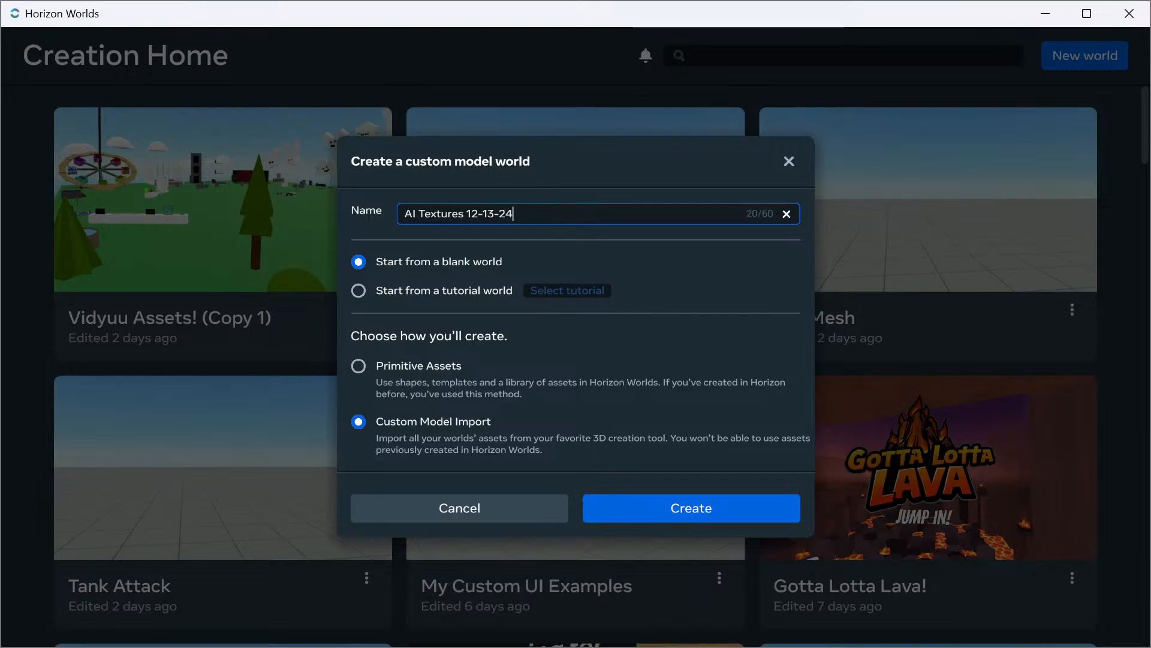
Create a blank world named "AI Textures 12-13-24" using Custom Model Import
key("Return")
left_click(691, 508)
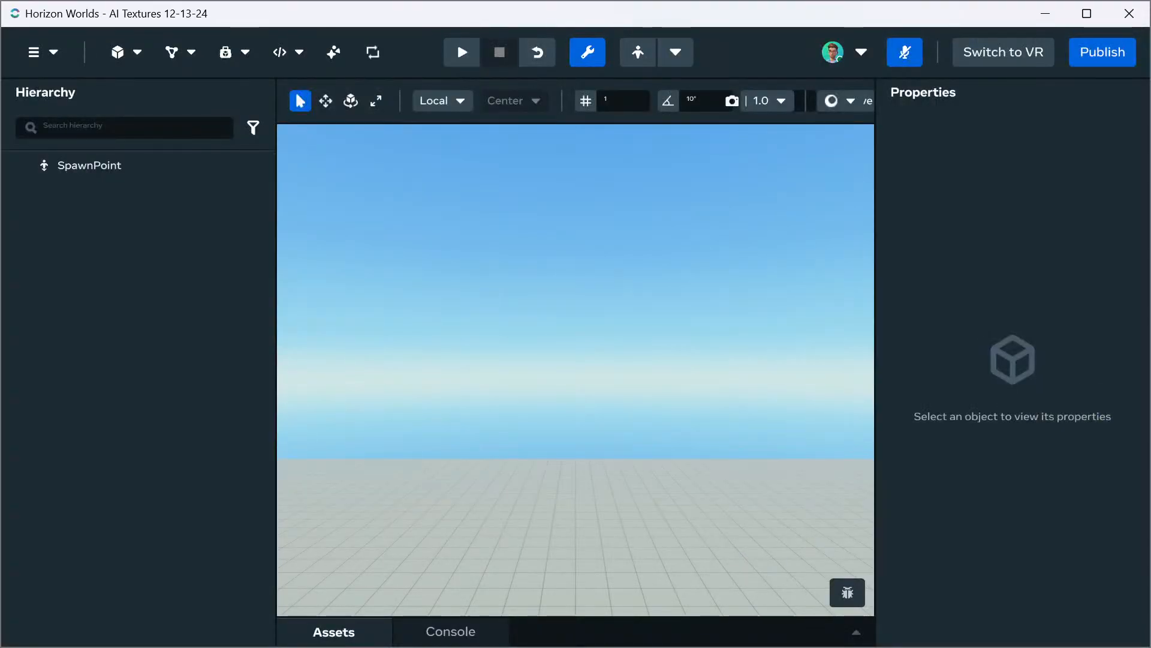
left_click(451, 632)
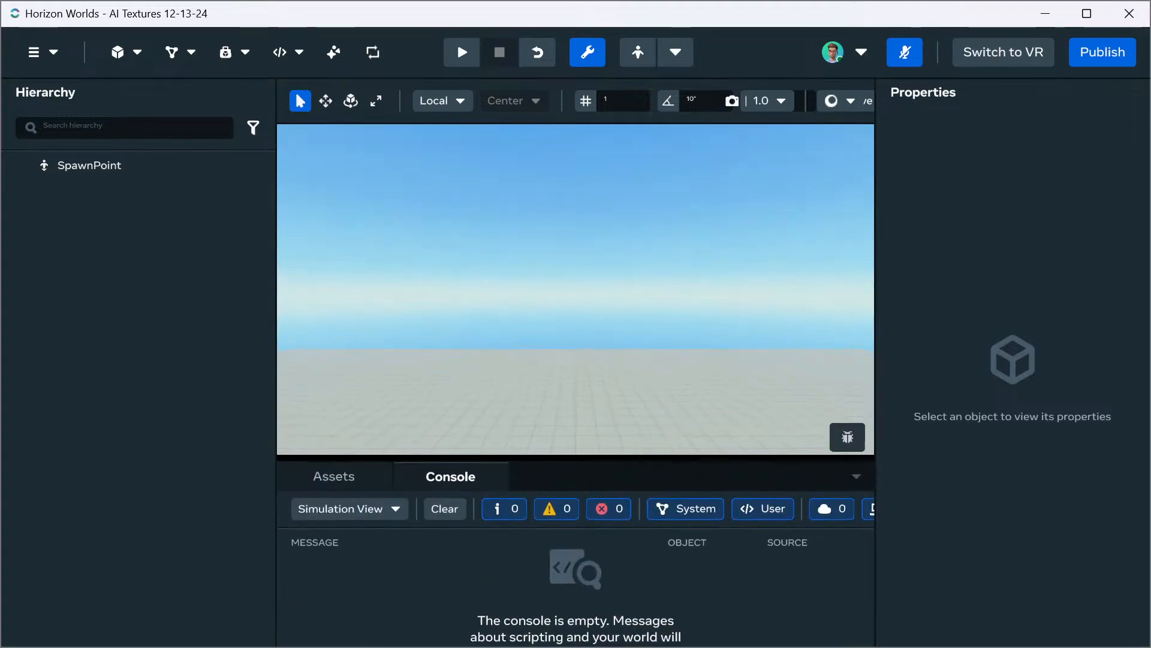
left_click(334, 476)
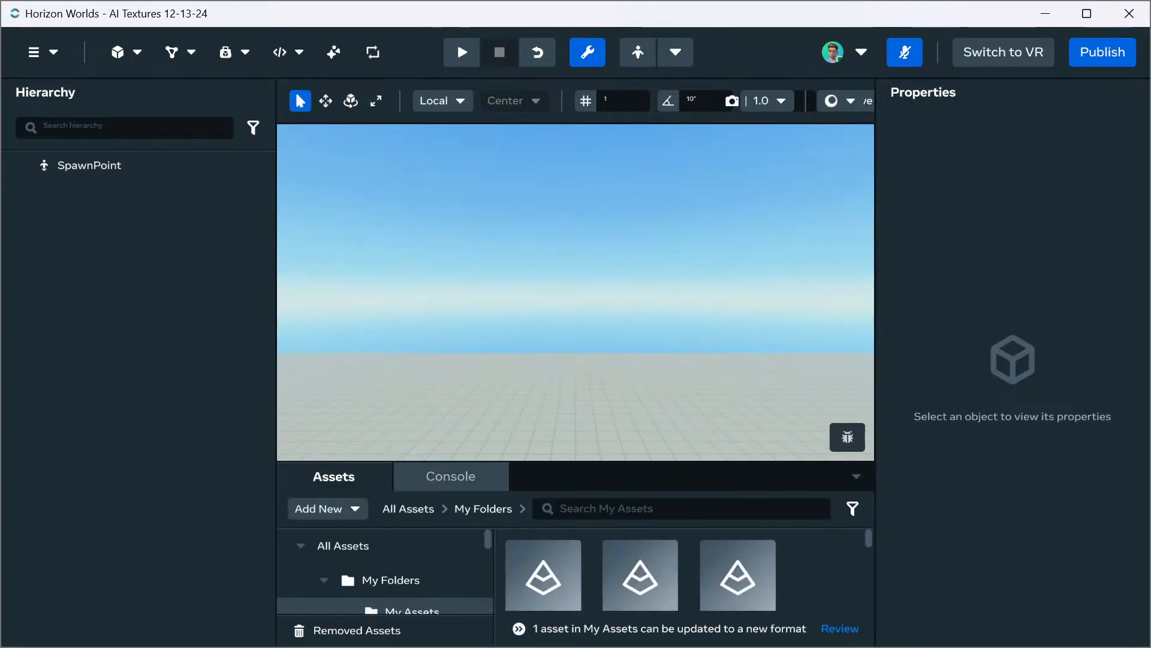
left_click(451, 477)
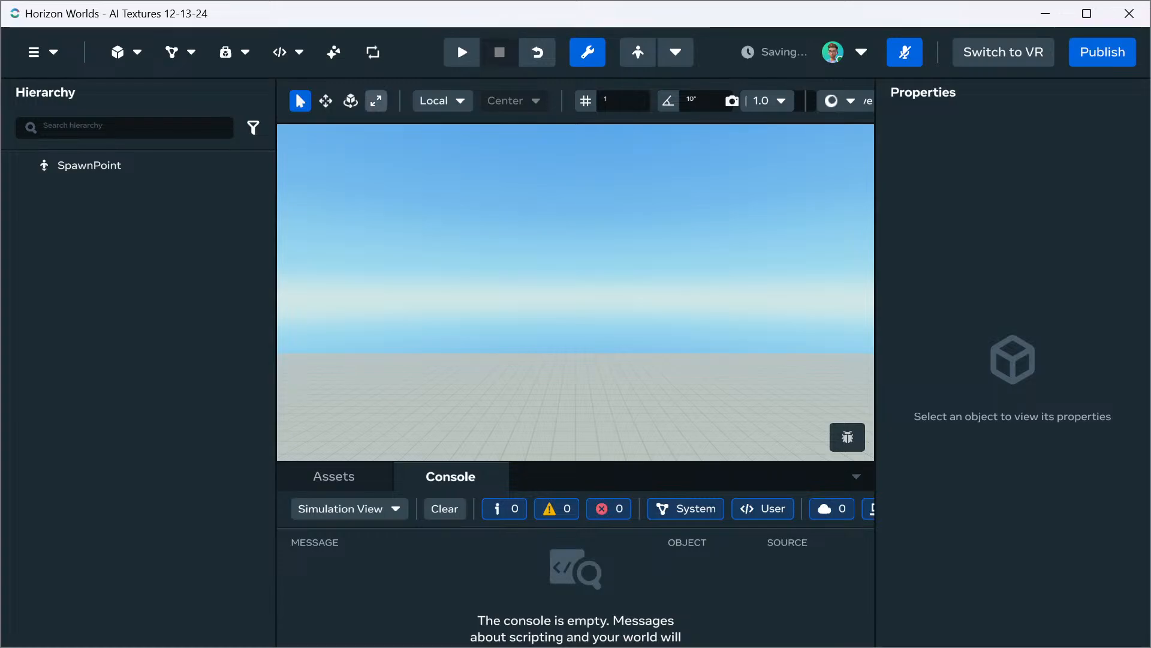
Open the Gen AI assistant and set it to texture generation, ready for a prompt
left_click(334, 52)
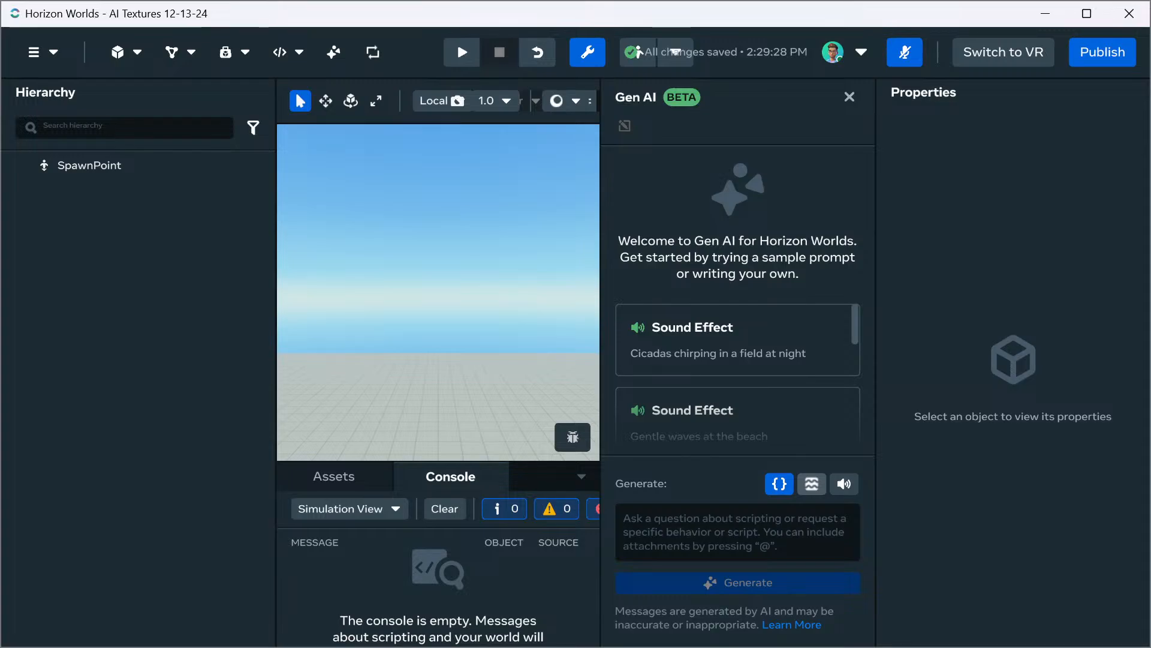
left_click(812, 484)
left_click(768, 534)
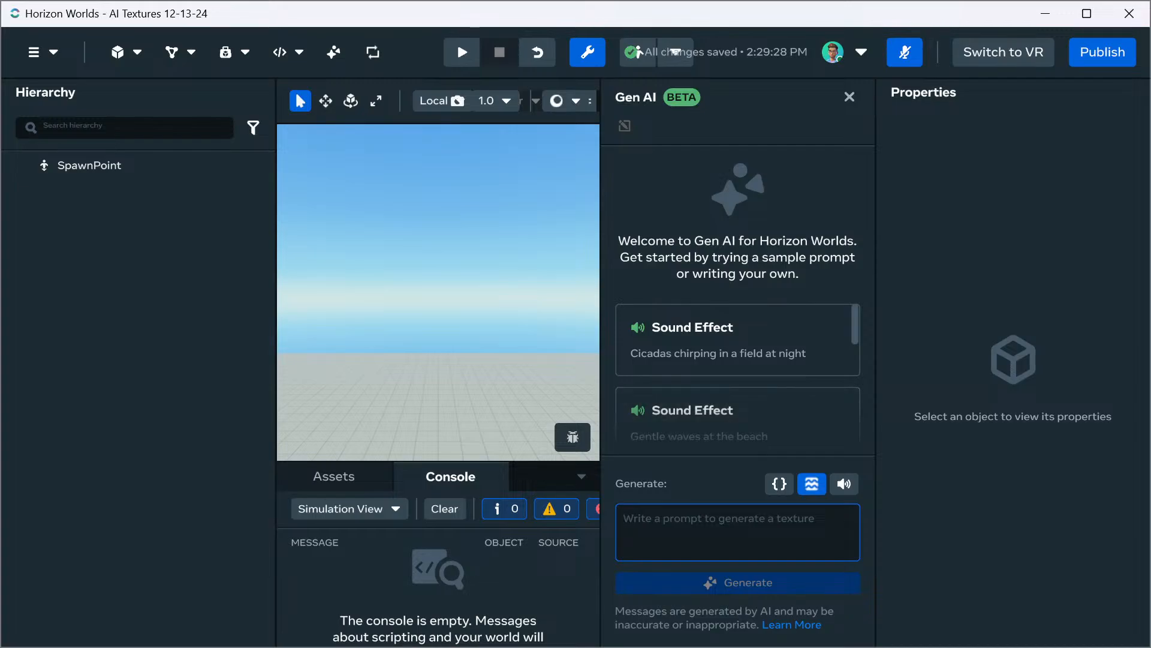
Try to generate a texture from the prompt "Zebra Print Tiling Texture" without any mesh selected
type("Zev")
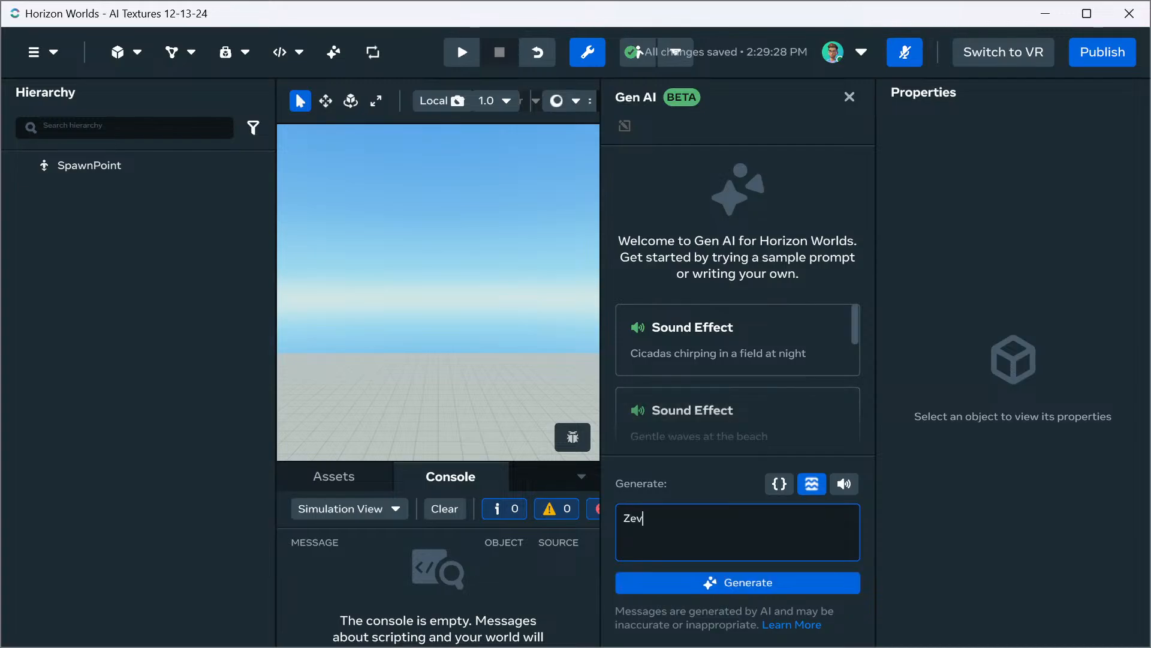
key("BackSpace")
type("bre")
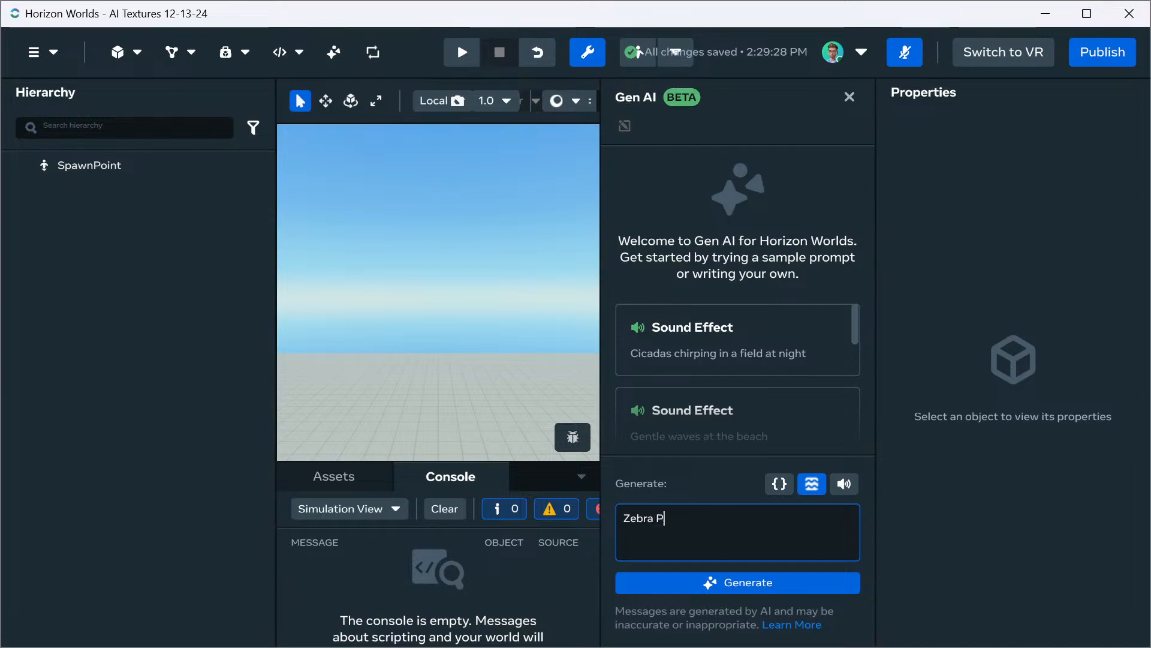
type(" Print Tiling")
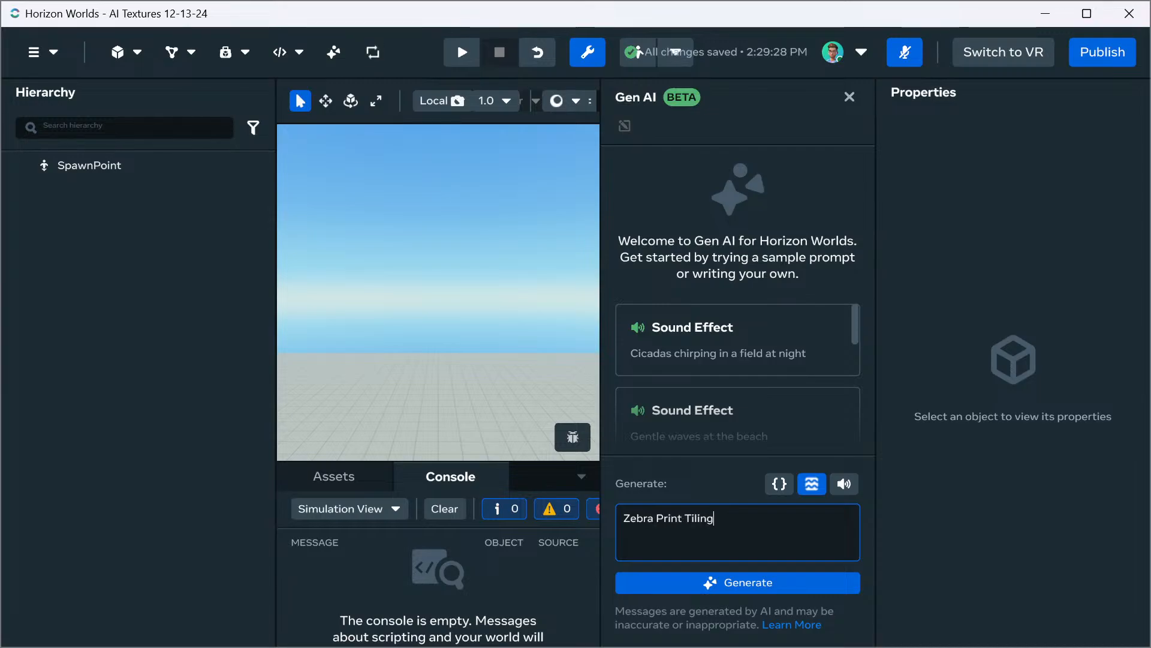
type(" Texture")
key("Return")
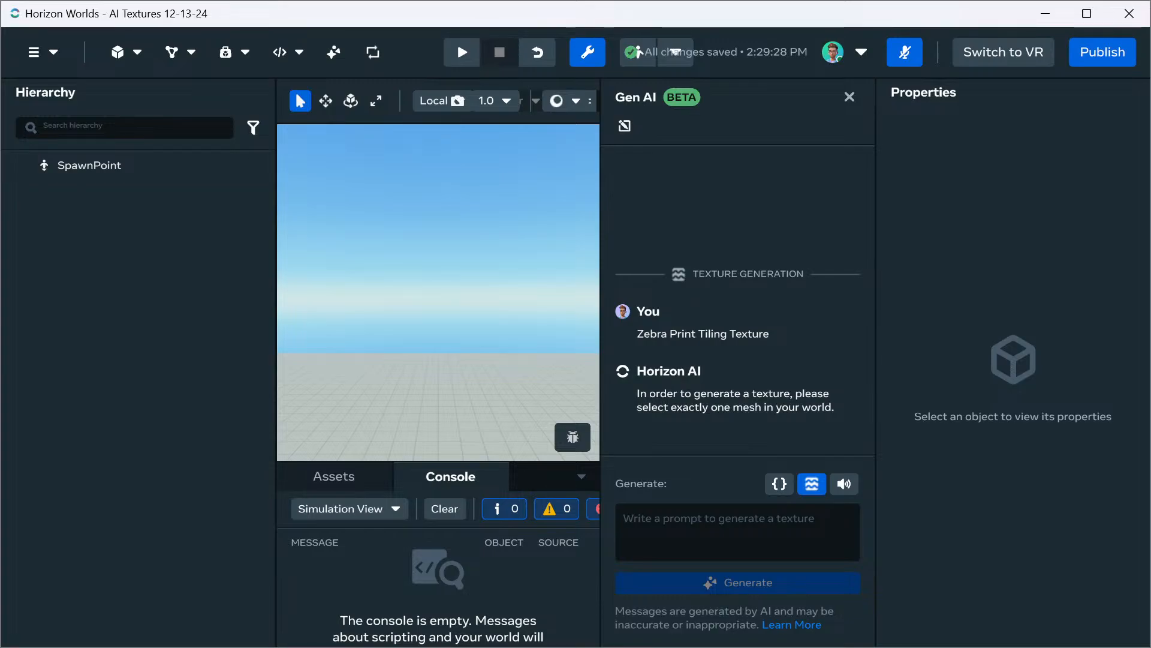
Add a Cube from the shape library to the world and close the library
left_click(126, 52)
left_click(150, 88)
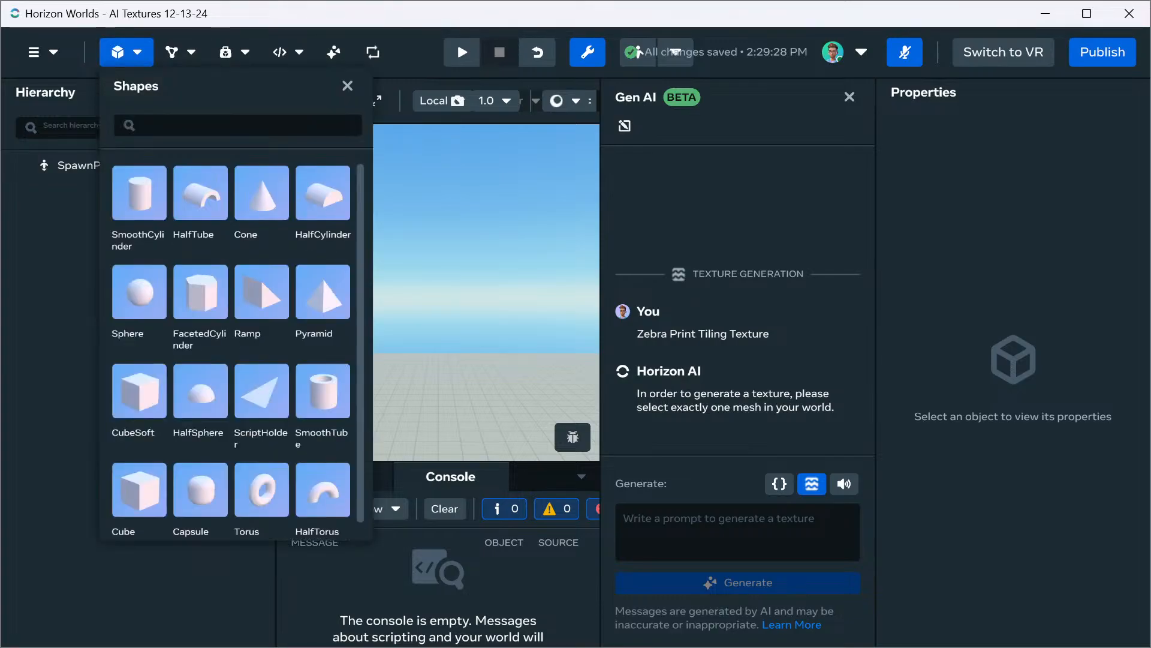
left_click(139, 489)
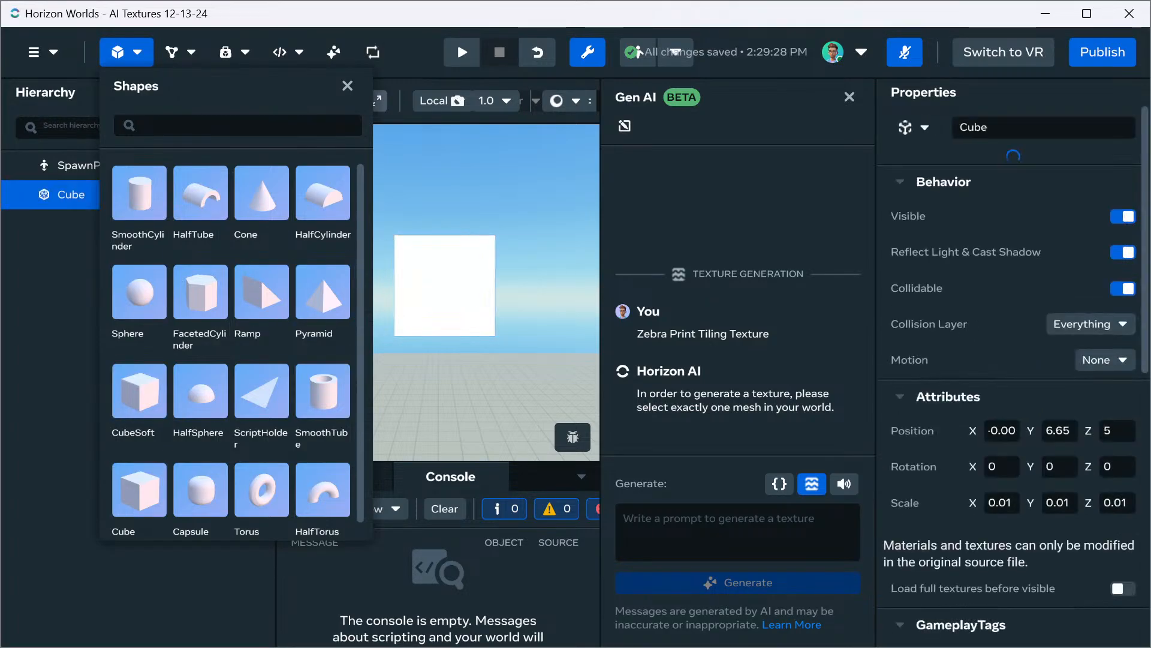
left_click(347, 86)
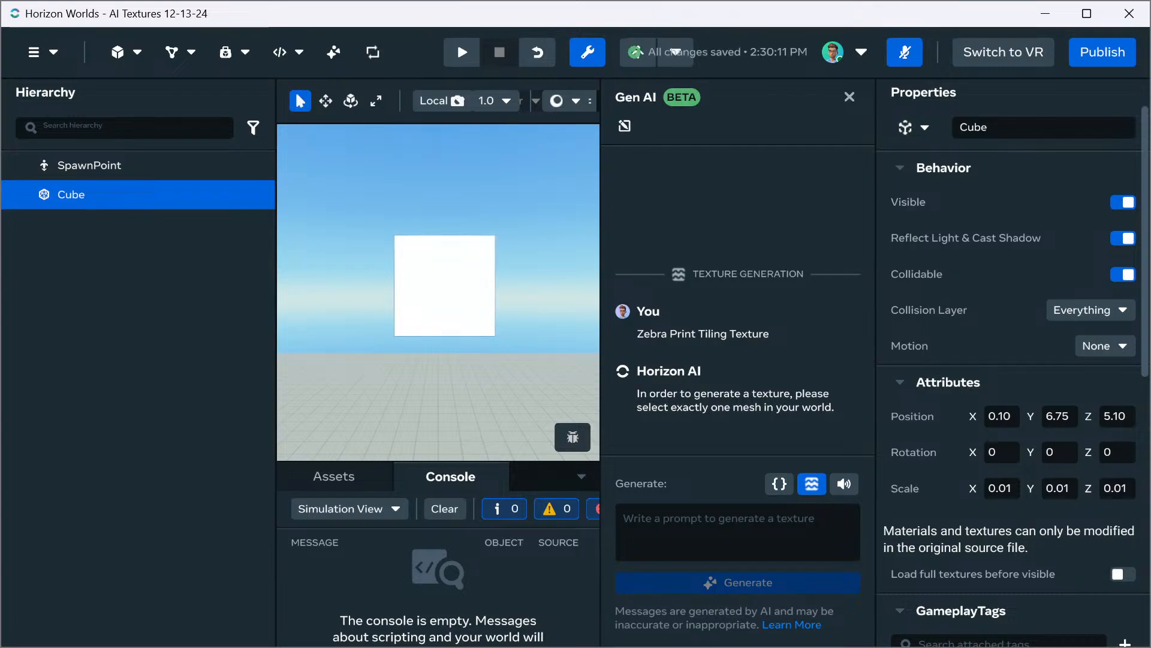
Generate a texture for the selected cube from the prompt "Zebra Print Tiling Texture"
left_click(737, 532)
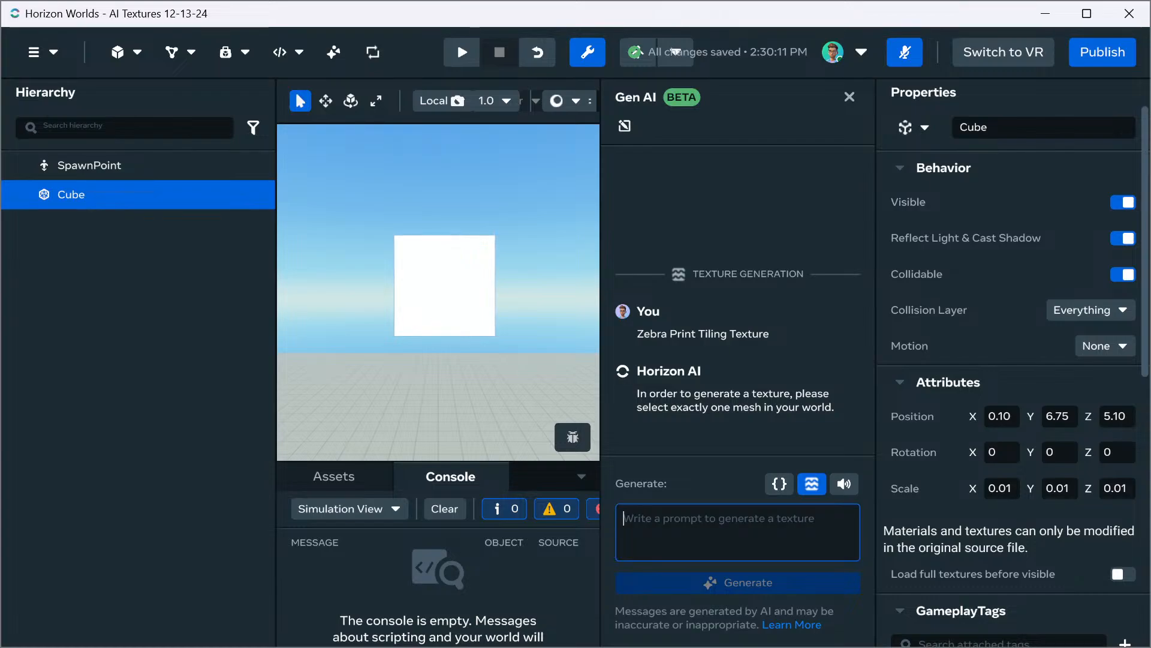
type("Zebrea")
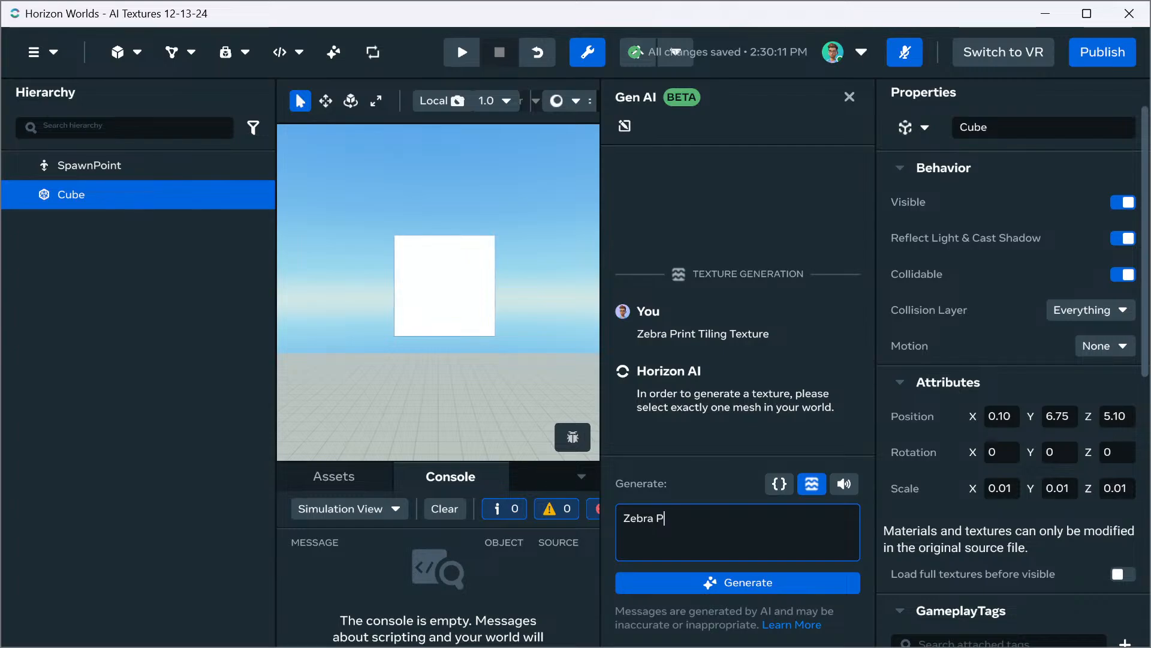
type(" Print Tiling")
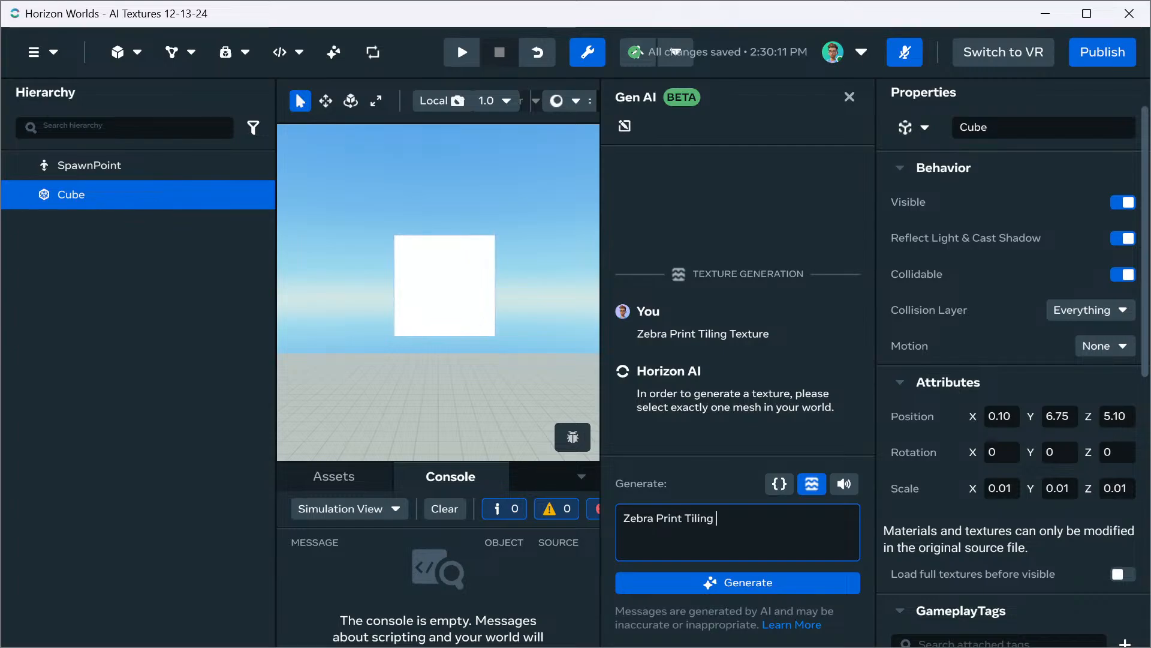
type(" Texture")
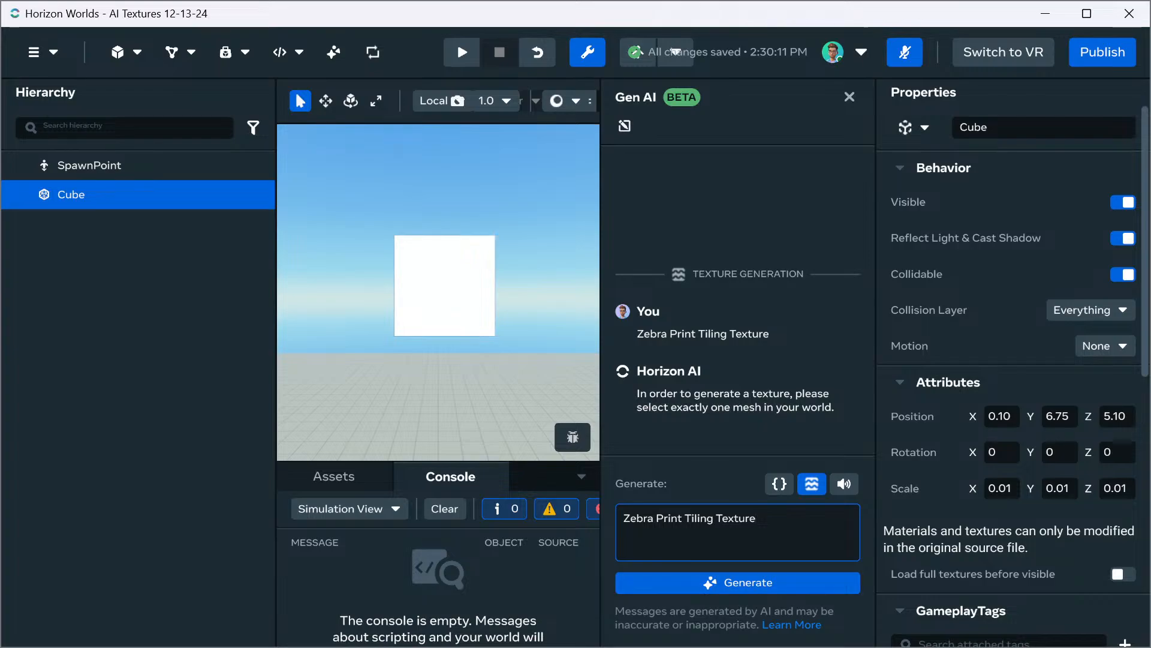
left_click(738, 582)
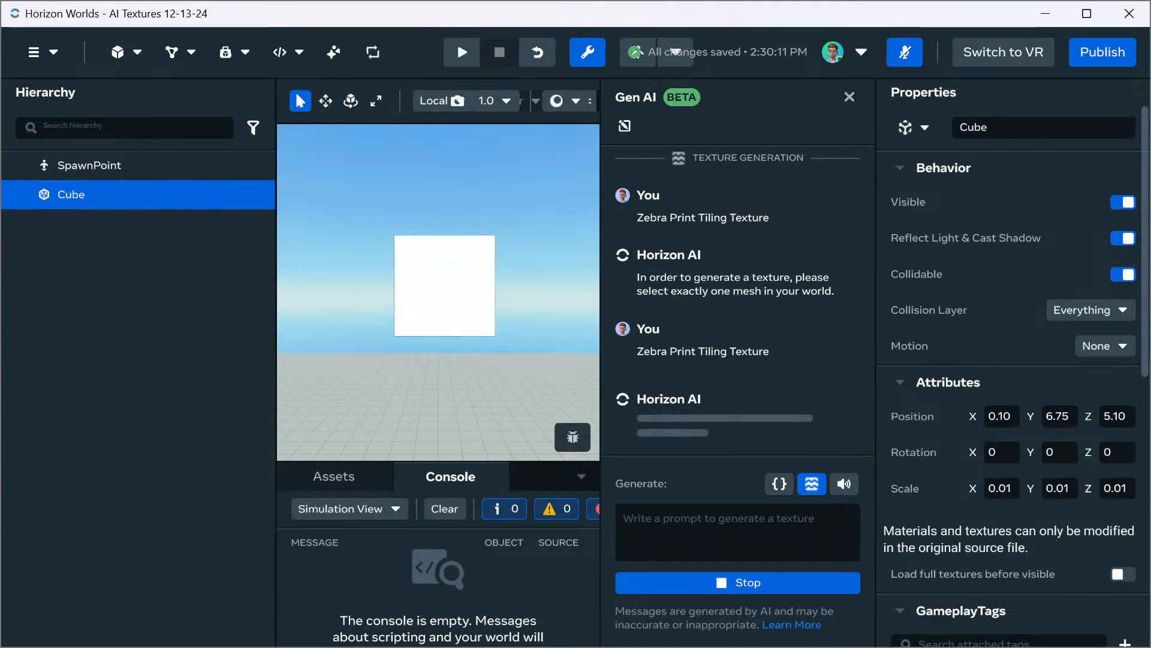
Search the asset library for "pinata"
left_click(334, 476)
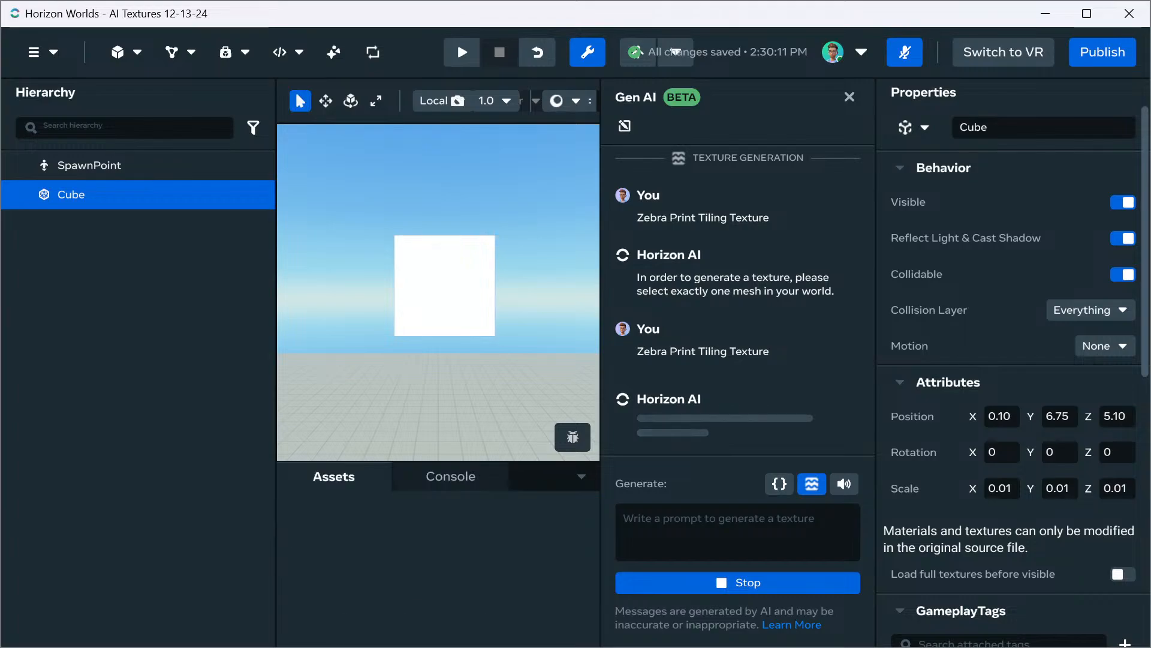
scroll(414, 585, "down", 5)
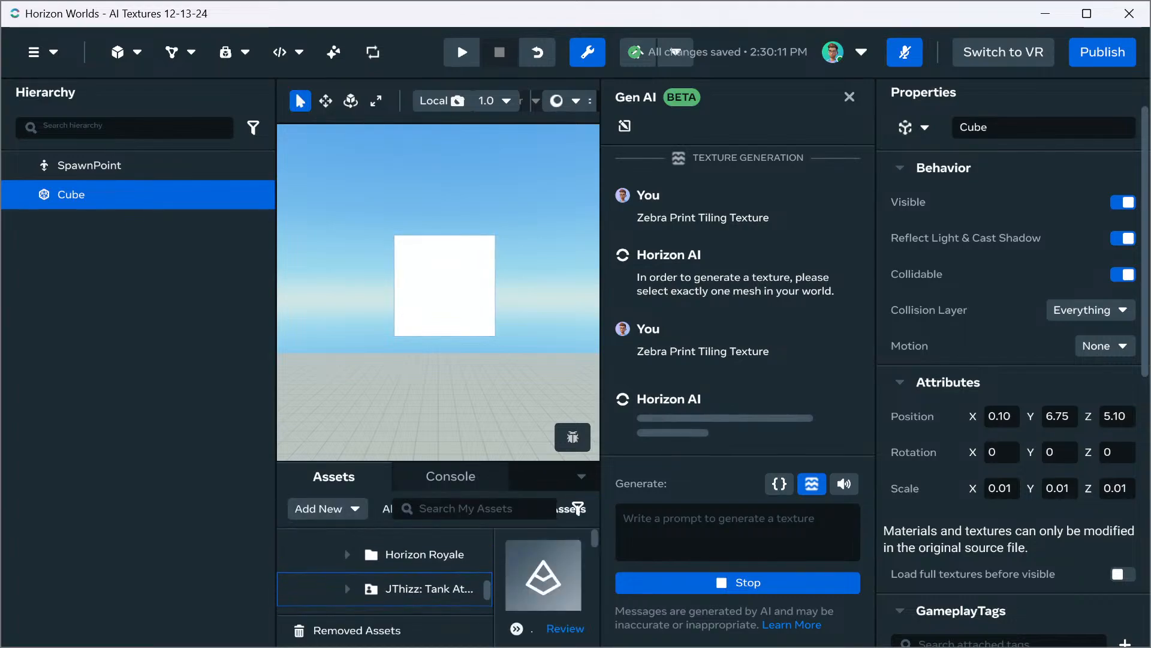
scroll(414, 593, "up", 1)
scroll(414, 594, "up", 1)
left_click(474, 508)
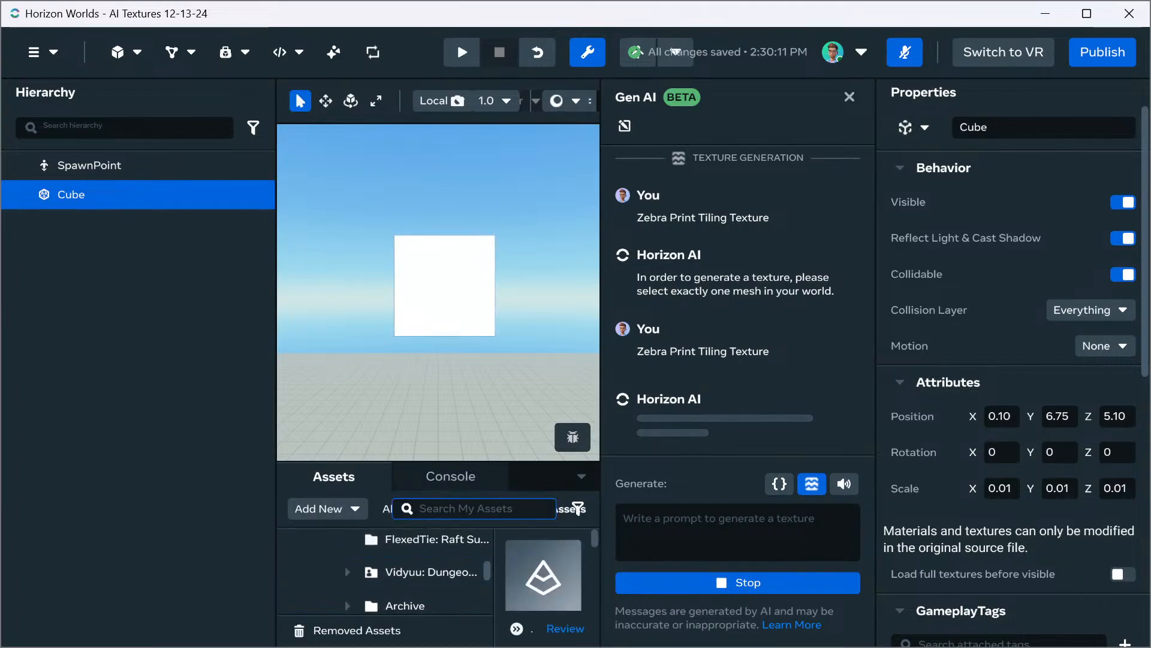
type("pinata")
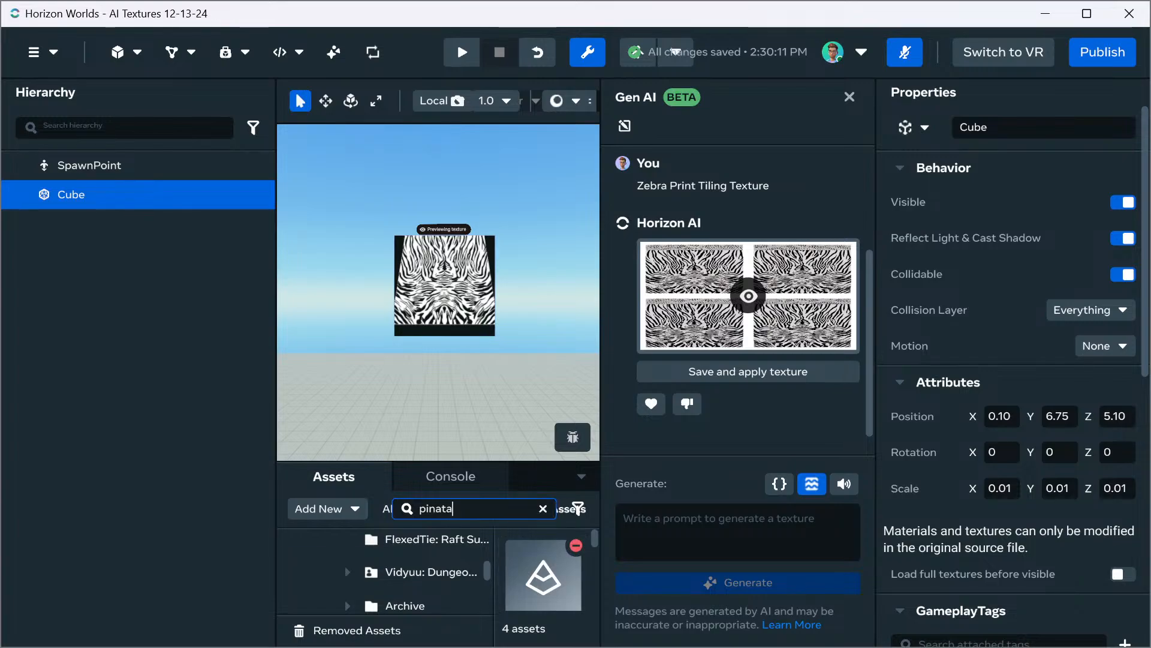
Examine the previewed zebra print texture on the cube from several angles
right_click_drag(443, 287, 402, 294)
key("w")
key("d")
key("e")
key("d")
key("w")
key("s")
key("w")
key("a")
key("s")
key("w")
key("w")
key("s")
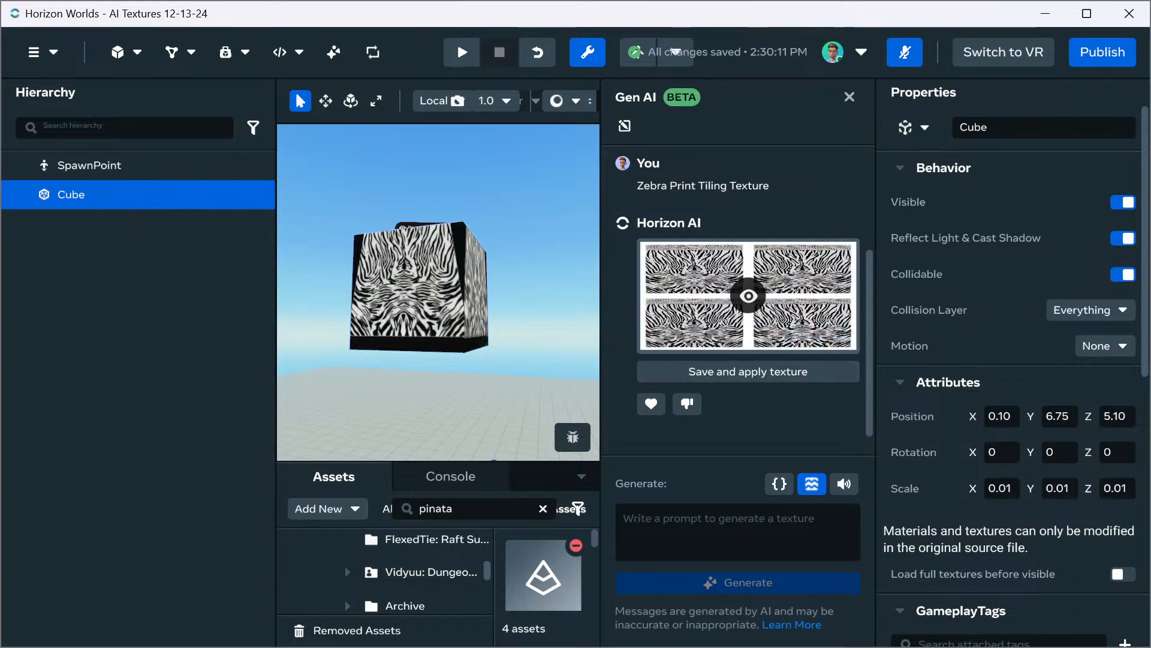
Generate another texture for the cube from the prompt "Wood Planks"
left_click(738, 532)
type("Wo")
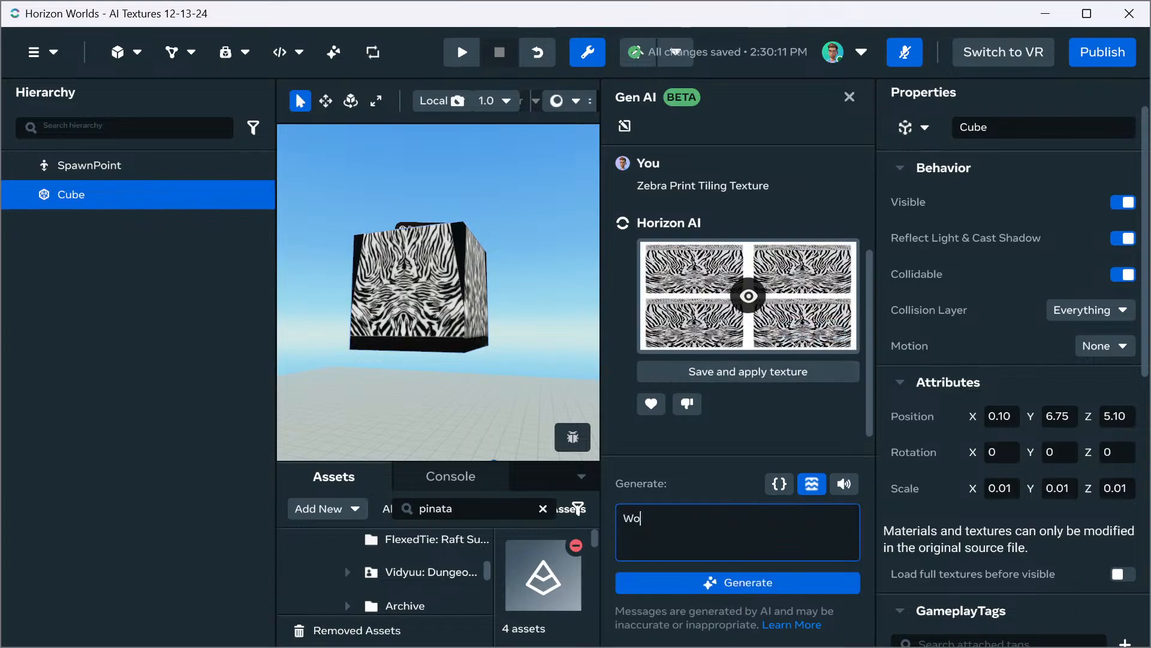
type("od Planks")
left_click(737, 583)
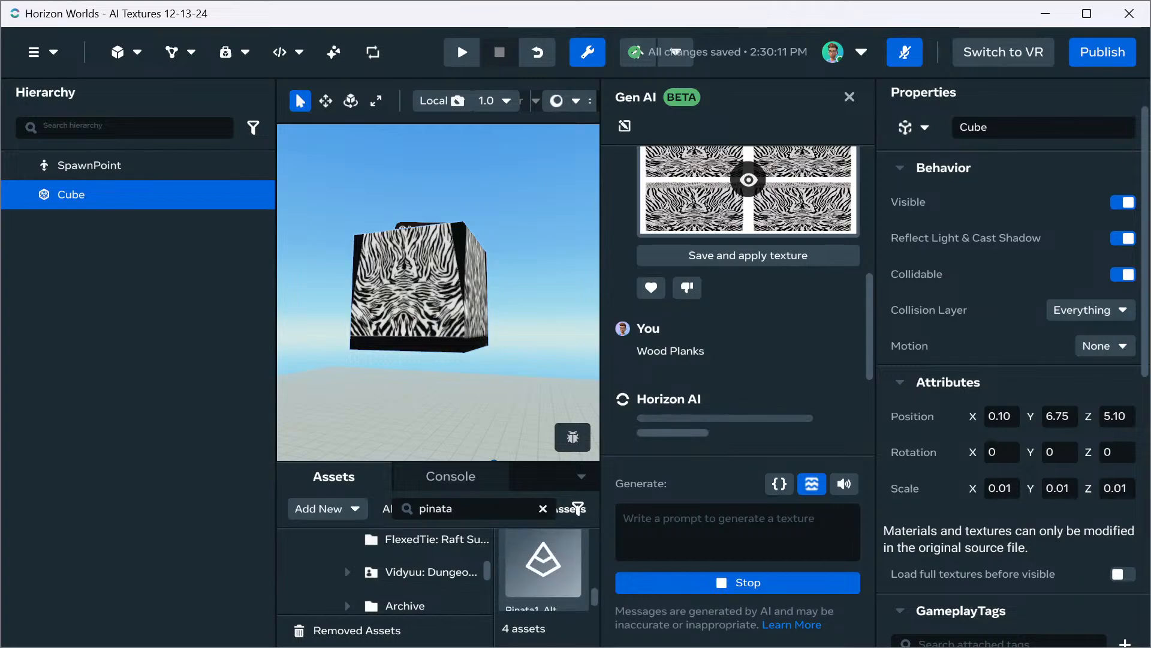
Place the Pinatas asset from the search results into the world near the cube
scroll(544, 583, "up", 1)
left_click_drag(544, 564, 424, 449)
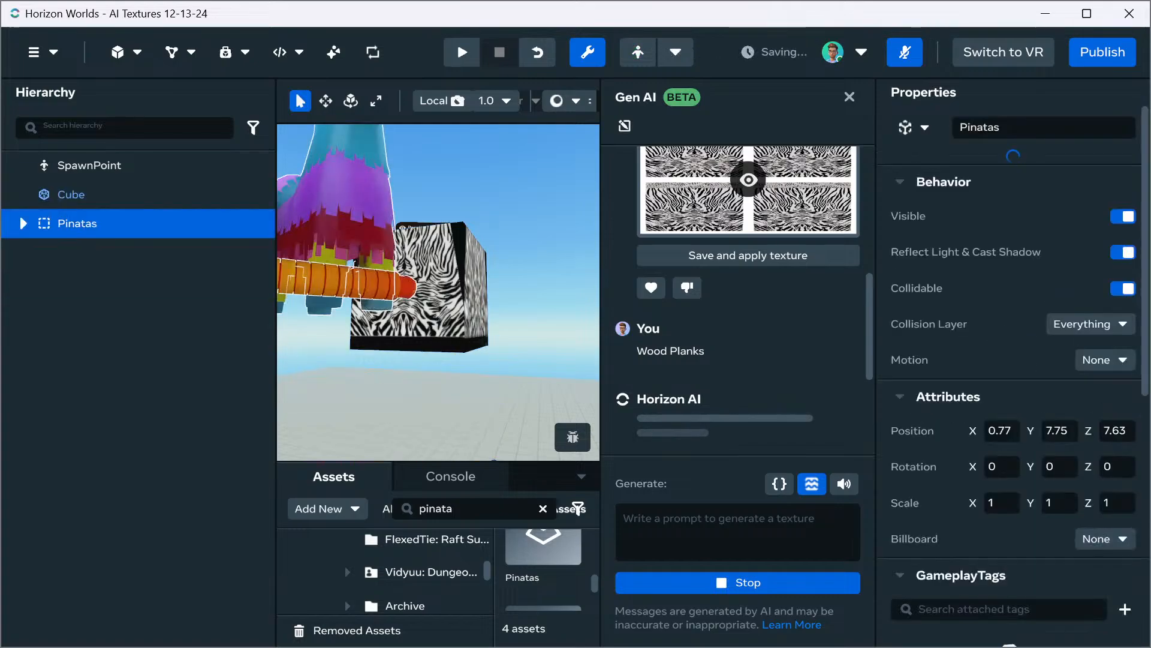
right_click_drag(439, 292, 419, 354)
scroll(484, 304, "up", 3)
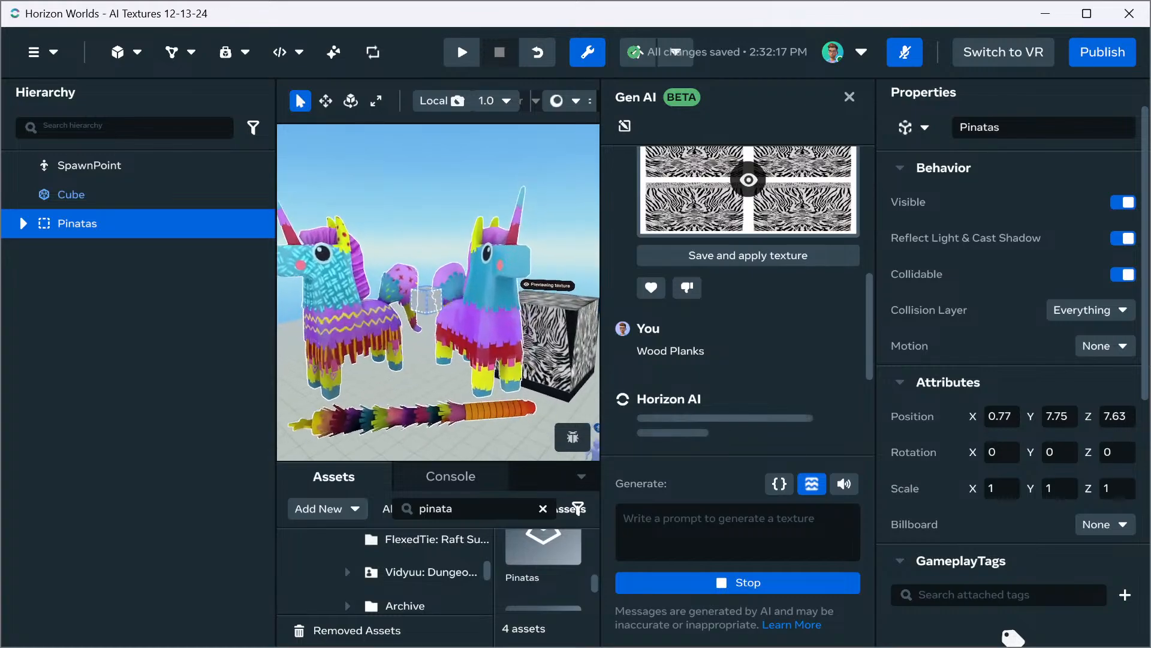
left_click_drag(484, 304, 453, 281, "alt")
right_click_drag(454, 281, 386, 288)
Move the Pinatas group down toward the ground to a Y position of about 2.42
key("w")
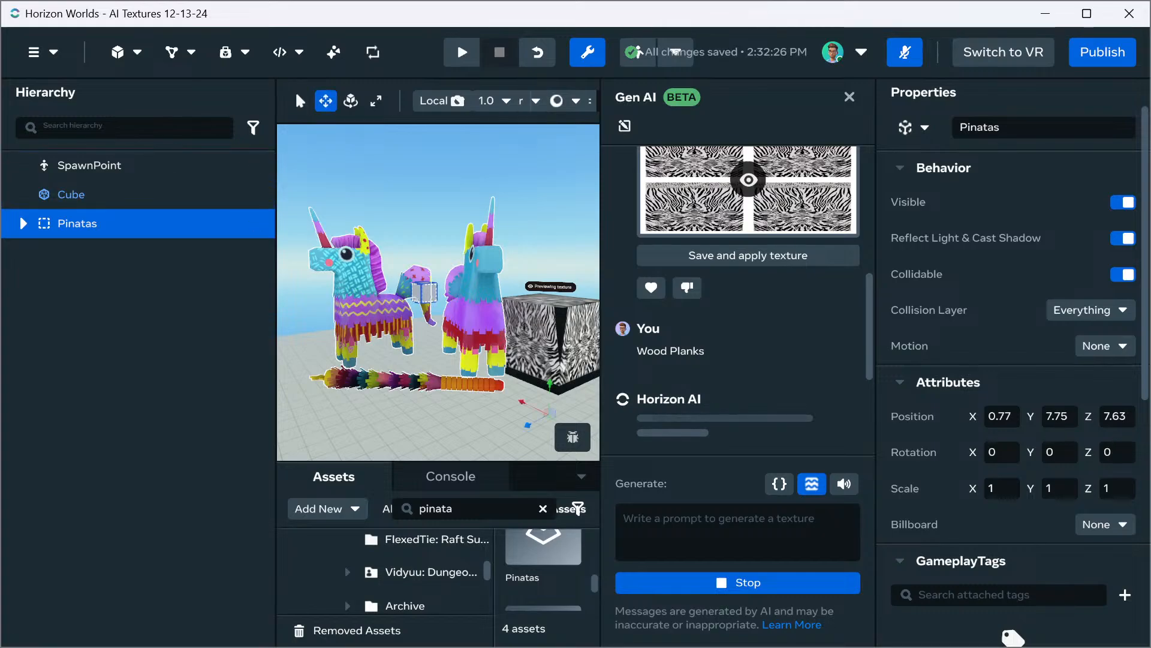
scroll(438, 292, "down", 4)
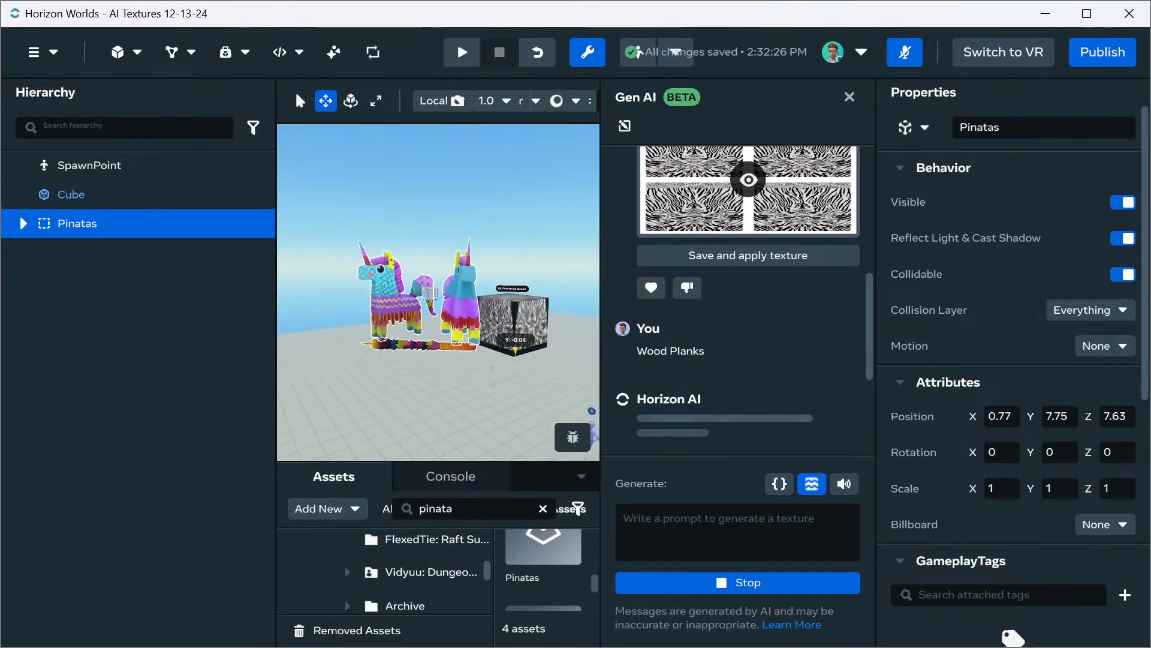
left_click_drag(512, 337, 512, 506)
right_click_drag(437, 288, 420, 420)
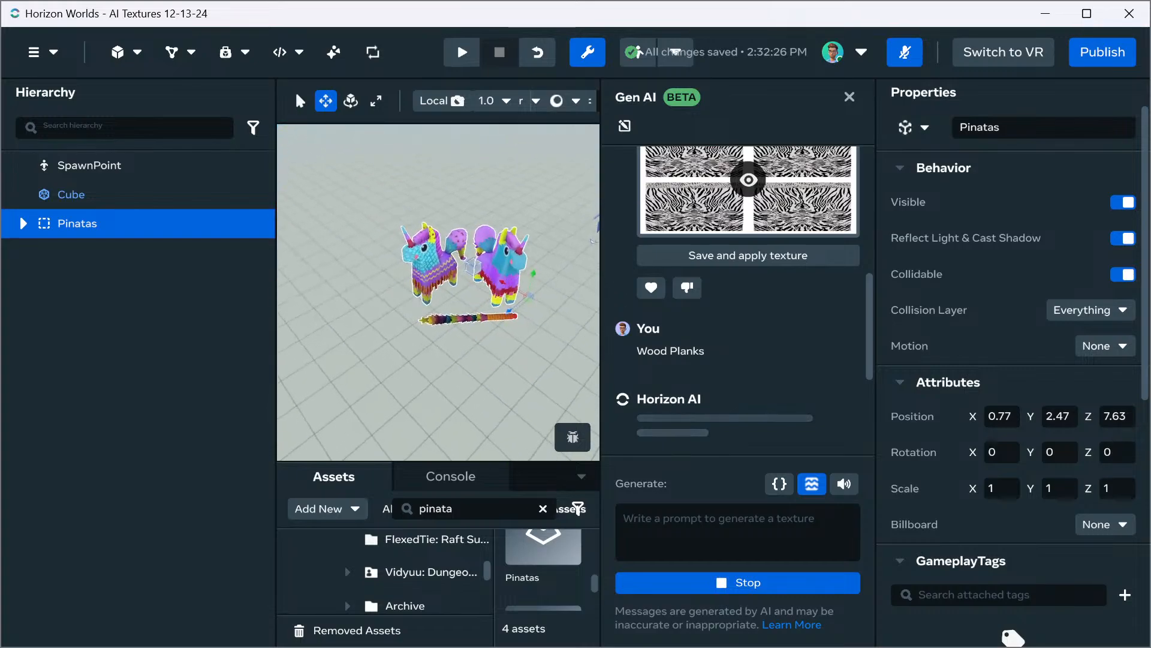
key("f")
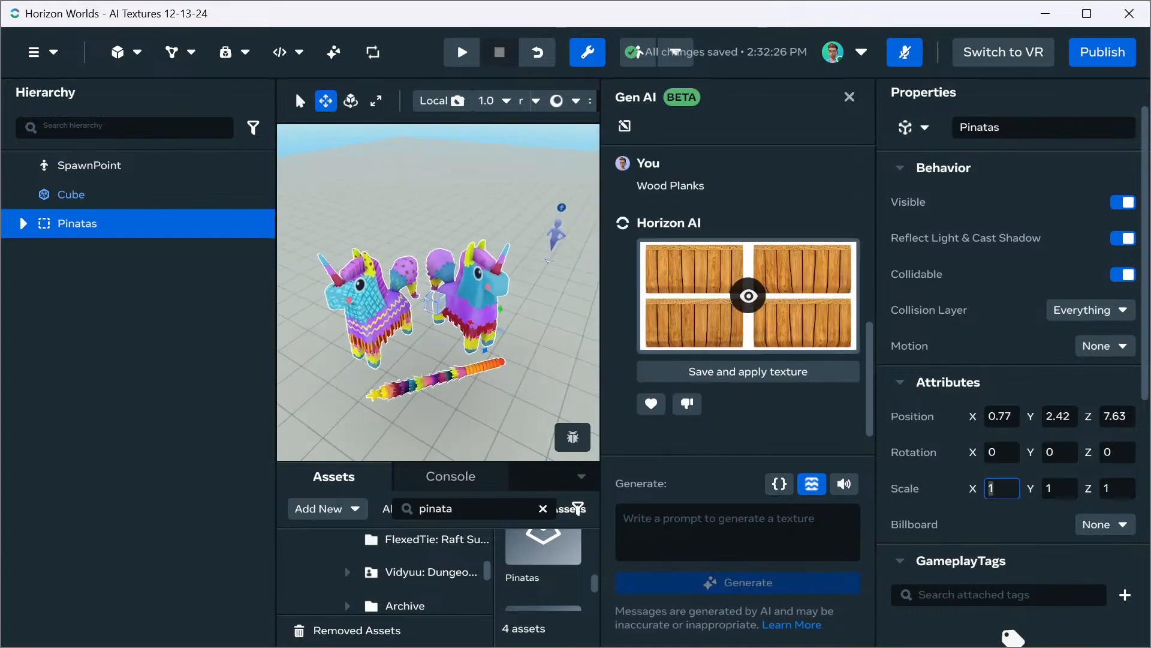
Set the scale of the Pinatas group to 0.5 on the X, Y and Z axes
type(".5")
key("Tab")
type(".5")
key("Tab")
type(".5")
key("Return")
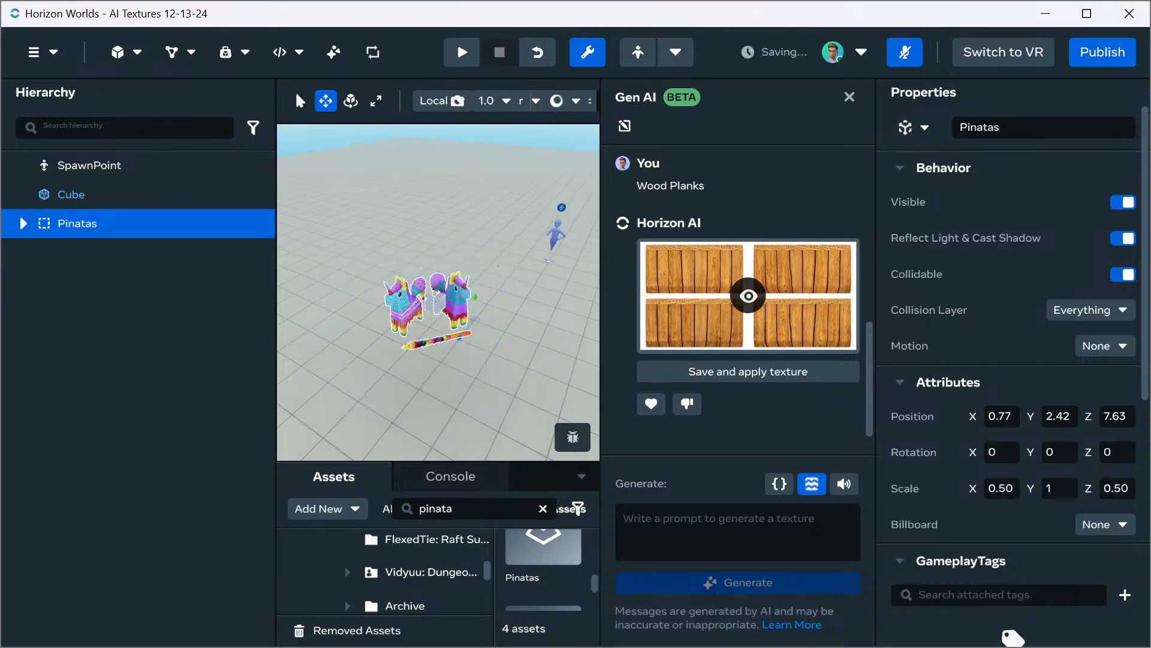
Select the cube previewing the wood planks texture and set its position to 0, 0, 0
right_click_drag(438, 292, 486, 354)
key("w")
key("w")
key("s")
key("e")
key("a")
key("w")
left_click_drag(486, 354, 513, 342)
right_click_drag(398, 288, 384, 282)
left_click(381, 280)
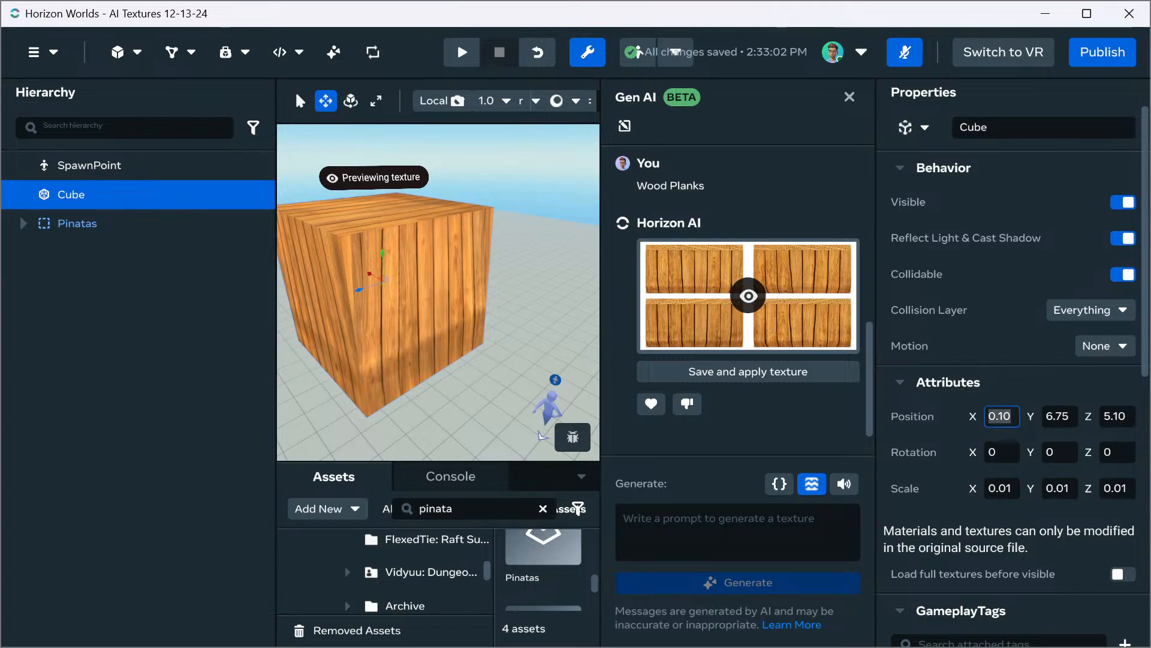
type("0")
key("Tab")
type("0")
key("Tab")
type("0")
key("Return")
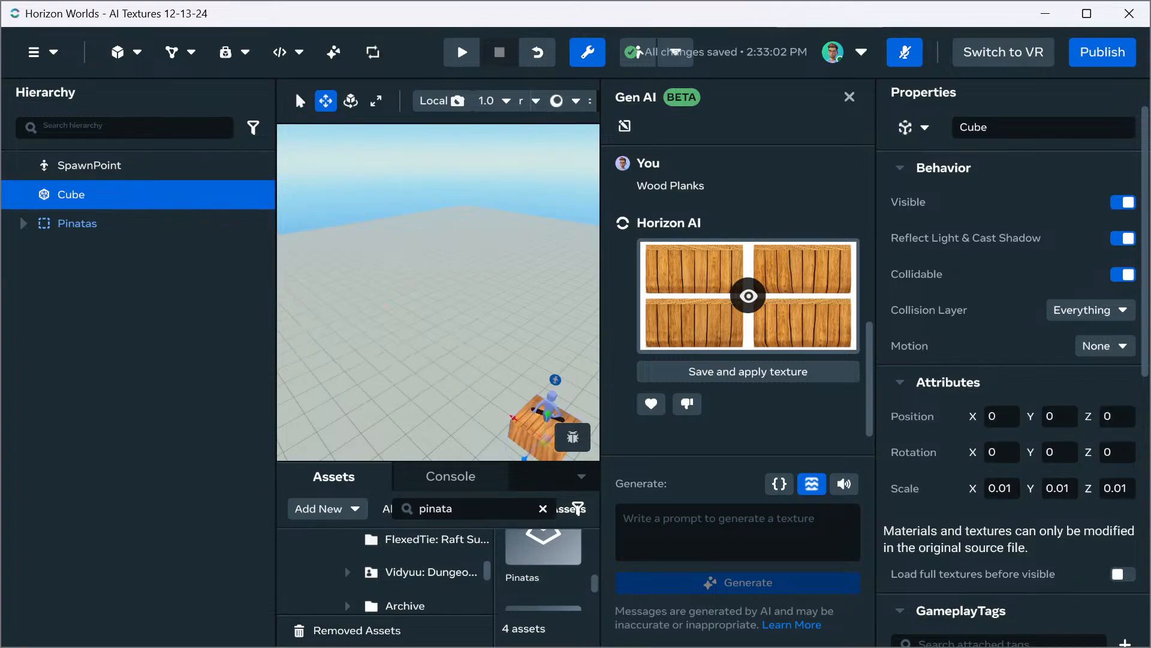
Focus the view on the relocated cube to examine its wood planks texture up close
right_click_drag(437, 293, 417, 324)
key("w")
scroll(438, 293, "up", 1)
key("f")
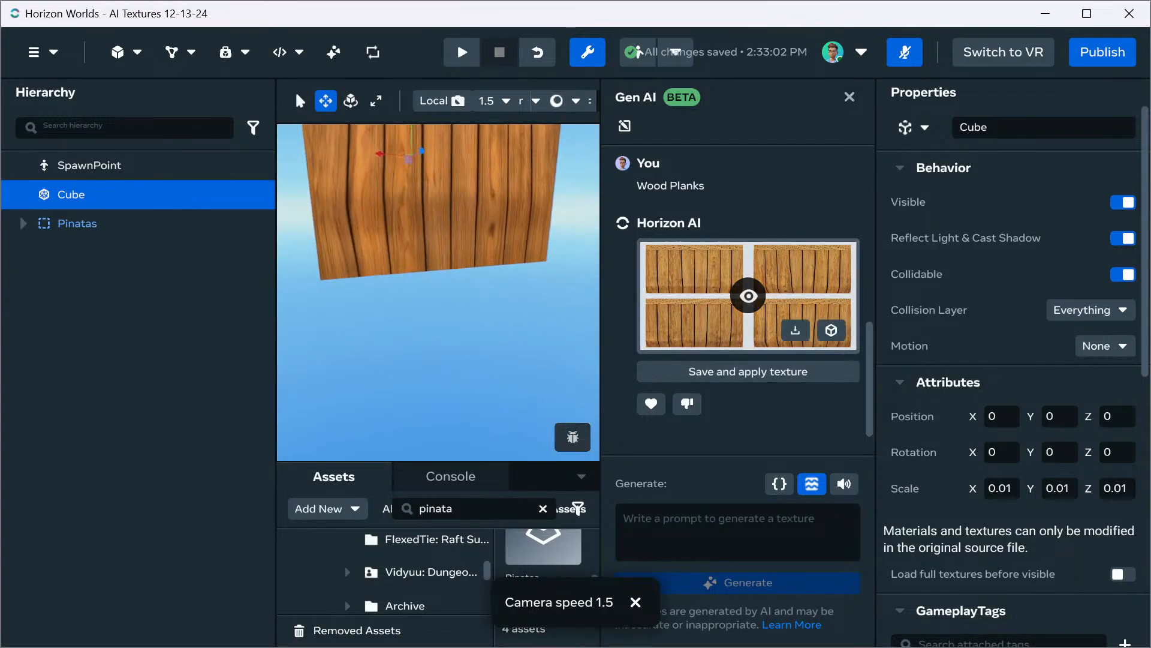
Set the Y position of the textured cube to 0.5
left_click(1060, 416)
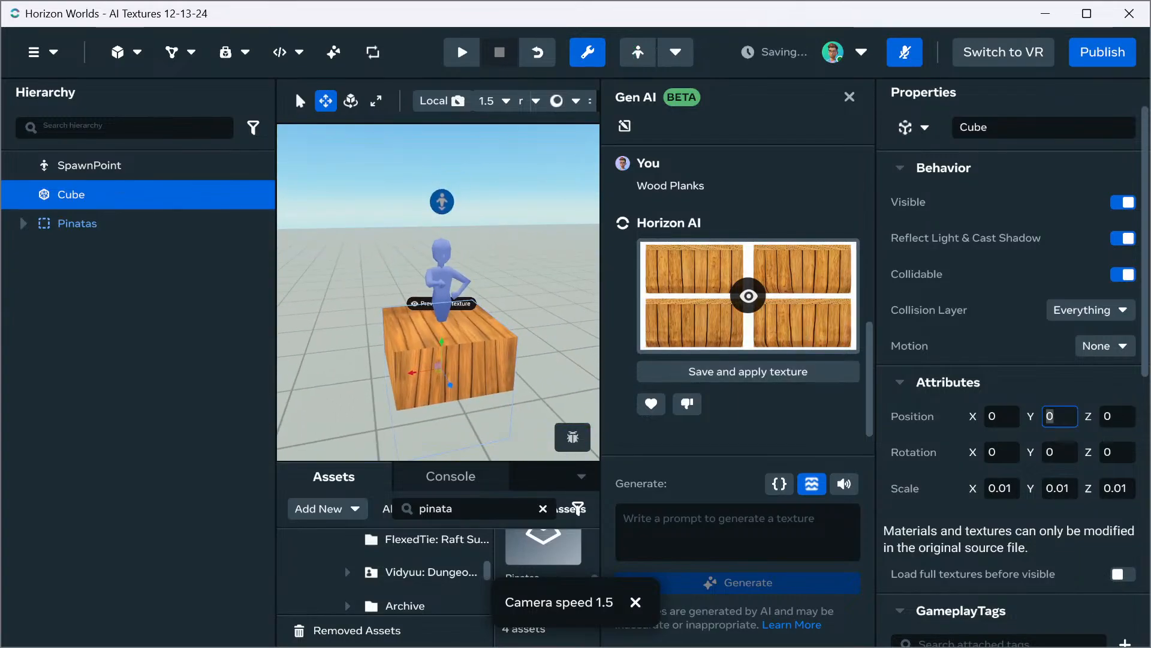
type("0.5")
key("Return")
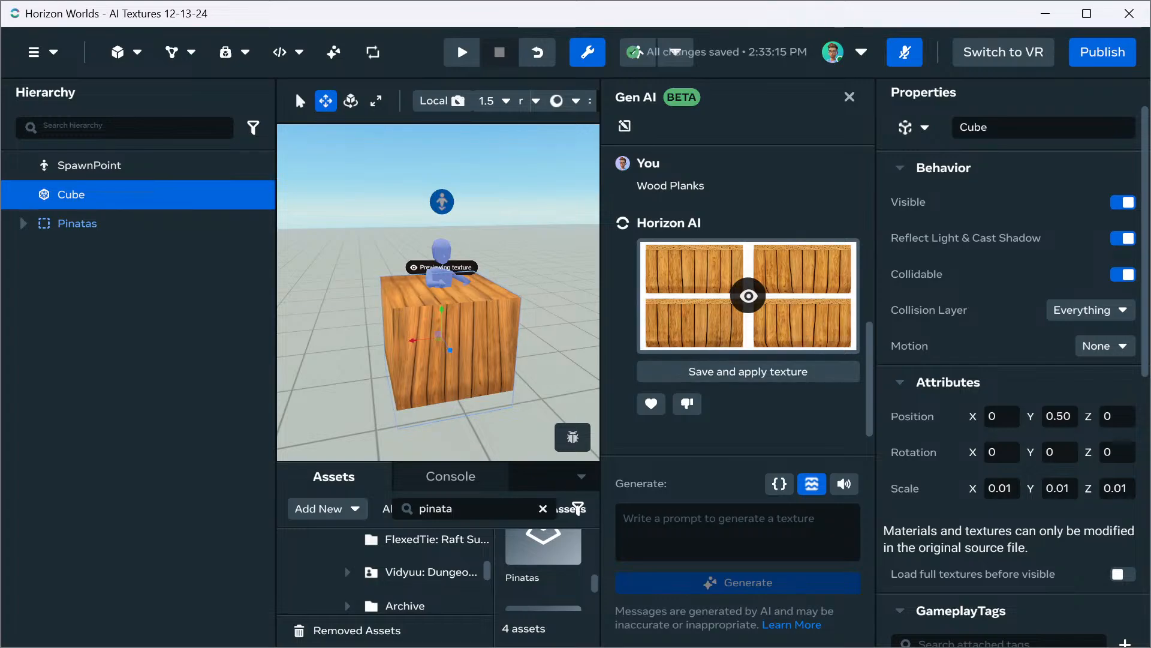
Examine the wood planks texture on the raised cube from close up and reframe the whole cube
left_click(376, 100)
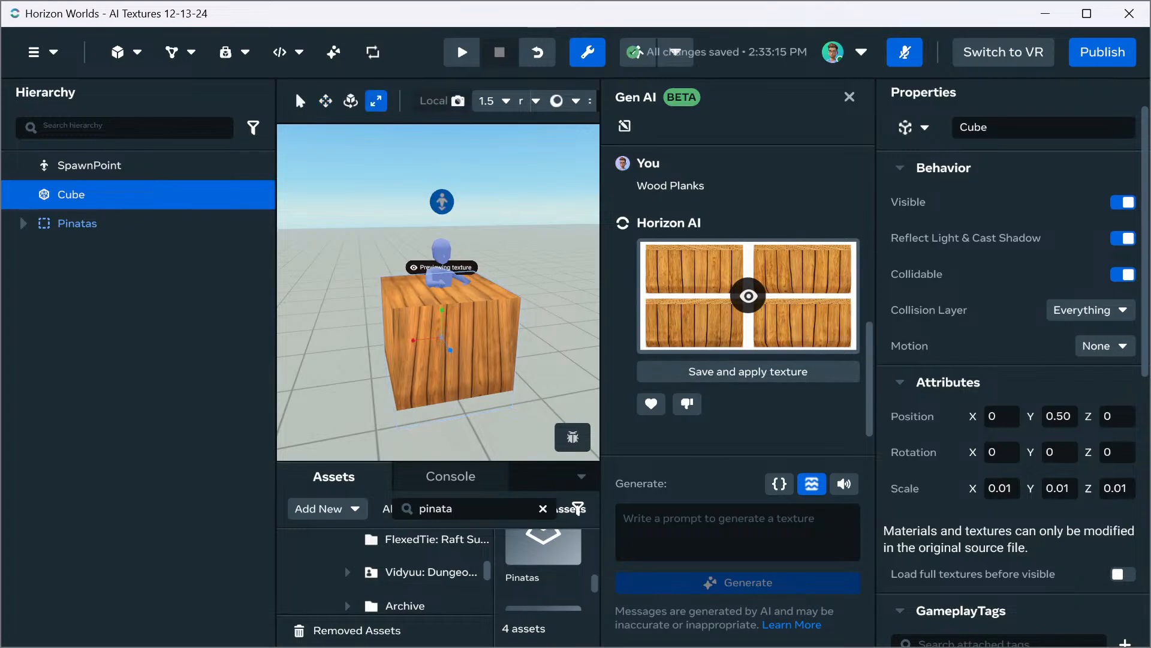
key("w")
mouse_move(438, 270)
right_mouse_down()
mouse_move(441, 318)
mouse_move(439, 228)
mouse_move(442, 265)
right_mouse_up()
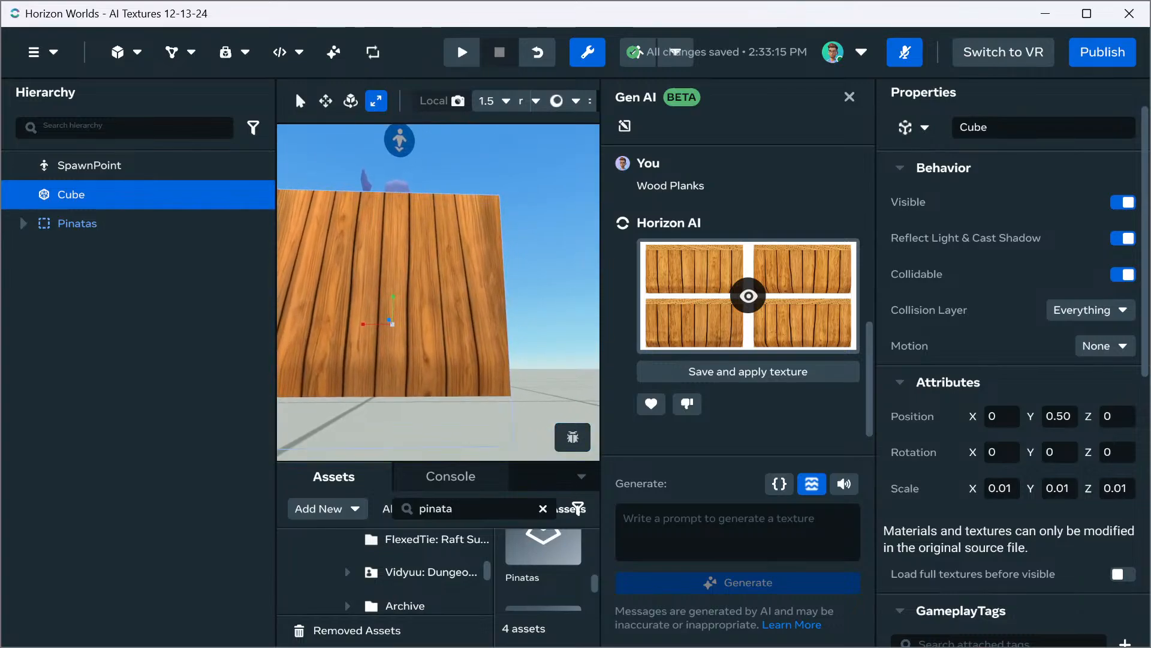
left_click_drag(392, 324, 362, 357)
right_click_drag(362, 358, 456, 414)
key("f")
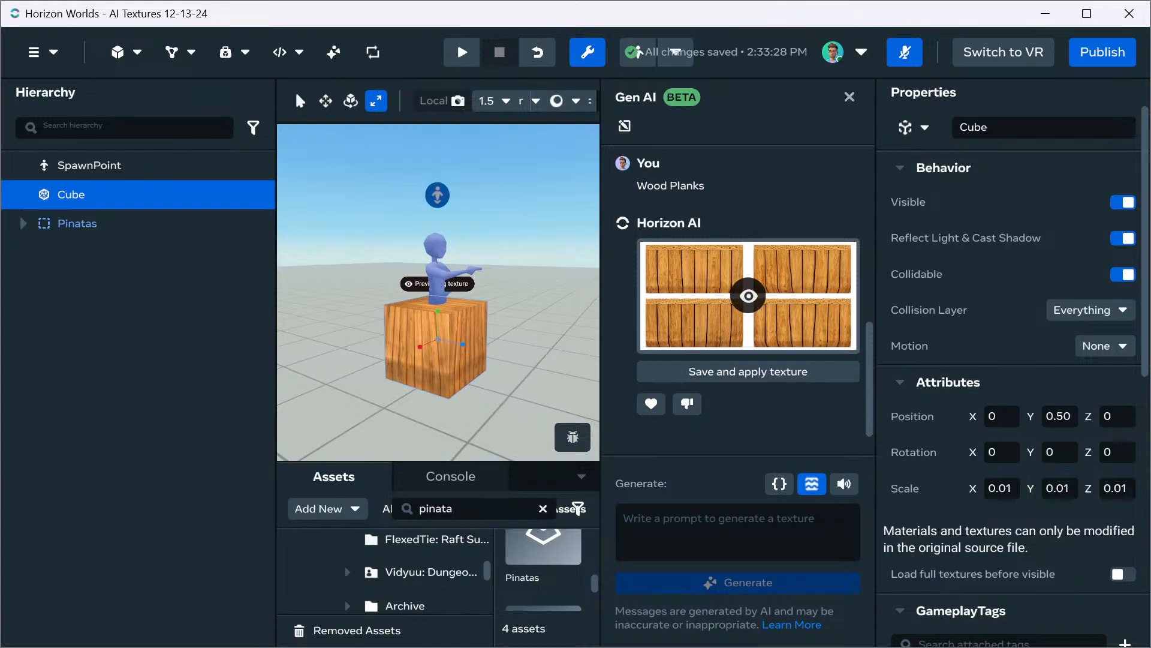
With grid snapping turned on at 1, duplicate the cube and move the copy to a Z position of 1
key("w")
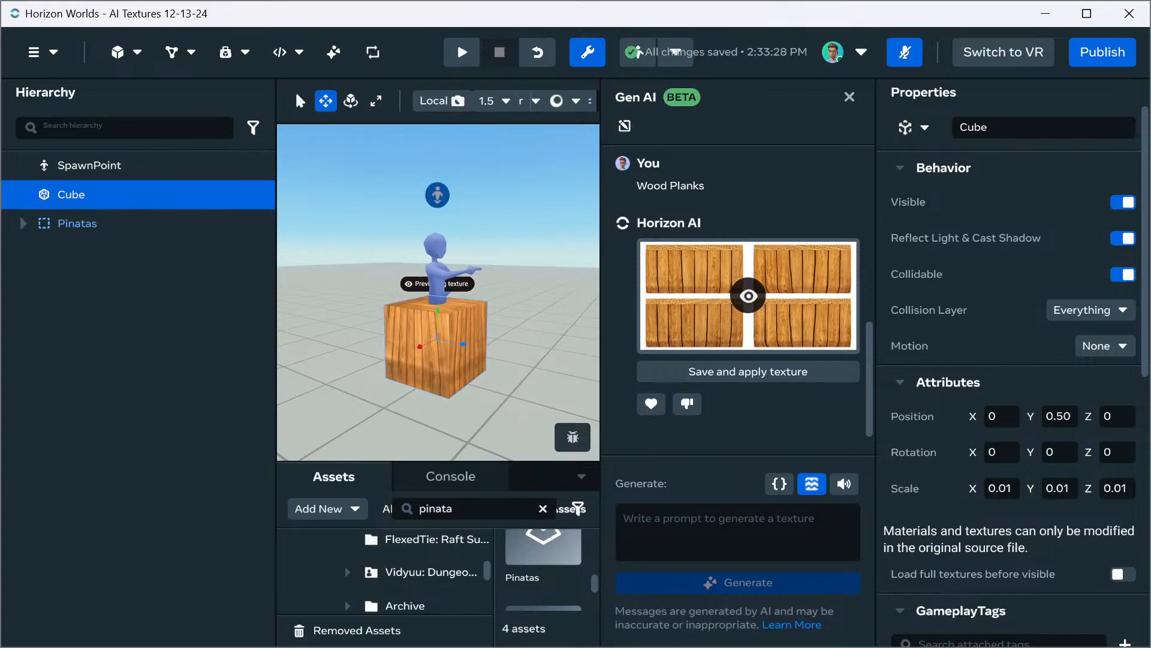
left_click(849, 97)
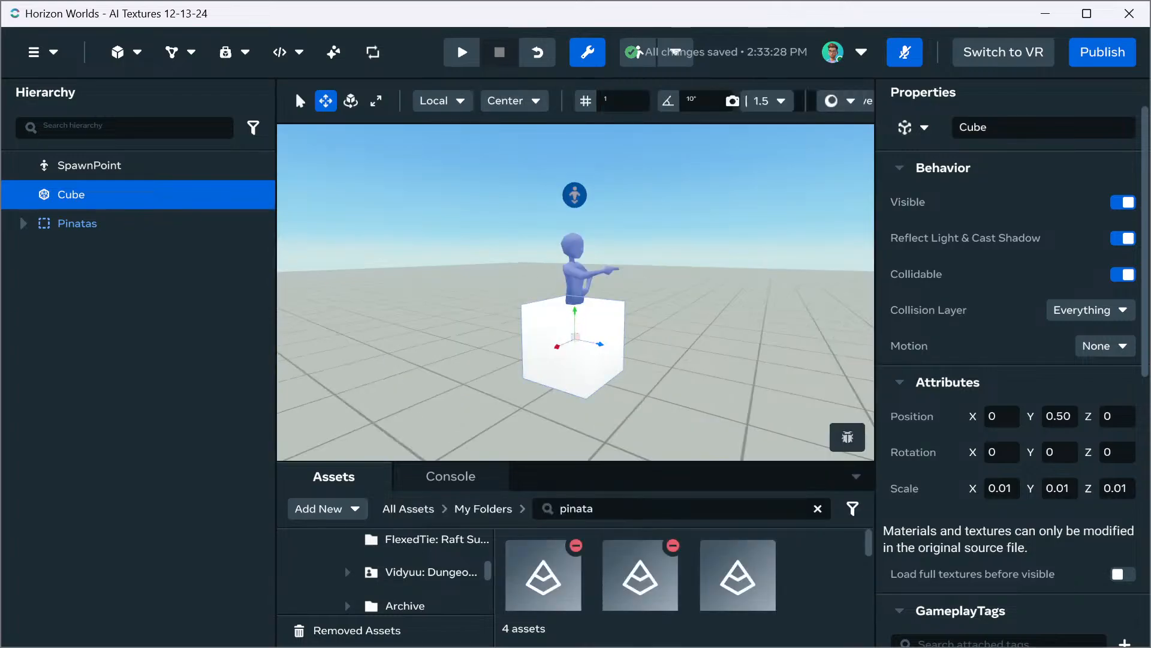
left_click(585, 101)
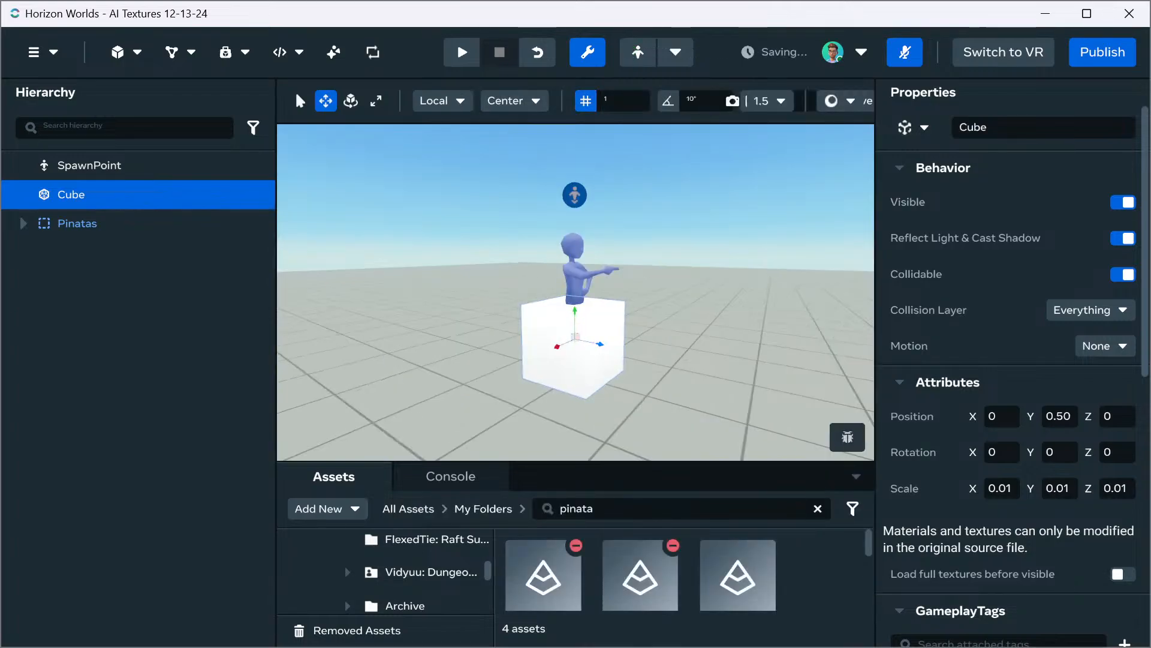
key("ctrl+d")
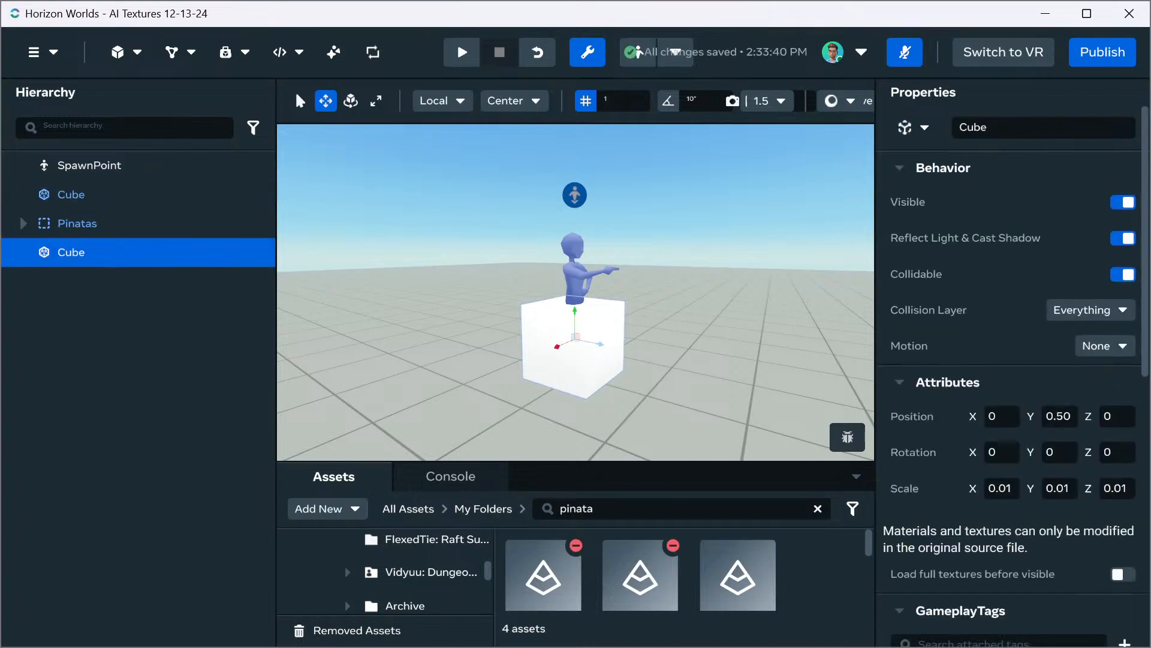
left_click_drag(601, 343, 680, 360)
Select the original cube and generate a Gen AI texture for it from the prompt "Wood Planks"
left_click(570, 364)
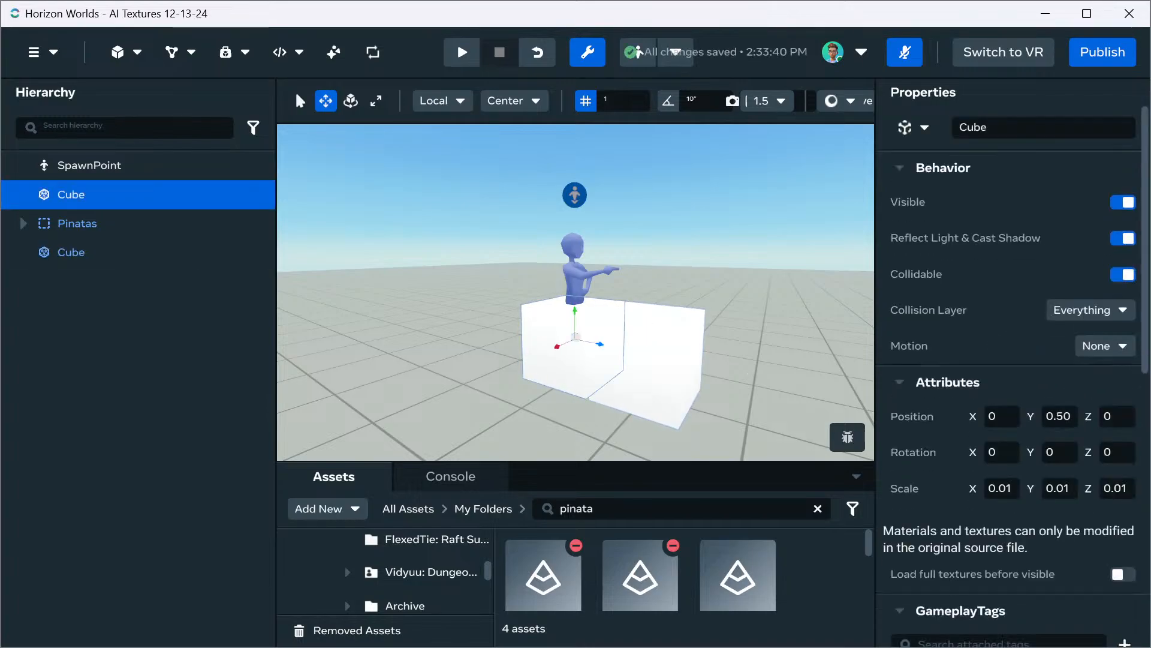
left_click(333, 52)
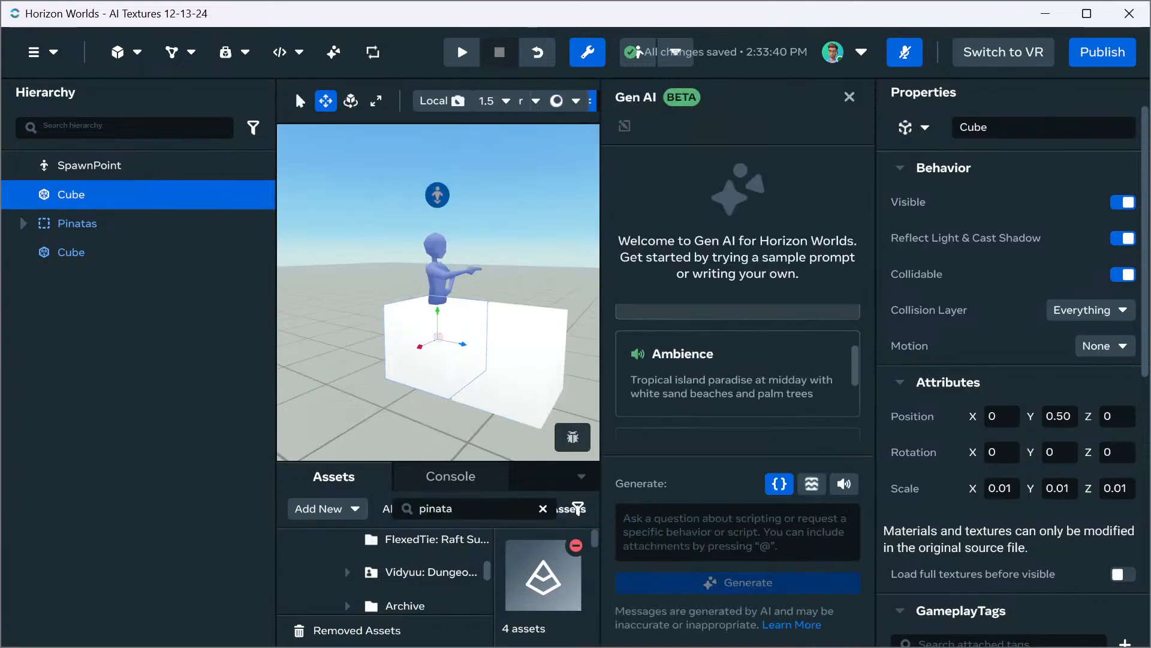
left_click(812, 484)
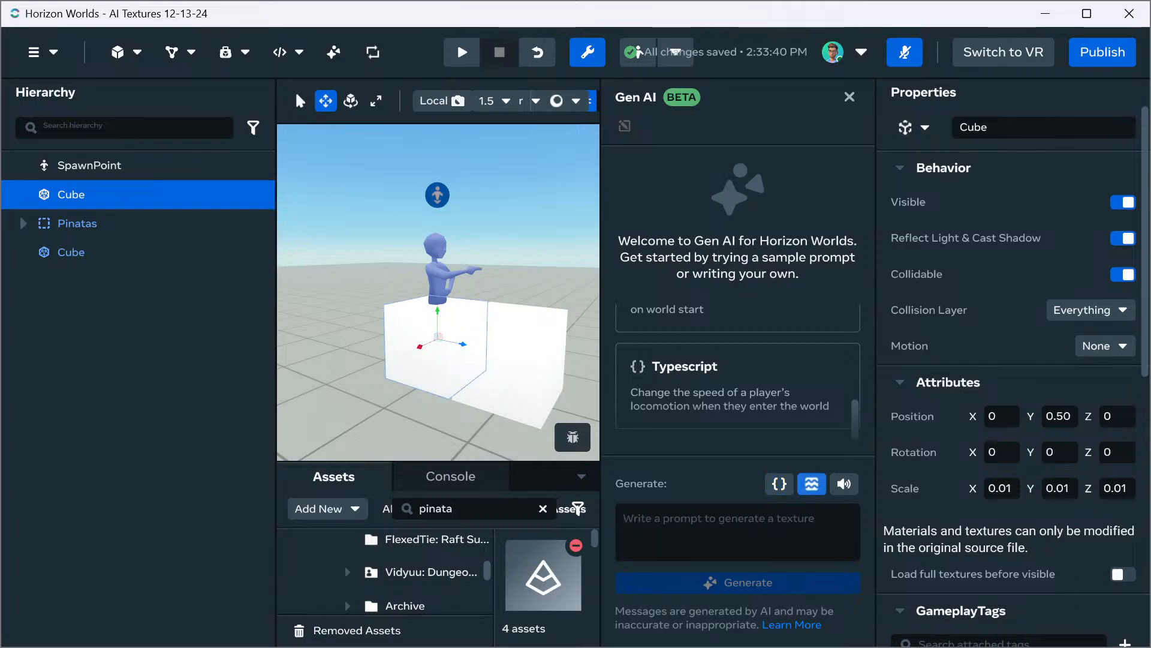
left_click(737, 532)
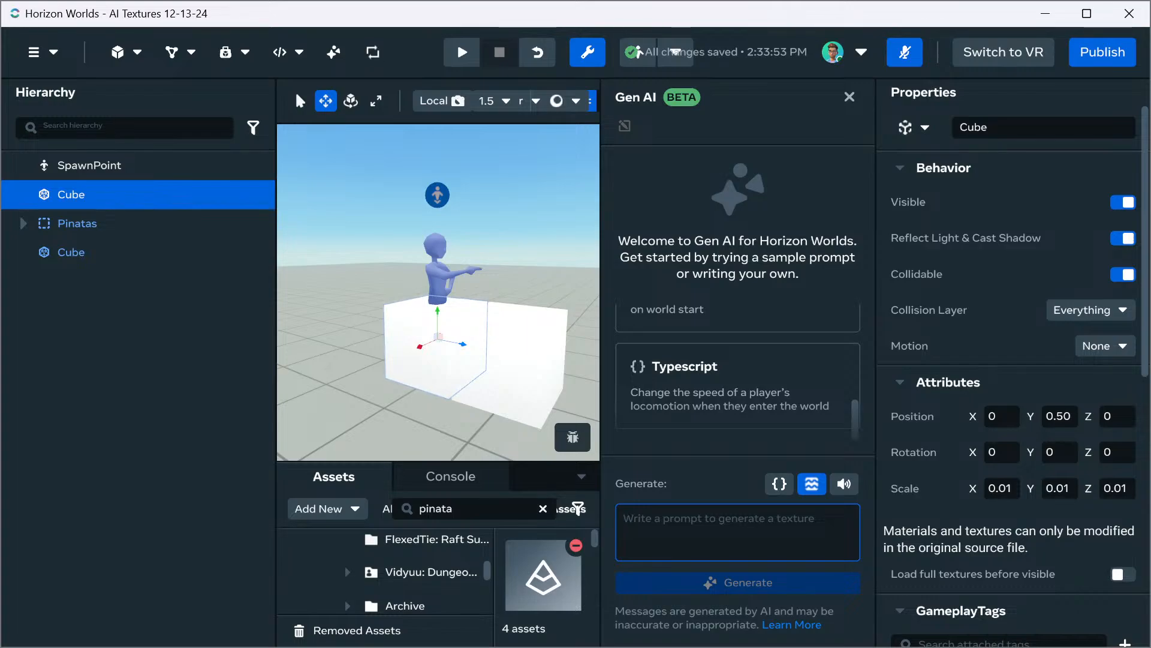
type("Wood Plan")
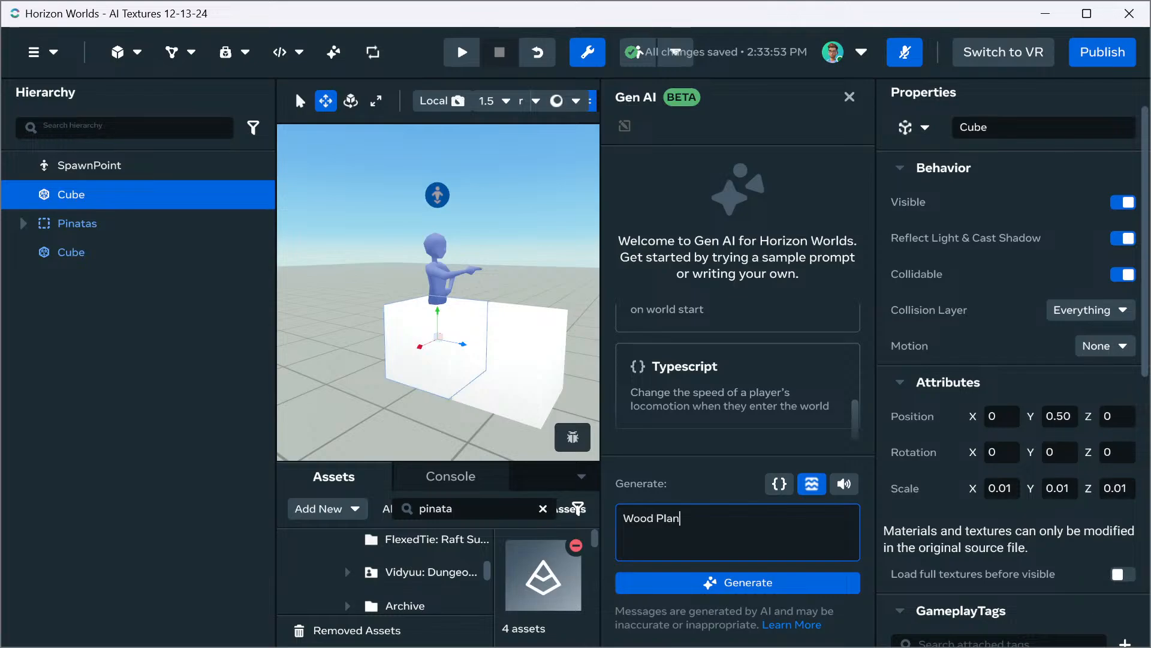
key("BackSpace")
key("BackSpace")
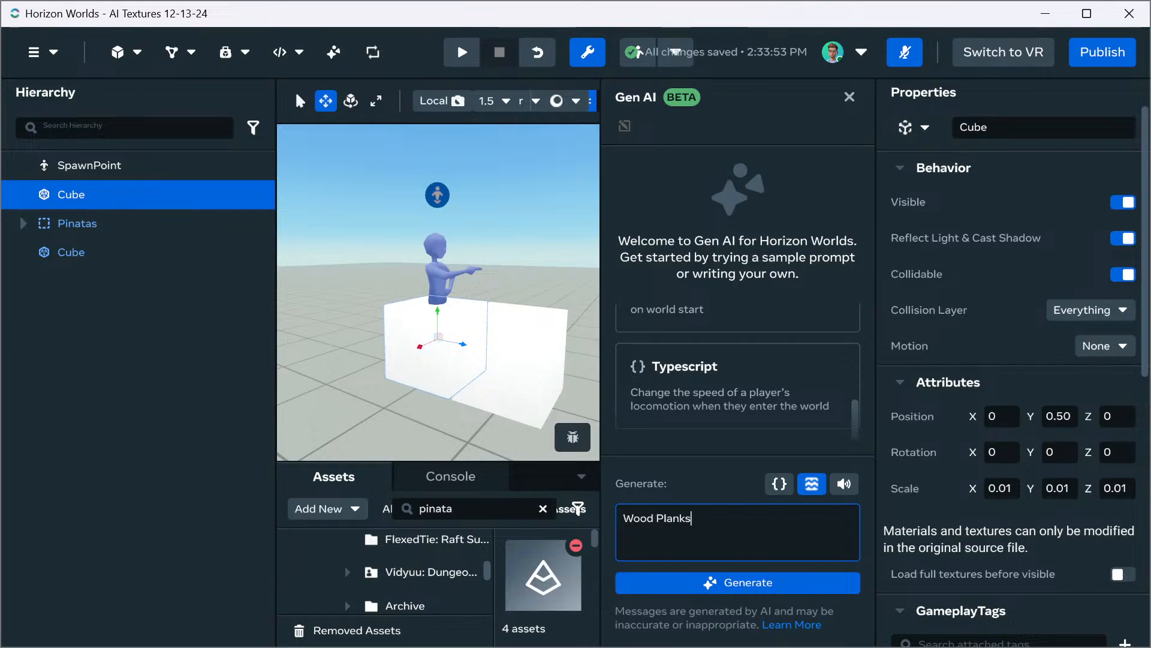
key("Return")
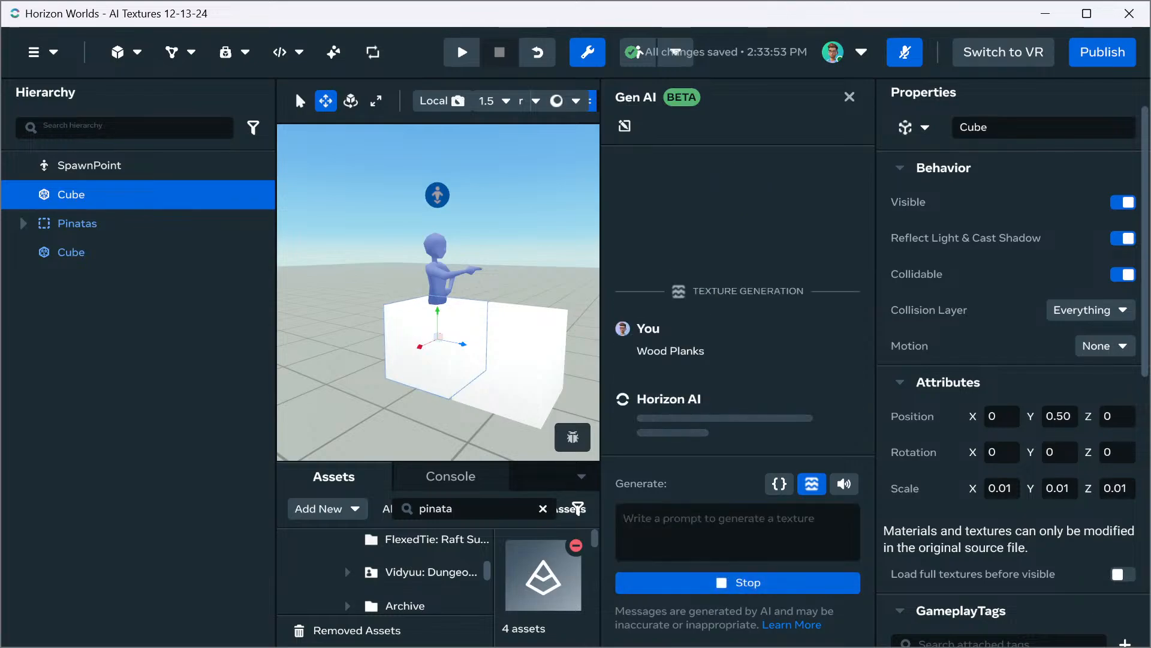
Select the duplicate cube and enter "Glass" as its texture generation prompt
left_click(70, 253)
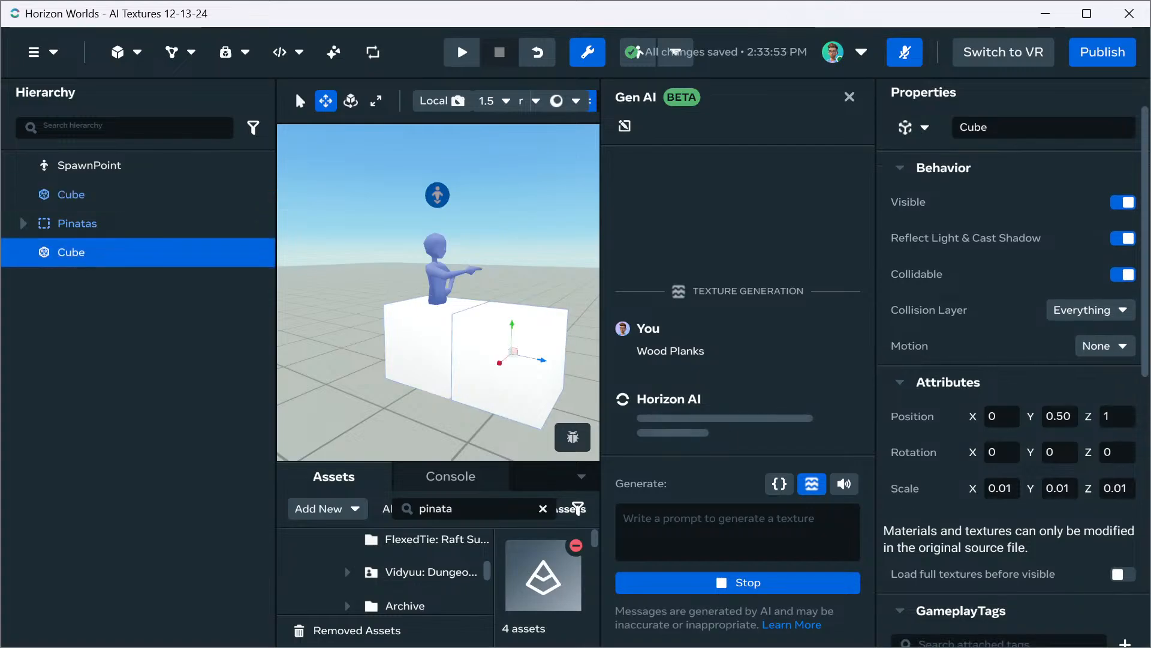
left_click(738, 532)
type("G")
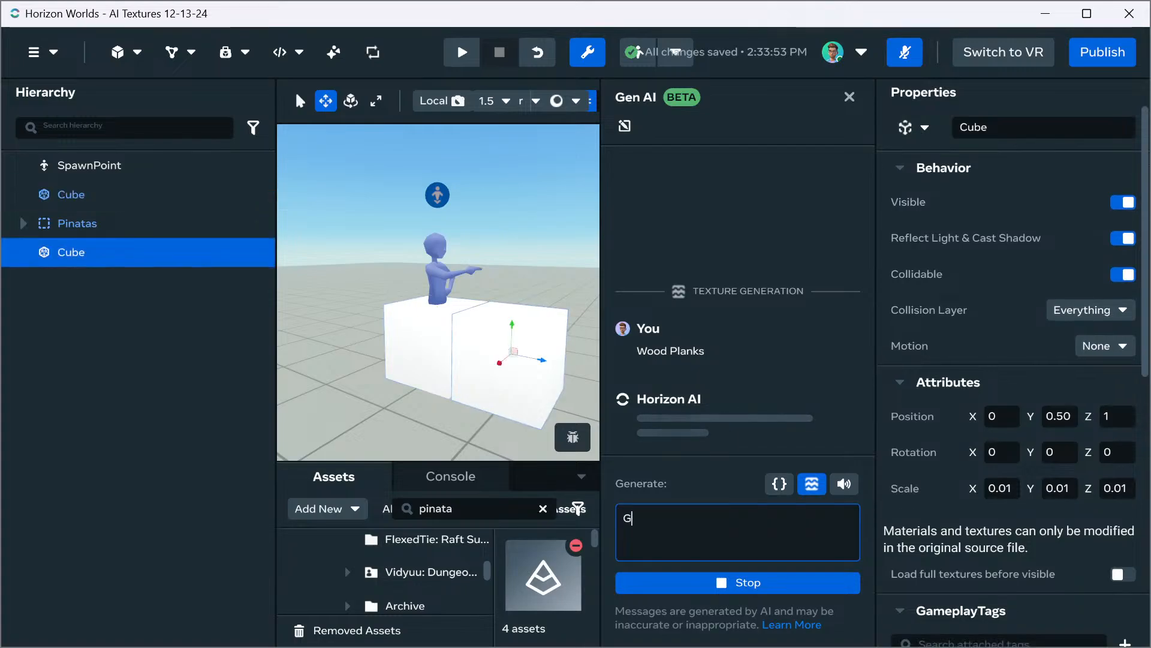
type("lass")
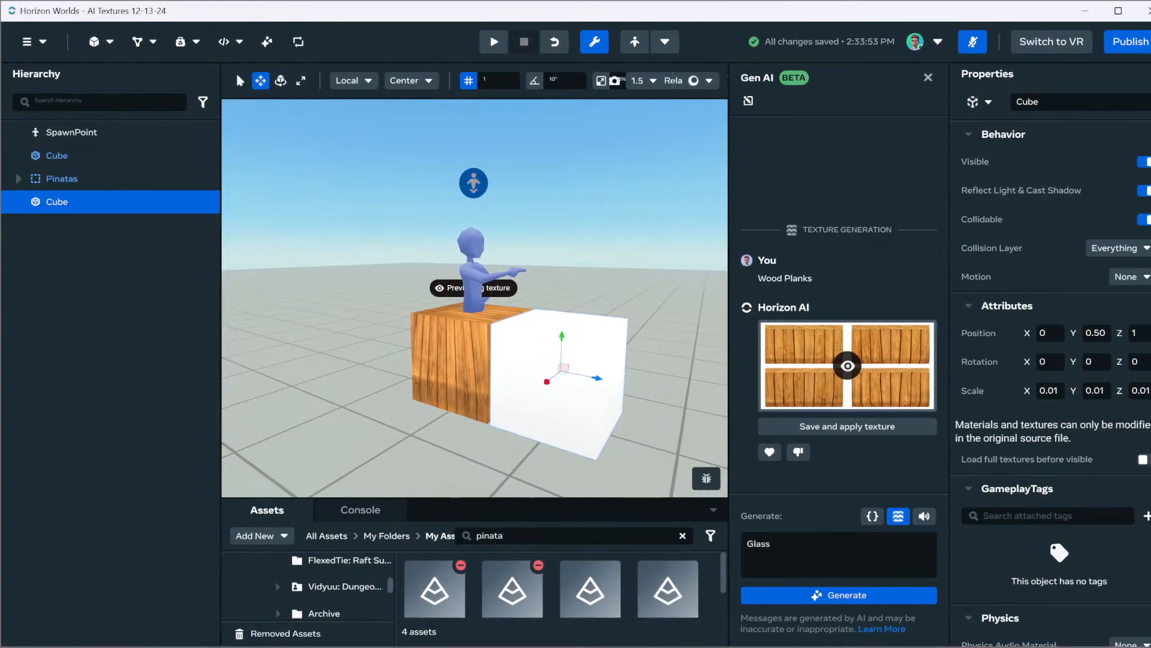
Resize the editor window so that its full width, including the whole Properties area, fits on screen
mouse_move(1150, 450)
left_mouse_down()
mouse_move(1105, 450)
mouse_move(1133, 450)
left_mouse_up()
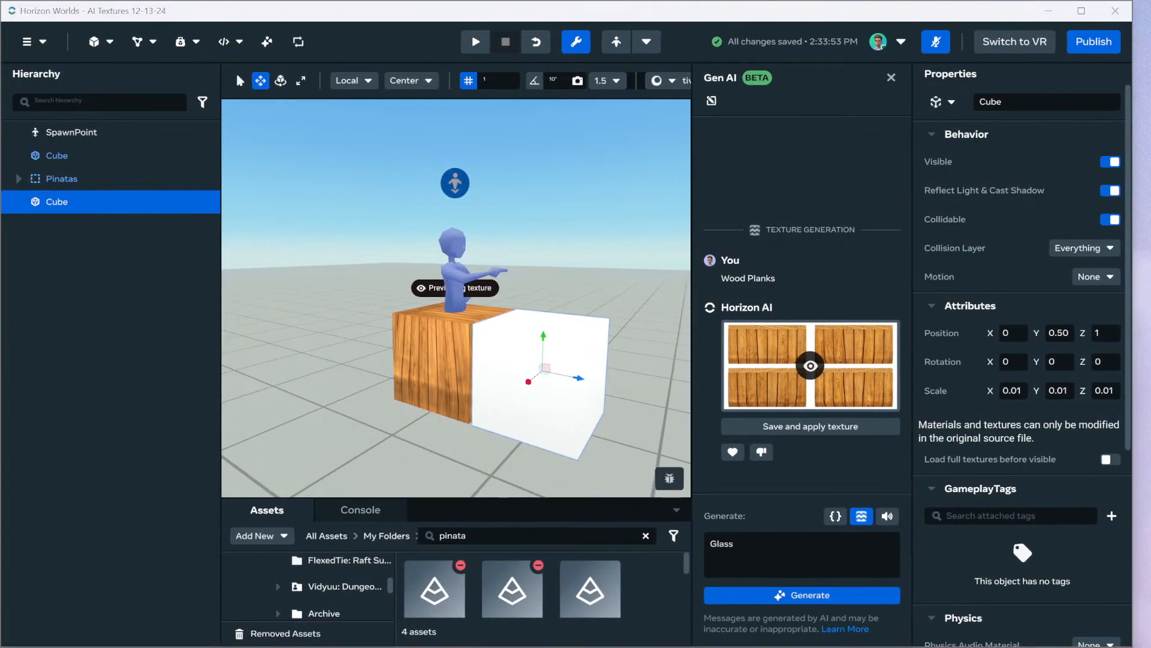
left_click_drag(1134, 517, 1150, 517)
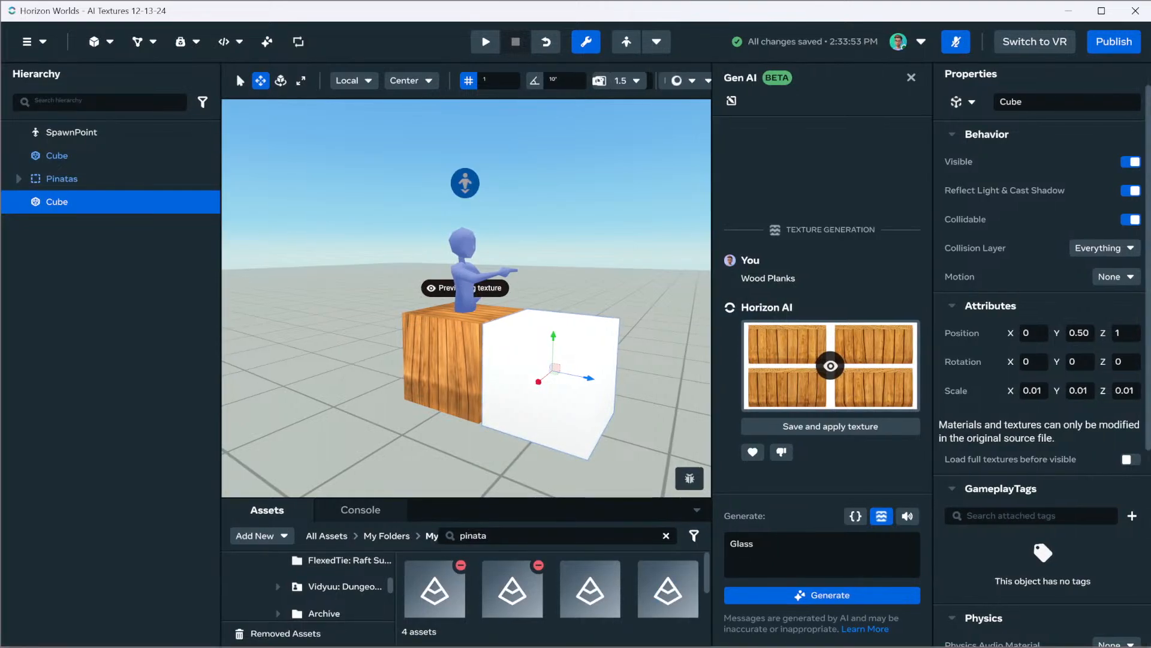
key("a")
right_click_drag(466, 298, 543, 312)
key("d")
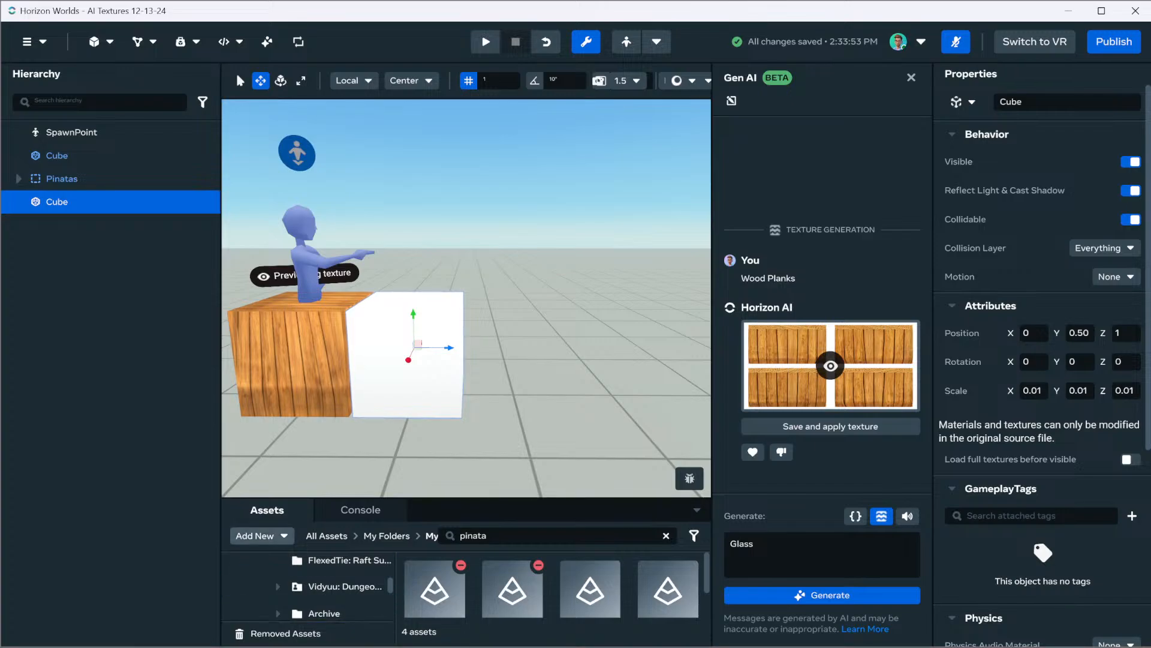
Create a new asset folder named "AI Textures"
left_click(261, 536)
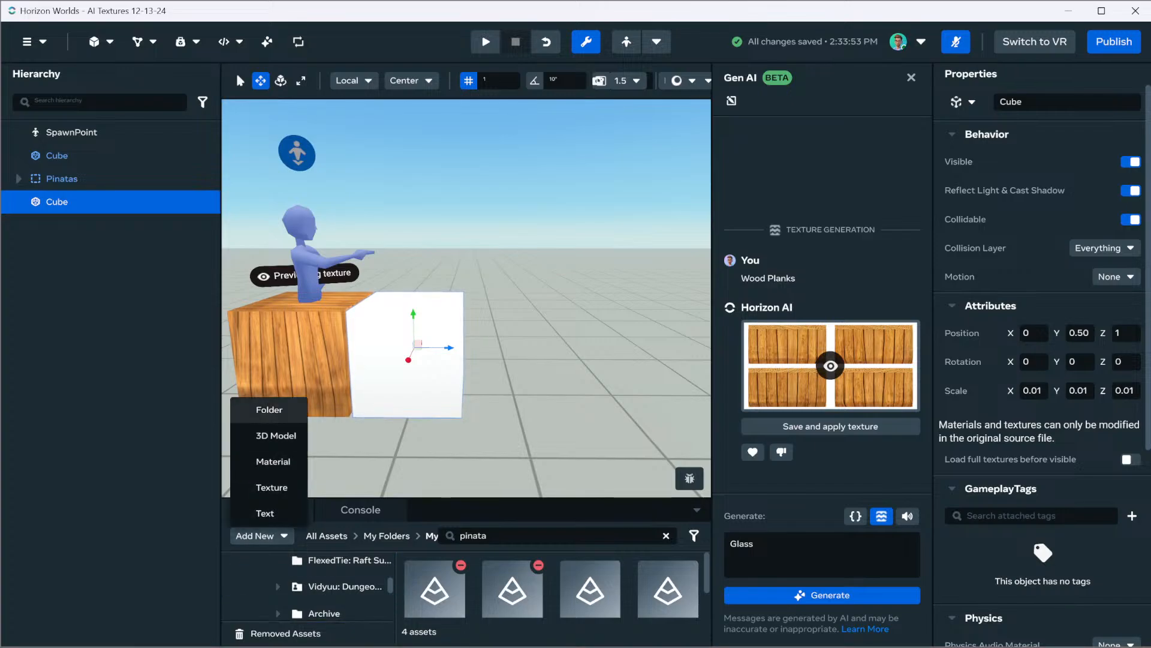
left_click(258, 404)
left_click(480, 335)
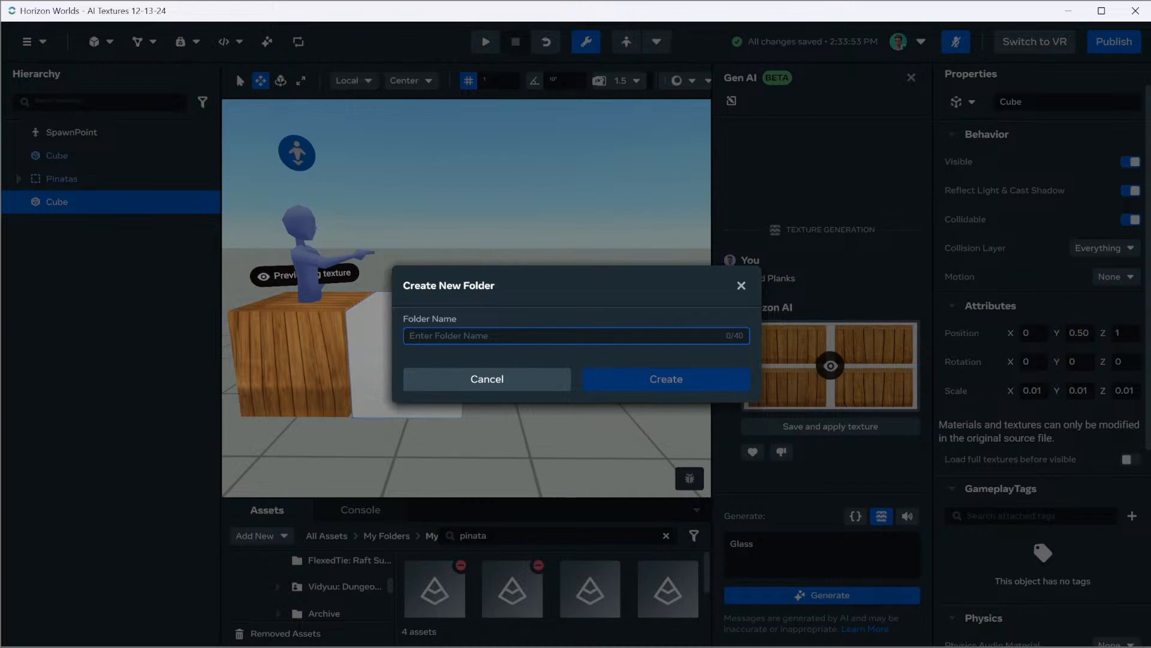
type("Cube")
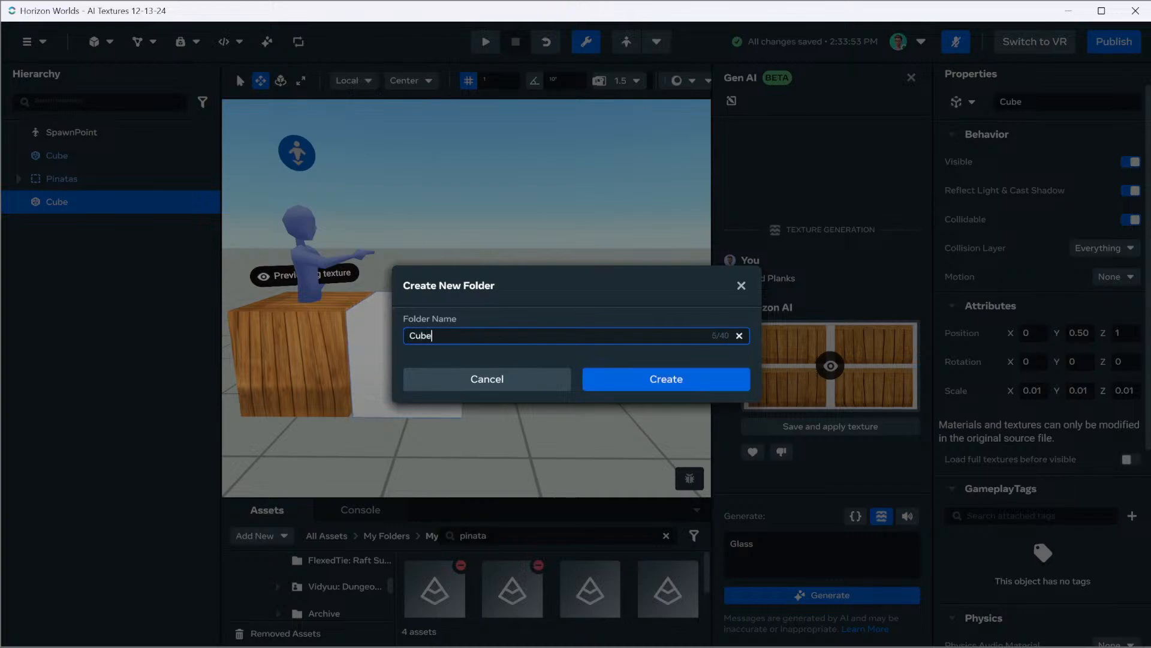
type("I Textures")
key("Tab")
key("Tab")
key("Tab")
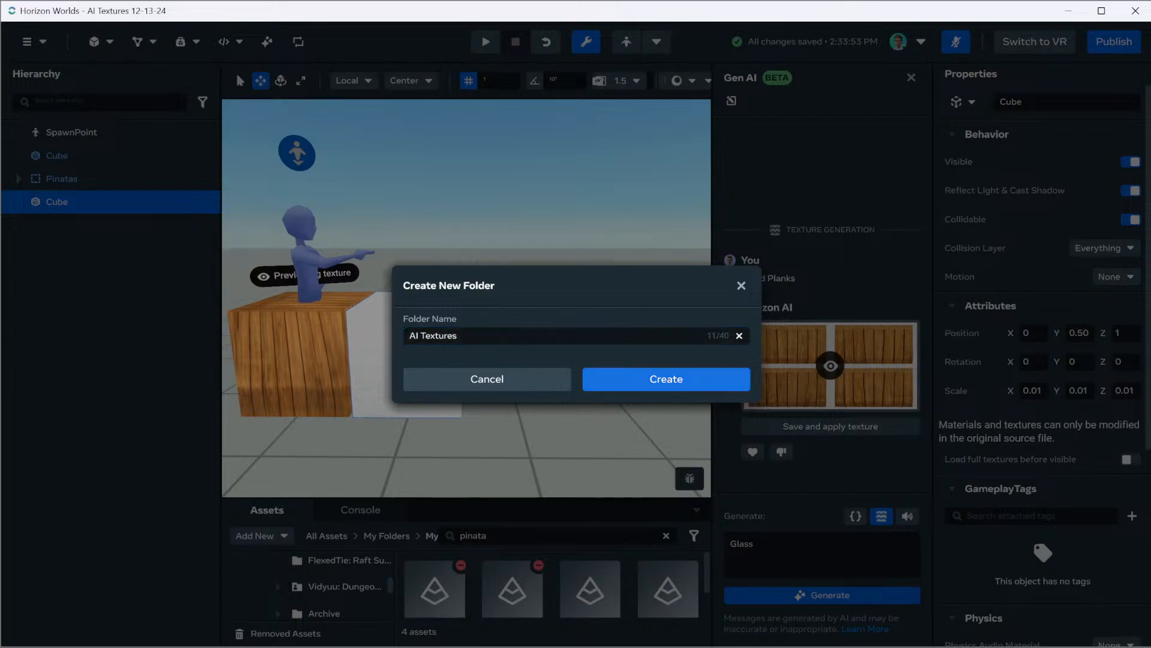
key("Return")
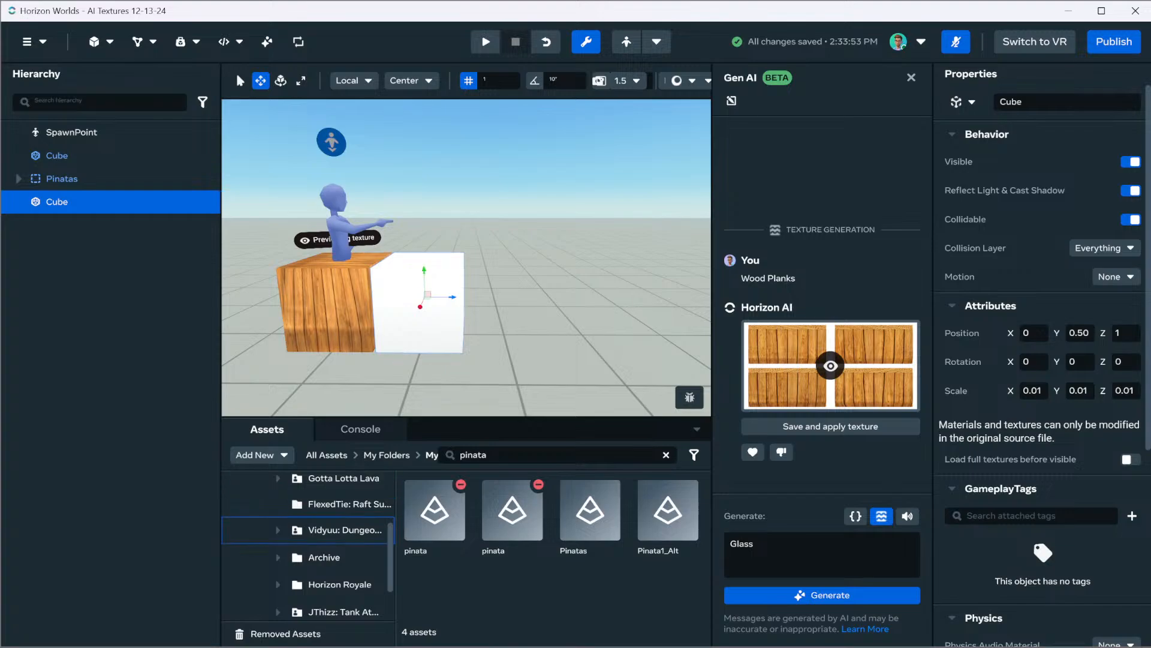
Create a "Cube Textures" subfolder inside AI Textures and save the generated Wood Planks texture into it
left_click(332, 562)
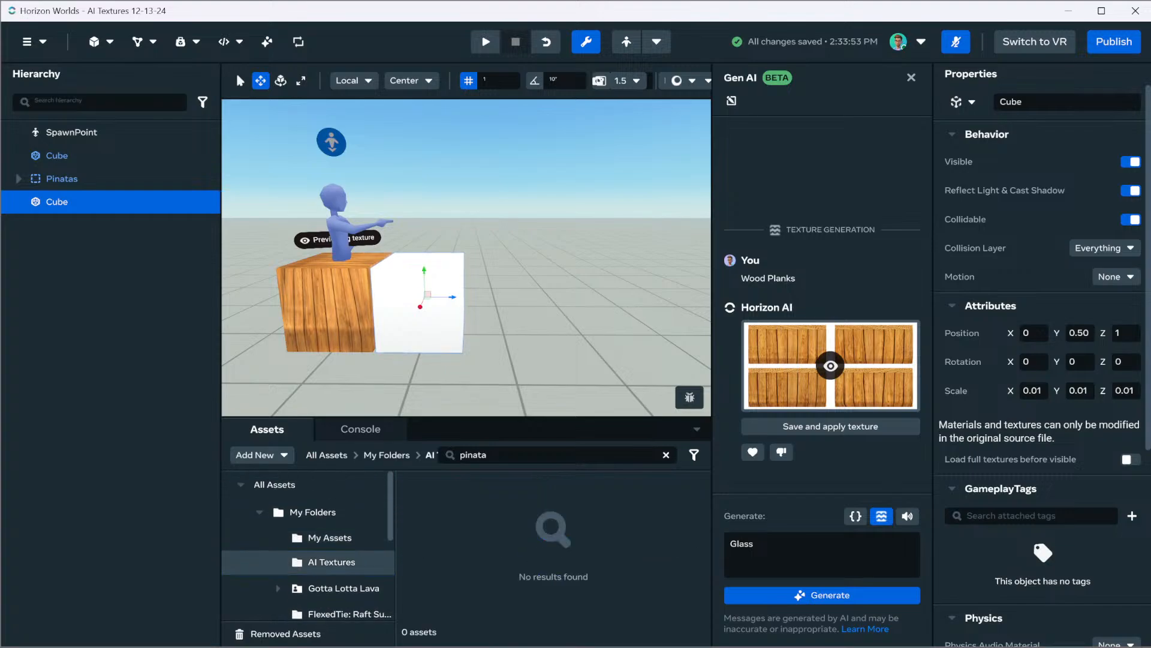
left_click(261, 454)
left_click(264, 477)
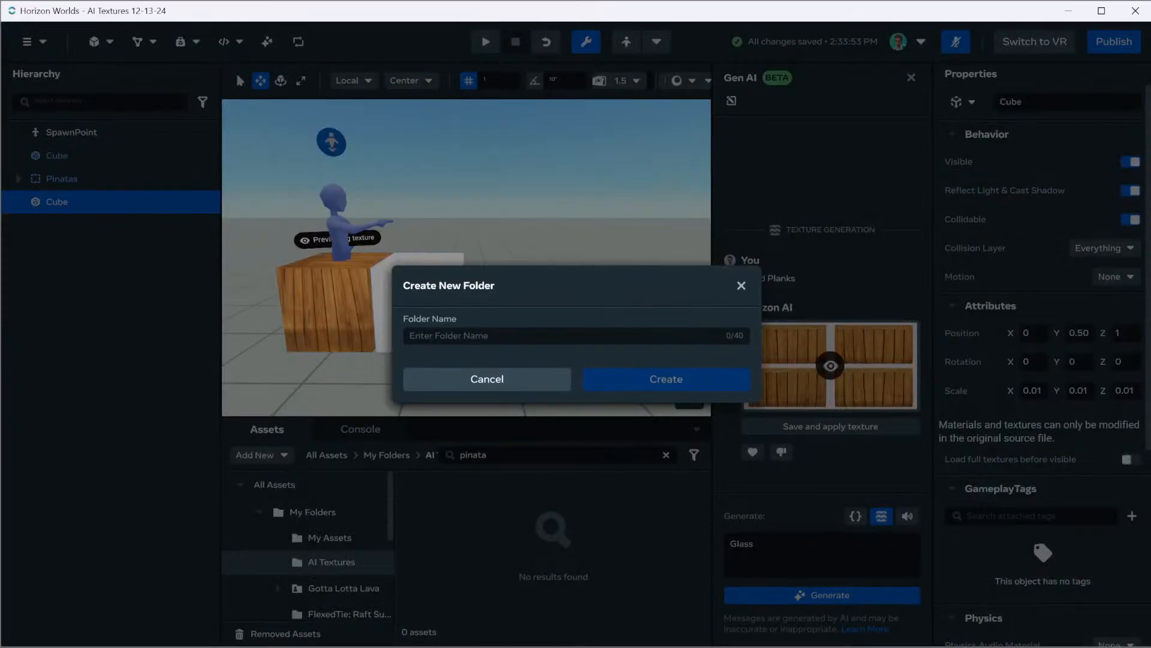
type("Cube T")
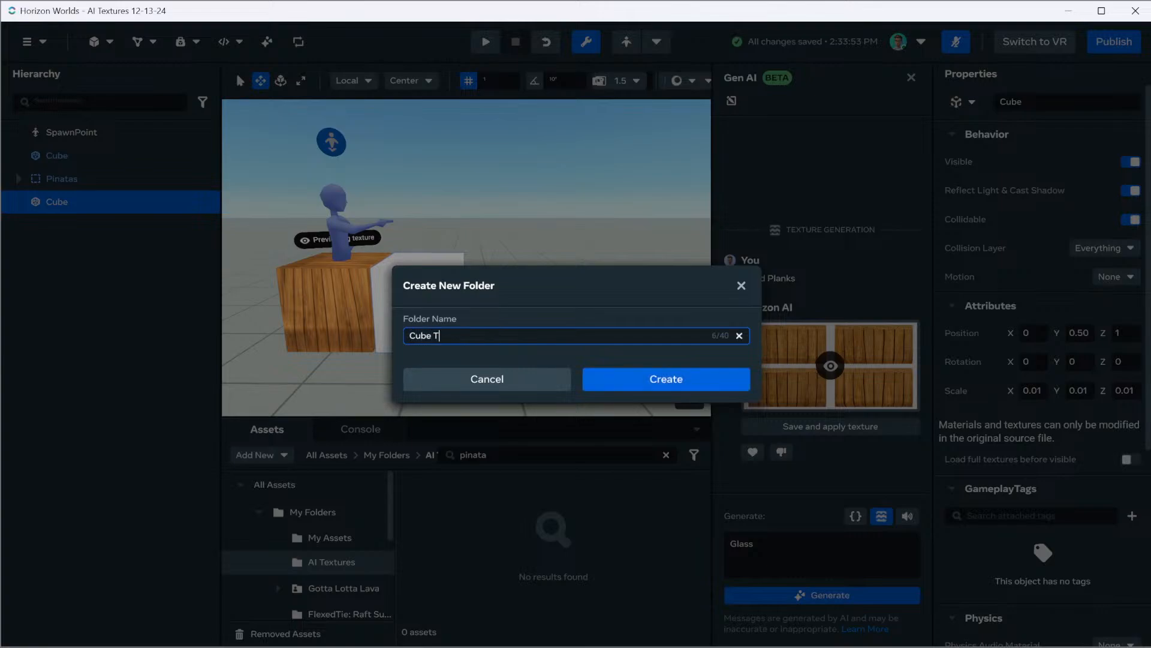
type("extures")
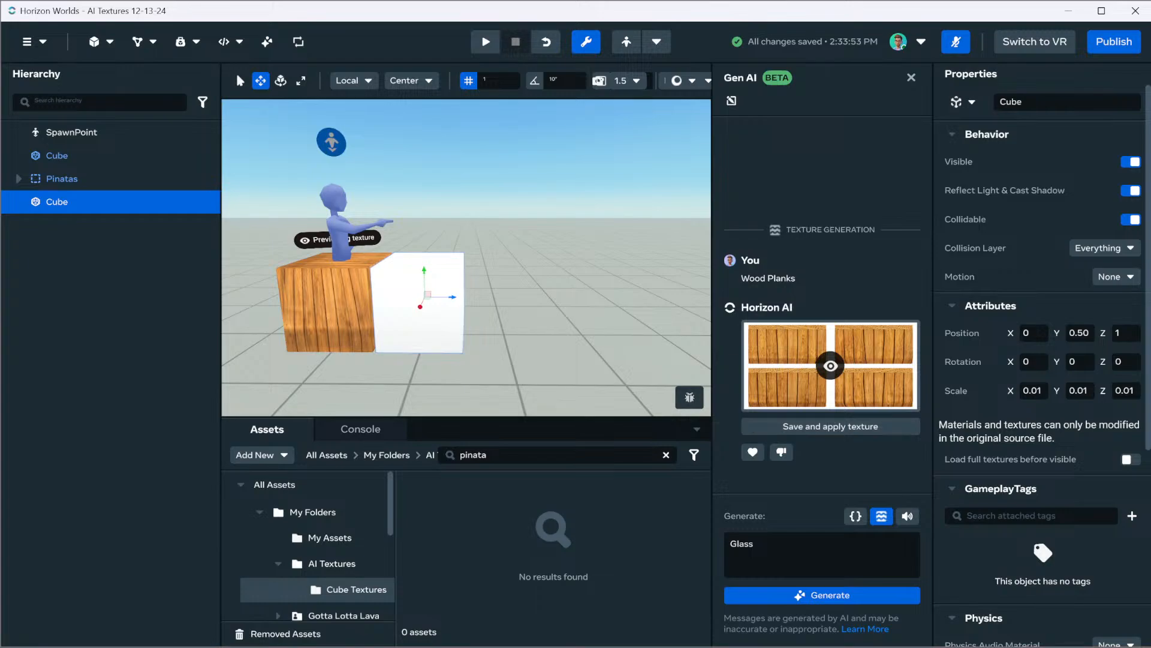
left_click(897, 394)
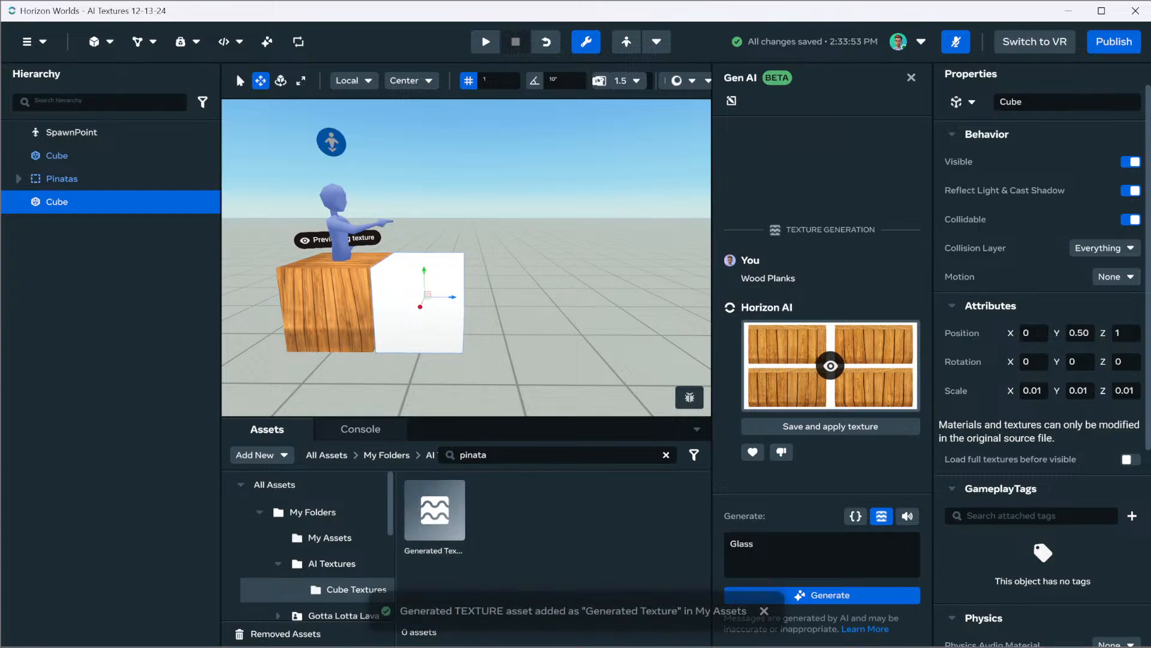
Replace the Glass prompt with "Crate" and generate that texture for the duplicate cube
double_click(753, 544)
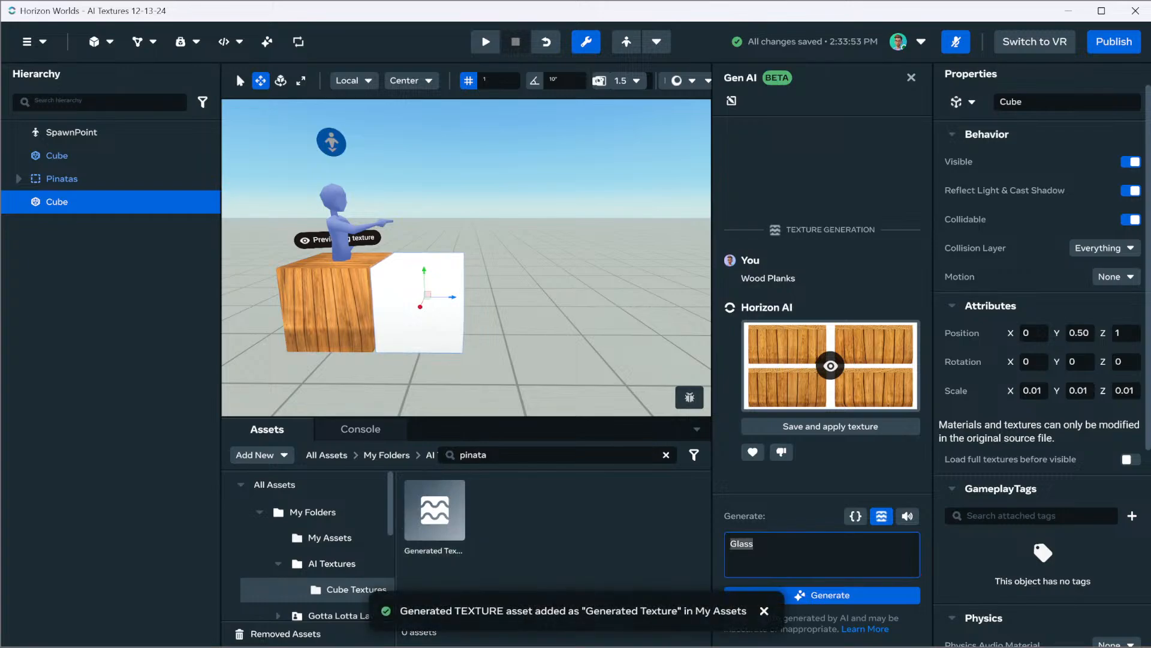
type("Crate")
key("Return")
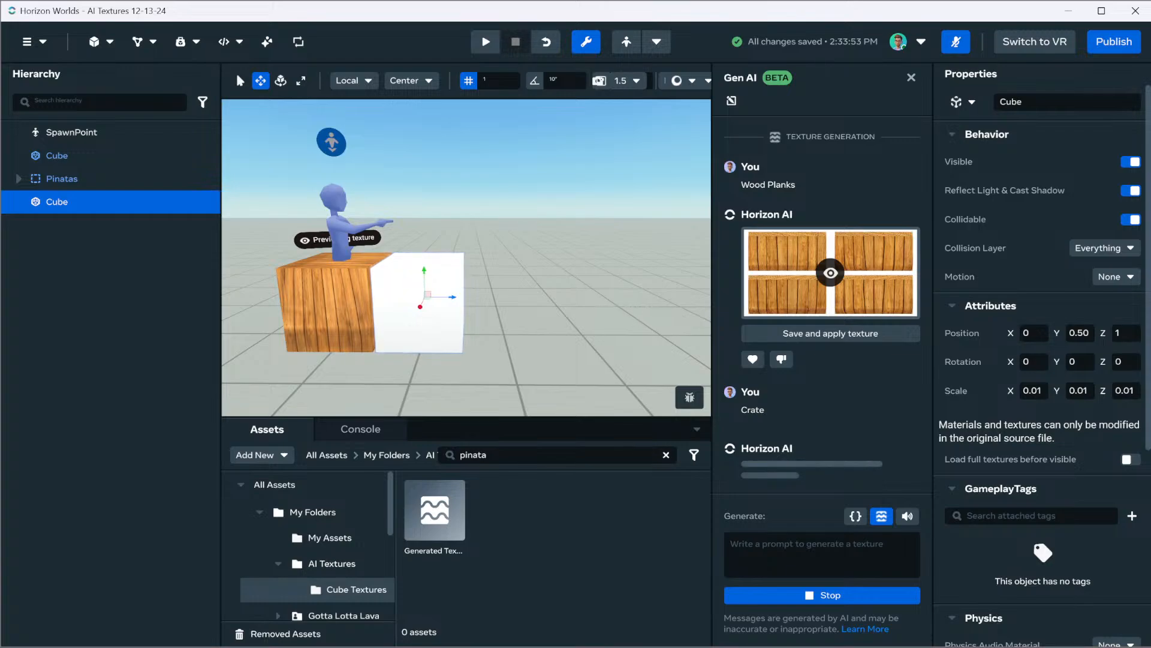
left_click(262, 454)
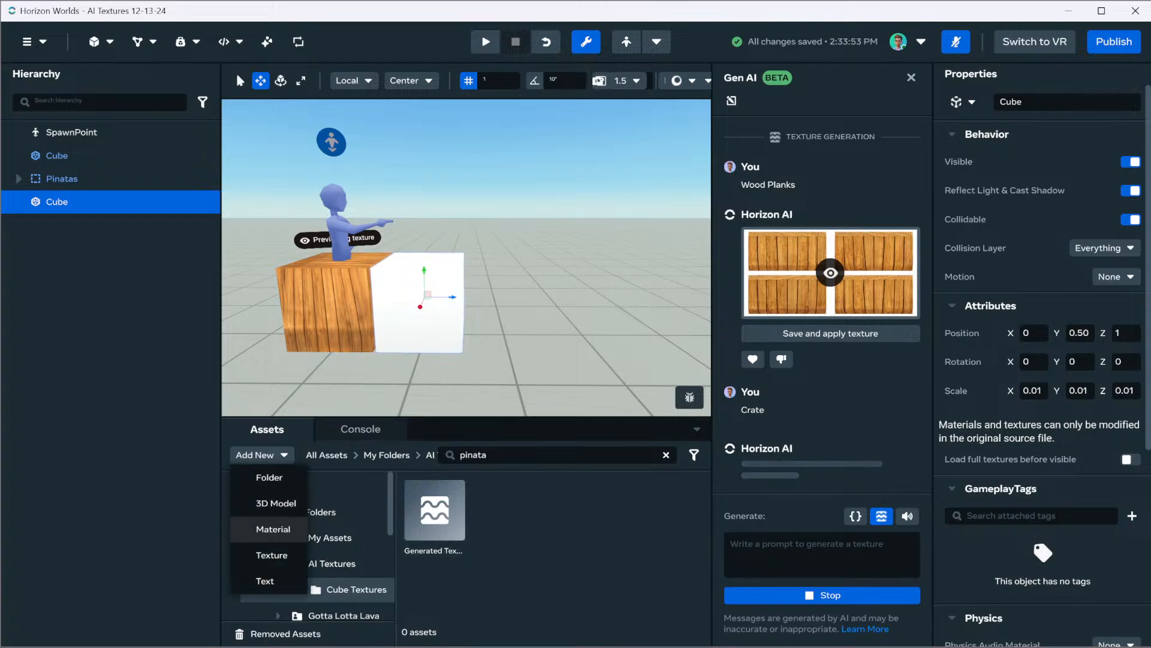
left_click(262, 455)
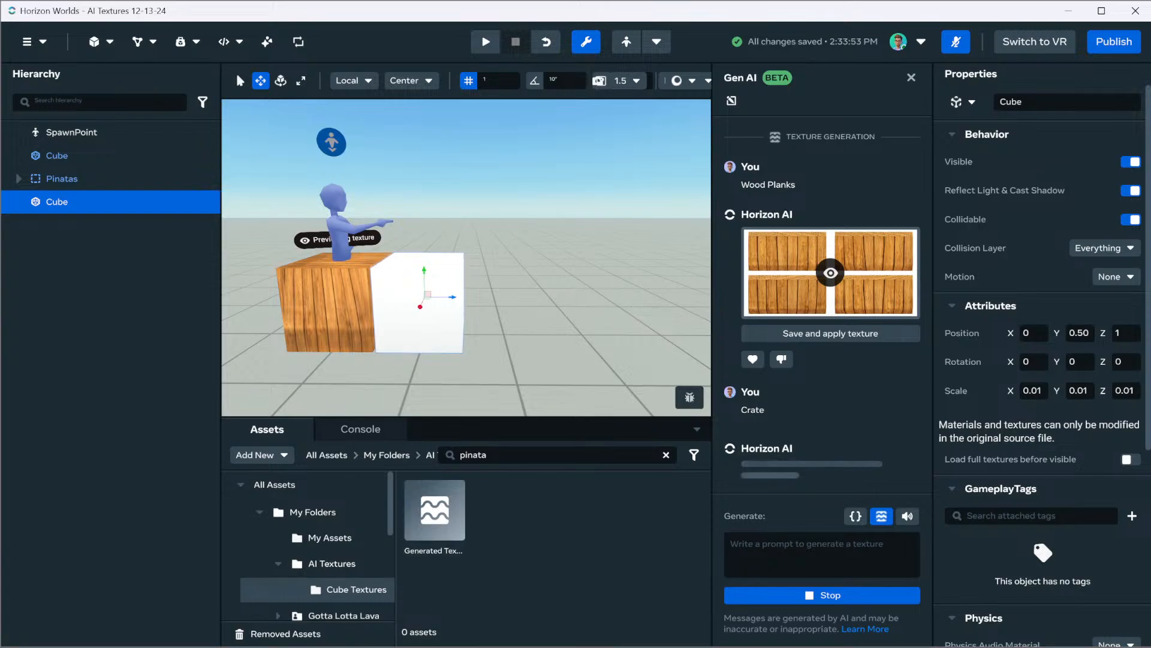
Create a new script named "TextureSwapping_Entity" in the world and close the script list
left_click(224, 42)
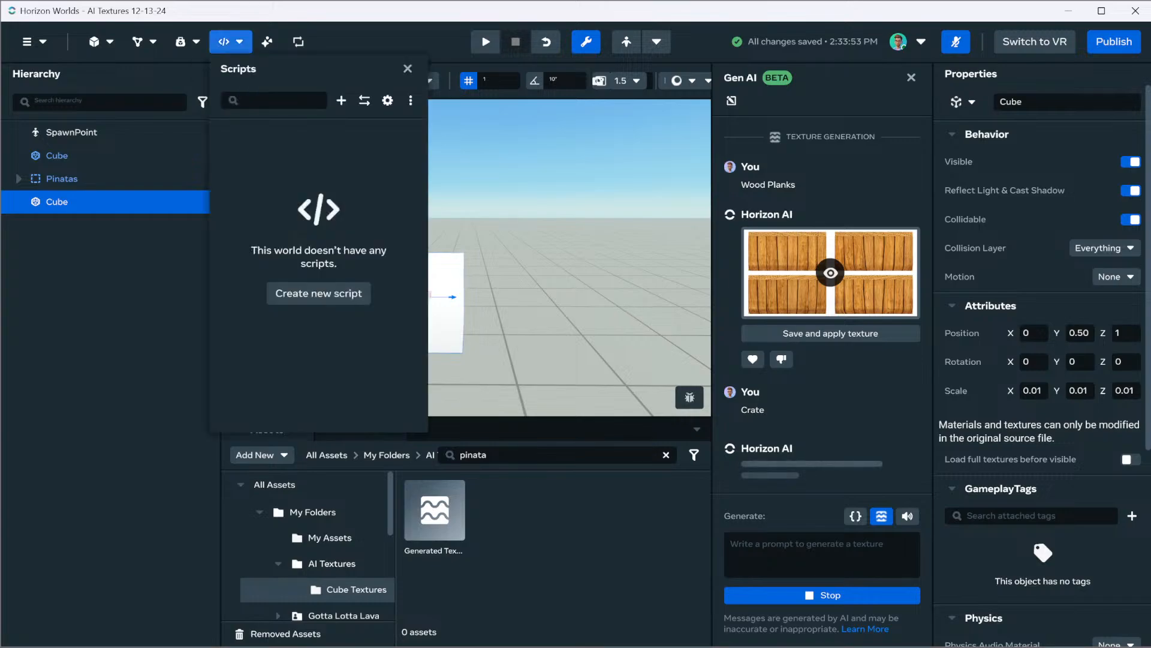
left_click(341, 101)
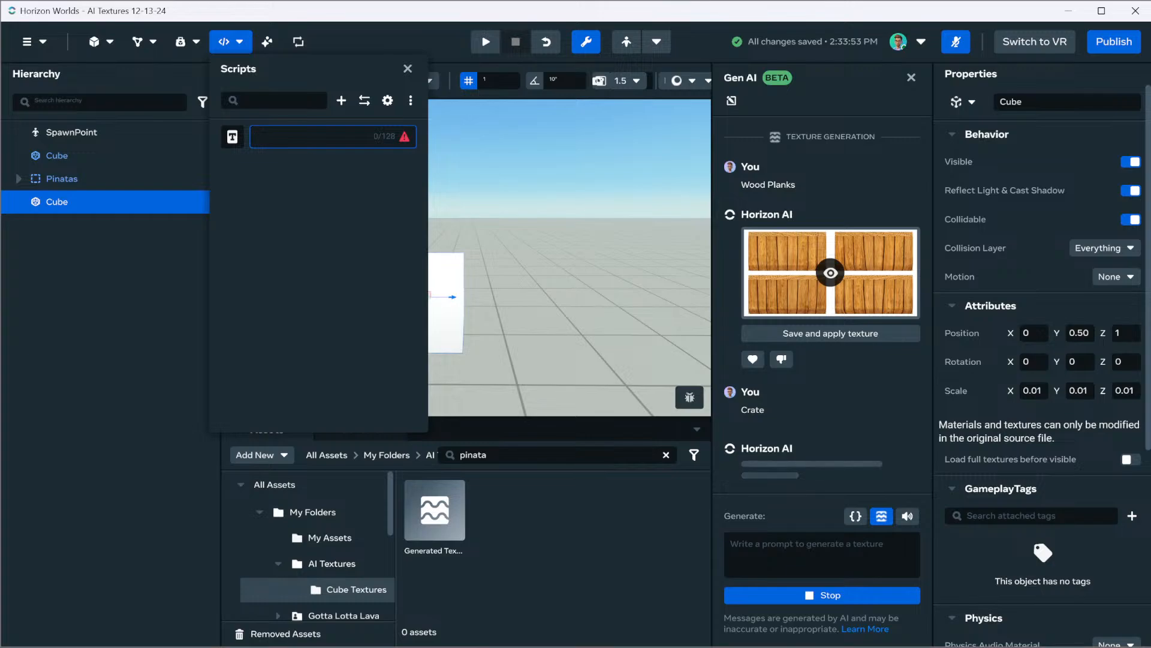
type("TextureSwapping")
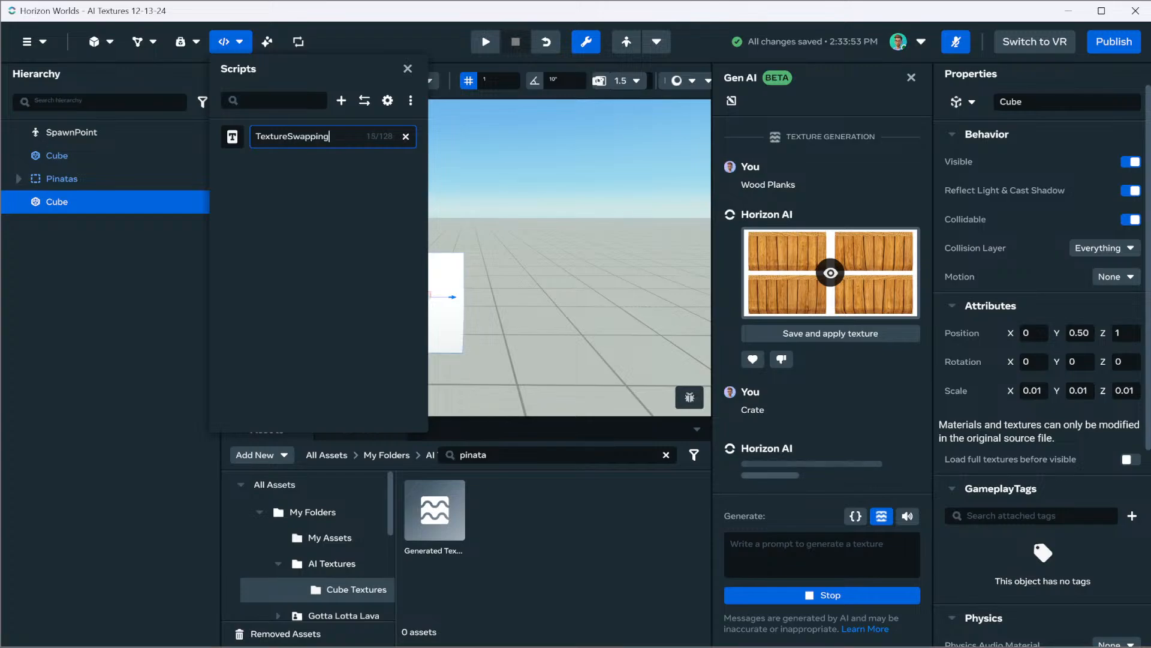
type("_Entity")
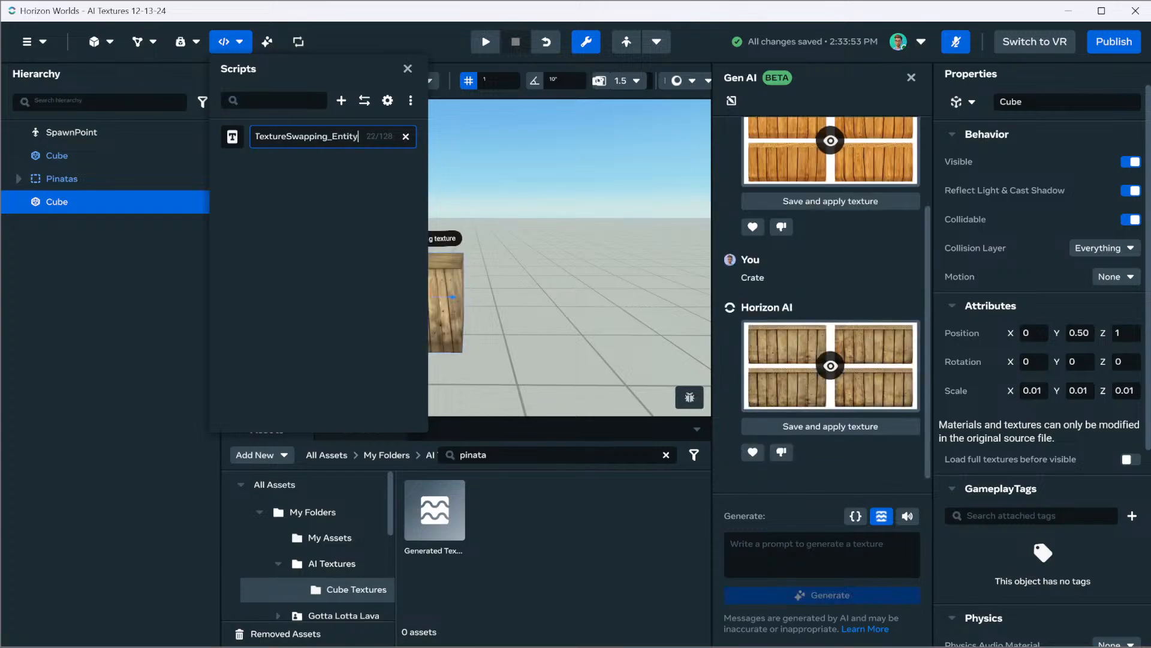
key("Return")
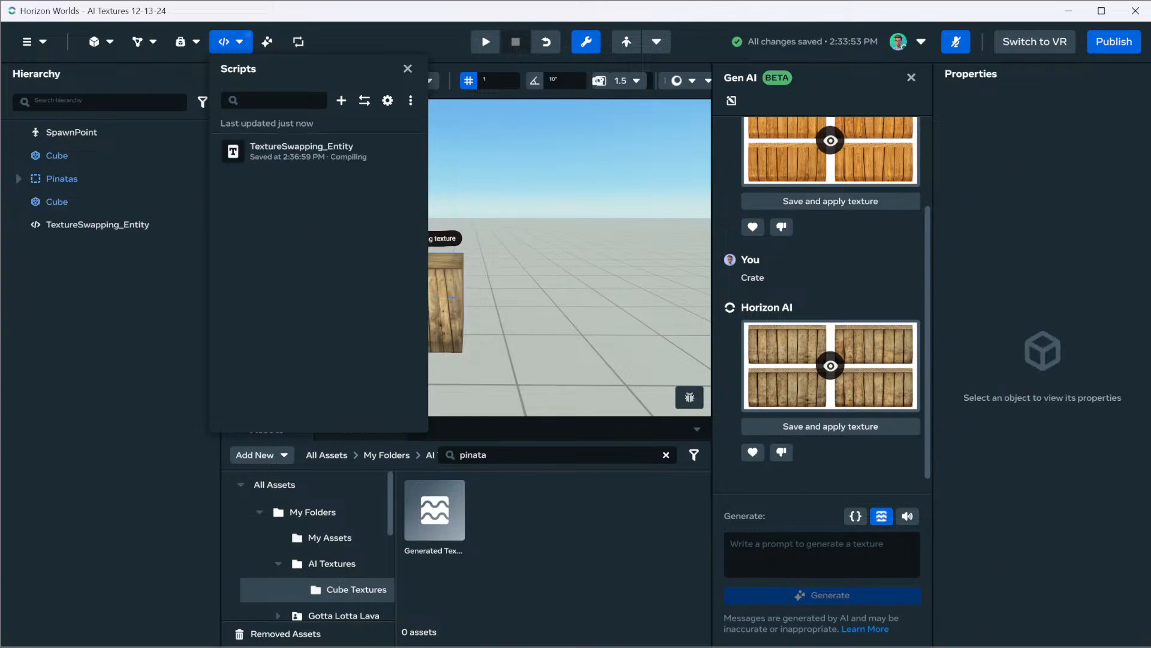
left_click(408, 69)
Examine the previewed Wood Planks and Crate textures on the two cubes from several angles
right_click_drag(467, 240, 445, 279)
key("w")
key("s")
key("w")
key("d")
key("e")
key("s")
key("a")
key("q")
key("a")
key("s")
key("w")
key("e")
key("d")
key("s")
key("w")
key("s")
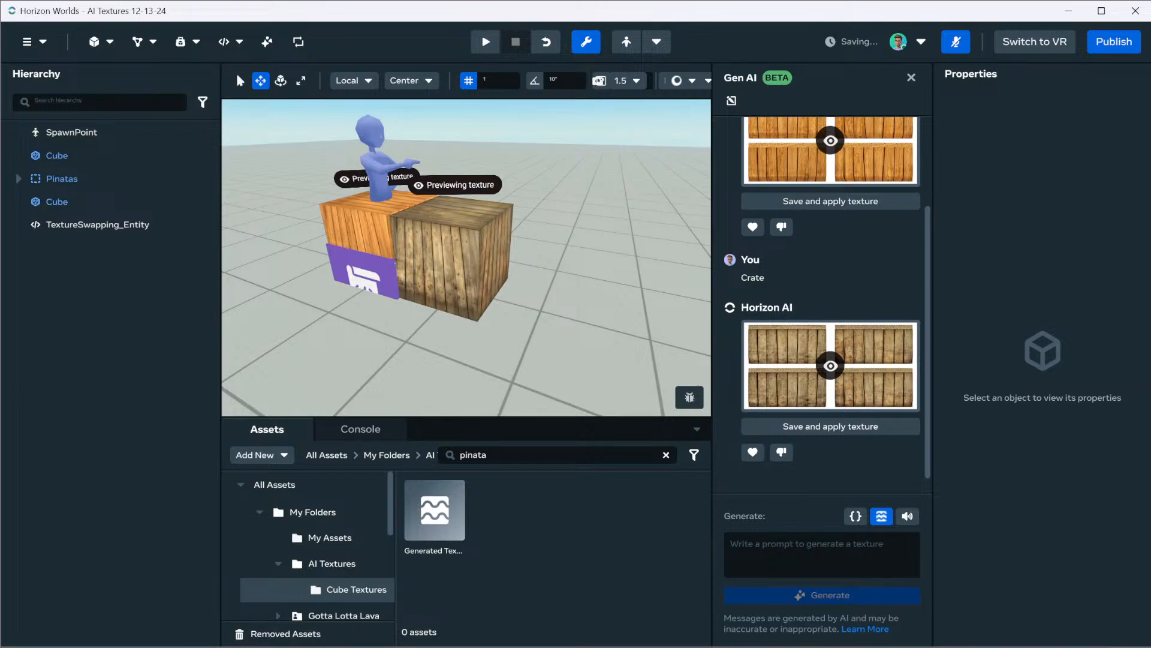
key("a")
right_click_drag(445, 279, 470, 266)
key("s")
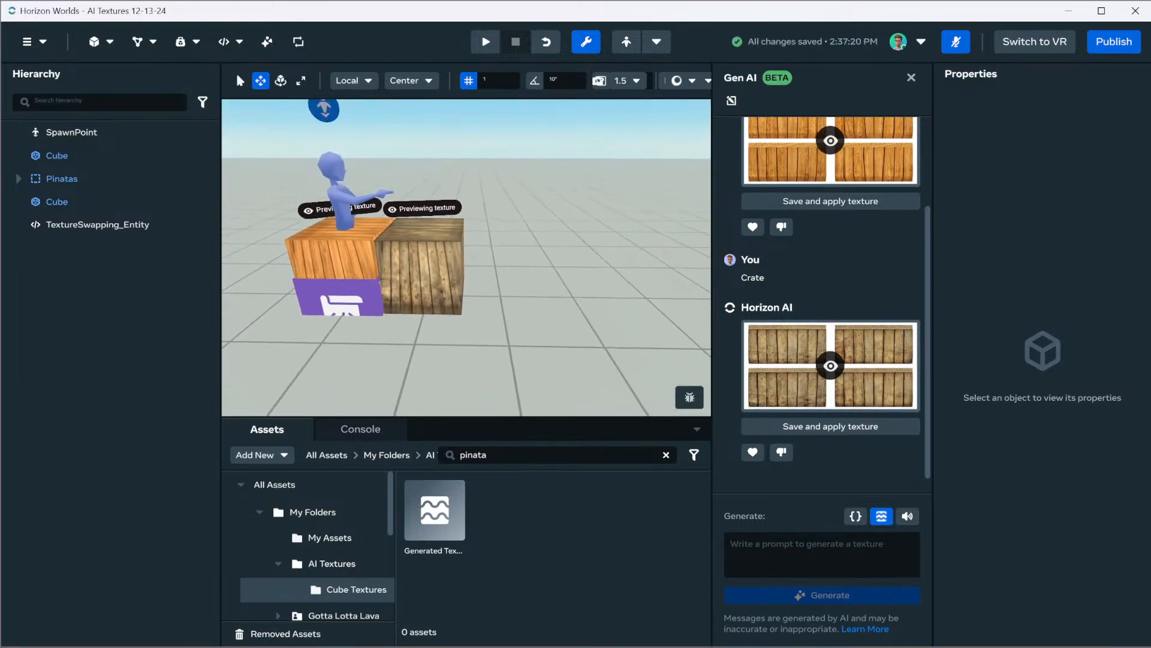
Save and apply the generated Crate texture and add a duplicate of the crate cube at Z 2
left_click(897, 393)
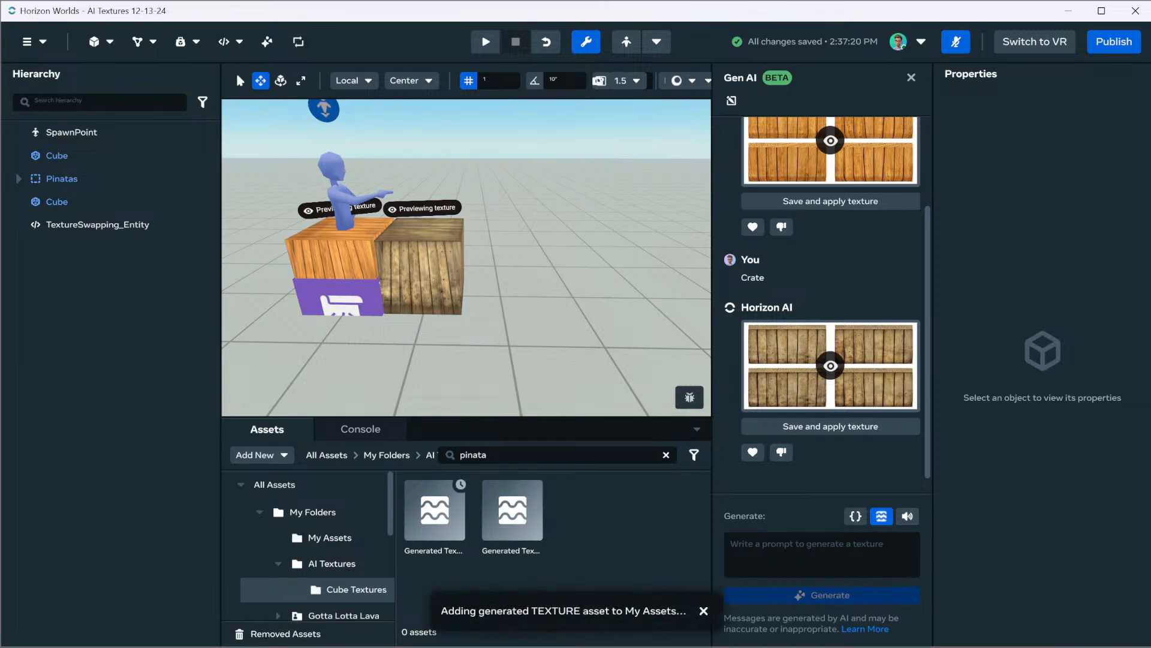
left_click(424, 277)
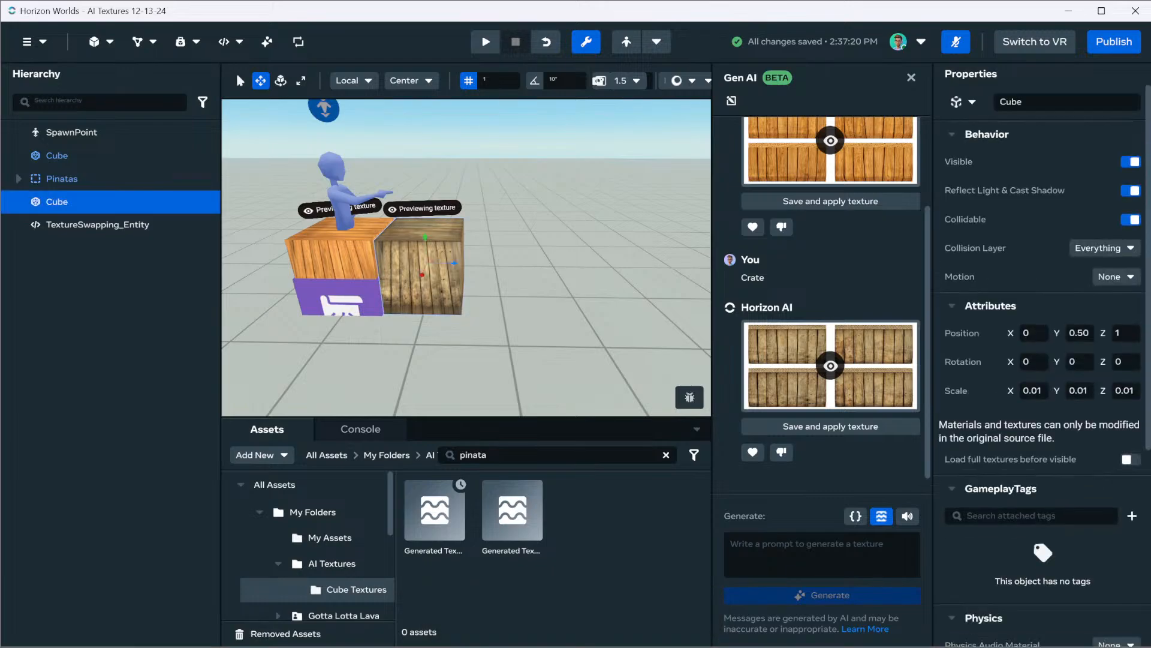
key("ctrl+d")
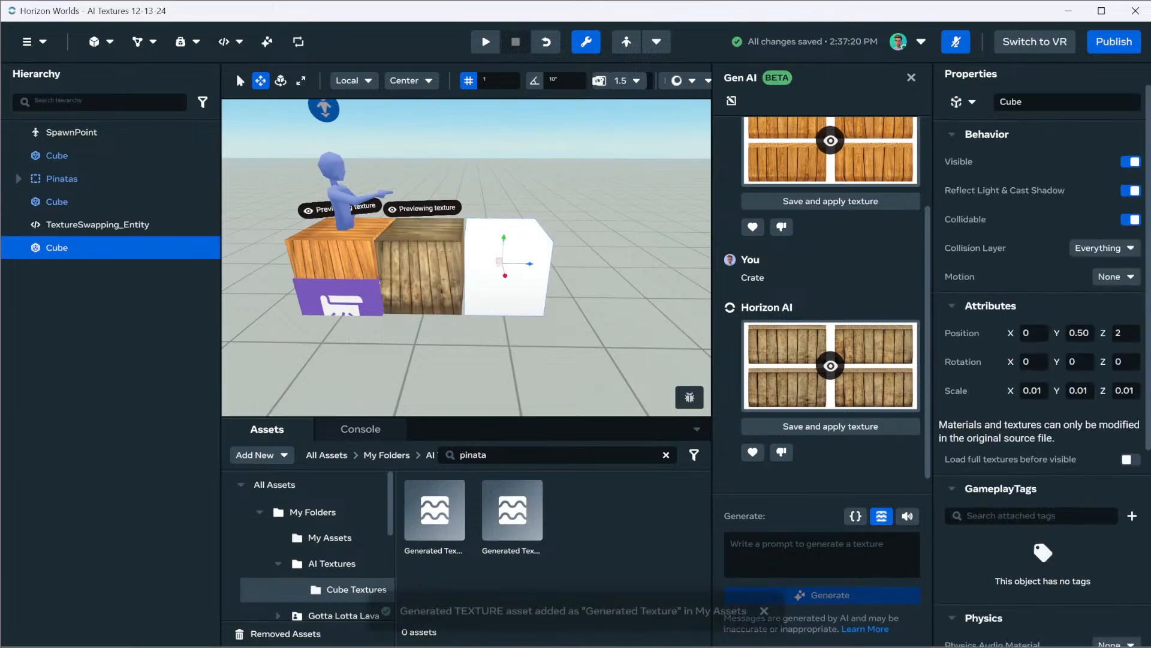
Generate a texture from the prompt "Glass" for the new white cube
left_click(813, 552)
type("Glass")
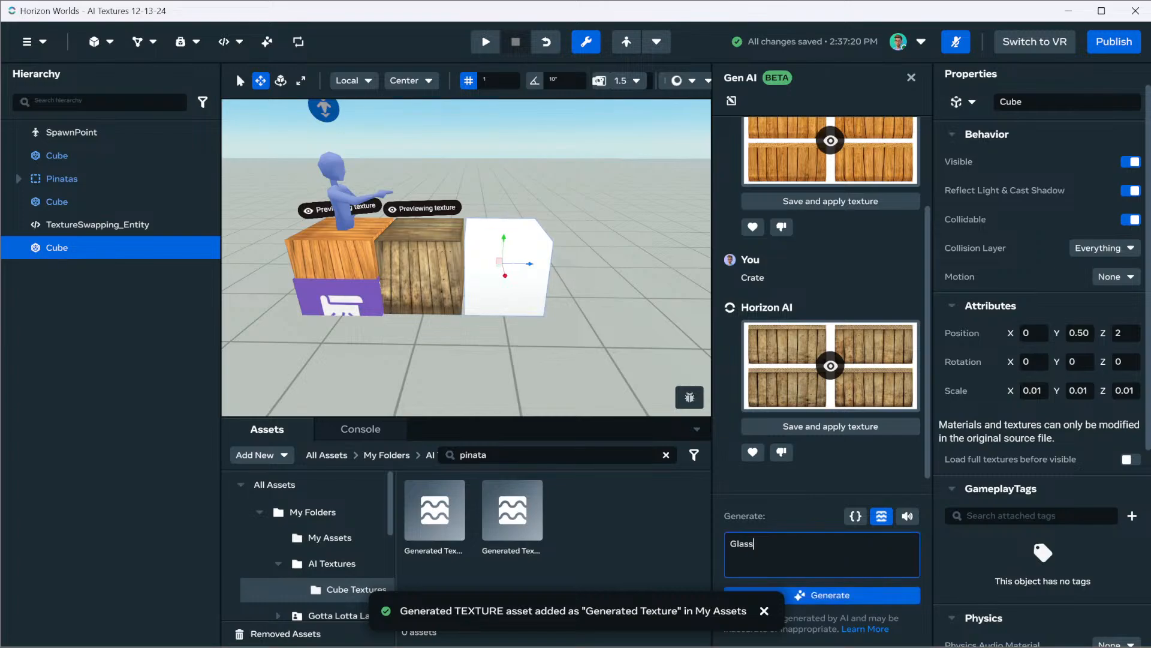
key("Return")
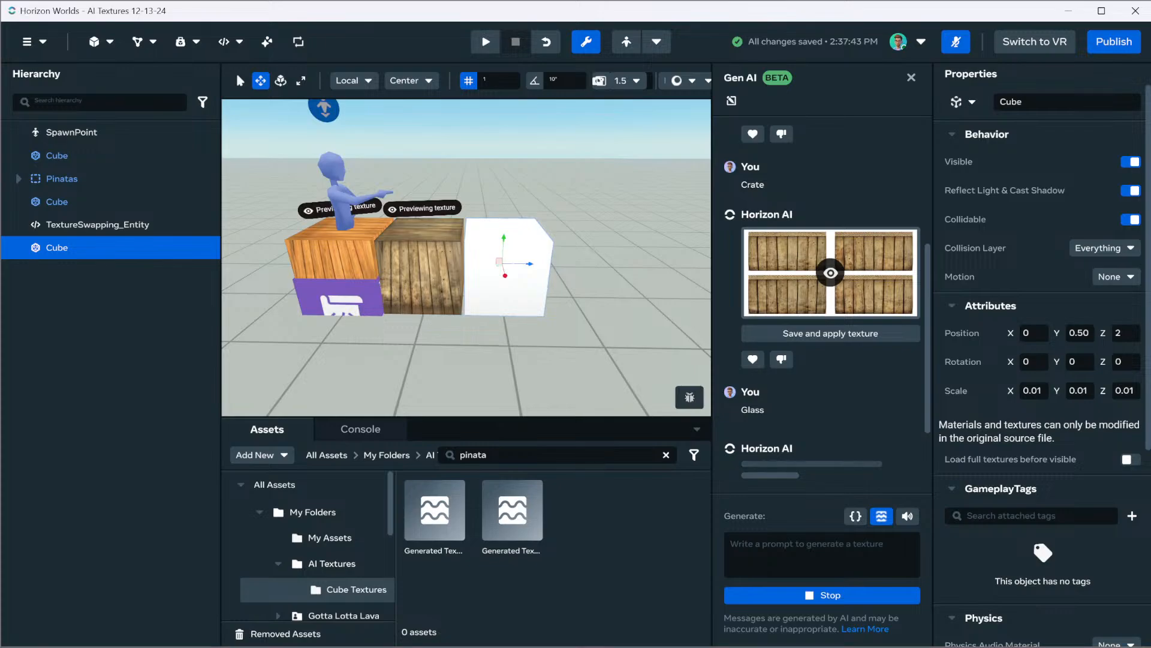
key("Escape")
left_click(509, 268)
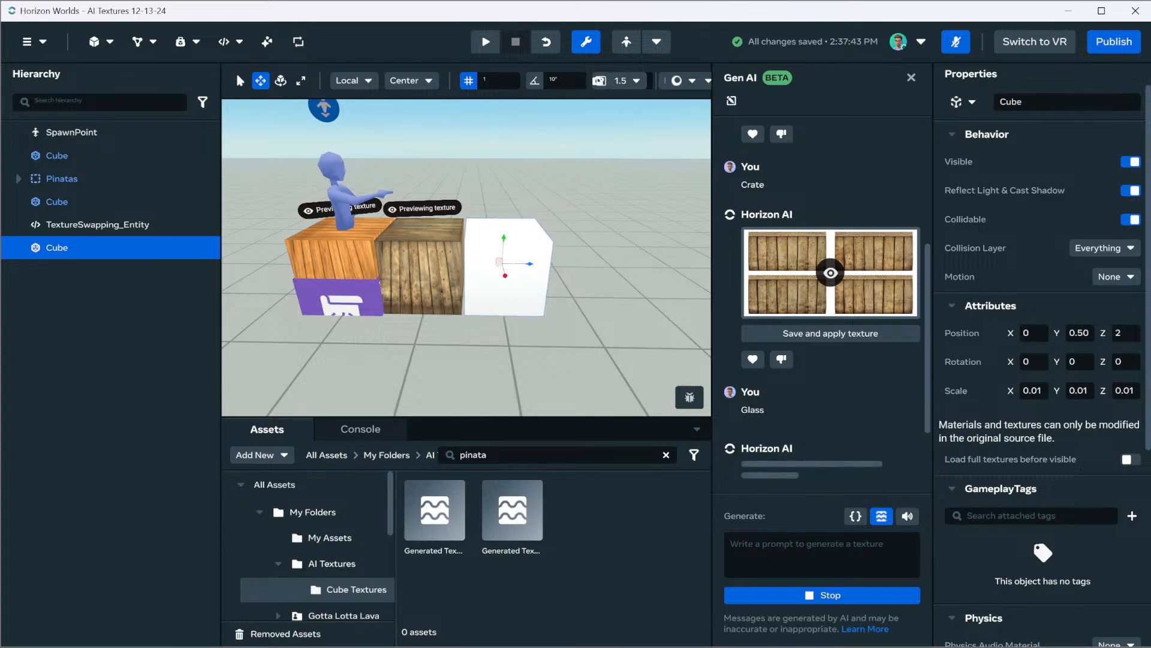
Open the TextureSwapping_Entity script in the external editor, trust its folder's authors, and switch back to Horizon Worlds
left_click(224, 42)
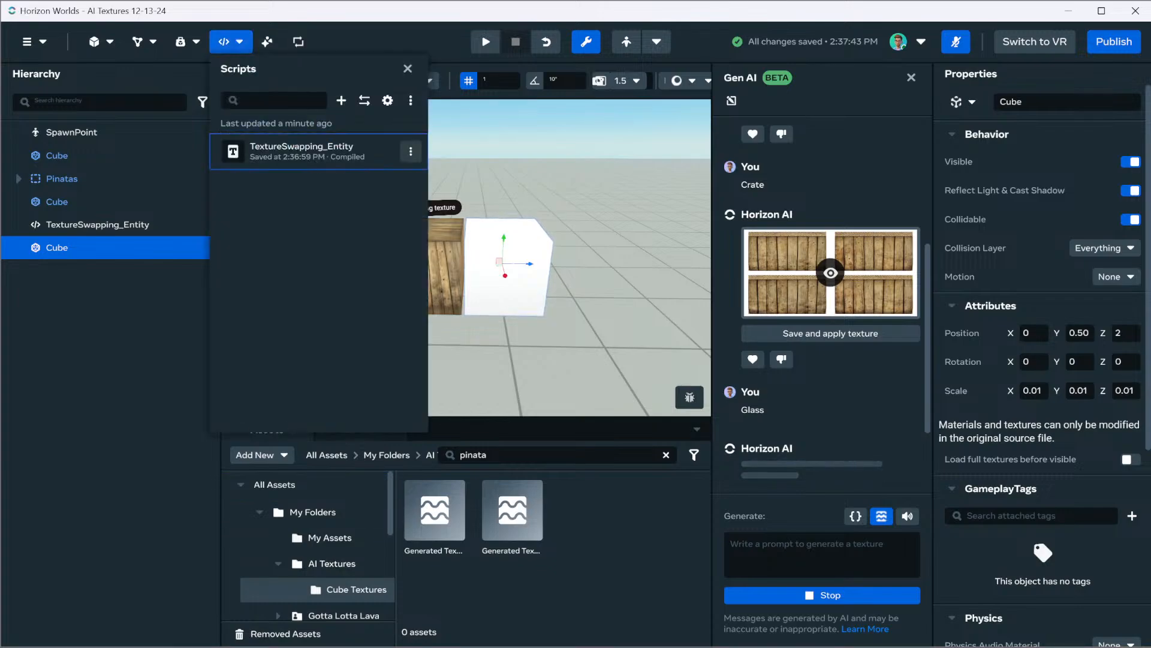
left_click(411, 152)
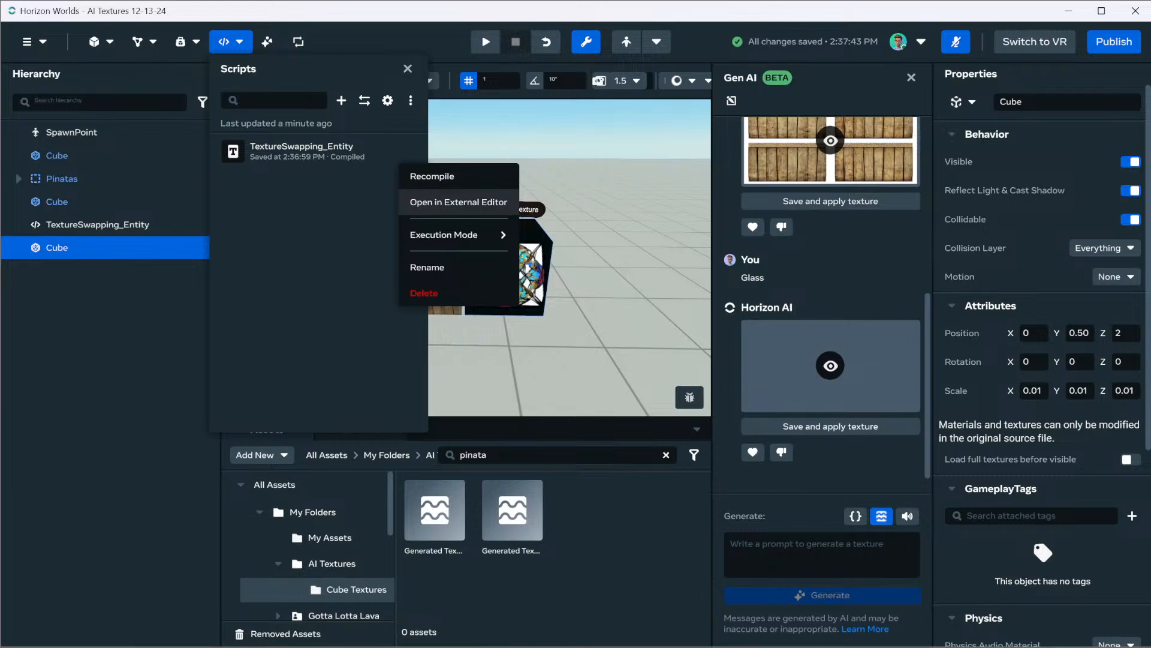
left_click(458, 203)
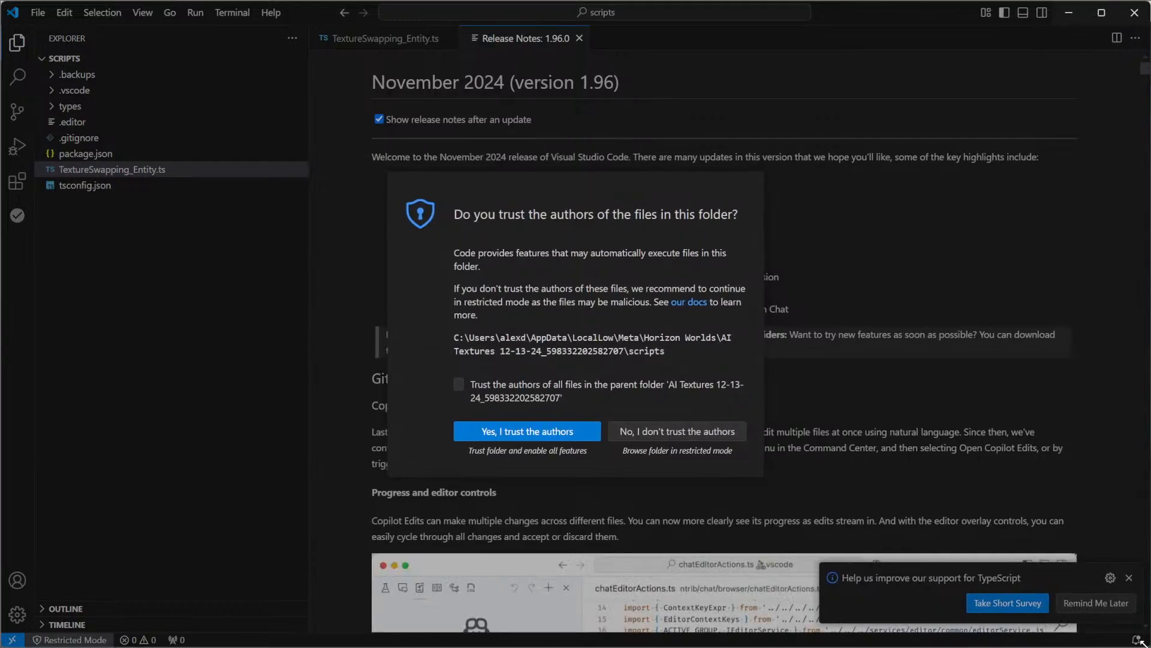
key("Return")
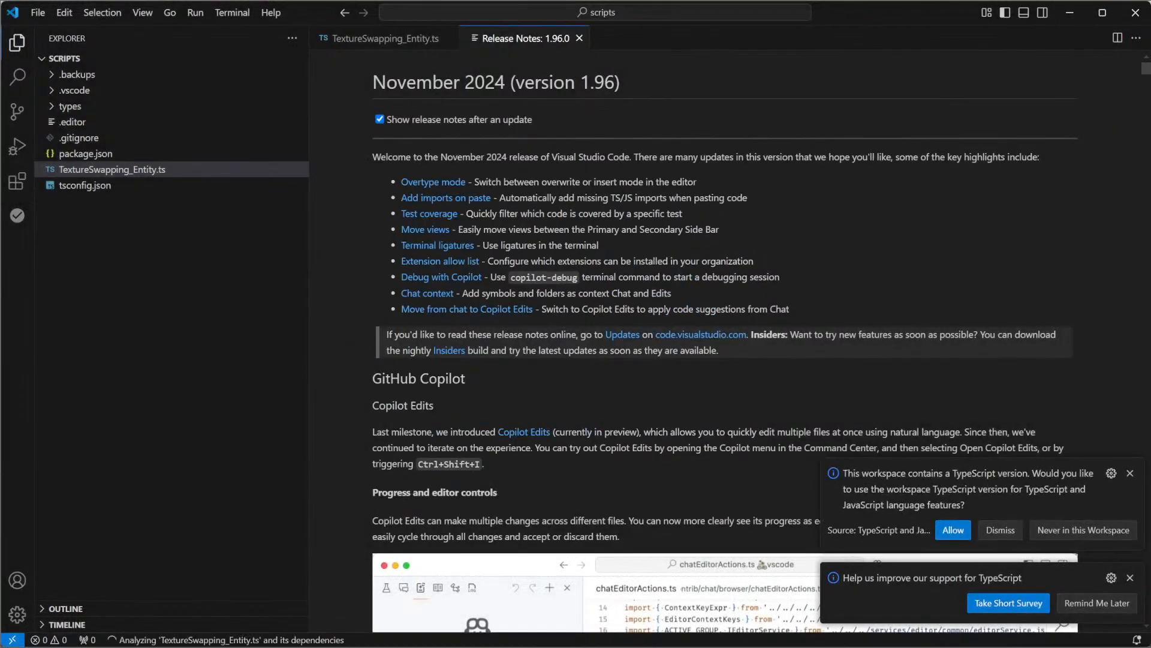
left_click(1070, 12)
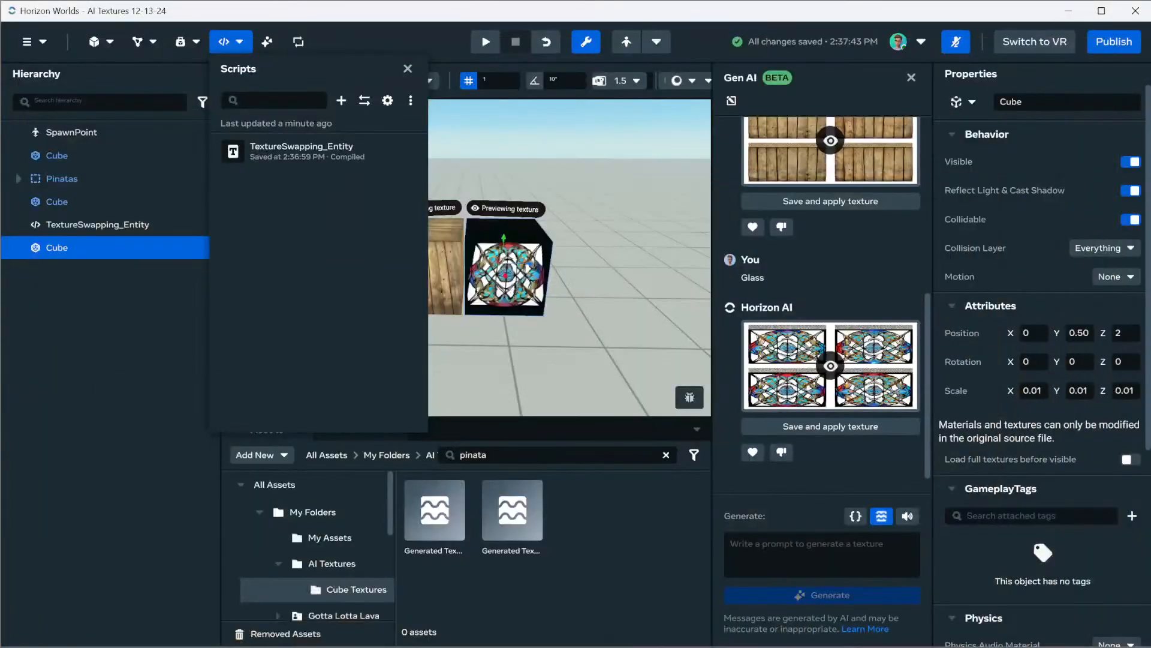
Examine how the generated Glass texture maps onto the faces of the third cube
key("w")
right_click_drag(510, 267, 467, 267)
mouse_move(468, 267)
left_mouse_down("alt")
mouse_move(395, 261)
mouse_move(426, 324)
mouse_move(474, 306)
mouse_move(462, 288)
left_mouse_up("alt")
scroll(467, 282, "down", 3)
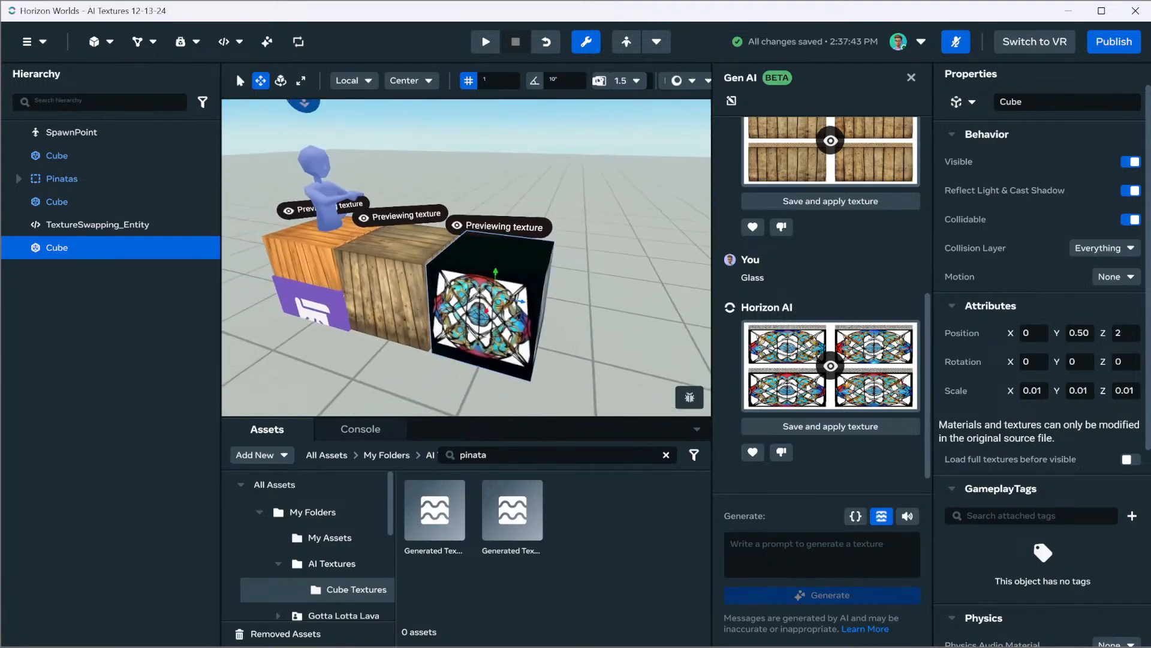
left_click(600, 312)
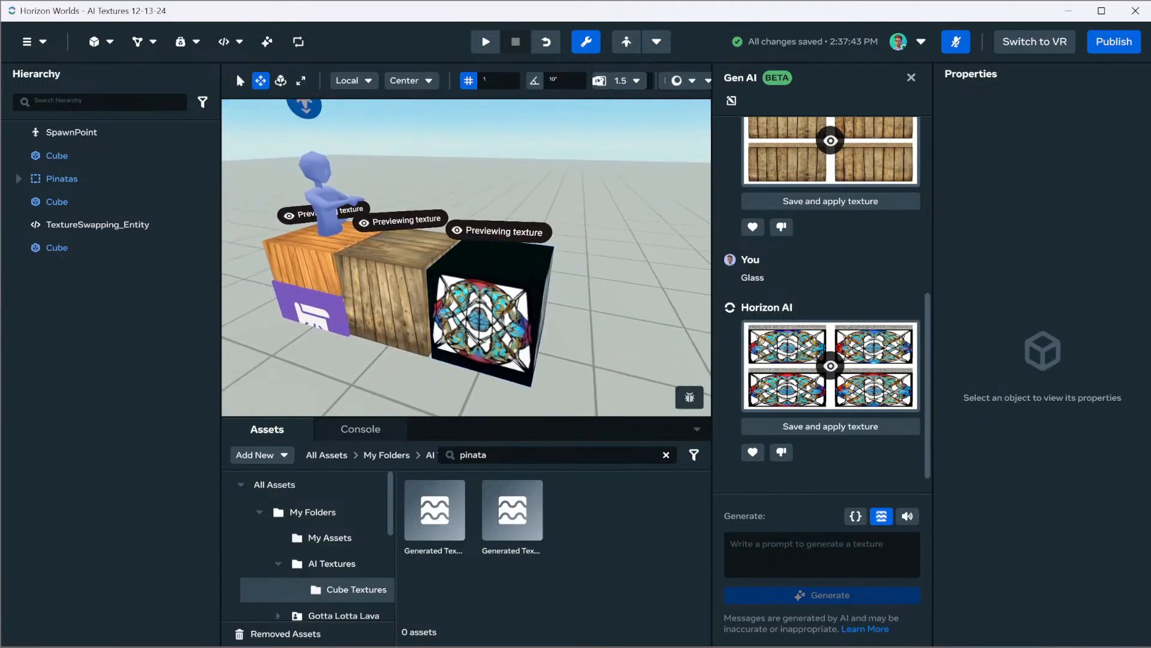
left_click(492, 318)
left_click(821, 555)
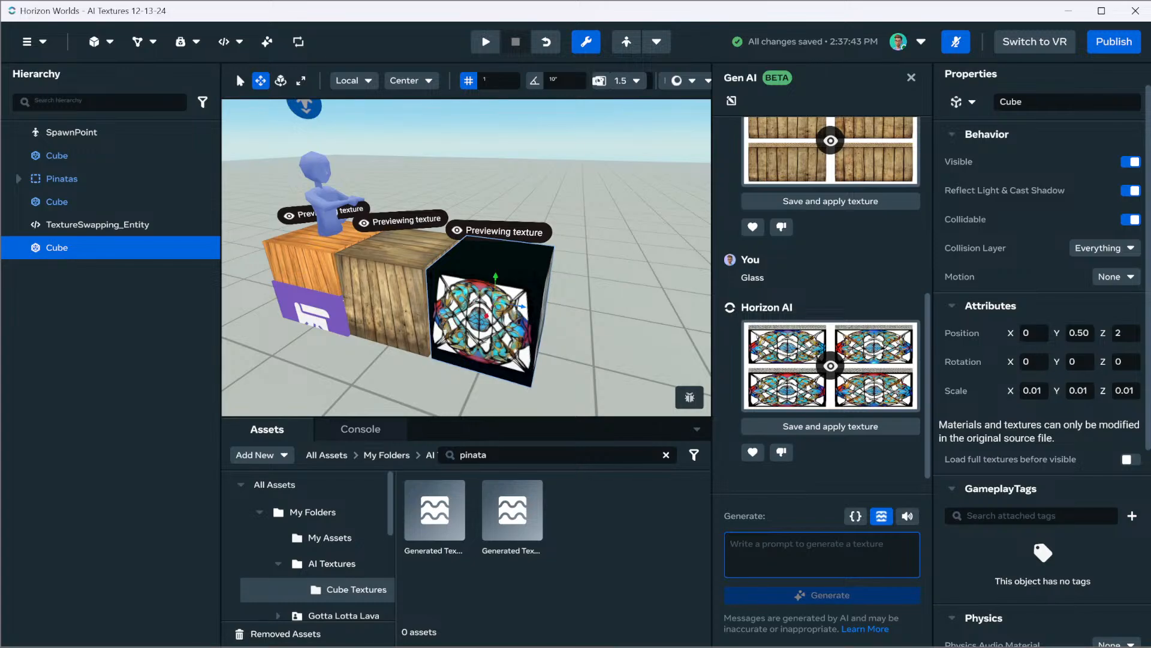
Open the Gotta Lotta Lava asset folder and clear the "pinata" search to list its assets
right_click_drag(467, 258, 479, 222)
key("s")
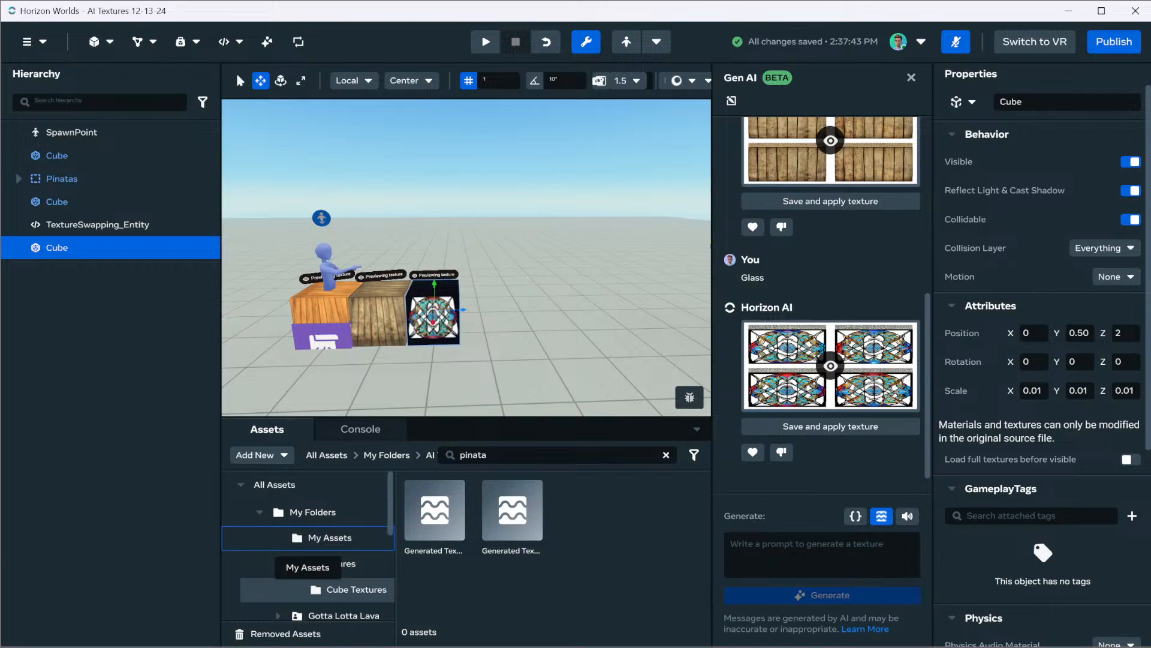
left_click(330, 538)
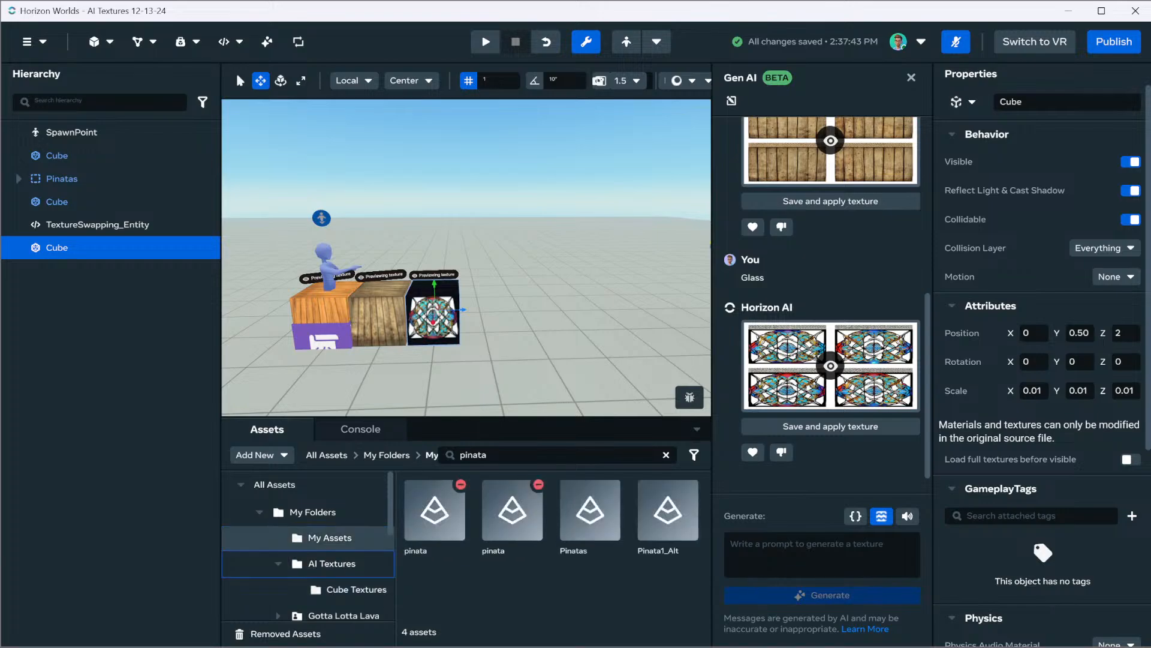
left_click(344, 615)
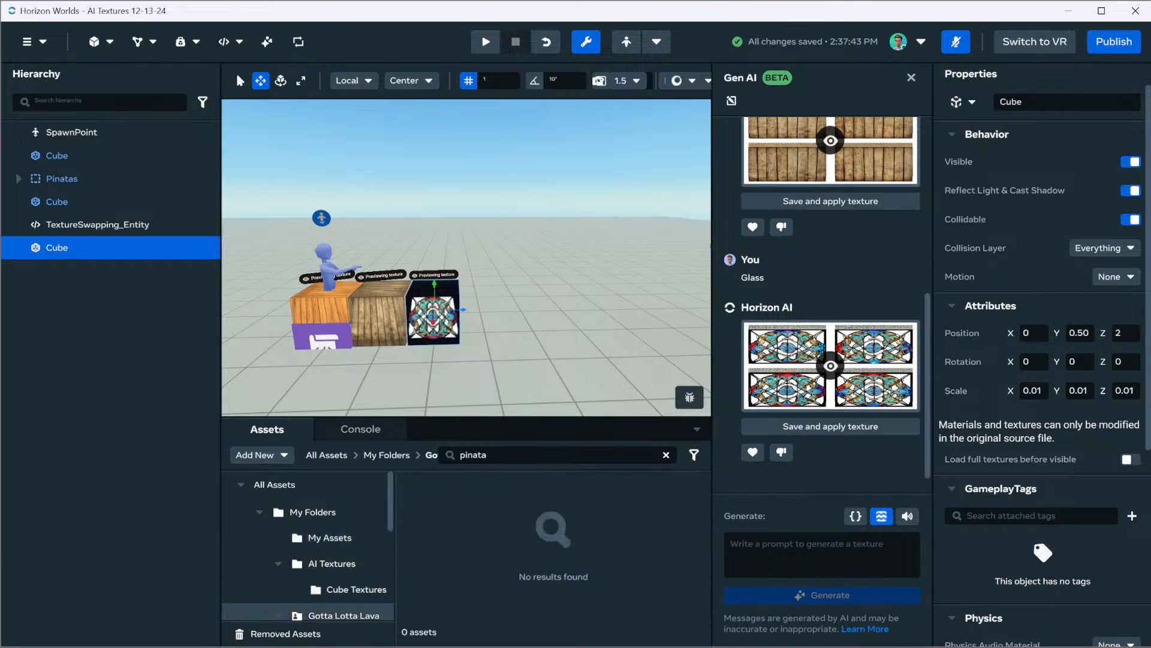
scroll(343, 588, "down", 3)
scroll(344, 587, "up", 1)
double_click(474, 455)
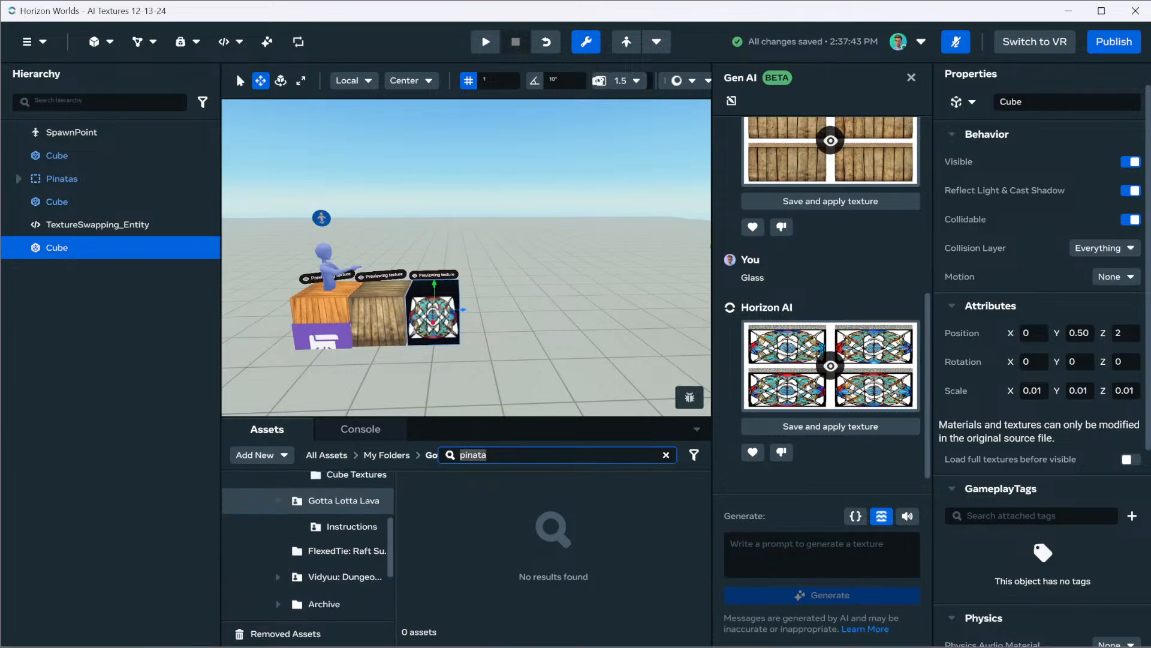
key("BackSpace")
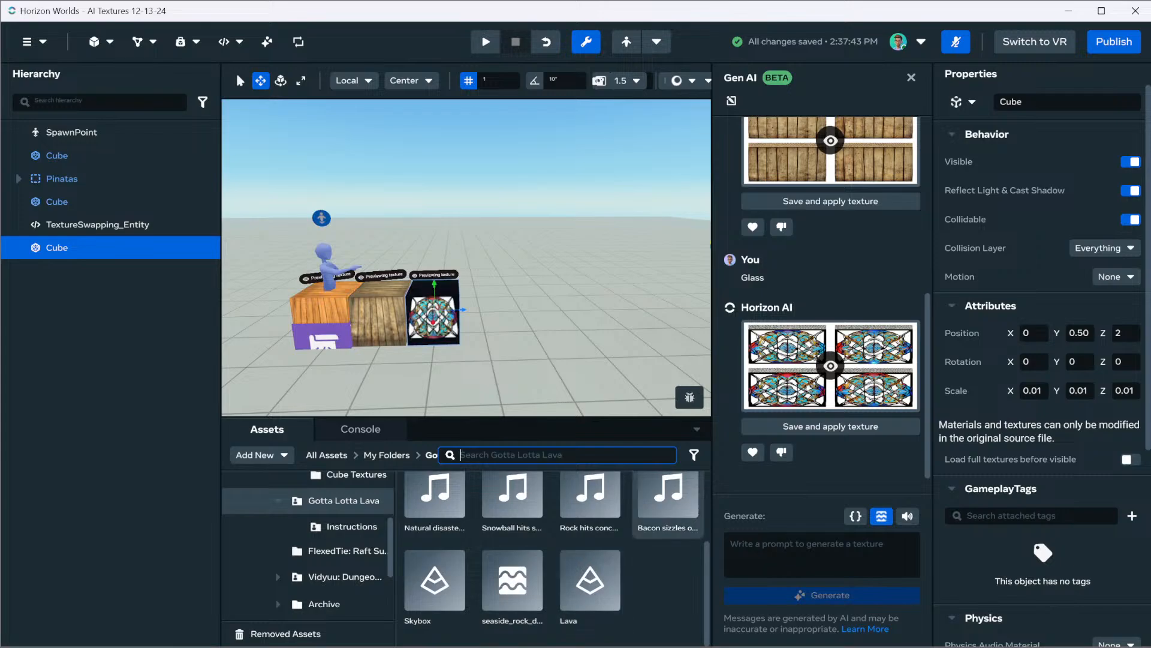
Place the Skybox asset beside the glass cube and raise it clear of the floor to about Y 1.13
left_click_drag(435, 581, 542, 366)
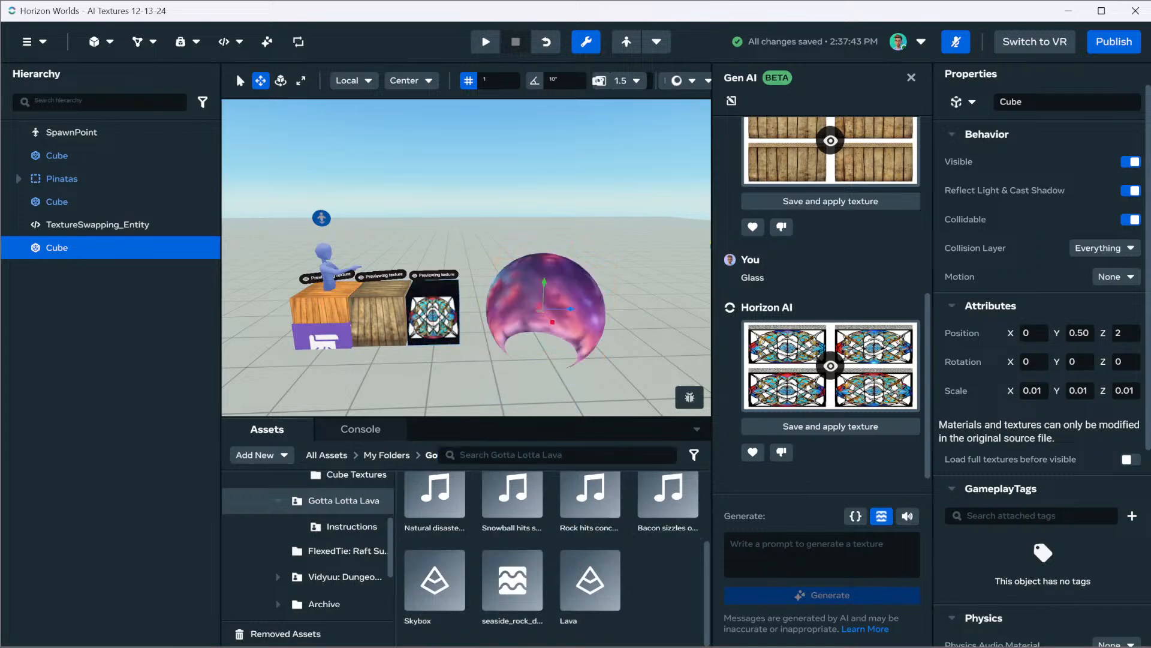
key("f")
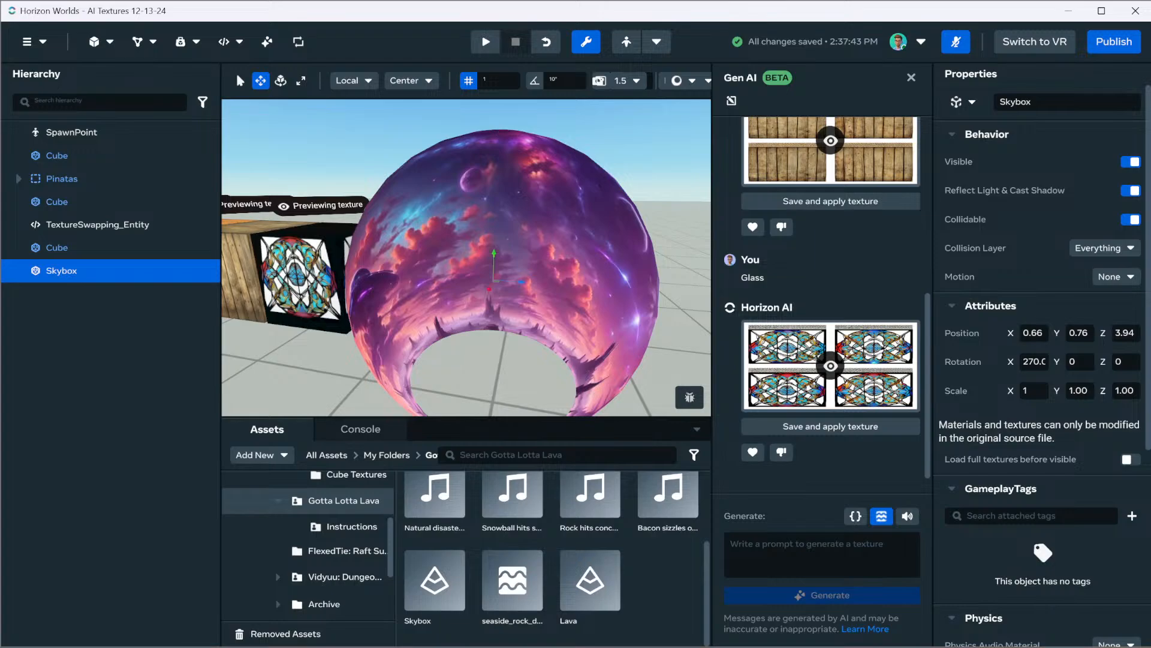
scroll(467, 258, "down", 5)
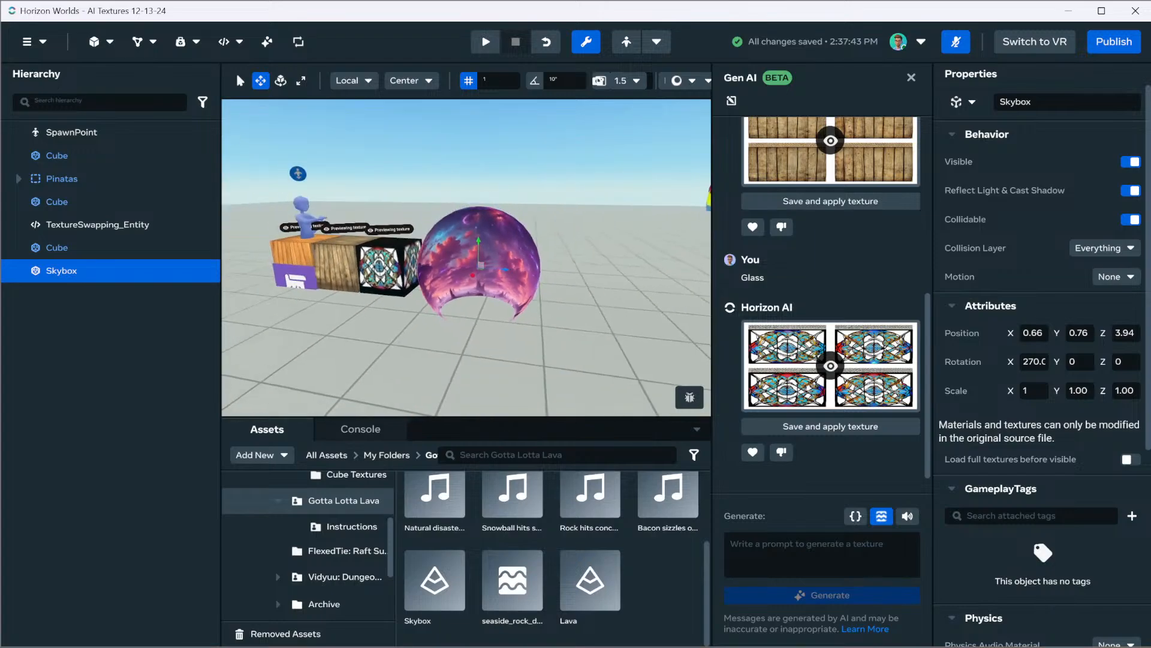
left_click_drag(479, 241, 478, 178)
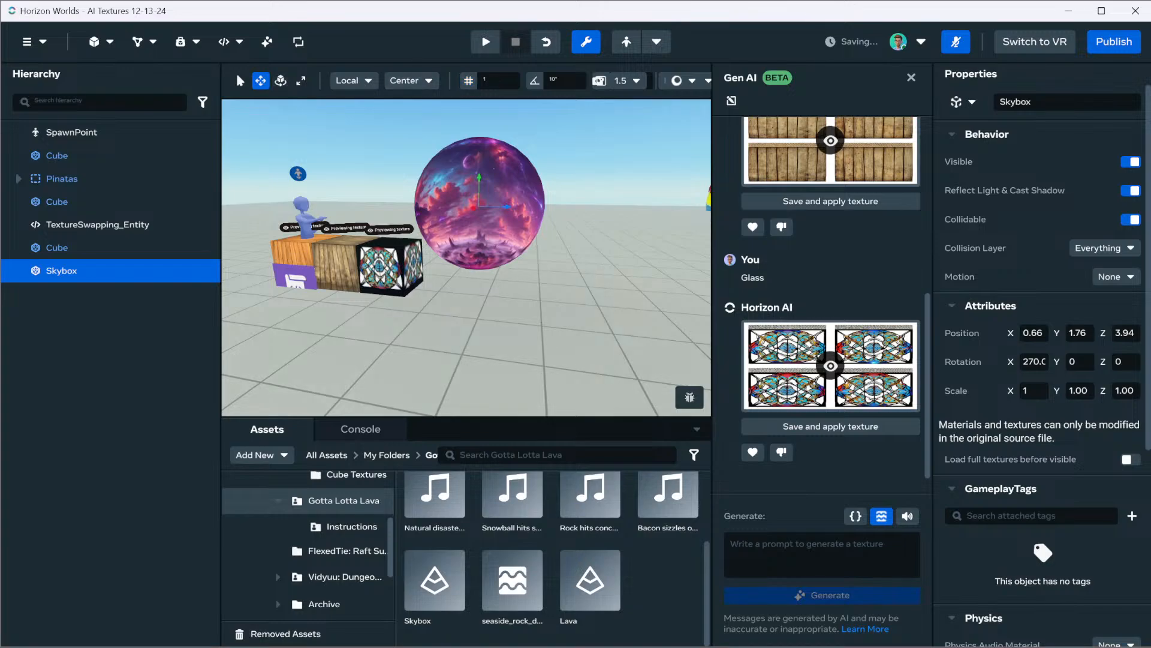
left_click_drag(479, 177, 478, 220)
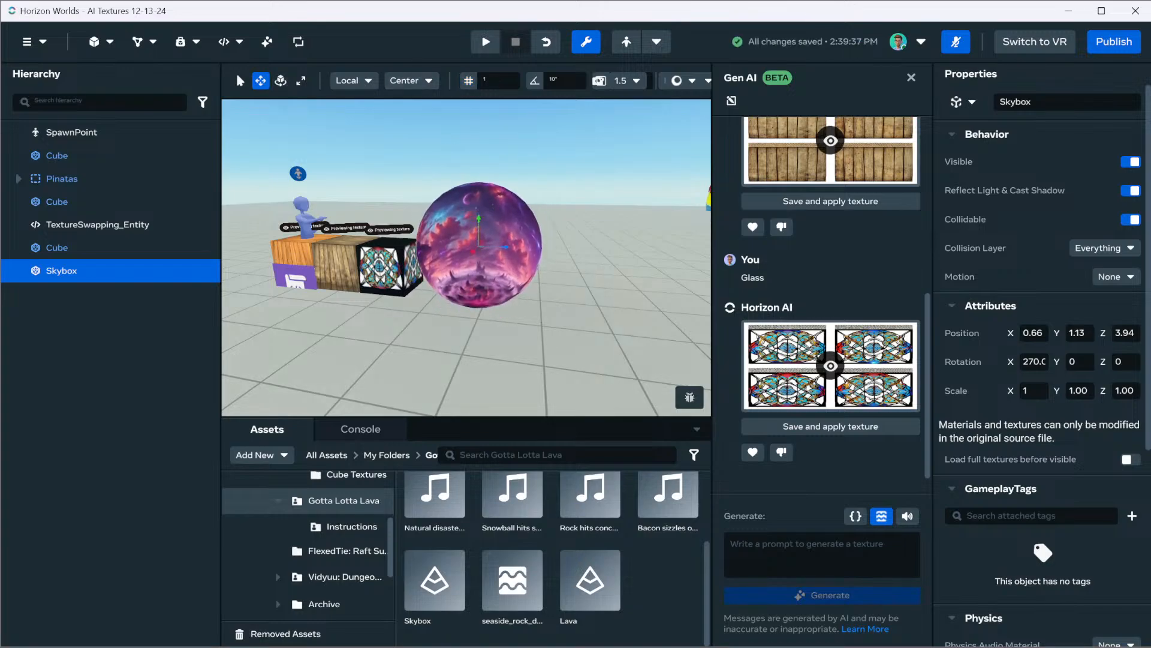
Generate a texture for the selected Skybox from the prompt "Garden Skybox For Video Game Sphere"
key("f")
mouse_move(479, 221)
right_mouse_down()
mouse_move(477, 212)
mouse_move(473, 240)
right_mouse_up()
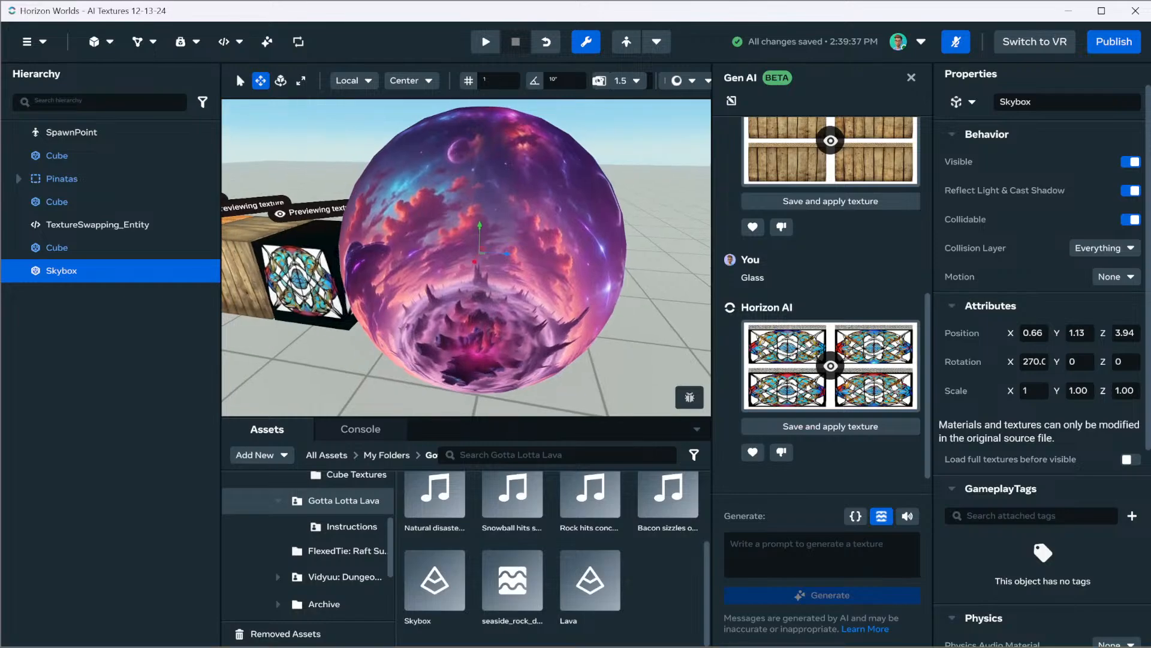
left_click(839, 553)
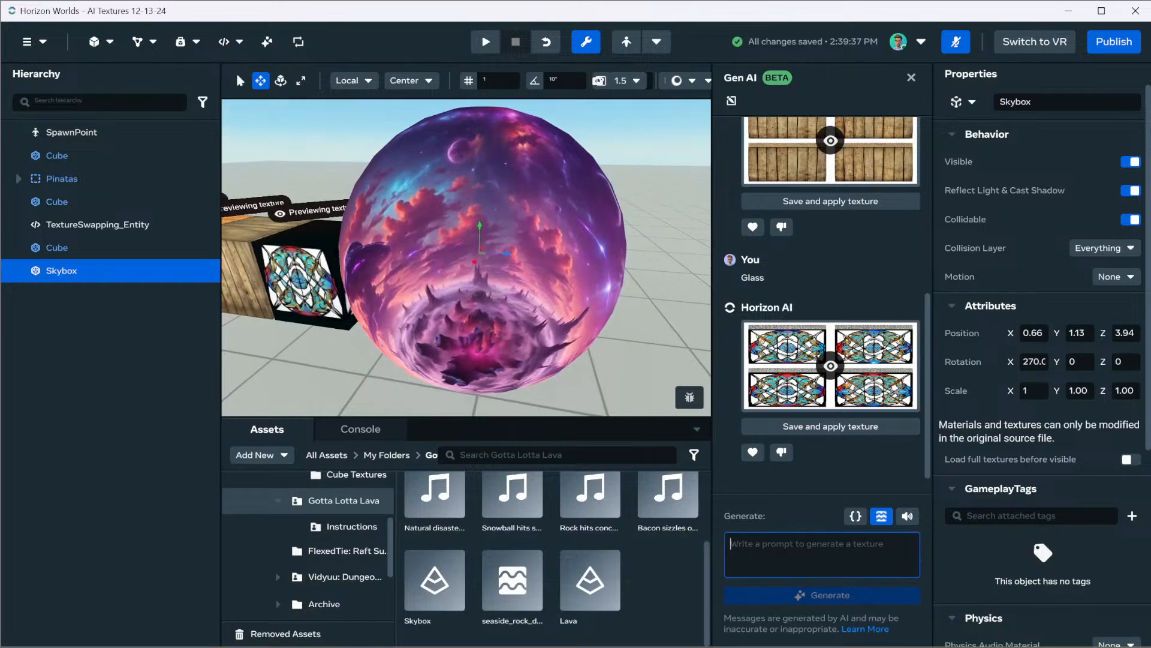
type("Garden Sky")
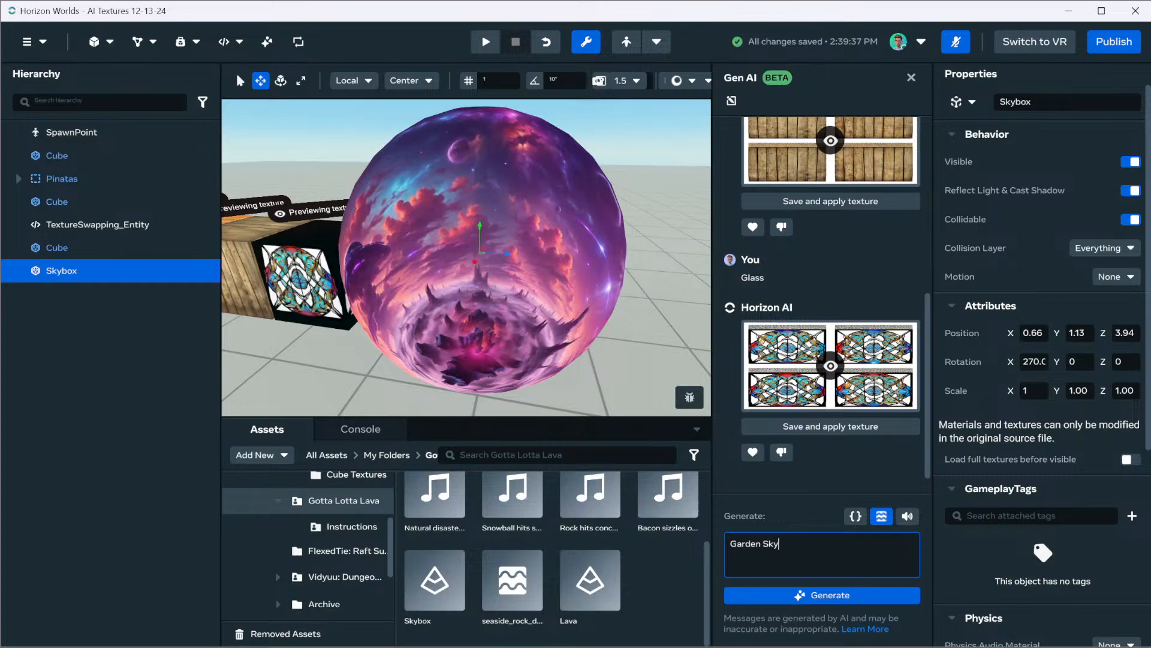
type("box For Vid")
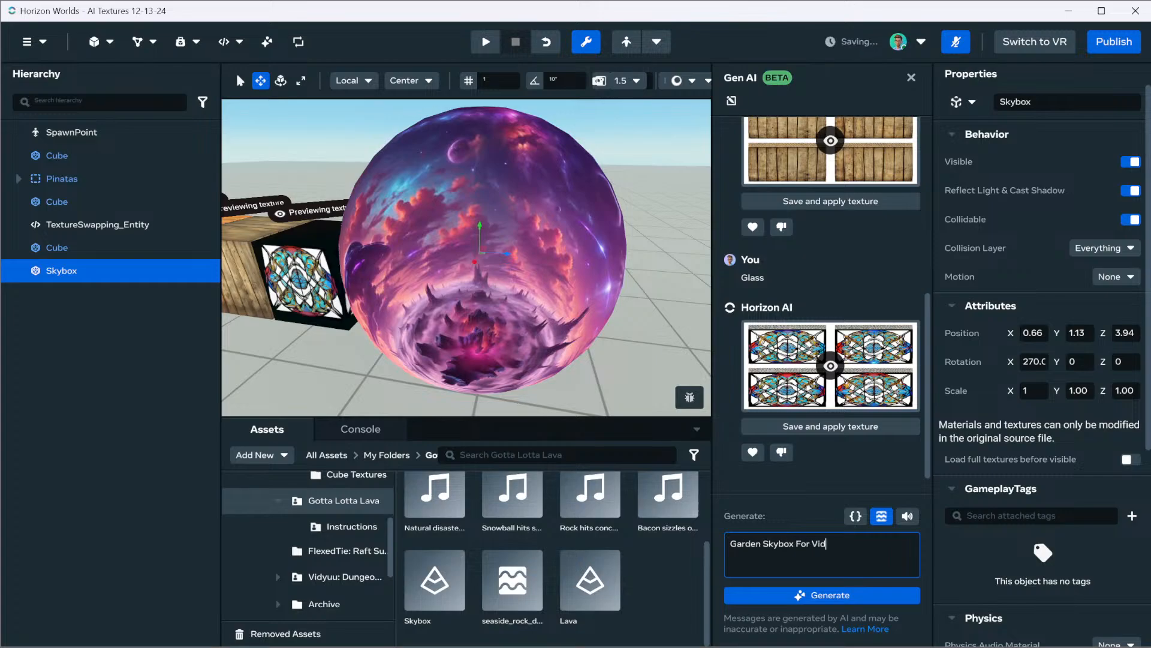
type("eo Game Spherte")
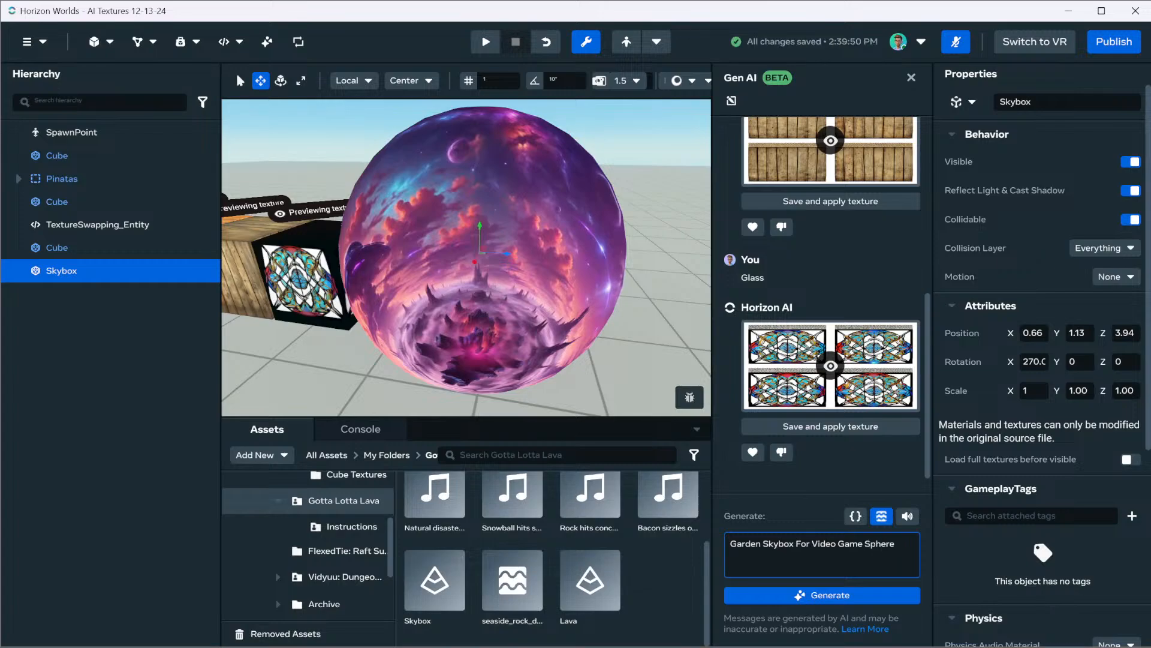
key("Return")
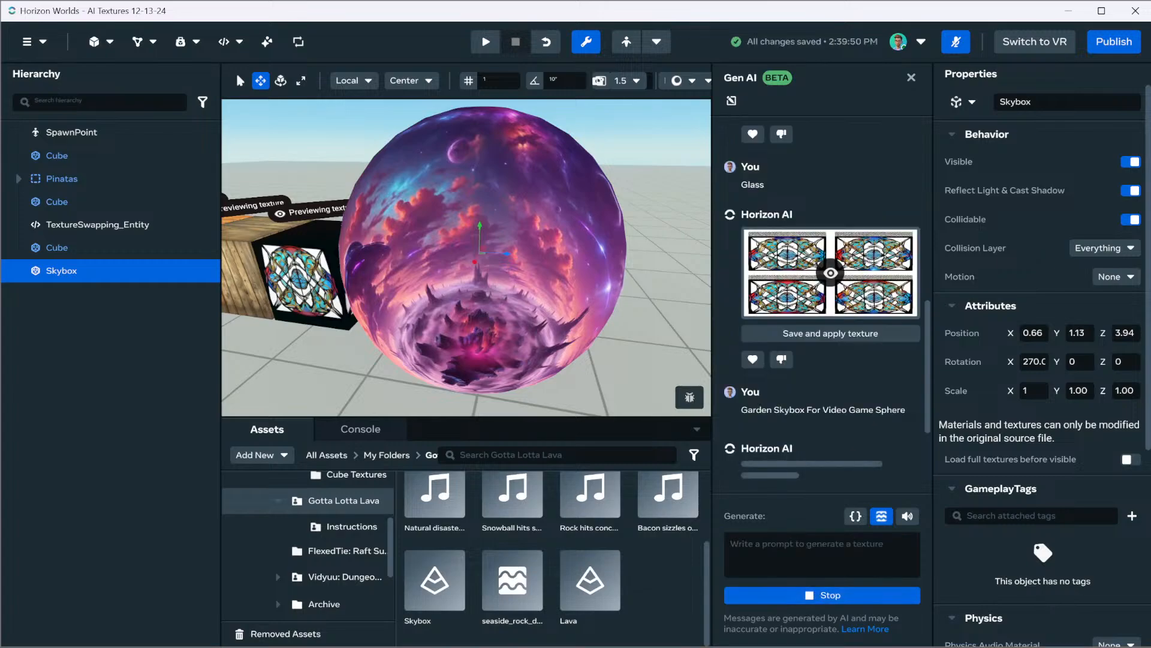
Create a new folder named Skyboxes inside the AI Textures asset folder
scroll(323, 534, "up", 1)
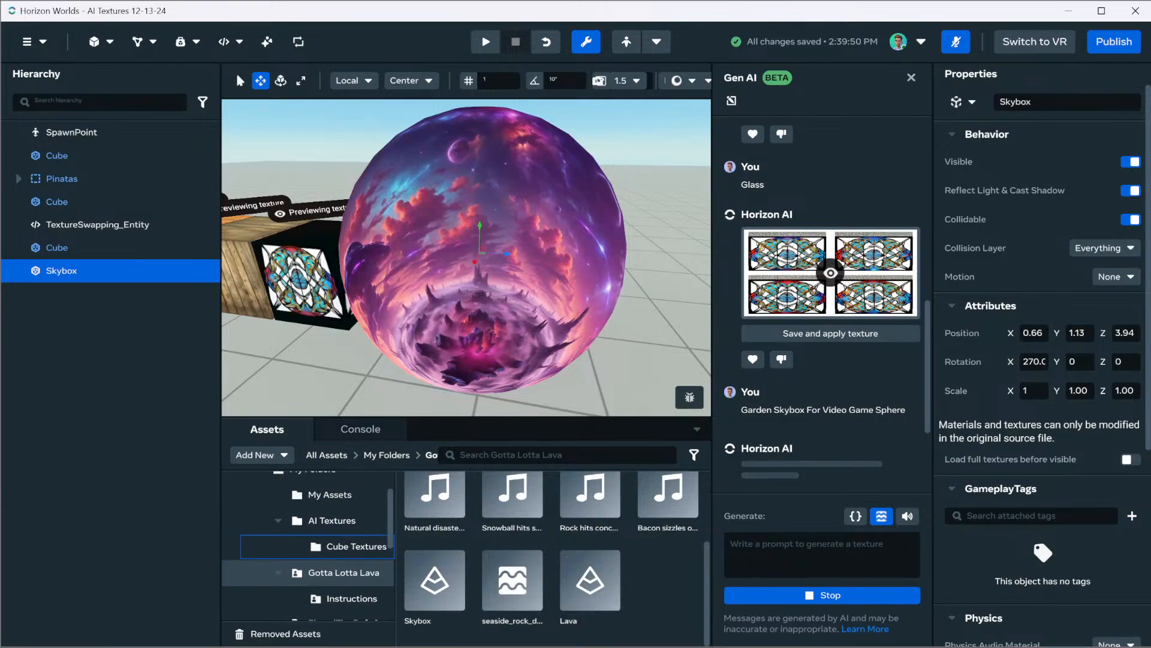
left_click(331, 520)
left_click(262, 454)
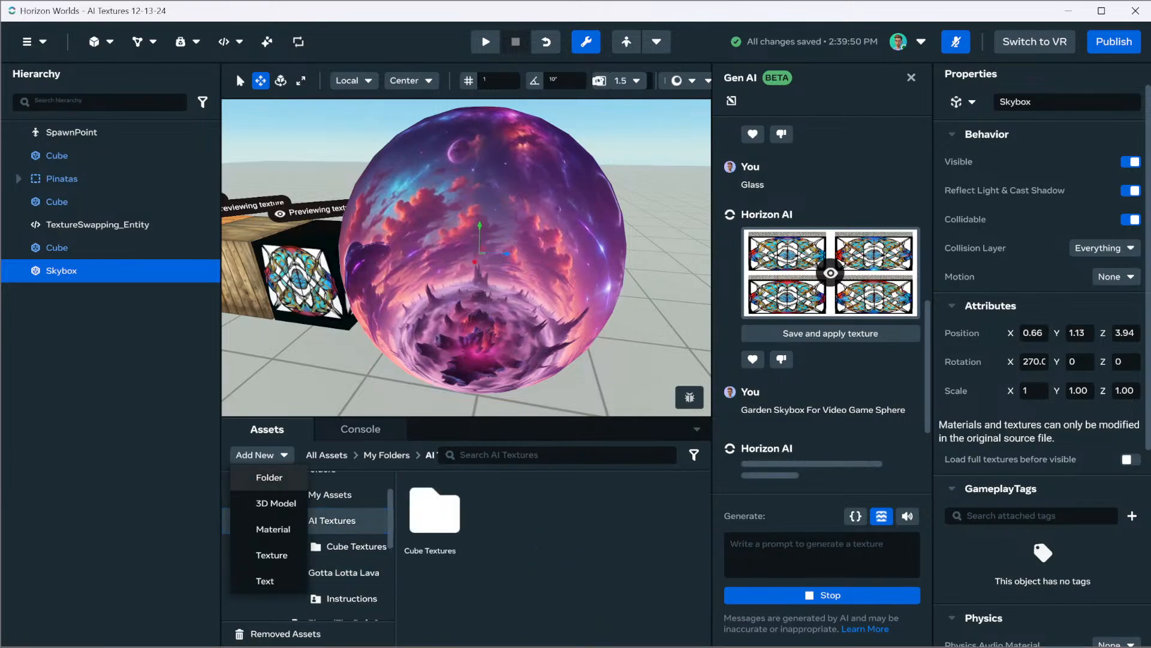
left_click(268, 477)
type("Skyboxes")
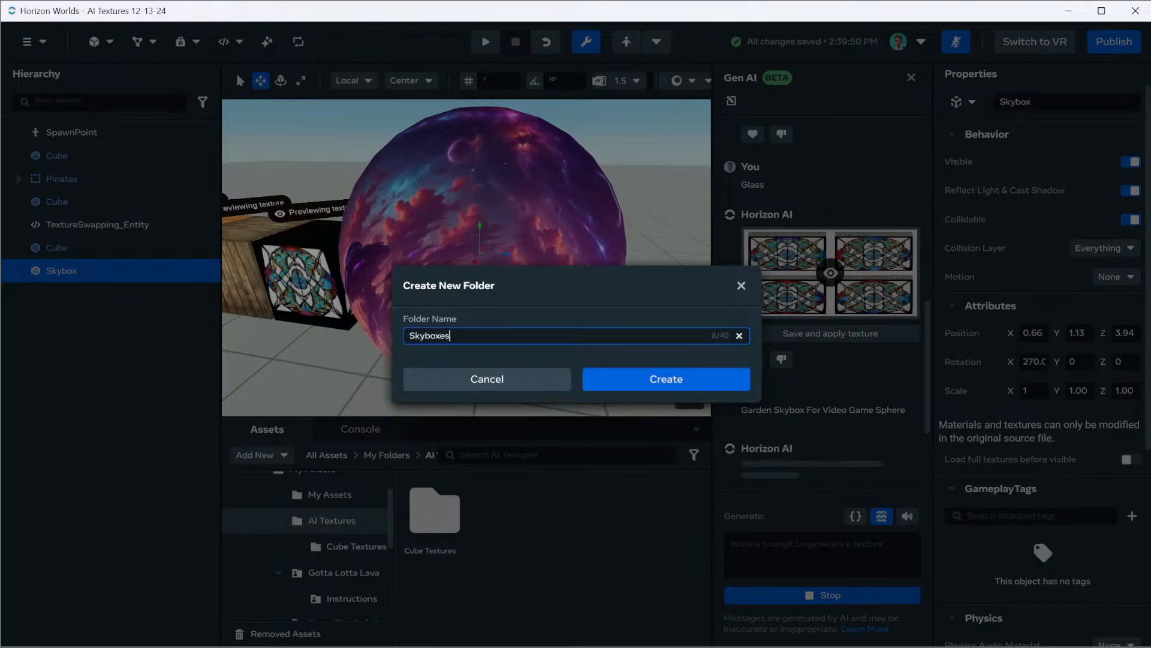
key("Return")
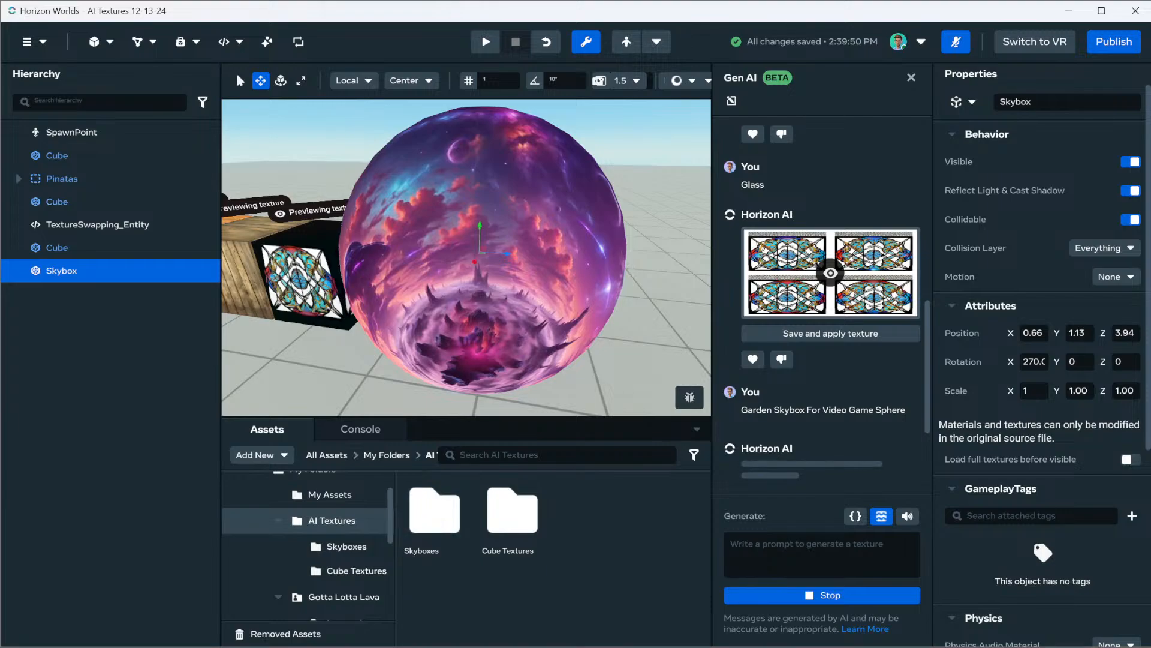
In Visual Studio Code, delete the hz import from TextureSwapping_Entity.ts and remove the "hz." prefix from both Component references
key("alt+Tab")
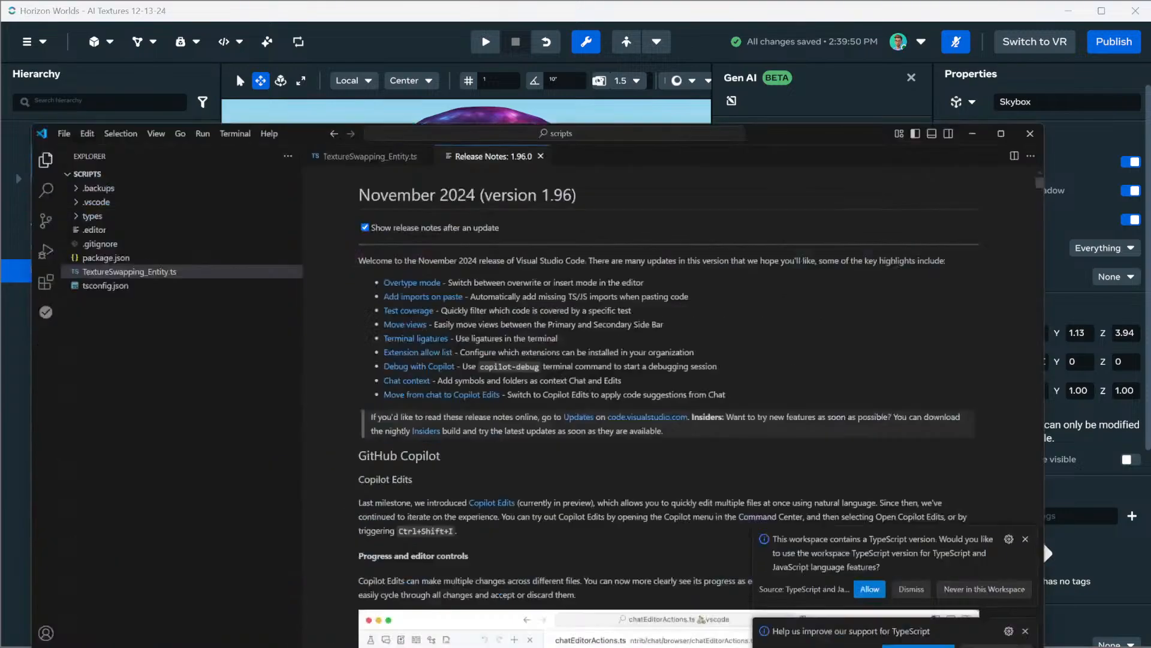
left_click(580, 38)
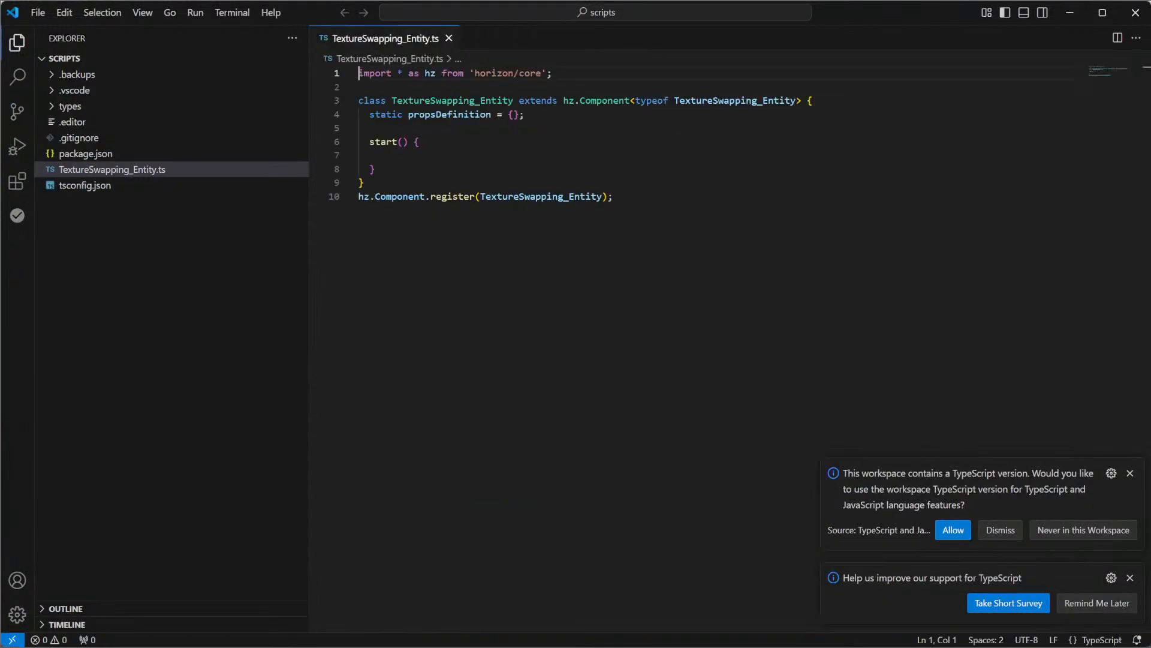
key("shift+Down")
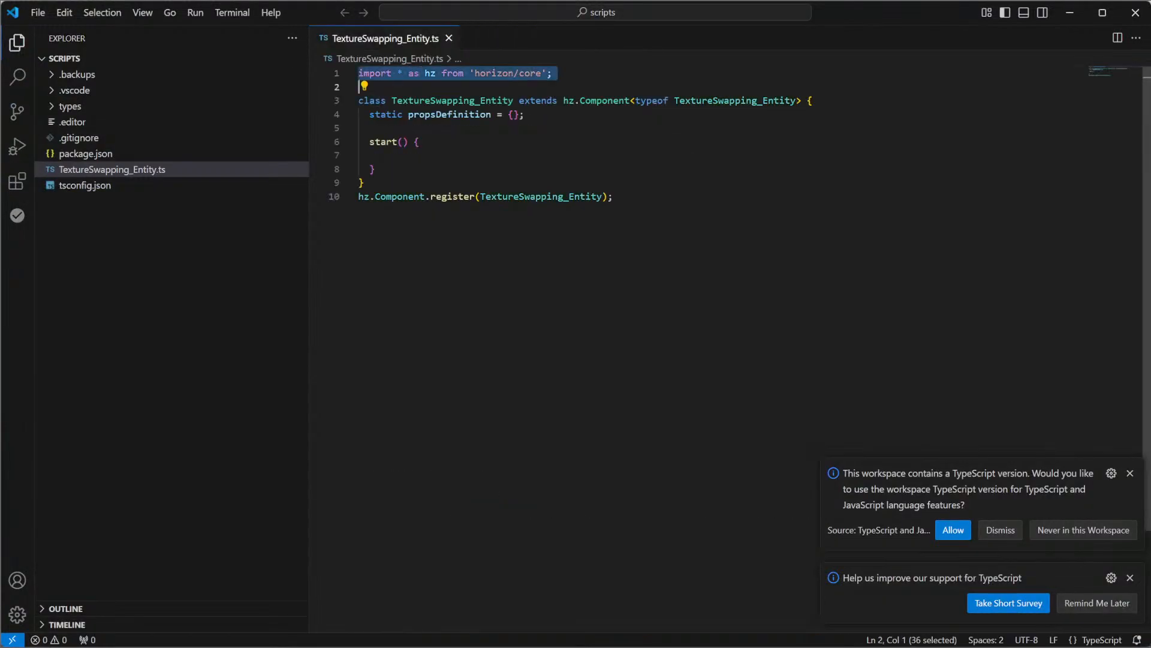
key("BackSpace")
left_click(580, 87)
key("BackSpace")
key("BackSpace")
key("BackSpace")
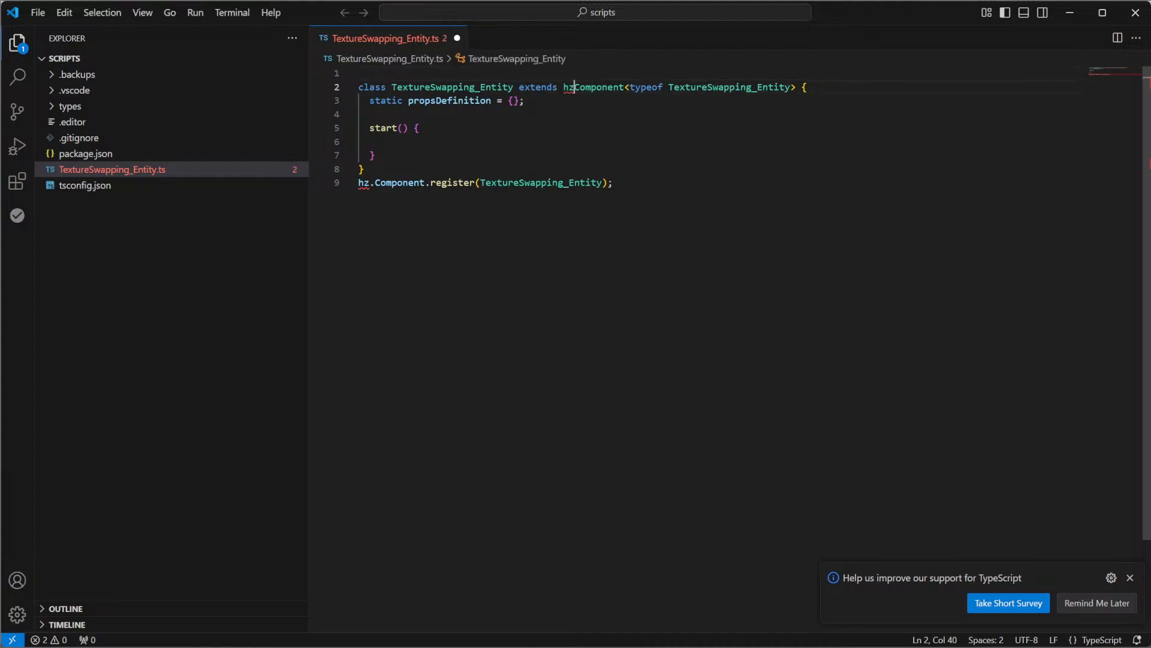
left_click(375, 183)
key("BackSpace")
key("BackSpace")
key("BackSpace")
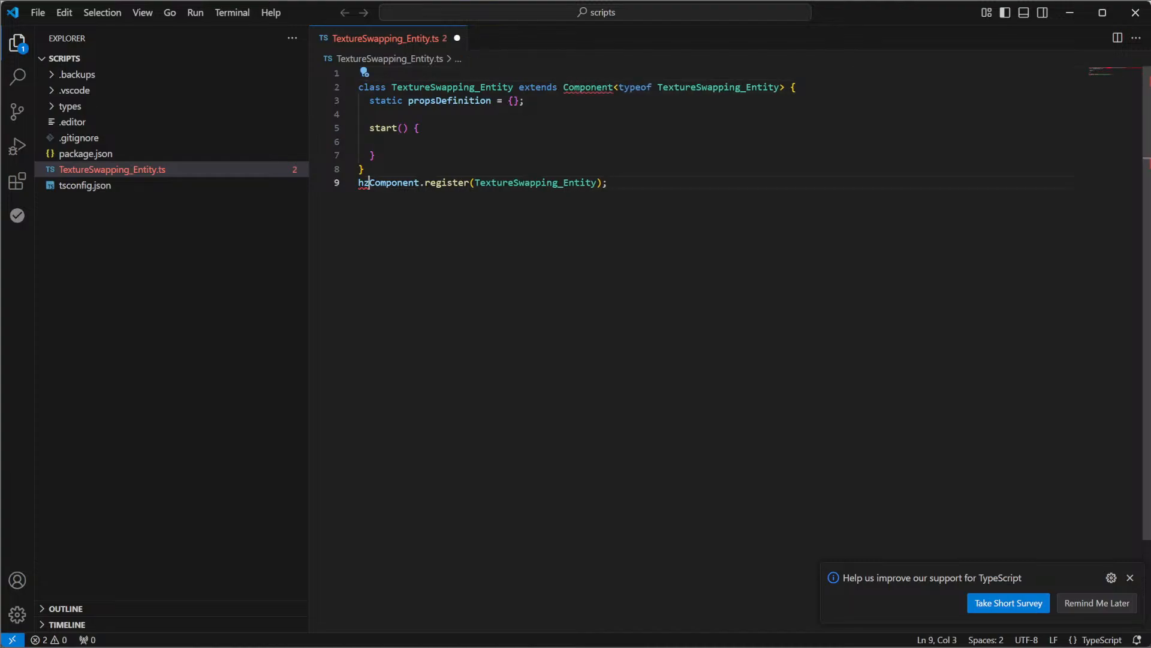
Add a named import of Component from "horizon/core" for the class declaration
left_click(615, 88)
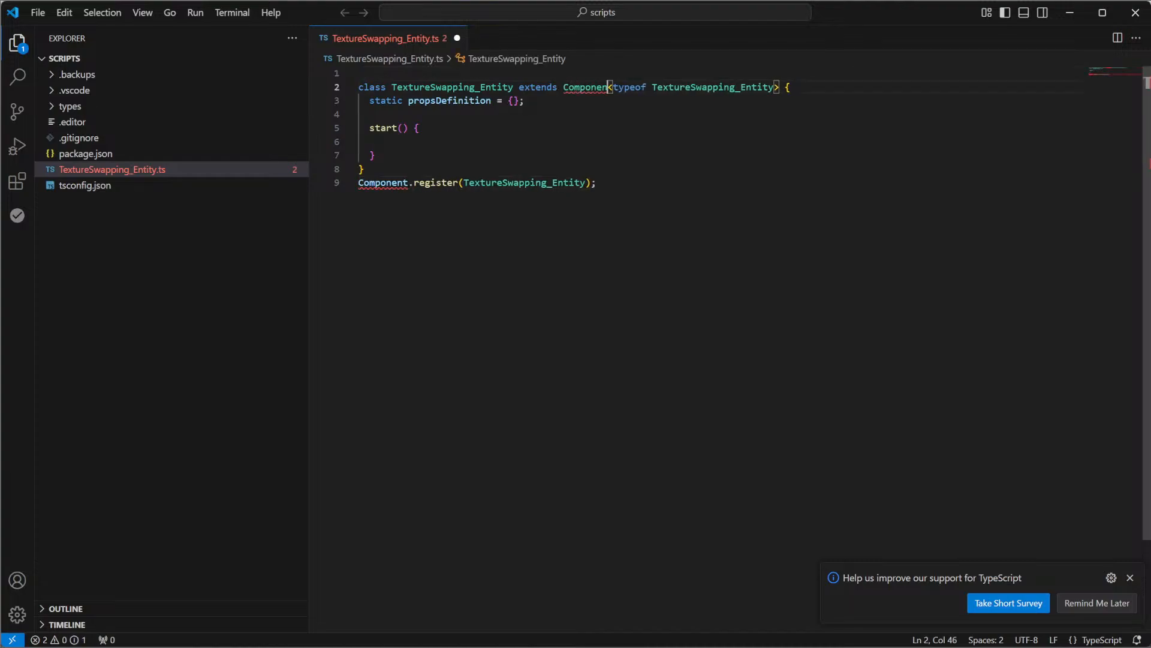
key("ctrl+space")
key("Return")
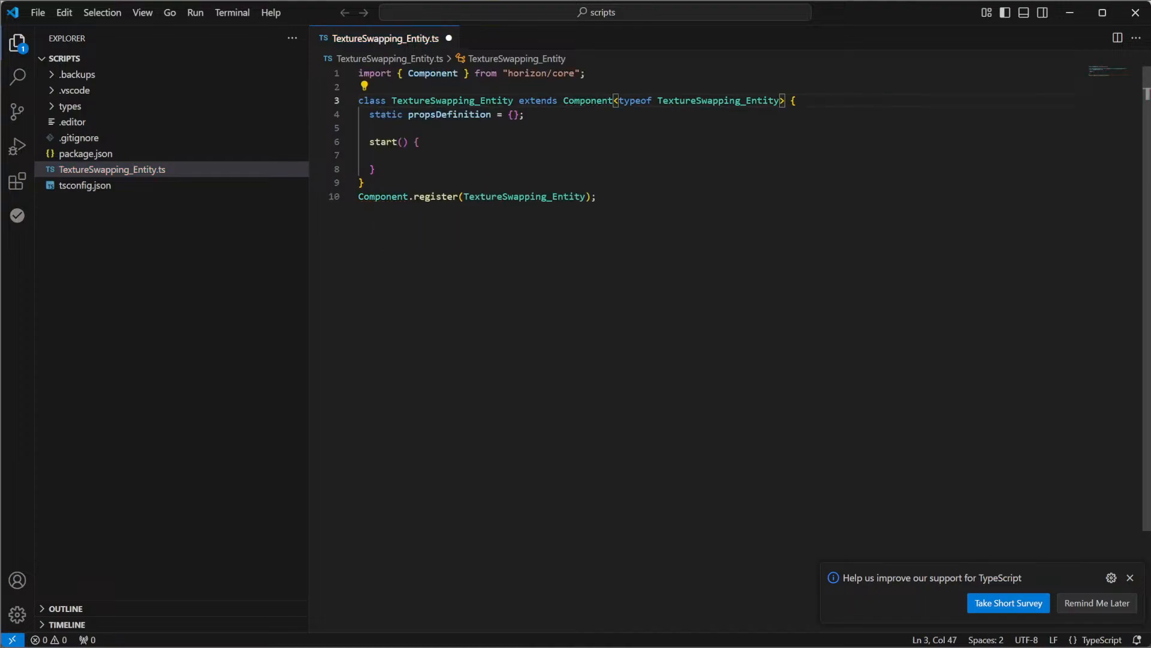
Expand propsDefinition and begin a texture1 property whose type comes from PropTypes, importing PropTypes from "horizon/core"
left_click(514, 114)
key("Return")
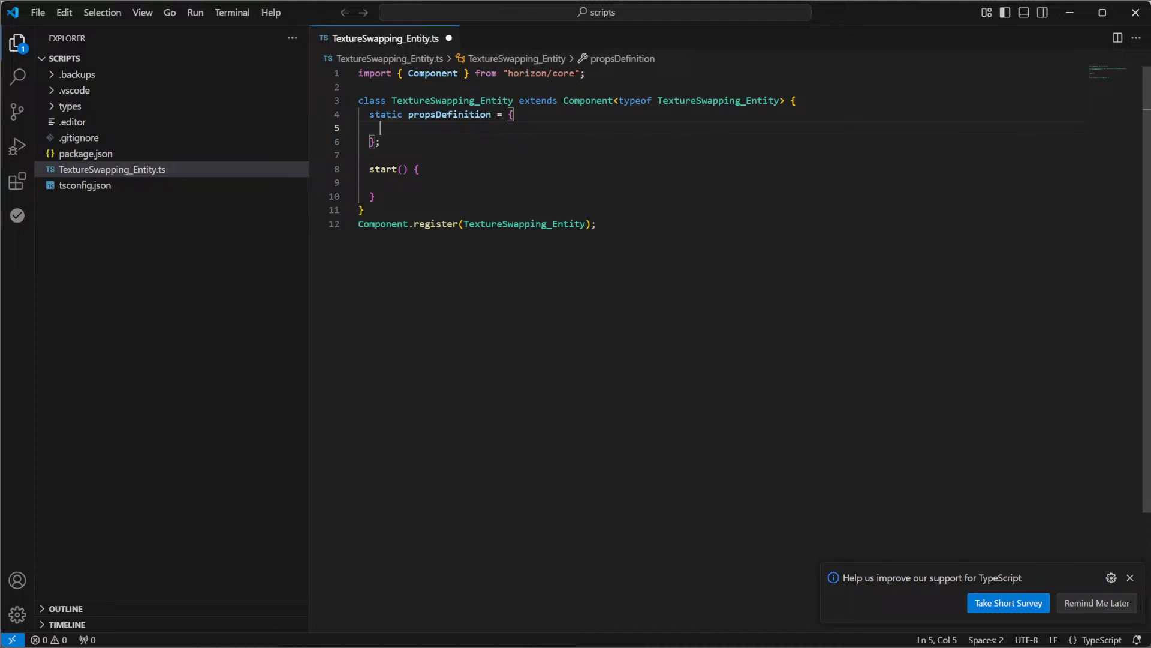
type("text")
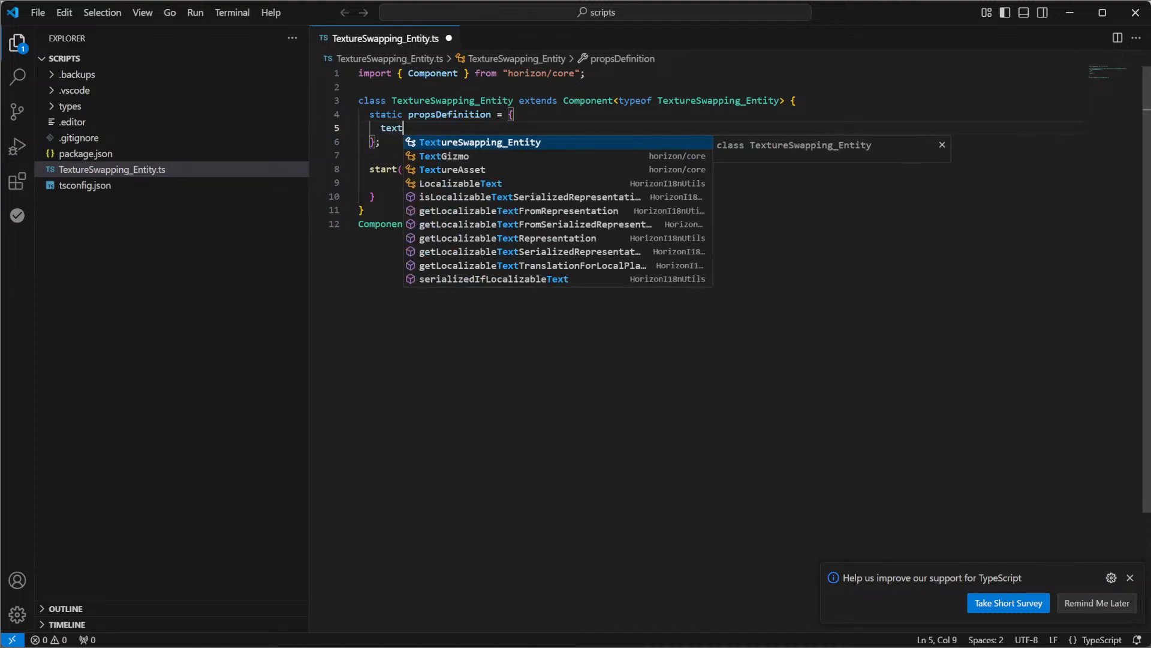
type("ure1L")
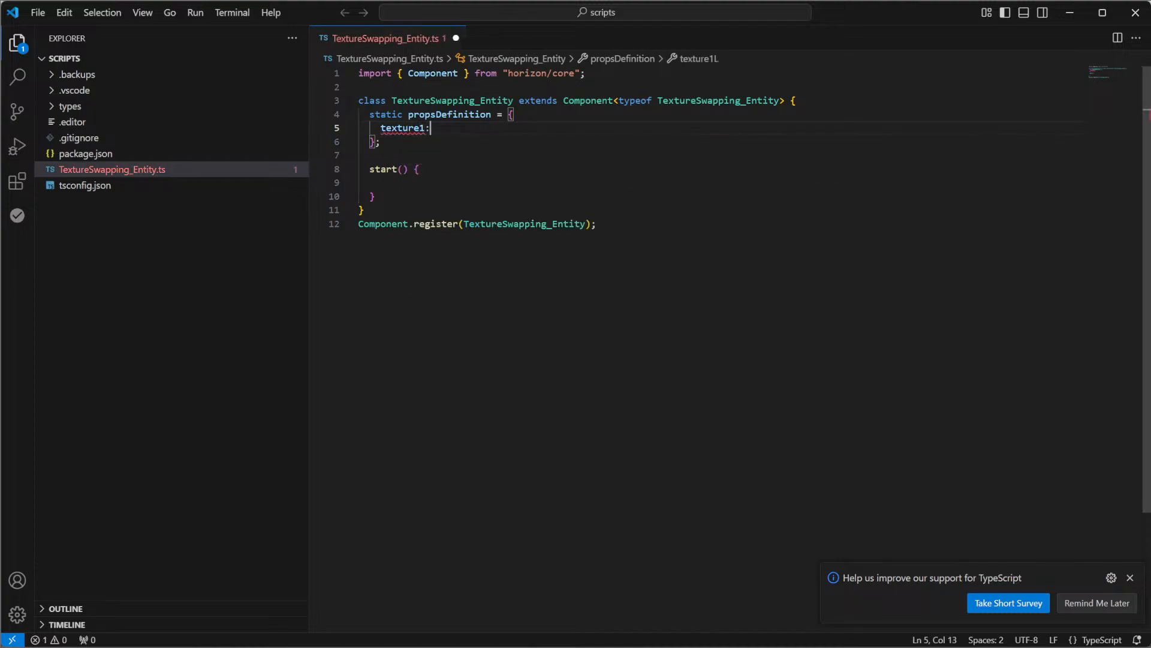
type(" { type: ")
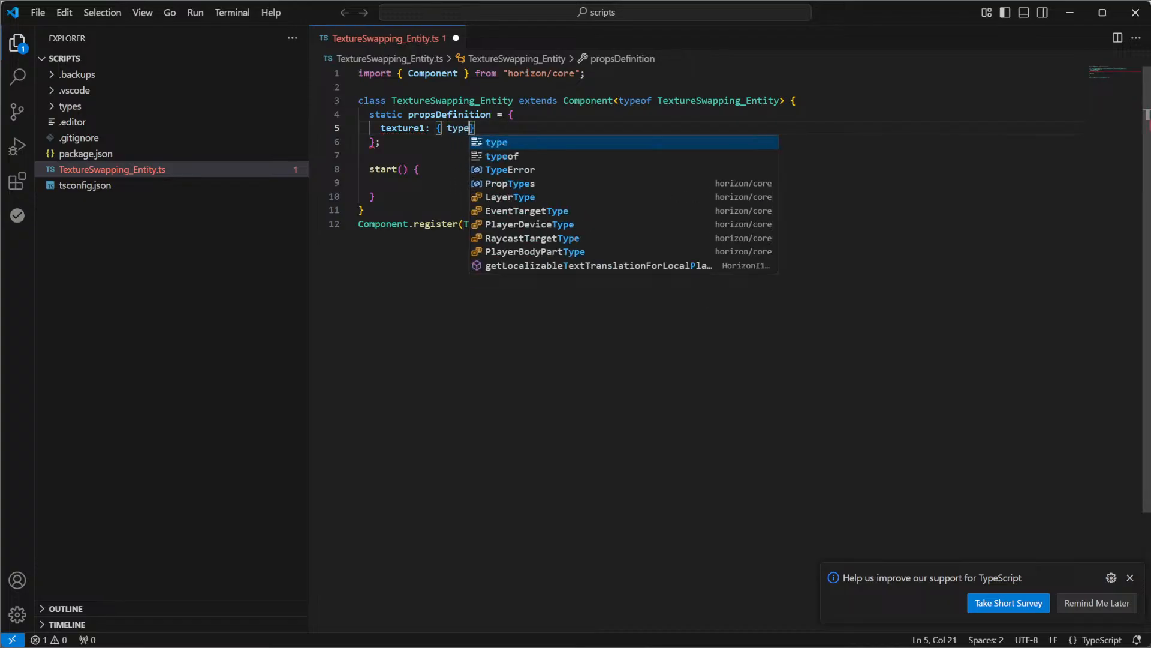
type("{PropTypes.")
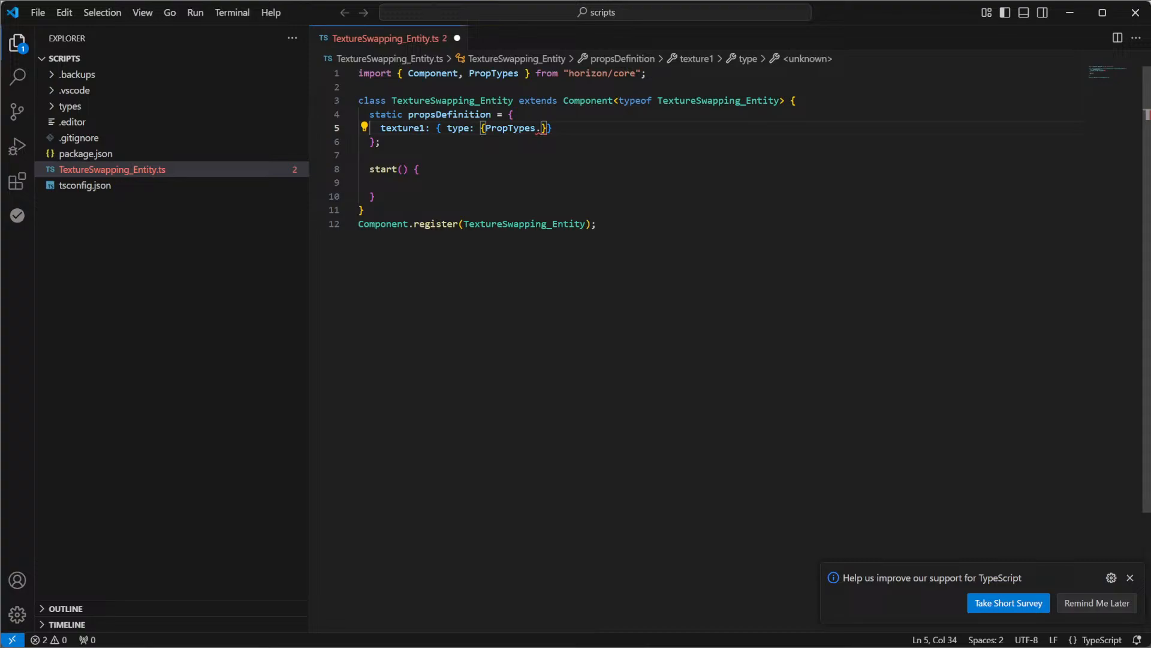
Remove the extra braces around PropTypes and complete texture1's type as PropTypes.Asset
key("Delete")
key("Left")
key("Left")
key("Left")
key("Left")
key("Left")
key("Left")
key("Left")
key("Left")
key("Left")
key("Left")
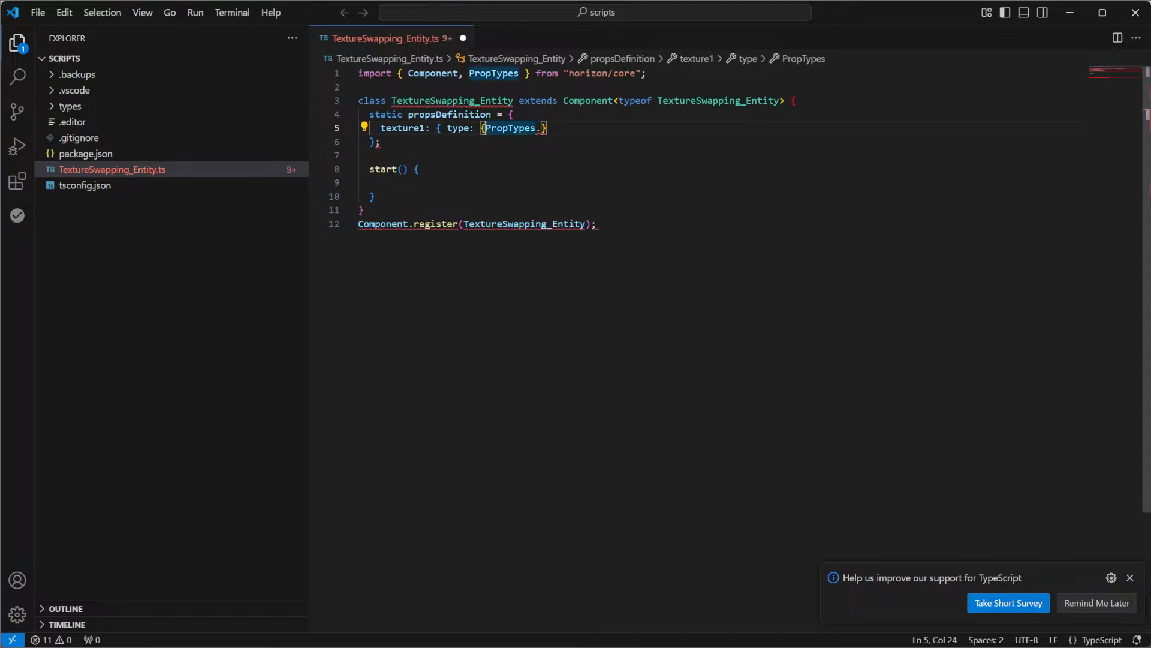
key("BackSpace")
key("Right")
key("Right")
key("Right")
key("Right")
key("Right")
key("Right")
key("Right")
key("Right")
key("Right")
key("Delete")
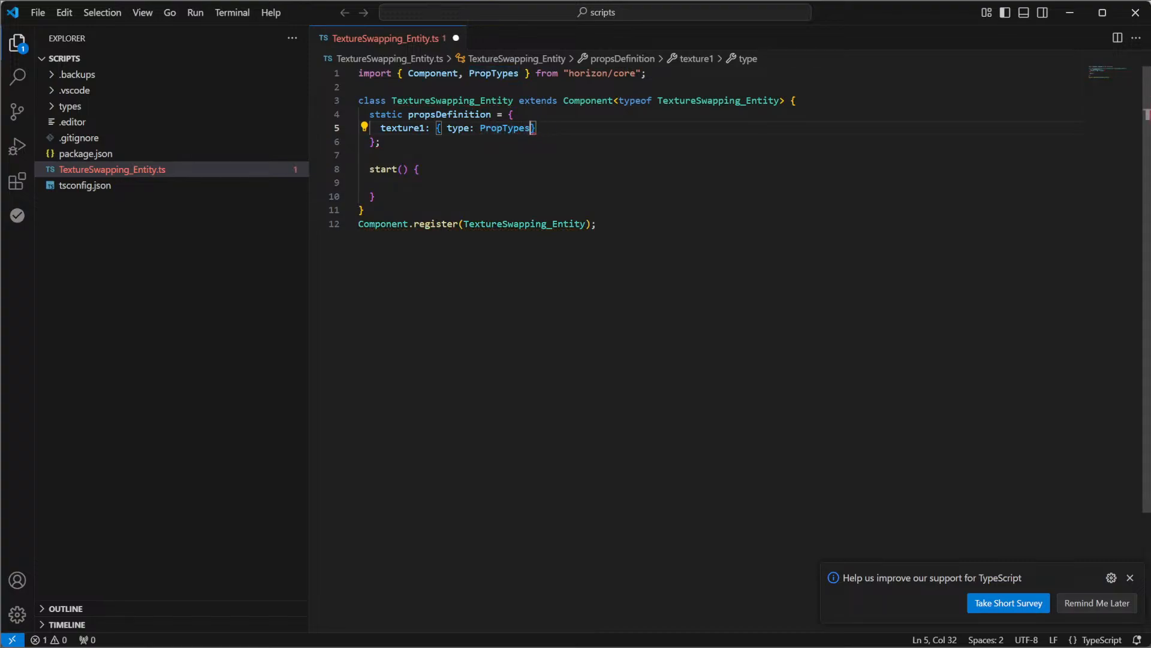
type(".A")
key("Return")
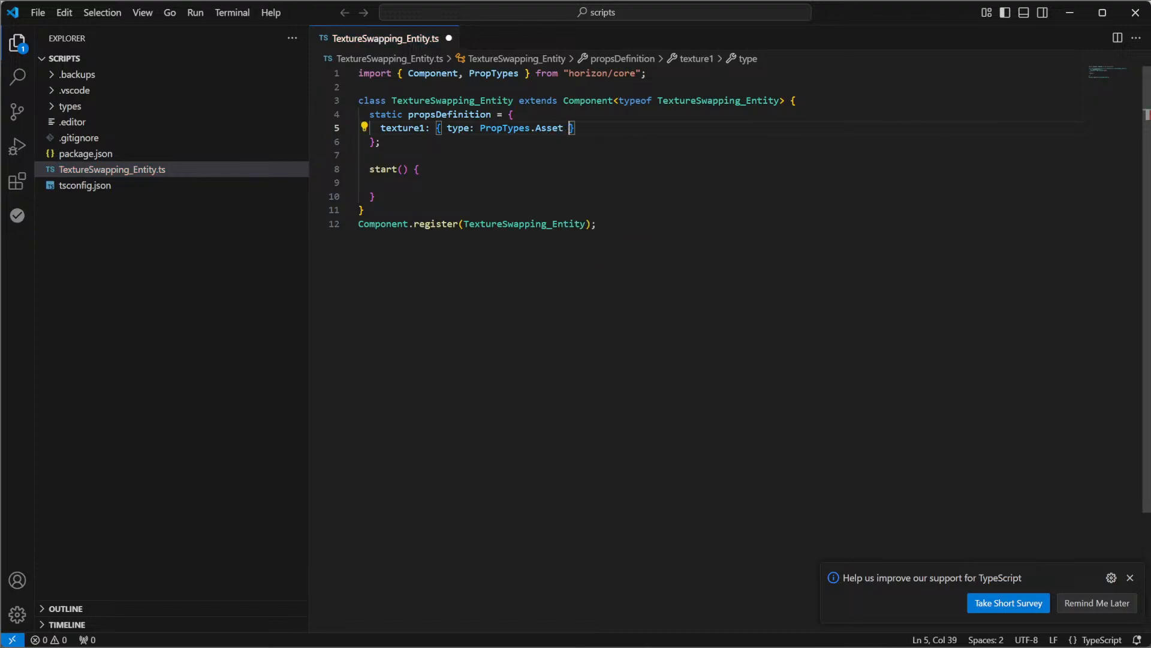
Duplicate the texture1 property line, rename the copy texture2, and save the script
key("Right")
type(",")
key("shift+alt+Down")
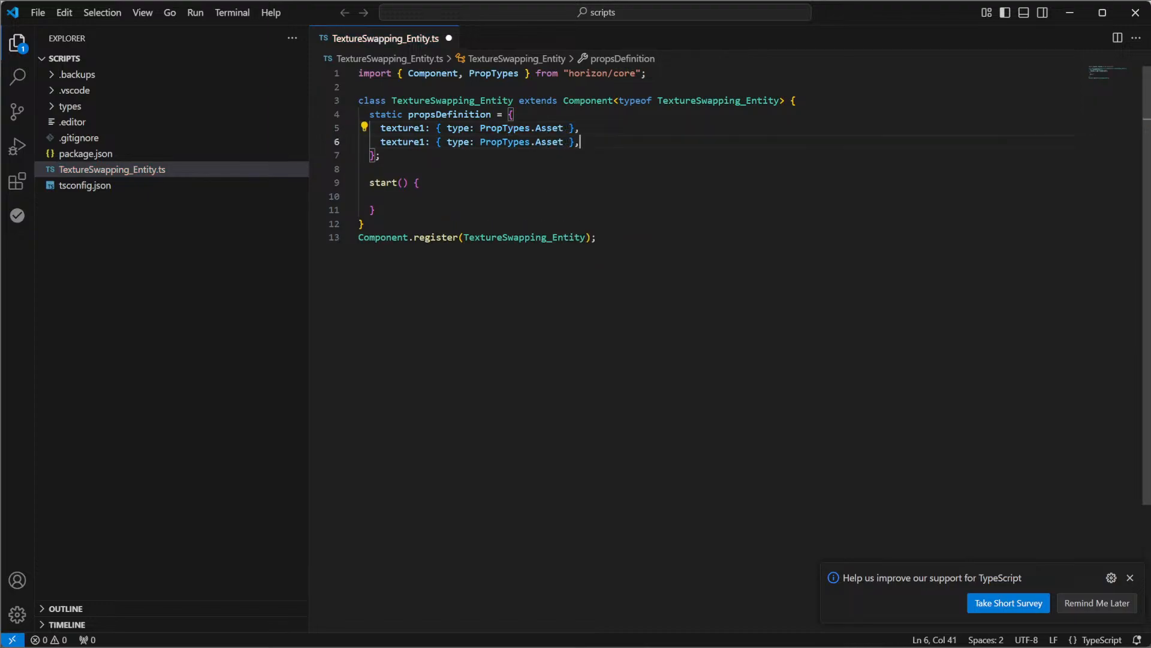
left_click_drag(419, 143, 425, 143)
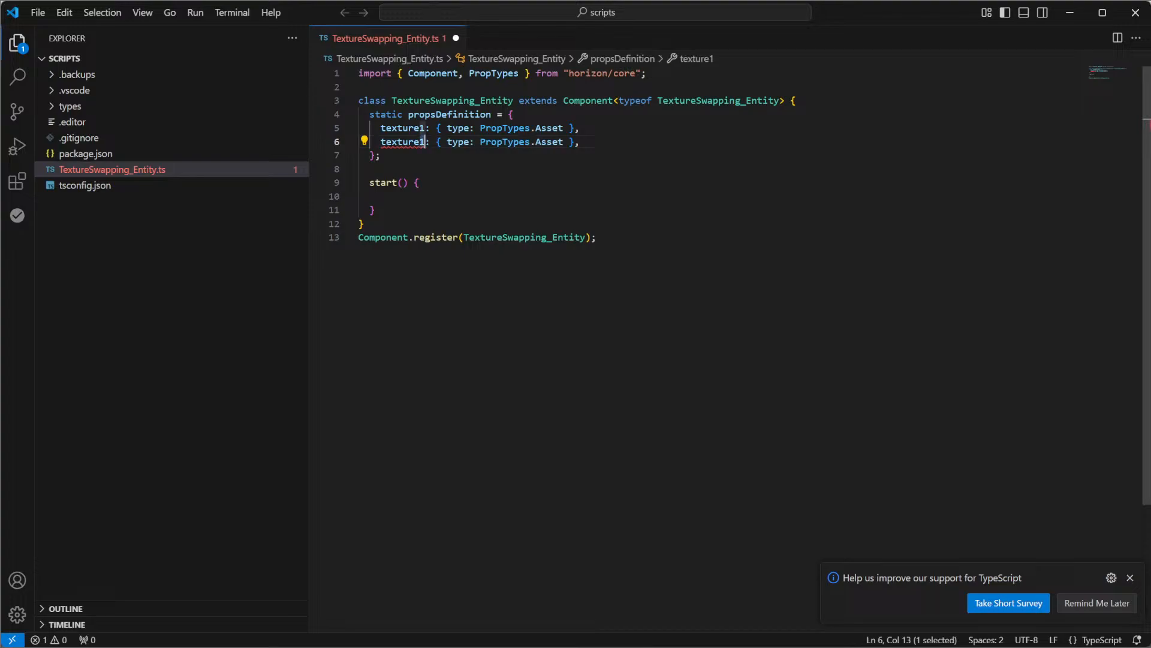
type("2")
left_click(421, 183)
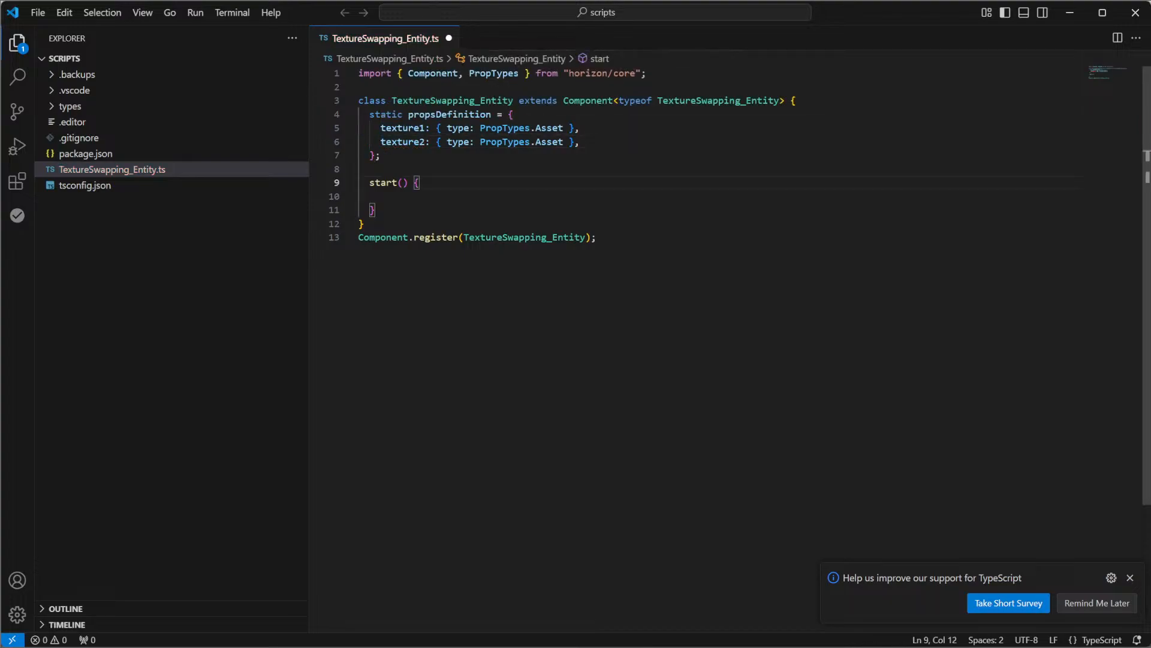
key("ctrl+s")
Add an empty loop() method below start() in the TextureSwapping_Entity class
key("Down")
key("Down")
key("Return")
key("Return")
type("loo")
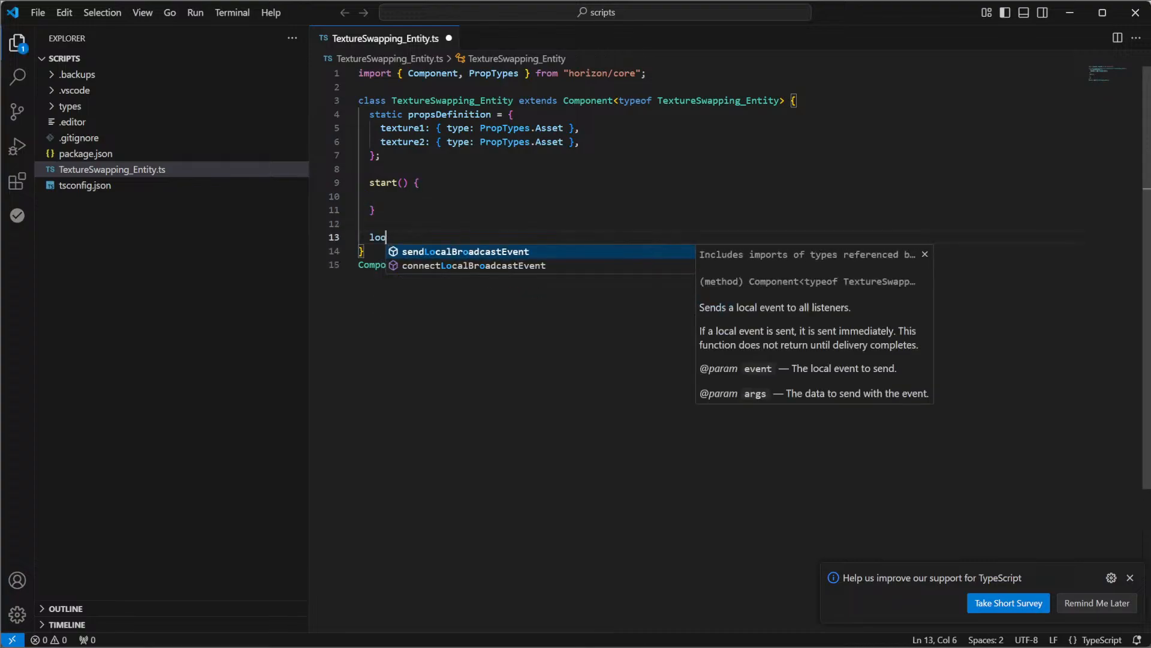
type("p() {")
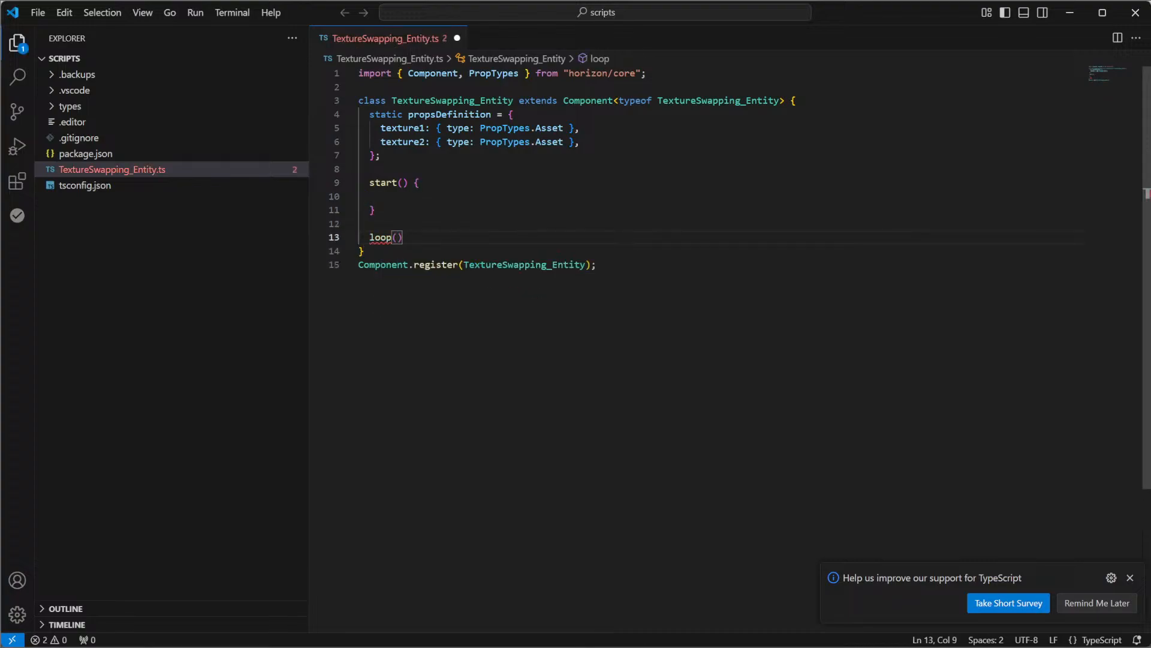
key("Return")
In start(), begin a this.async.setInterval call with an empty arrow-function callback
key("Up")
key("Up")
key("Up")
key("Up")
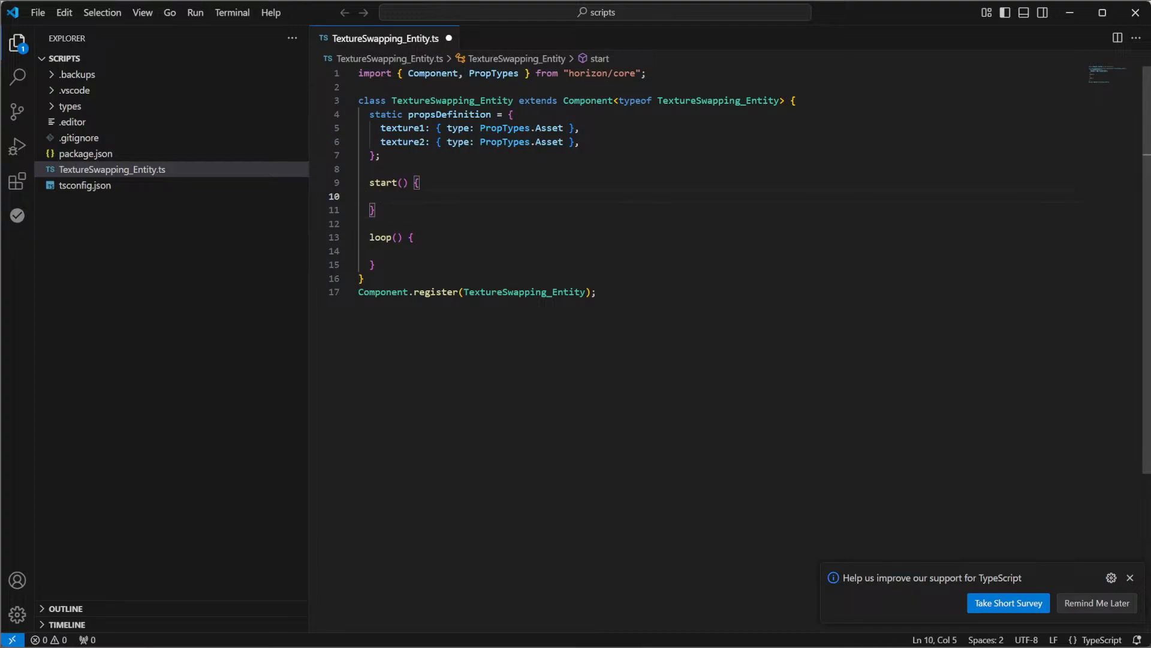
type("this.async.s")
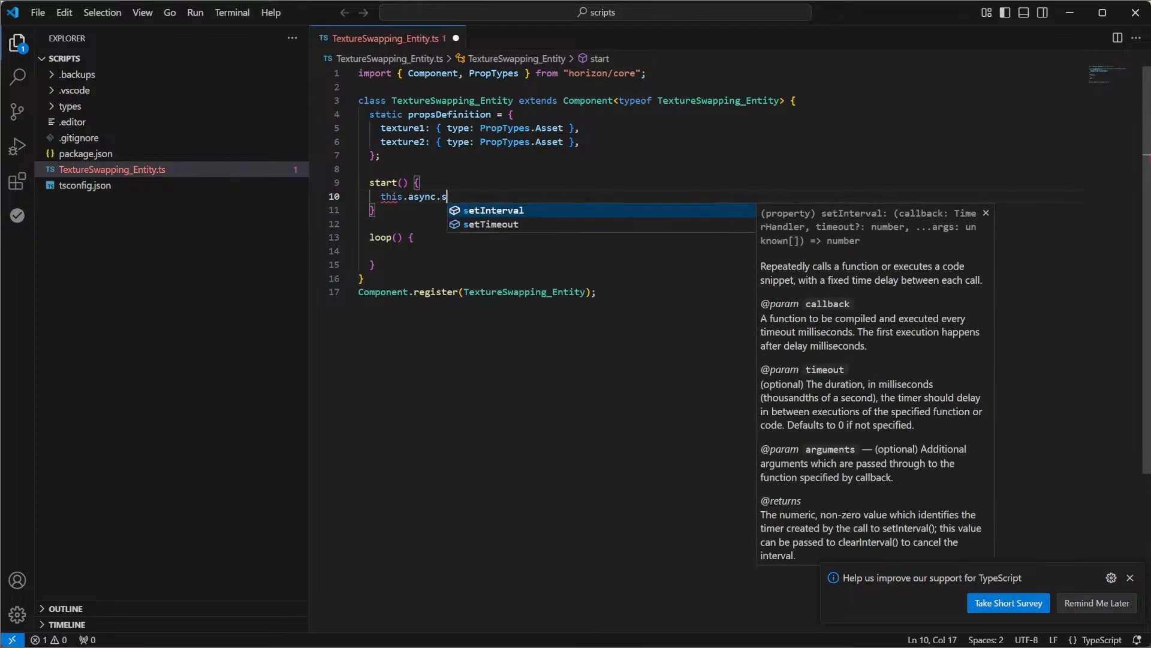
key("Tab")
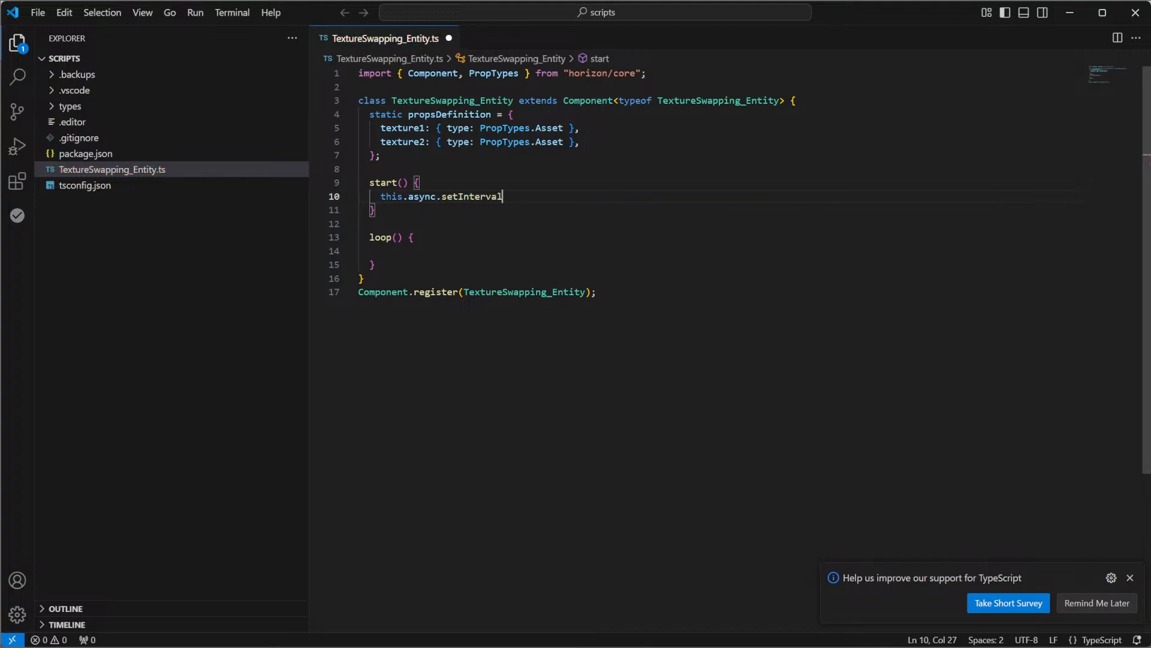
type("(")
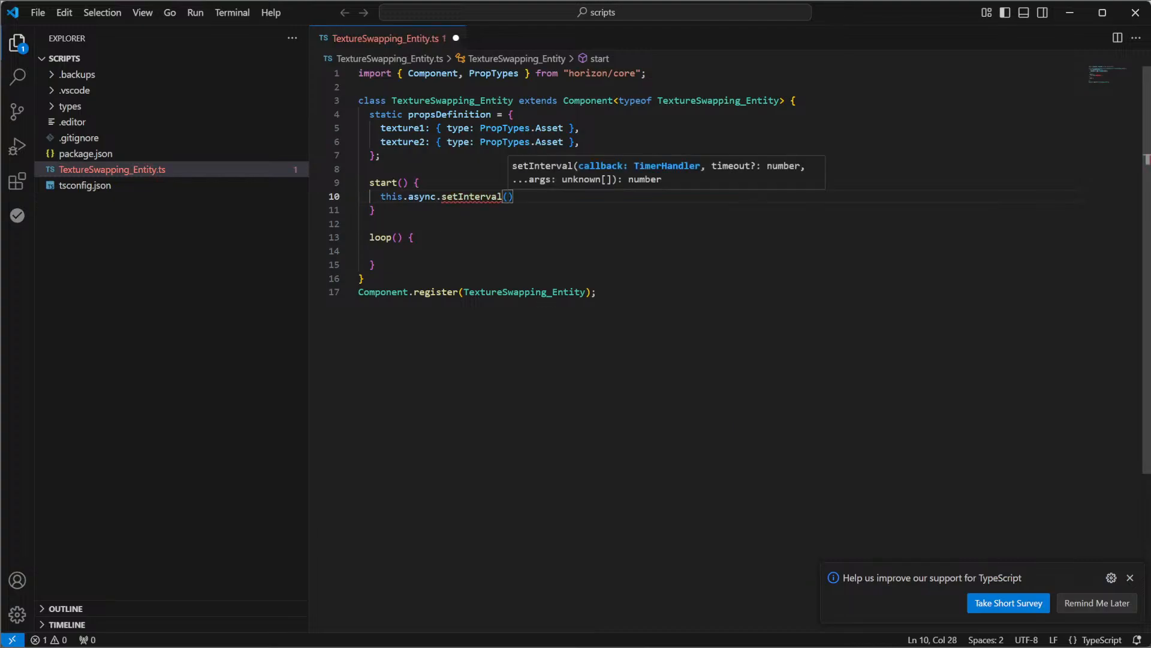
type("() ")
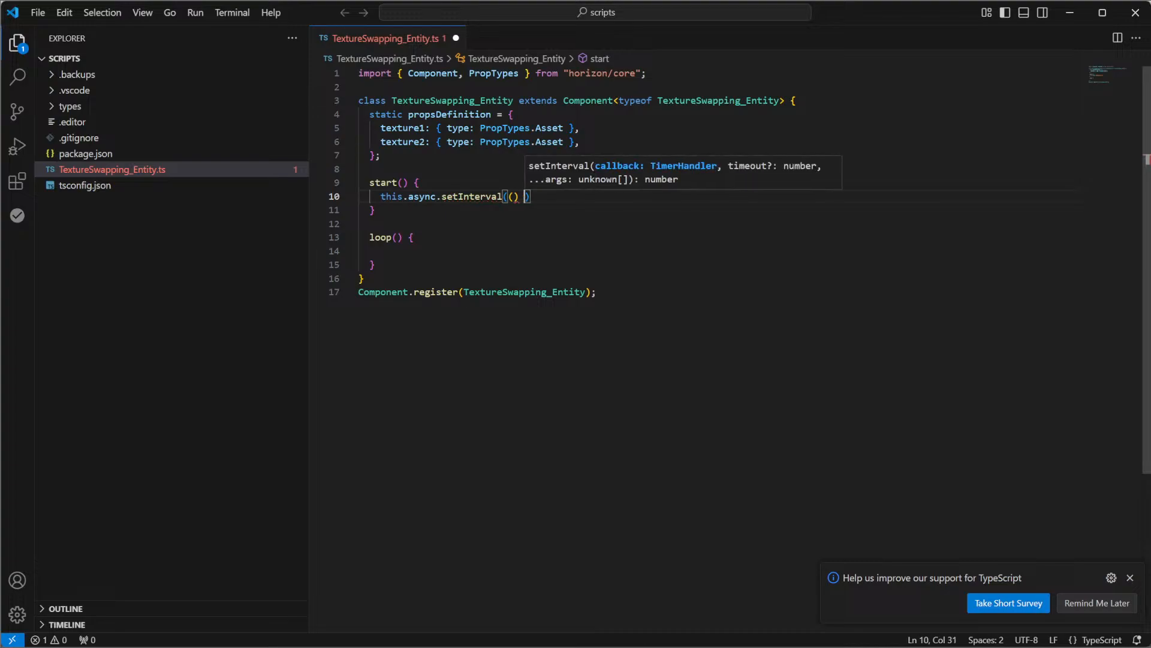
type("=> {")
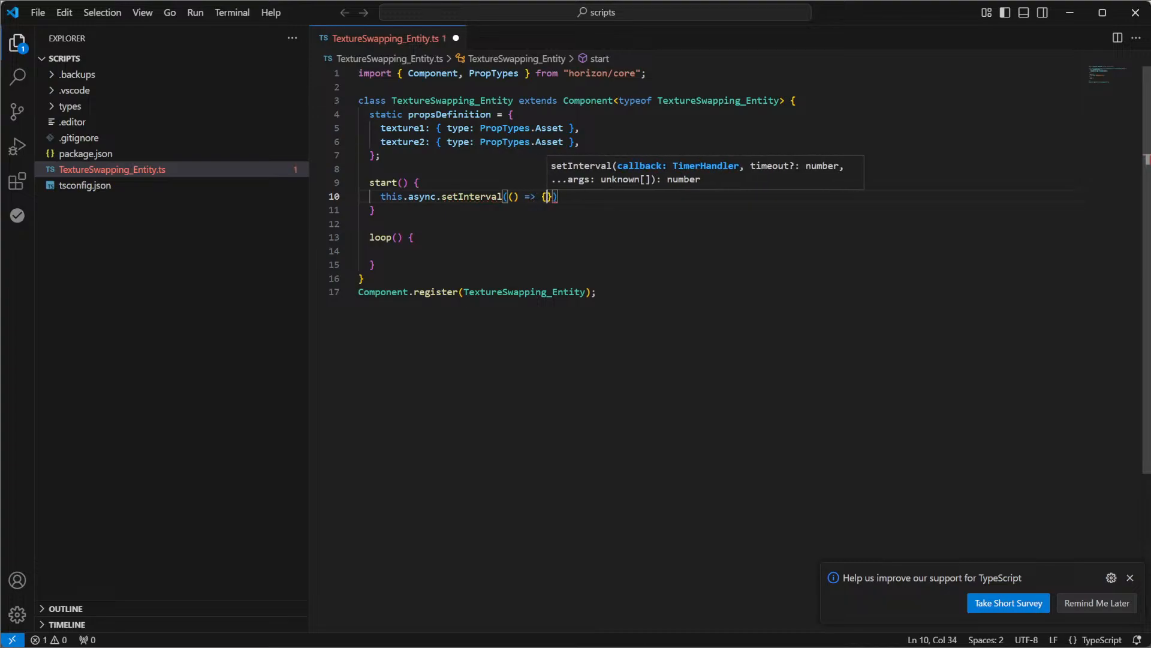
type(" this.loop()")
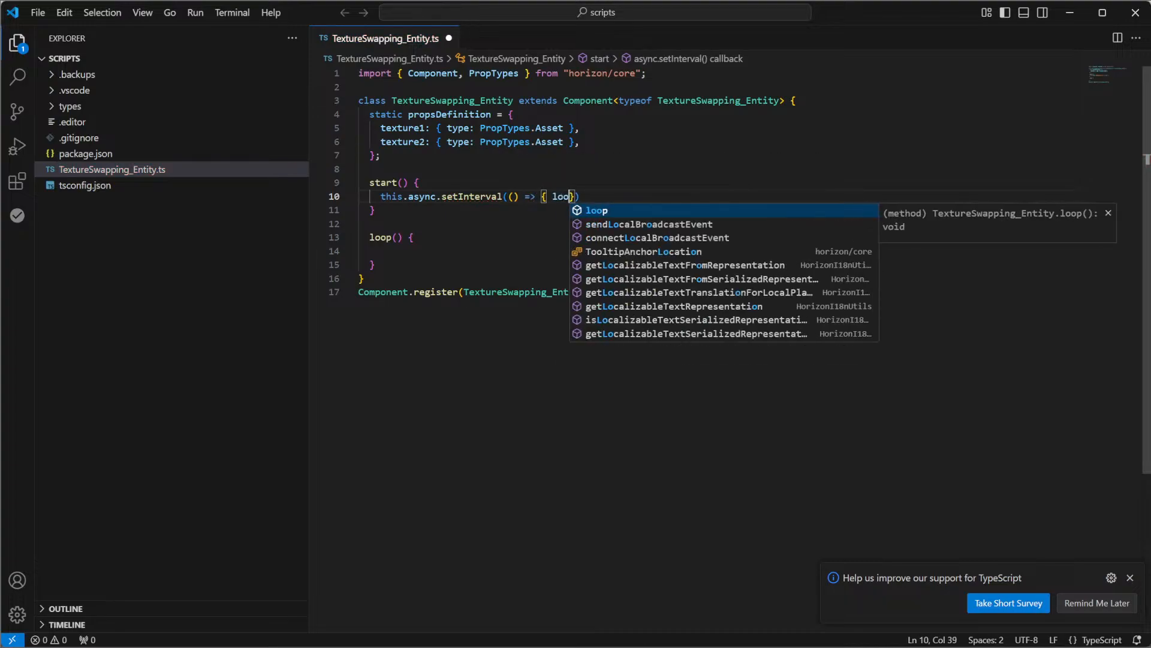
type("; }")
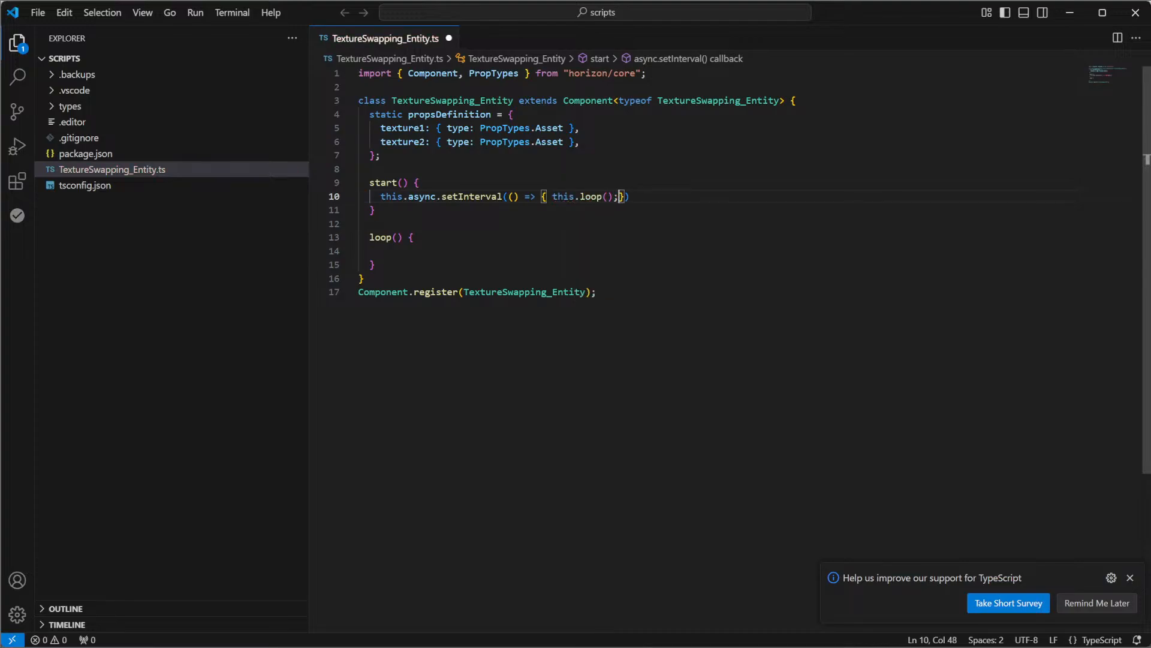
type(", 2000")
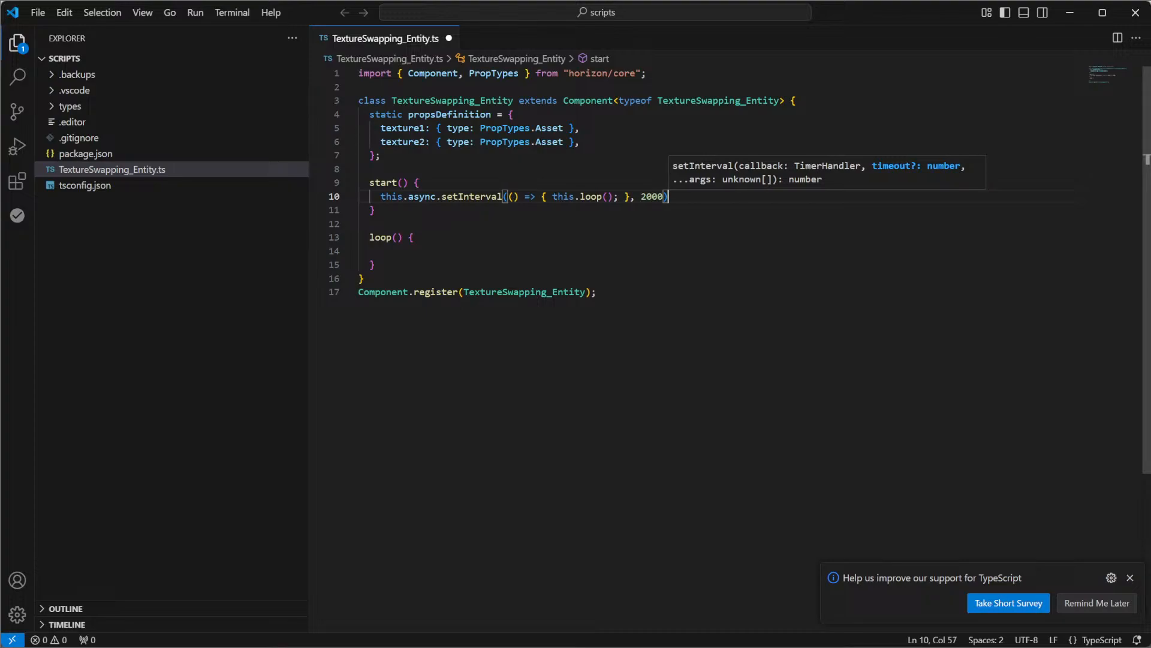
type(");")
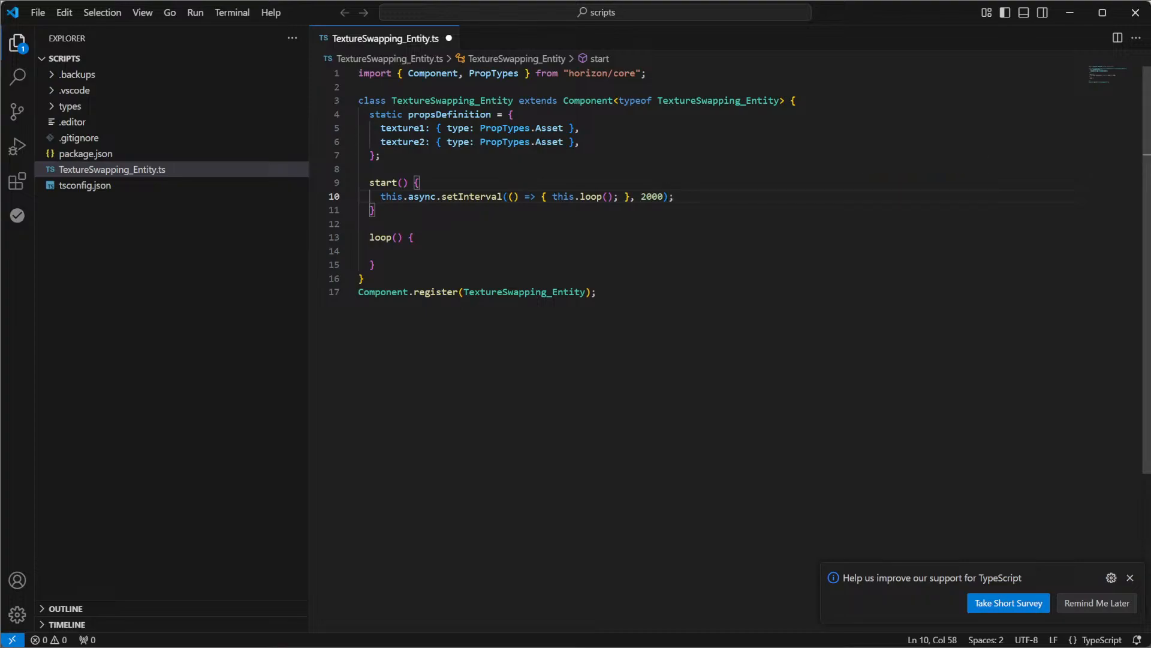
Add a class field named textureArray on its own line between propsDefinition and start()
left_click(403, 238)
left_click(360, 251)
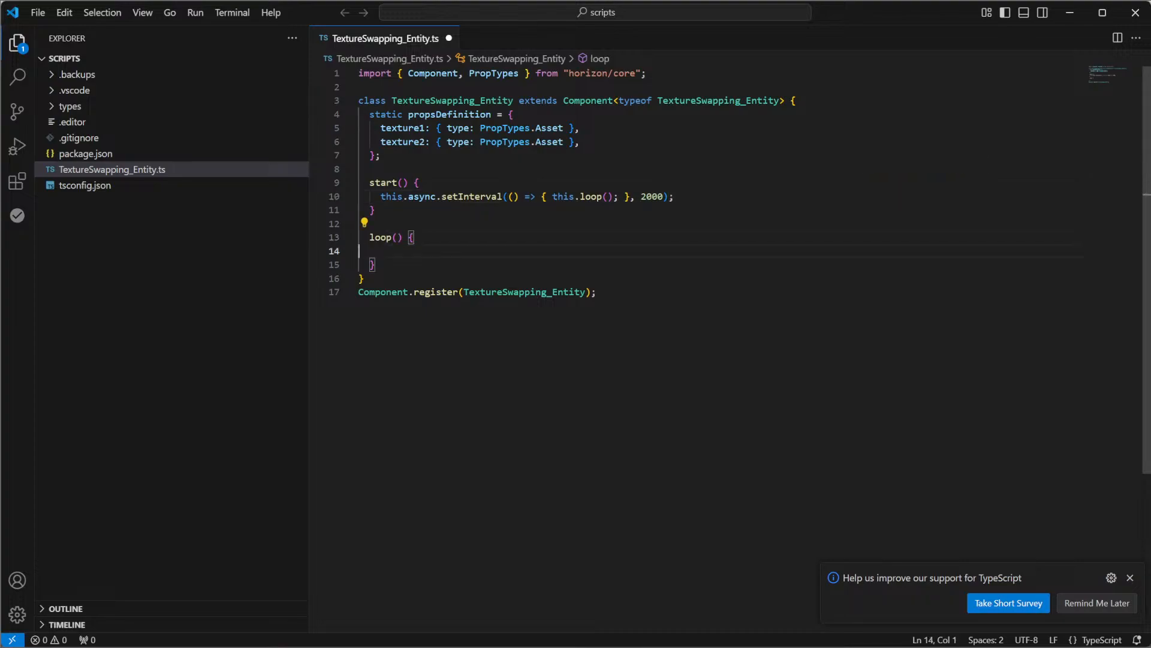
left_click(359, 169)
key("Return")
key("Return")
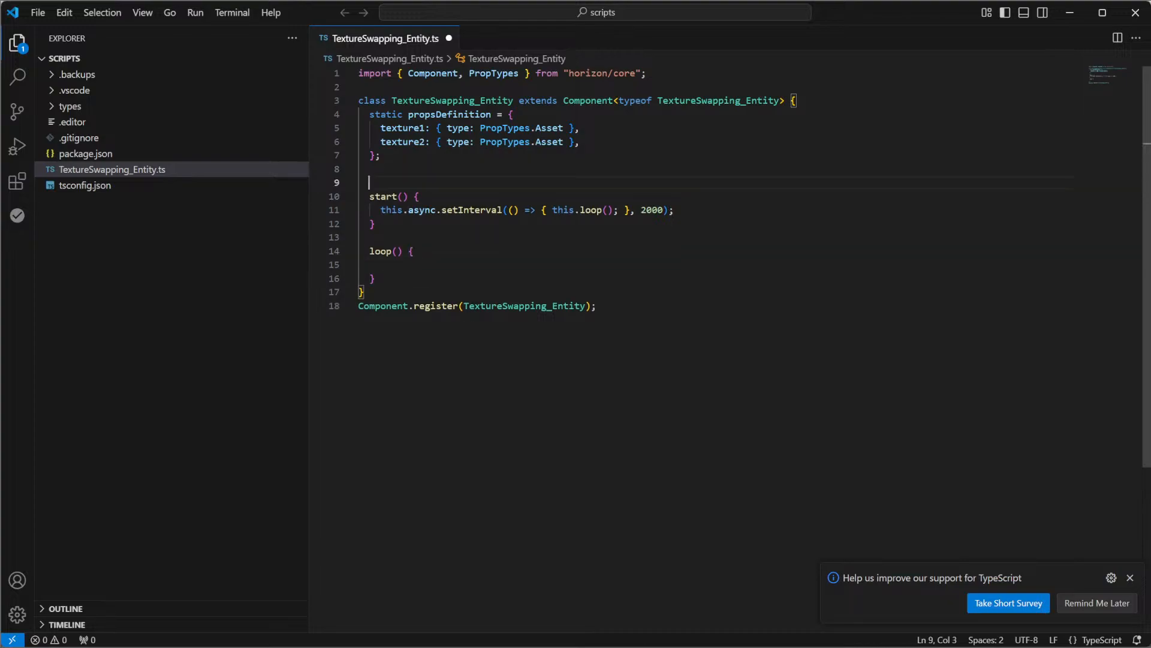
key("Up")
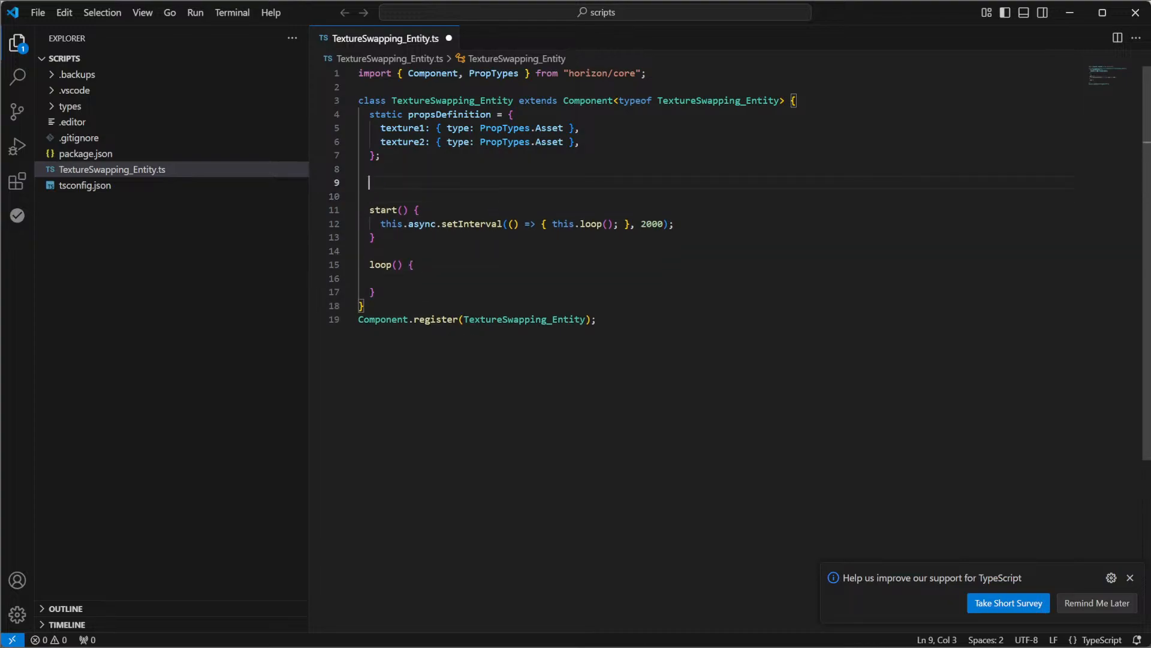
type("texture")
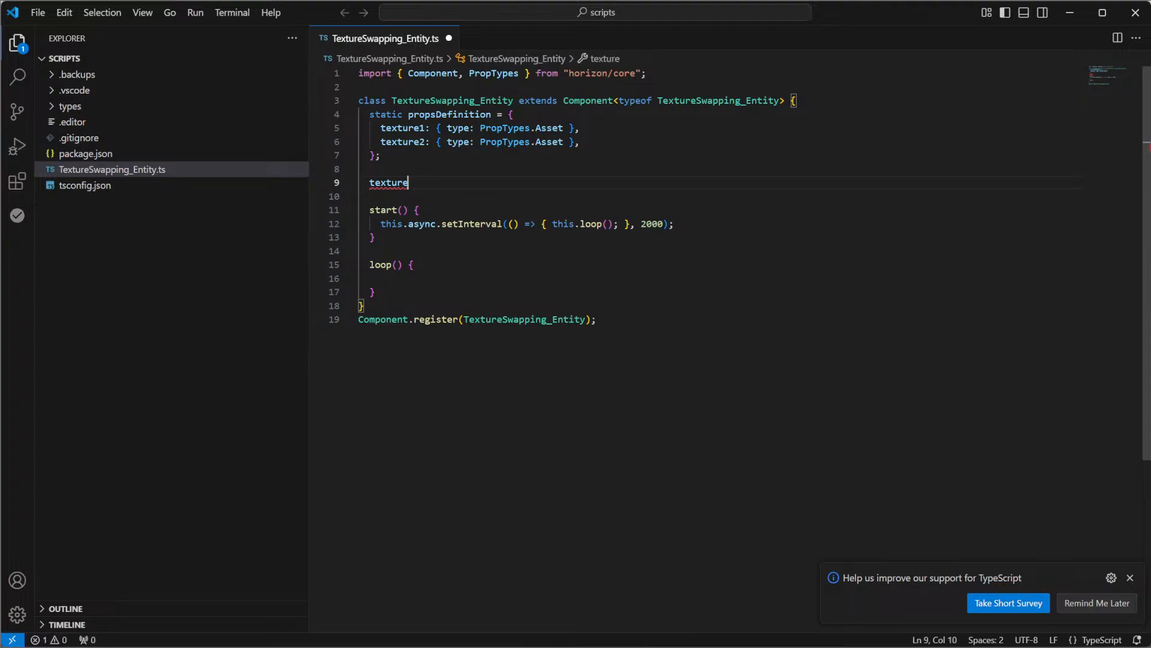
type("ArrayL")
key("BackSpace")
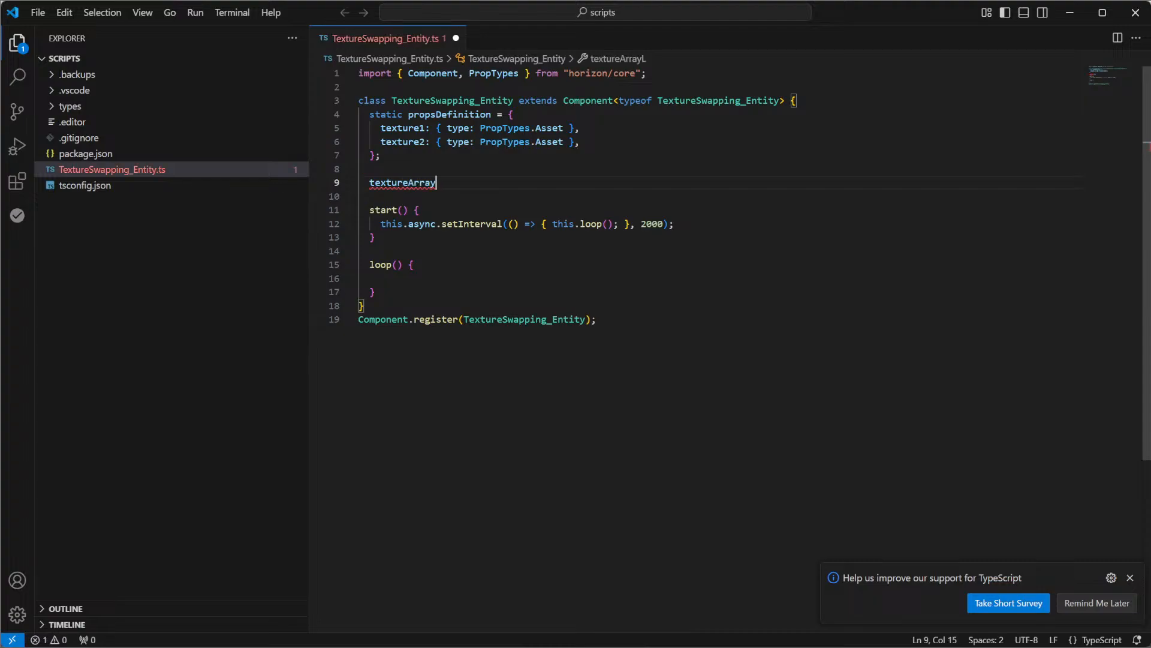
Type textureArray as TextureAsset[], importing TextureAsset from "horizon/core", and initialise it to an empty array
type(":")
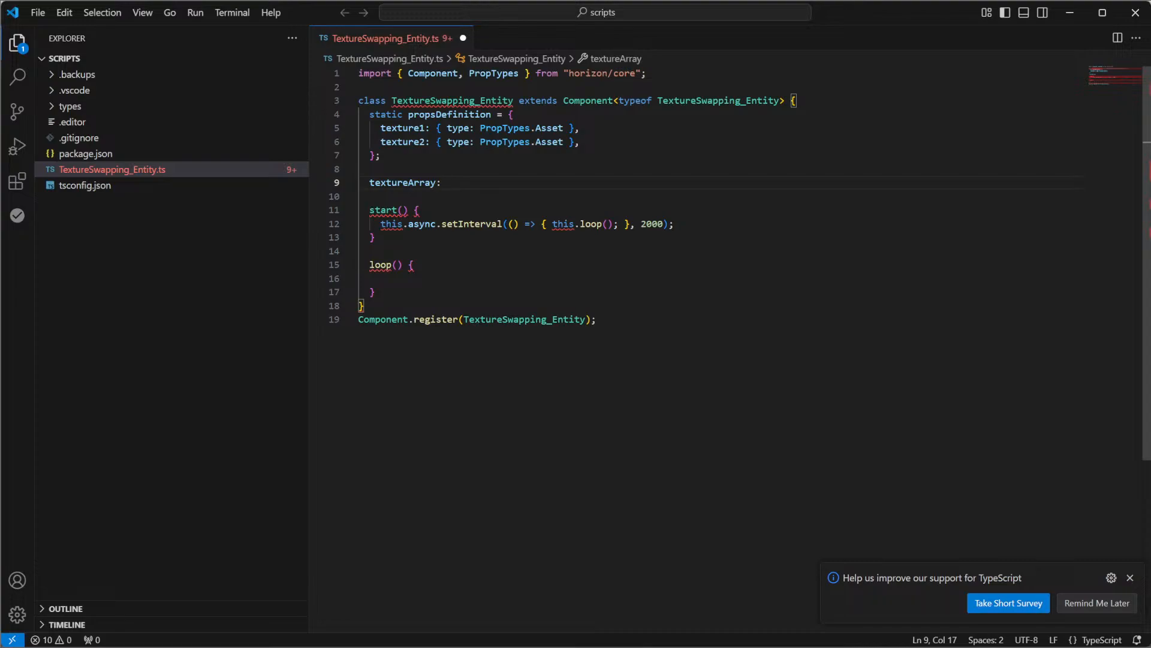
type("Text")
key("Down")
key("Down")
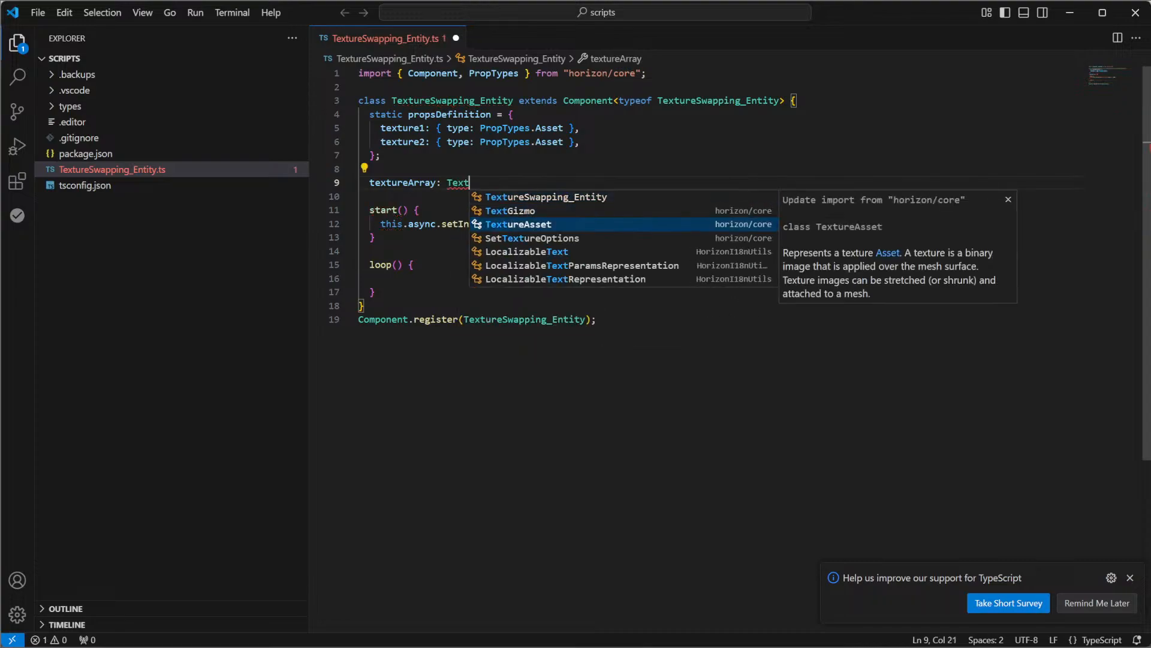
key("Return")
type("[]")
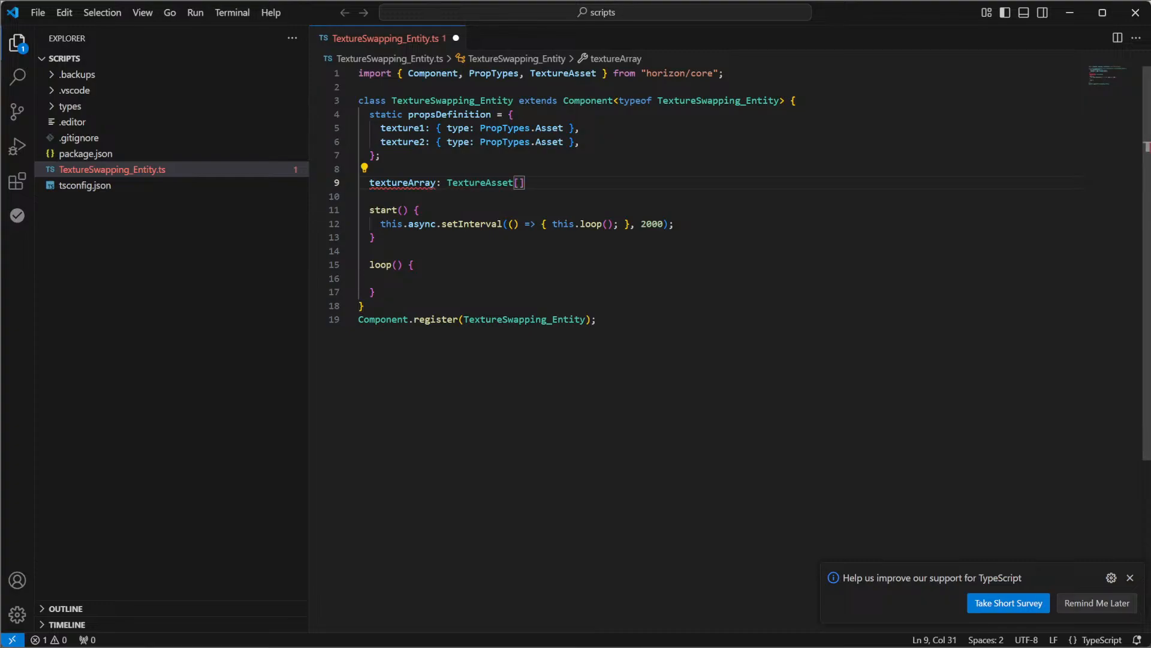
type(" = [];")
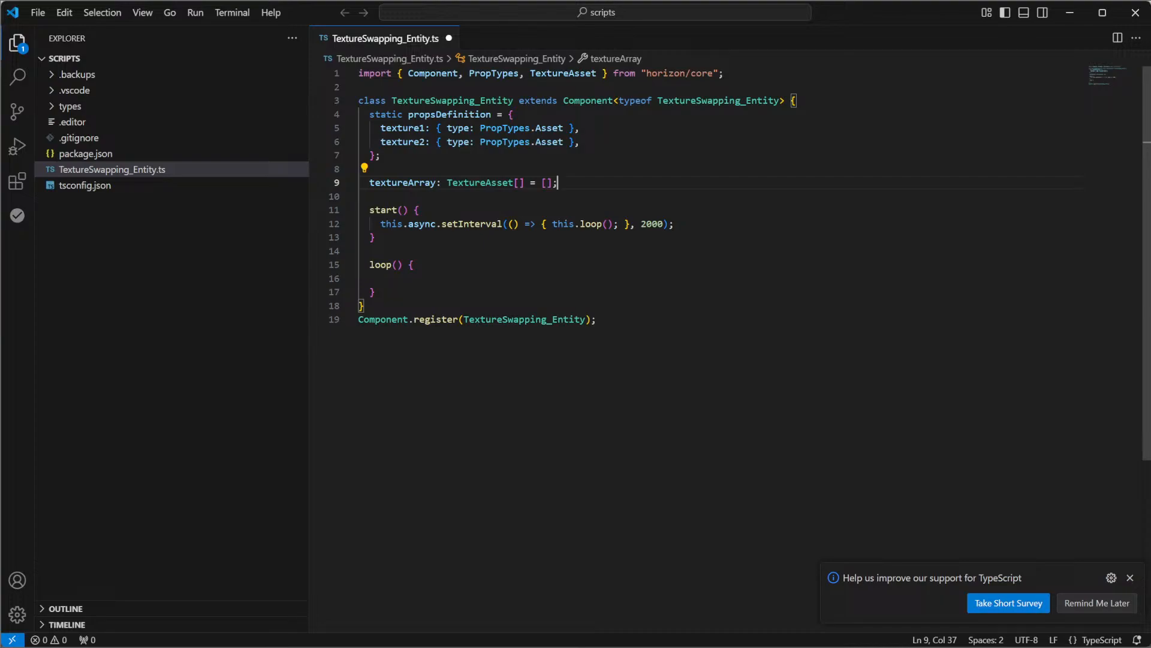
Add an empty preStart() method below textureArray and remove its void return type
key("Return")
key("Return")
type("p")
key("Return")
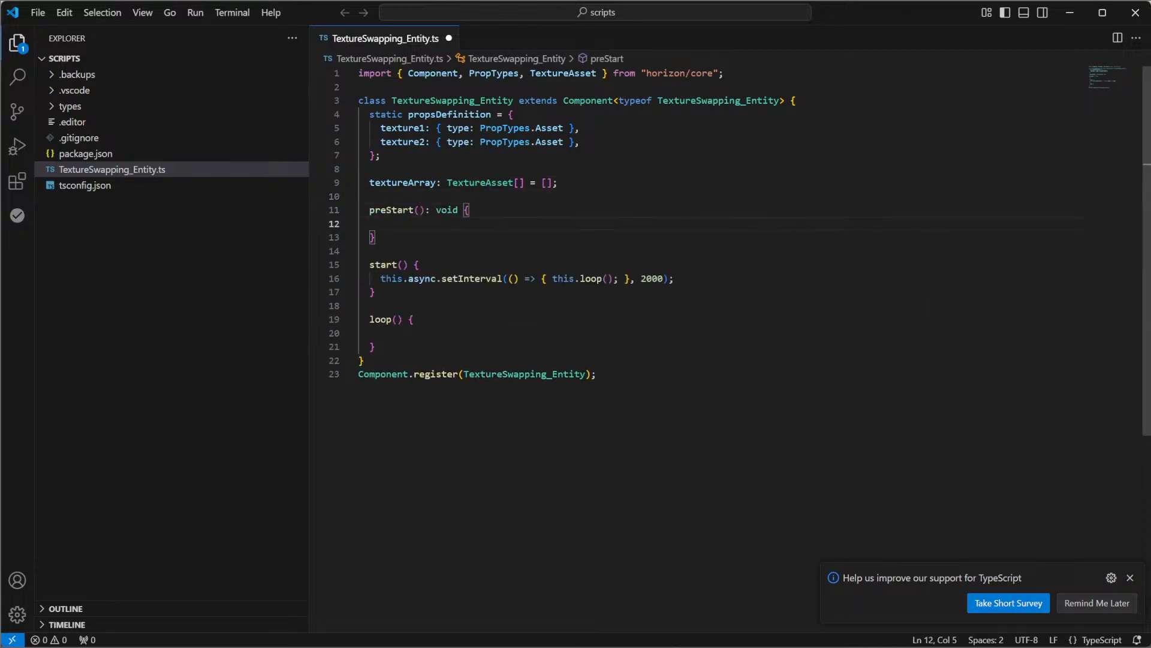
double_click(447, 210)
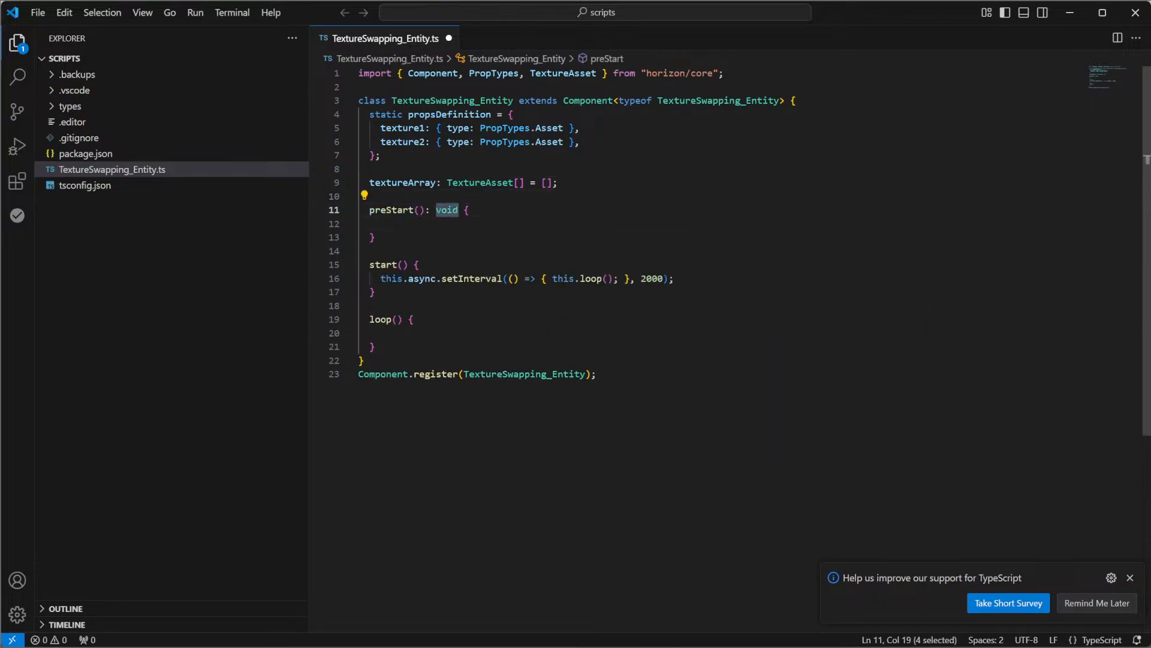
key("BackSpace")
key("BackSpace")
key("BackSpace")
left_click(381, 224)
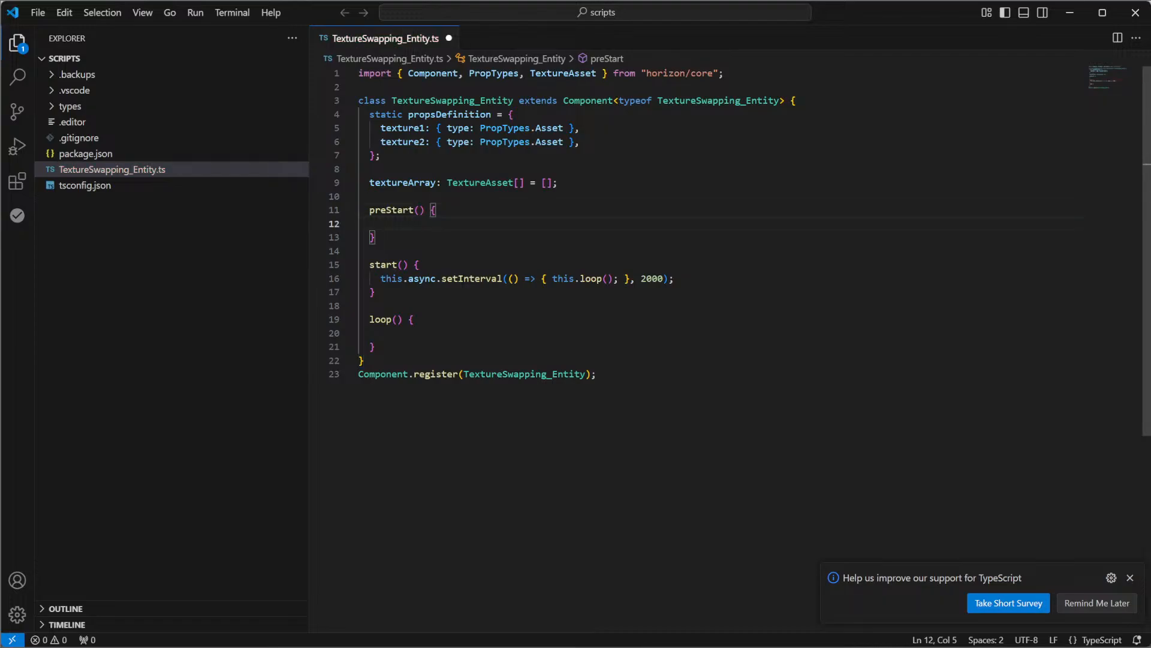
In preStart(), add a this.textureArray.push call that takes this.props.texture1 as its argument
type("tex")
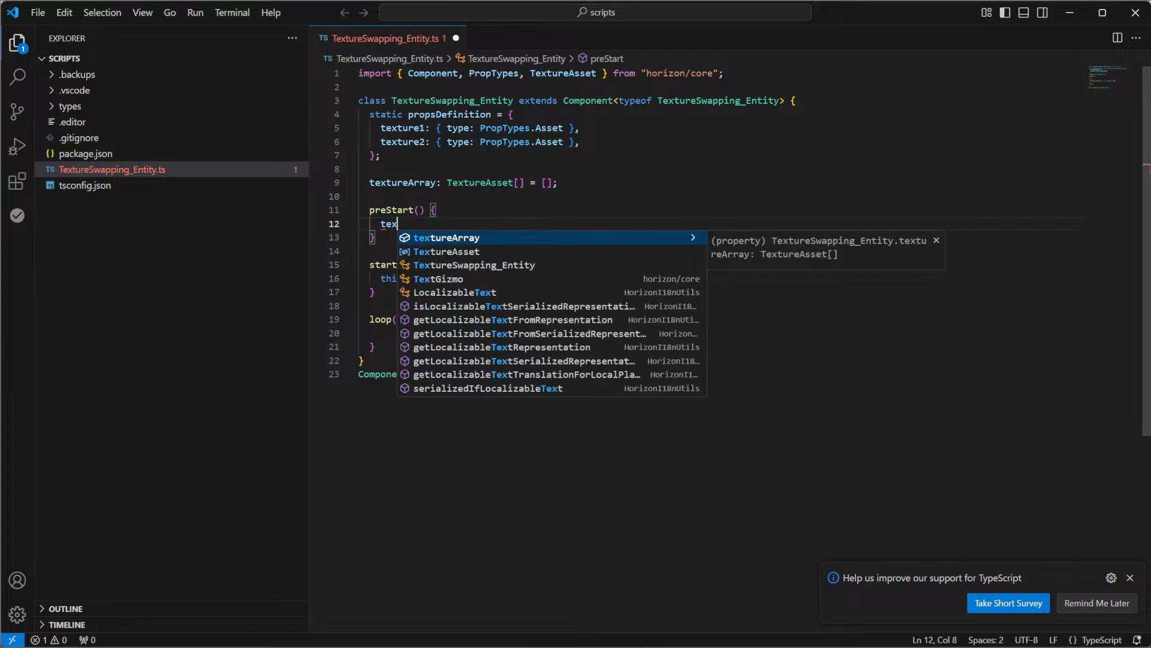
key("Tab")
type(".pus")
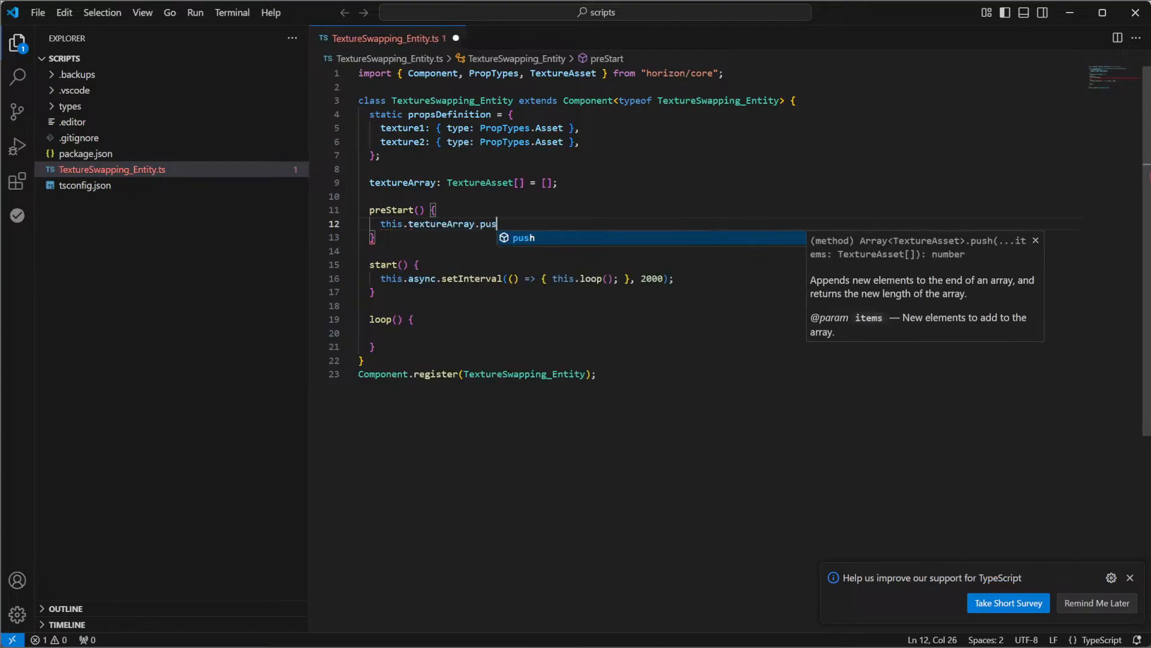
key("Tab")
type("(props")
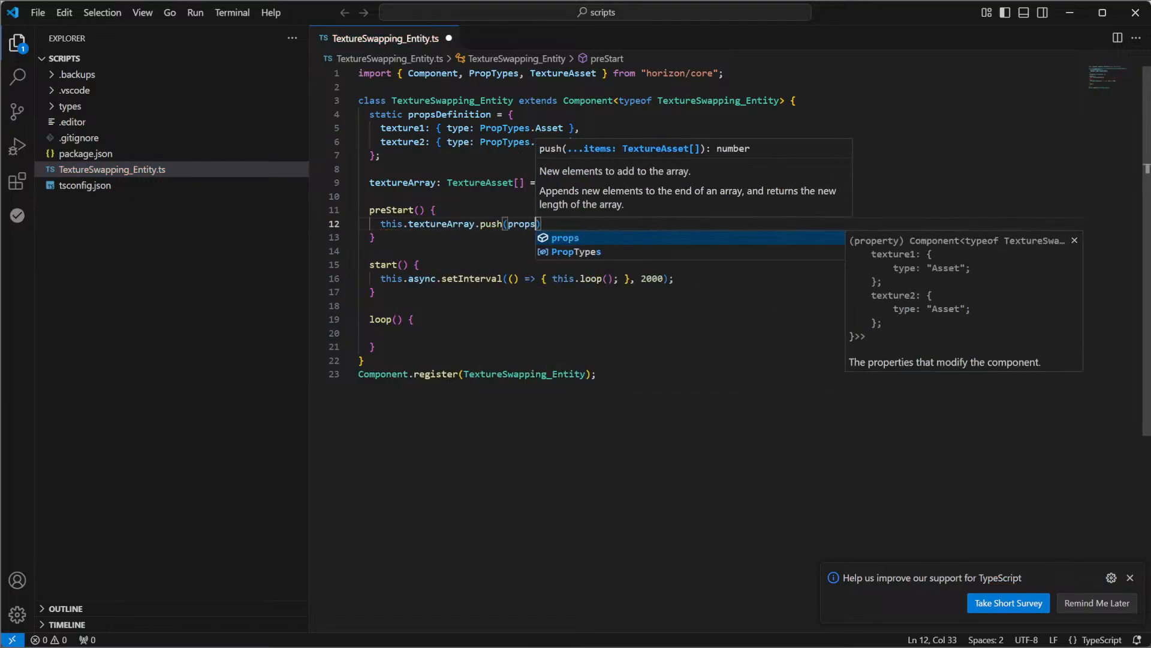
key("Tab")
type(".")
key("Tab")
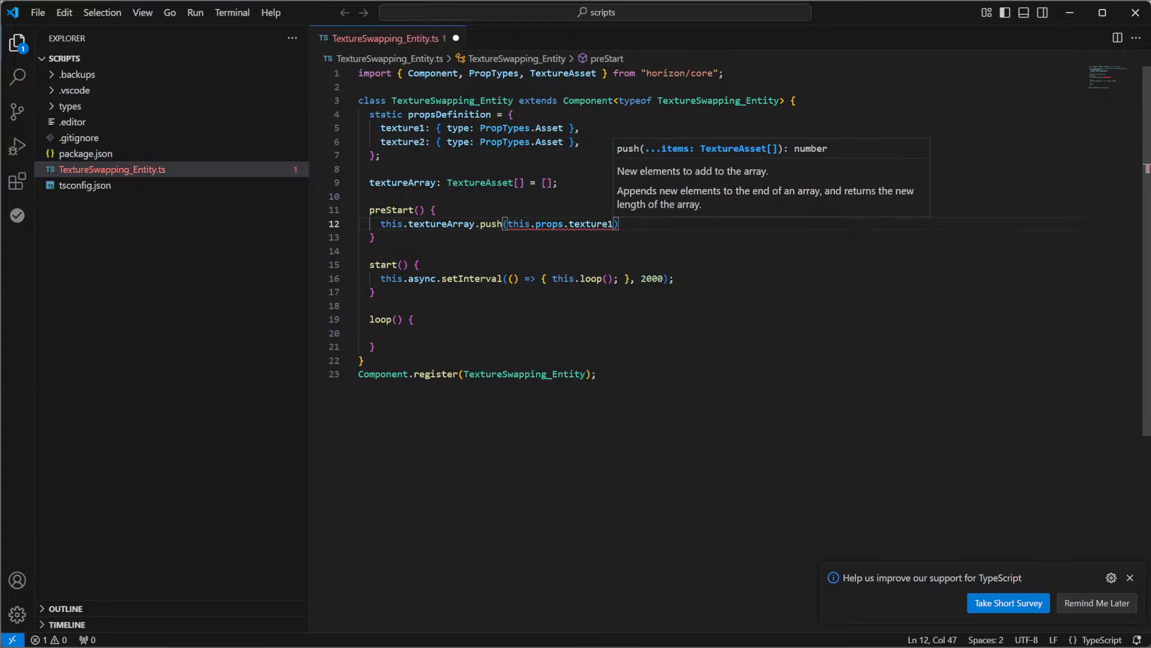
Convert the pushed texture1 with ?.as(TextureAsset) and complete the statement with a semicolon
type("?.as(Te")
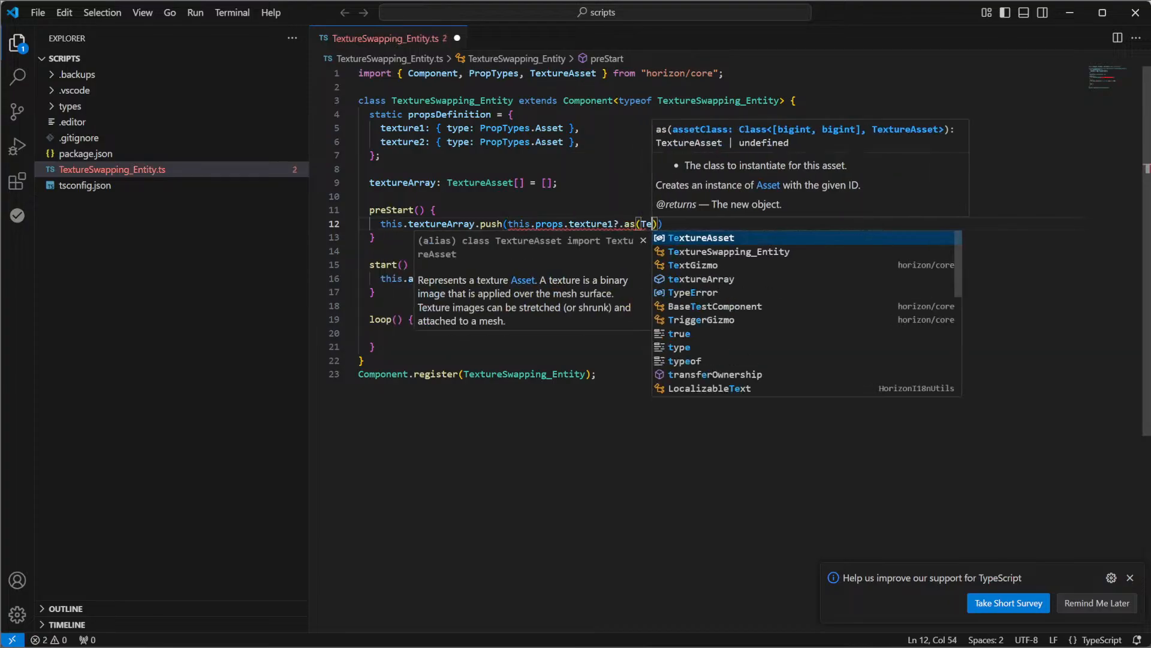
type("xtureAsset,")
key("Return")
key("ctrl+z")
key("ctrl+z")
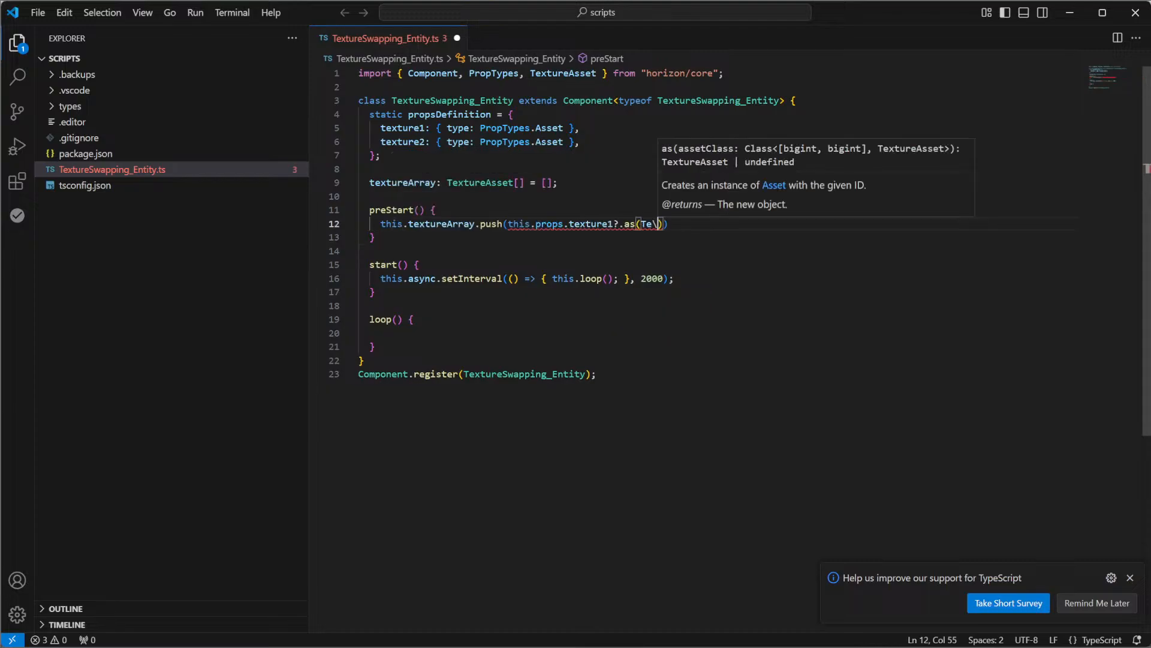
type("(")
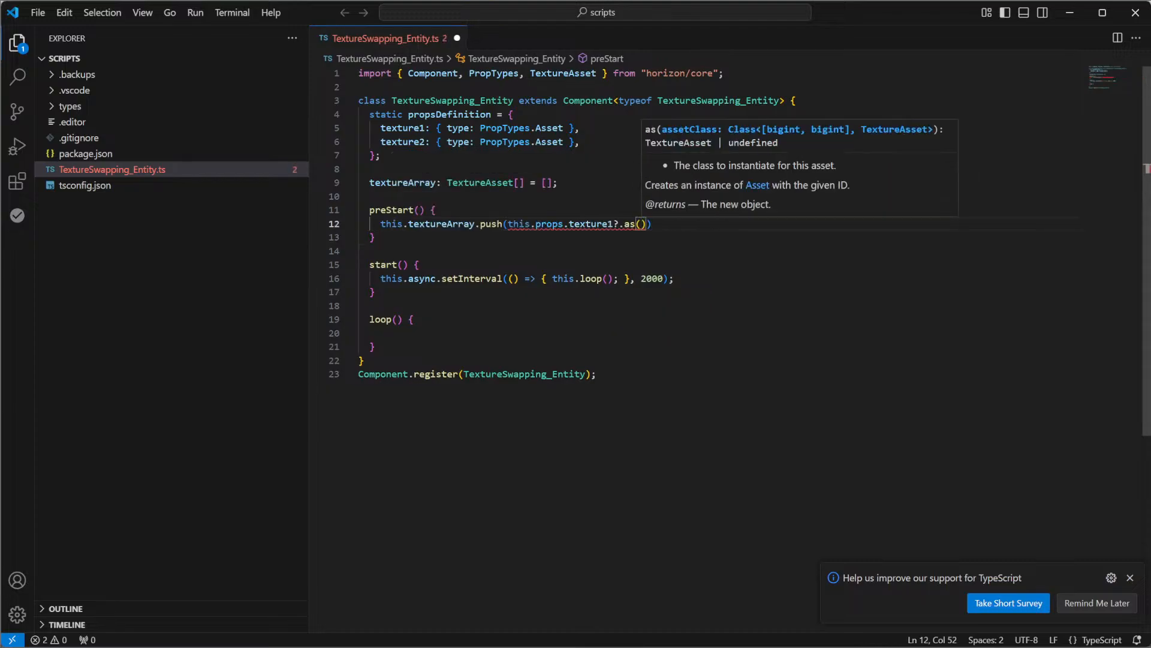
type("TextureAsset));")
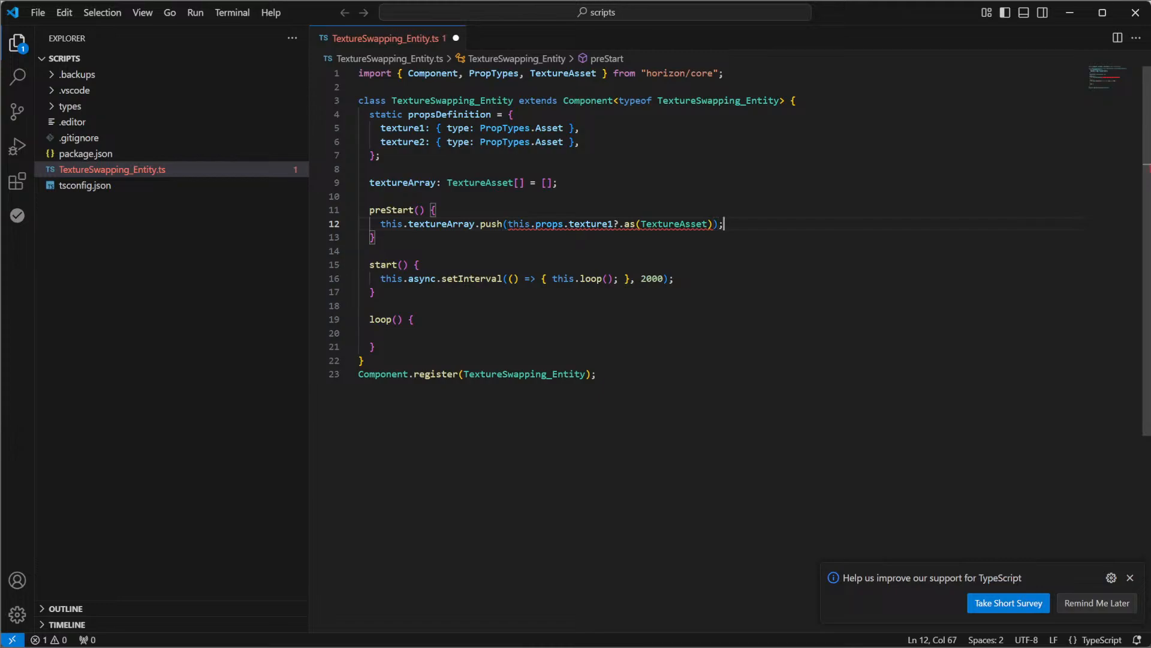
Add an if (this.props.texture1) block above the push statement in preStart()
key("Up")
key("Return")
type("if (")
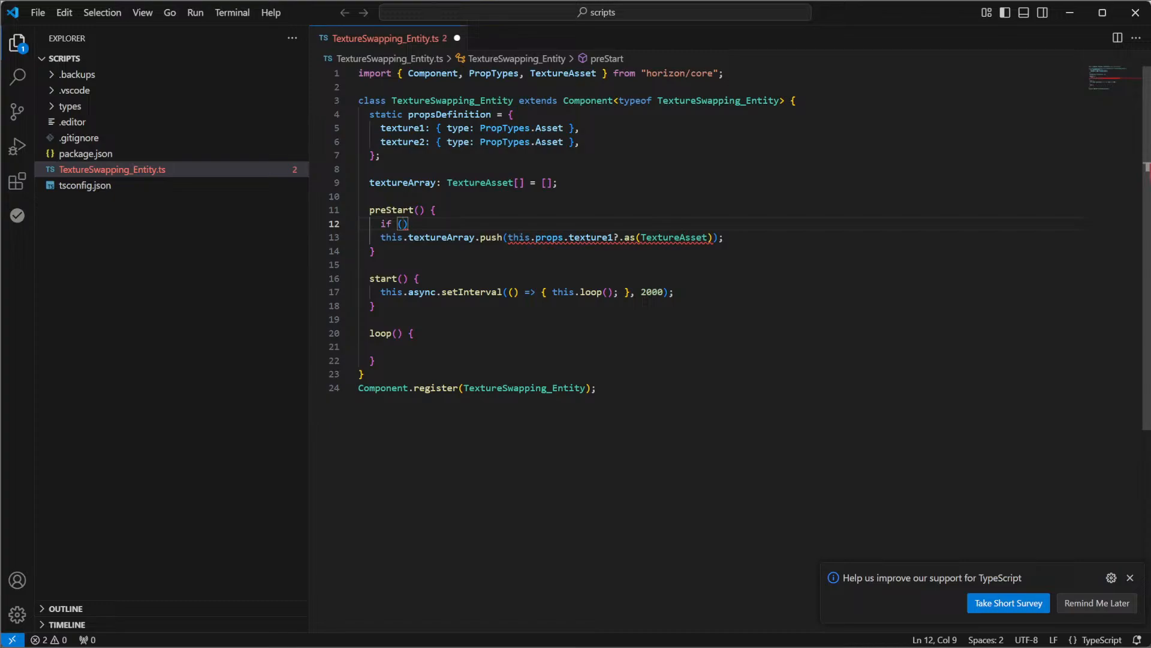
type("this.props.texture1")
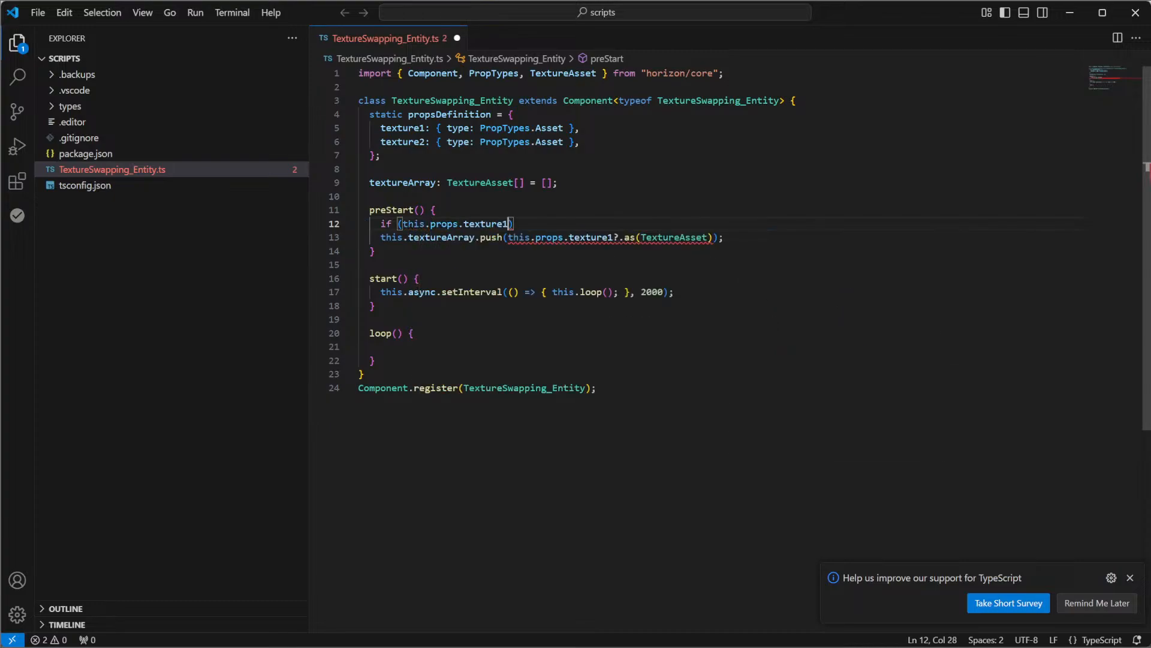
key("Right")
type("{")
key("Return")
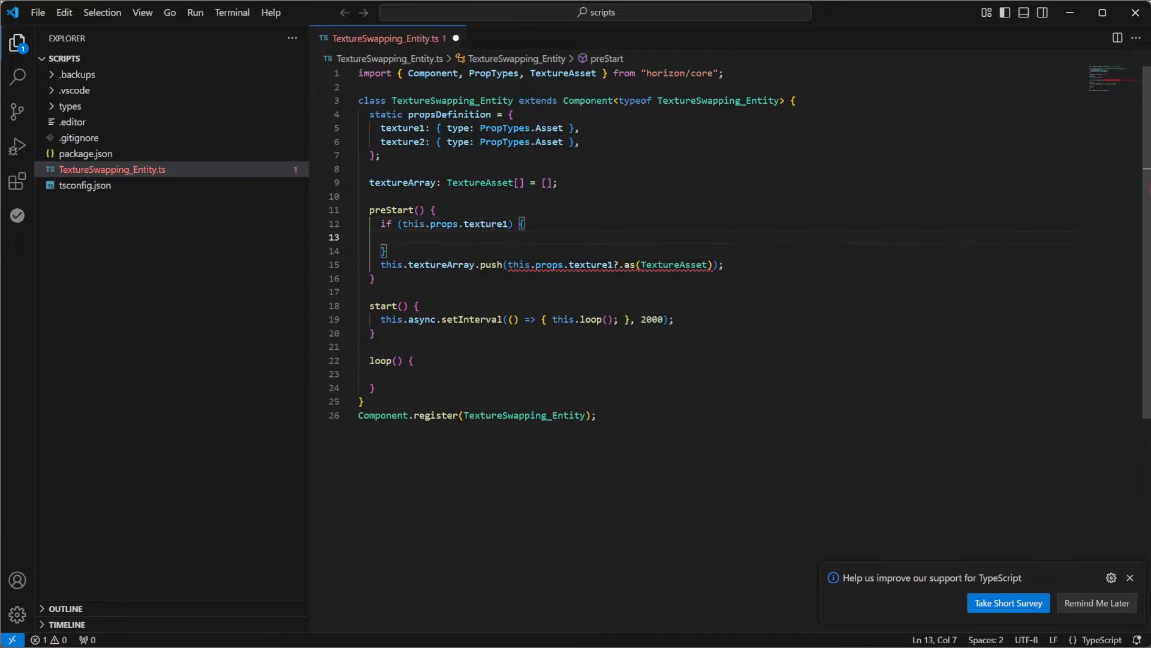
Move the textureArray.push statement inside the texture1 if block and remove the leftover blank line
key("Down")
key("Down")
key("alt+Up")
key("alt+Up")
key("Down")
key("BackSpace")
type("\\")
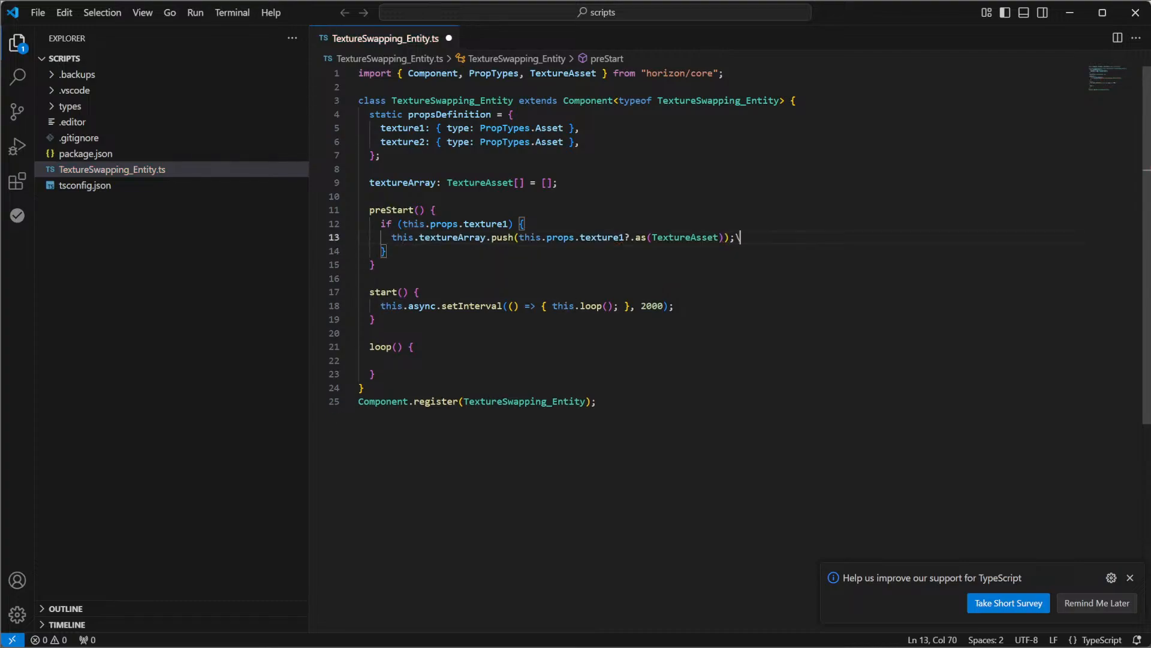
Duplicate the texture1 if block inside preStart(), placing the copy below the original with blank lines between them
key("Down")
key("shift+Up")
key("shift+Up")
key("shift+Up")
key("ctrl+c")
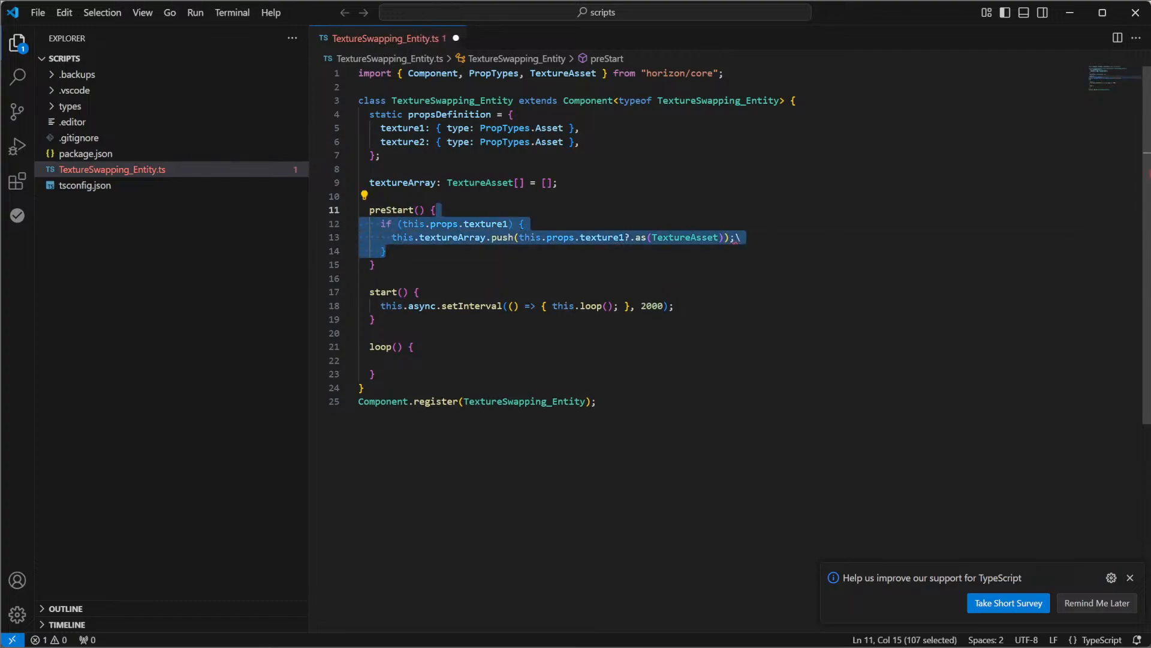
key("Down")
key("Left")
key("Left")
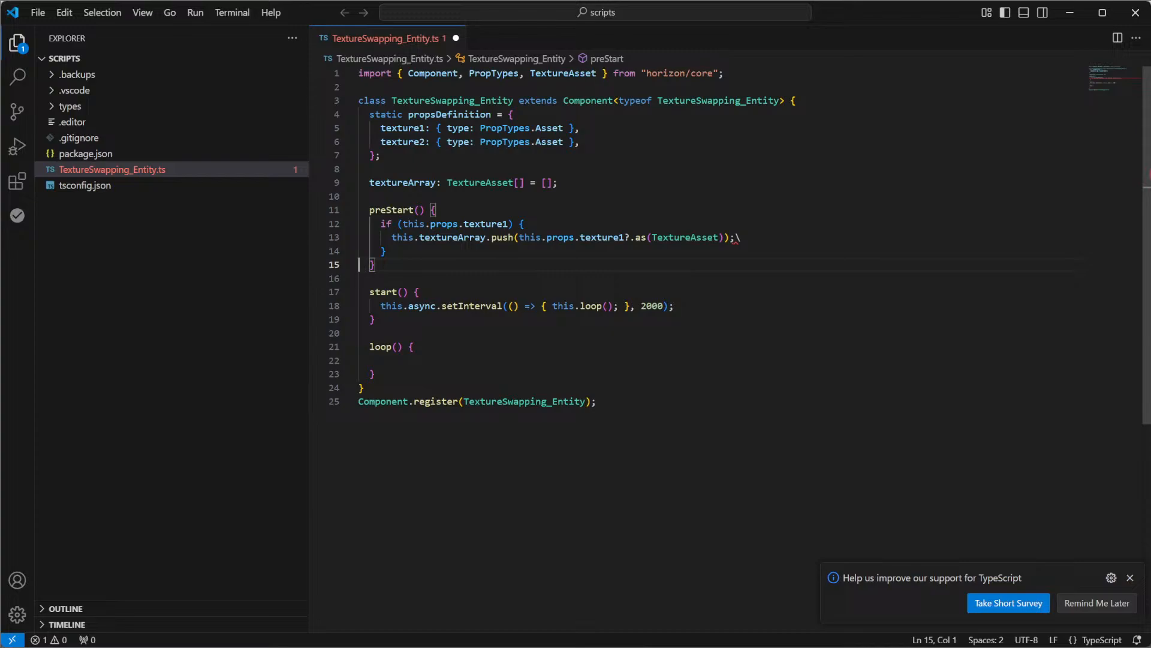
key("Return")
key("Return")
key("Up")
key("ctrl+v")
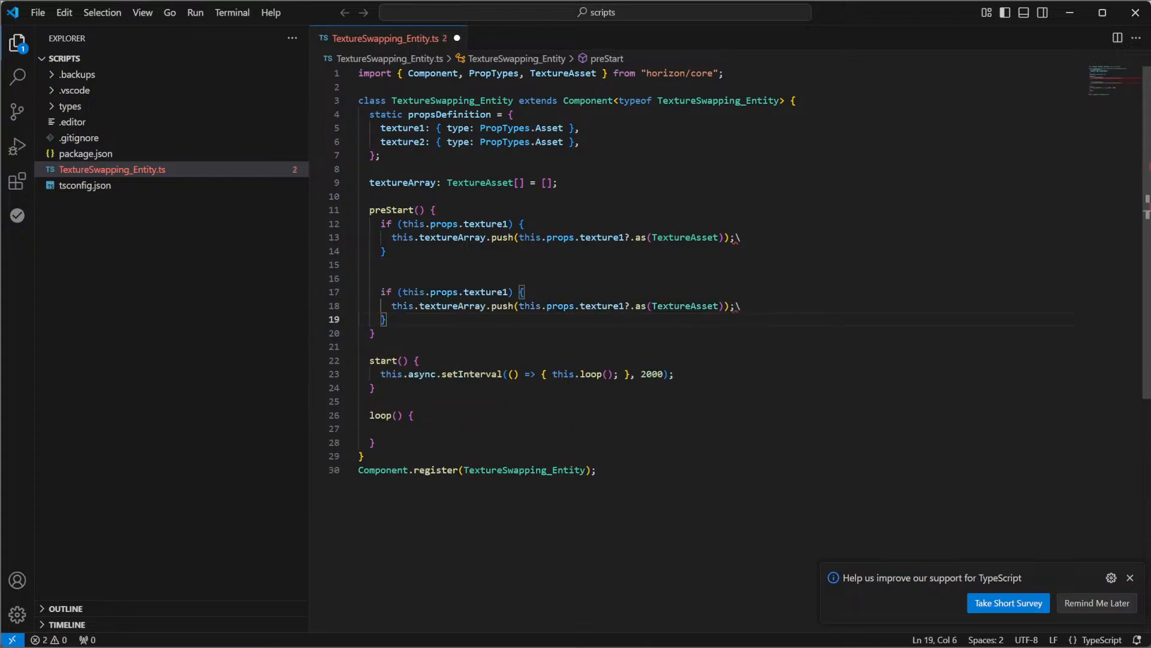
In the duplicated block, change the texture1 references in the if condition and the push call to texture2
left_click(508, 292)
key("BackSpace")
type("2")
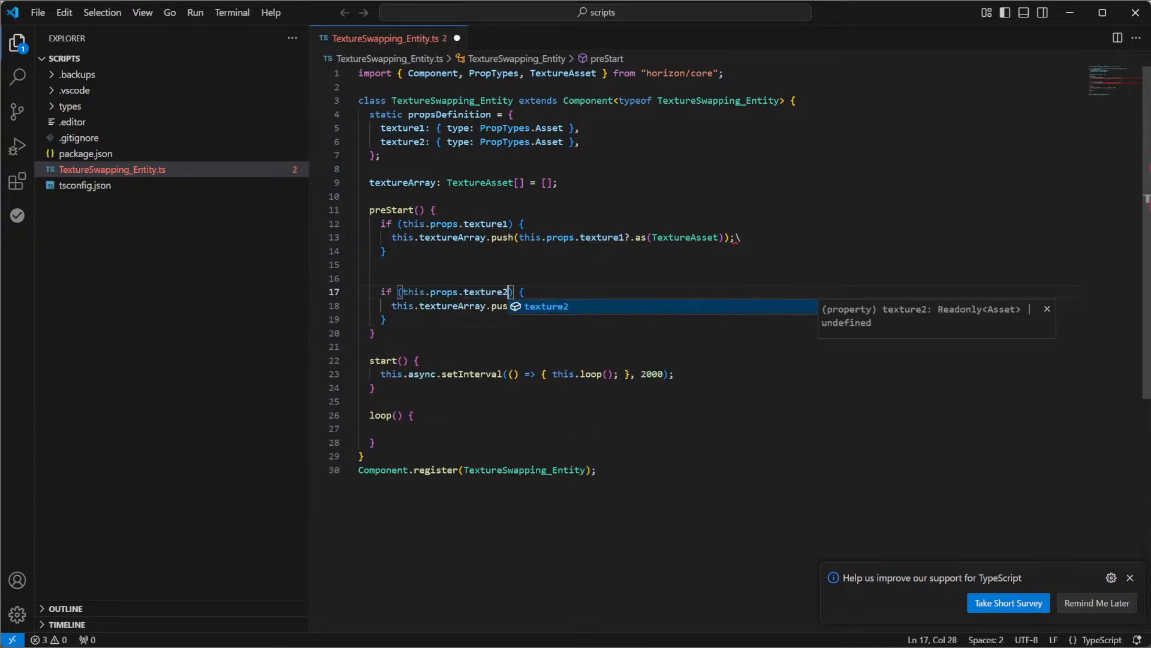
left_click_drag(485, 292, 481, 292)
left_click(624, 306)
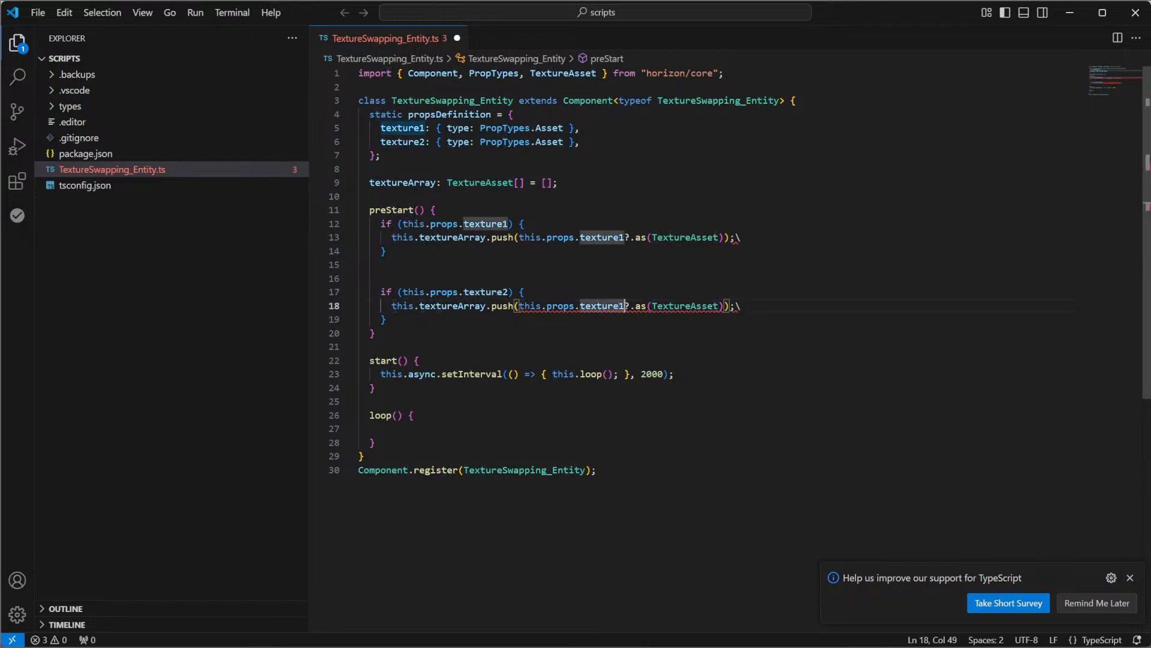
key("BackSpace")
type("2")
key("Escape")
Remove the optional-chaining question mark from the texture2 and texture1 push statements and save the script
key("Delete")
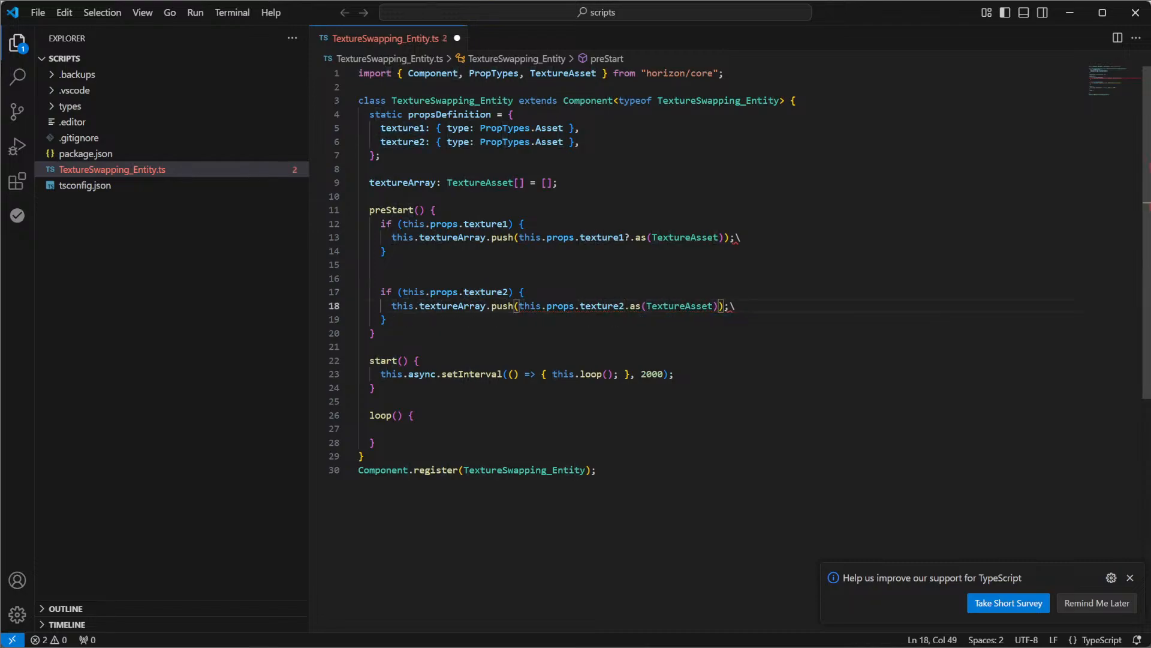
left_click(625, 238)
key("Delete")
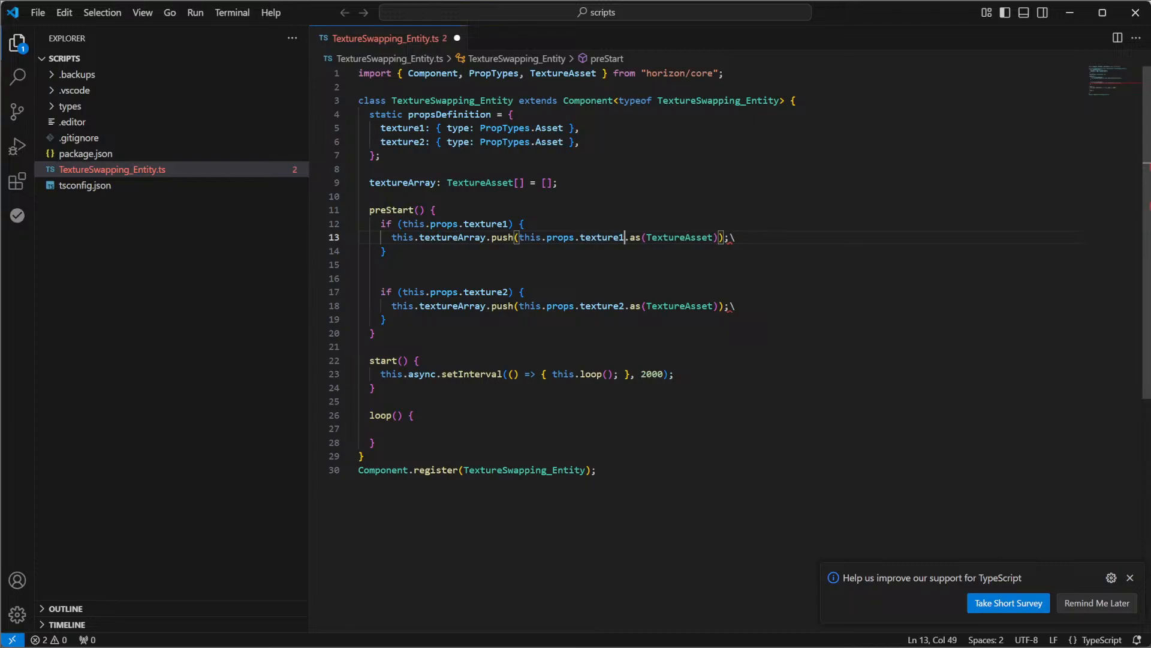
key("ctrl+s")
Delete the stray backslash after each of the two push statements and save the script
left_click(525, 224)
left_click(736, 238)
key("BackSpace")
left_click(736, 306)
key("BackSpace")
key("ctrl+s")
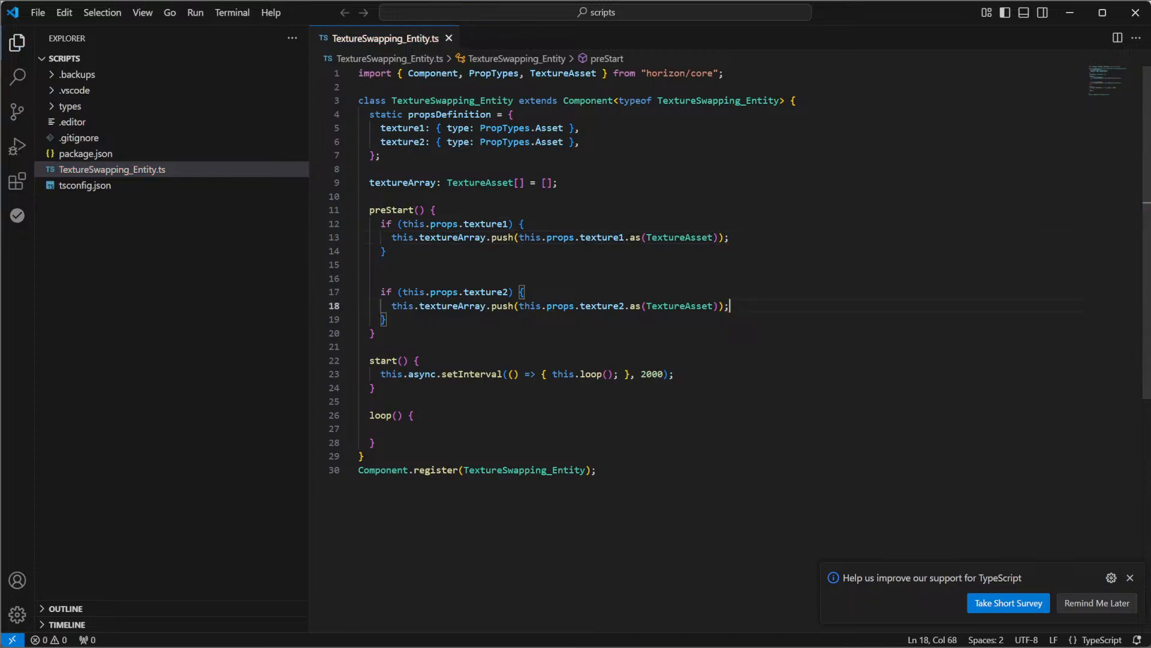
Switch to the Horizon Worlds editor and save the generated garden skybox texture as an asset in the Skyboxes folder
key("alt+Tab")
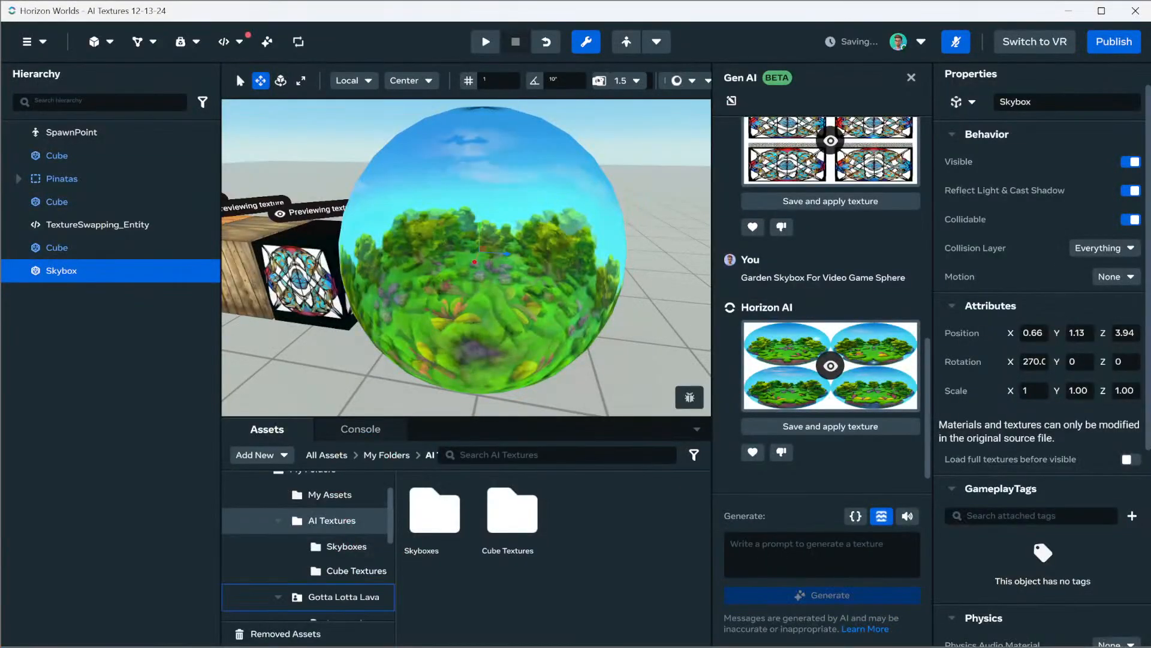
right_click_drag(455, 252, 611, 291)
key("w")
key("s")
key("d")
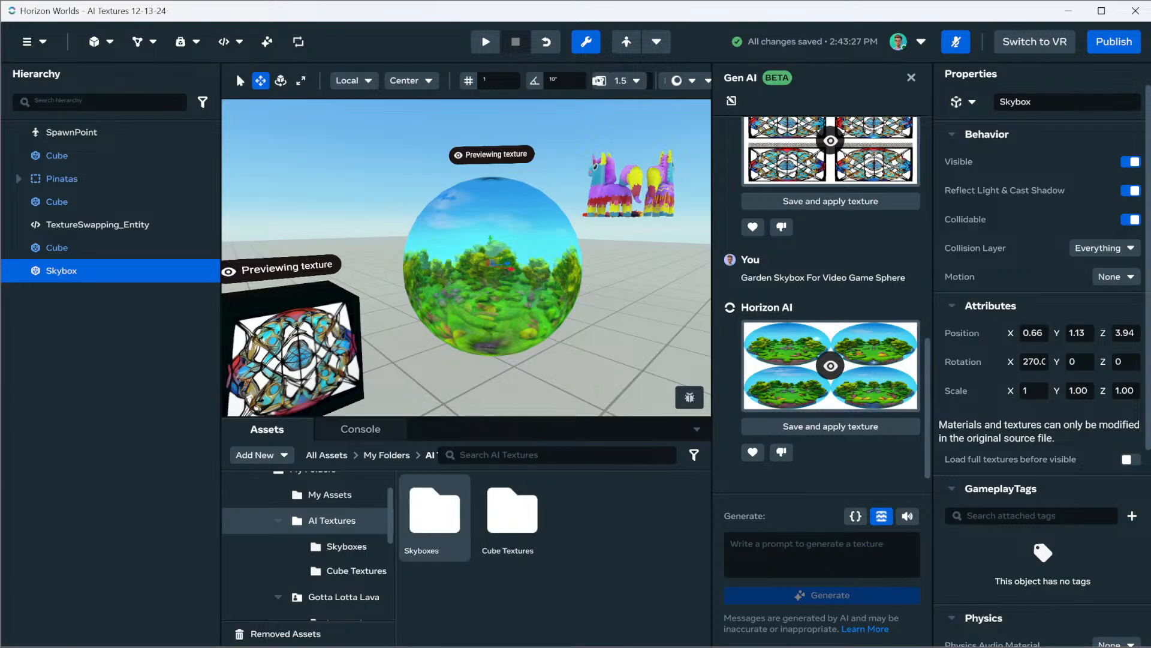
left_click(347, 547)
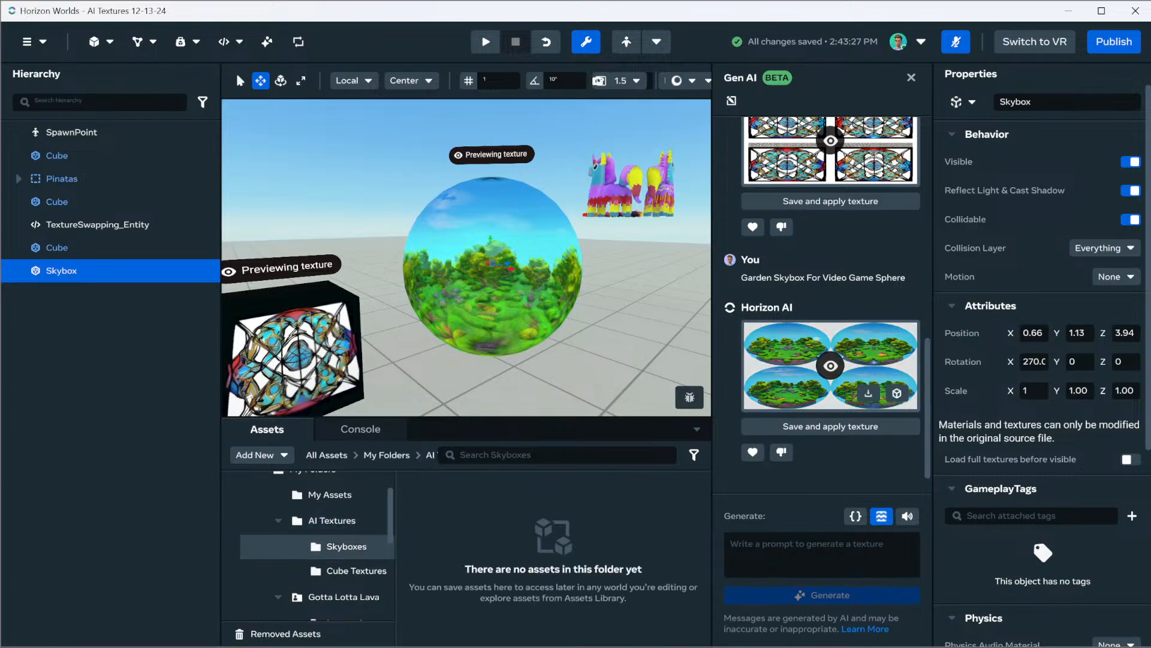
left_click(897, 392)
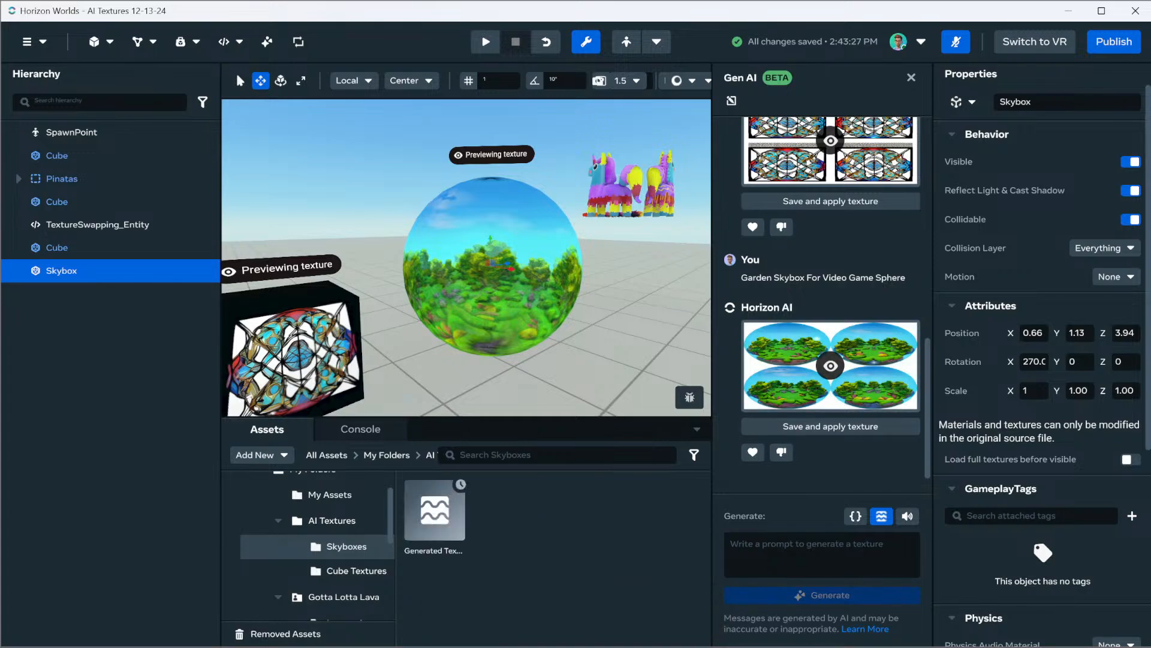
Generate a Gen AI texture from the prompt "City Skyline On The Water Skybox For Video Game Sphere"
left_click(821, 554)
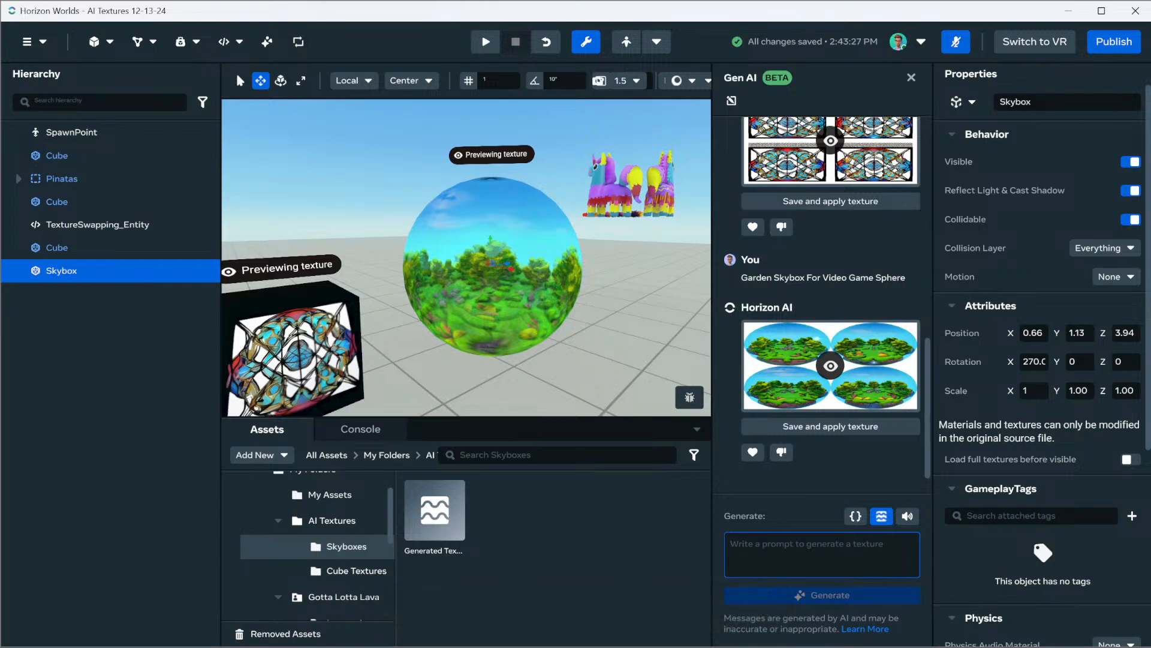
type("Cityt")
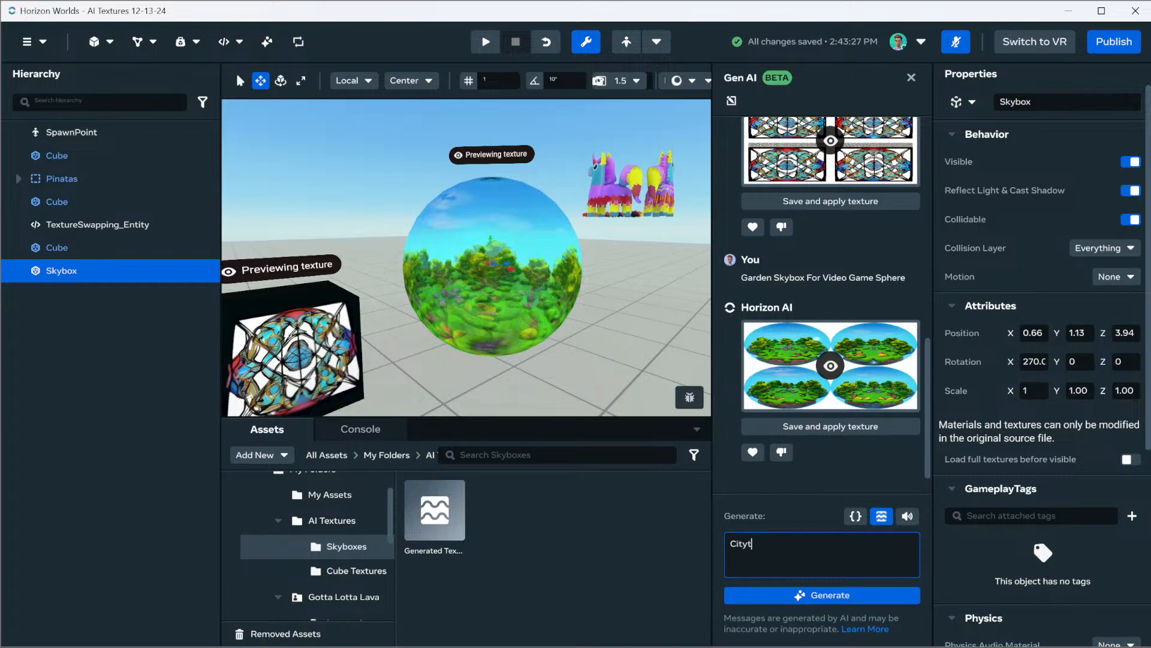
key("BackSpace")
type("Skyline On The Water Skyb")
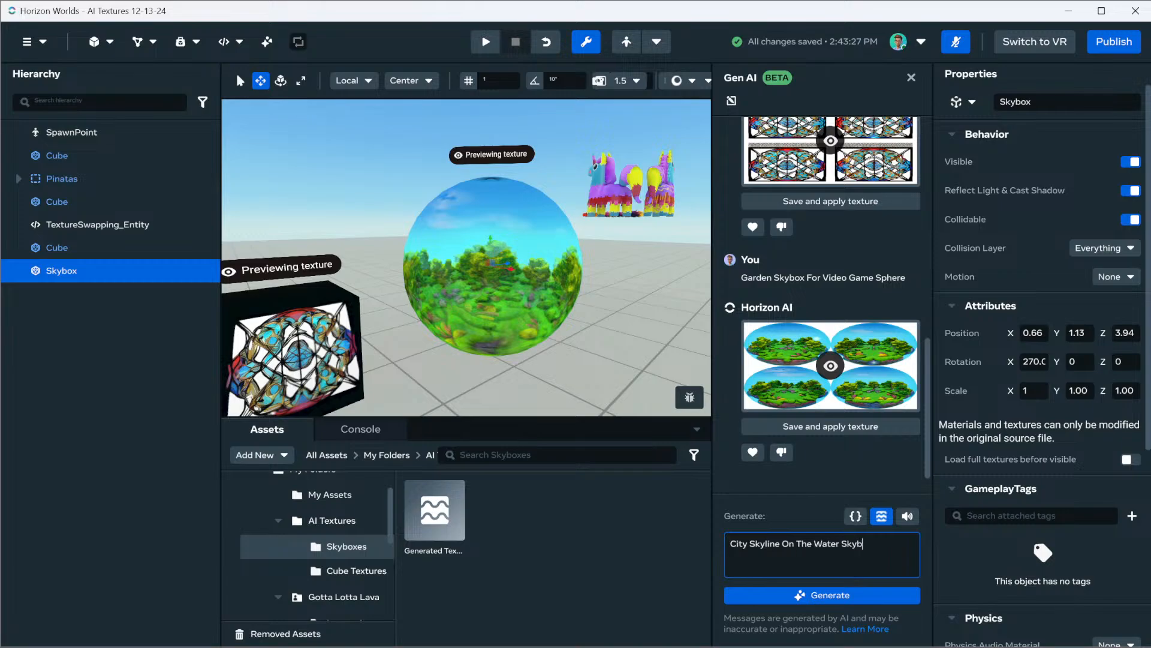
type("ox For Video Game Sphere")
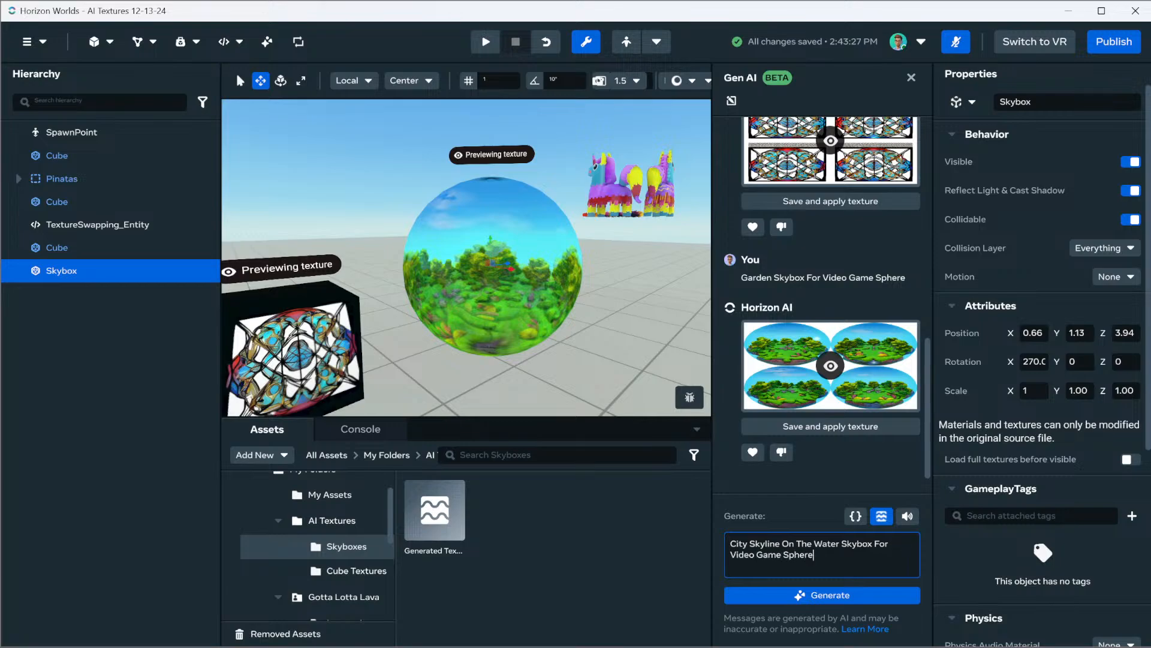
key("Return")
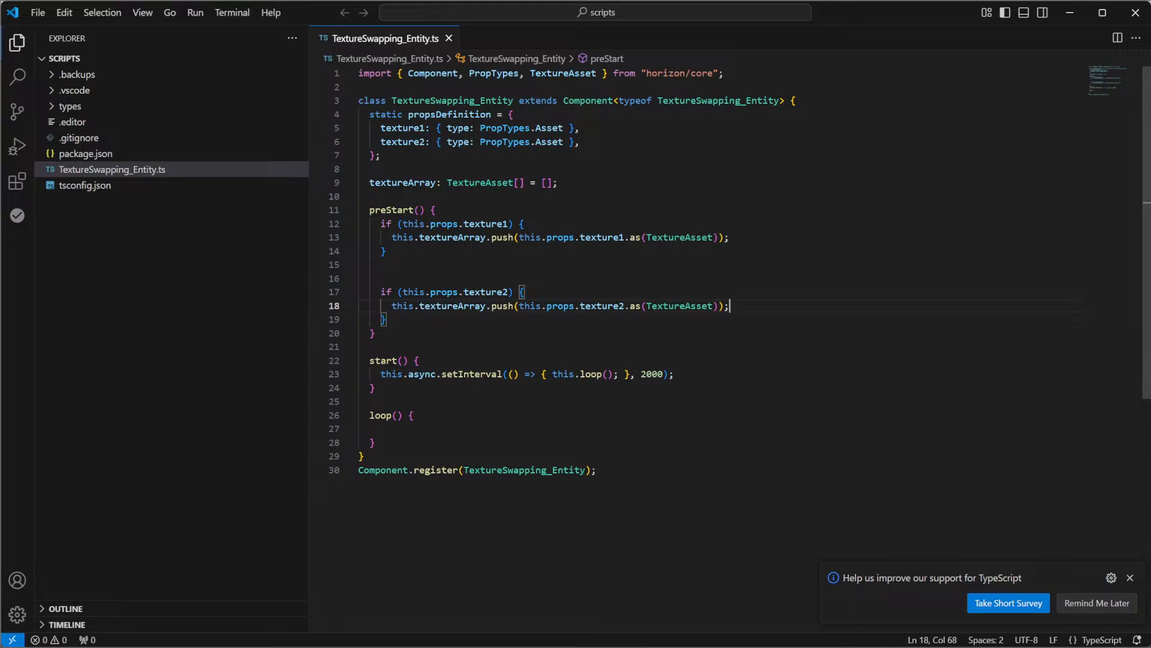
In VS Code, declare a class variable curIndex = 0; directly below the textureArray declaration
left_click(380, 429)
key("Tab")
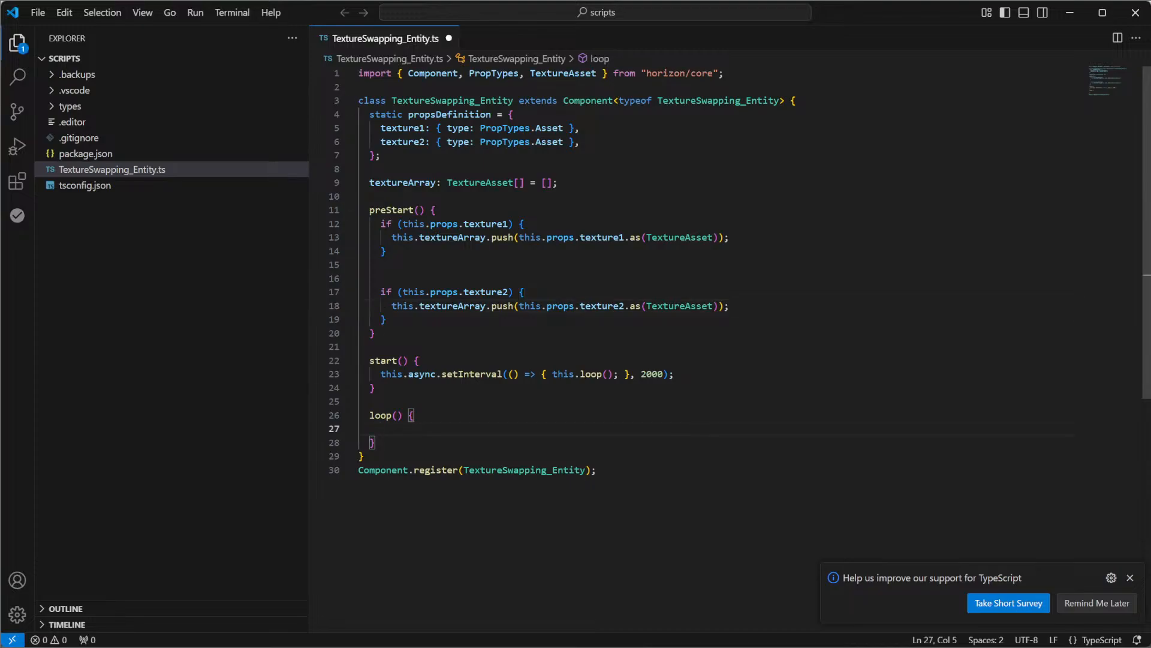
left_click(557, 183)
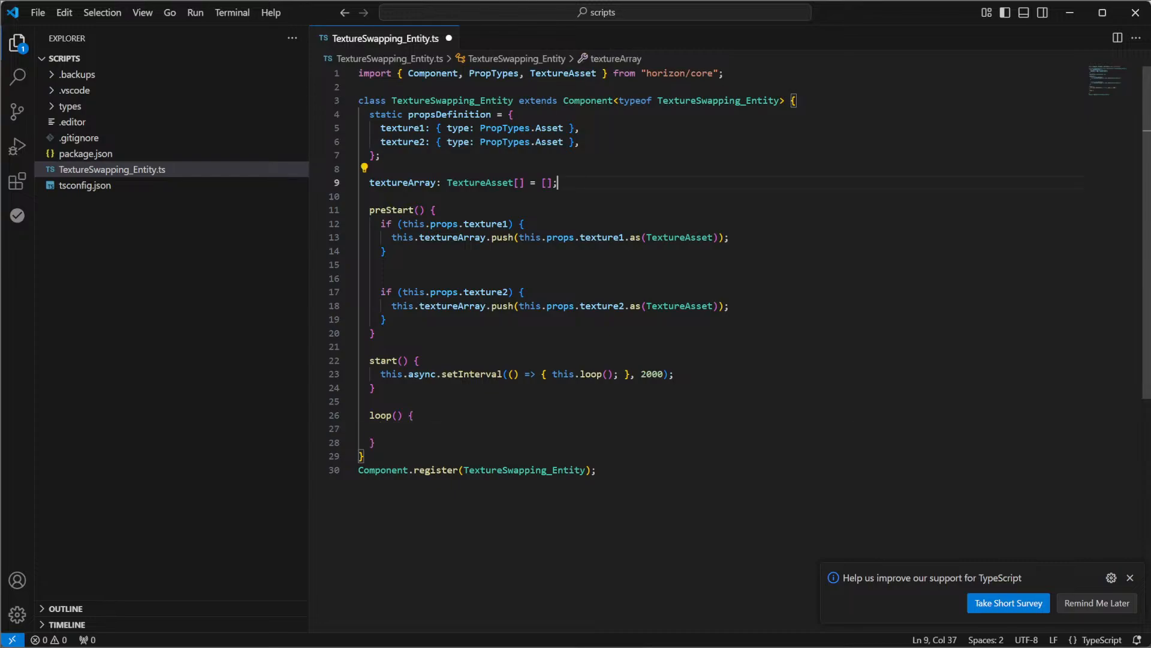
key("Return")
type("i")
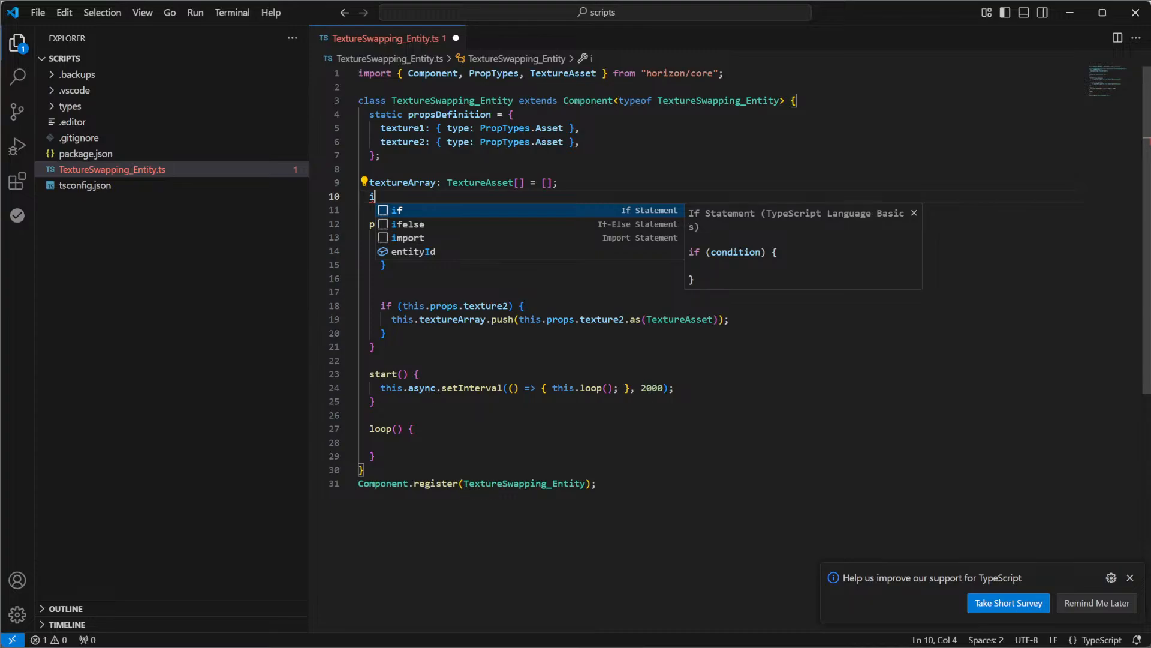
key("BackSpace")
type("curIndex")
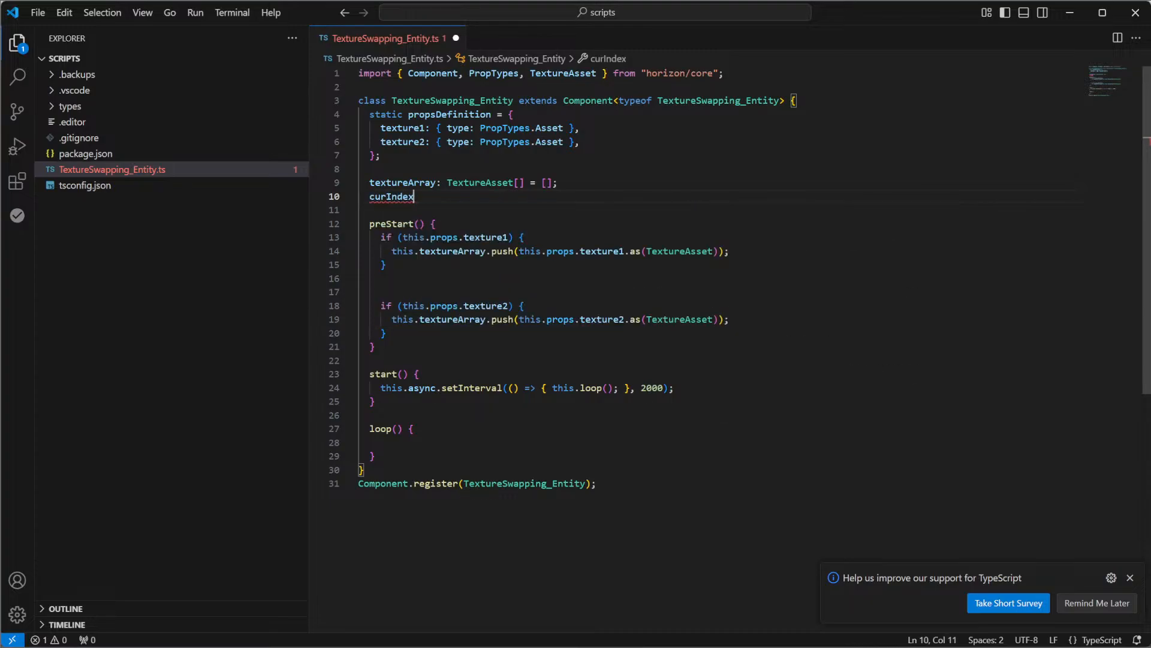
type(" = 0;")
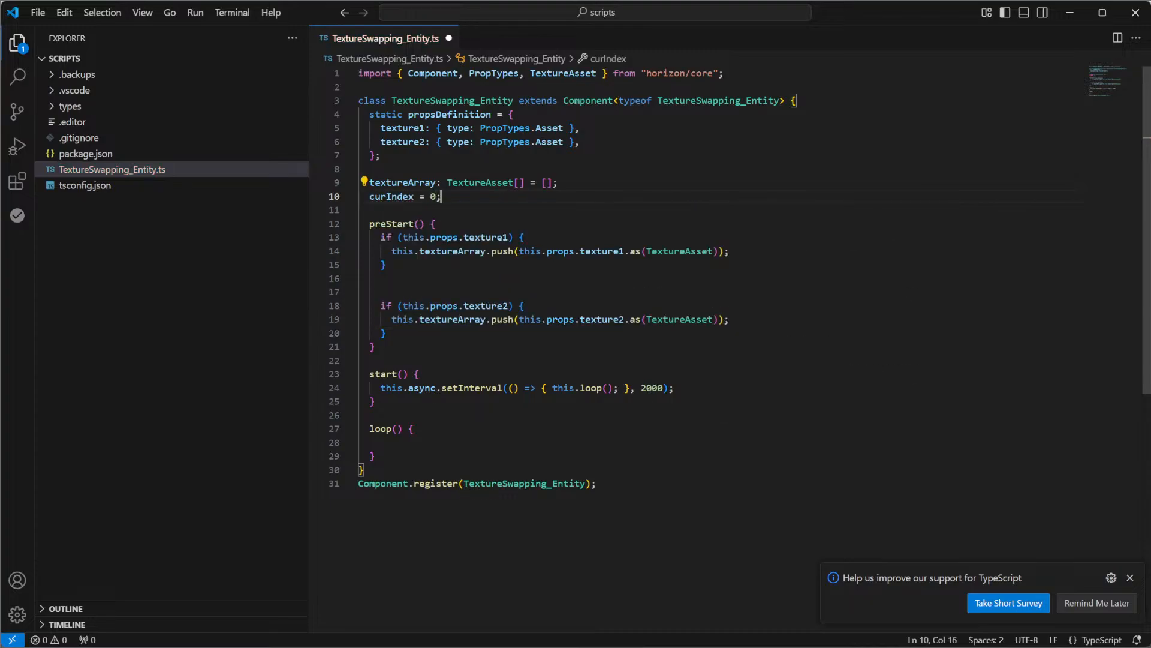
Add the statement this.curIndex++; as the first line of the loop() body
left_click(380, 442)
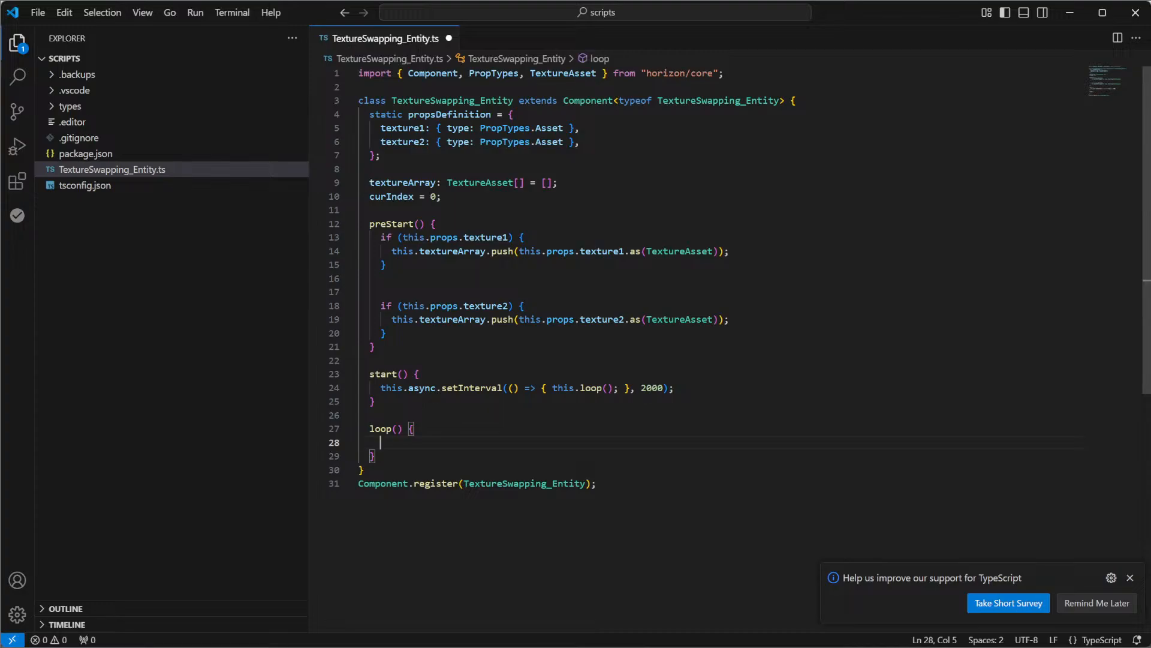
type("this.curIndex")
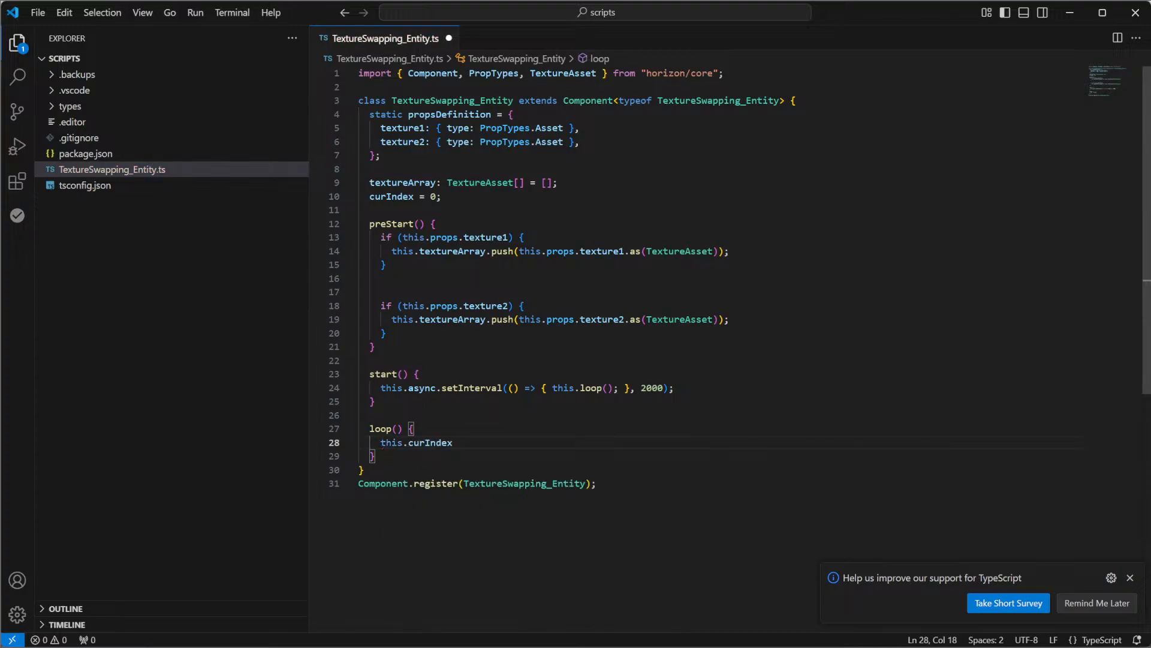
type("++;")
key("Return")
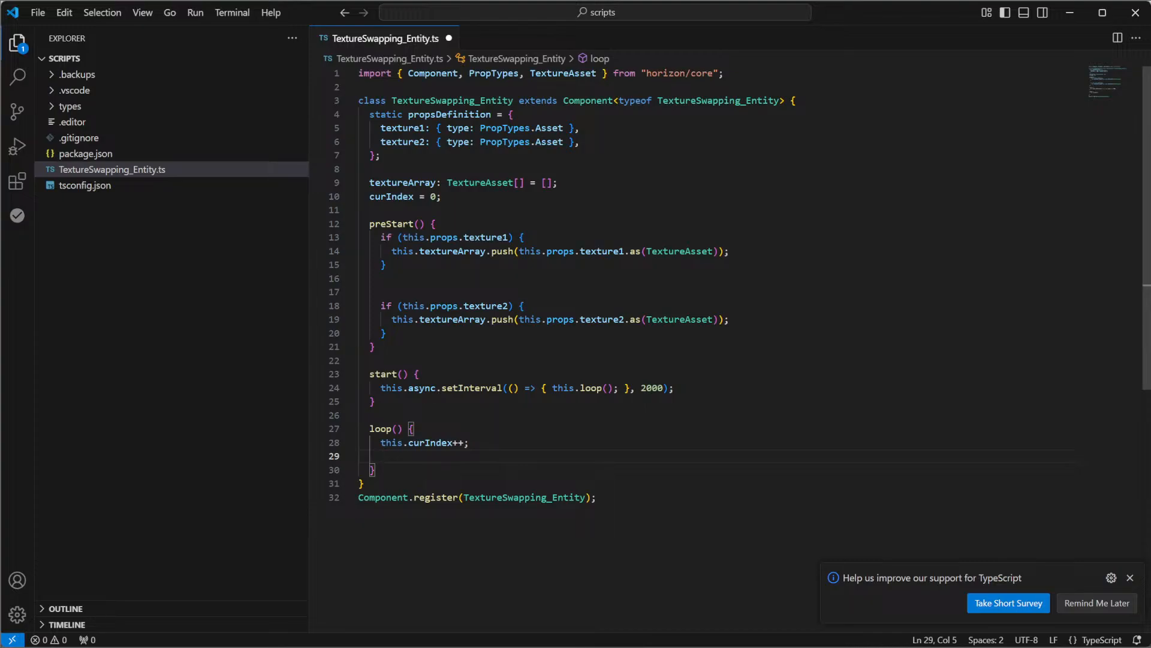
Below the increment in loop(), add this.curIndex = this.curIndex % this.textureArray.length;
type("this.curIndex")
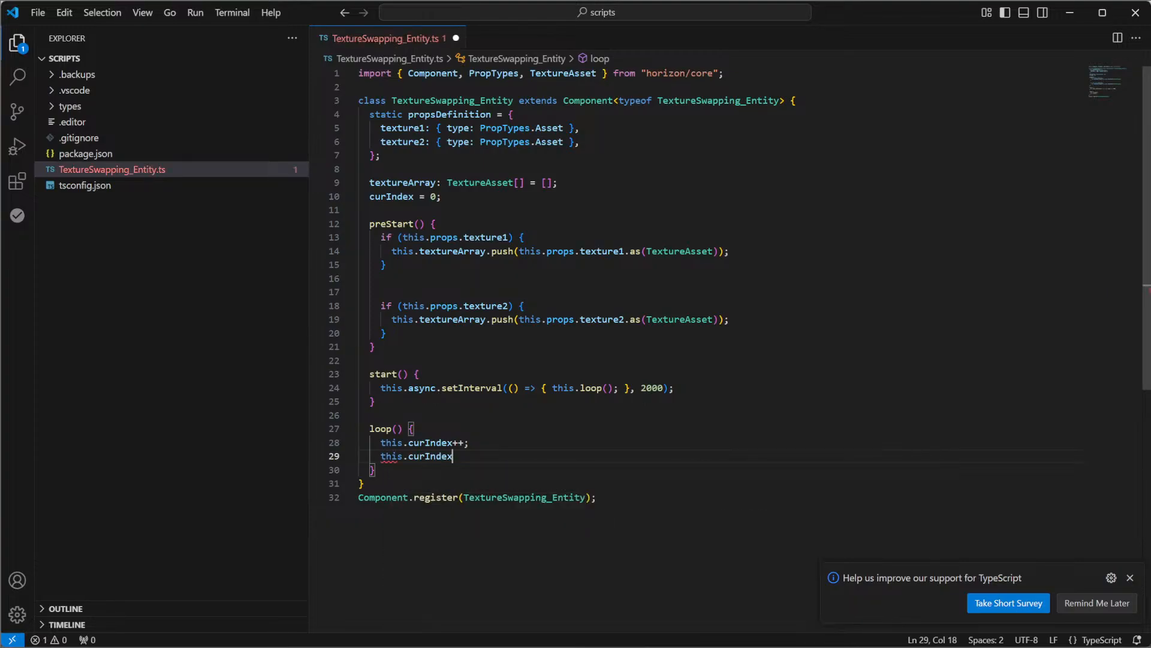
type(" = this.curIndex")
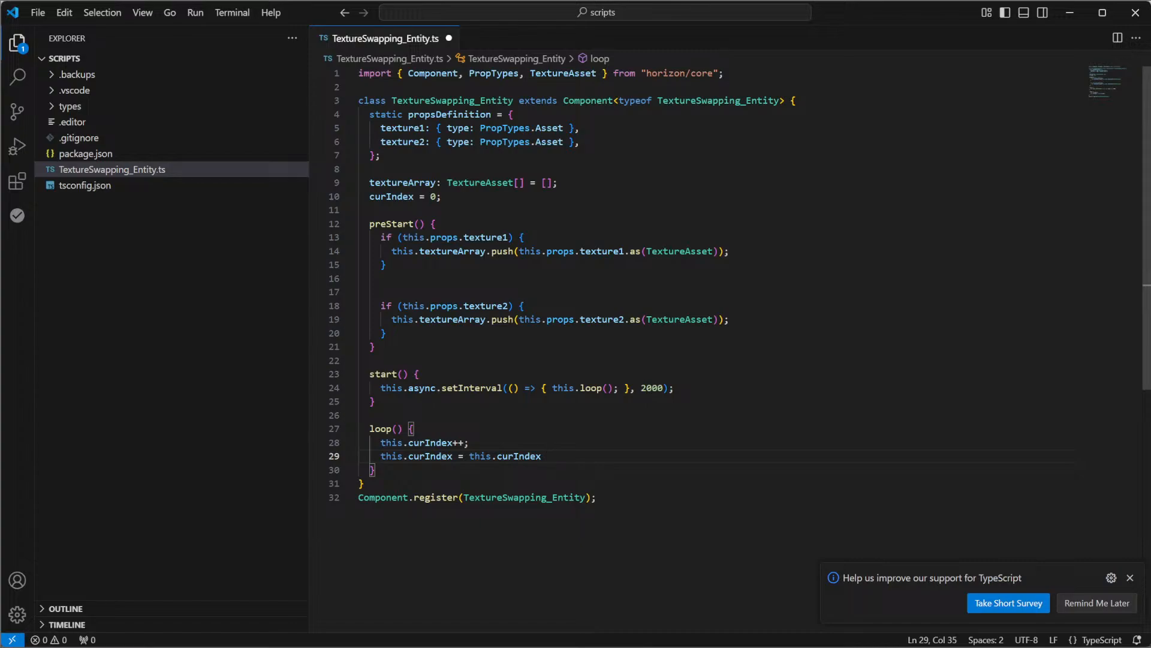
type(" %")
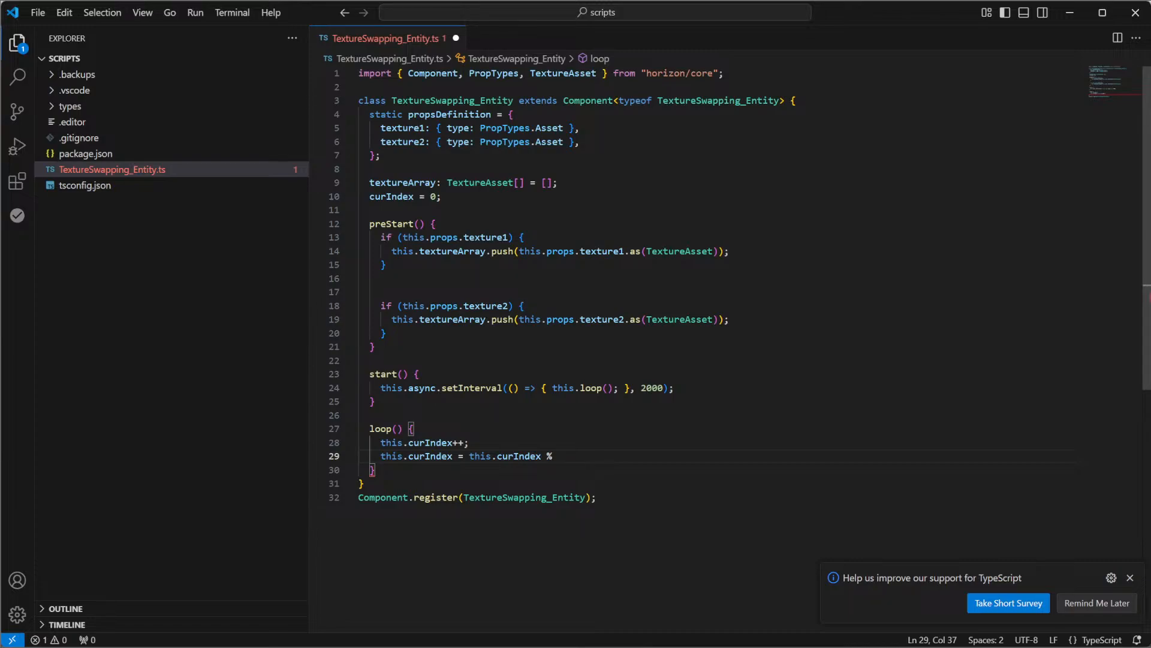
type("this.textureArray.l")
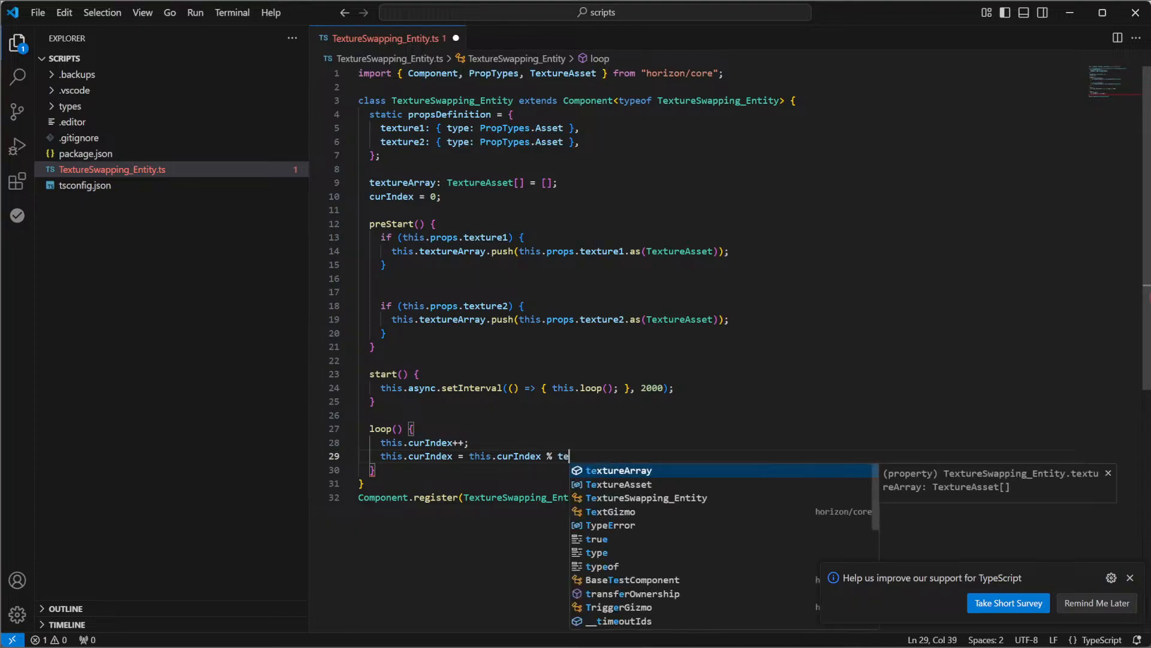
type("ength;")
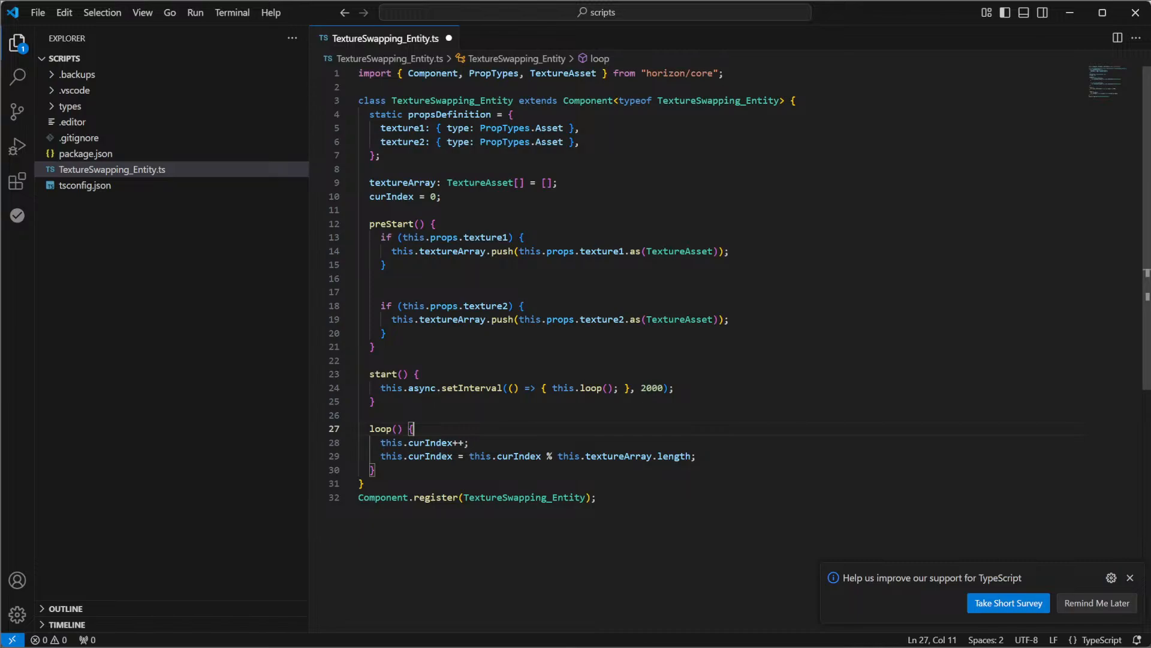
key("Return")
key("Return")
key("BackSpace")
key("BackSpace")
key("BackSpace")
key("BackSpace")
Insert a blank line and a new statement line after the curIndex modulo statement in loop()
left_click(697, 456)
key("Return")
key("Return")
key("Return")
key("BackSpace")
key("BackSpace")
key("BackSpace")
key("BackSpace")
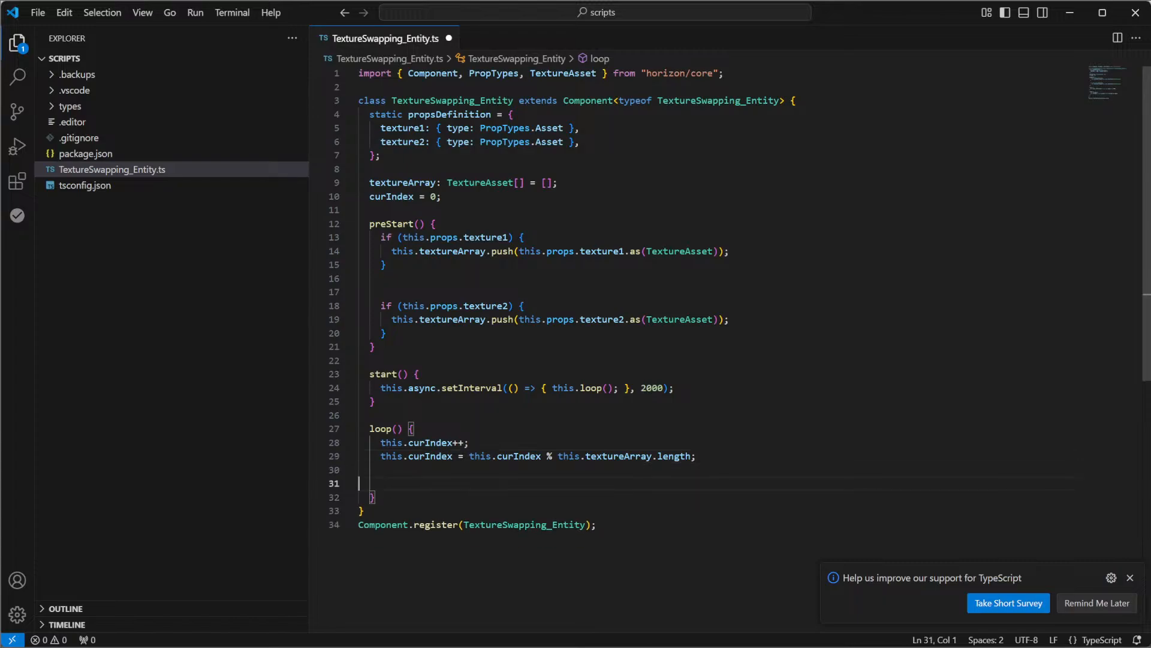
key("Return")
In the new statement line of loop(), cast the entity to a mesh with this.entity.as(MeshEntity)
type("this.entity.,")
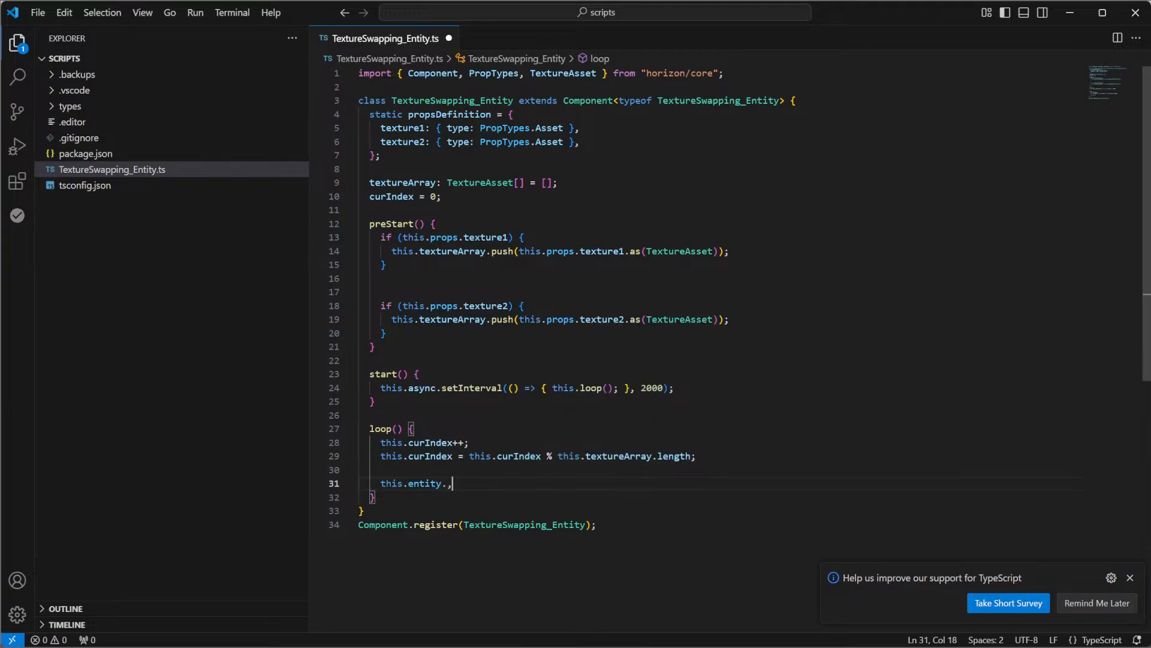
key("BackSpace")
type("as(")
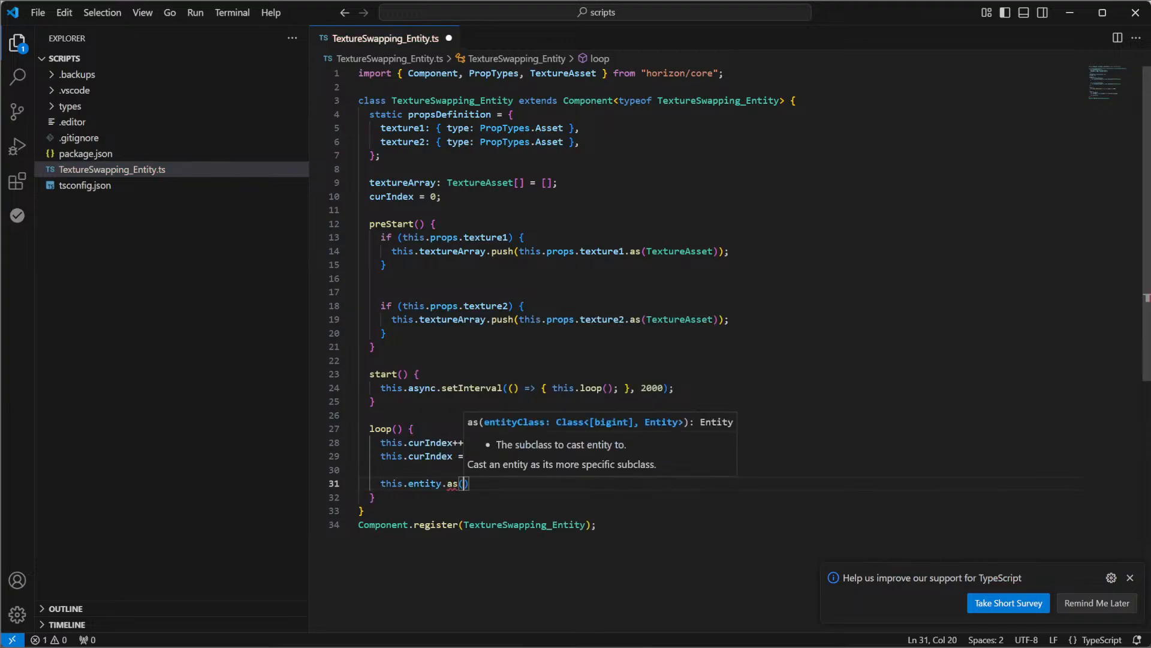
type("MeshEntity)")
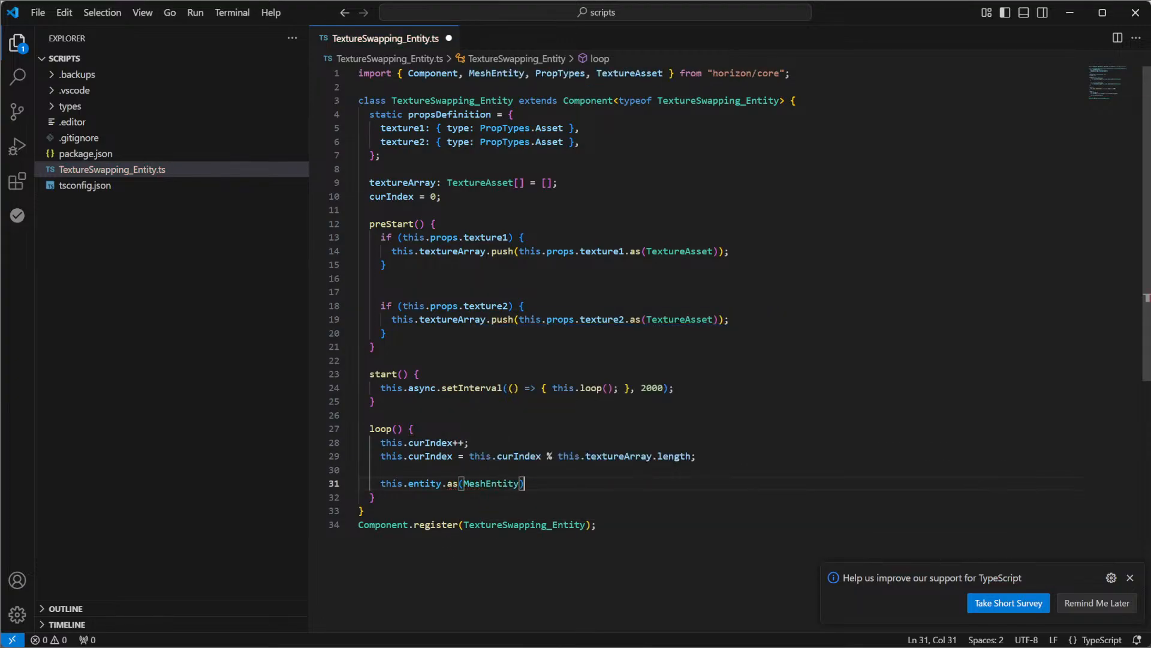
type(".te")
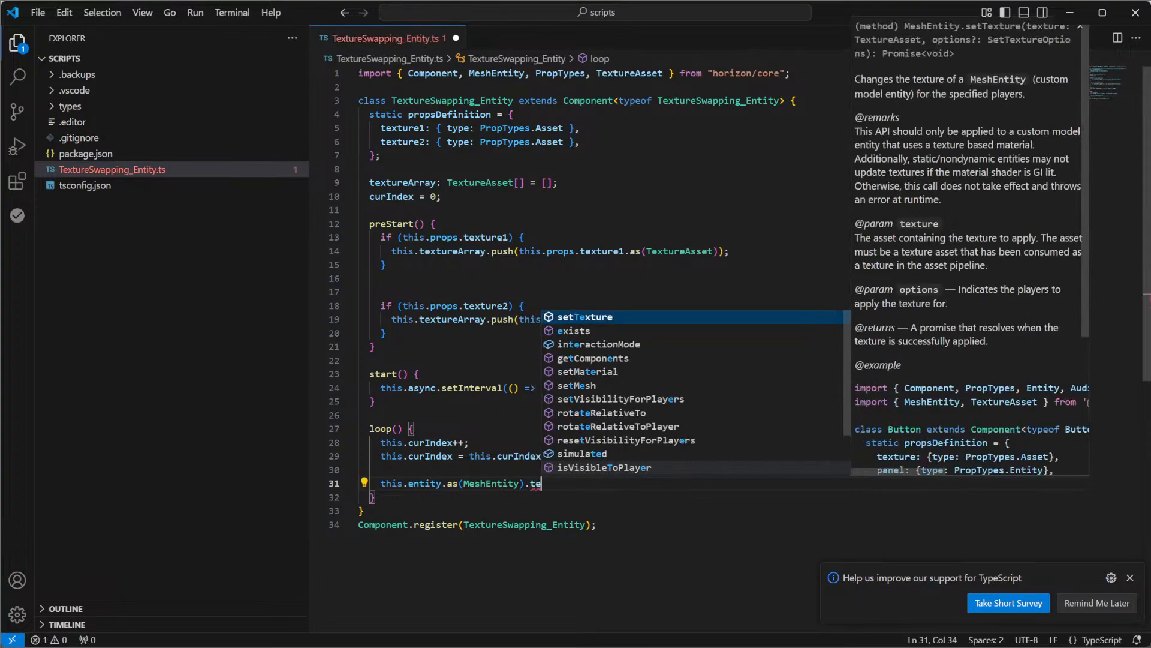
Complete the MeshEntity statement with .setTexture(this.textureArray[this.curIndex]); and save the script
key("Tab")
type("(")
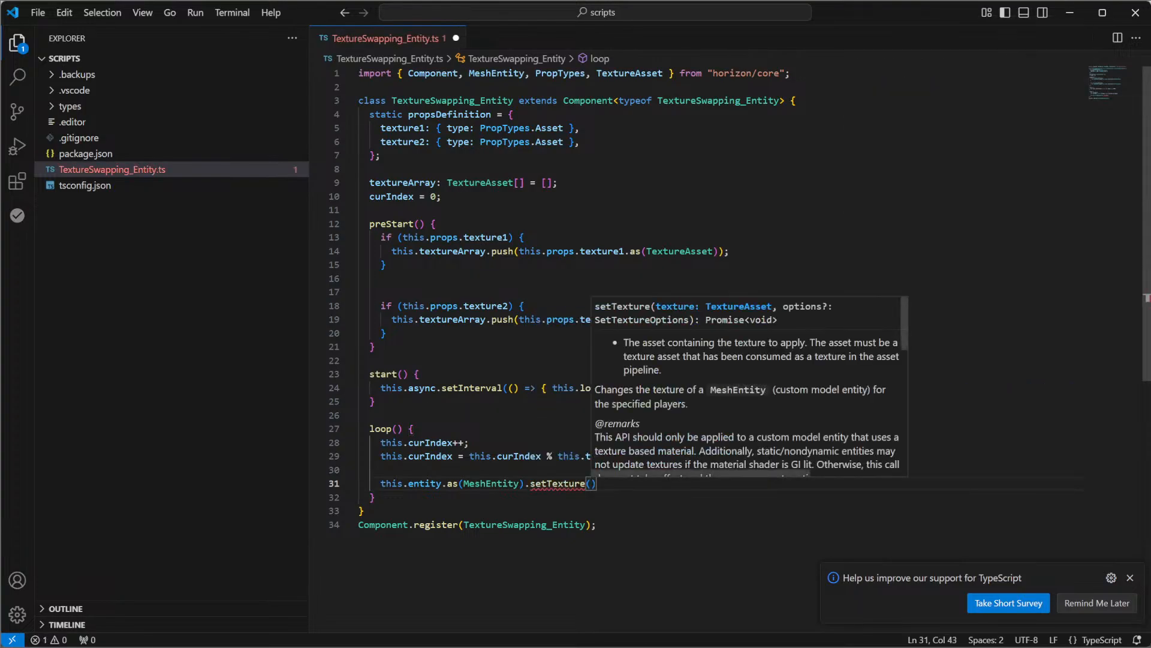
type("this.textureArray")
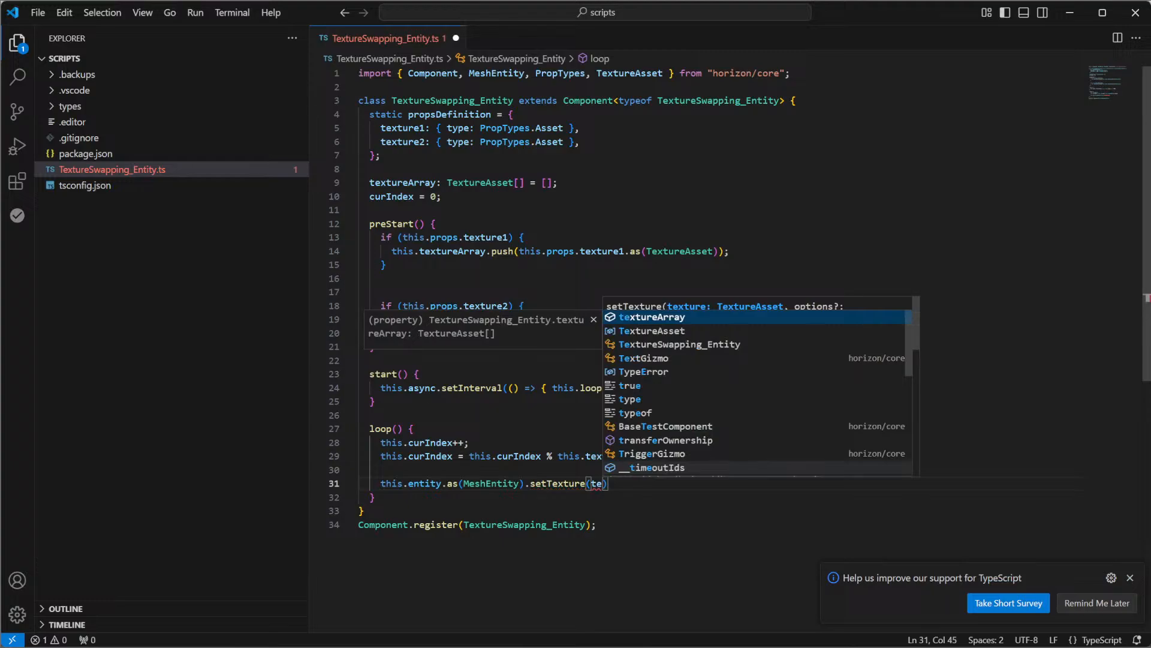
type("[")
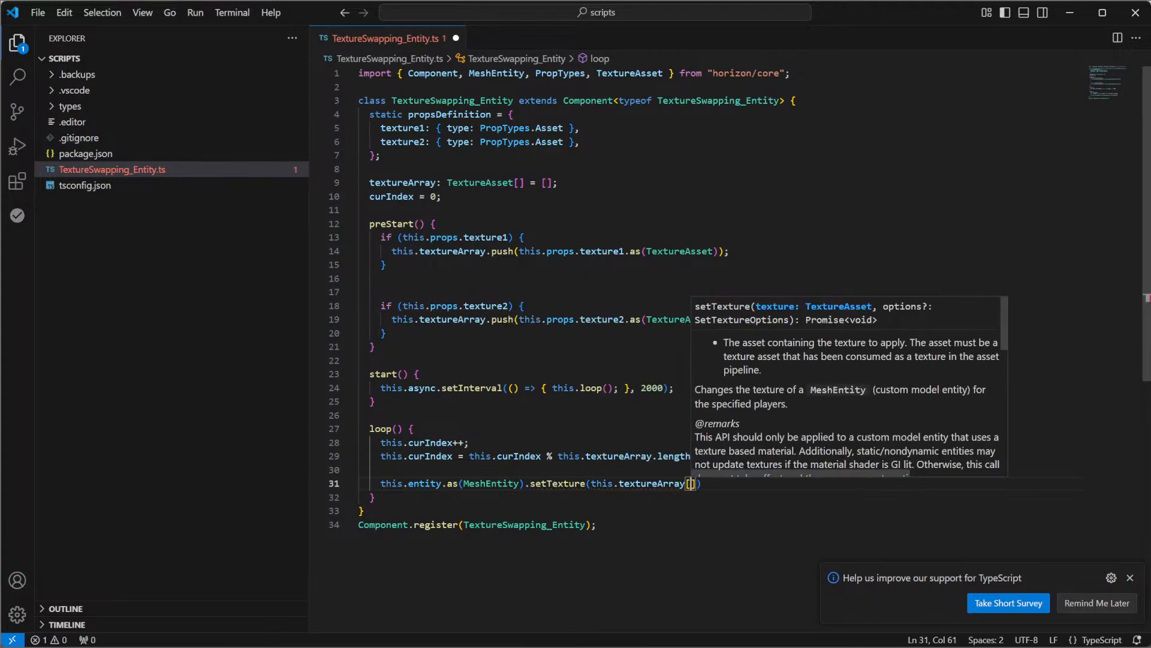
type("this.curIndex]")
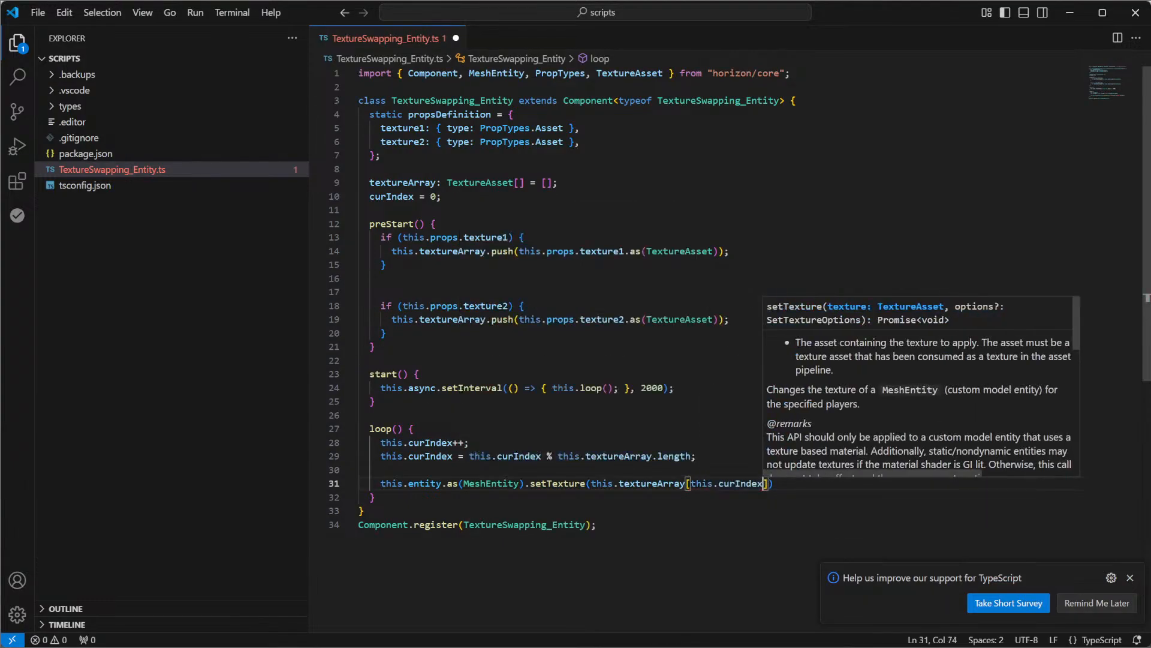
type(")")
key("End")
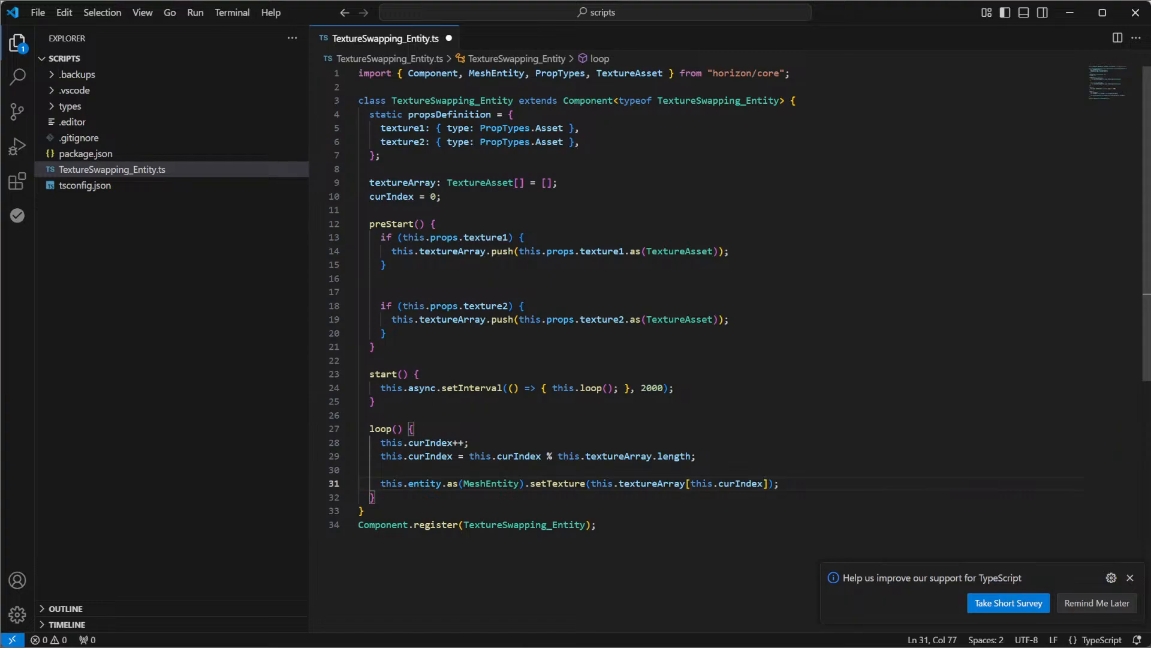
key("ctrl+s")
In Horizon Worlds, attach TextureSwapping_Entity to the cube at the spawn point and assign the two Cube Textures assets as texture1 and texture2
scroll(698, 347, "down", 1)
scroll(698, 347, "up", 1)
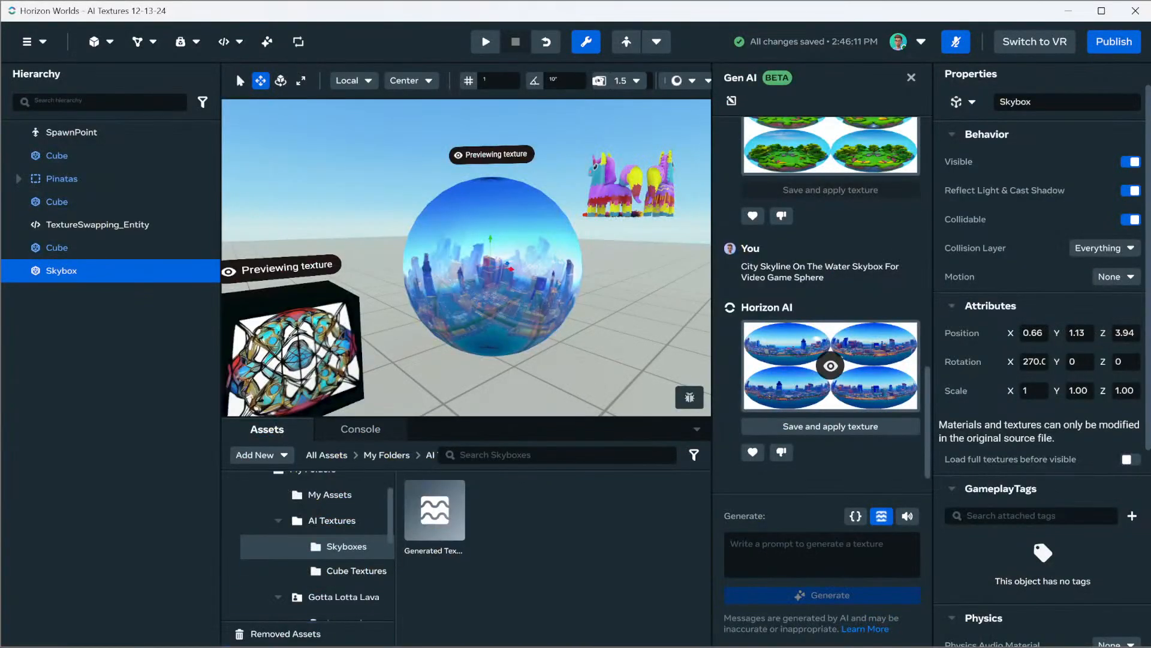
right_click_drag(467, 258, 330, 286)
right_click_drag(407, 282, 347, 274)
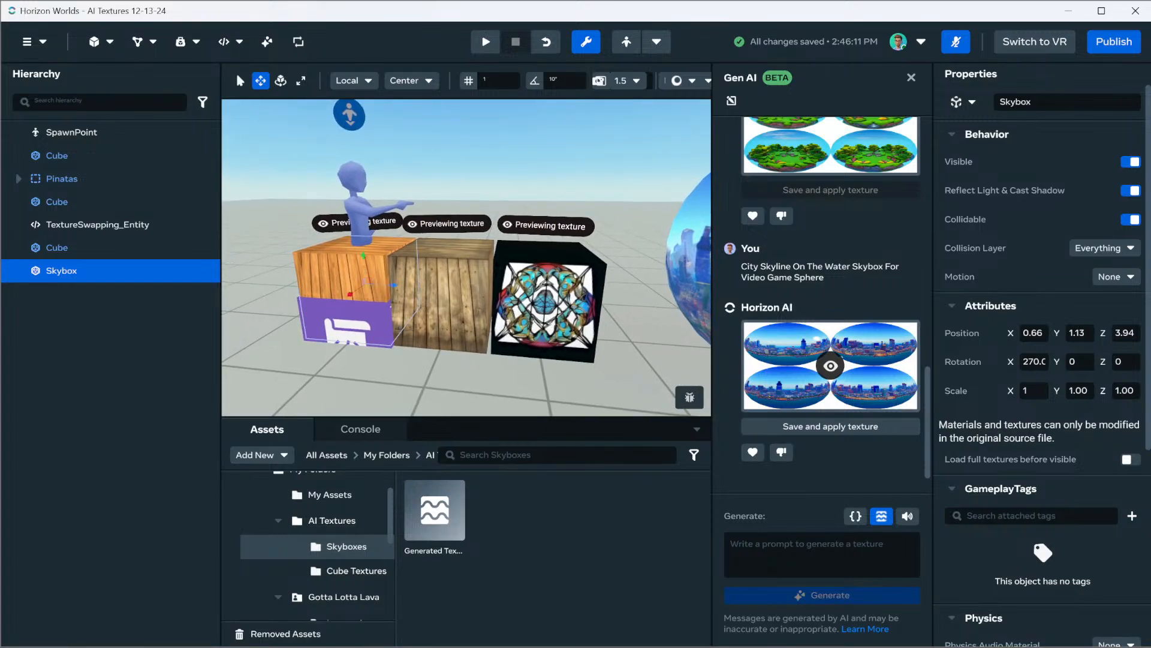
left_click(347, 274)
left_click(354, 571)
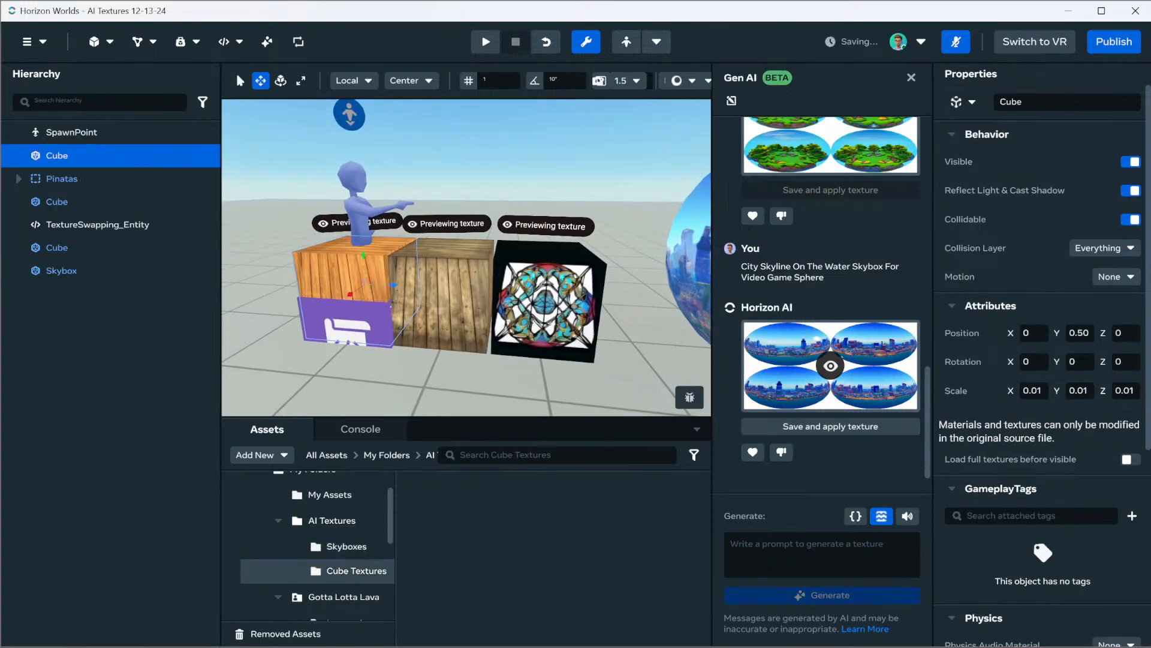
scroll(1043, 372, "down", 5)
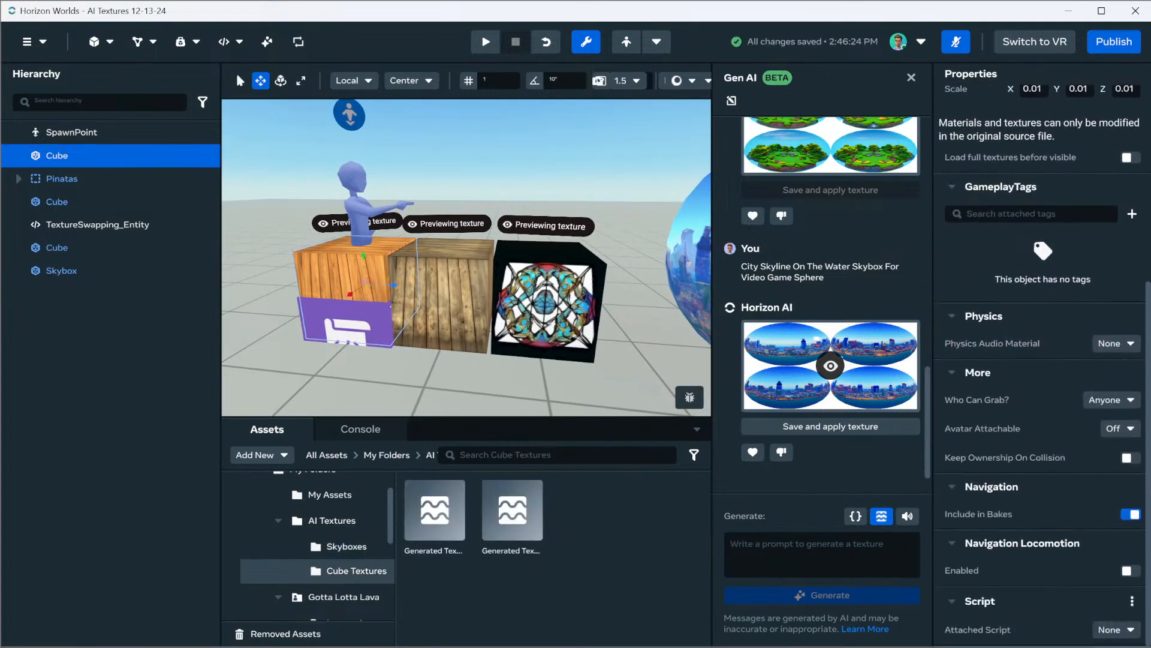
left_click(1116, 630)
left_click(1025, 607)
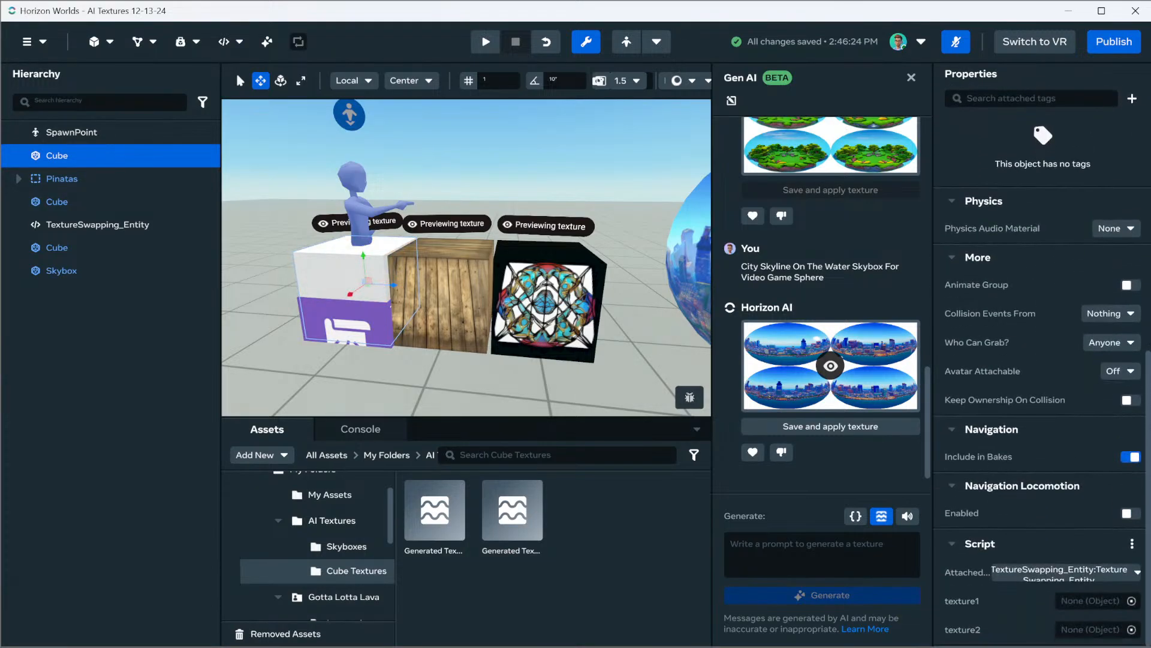
left_click_drag(435, 510, 1080, 601)
left_click_drag(512, 509, 1086, 630)
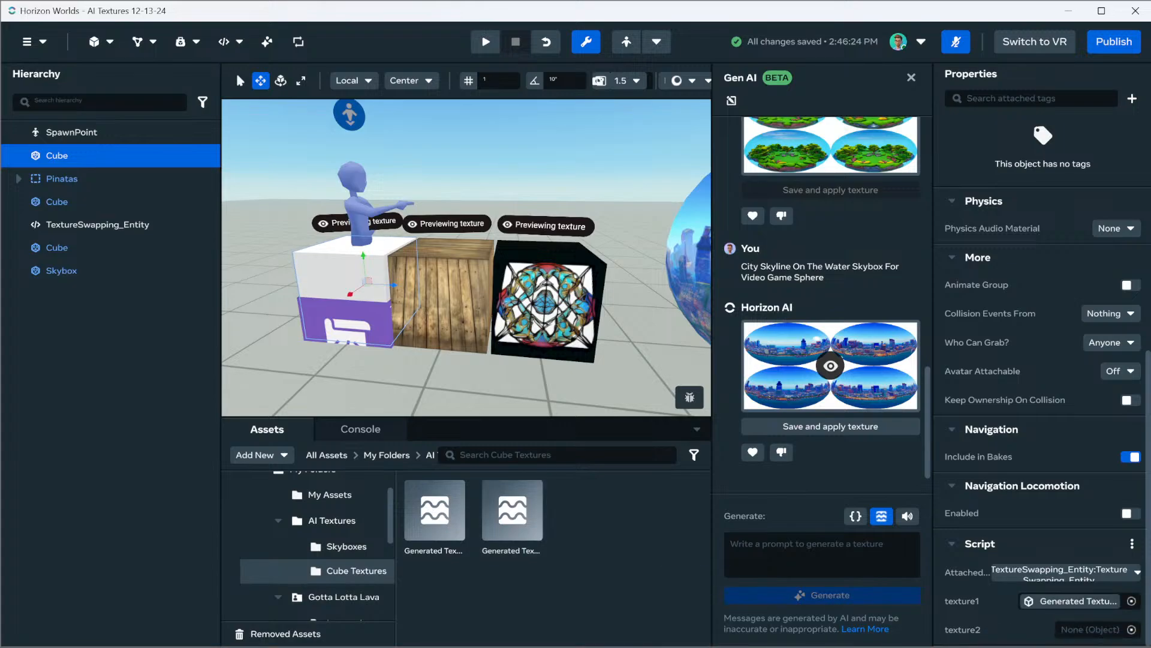
Delete the two cubes without the script and move the remaining cube along Z to about 1.92
left_click(435, 284)
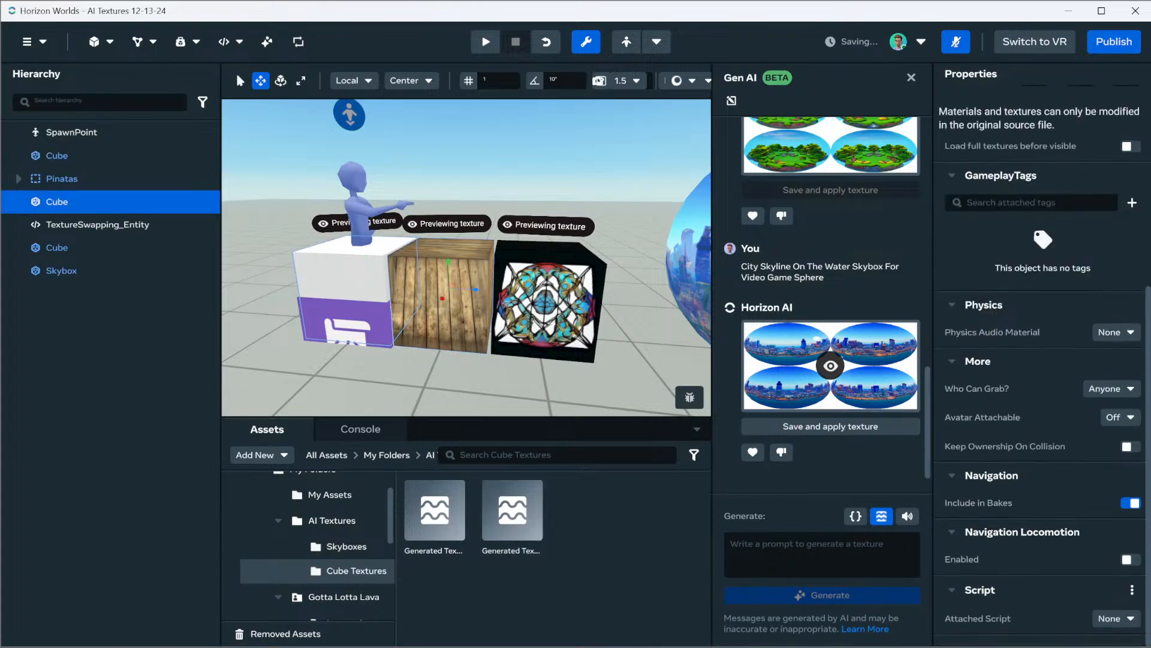
key("Delete")
left_click(549, 299)
key("Delete")
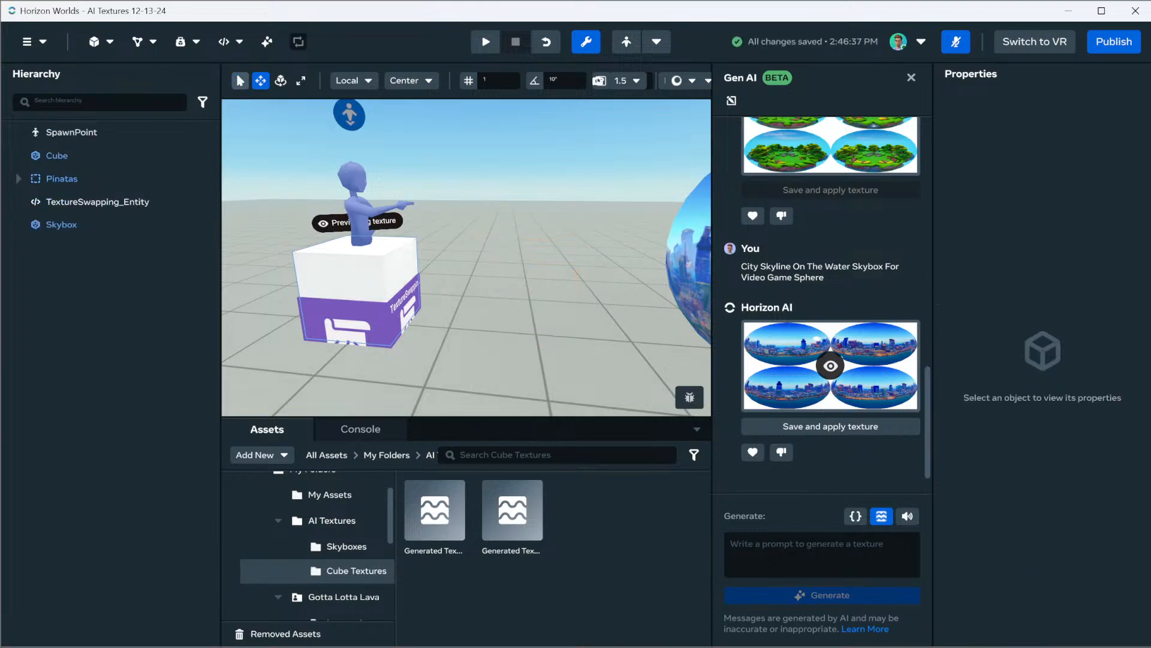
left_click(360, 277)
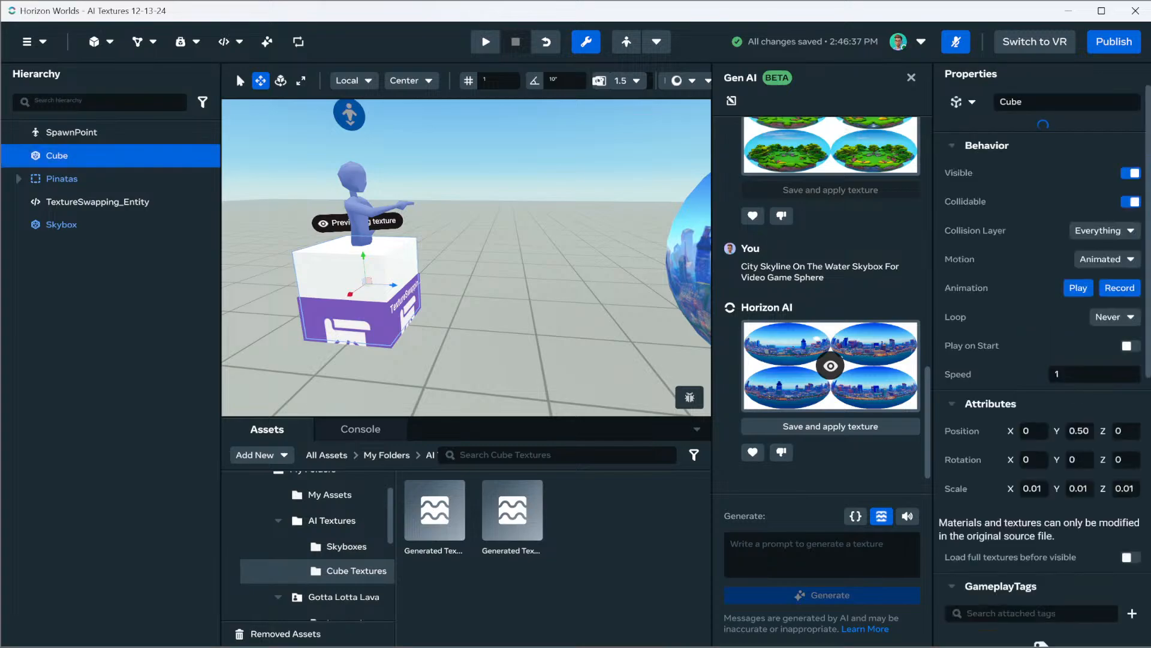
left_click_drag(393, 285, 560, 294)
Run the world and preview it from a spot beside the cube to check the texture swapping
left_click(486, 42)
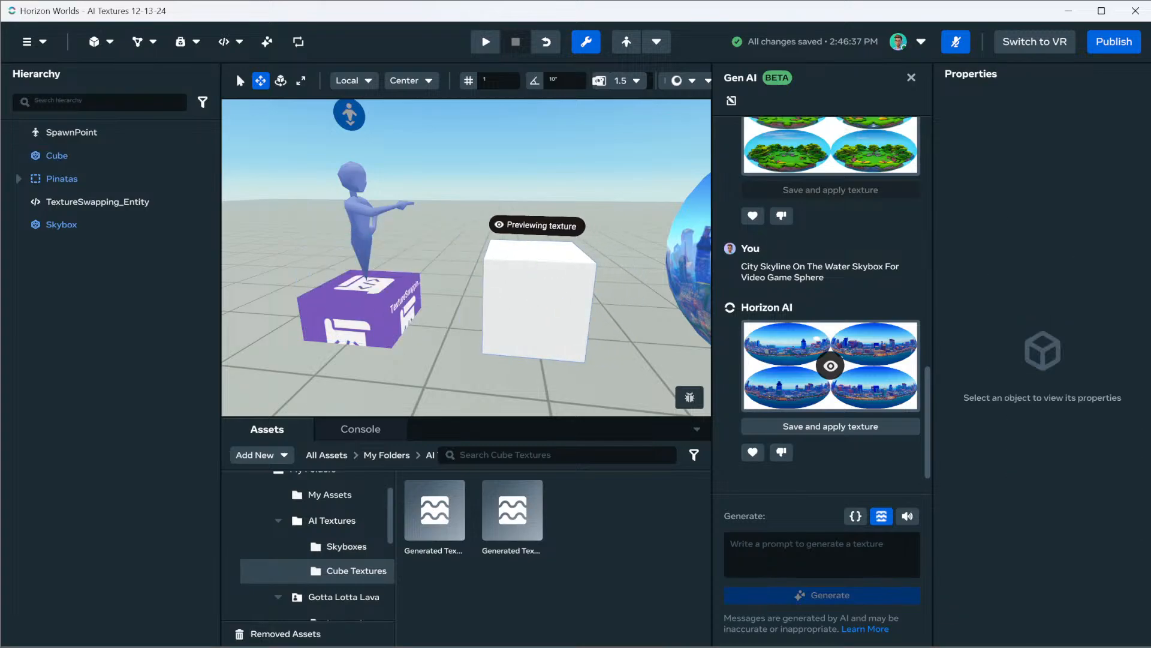
right_click_drag(466, 258, 600, 276)
right_click_drag(442, 316, 431, 318)
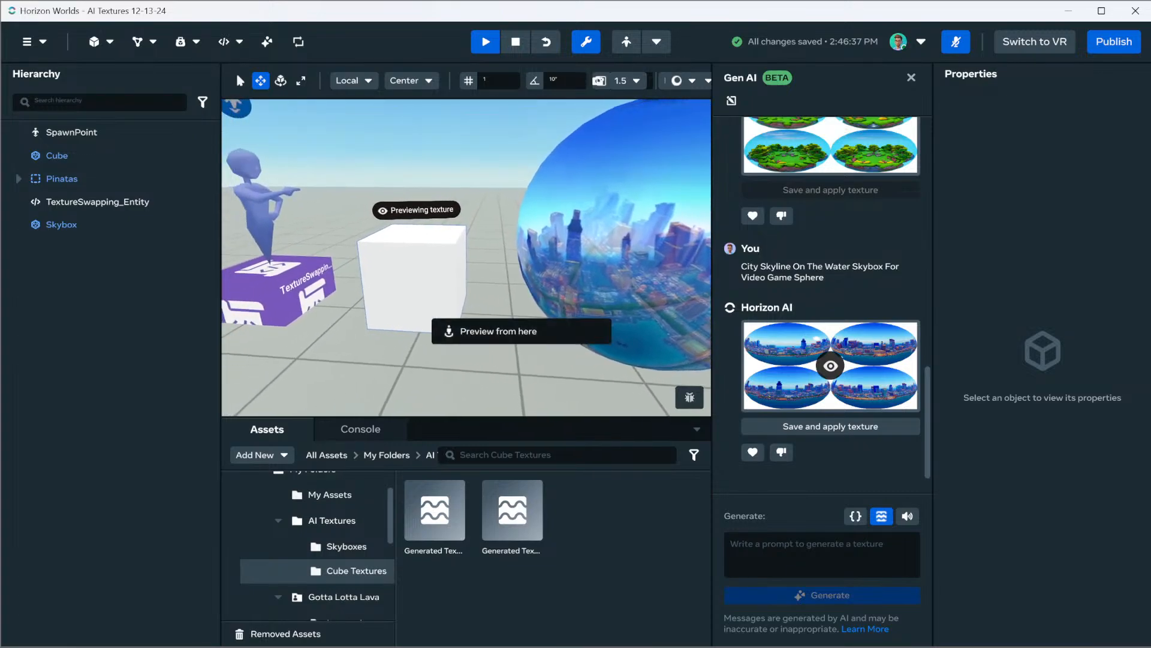
left_click(479, 331)
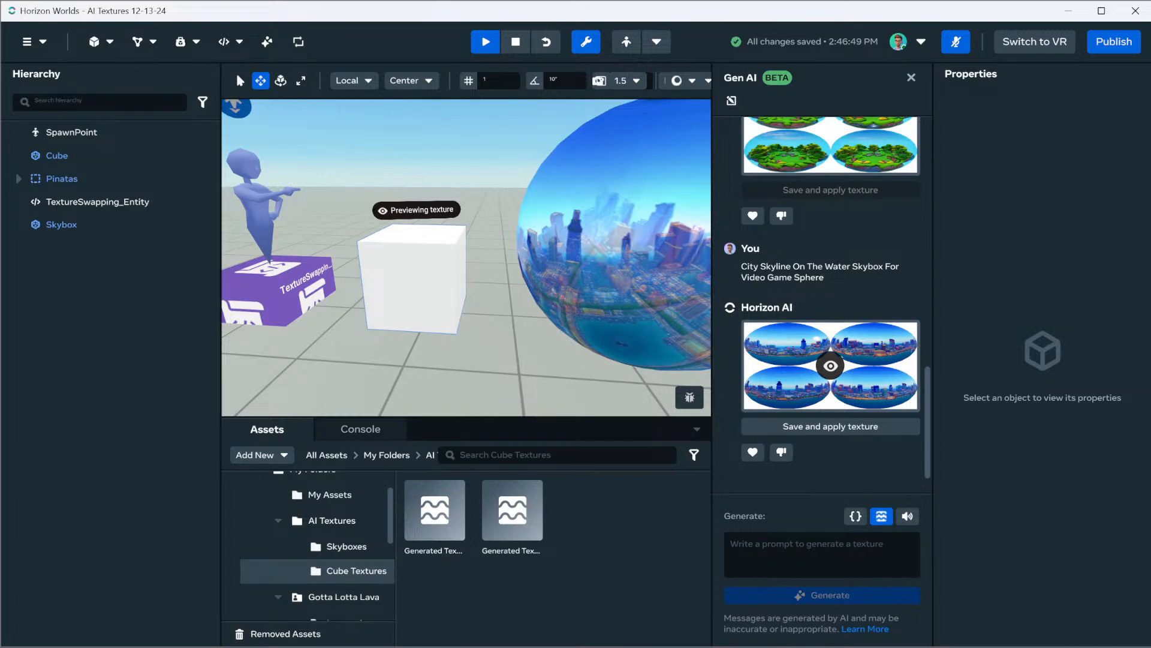
left_click(414, 281)
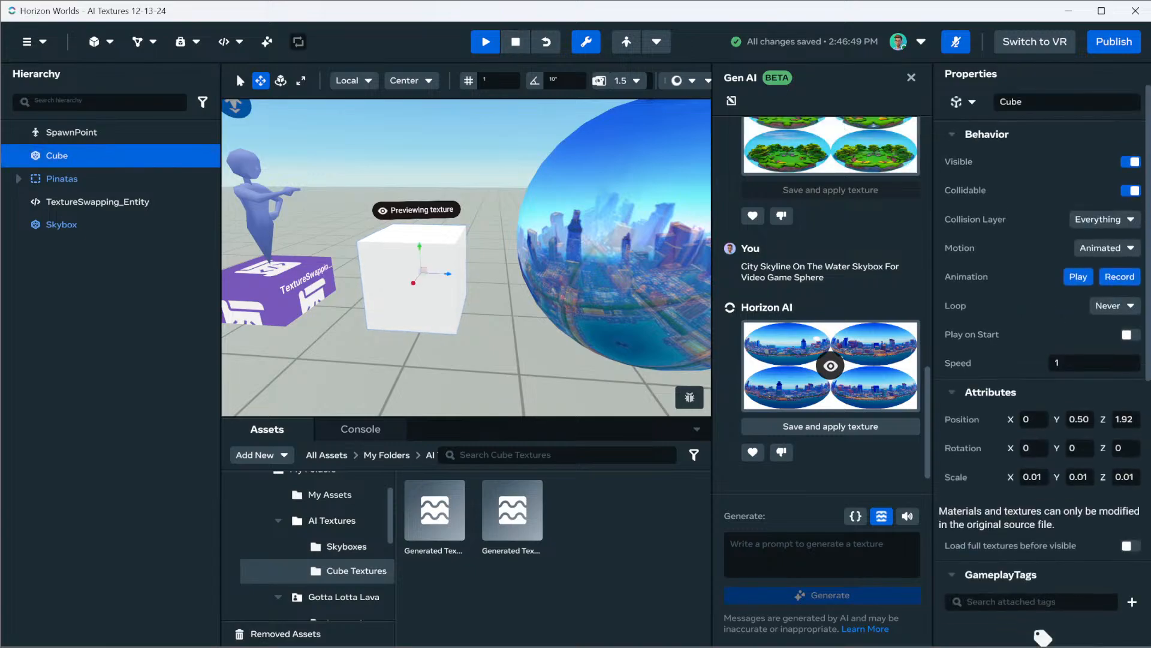
Select the Skybox sphere and save the generated city skyline texture as an asset in the Skyboxes folder
left_click(606, 240)
right_click_drag(606, 239, 339, 232)
key("w")
key("s")
key("s")
key("s")
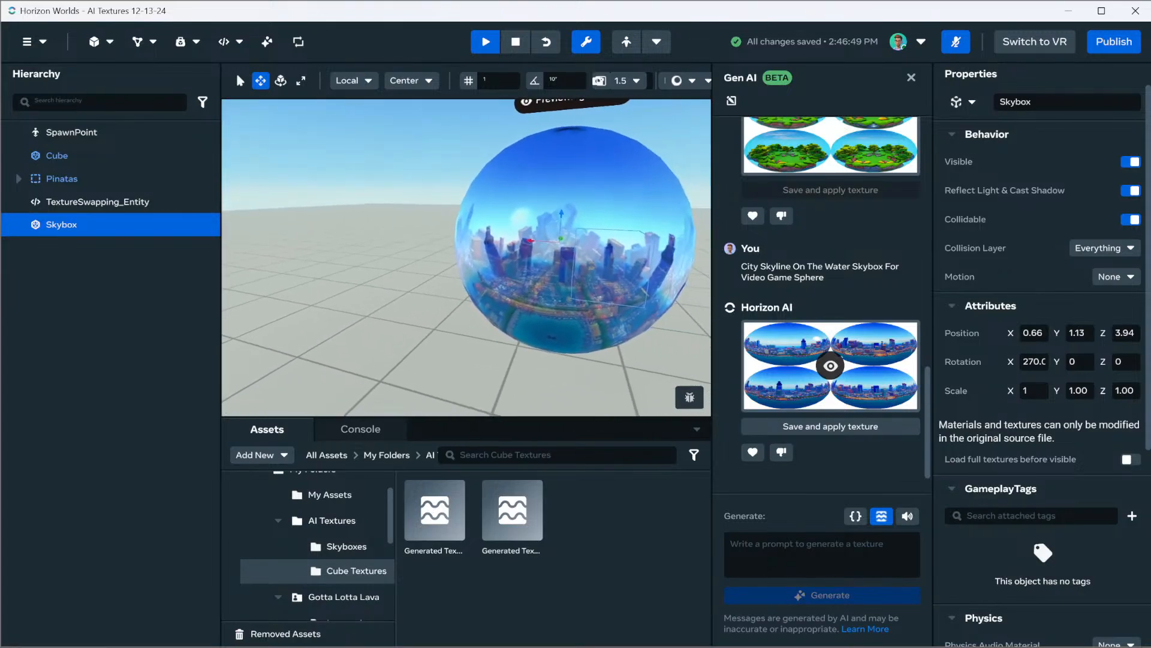
left_click(347, 546)
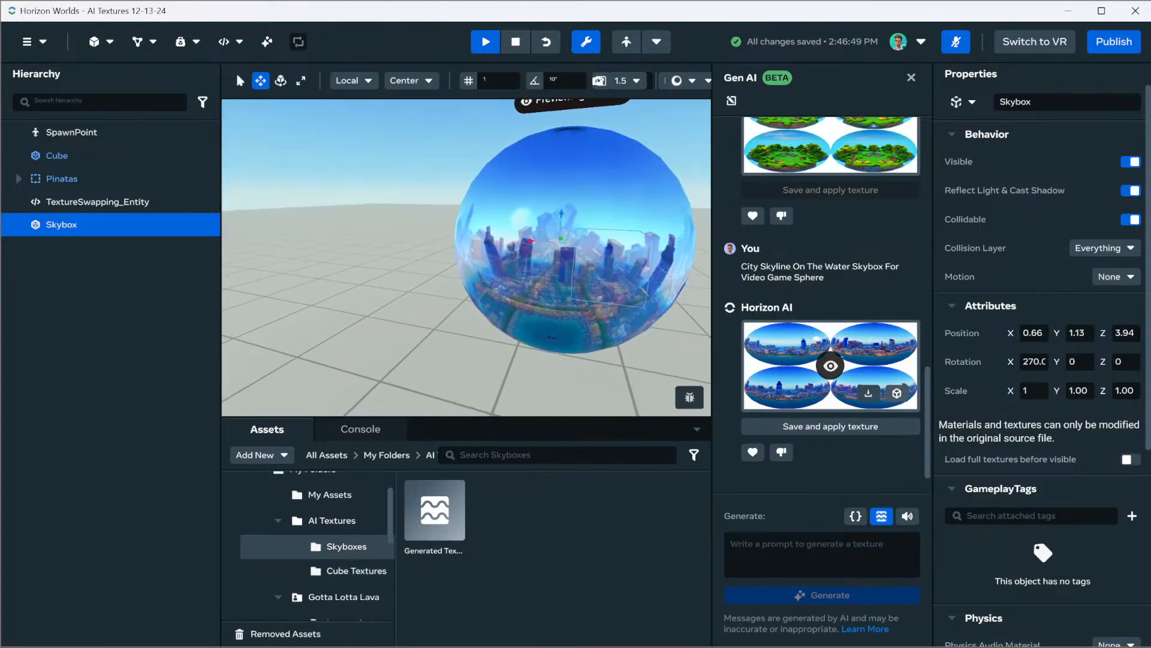
left_click(897, 392)
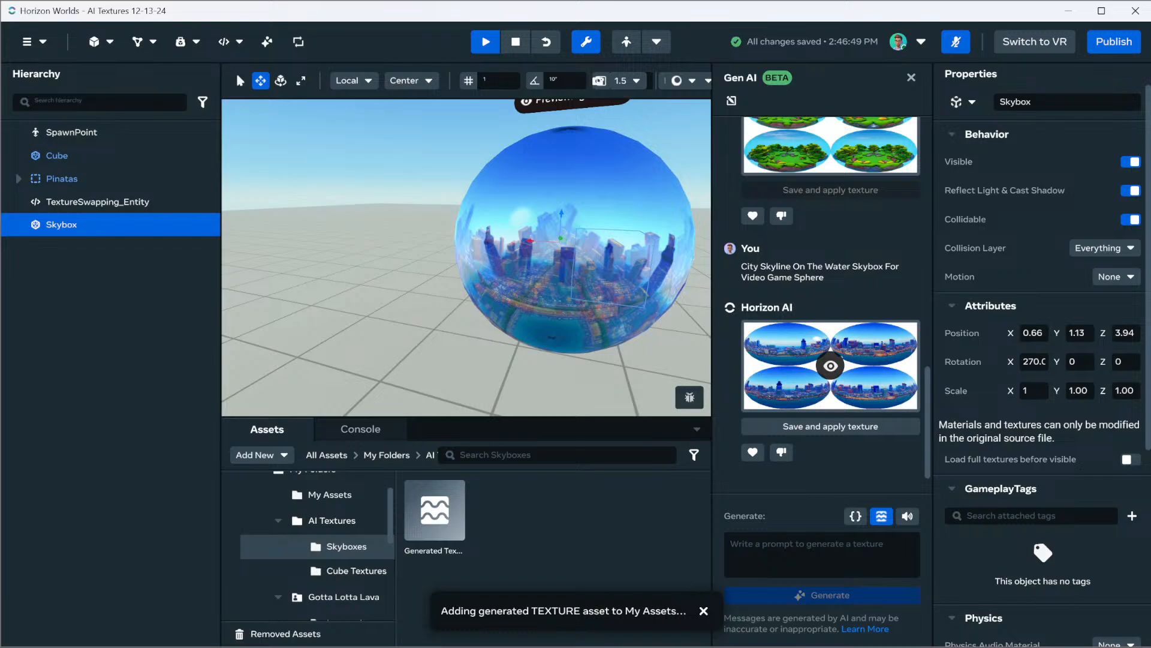
Generate a new AI texture for the Skybox sphere with the prompt "Blue Sky With Clouds"
left_click(839, 553)
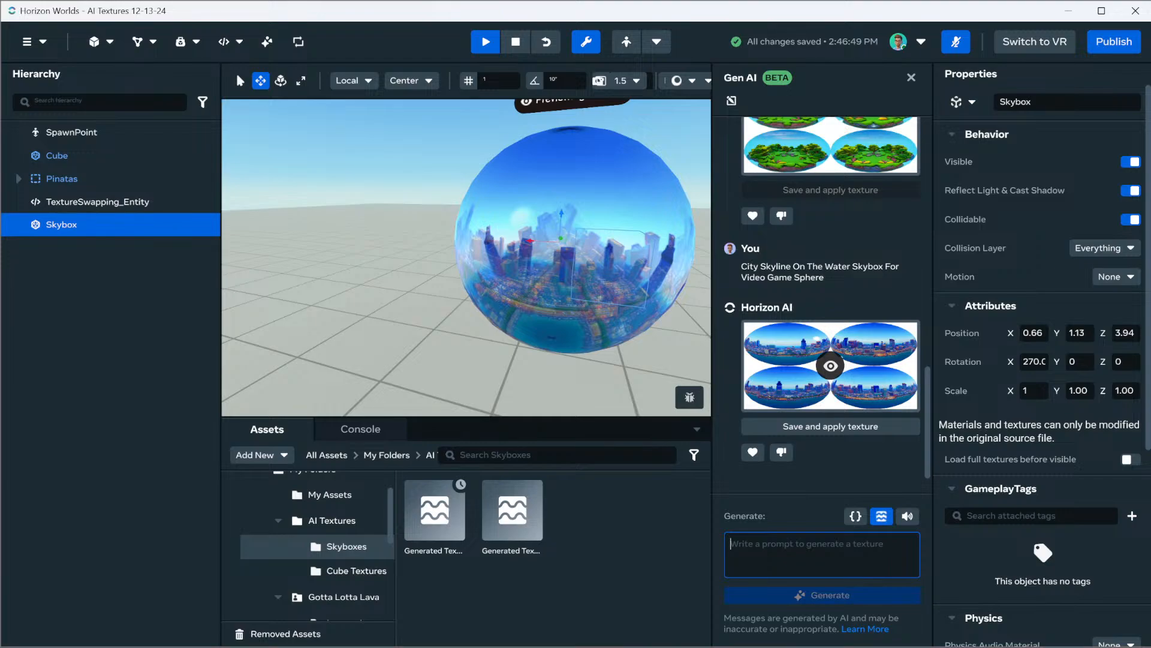
type("Blue")
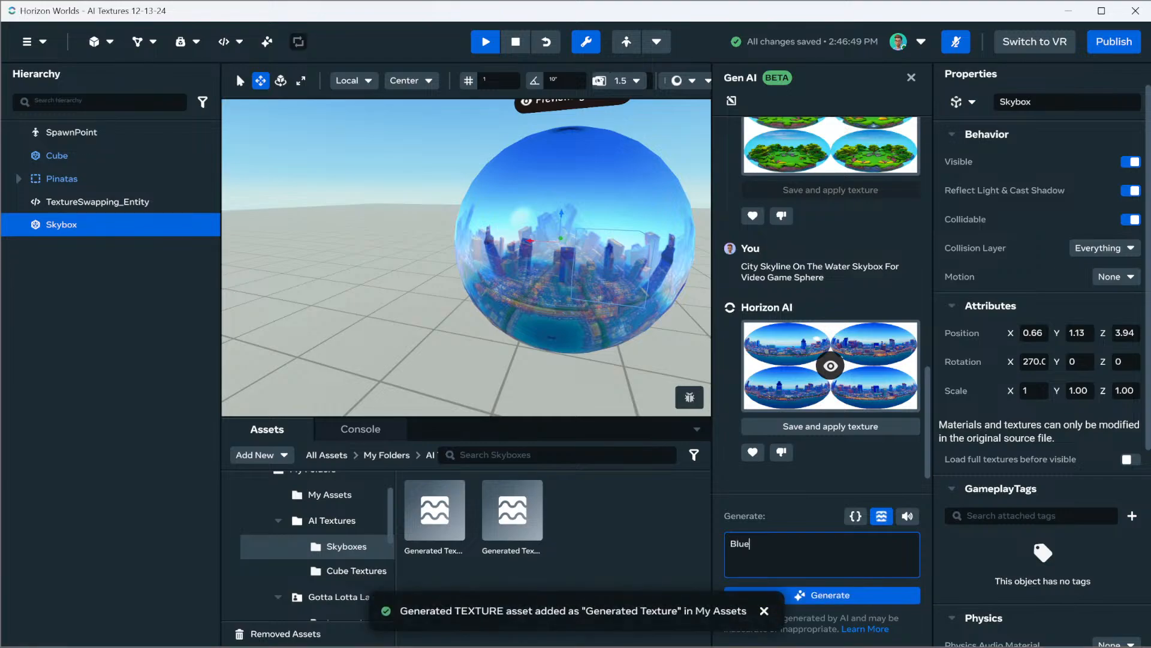
type(" Sky With Clounds")
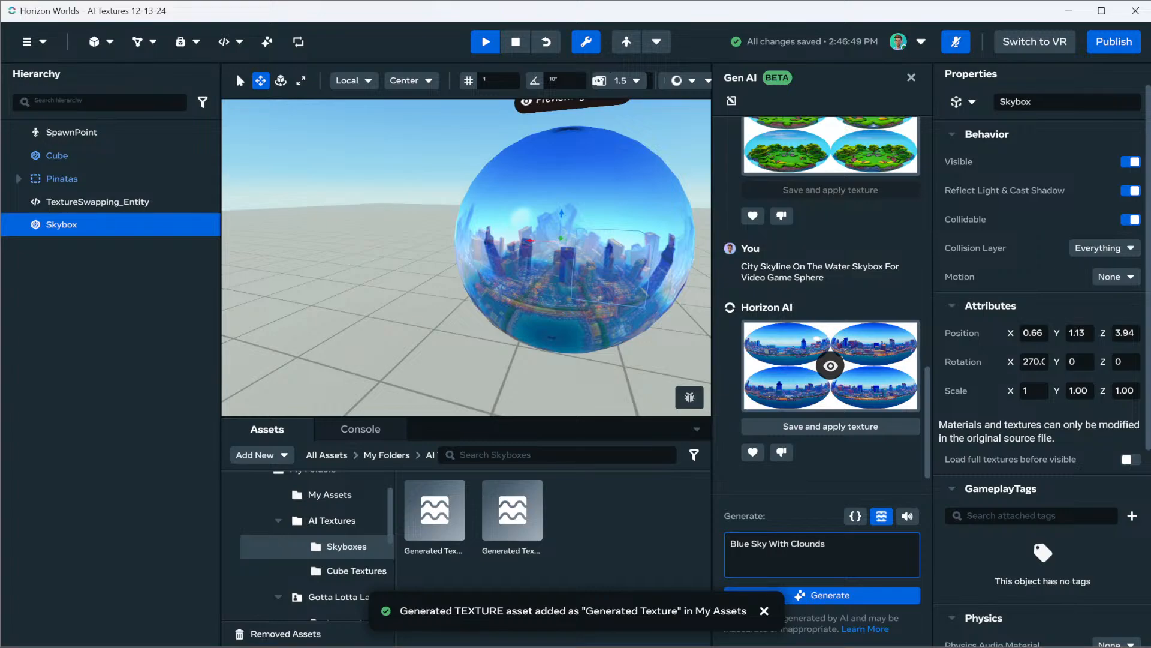
key("BackSpace")
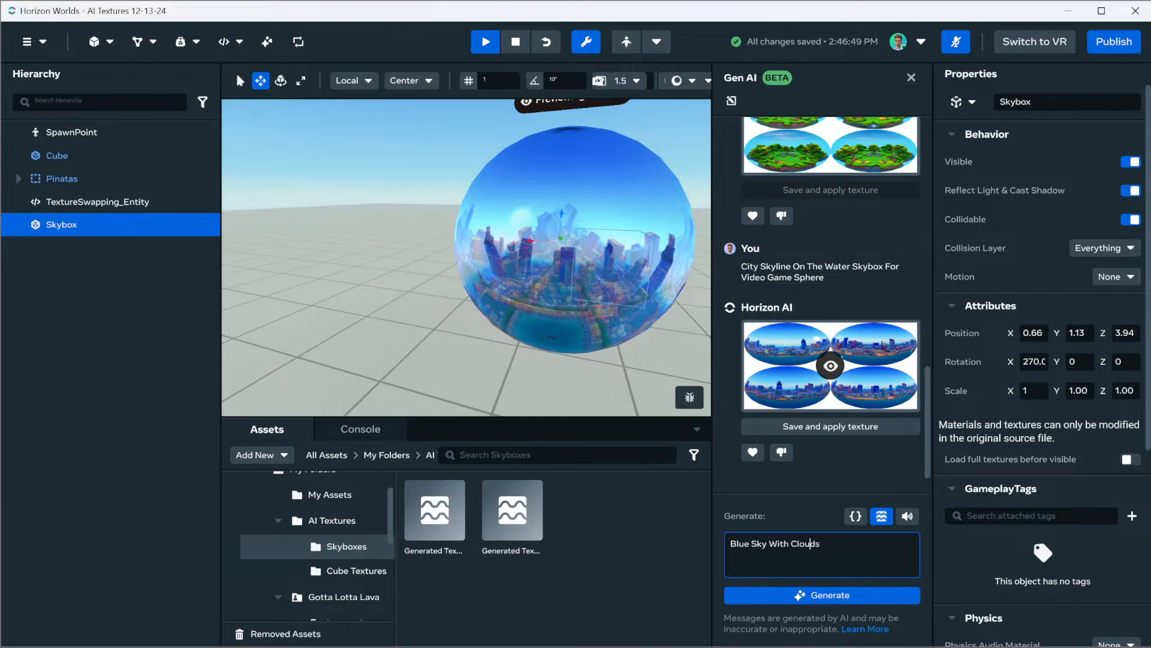
key("Return")
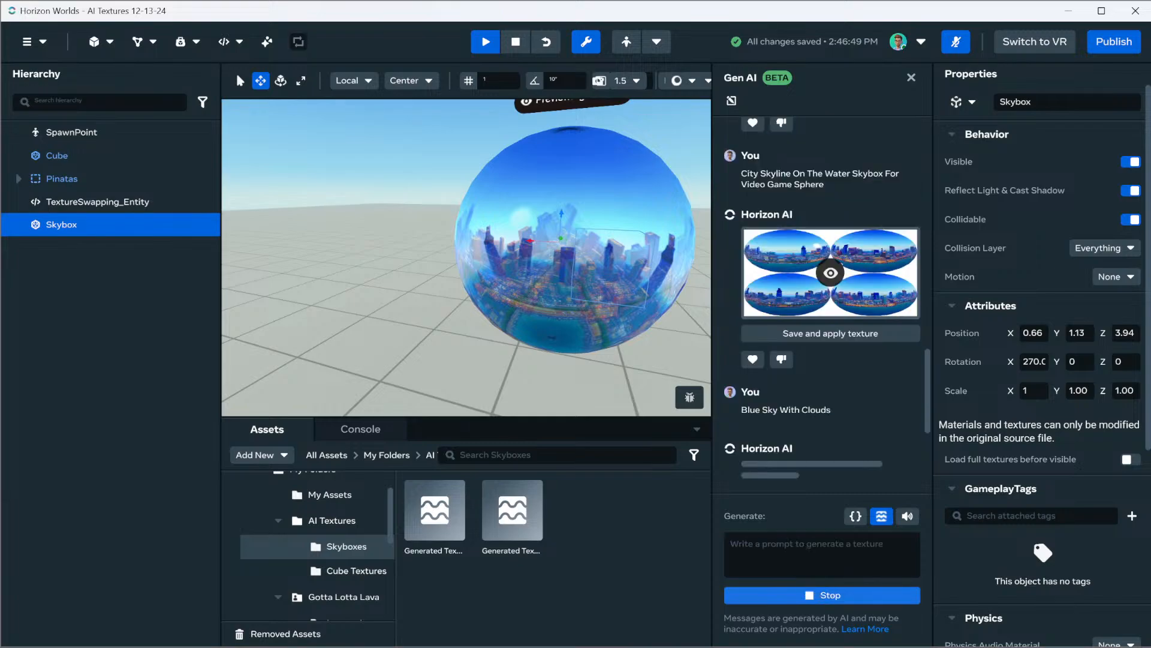
right_click_drag(466, 258, 381, 258)
key("w")
key("s")
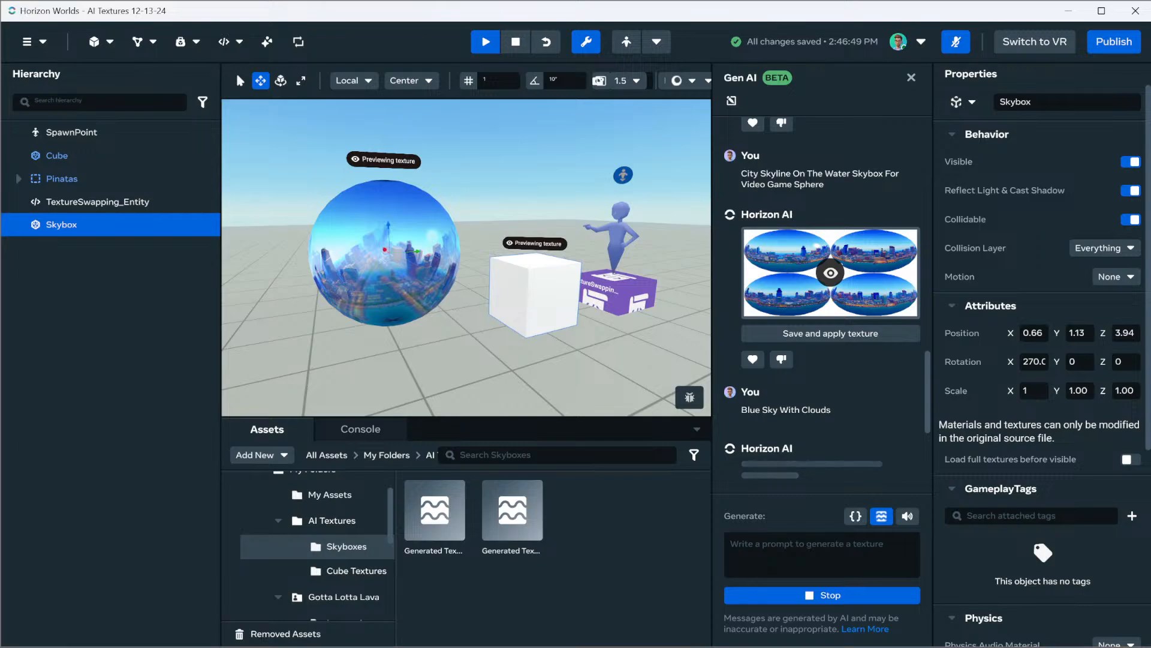
scroll(1041, 360, "down", 4)
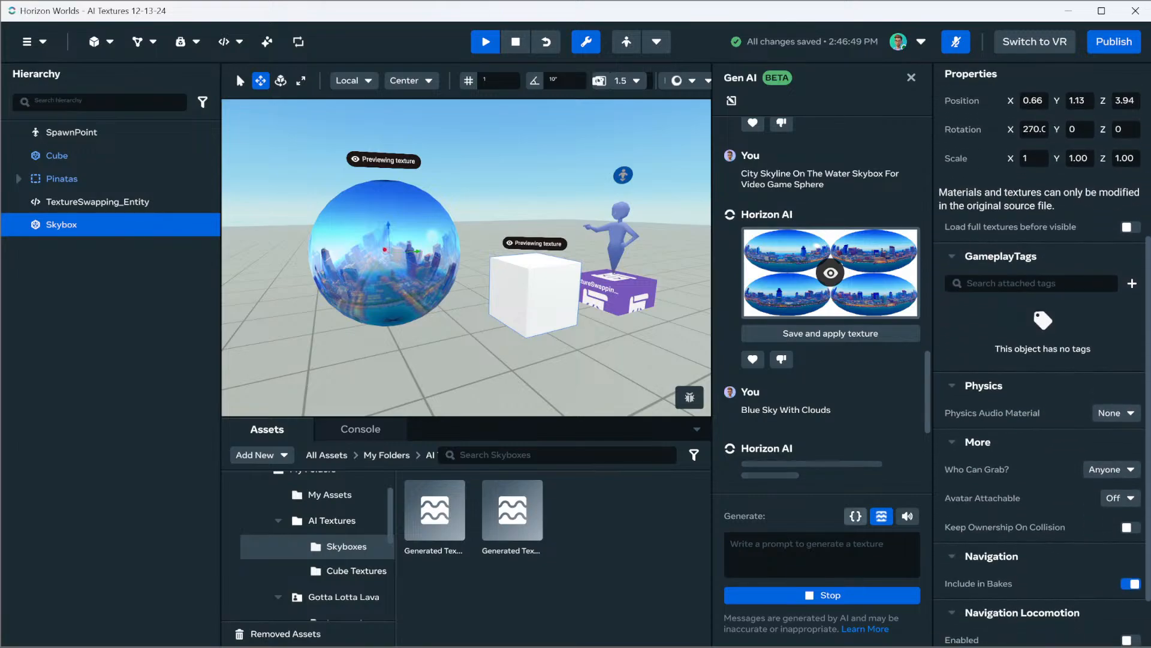
Switch to VS Code and read the setTexture method's documentation, including its remarks, parameters and example
key("alt+Tab")
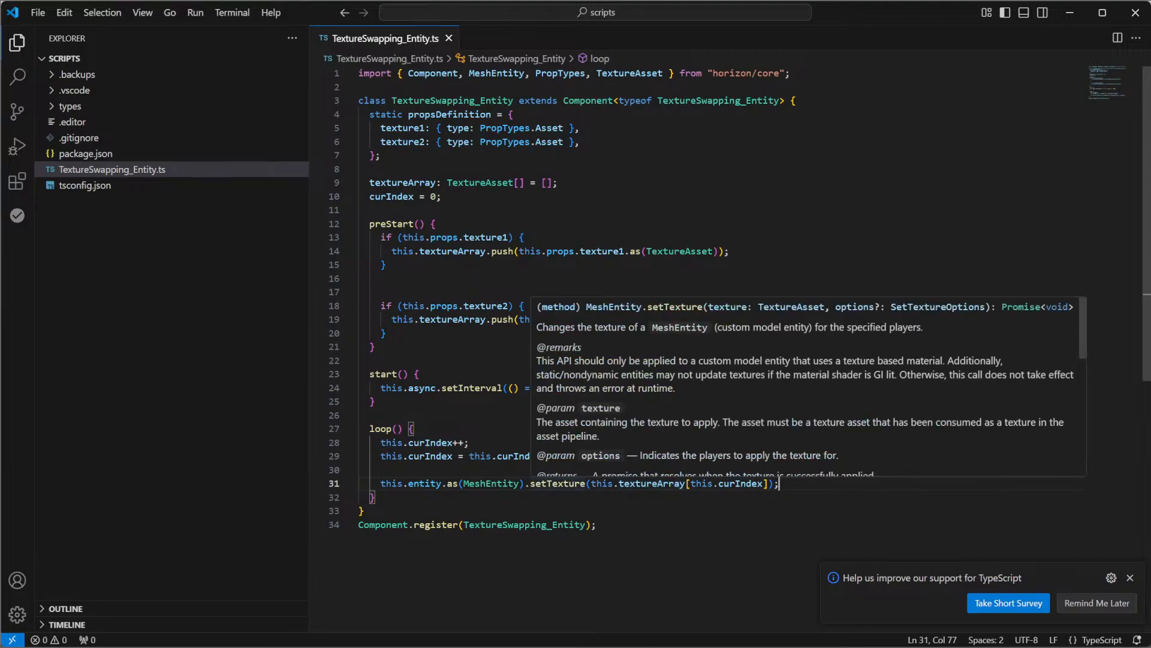
scroll(812, 387, "down", 3)
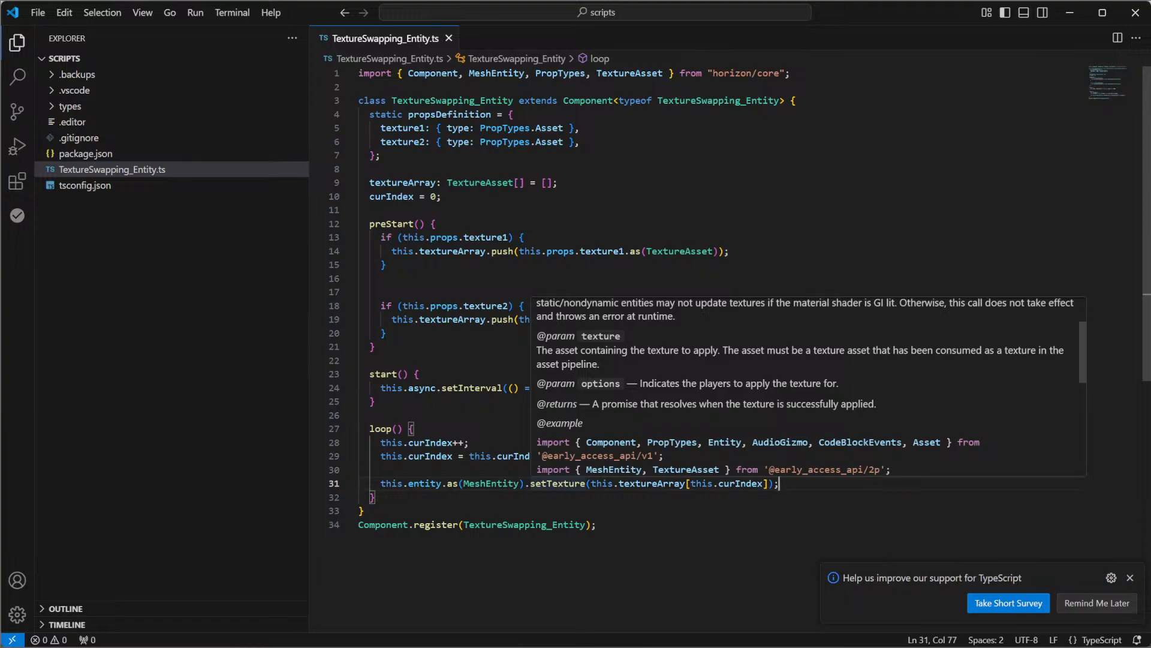
scroll(812, 386, "down", 3)
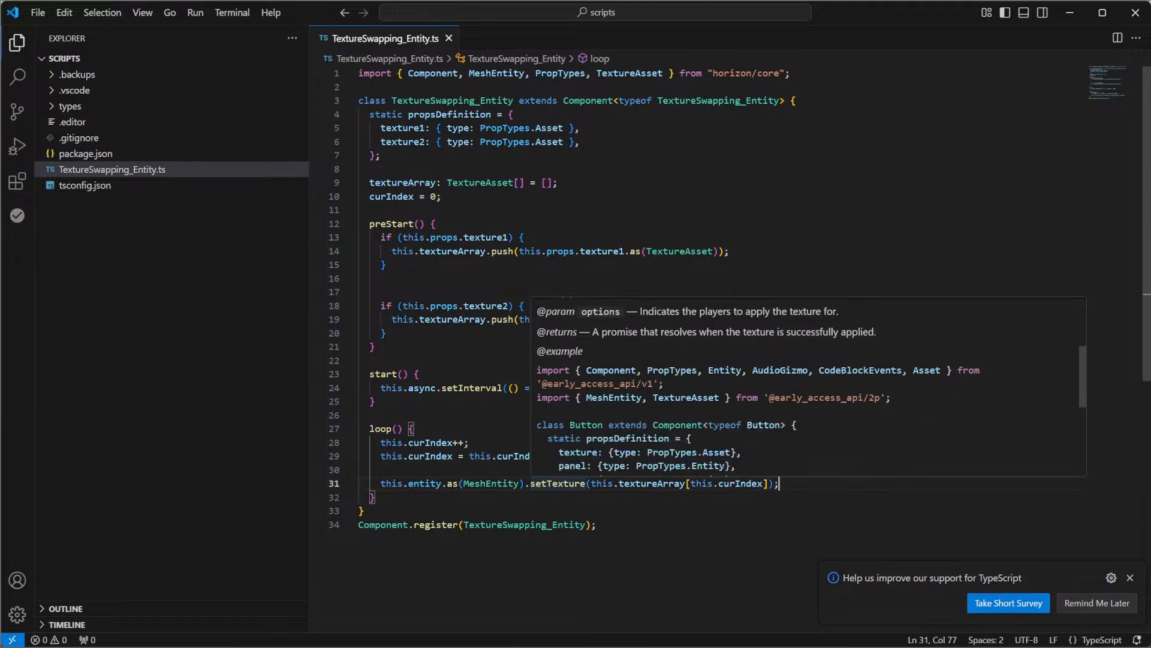
Switch back to Horizon Worlds and examine the cloud texture previewed on the Skybox sphere from the other side of the cube
scroll(809, 387, "down", 2)
left_click(364, 511)
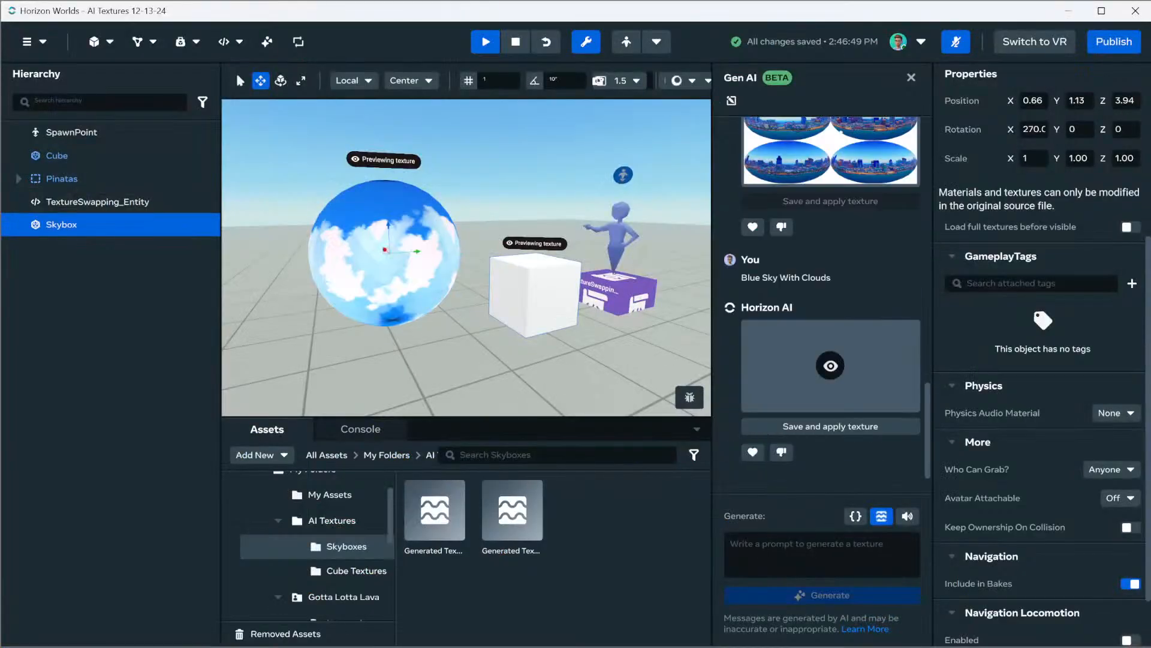
key("w")
right_click_drag(467, 258, 552, 258)
key("s")
key("s")
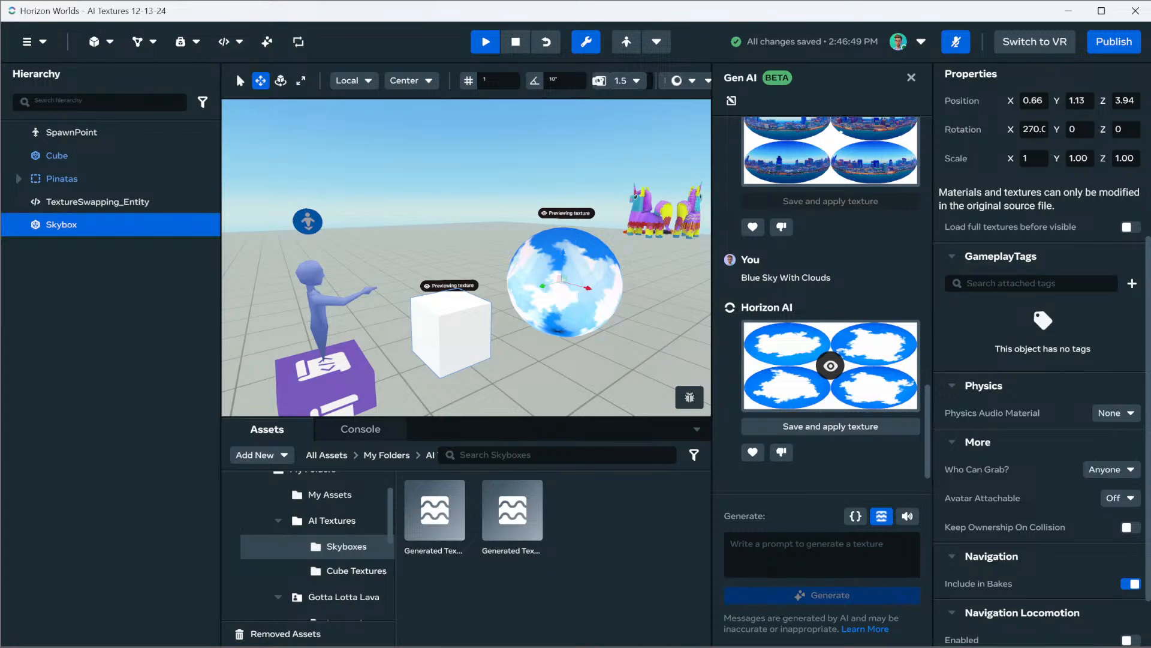
Select the Skybox sphere and set its X scale to 10
left_click(61, 178)
left_click(61, 225)
scroll(1043, 366, "down", 1)
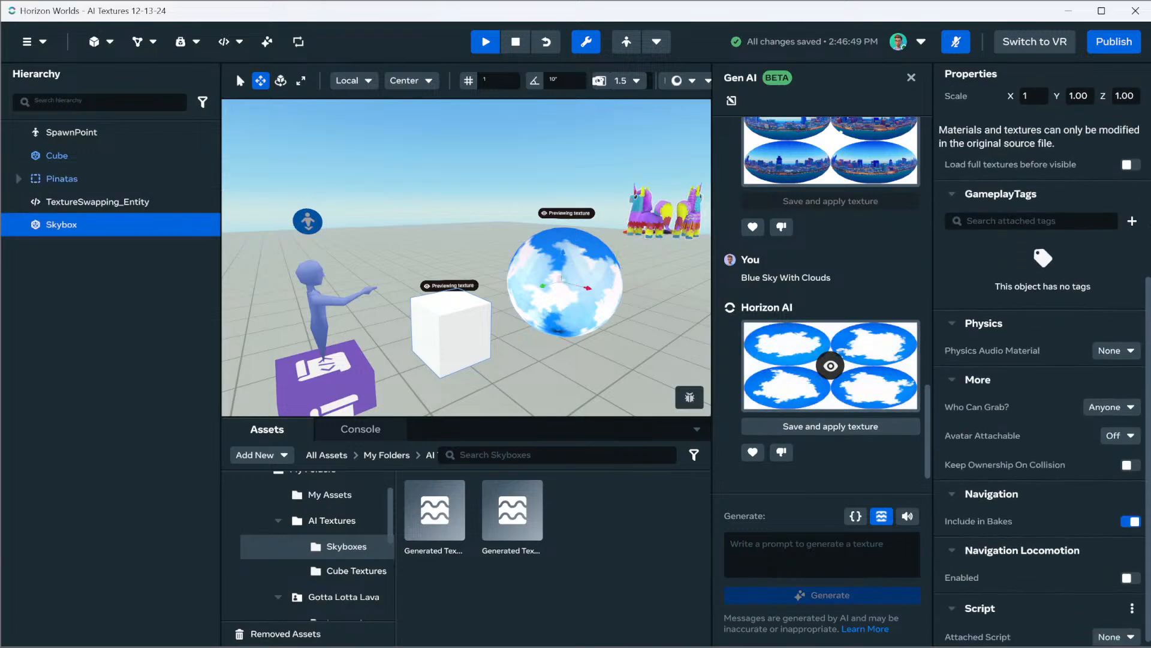
scroll(1044, 366, "up", 5)
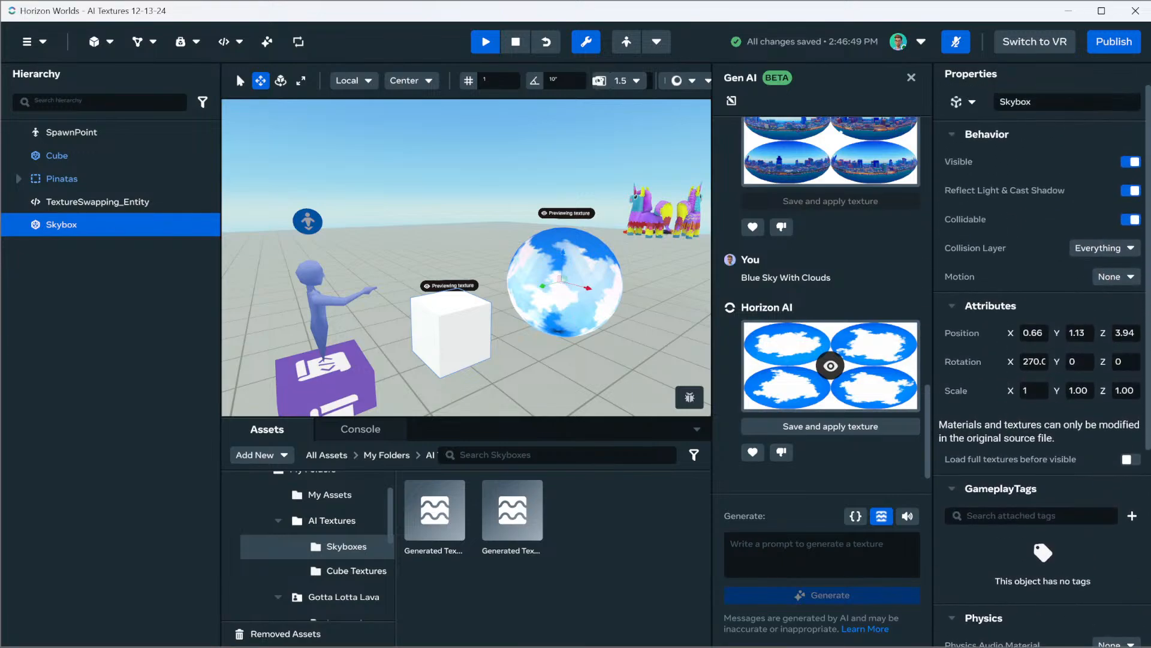
left_click(1027, 390)
type("0")
key("Return")
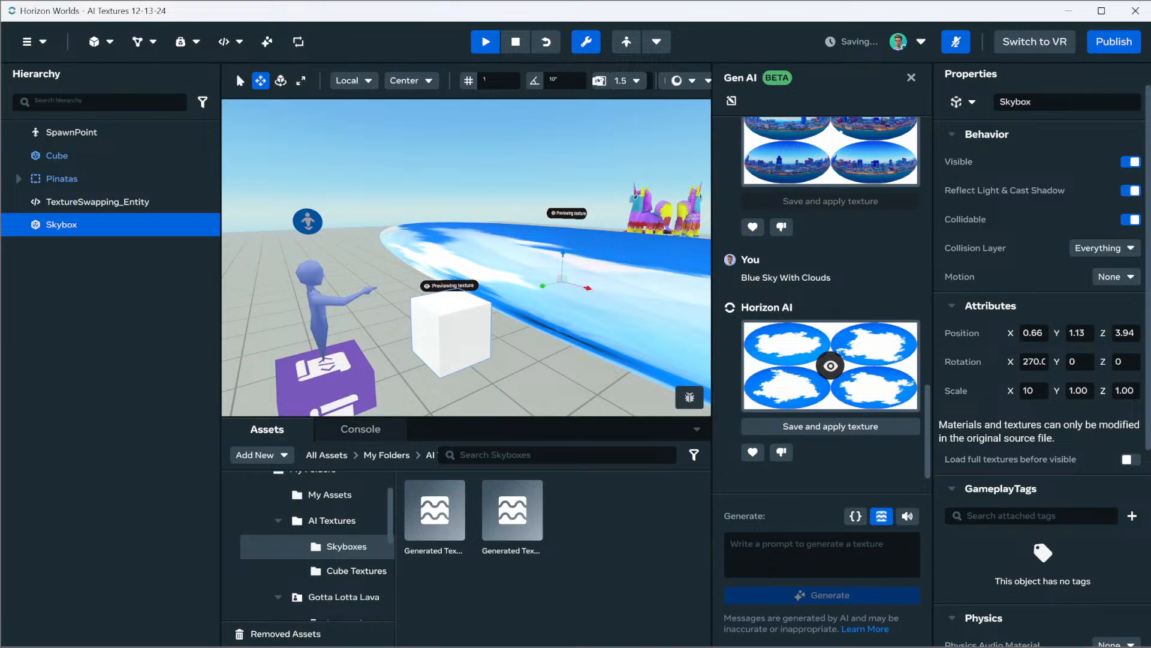
Set the Skybox sphere's scale to 64 on the X, Y and Z axes
double_click(1028, 390)
type("64")
key("Tab")
type("64")
key("Tab")
type("64")
key("Return")
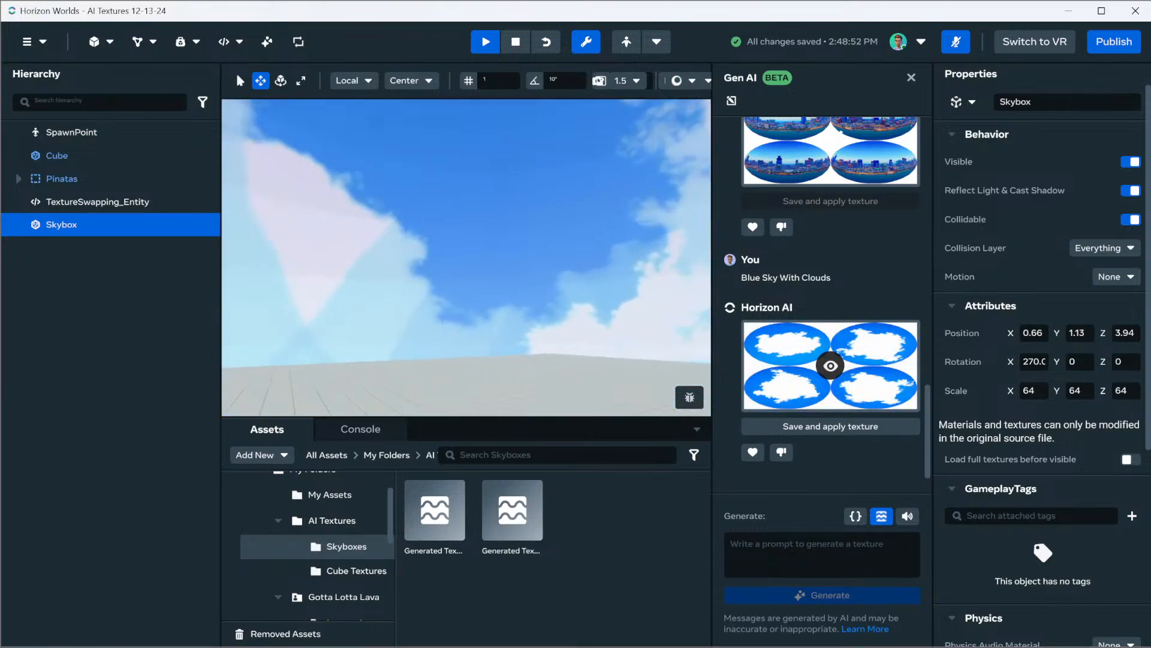
Check the enlarged sky around the scene and save the "Blue Sky With Clouds" texture as an asset in the Skyboxes folder
right_click_drag(466, 258, 311, 249)
right_click_drag(467, 258, 422, 286)
key("s")
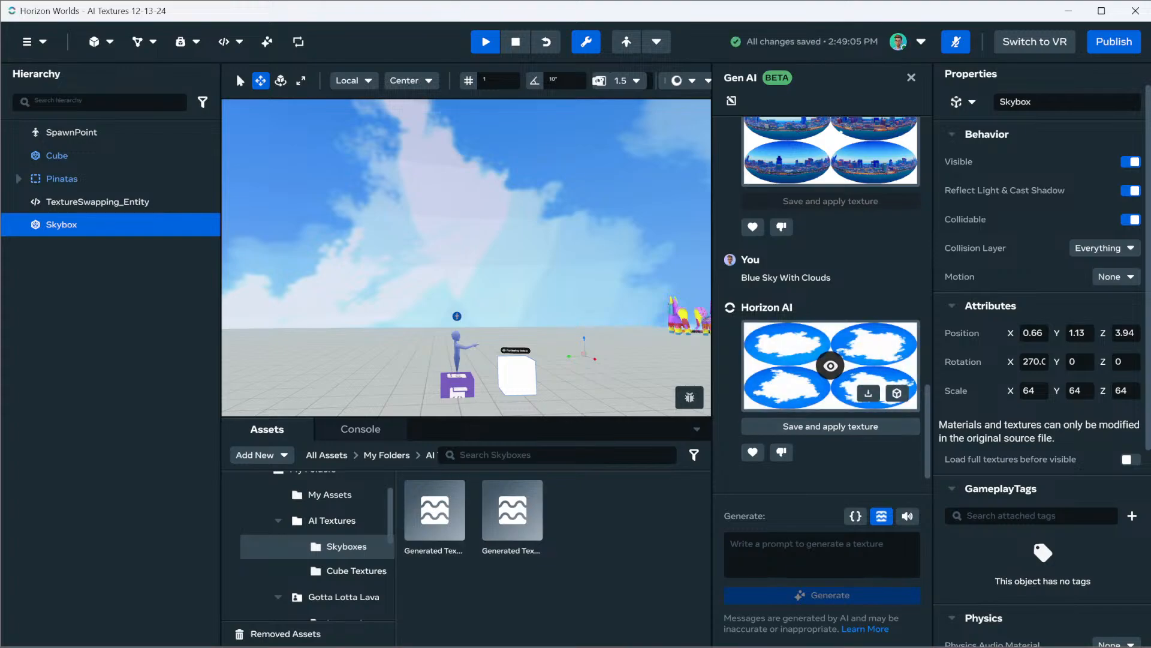
left_click(897, 393)
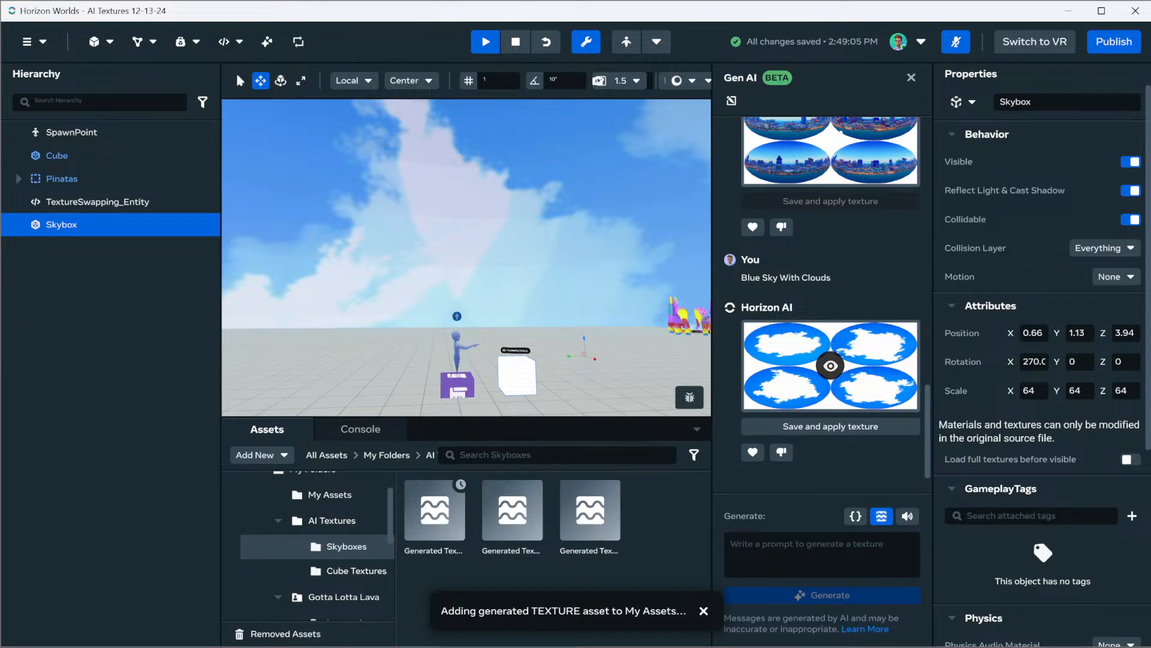
Generate another AI texture for the Skybox sphere with the prompt "Blue Sky With Soft Small Clouds Along The Horizon"
left_click(821, 554)
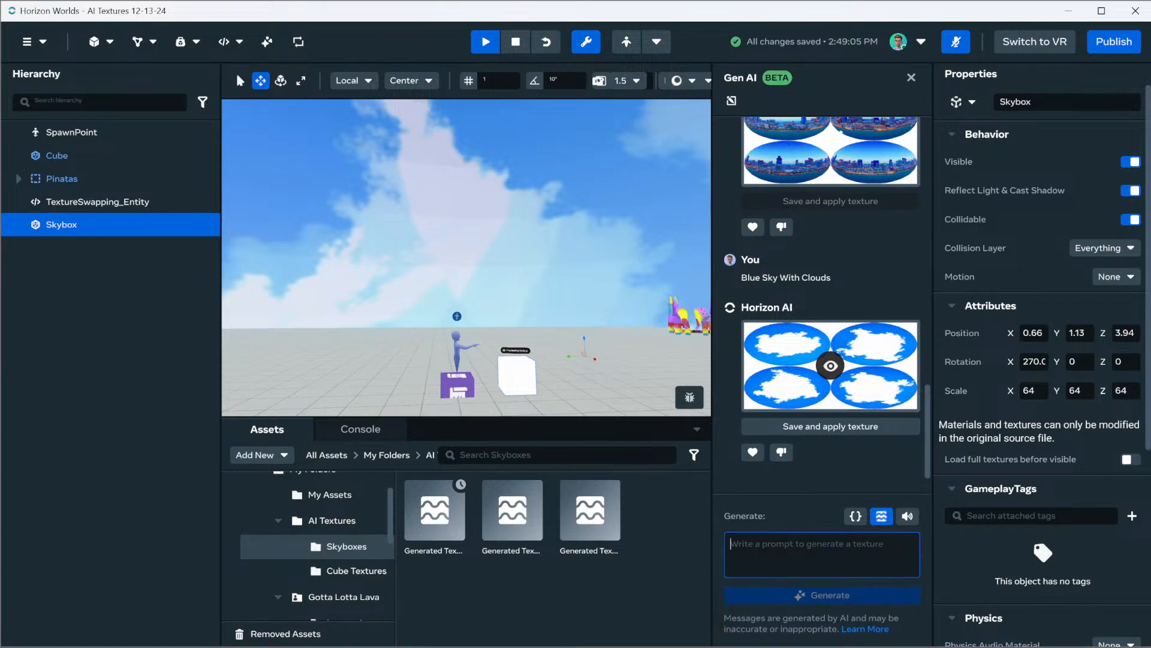
type("Blue")
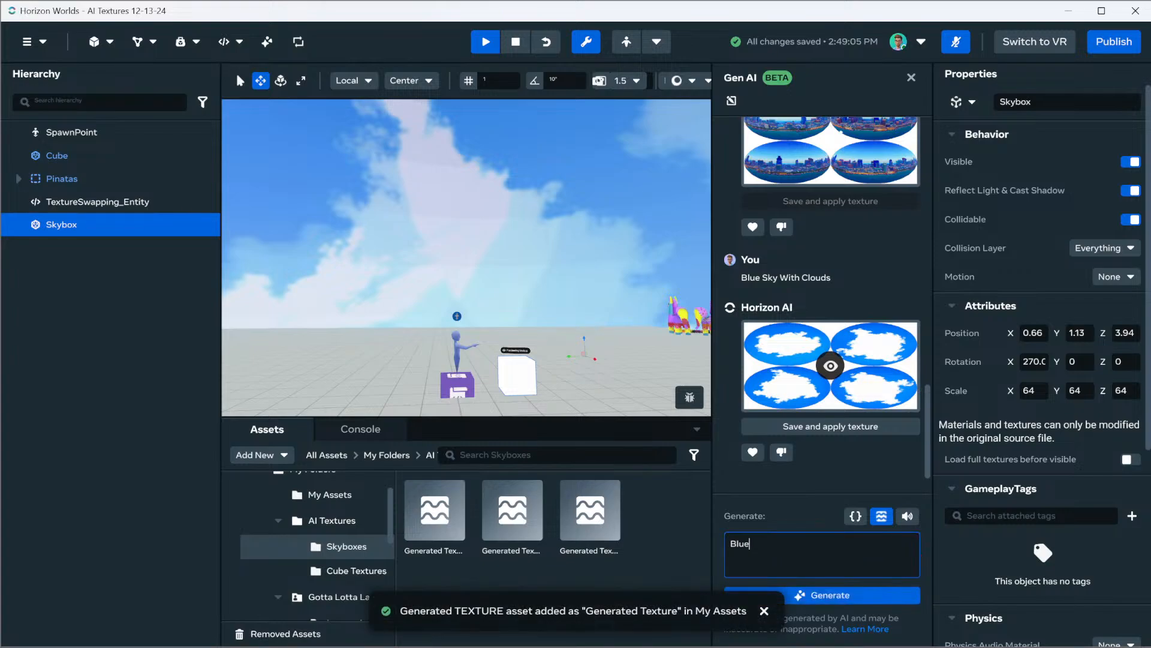
type(" SkytWith Soft Small Clouds")
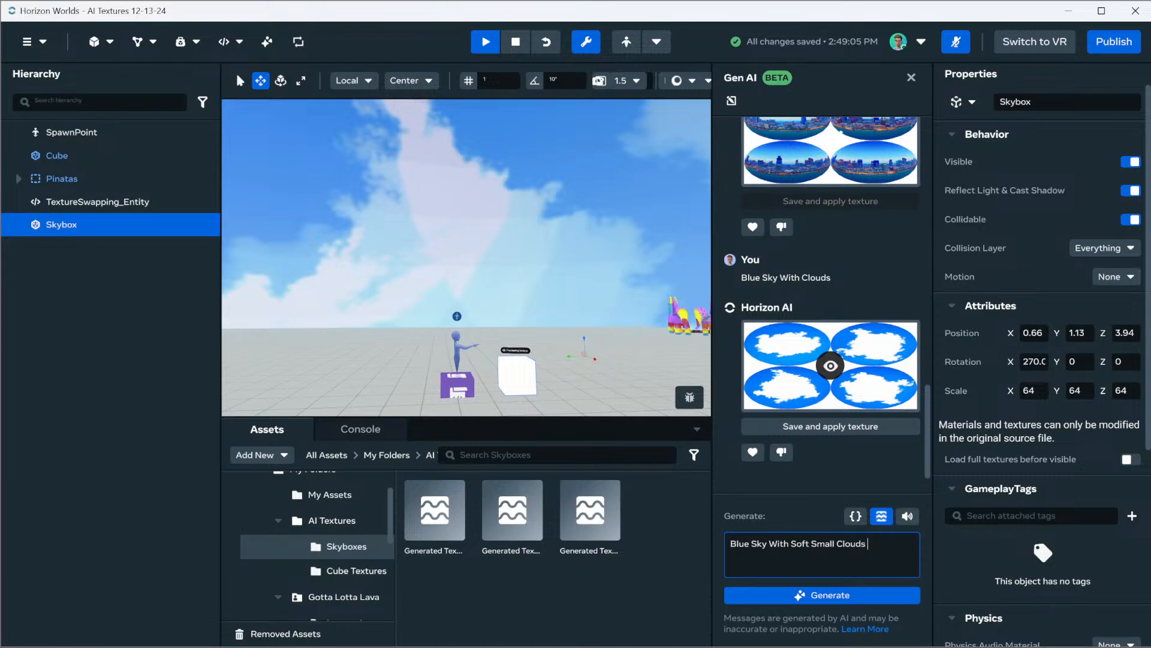
type(" Dotti")
key("BackSpace")
key("BackSpace")
key("BackSpace")
key("BackSpace")
type("Everywher")
key("BackSpace")
key("BackSpace")
key("BackSpace")
key("BackSpace")
key("BackSpace")
key("BackSpace")
key("BackSpace")
key("BackSpace")
key("BackSpace")
type("Along The Hort")
type("zon")
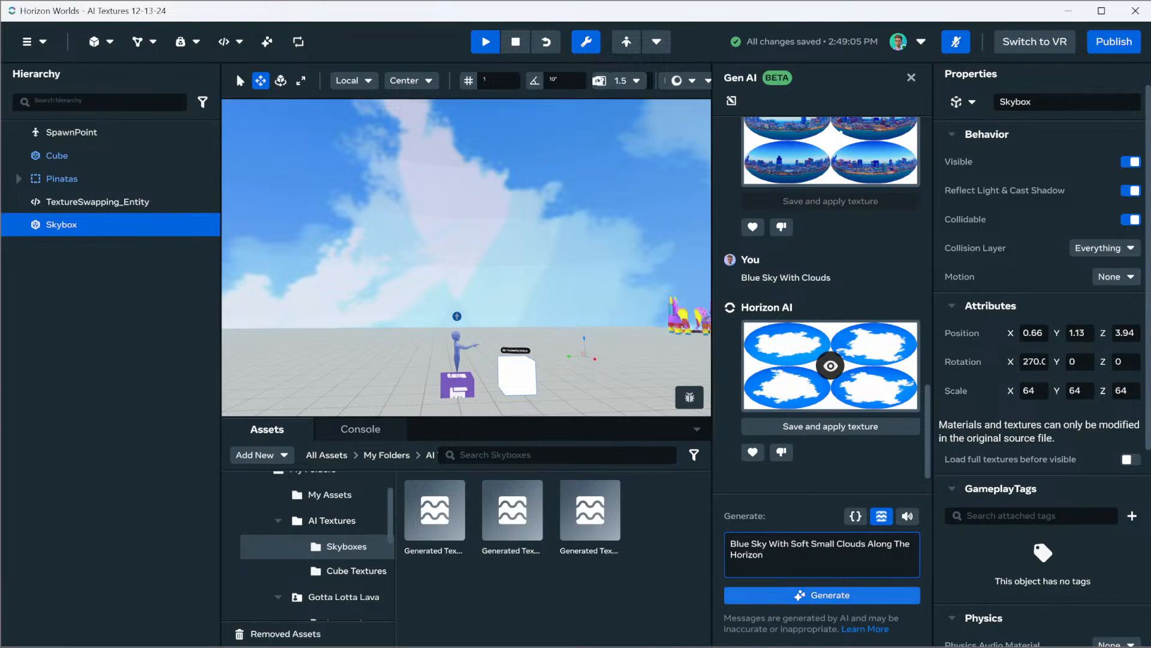
key("Return")
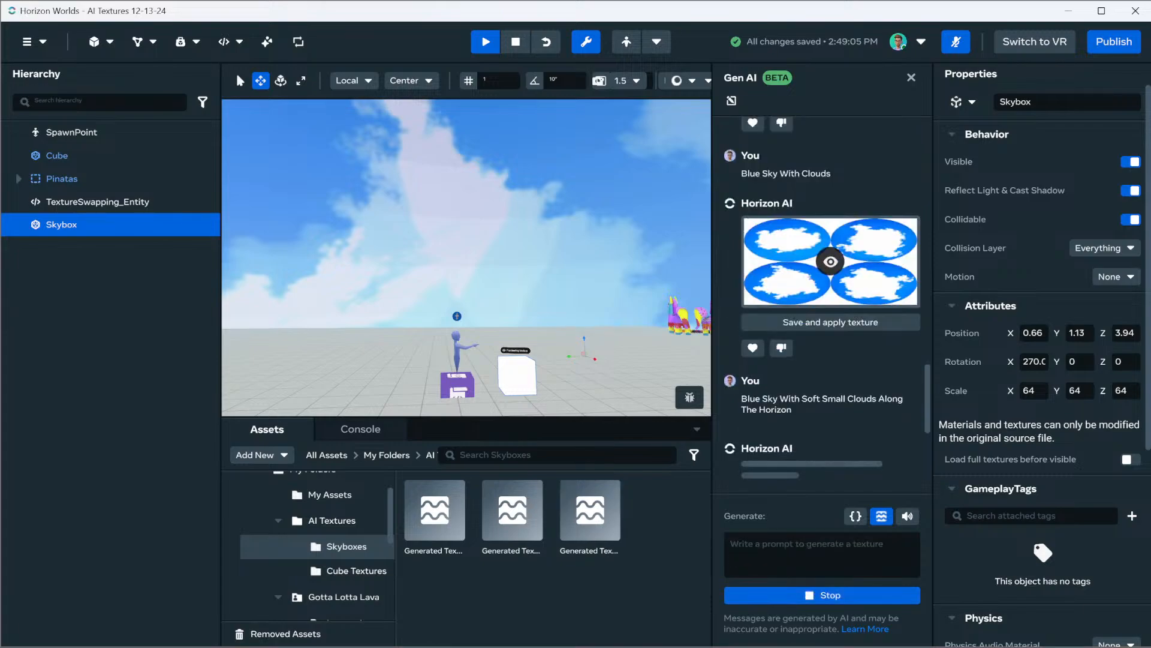
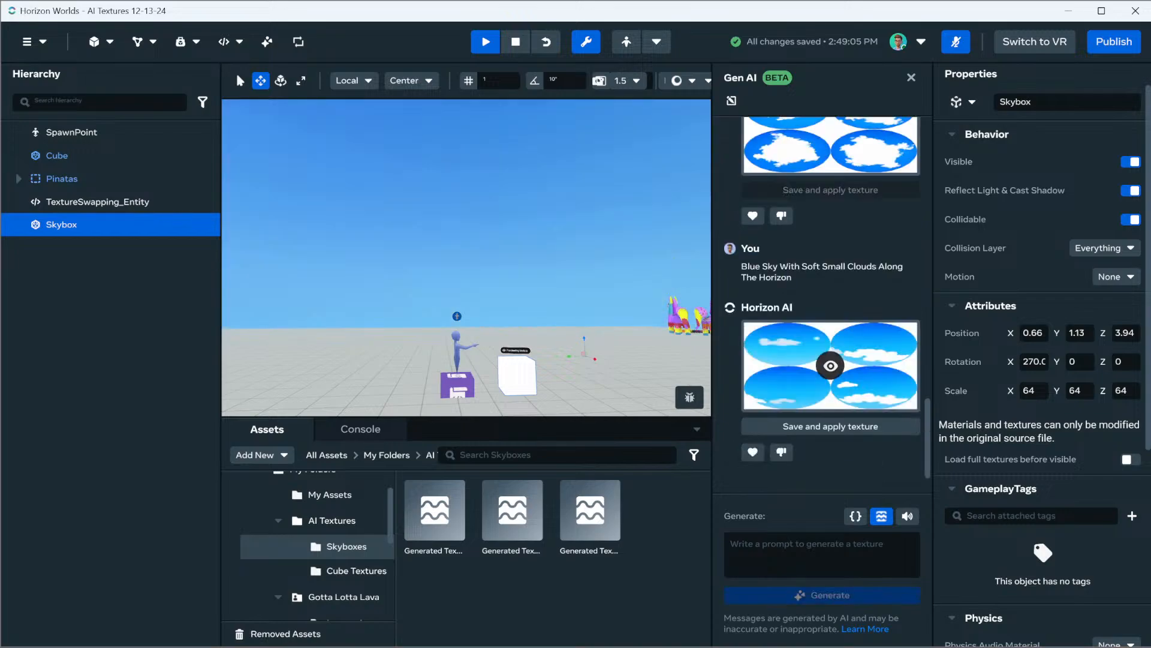
Raise the Skybox sphere to a Y position of about 11 and view it from outside
right_click_drag(540, 258, 255, 282)
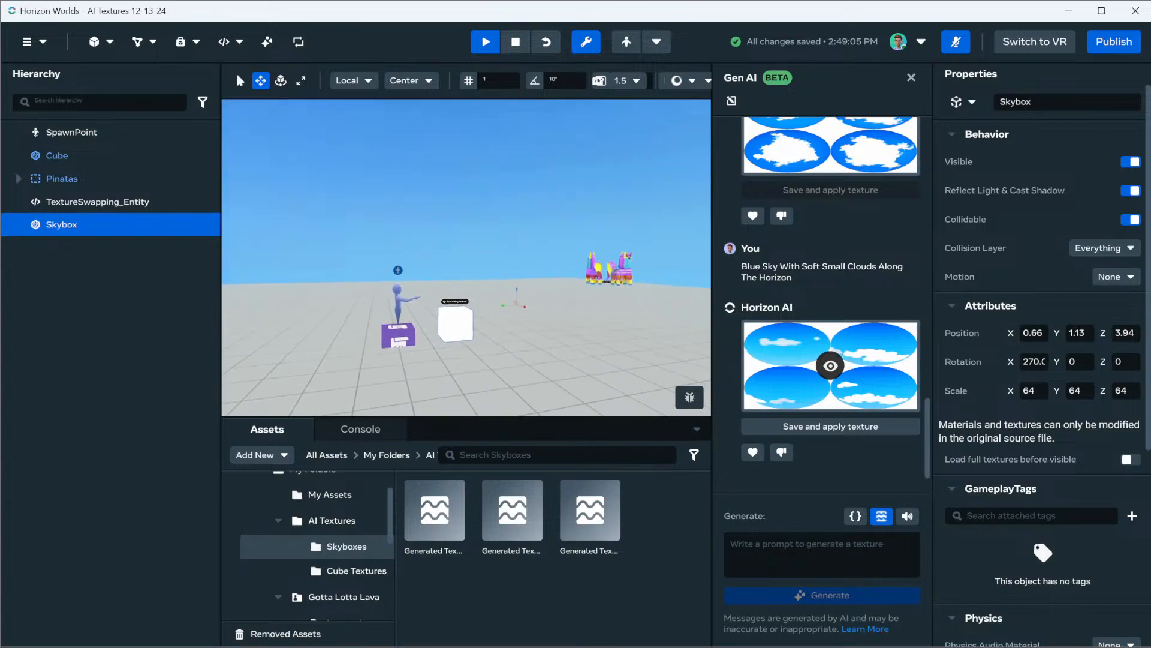
left_click_drag(517, 290, 517, 72)
mouse_move(504, 198)
right_mouse_down()
mouse_move(468, 196)
mouse_move(366, 144)
mouse_move(438, 163)
mouse_move(468, 129)
mouse_move(491, 189)
mouse_move(474, 135)
mouse_move(396, 153)
mouse_move(372, 141)
mouse_move(420, 180)
mouse_move(402, 138)
mouse_move(503, 138)
mouse_move(510, 180)
mouse_move(531, 189)
mouse_move(516, 186)
right_mouse_up()
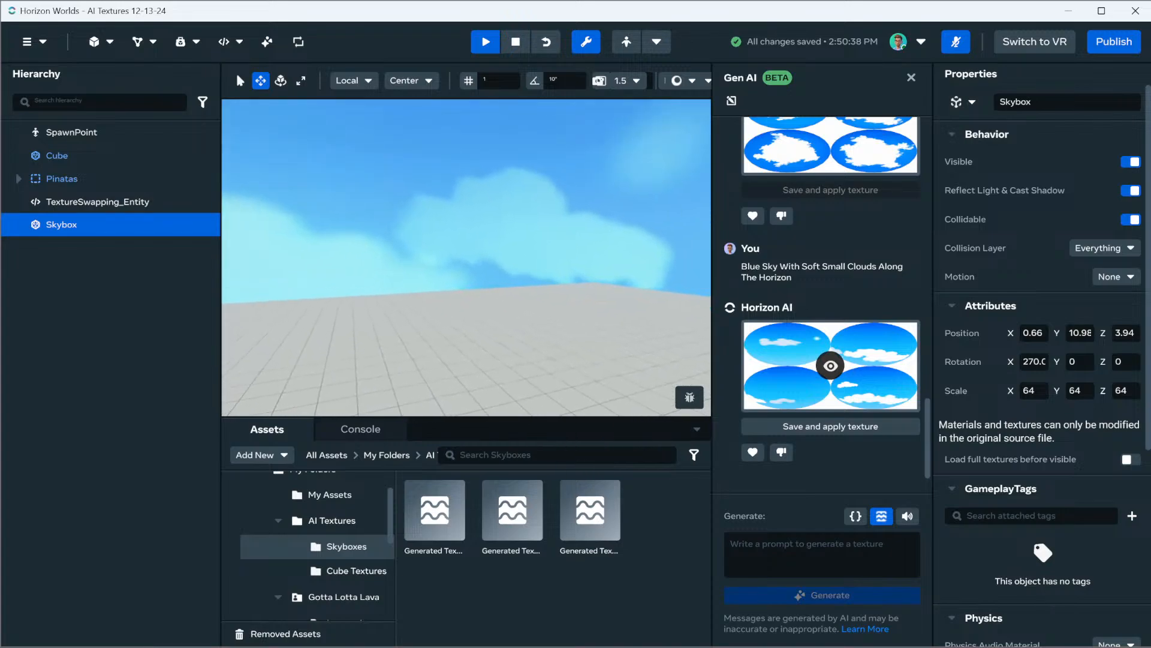
key("s")
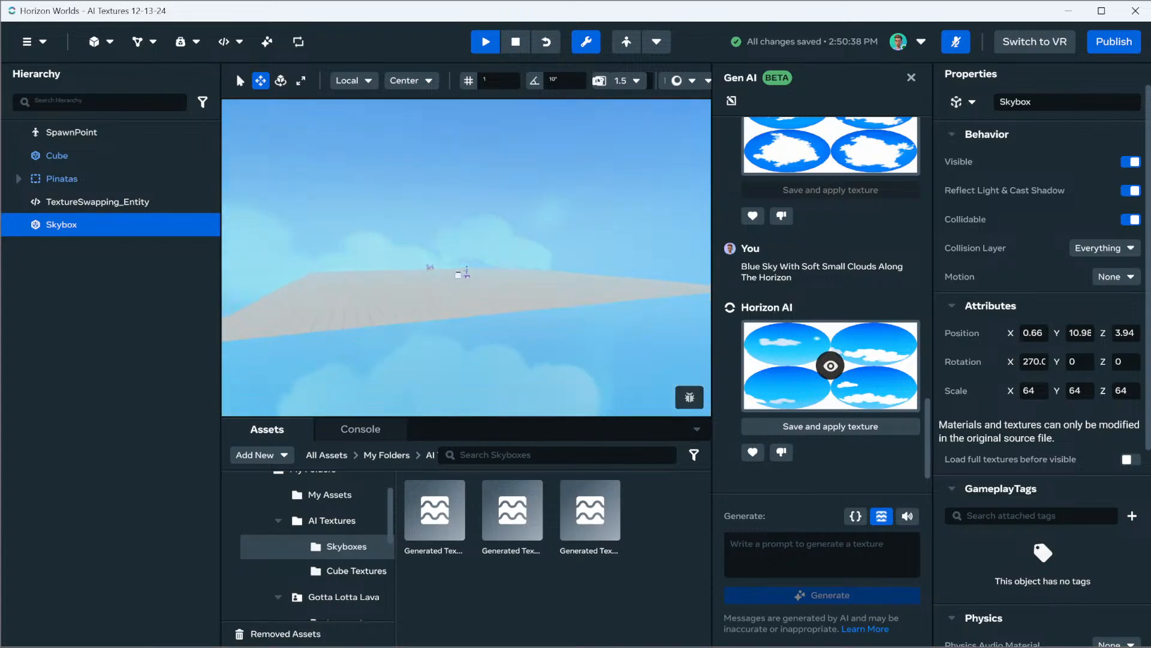
key("s")
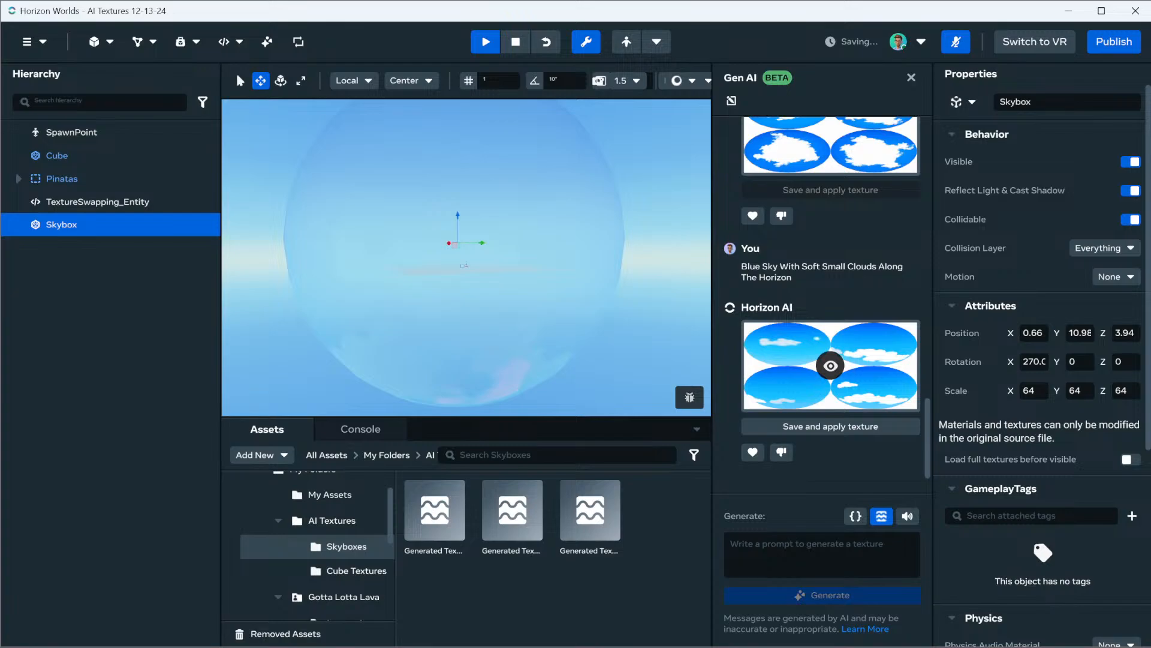
Raise the Skybox sphere to a Y position of about 36 and inspect its clouds from inside and outside
left_click_drag(458, 215, 458, 152)
right_click_drag(458, 152, 471, 162)
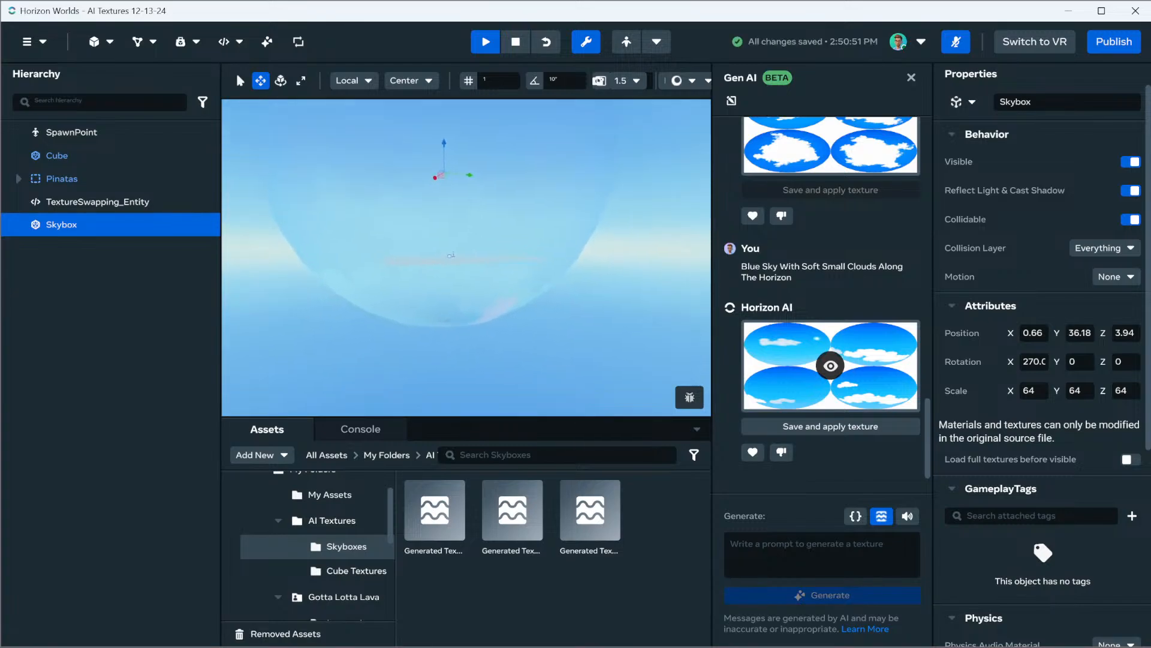
scroll(466, 258, "up", 5)
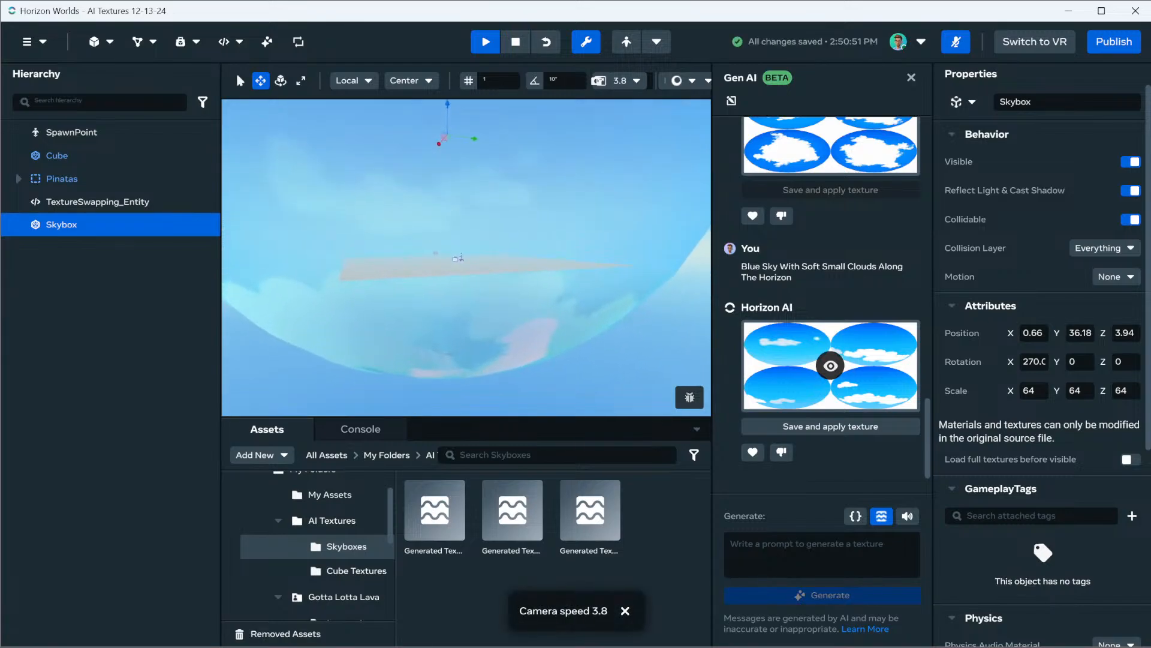
key("w")
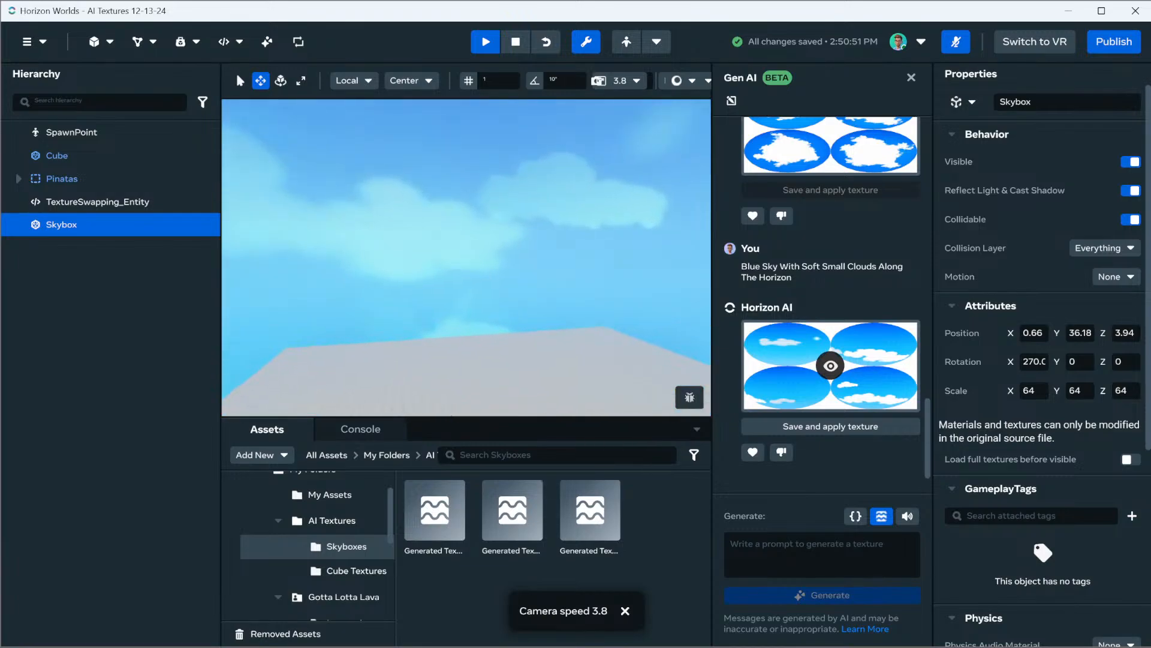
right_click(465, 195)
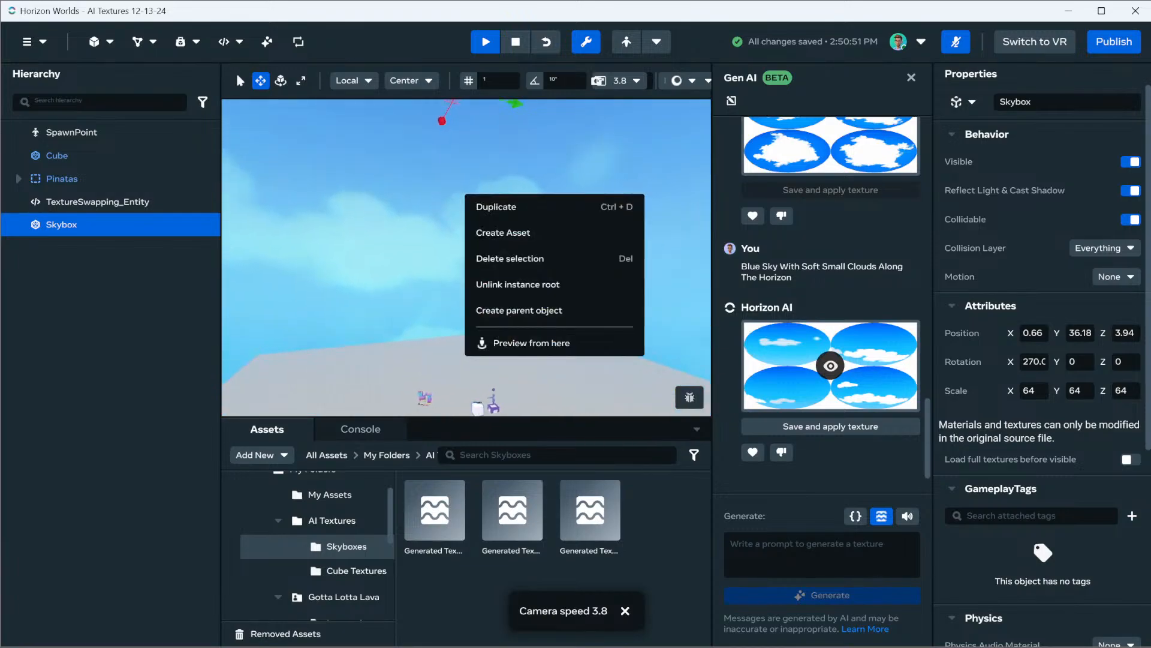
key("Escape")
key("s")
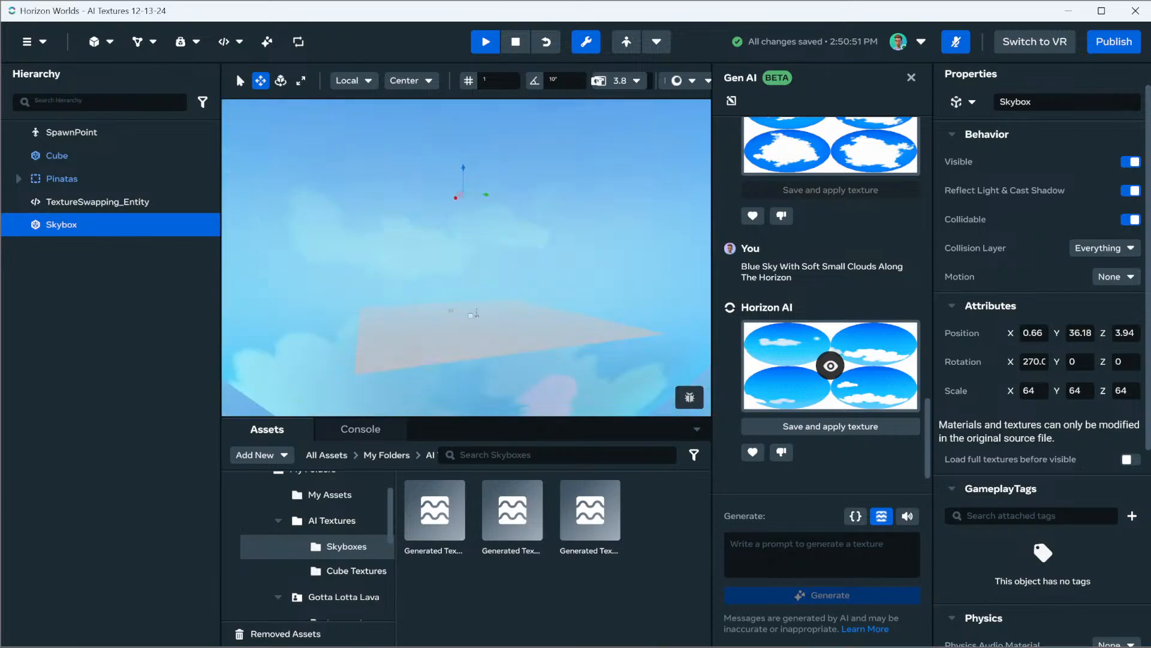
key("s")
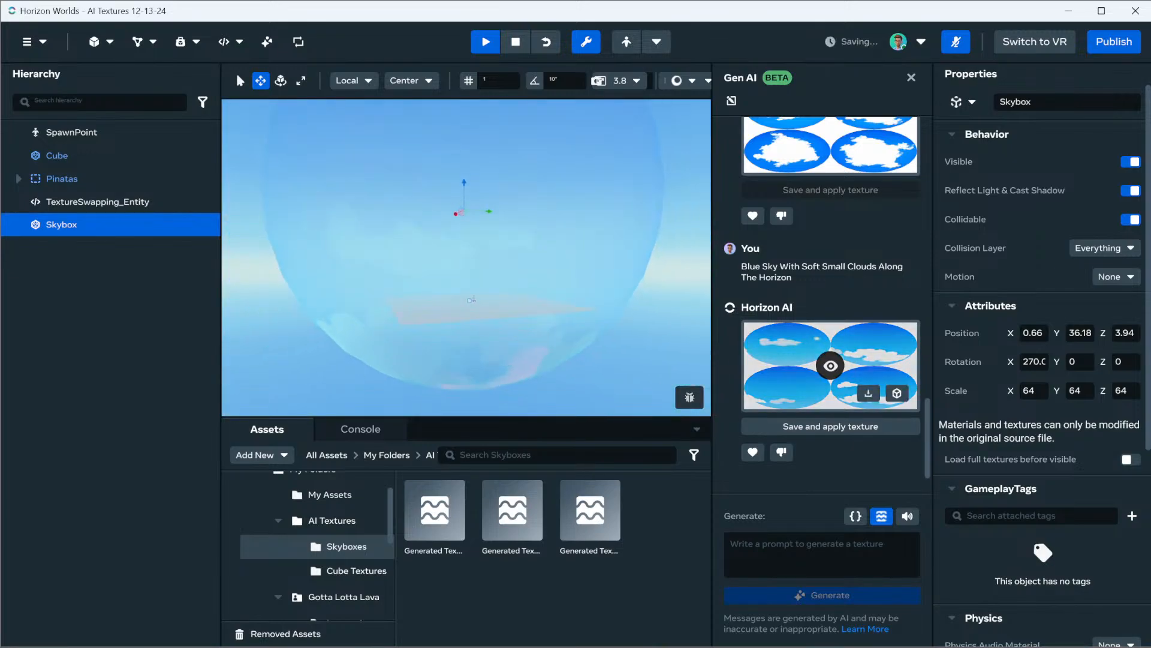
Save the "Blue Sky With Soft Small Clouds Along The Horizon" texture as an asset and delete the Skybox sphere
left_click(868, 393)
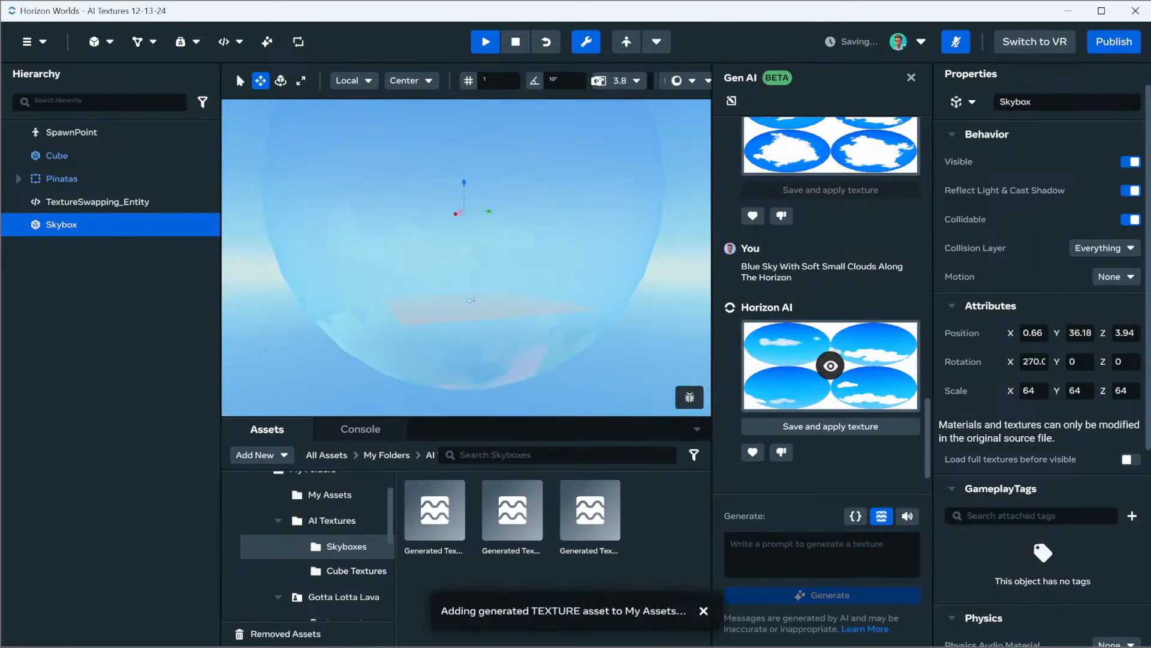
key("Delete")
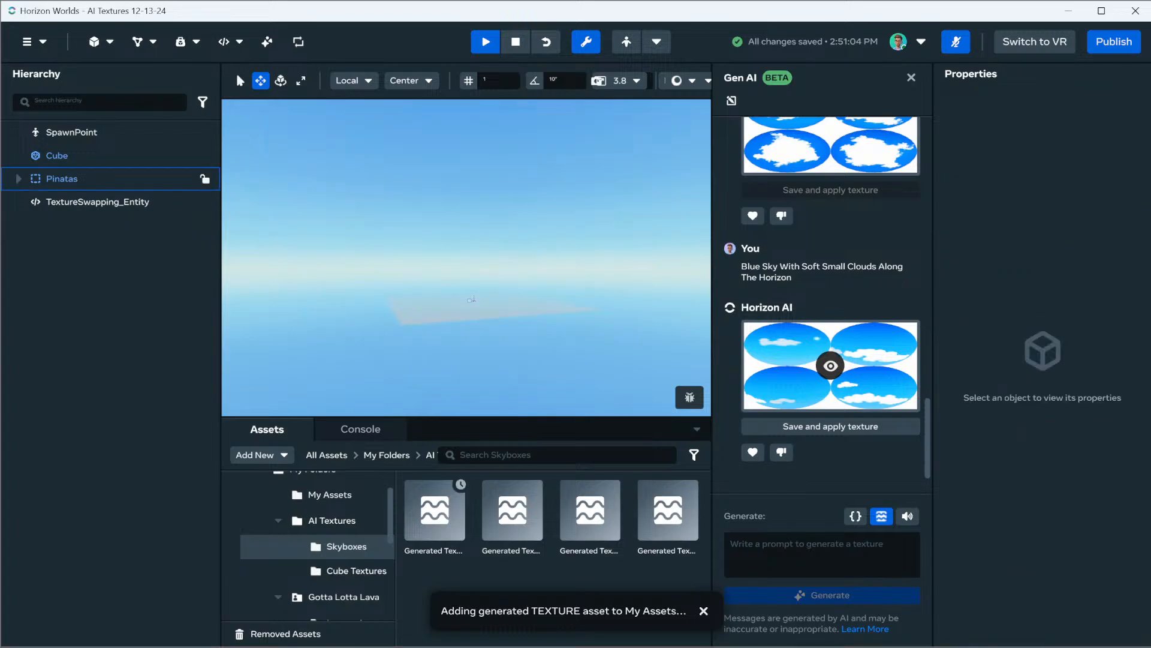
Select and frame the Cube in the scene, and close the Gen AI assistant
left_click(205, 156)
key("f")
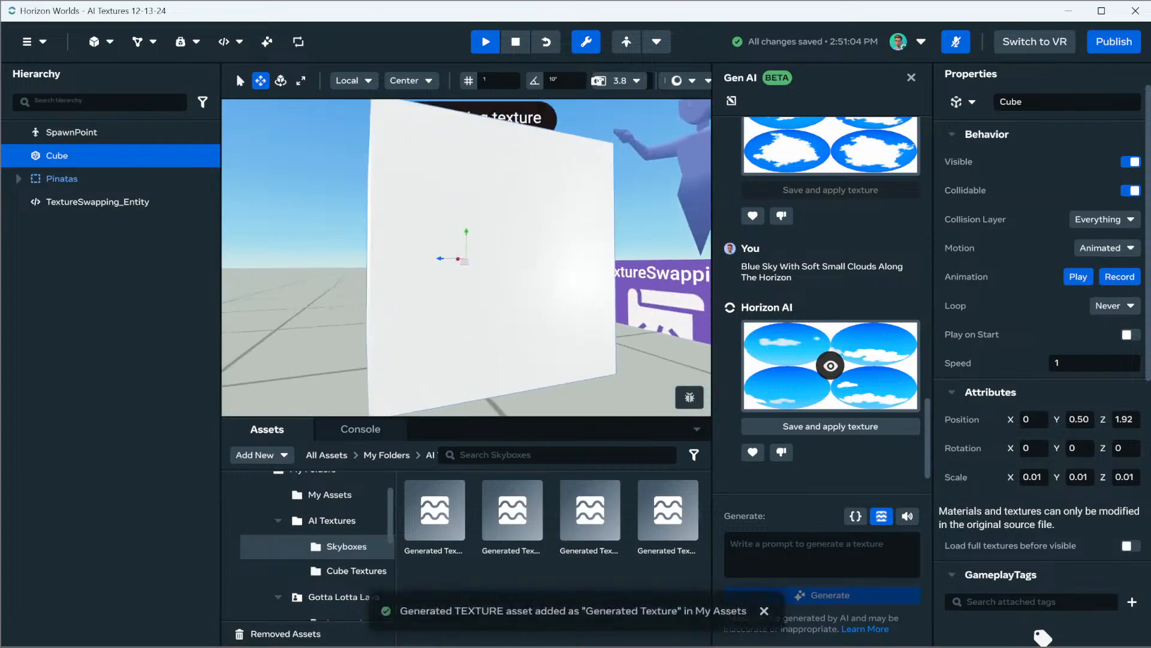
scroll(466, 258, "down", 4)
left_click(912, 78)
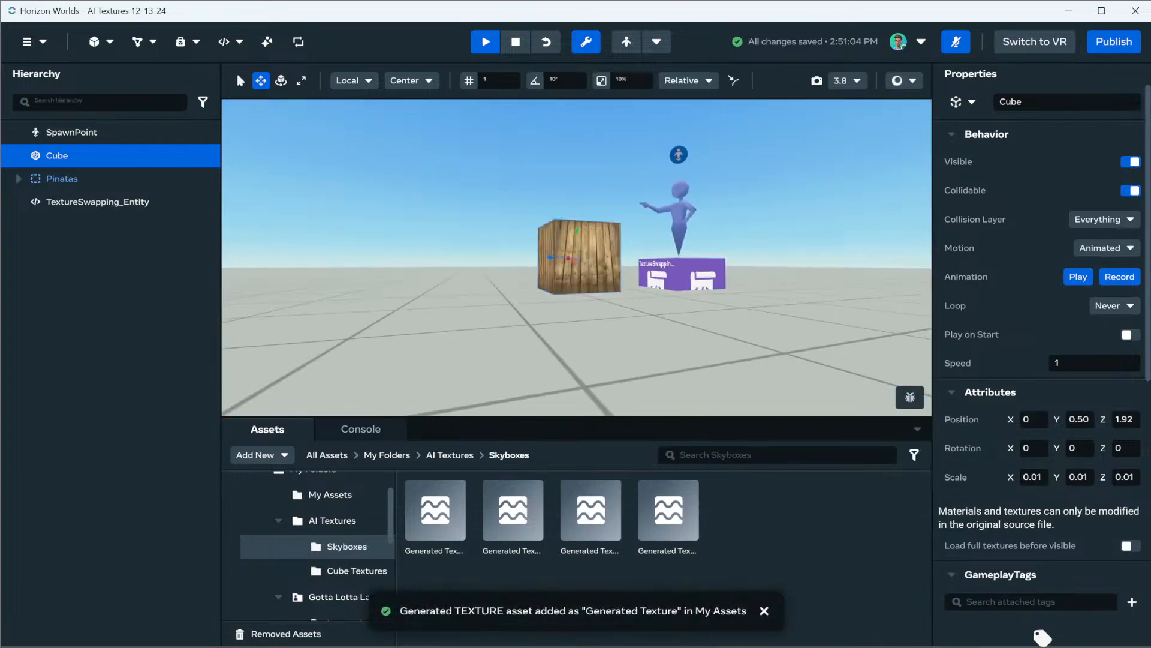
Inspect the wood-textured Cube up close, deselect it and stop the world simulation
right_click_drag(576, 257, 531, 328)
key("f")
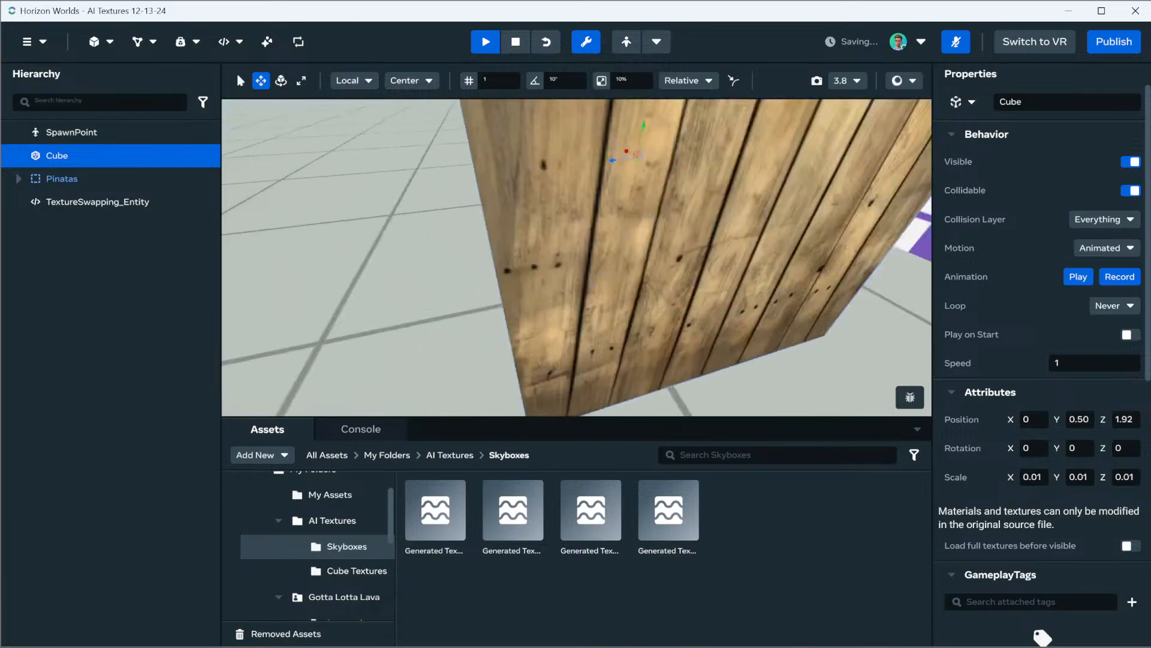
scroll(575, 258, "down", 4)
right_click_drag(576, 258, 603, 212)
key("Escape")
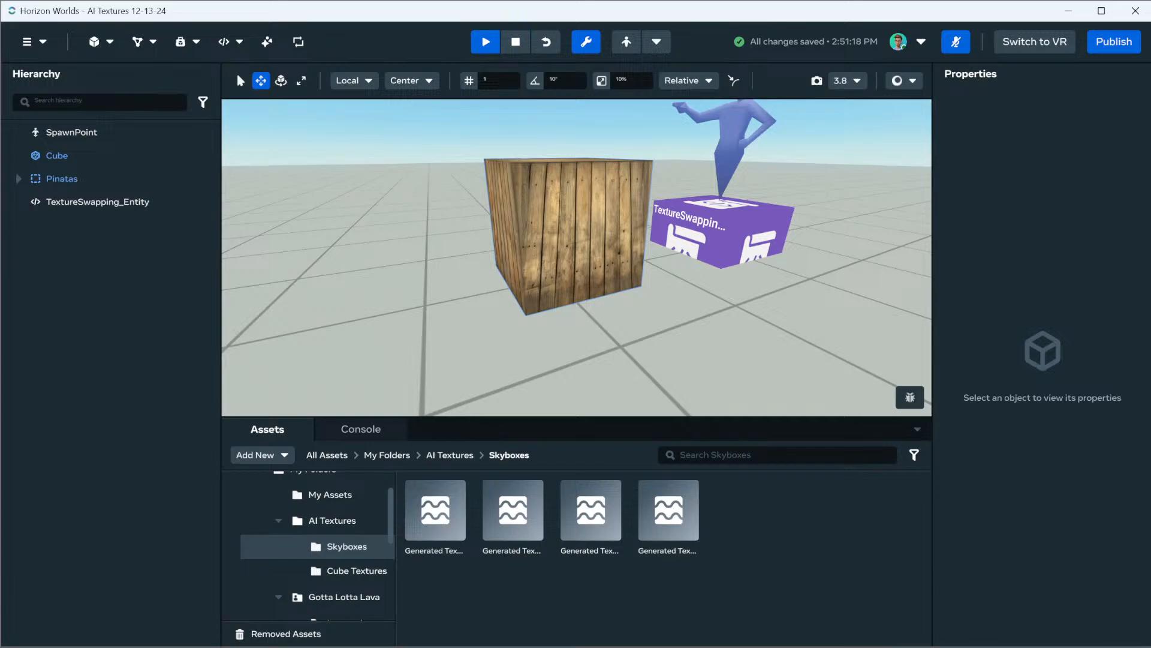
scroll(577, 257, "down", 4)
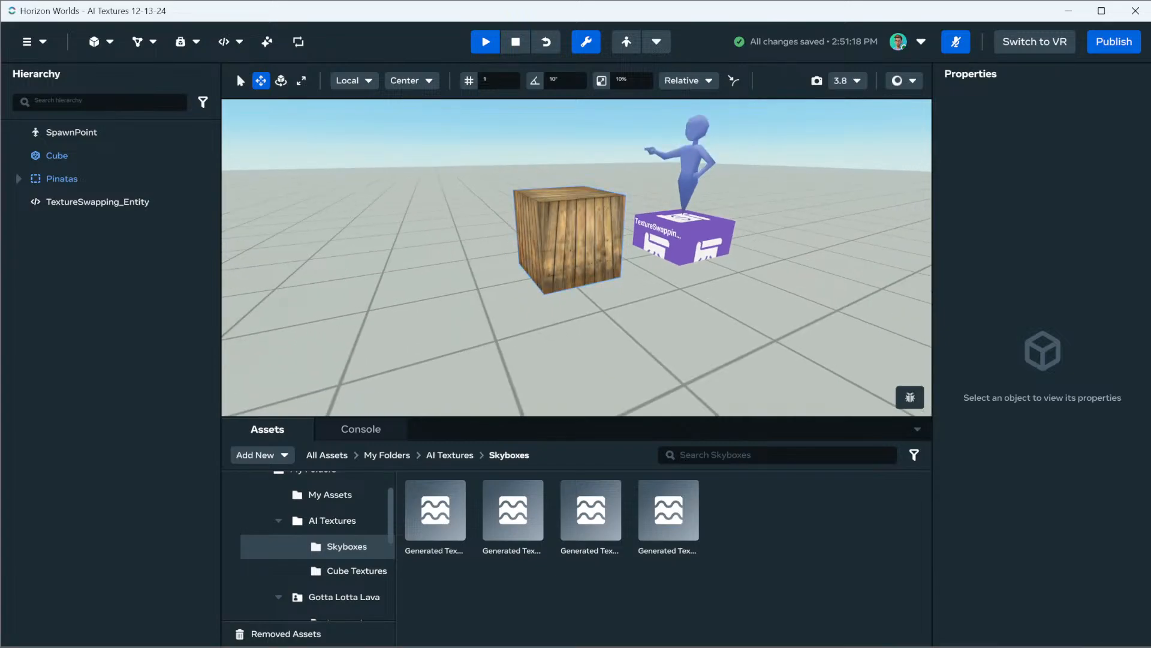
left_click(516, 42)
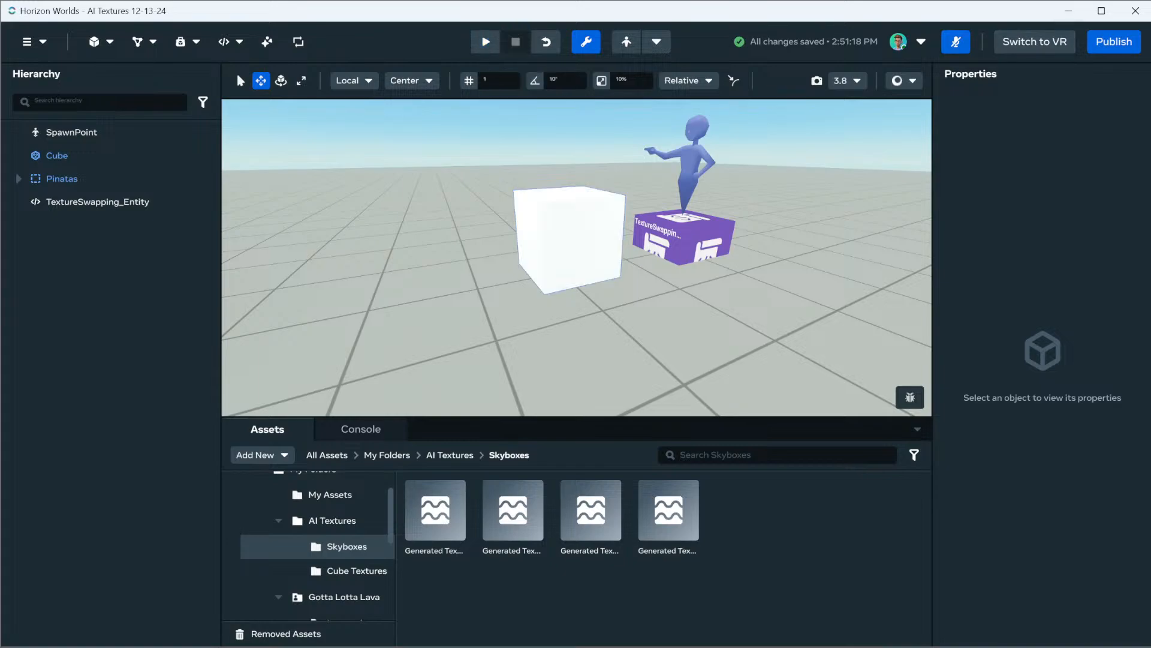
Launch Blender 4.0 and dismiss its splash screen to reach the default scene
key("super")
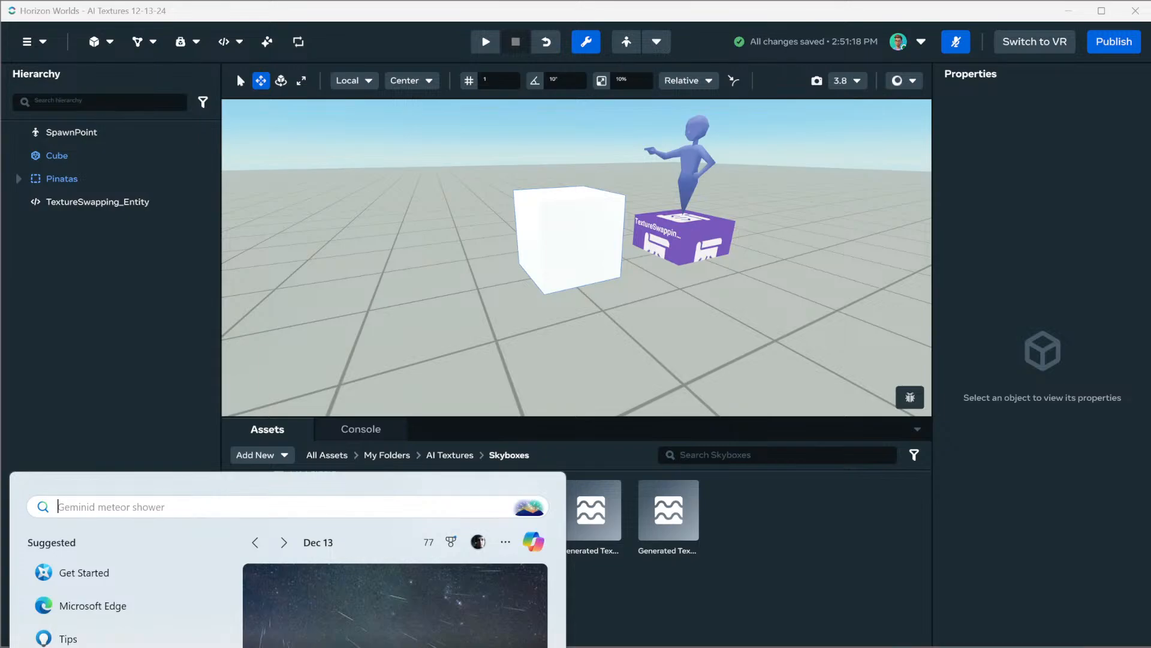
type("blender")
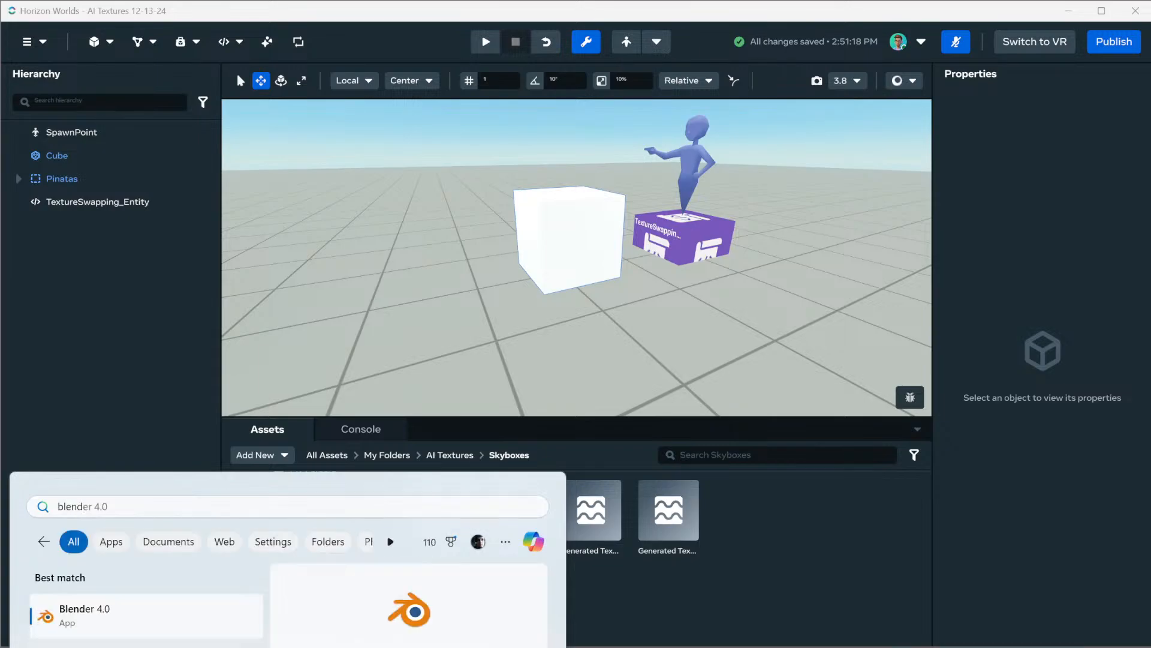
key("Return")
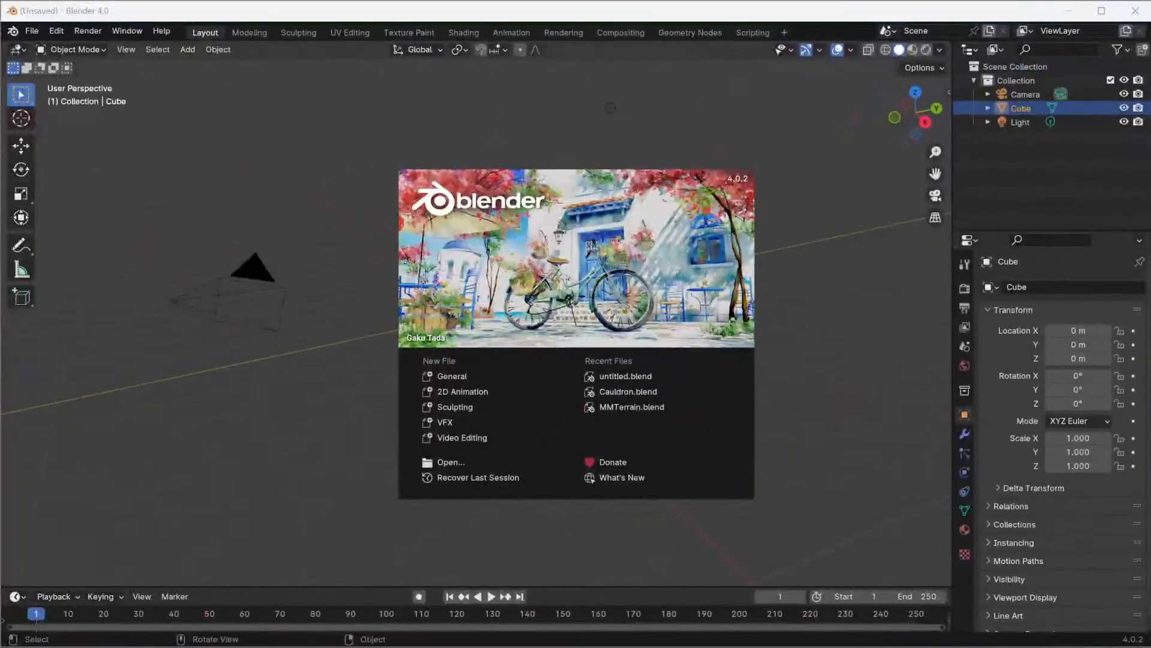
key("Escape")
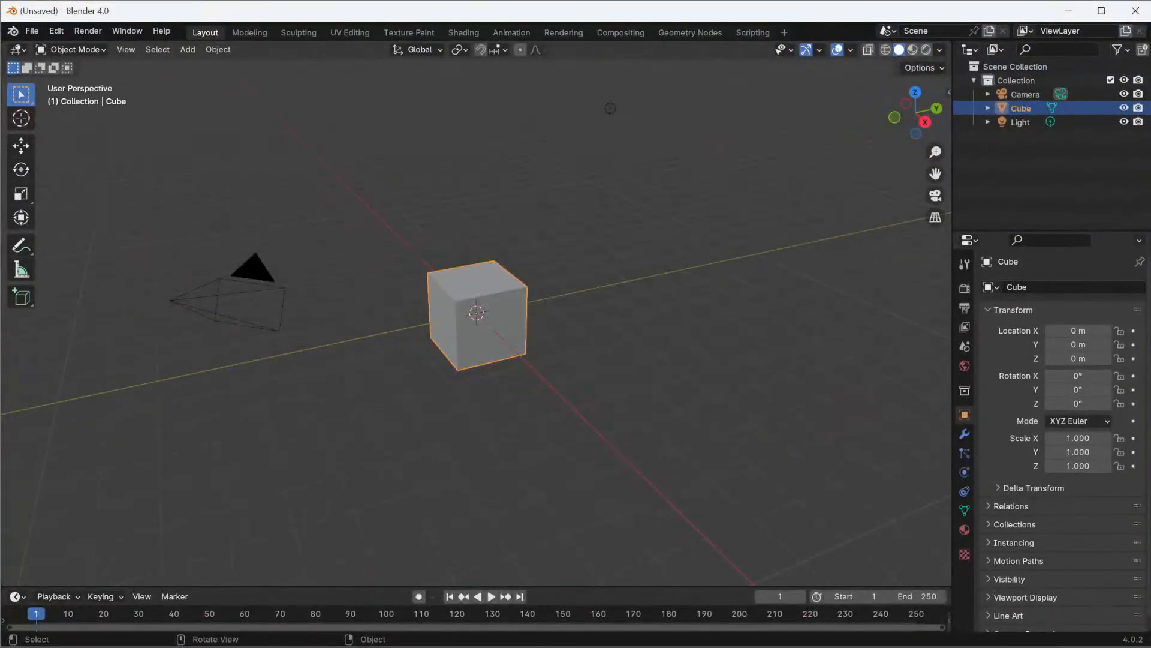
Delete the default Camera, Cube and Light from the scene
left_click(1026, 95)
left_click(1021, 123, "shift")
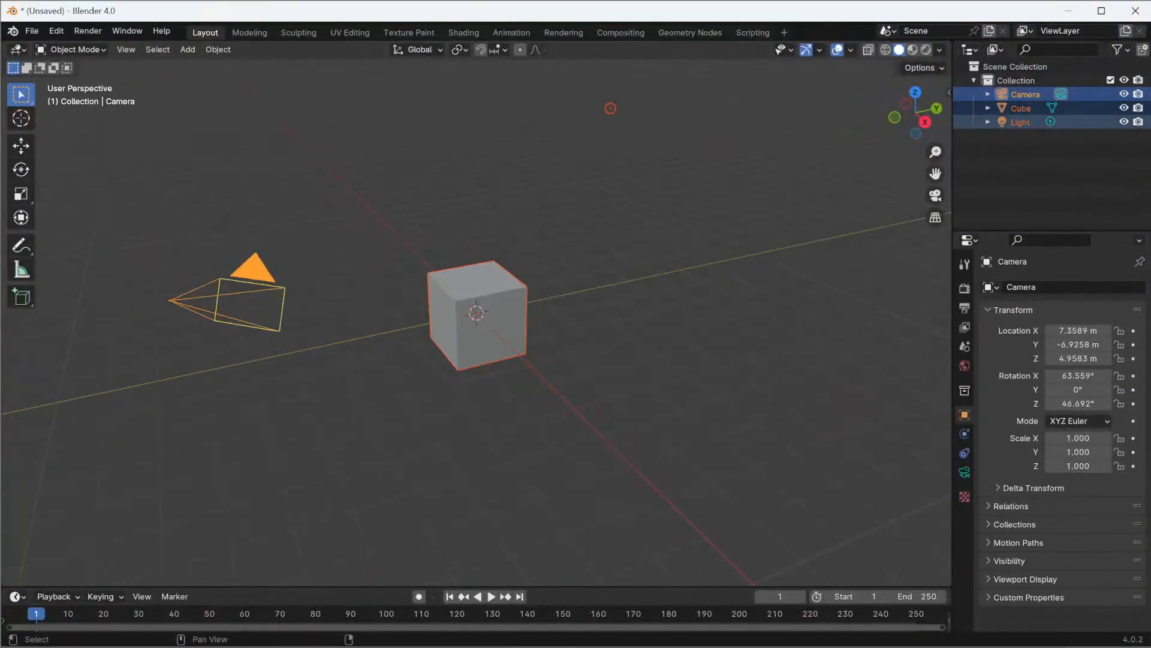
right_click(995, 115)
left_click(968, 164)
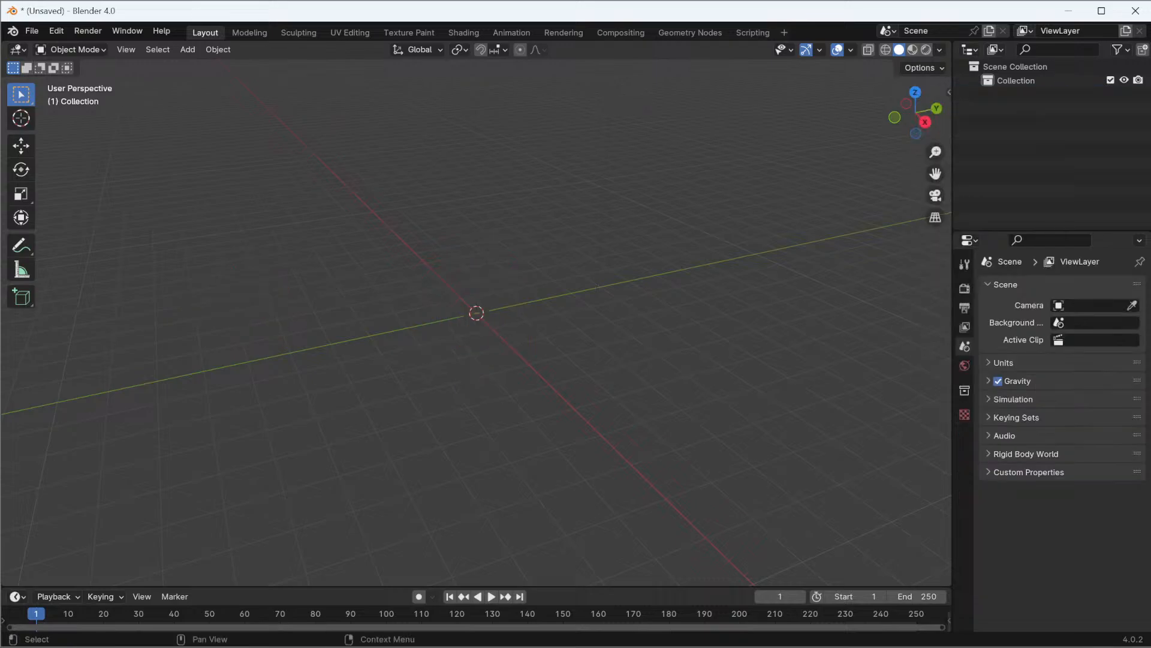
Add a UV Sphere mesh to the empty scene
left_click(188, 49)
mouse_move(218, 49)
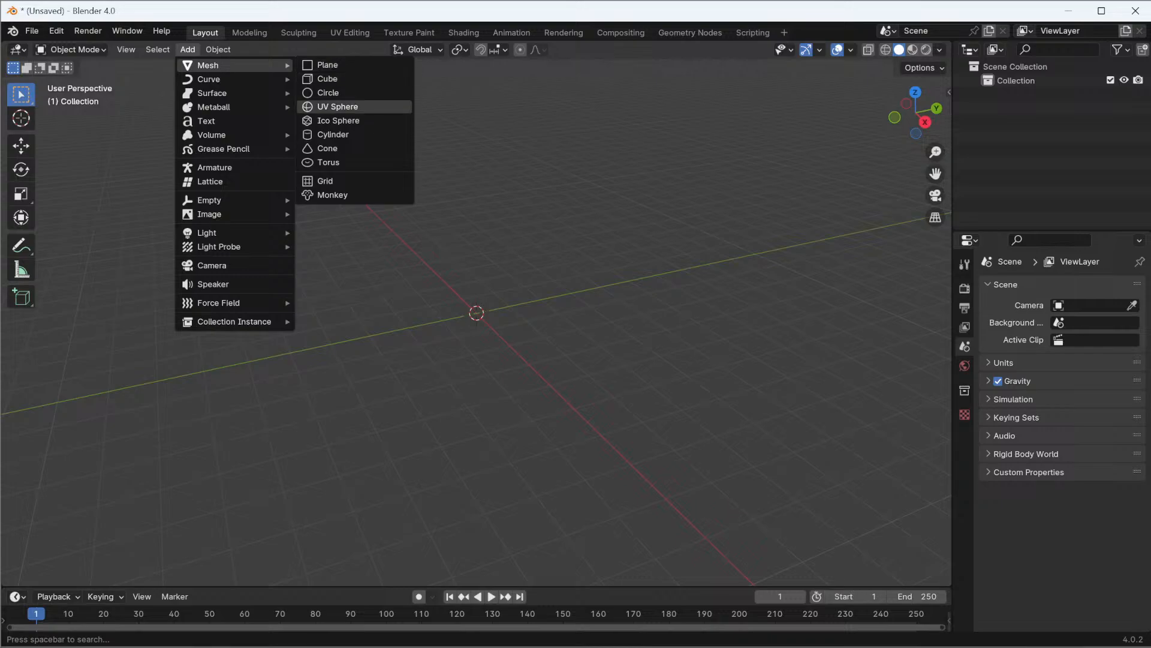
left_click(338, 106)
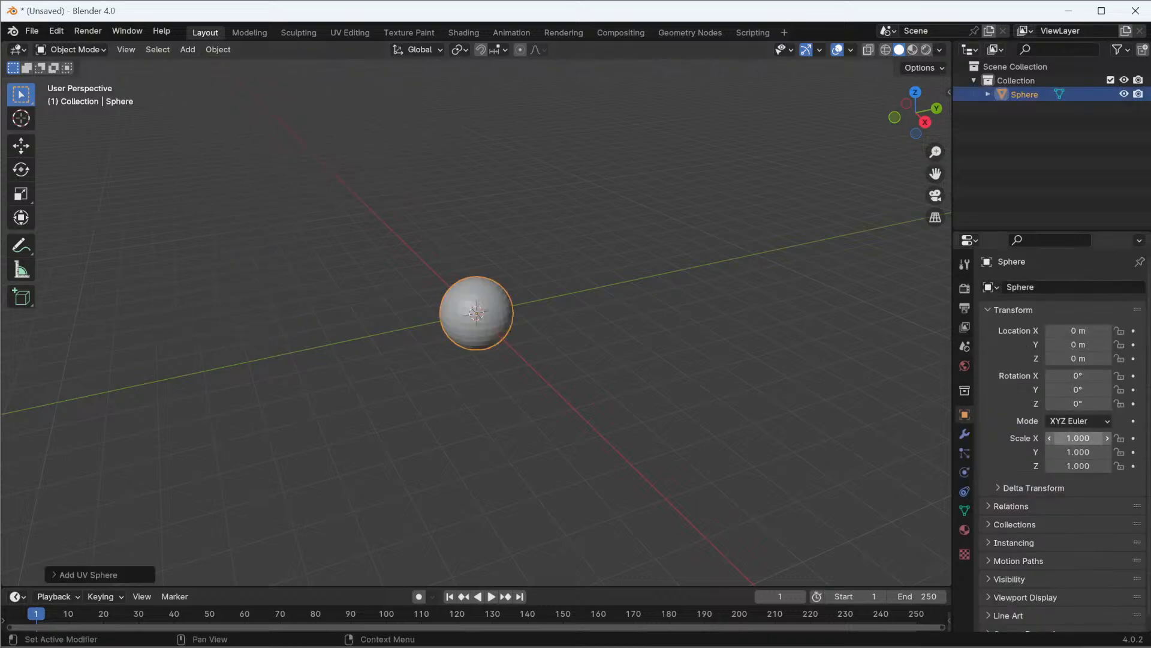
Set the sphere's scale to 32 on the X, Y and Z axes and bring the whole sphere into view
left_click(1078, 439)
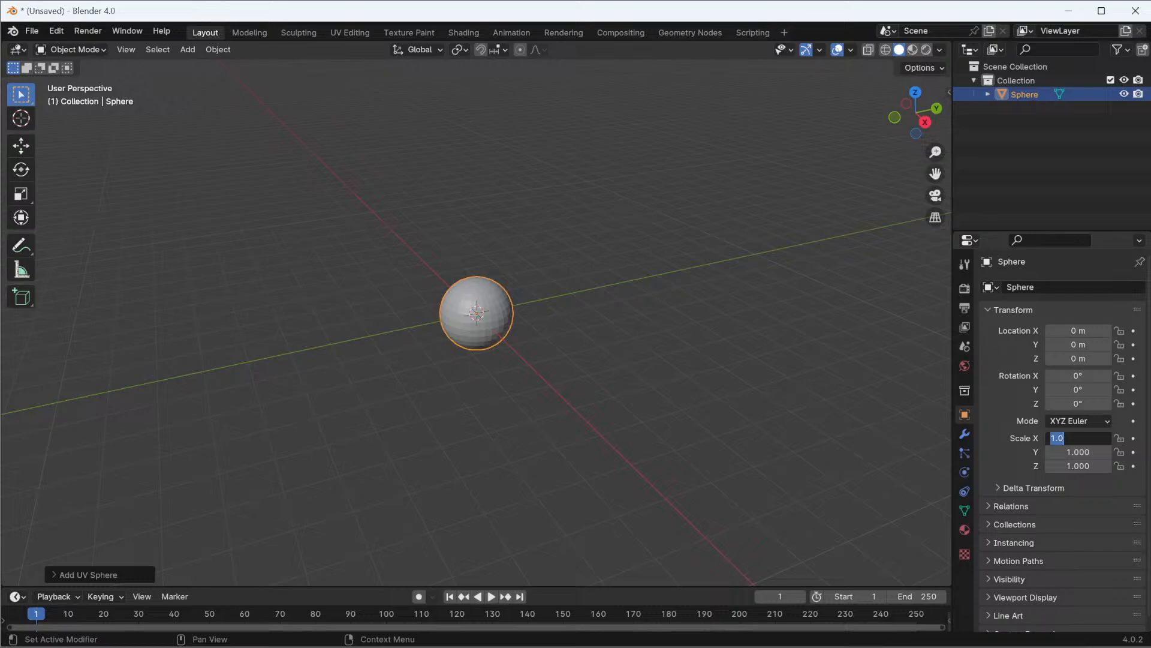
type("32")
key("Tab")
type("32")
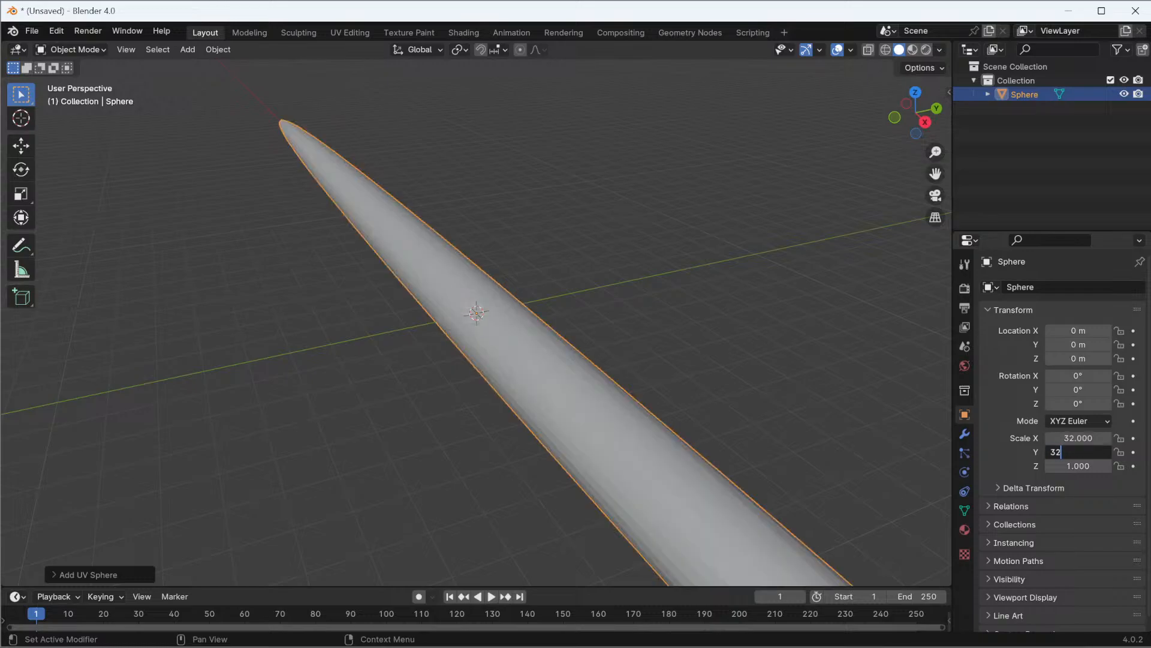
key("Tab")
type("32")
key("Return")
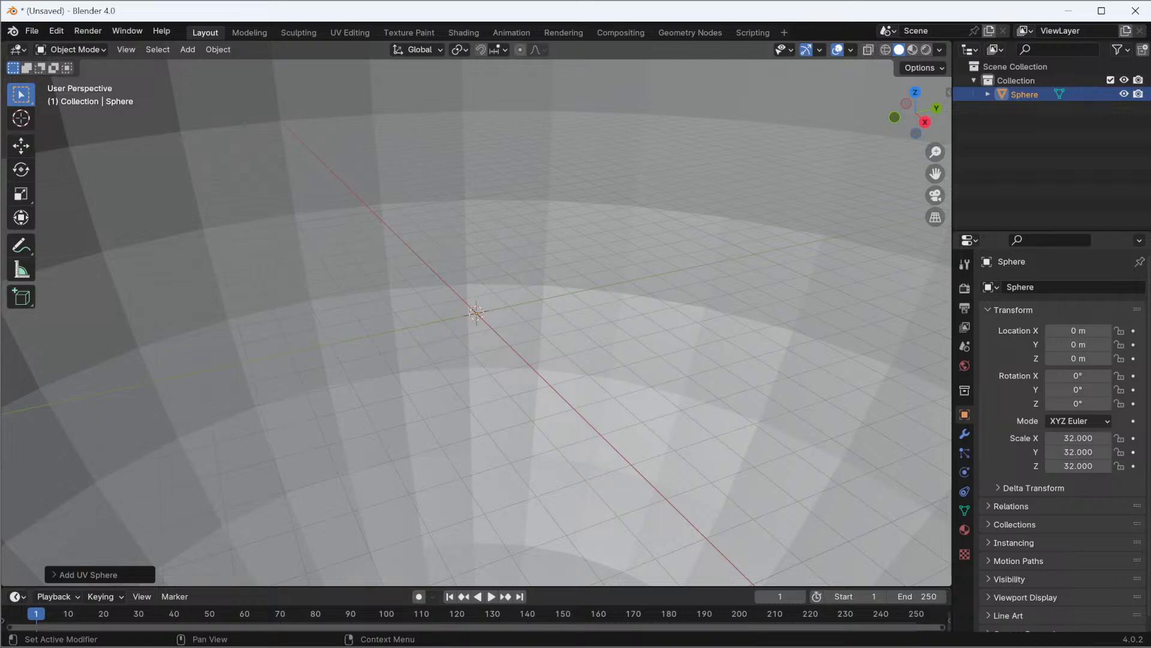
scroll(477, 312, "down", 10)
scroll(477, 312, "up", 3)
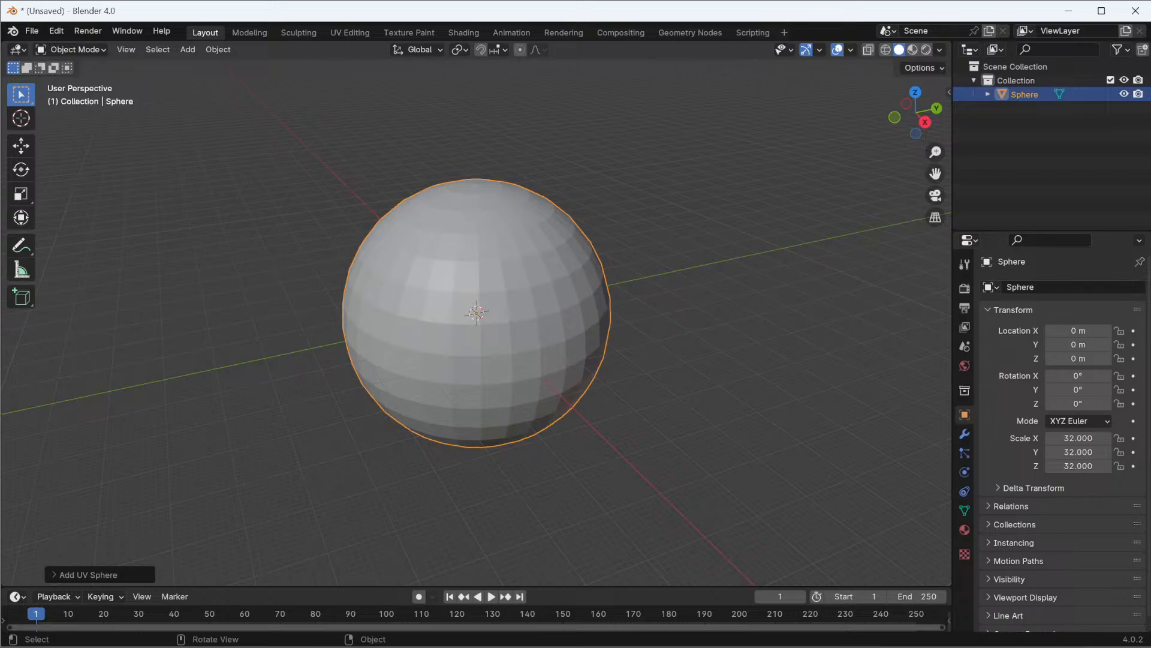
Switch the sphere to Edit Mode with all its vertices selected
key("Tab")
right_click(484, 312)
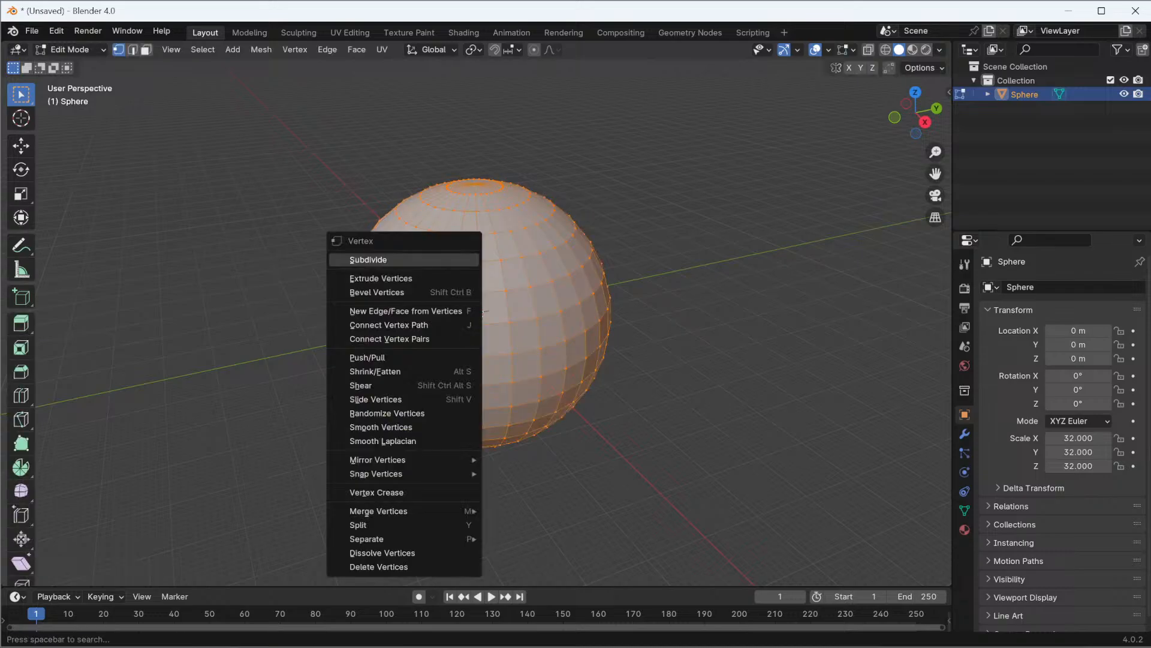
key("Down")
key("Down")
key("Down")
key("Down")
key("Down")
key("Down")
key("Down")
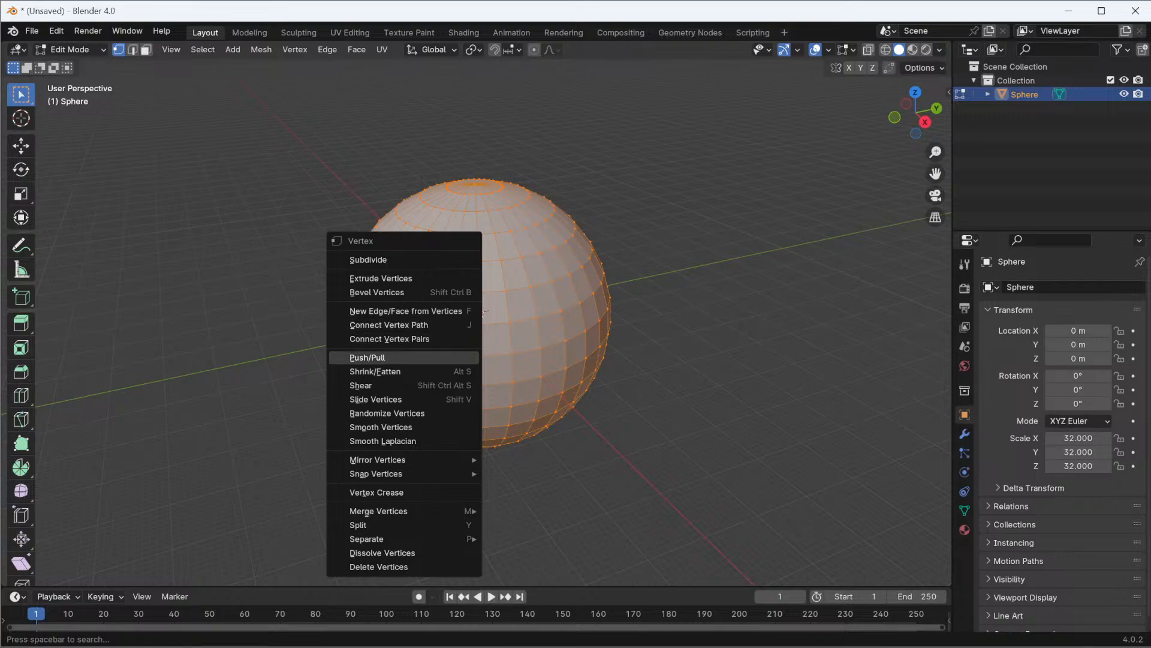
key("Down")
key("Down")
key("Down")
key("Down")
key("Down")
key("Down")
key("Down")
key("Down")
key("Down")
key("Down")
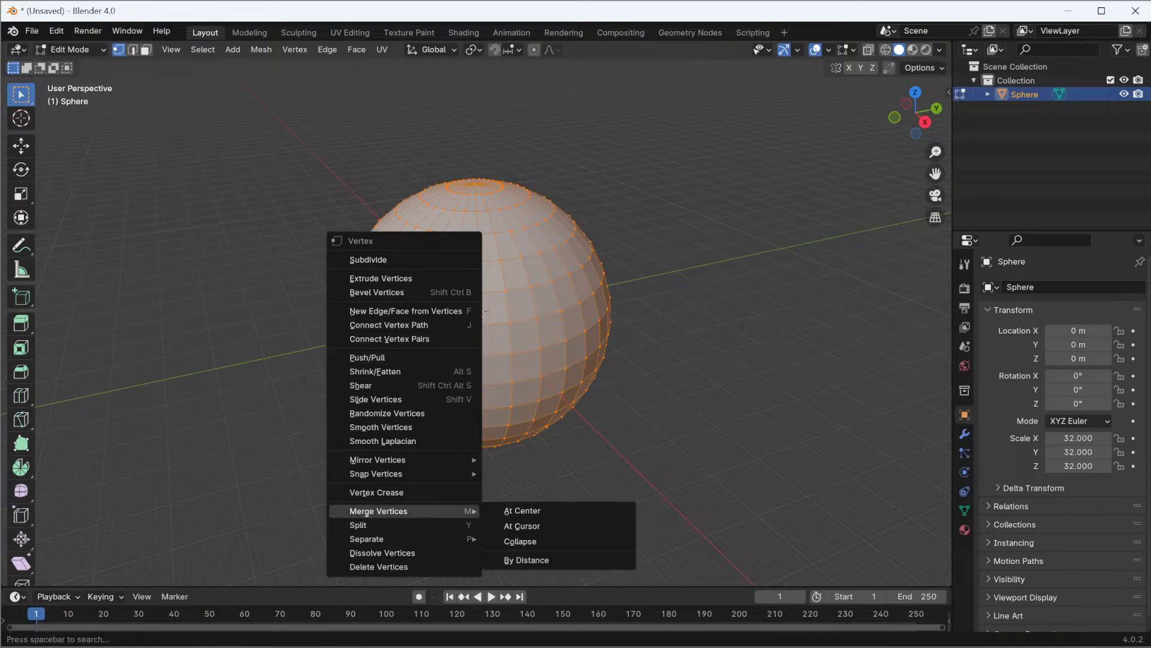
key("Escape")
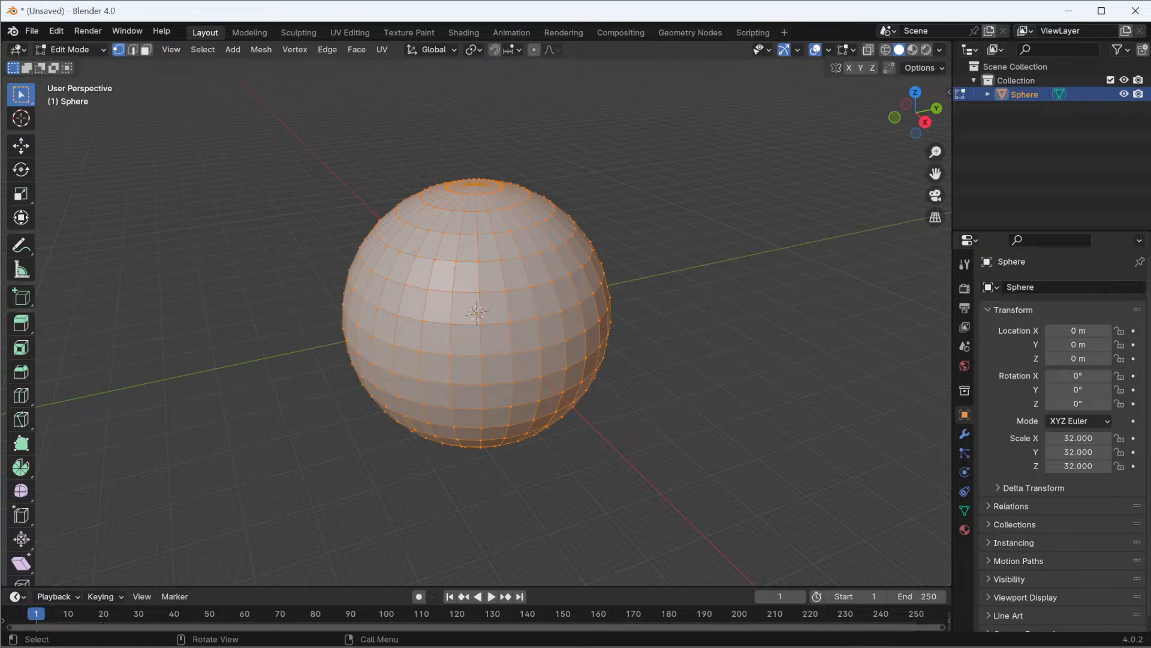
key("v")
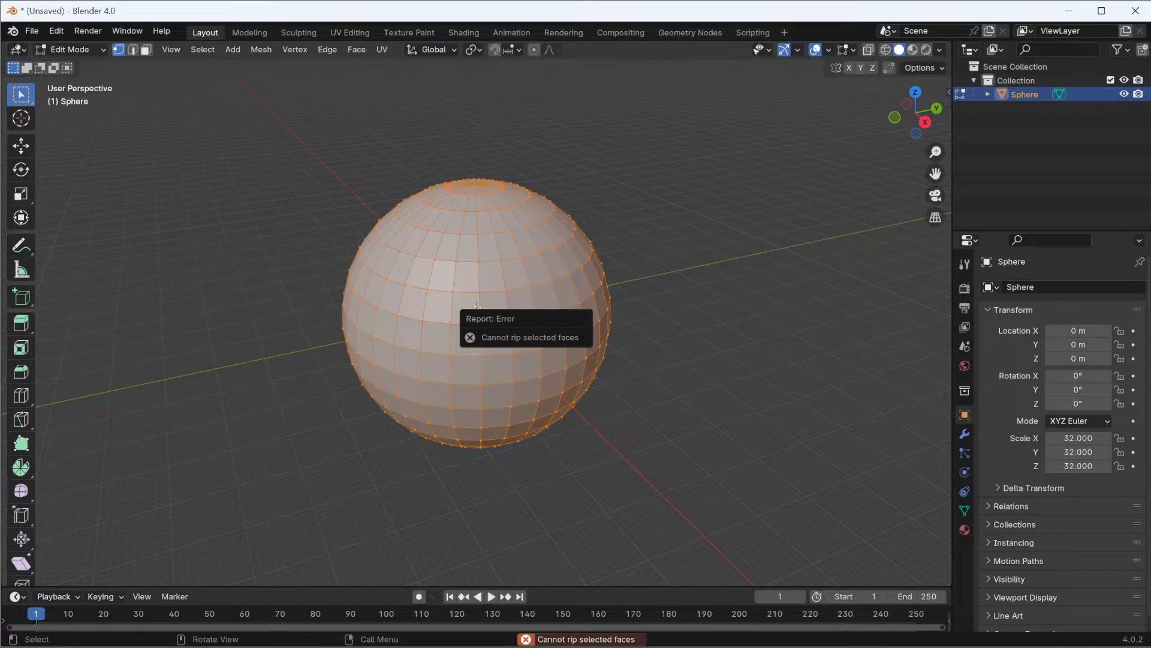
key("alt+a")
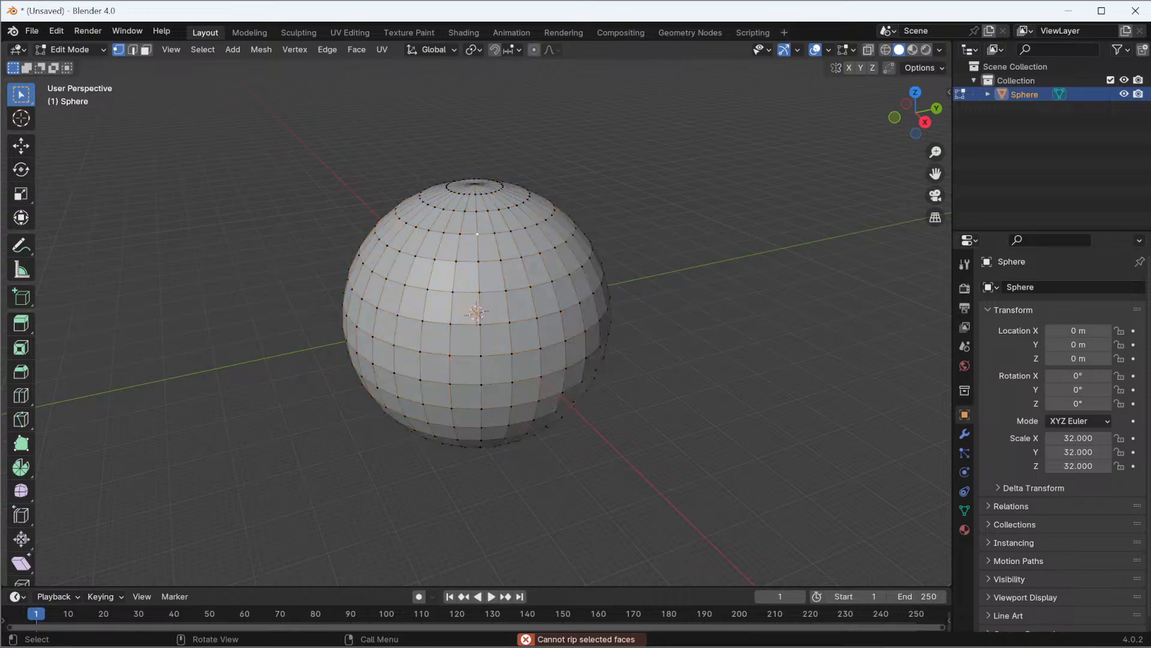
key("a")
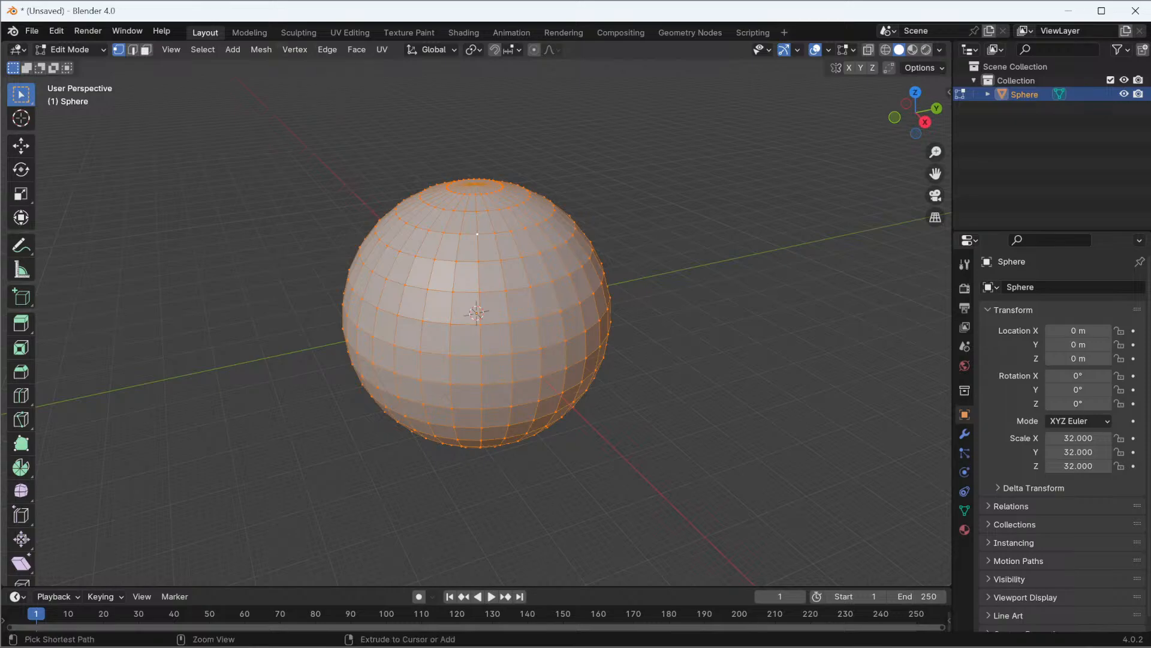
key("ctrl+n")
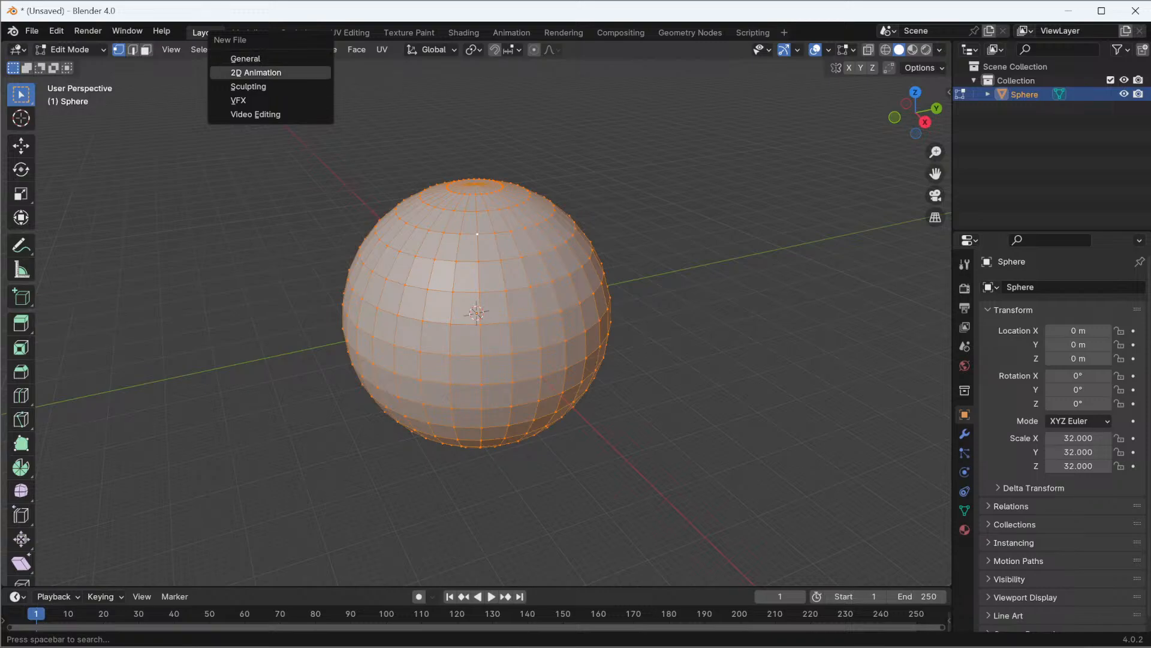
left_click(382, 49)
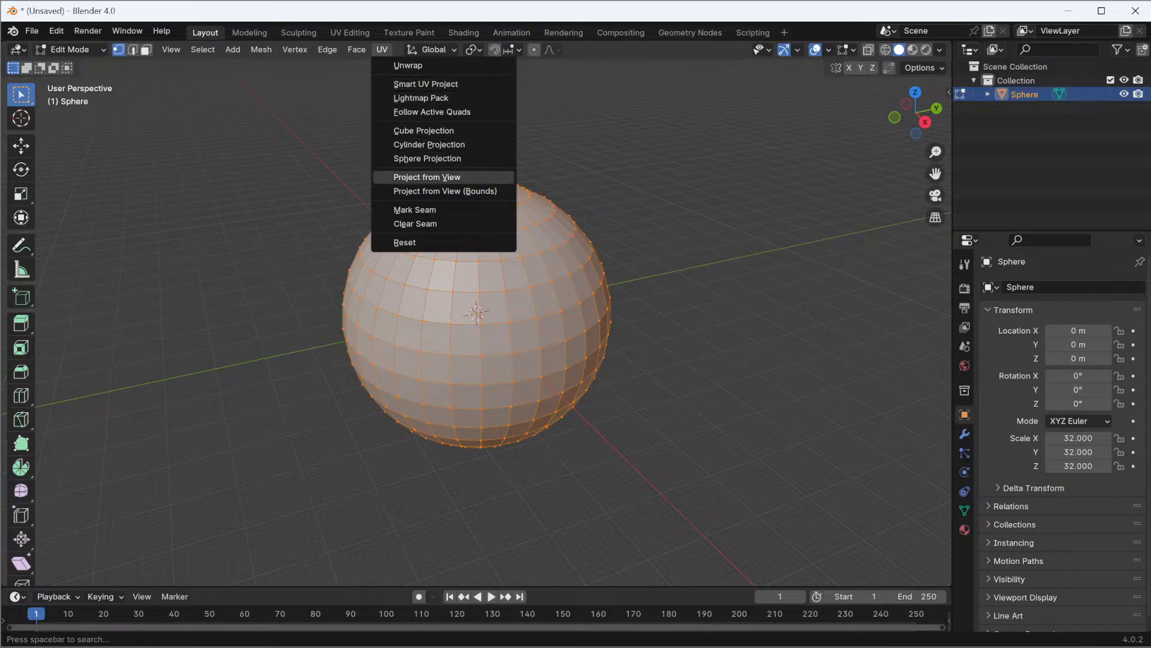
left_click(414, 209)
left_click(357, 49)
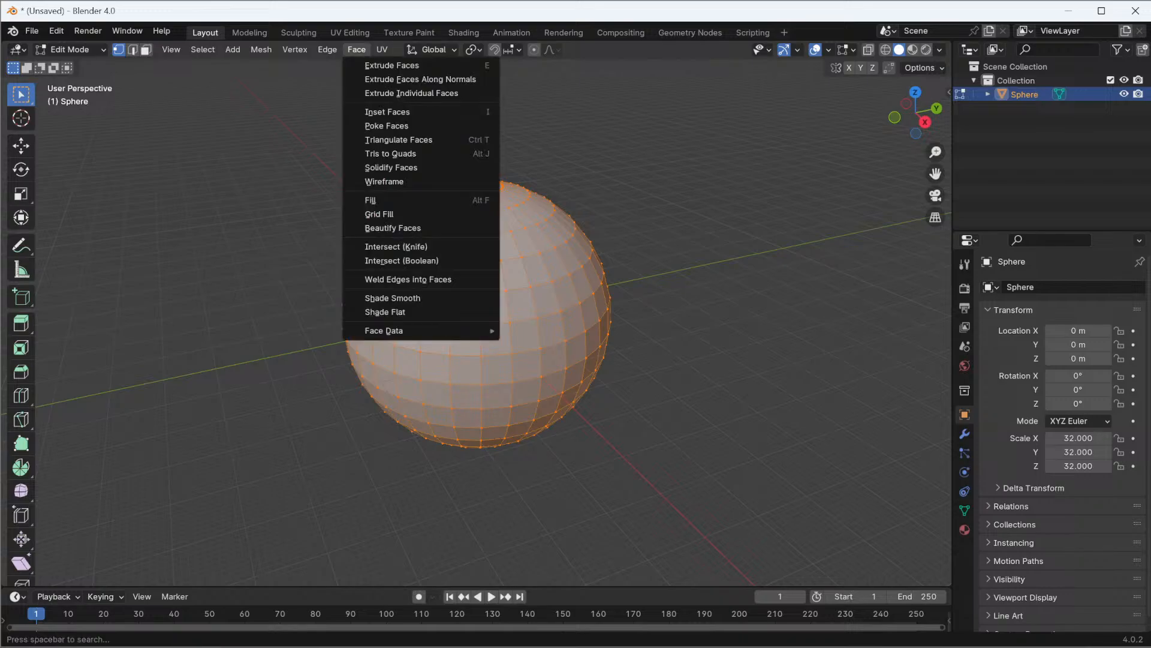
mouse_move(328, 49)
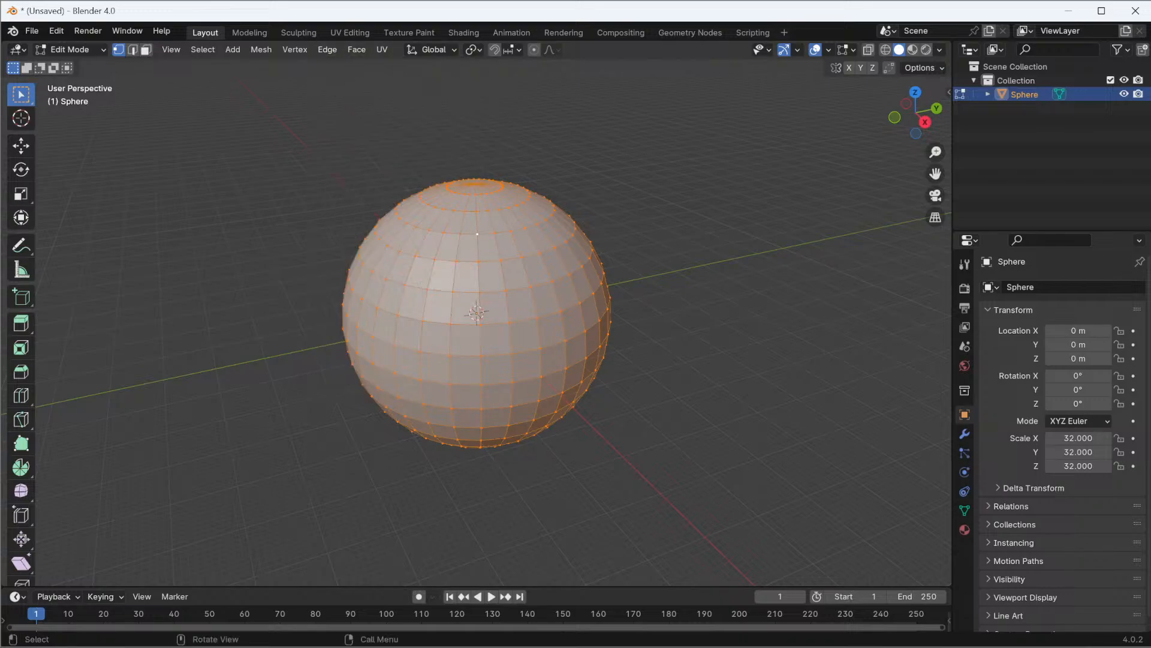
Recalculate the normals of all the sphere's faces to point inside
key("alt+n")
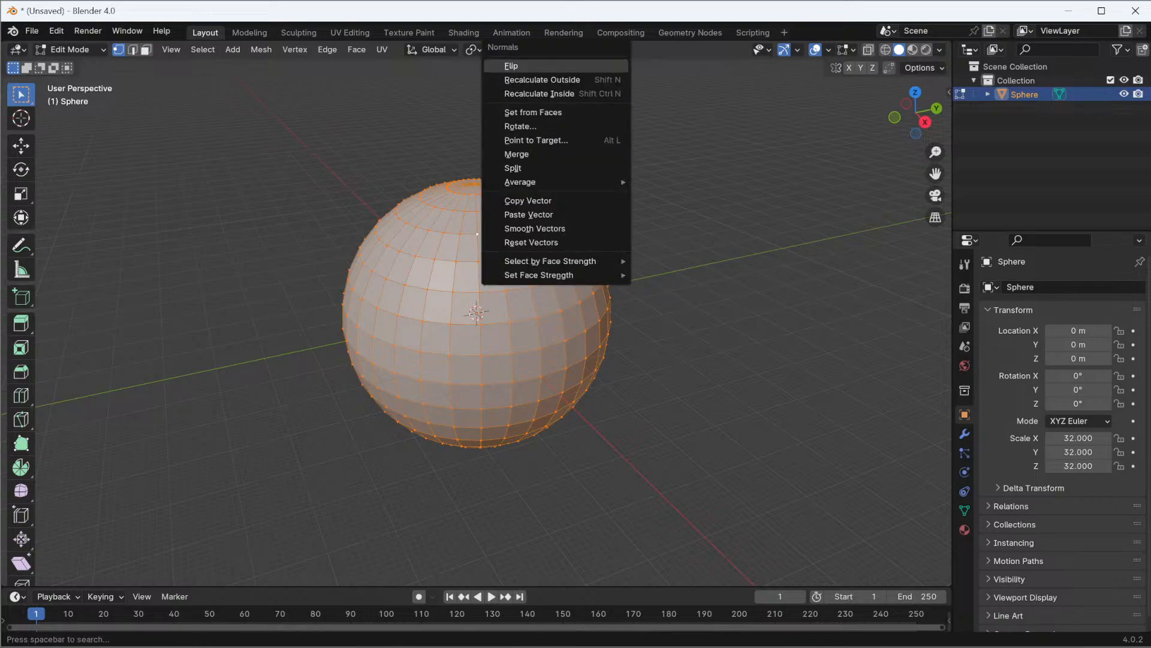
key("Down")
key("Down")
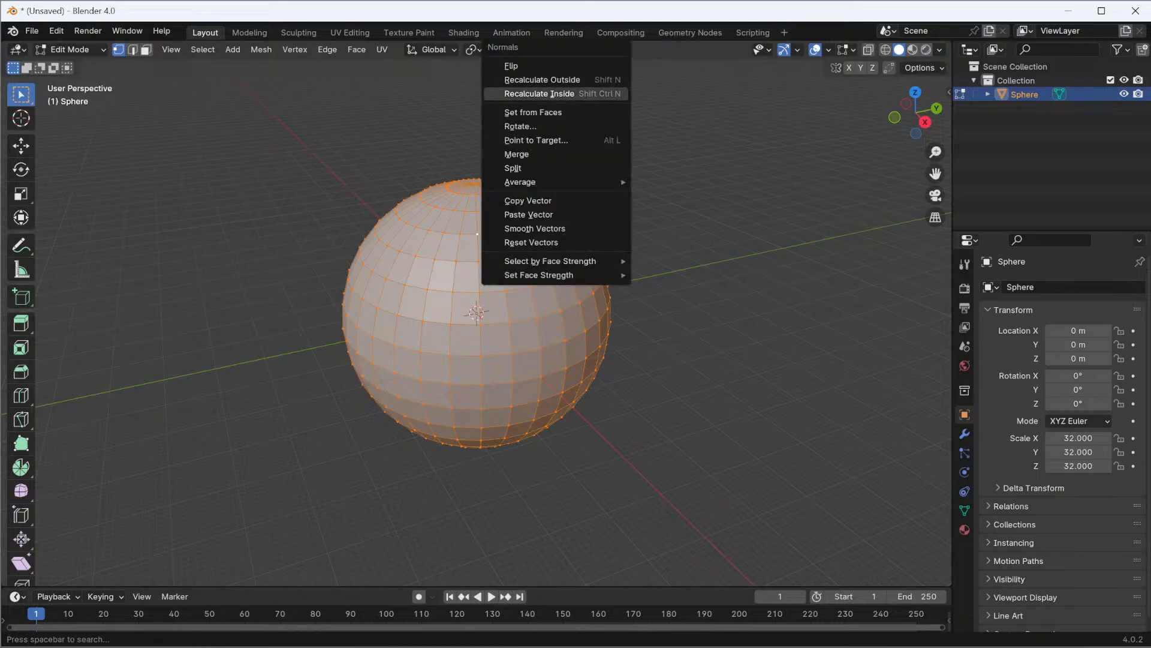
key("Return")
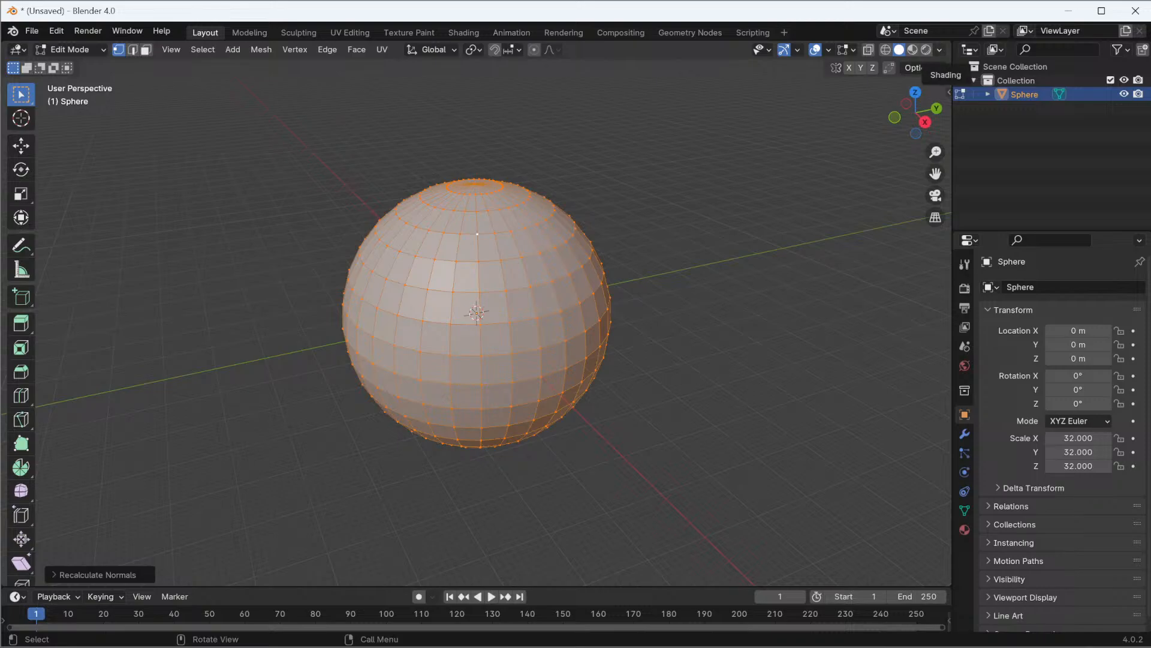
Enable backface culling in the viewport shading and check the sphere's interior up close
left_click(940, 50)
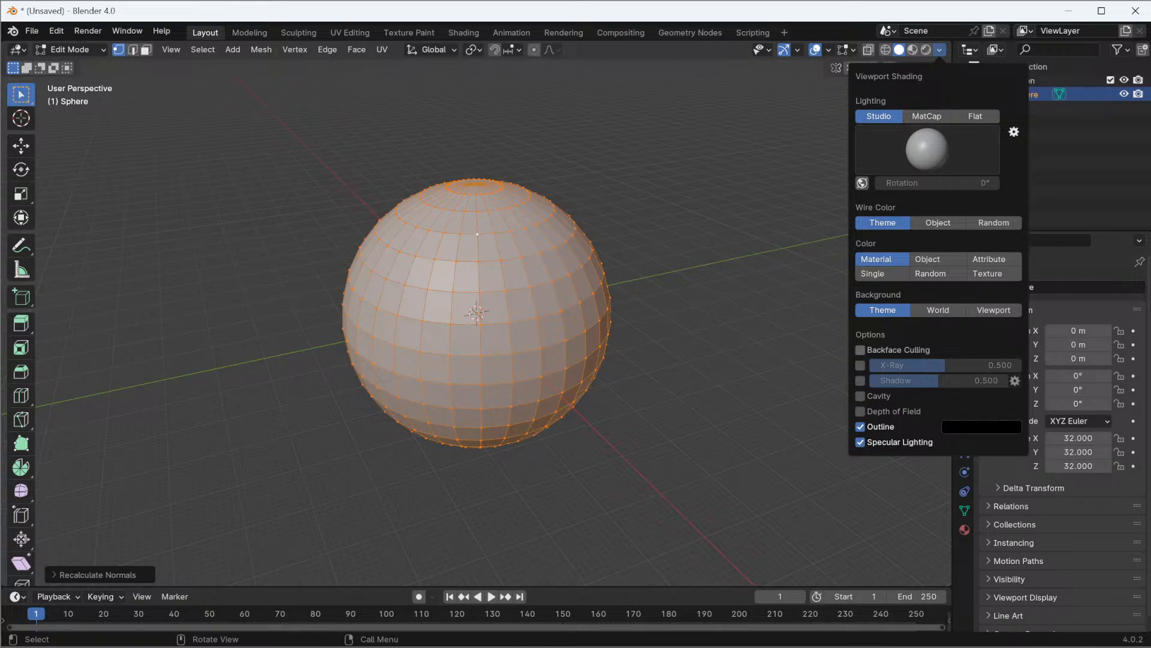
left_click(877, 350)
right_click(665, 344)
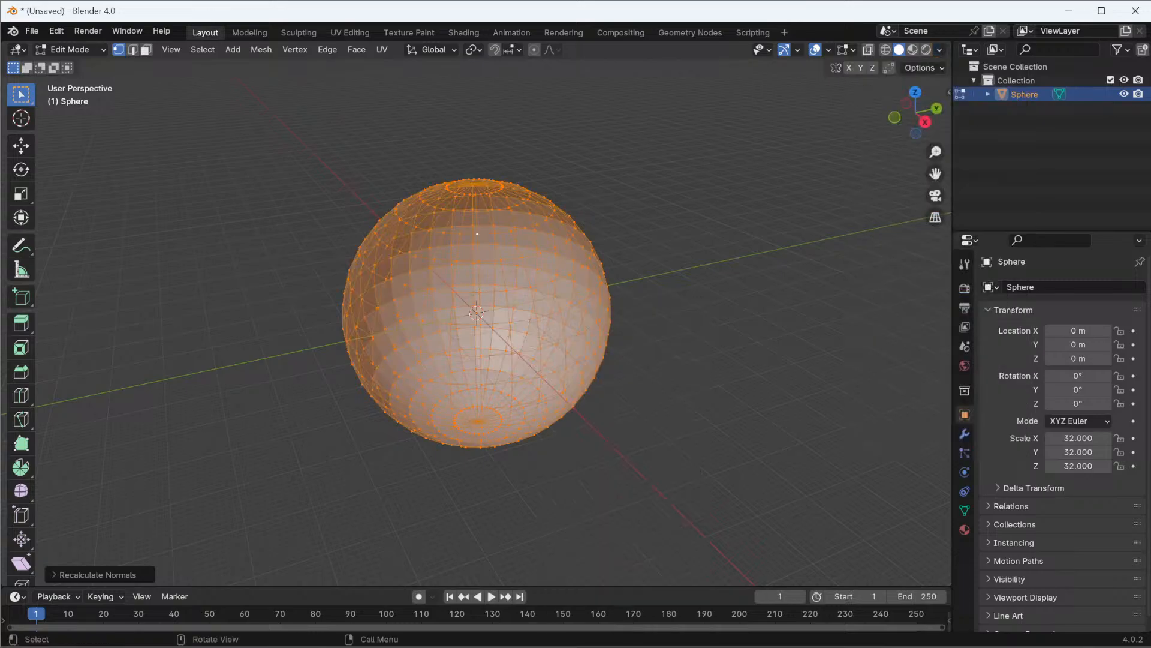
scroll(478, 234, "up", 10)
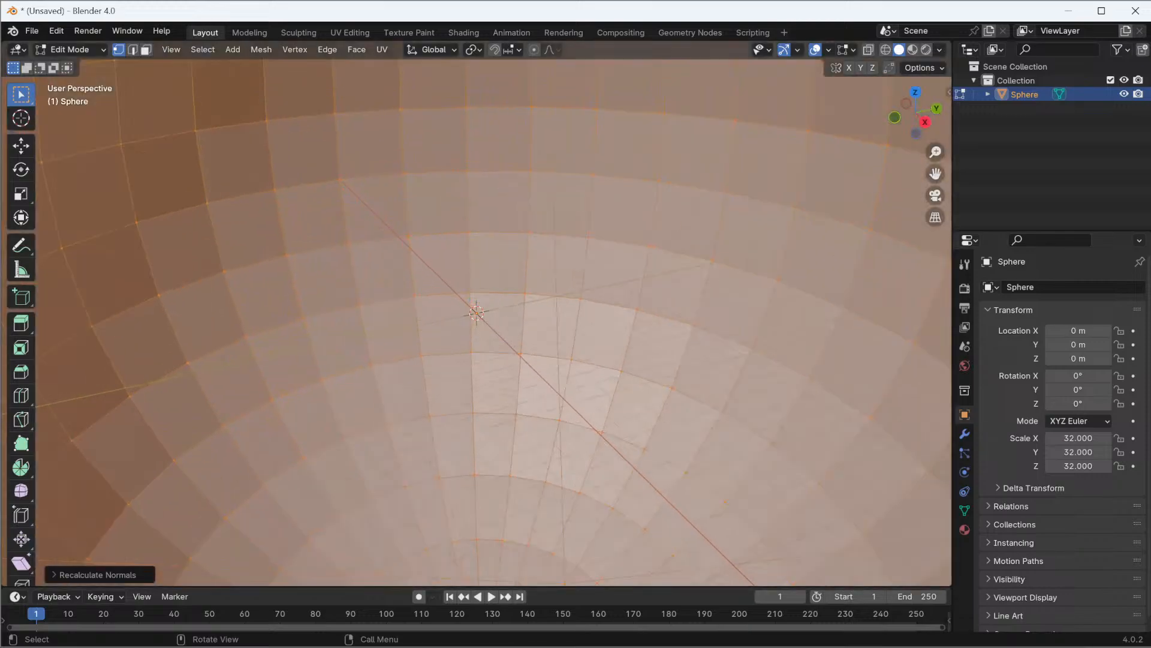
scroll(478, 234, "down", 12)
scroll(477, 234, "up", 4)
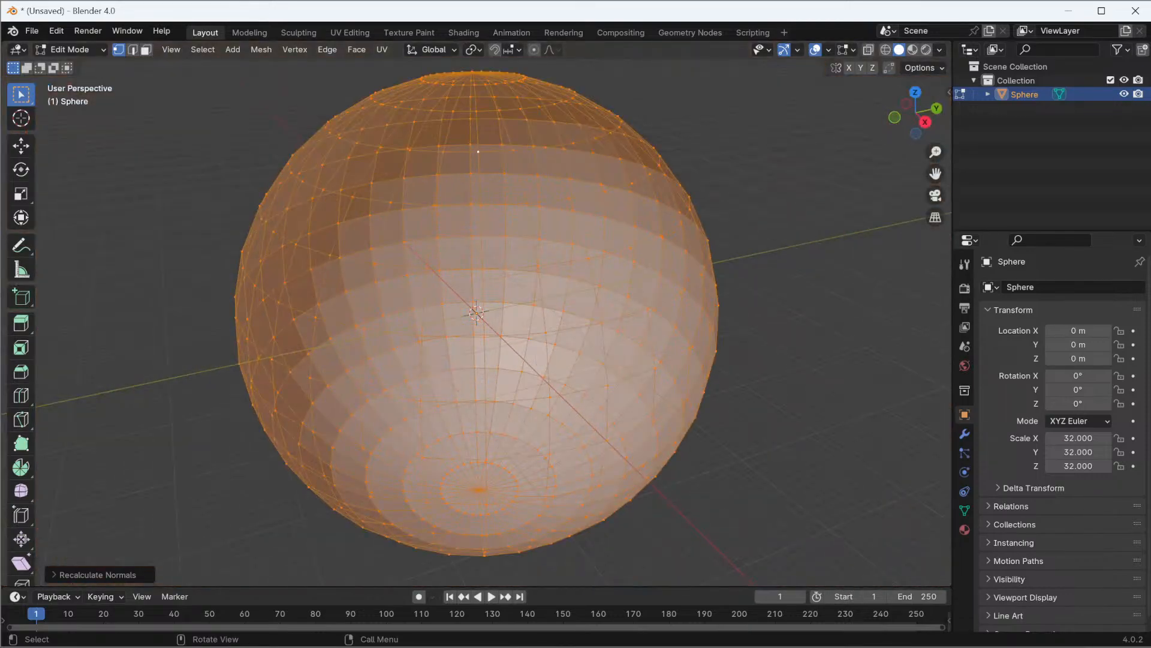
Add a new material to the sphere and name it Skybox
left_click(965, 530)
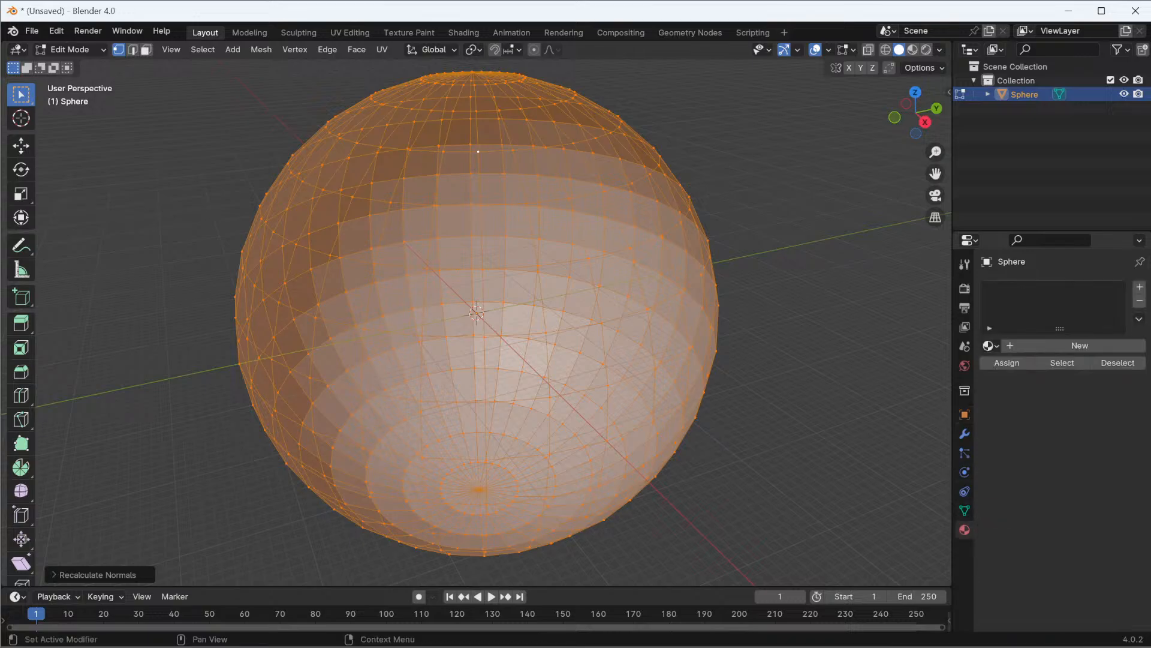
left_click(1062, 346)
double_click(1035, 345)
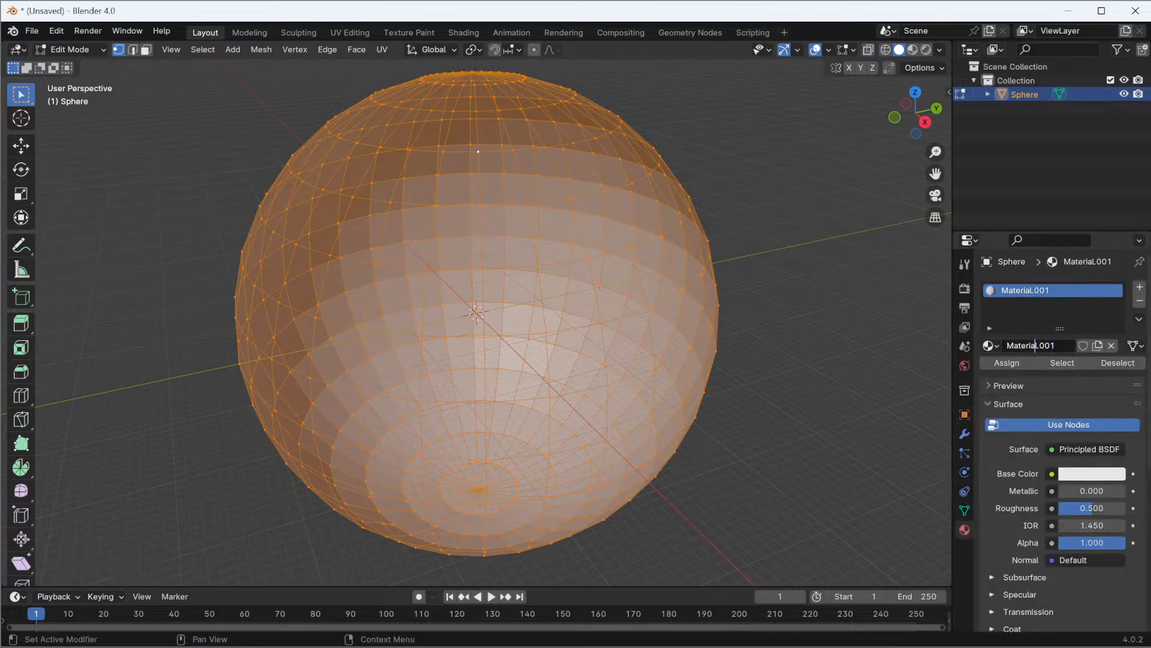
double_click(1036, 345)
left_click(1036, 345)
left_click(1056, 345)
key("shift+Home")
type("Skybox")
key("Return")
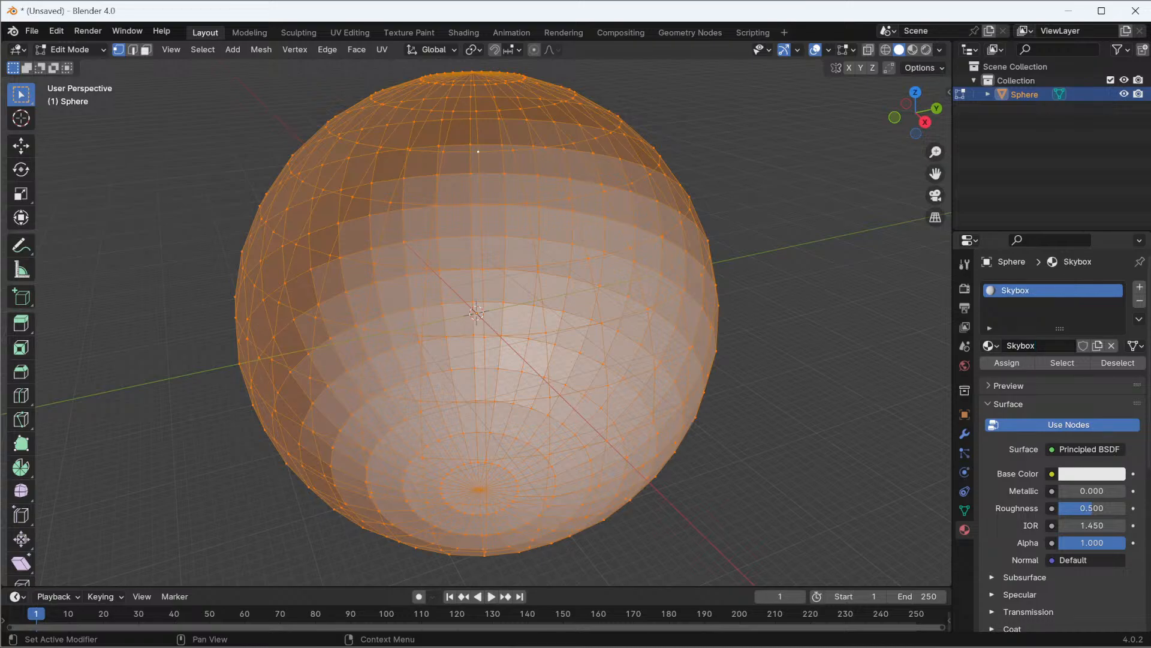
Start an FBX export and create and open a new folder named 12-13-24 inside Downloads
left_click(31, 31)
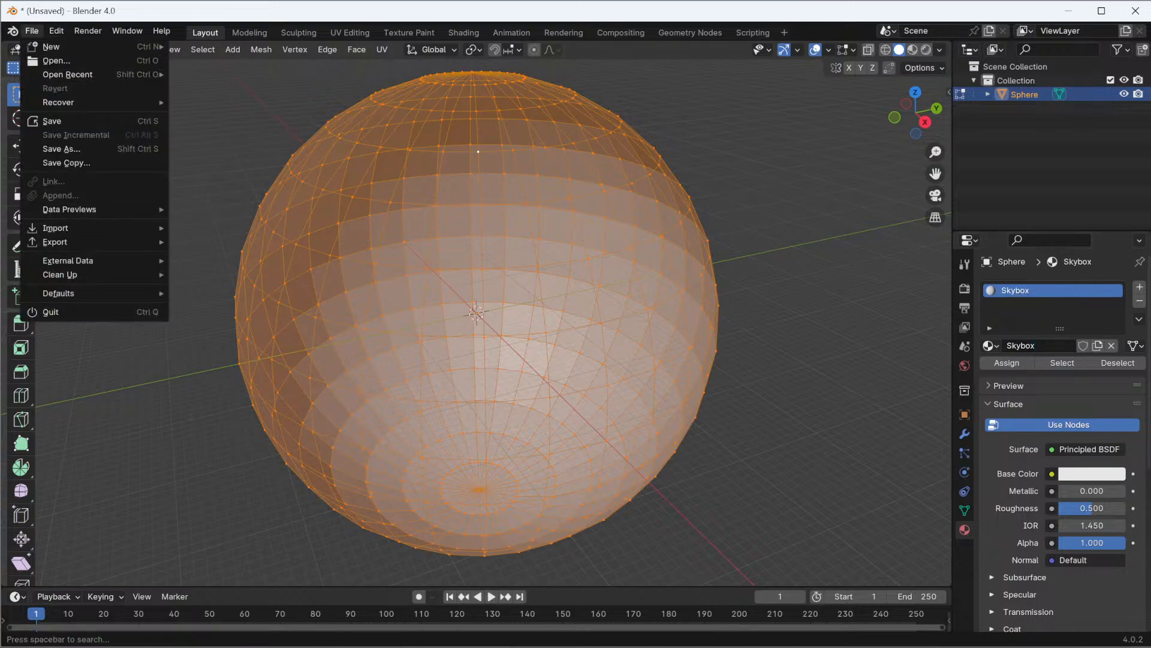
mouse_move(66, 242)
left_click(210, 367)
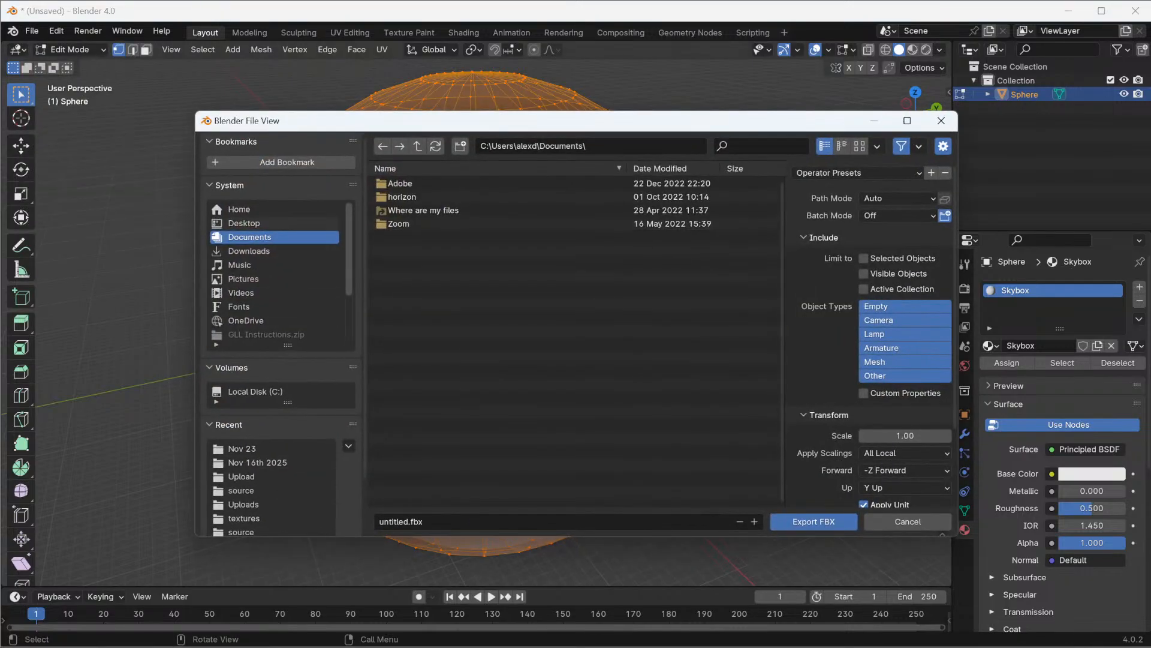
left_click(243, 448)
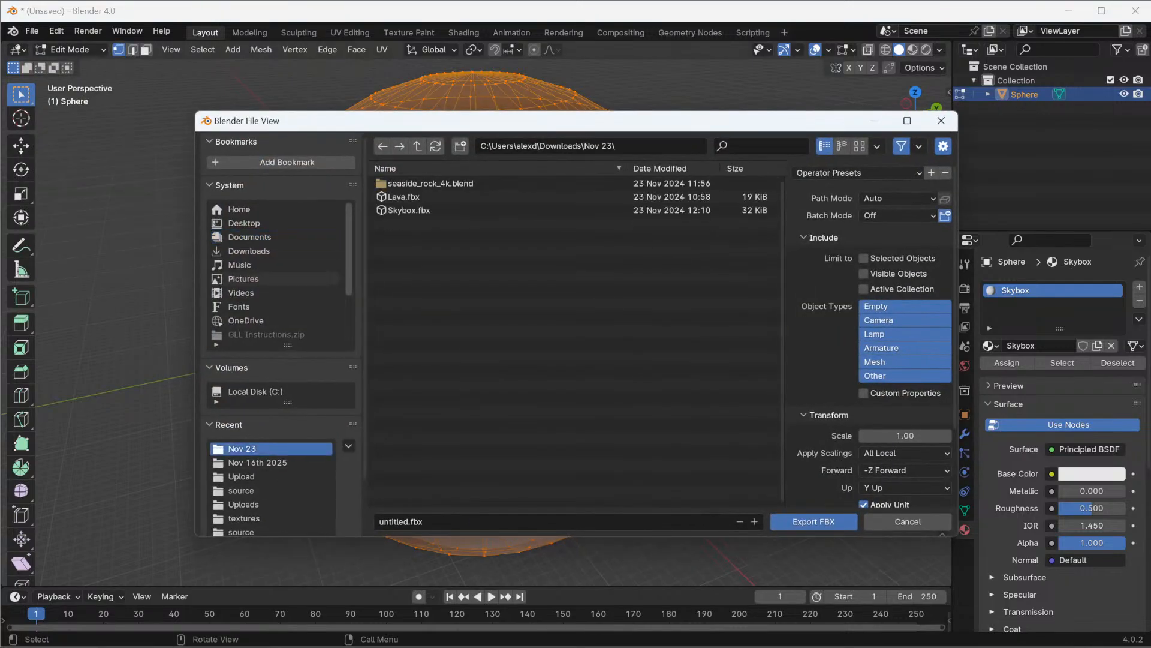
left_click(418, 145)
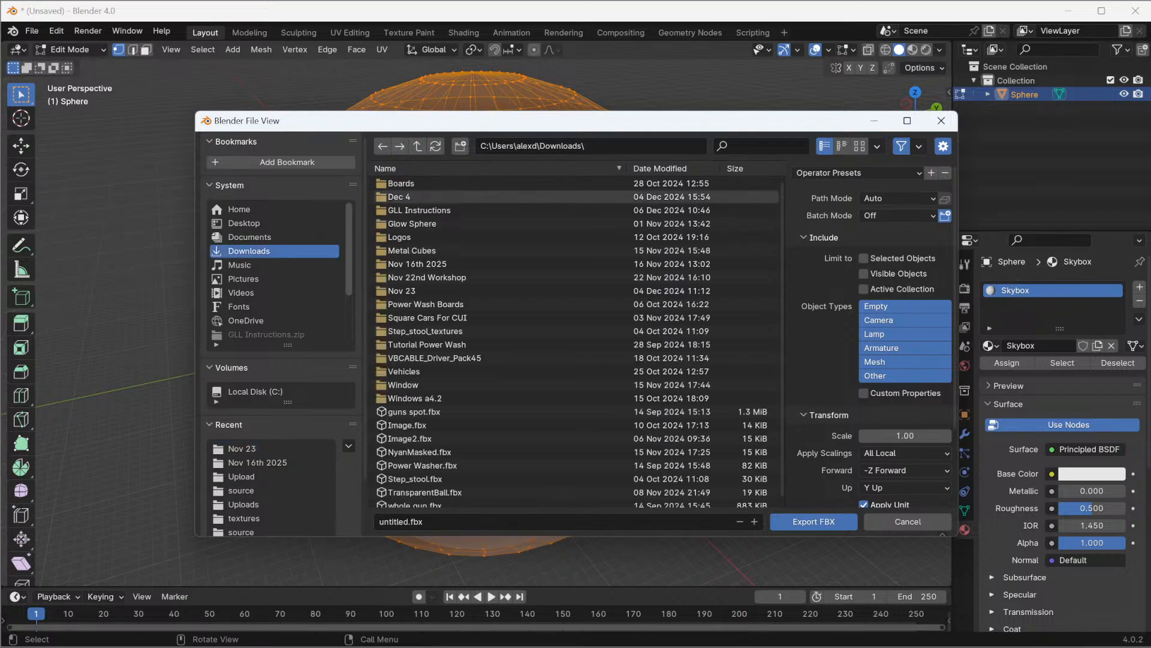
left_click(460, 146)
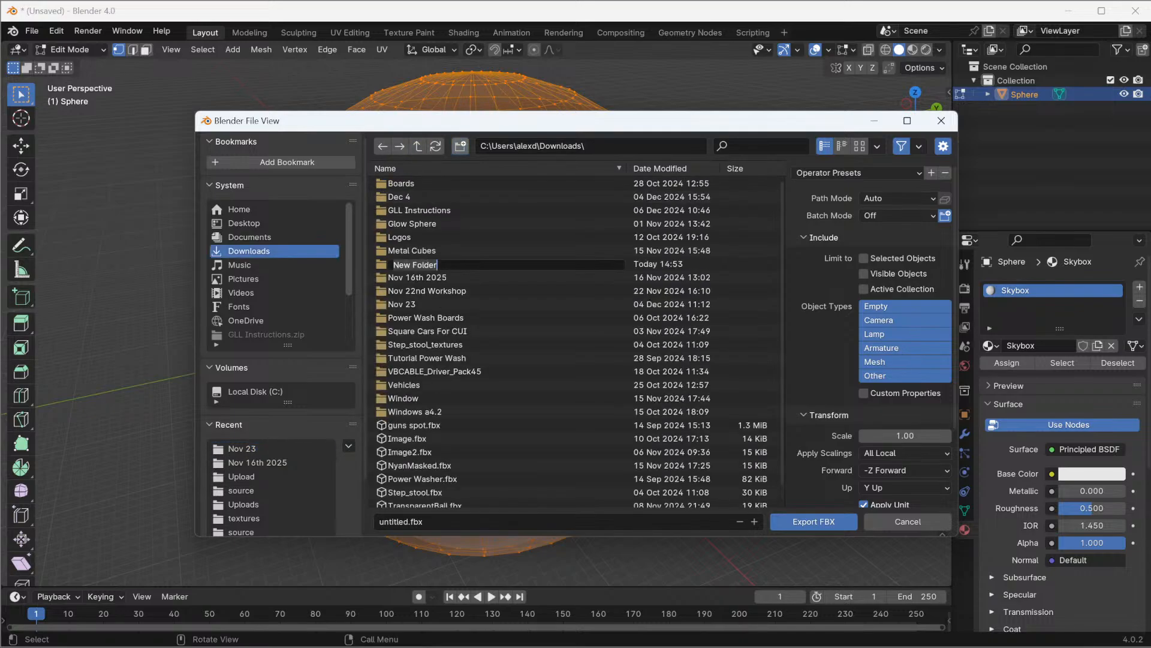
type("12-13-1")
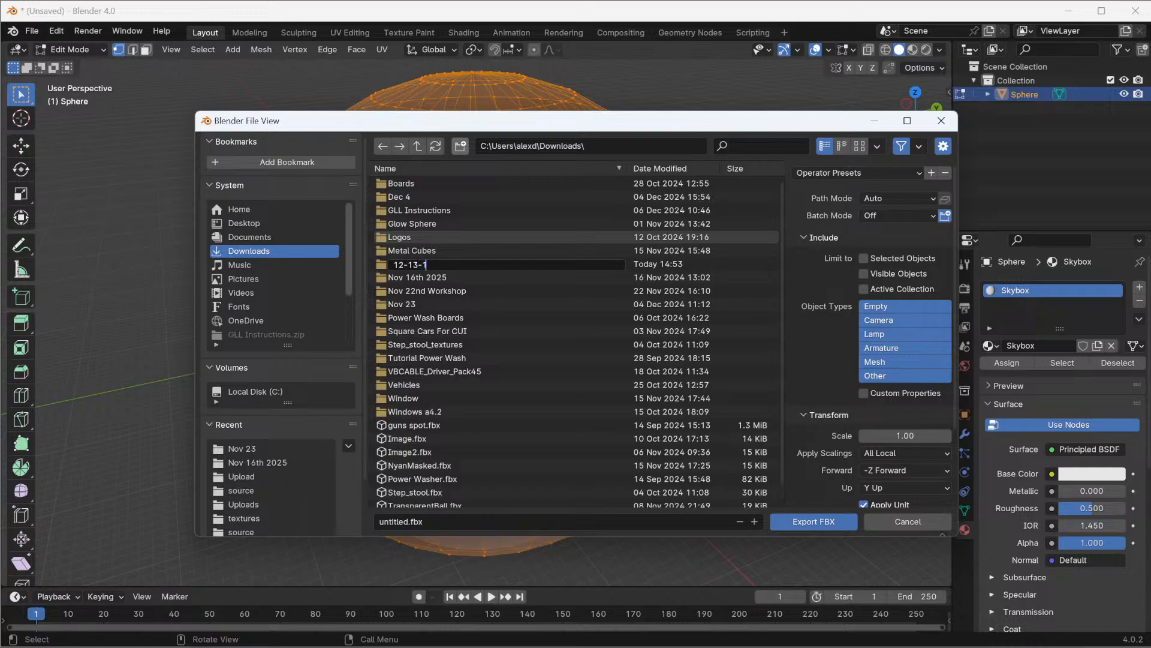
type("24")
key("Return")
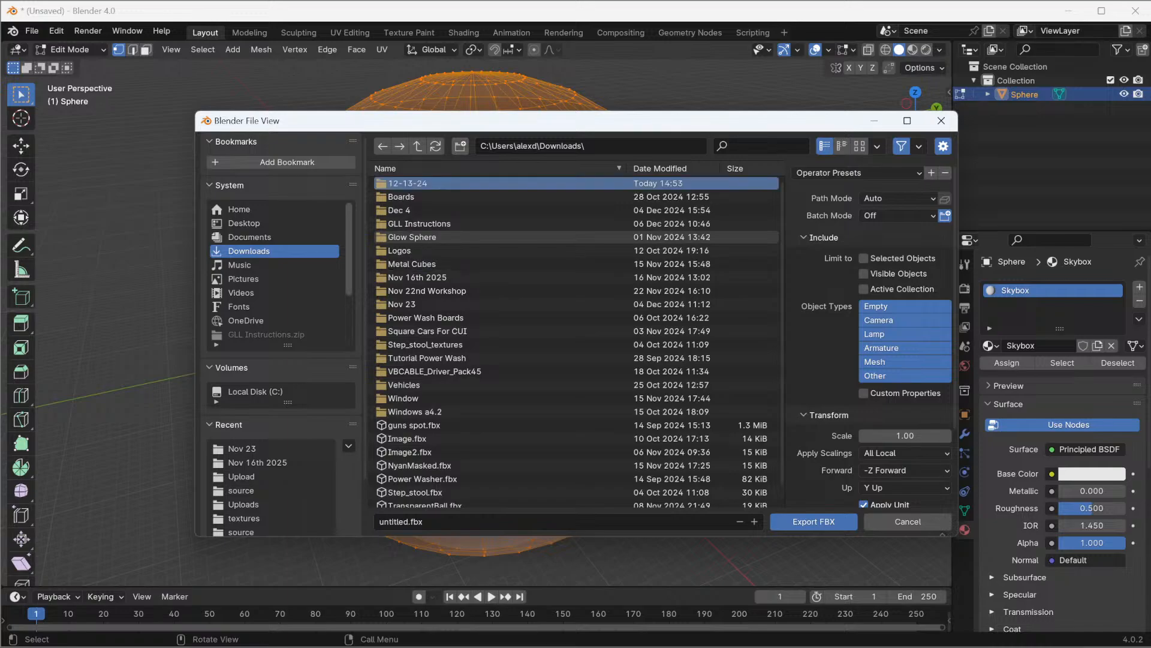
double_click(448, 183)
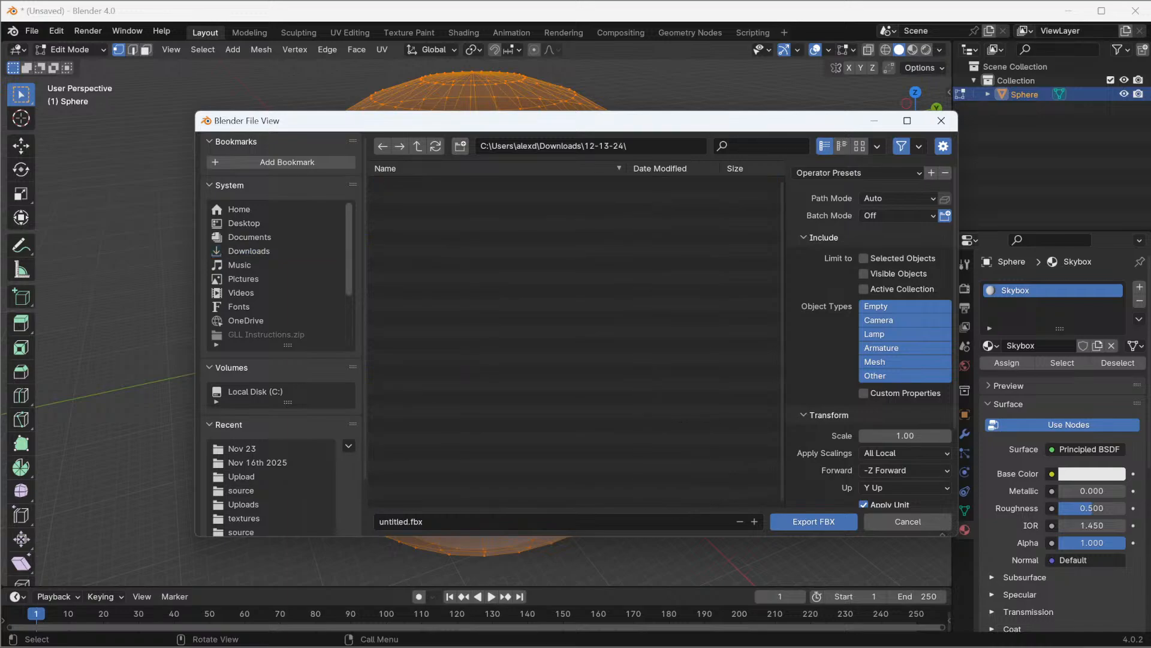
Name the export file SkyboxLarge and export the sphere as FBX
left_click(402, 521)
left_click(402, 522)
double_click(402, 522)
type("SkyboxLargew")
key("BackSpace")
key("Return")
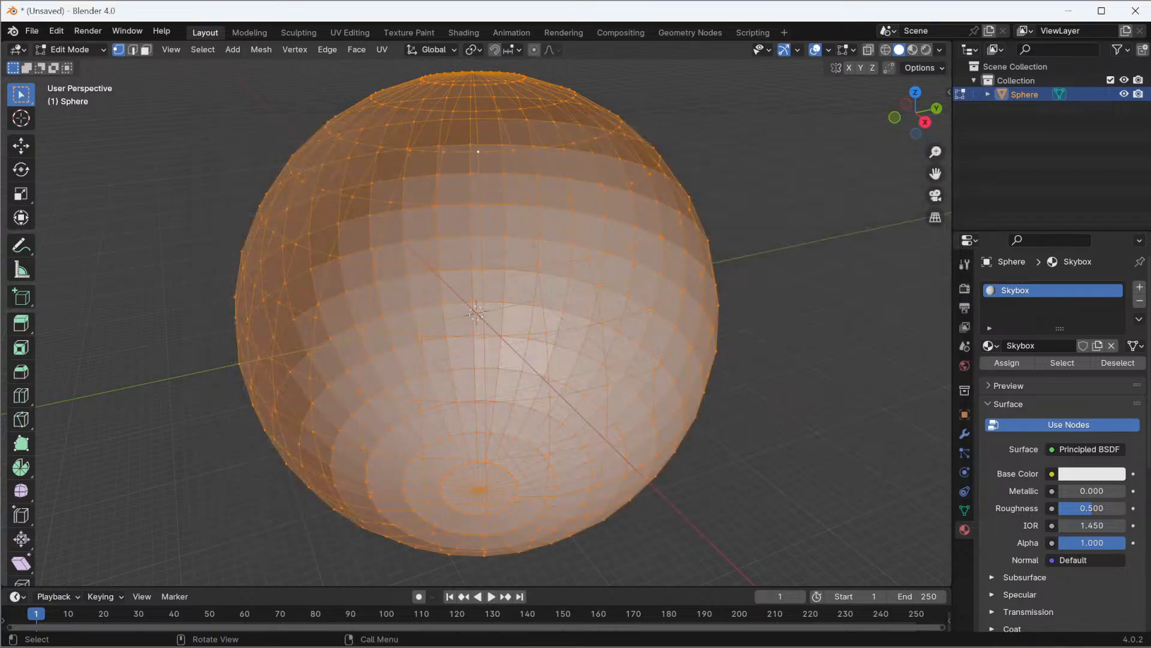
Leave Blender for Horizon Worlds and start a 3D model import in the Skyboxes asset folder
left_click(1135, 10)
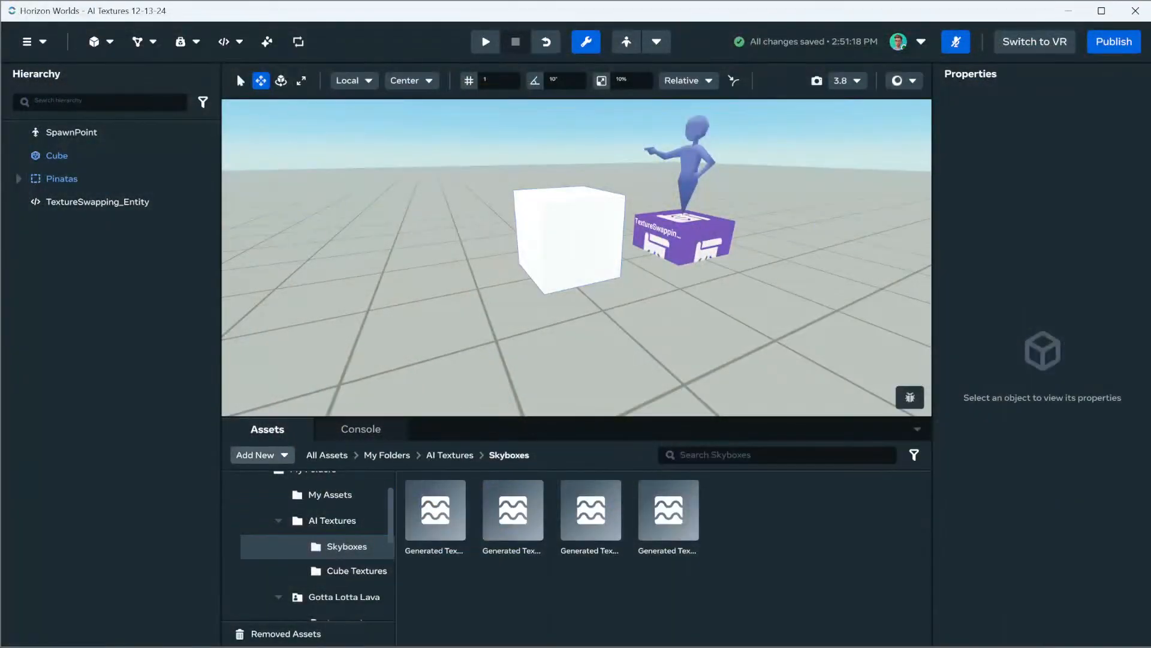
left_click(262, 454)
left_click(276, 502)
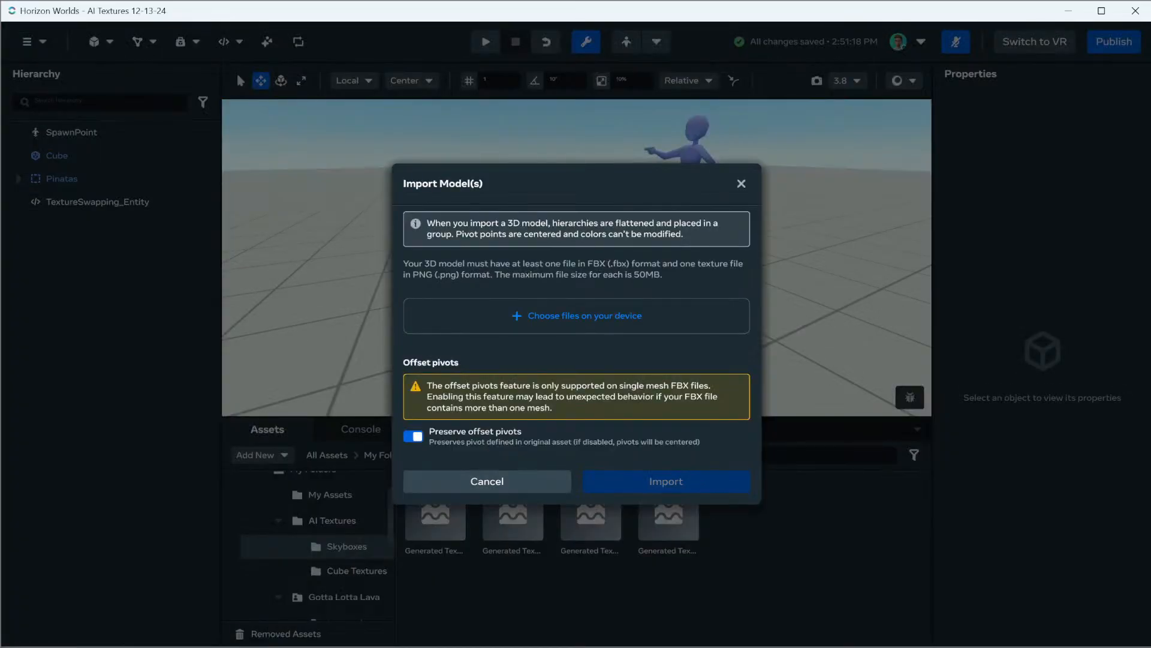
Add SkyboxLarge from the 12-13-24 folder in Downloads to the model import
left_click(576, 316)
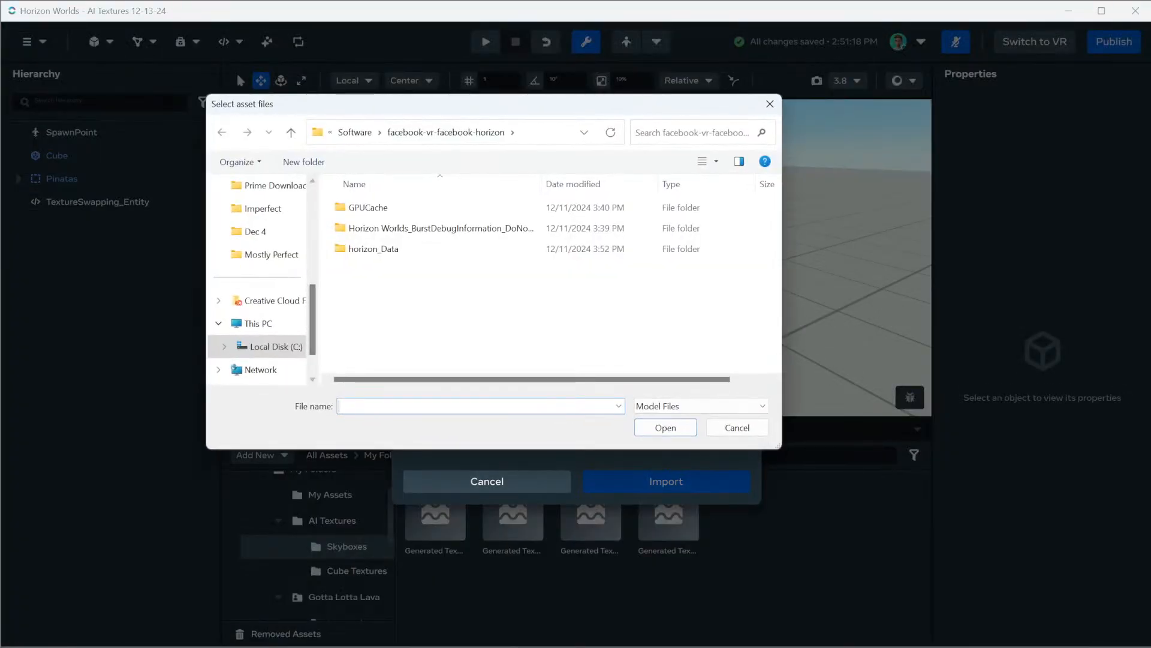
scroll(258, 211, "up", 5)
left_click(261, 305)
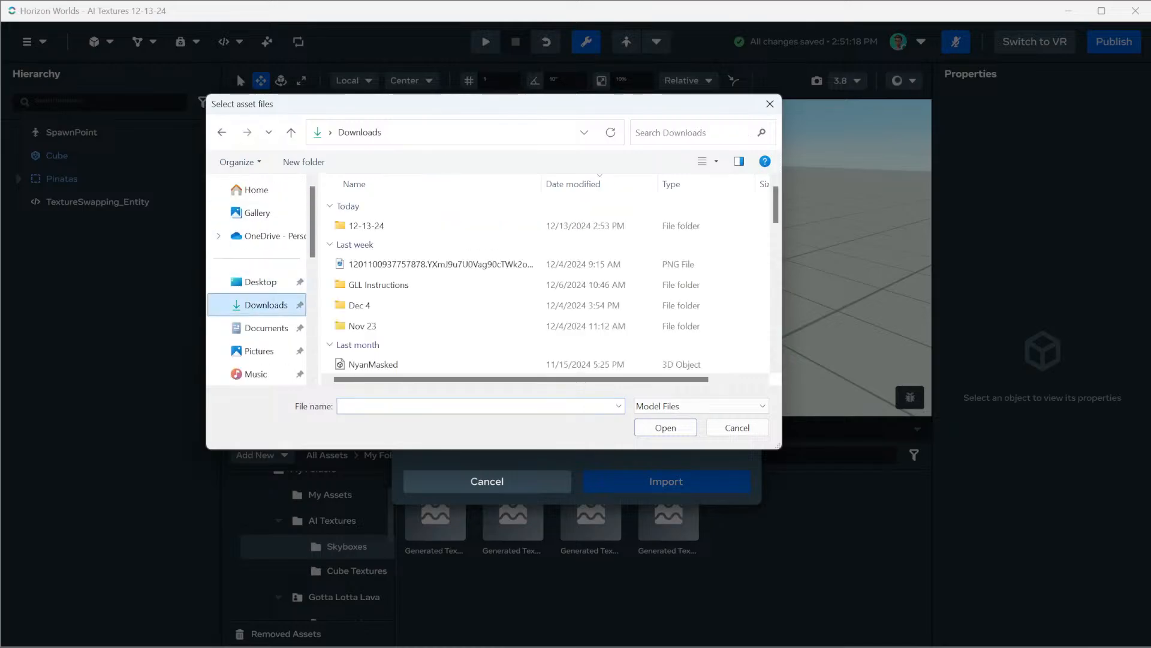
double_click(367, 225)
left_click(372, 225)
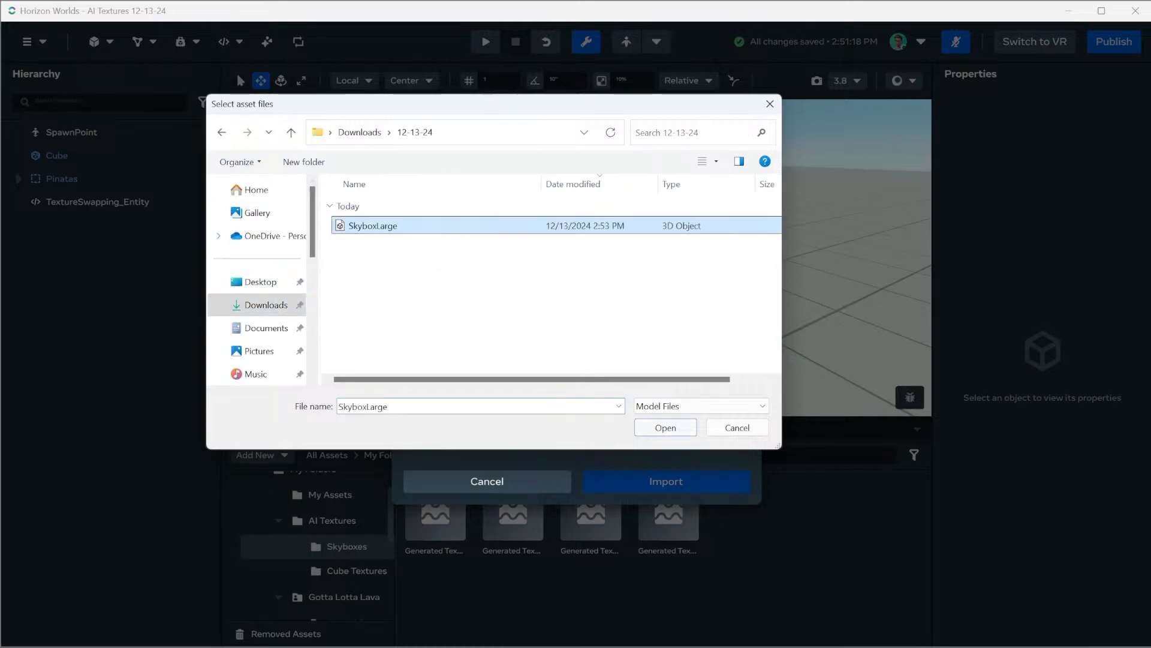
key("Return")
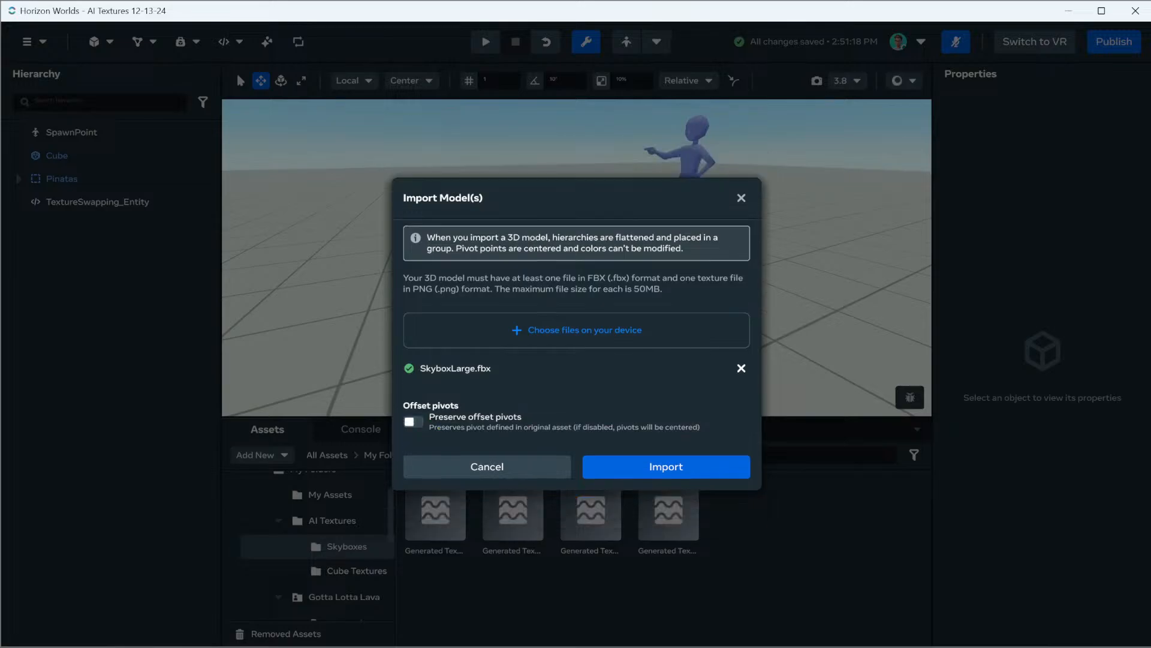
Add the Skybox_BR texture from the Nov 23 folder in Downloads and import the model
left_click(576, 330)
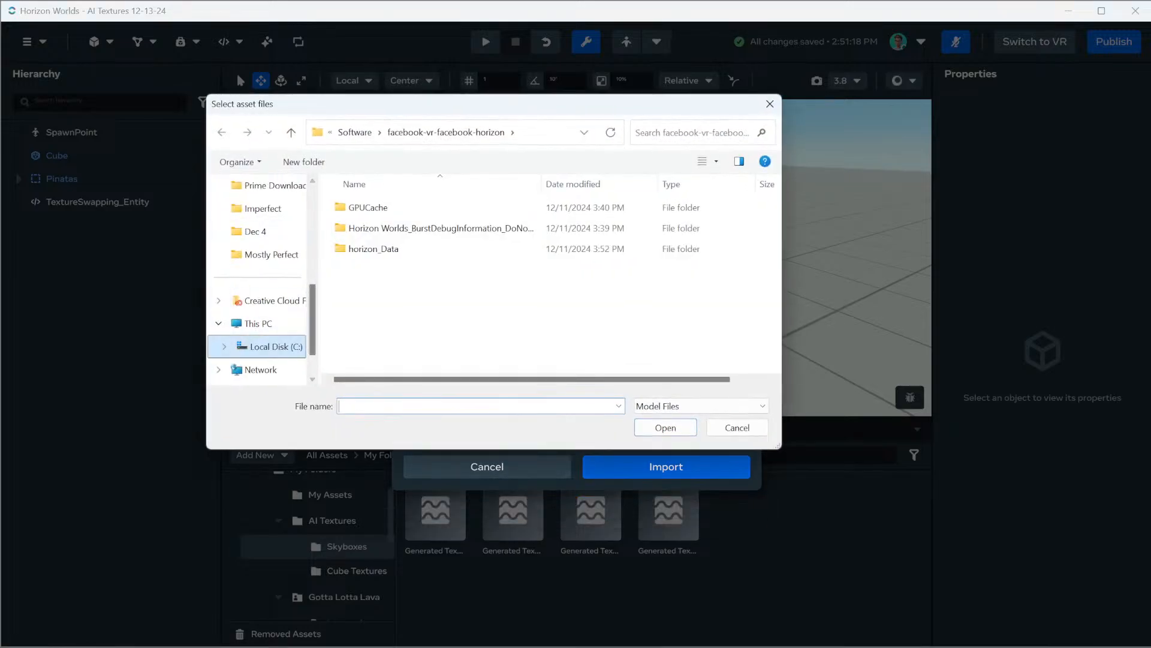
scroll(264, 305, "up", 5)
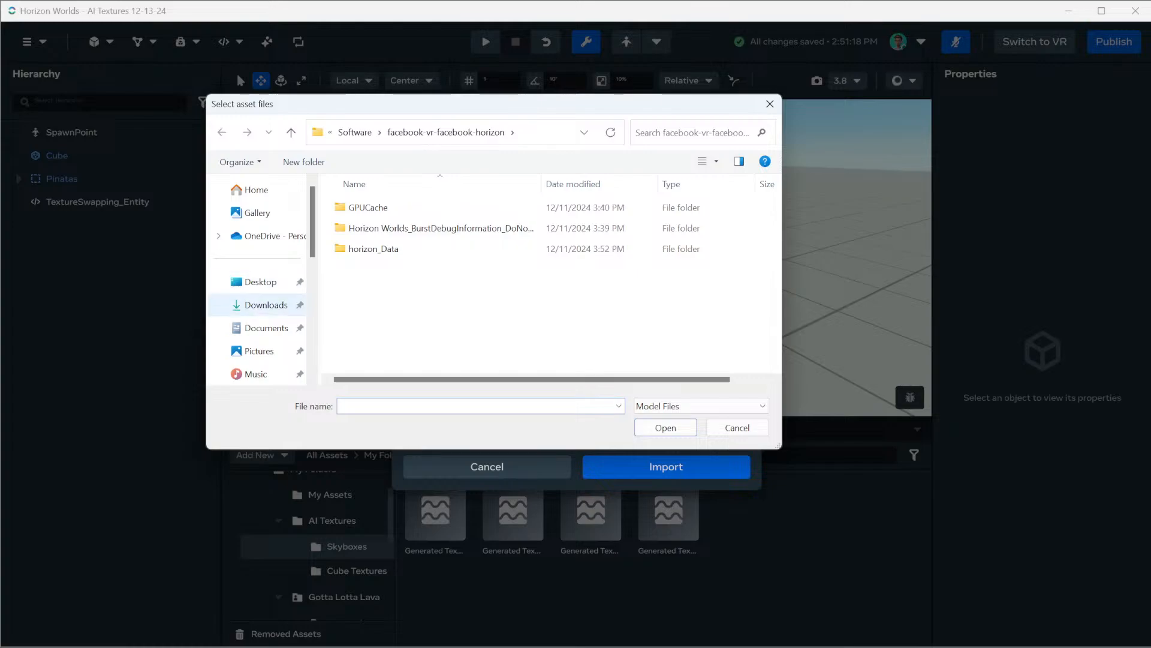
left_click(264, 304)
double_click(362, 284)
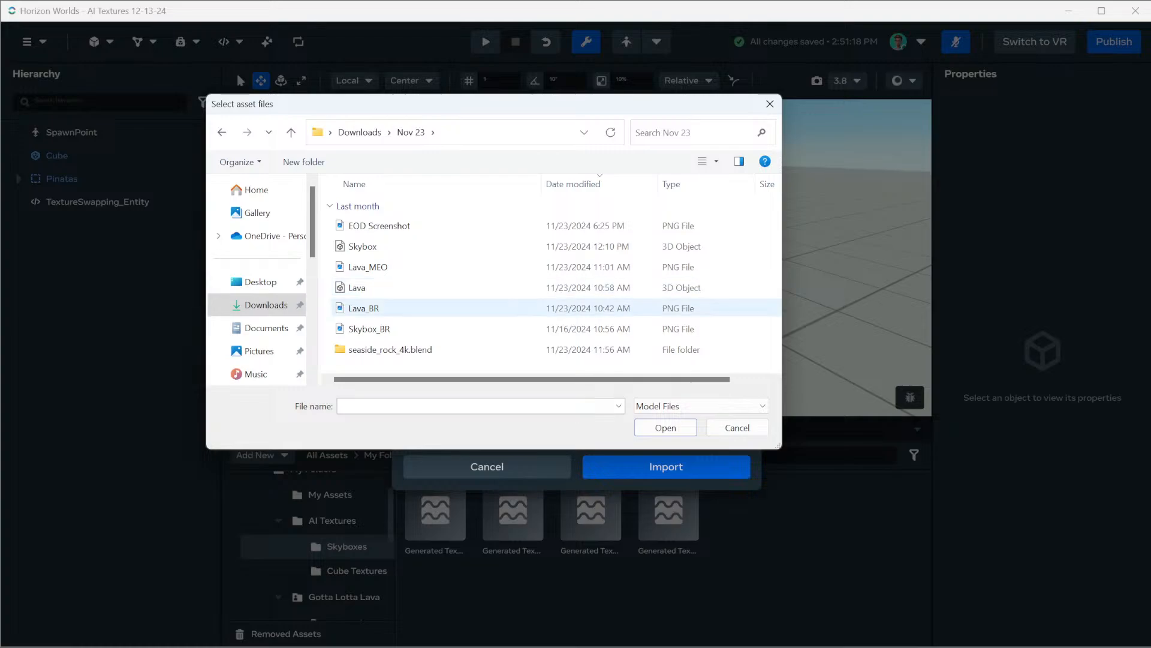
left_click(365, 328)
left_click(666, 427)
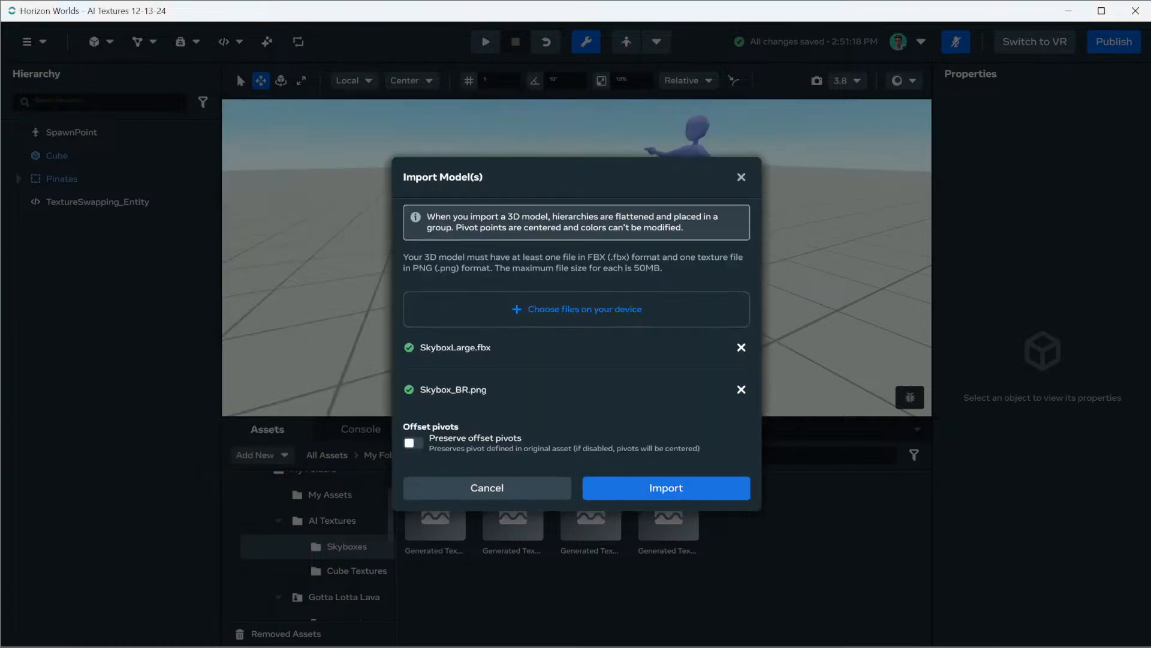
left_click(666, 487)
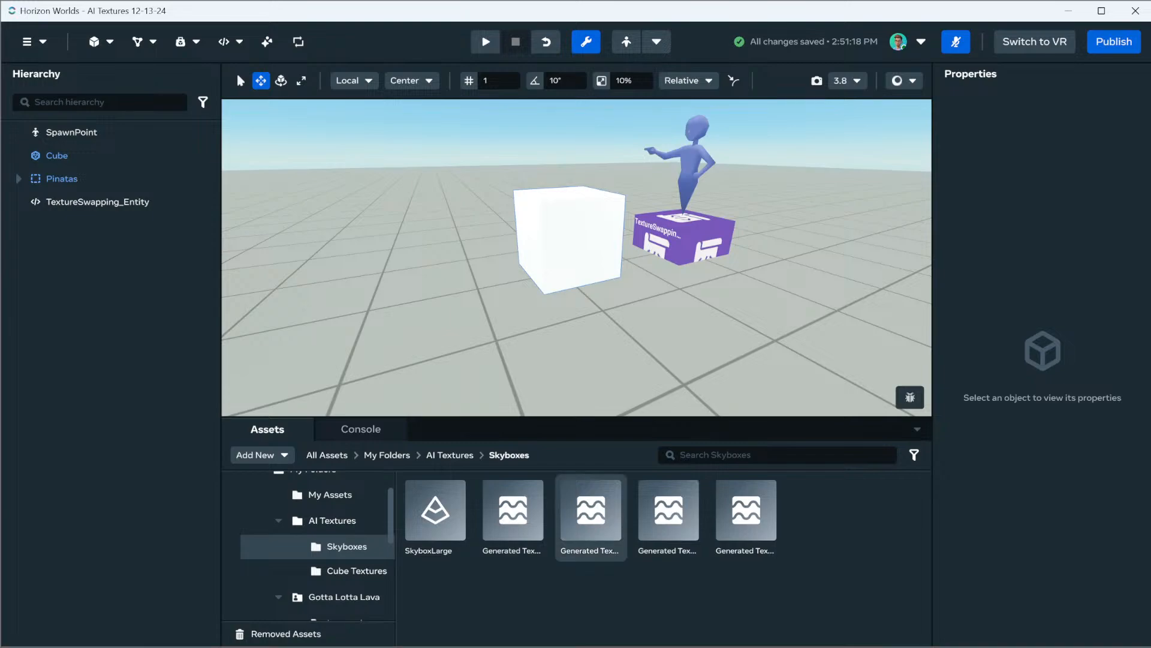
Place the SkyboxLarge asset in the world and set its position to 0, 0, 0
left_click_drag(435, 510, 606, 294)
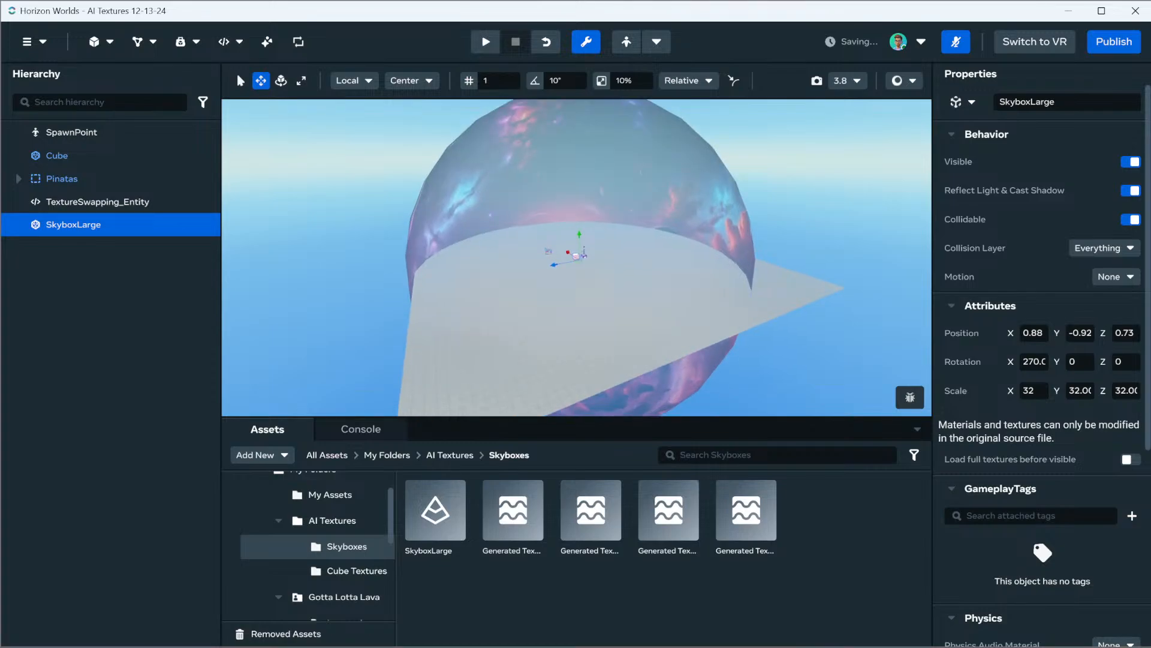
left_click(1034, 333)
type("0")
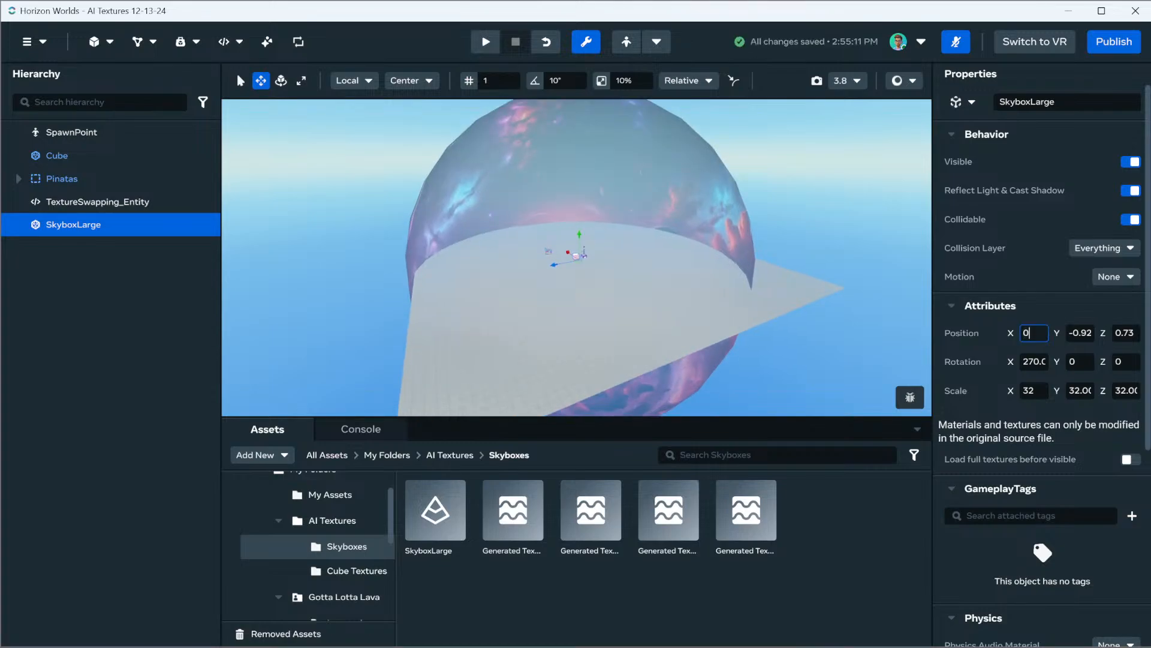
key("Tab")
type("0")
key("Tab")
type("0")
key("Return")
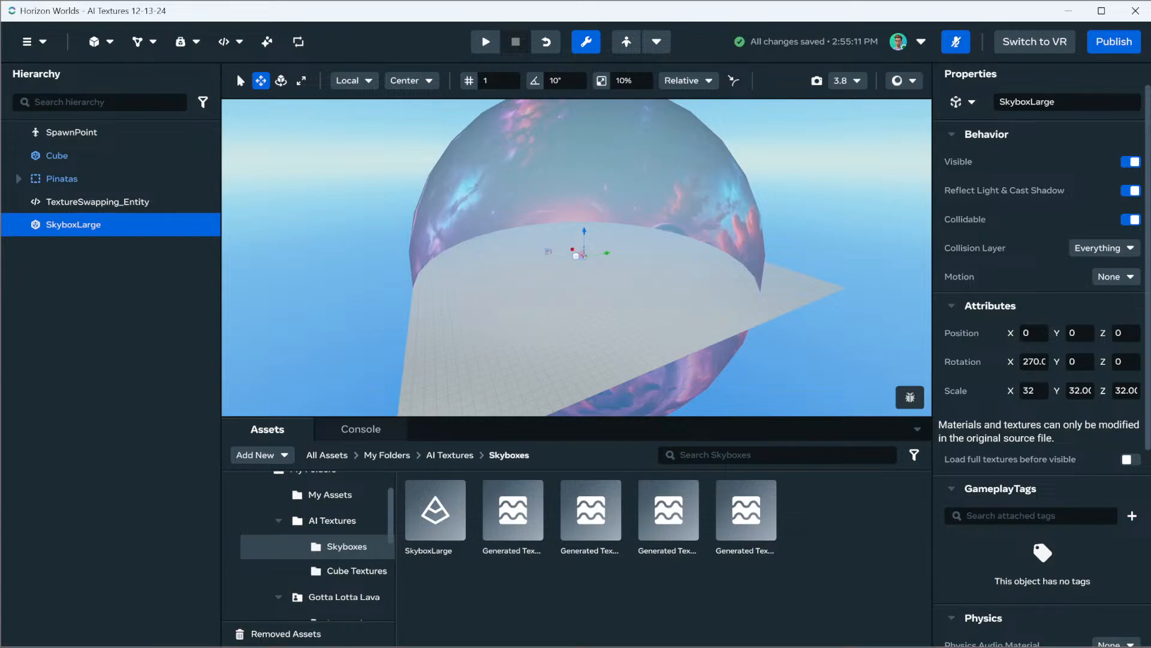
Generate a Gen AI texture for SkyboxLarge with the prompt "Sunset Clouds HDR"
left_click(267, 42)
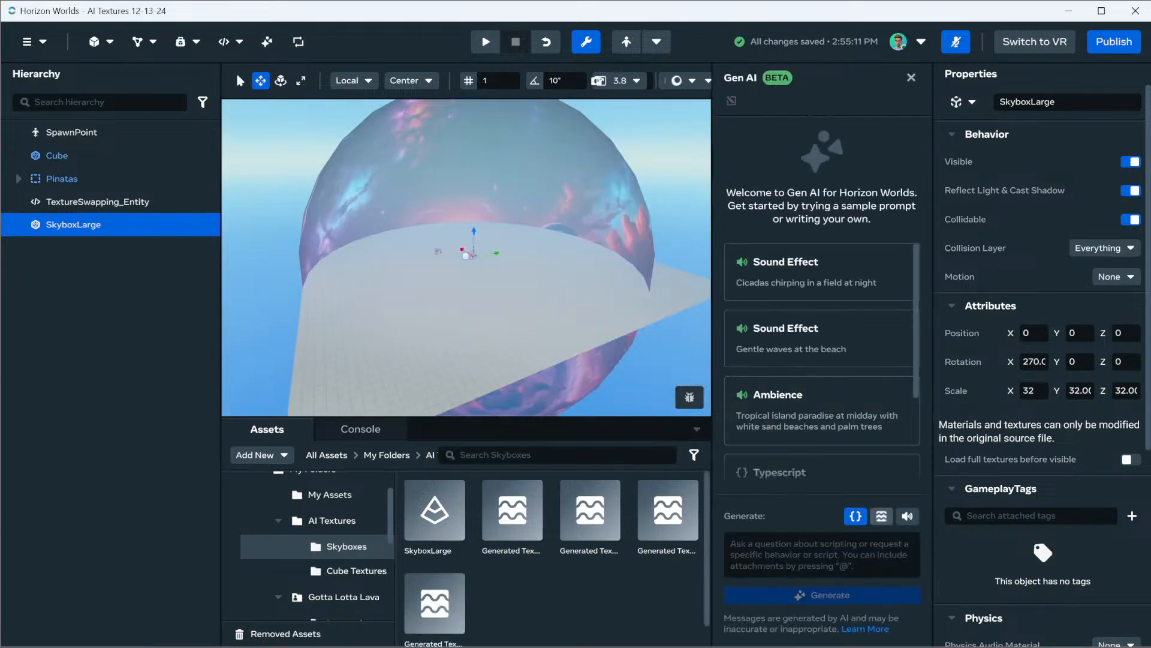
left_click(881, 516)
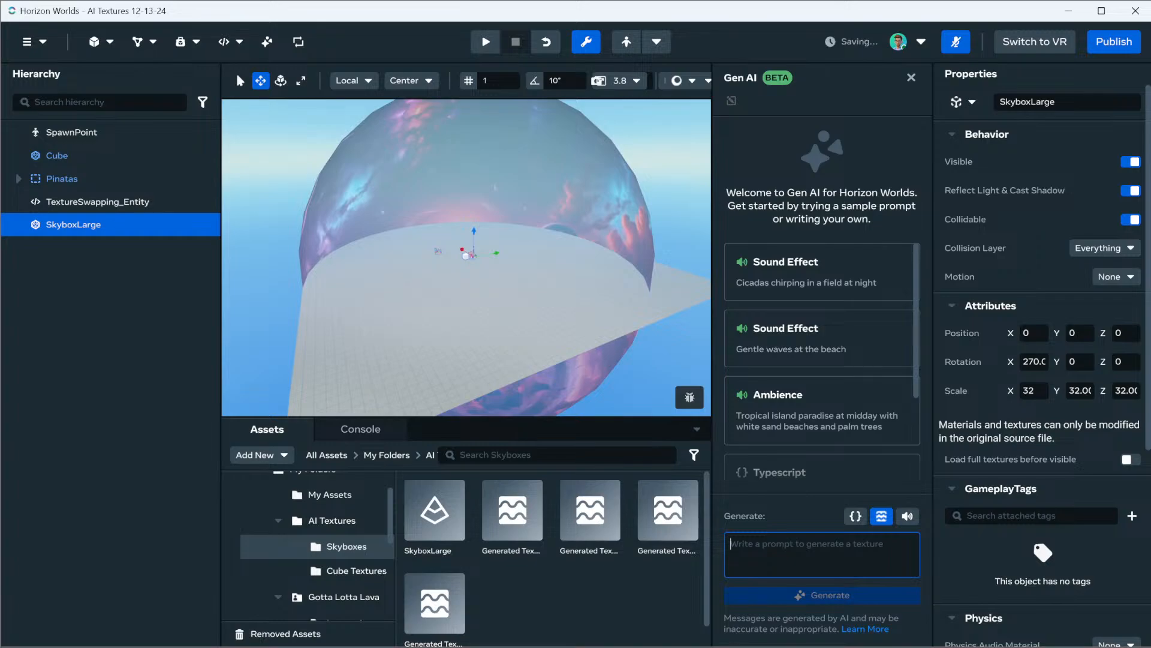
type("Sunset")
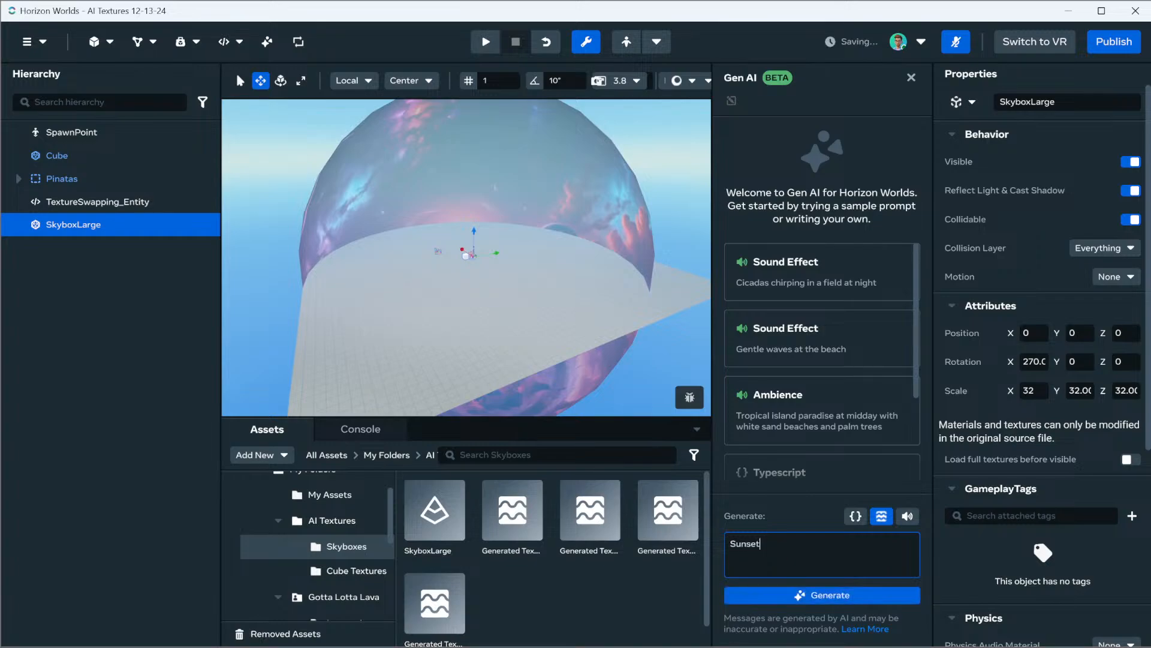
type(" Clo")
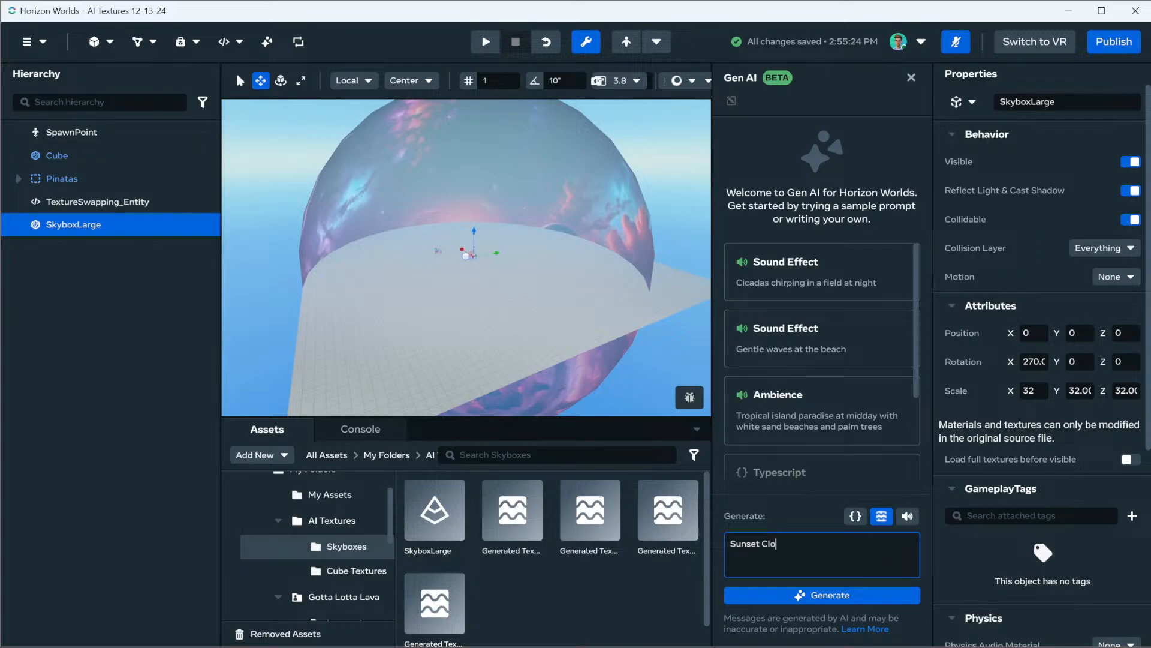
type("uds HDR")
key("Return")
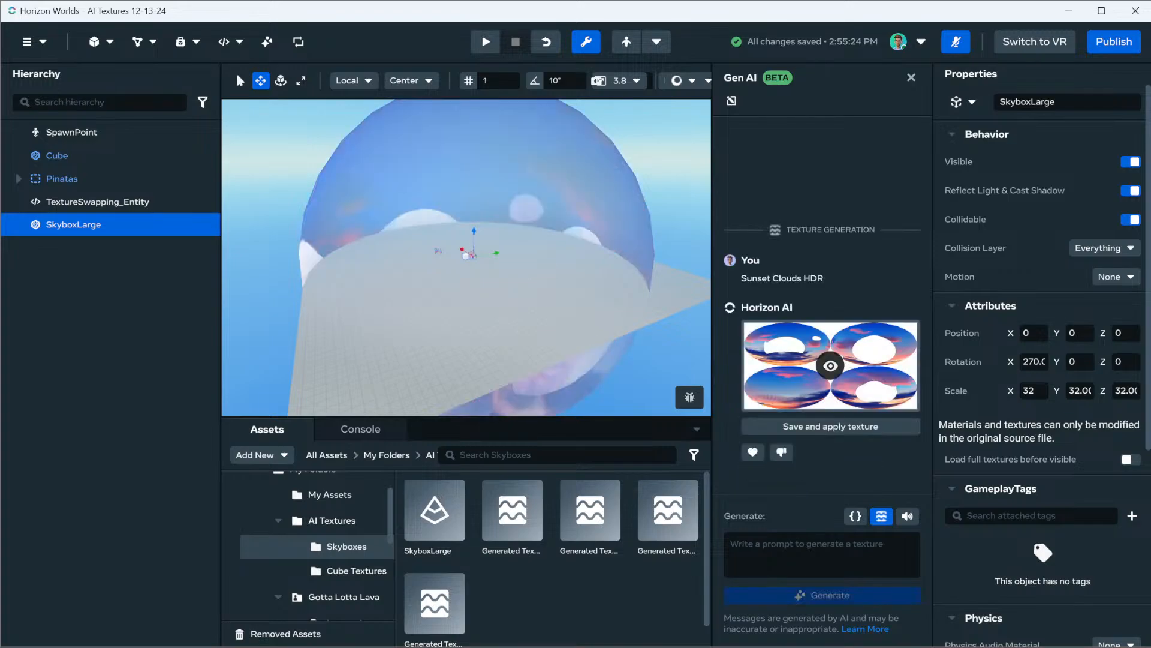
Raise the SkyboxLarge sphere along its vertical axis to a Y position of about 13.5
left_click_drag(473, 233, 474, 161)
key("w")
right_click_drag(474, 161, 611, 150)
key("s")
key("s")
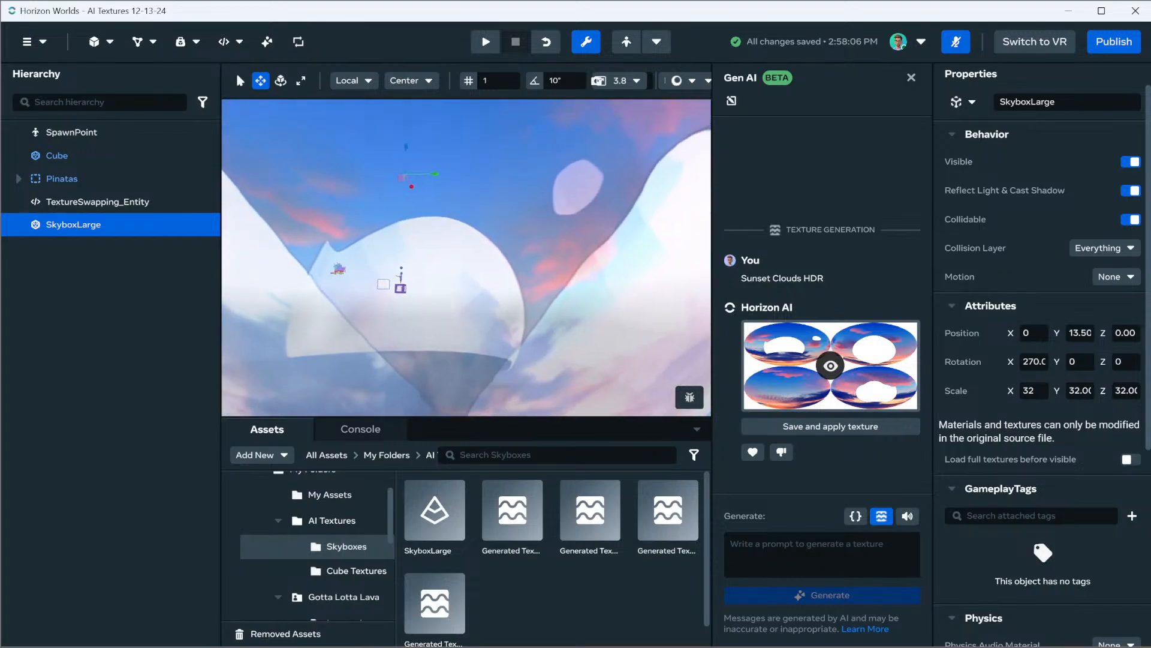
Compare the sunset texture preview with the sphere's original texture, and save the generated texture as an asset
left_click(831, 365)
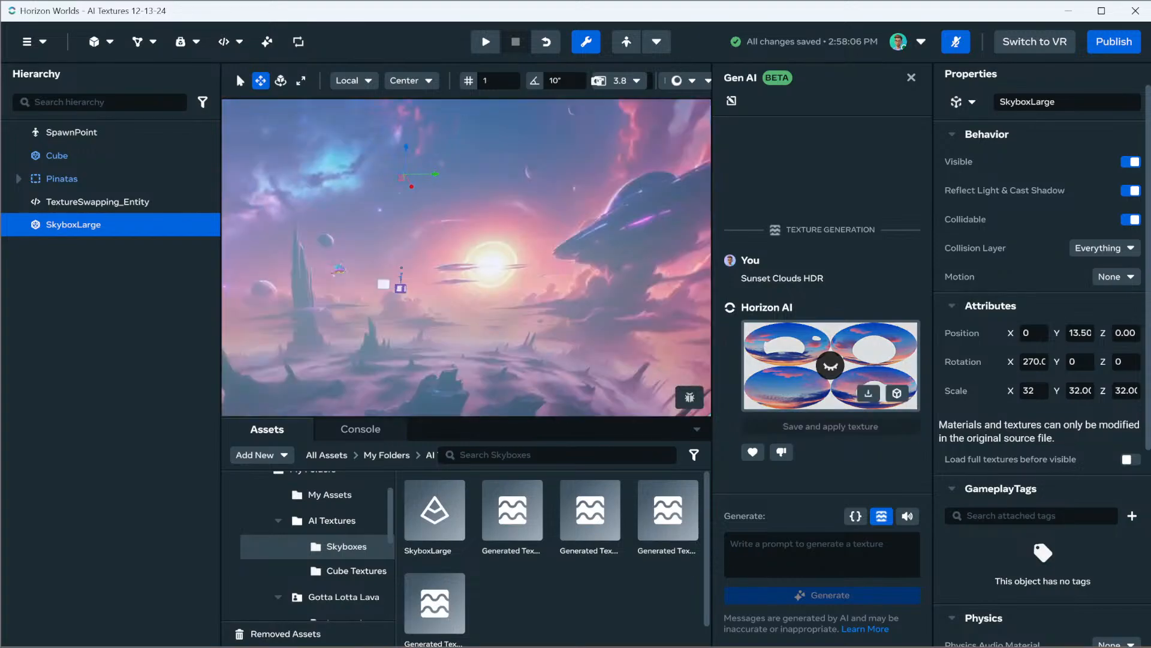
left_click(830, 365)
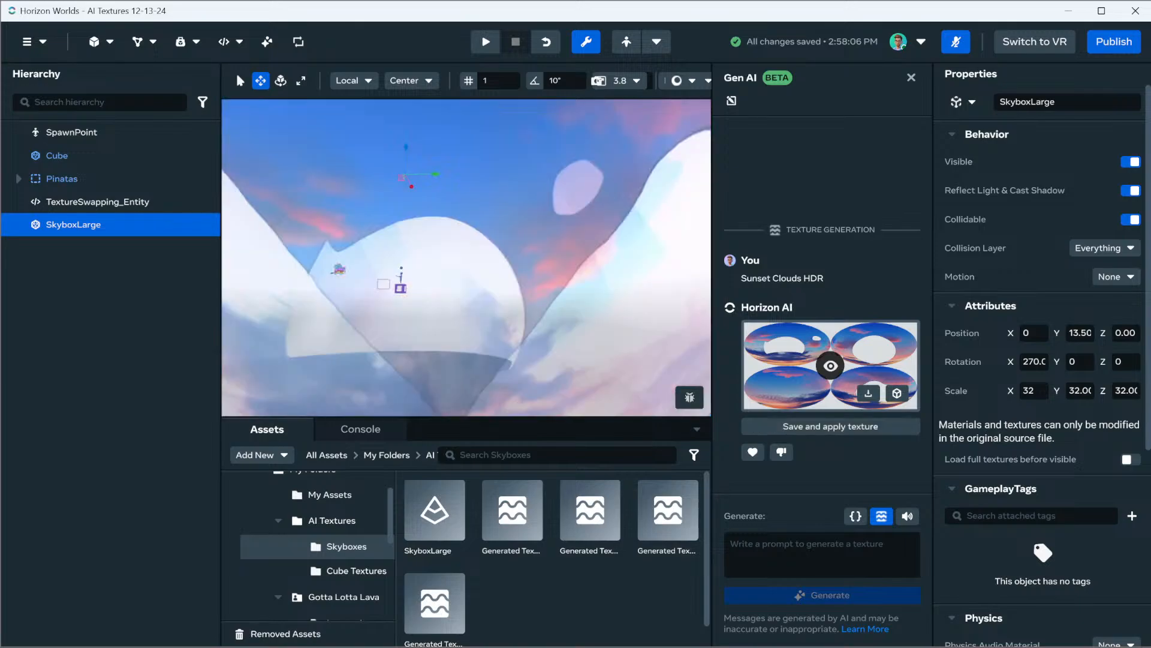
right_click_drag(600, 240, 558, 240)
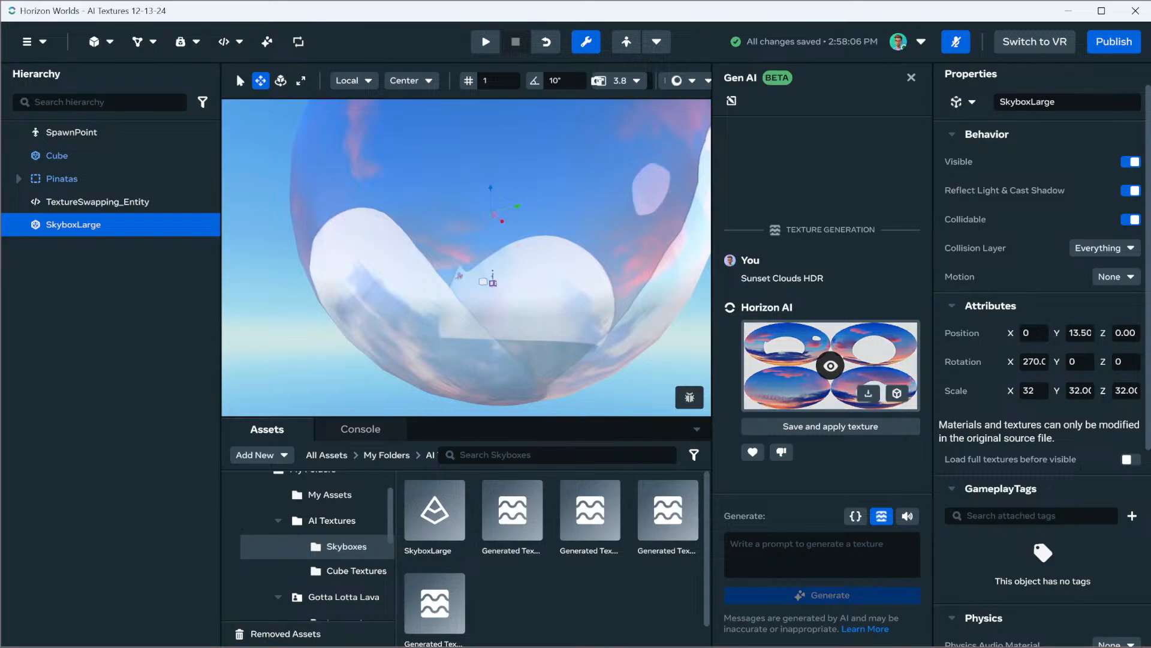
left_click(831, 365)
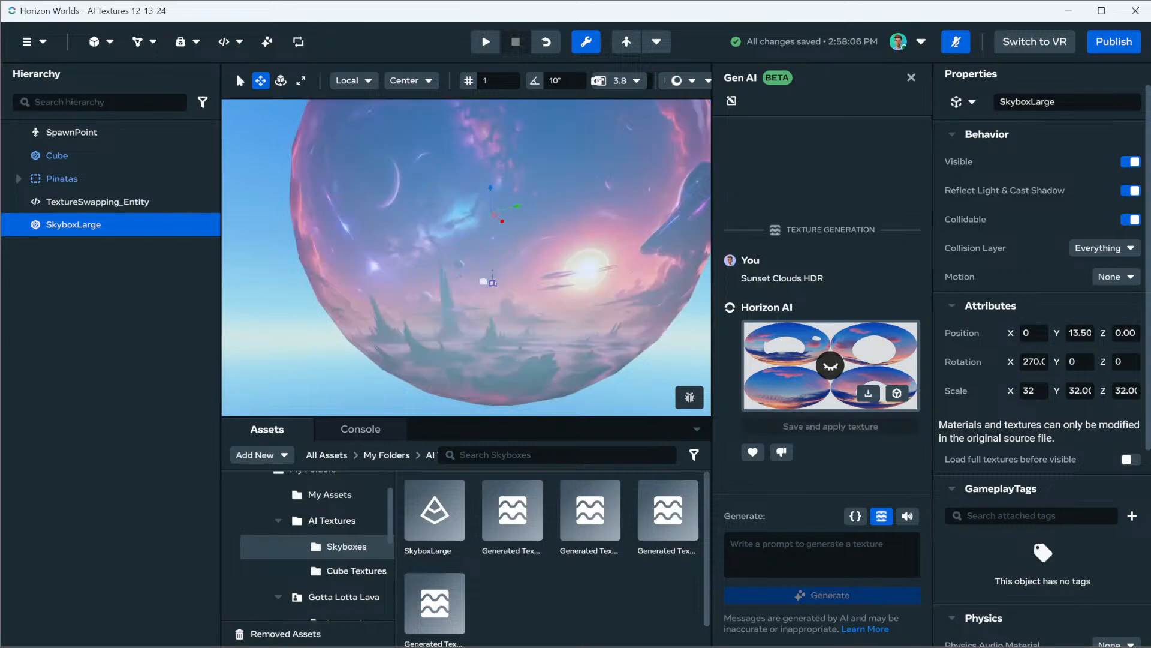
left_click(830, 365)
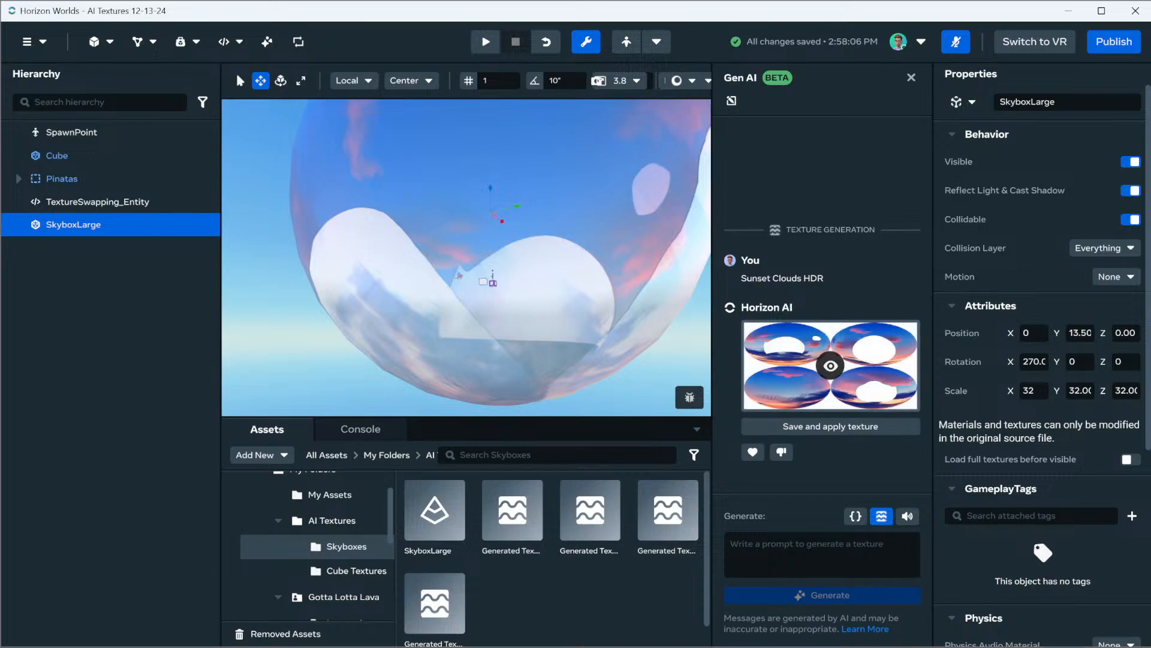
left_click(897, 393)
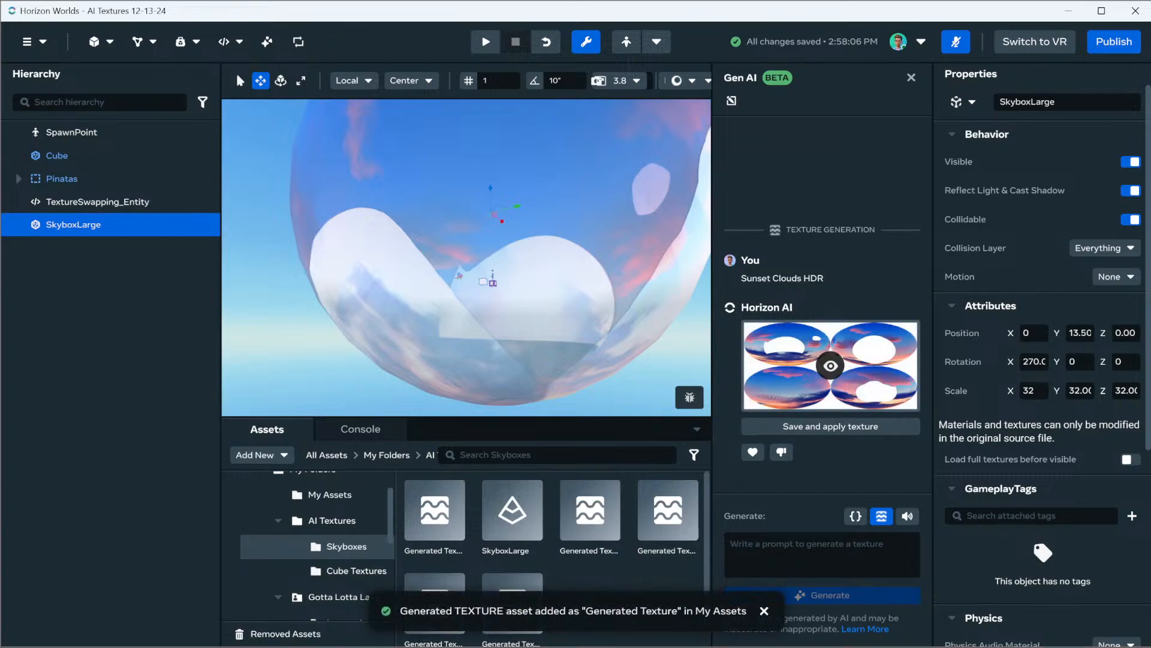
Generate another texture for SkyboxLarge with the prompt "Crystal Cave HDRI"
key("w")
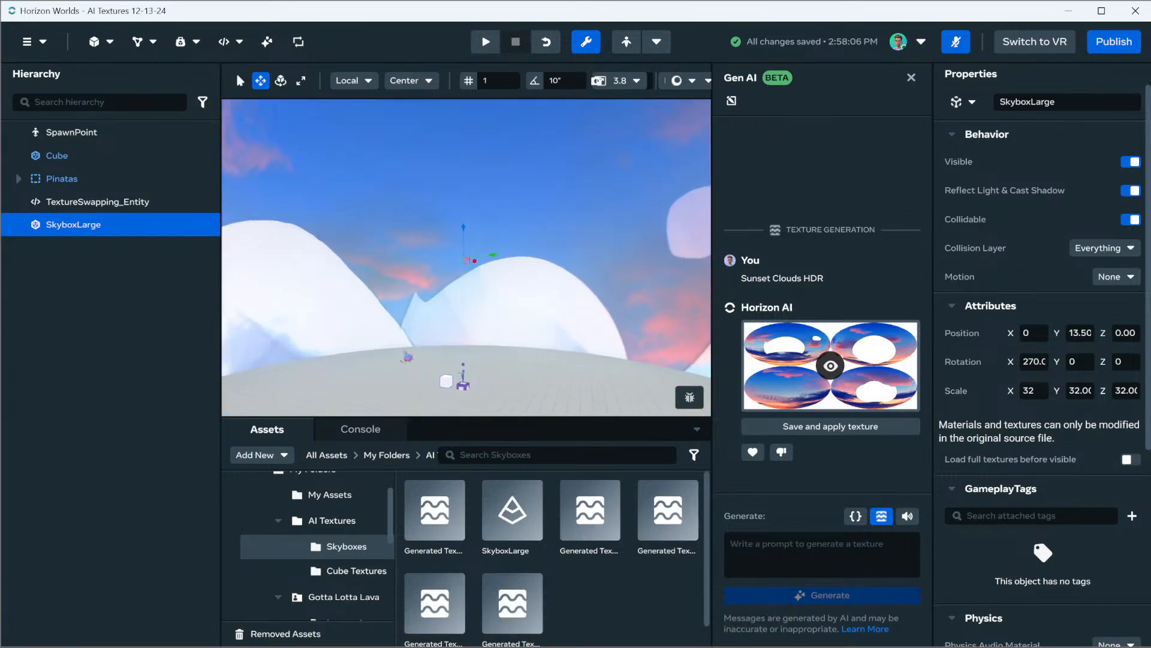
left_click(821, 554)
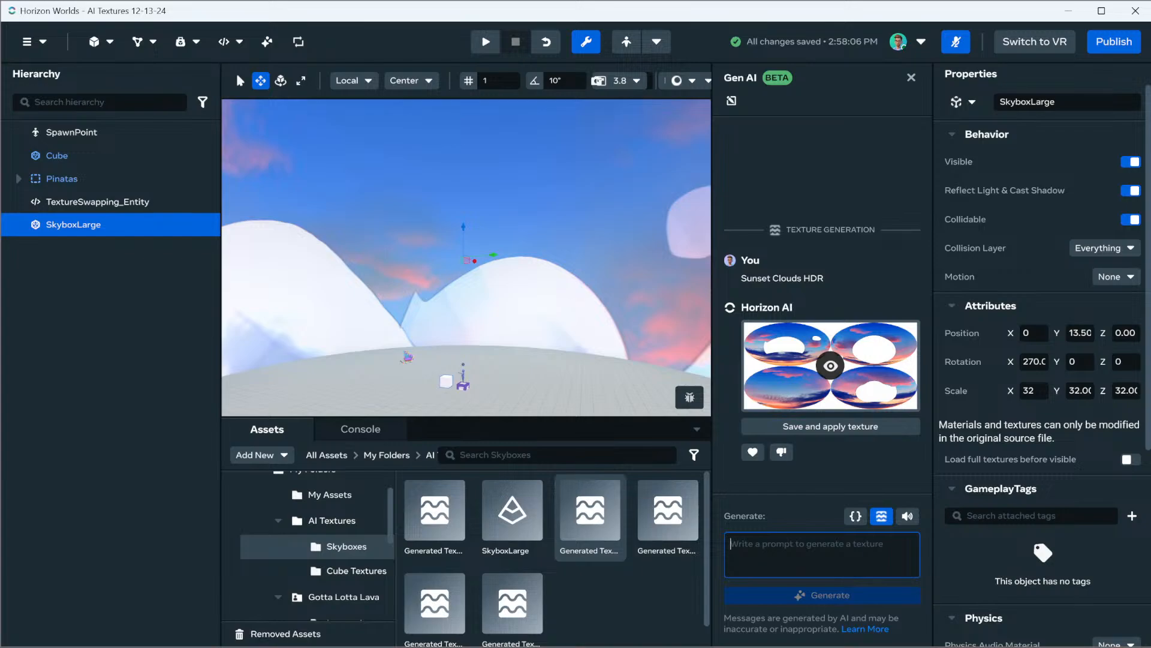
type("Crys")
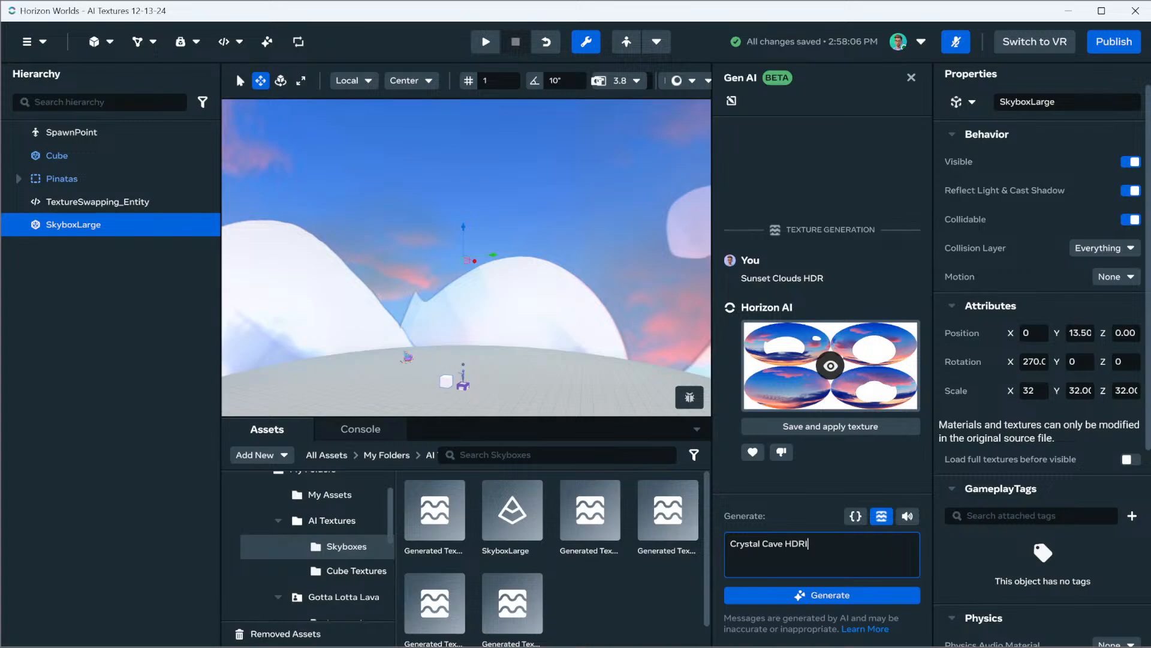
type("tal Cave HDRI")
key("Return")
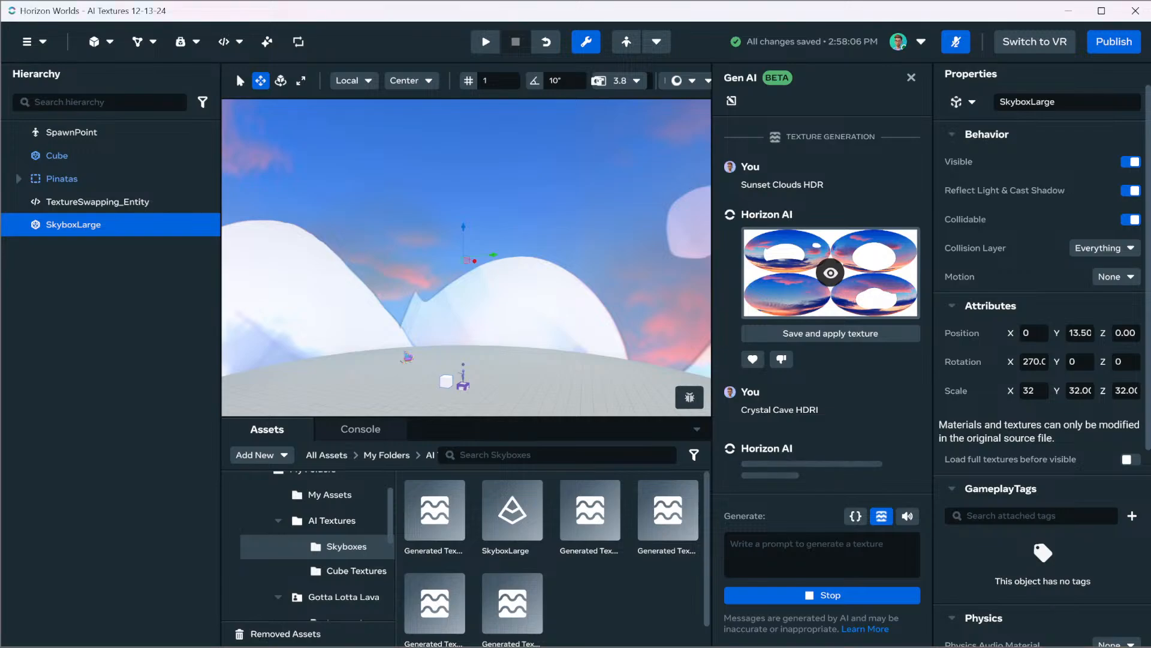
Inspect the crystal cave texture inside the sphere, including a brief avatar preview, and return to build mode
right_click_drag(466, 258, 708, 327)
key("w")
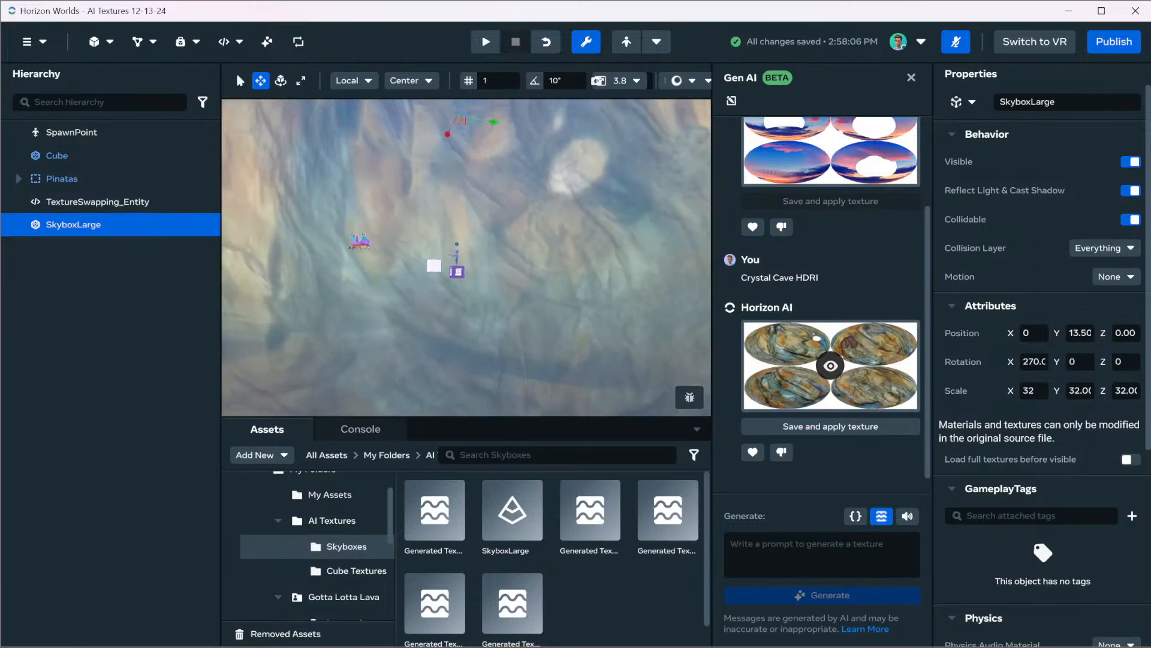
key("p")
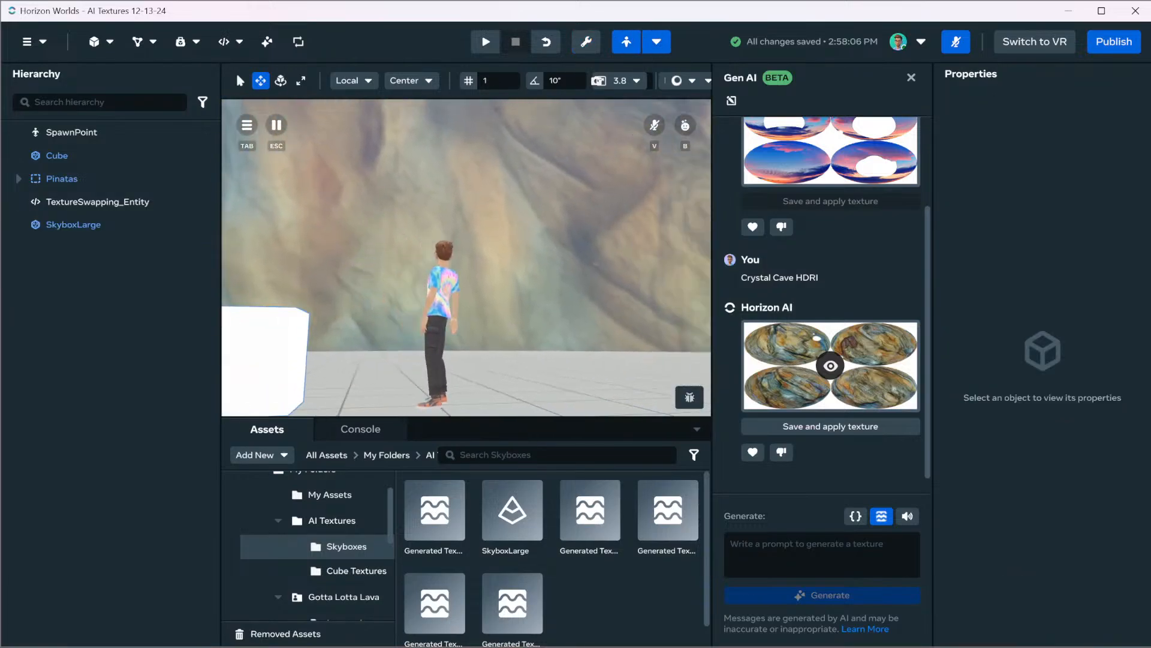
key("p")
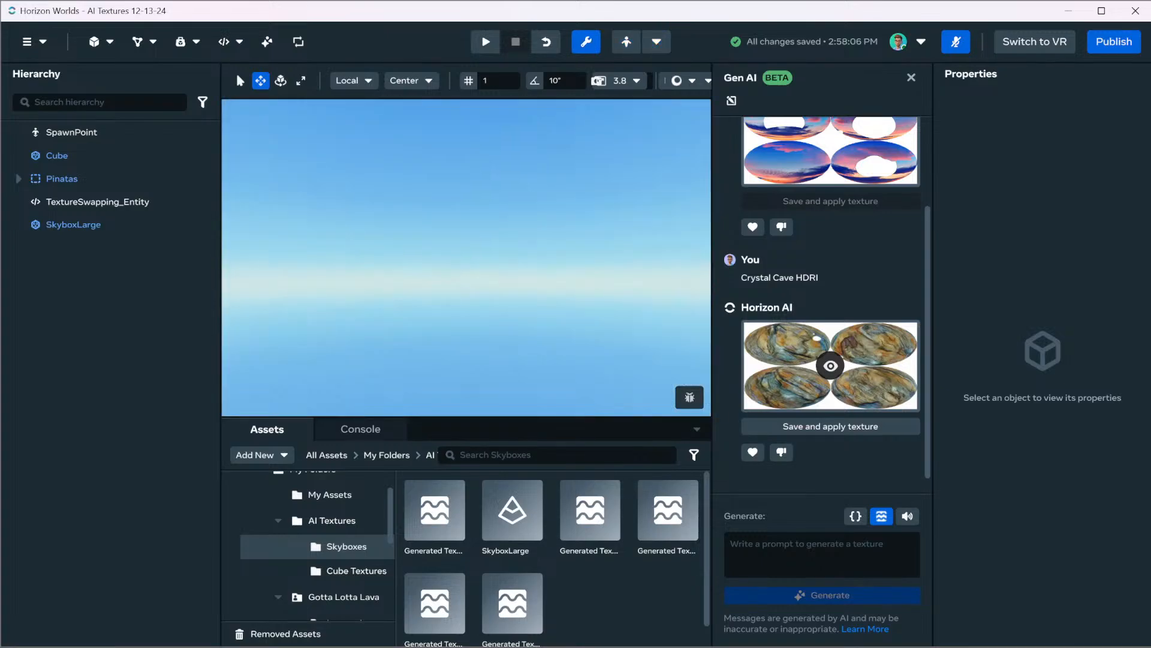
Save the crystal cave texture as an asset and add an Environment gizmo in front of the SkyboxLarge sphere
right_click_drag(467, 258, 467, 174)
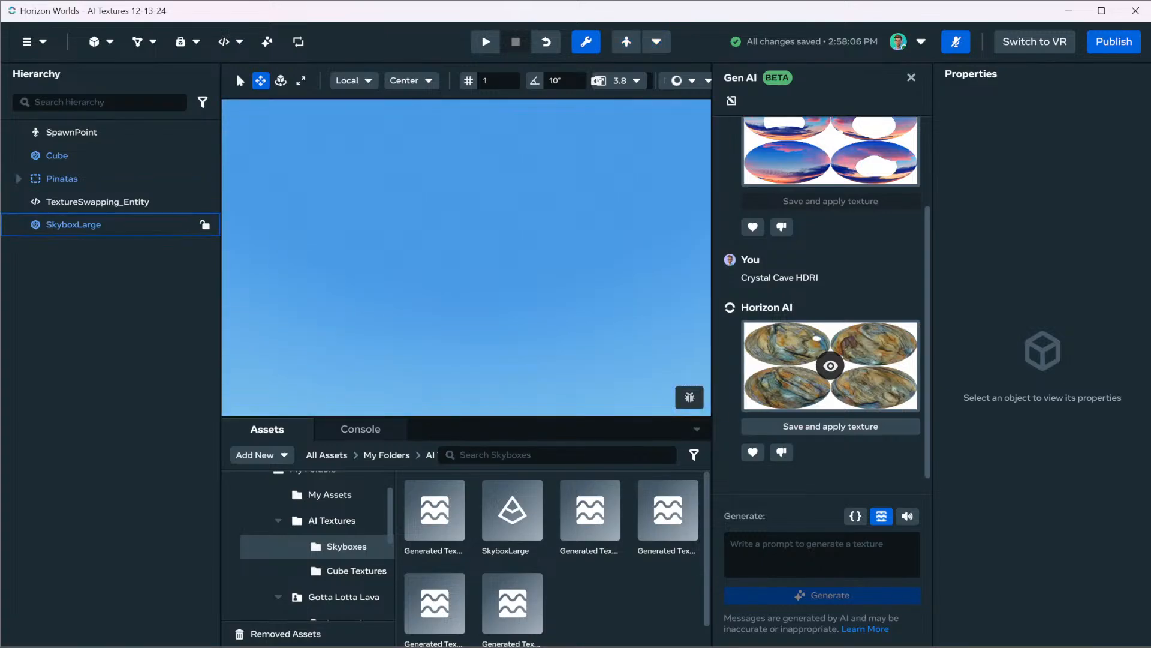
left_click(205, 223)
key("f")
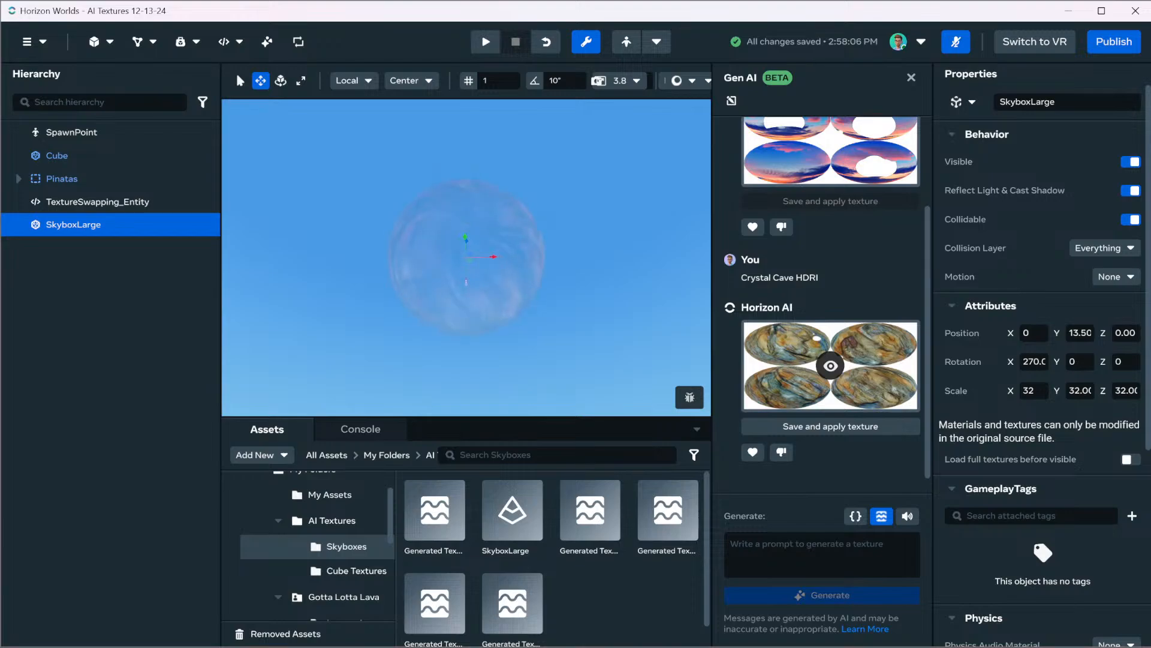
scroll(467, 258, "up", 5)
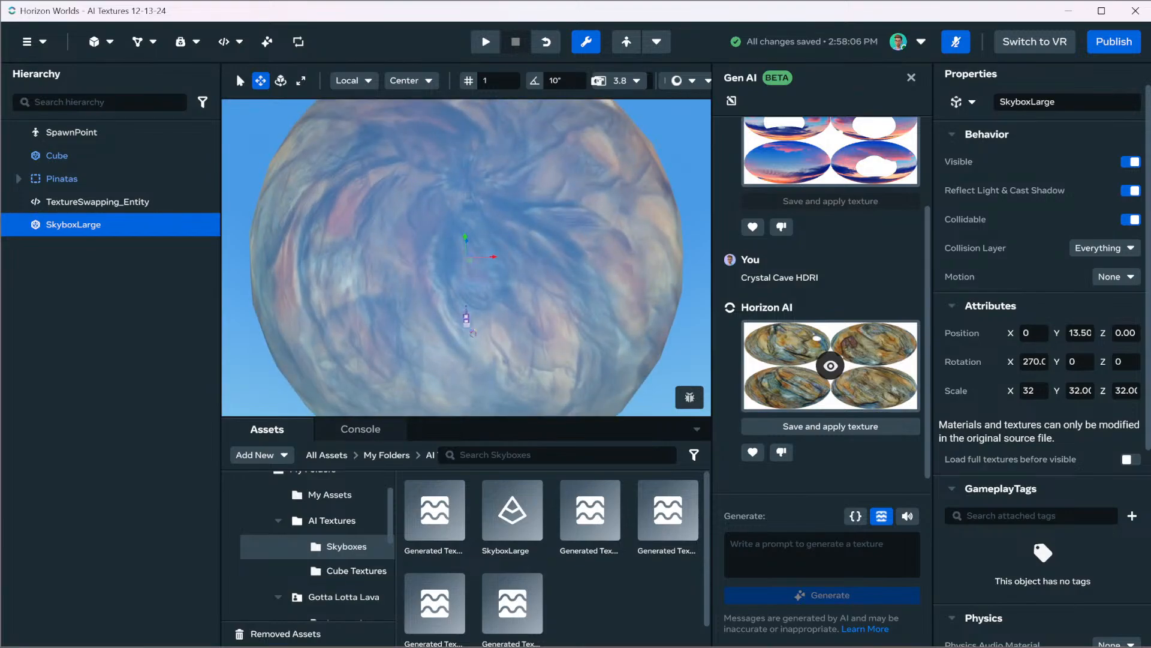
left_click(101, 42)
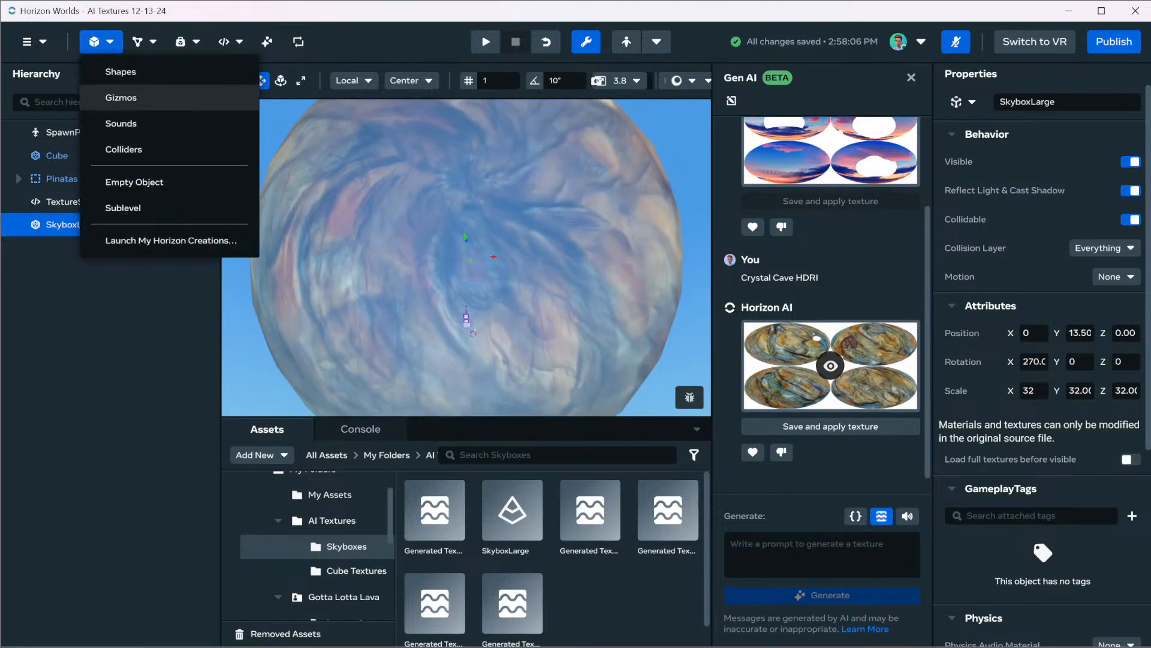
left_click(120, 97)
left_click(897, 393)
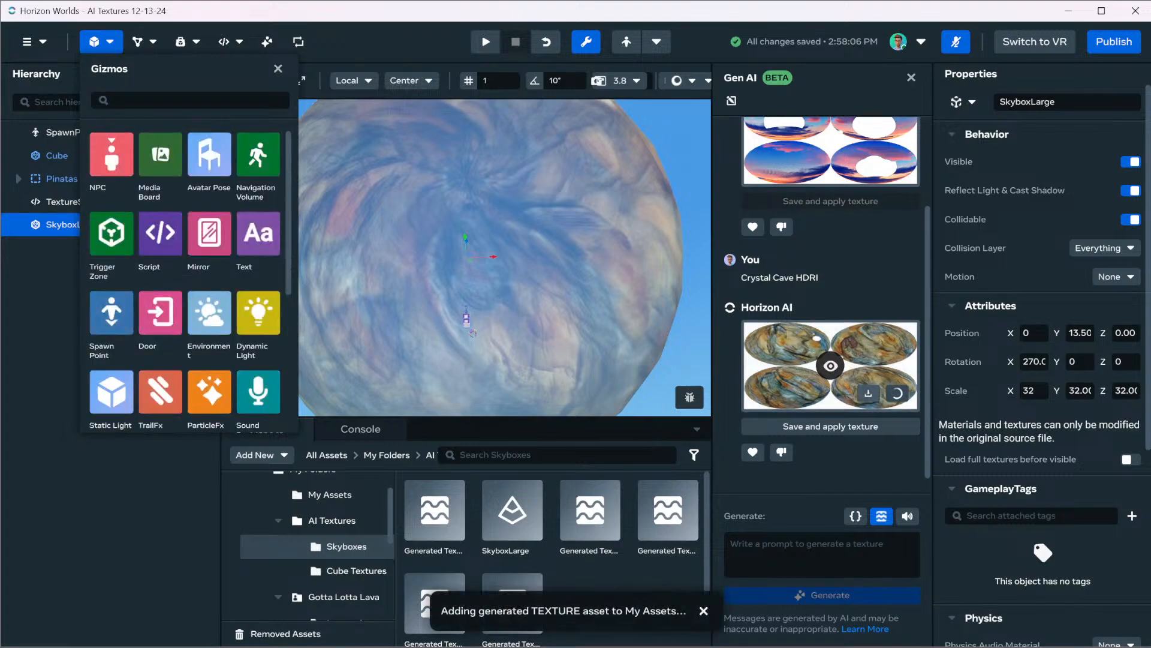
scroll(210, 186, "down", 5)
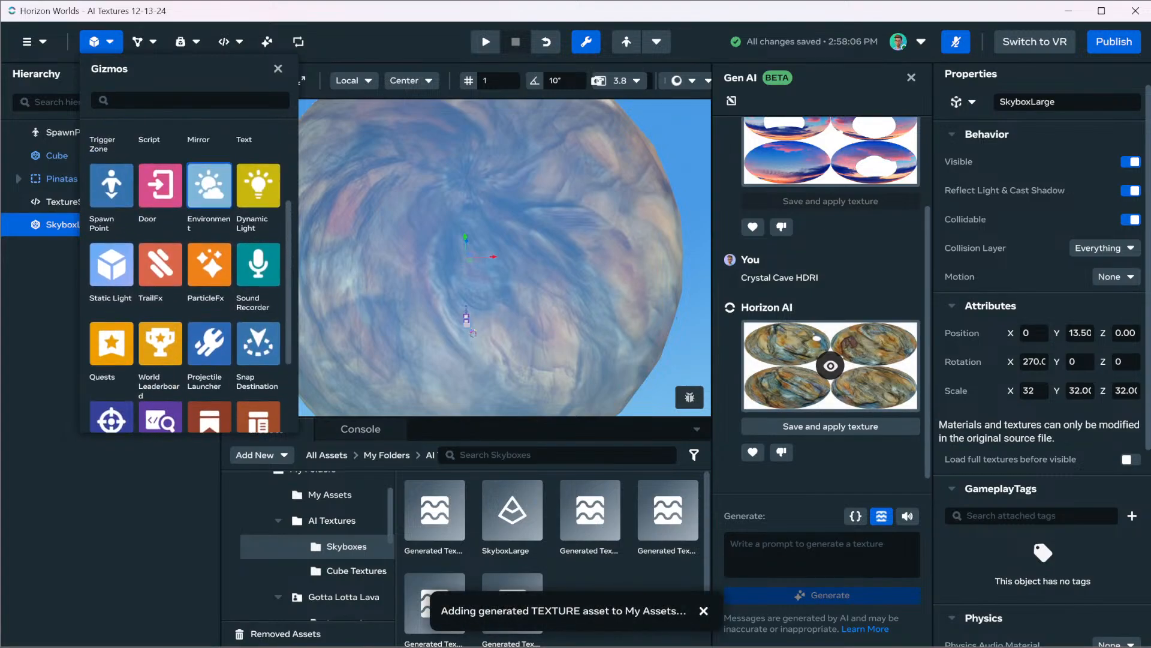
left_click_drag(210, 185, 464, 258)
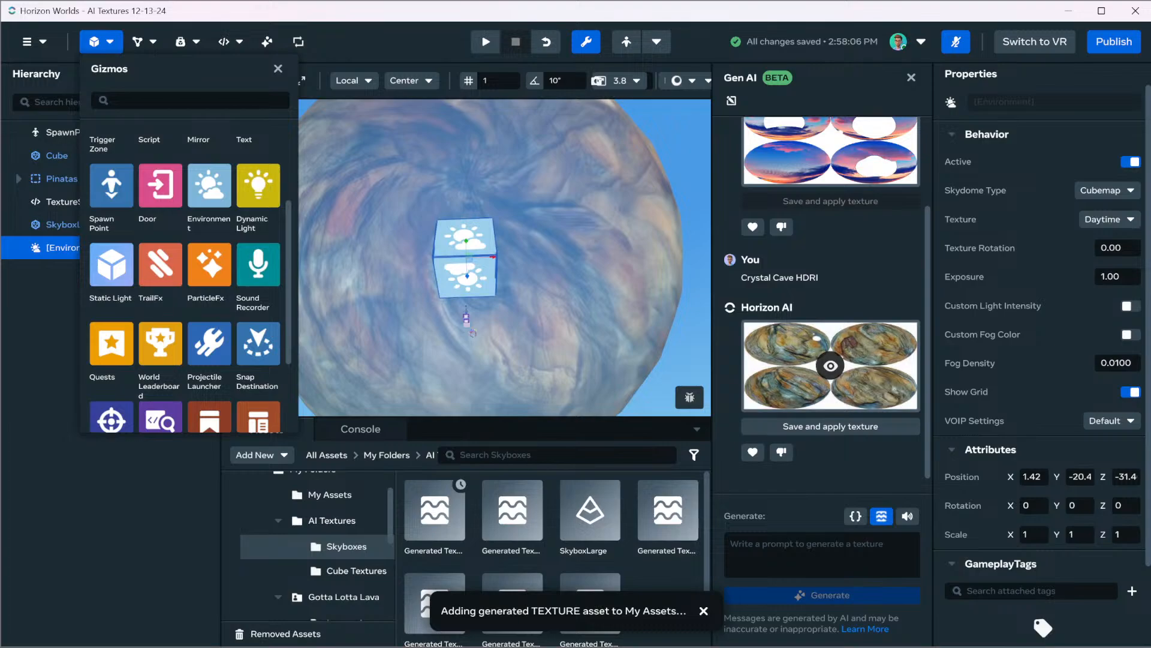
Set the Environment gizmo's texture to Night, briefly preview the crystal cave skybox with the avatar, and return to build mode
left_click(1109, 219)
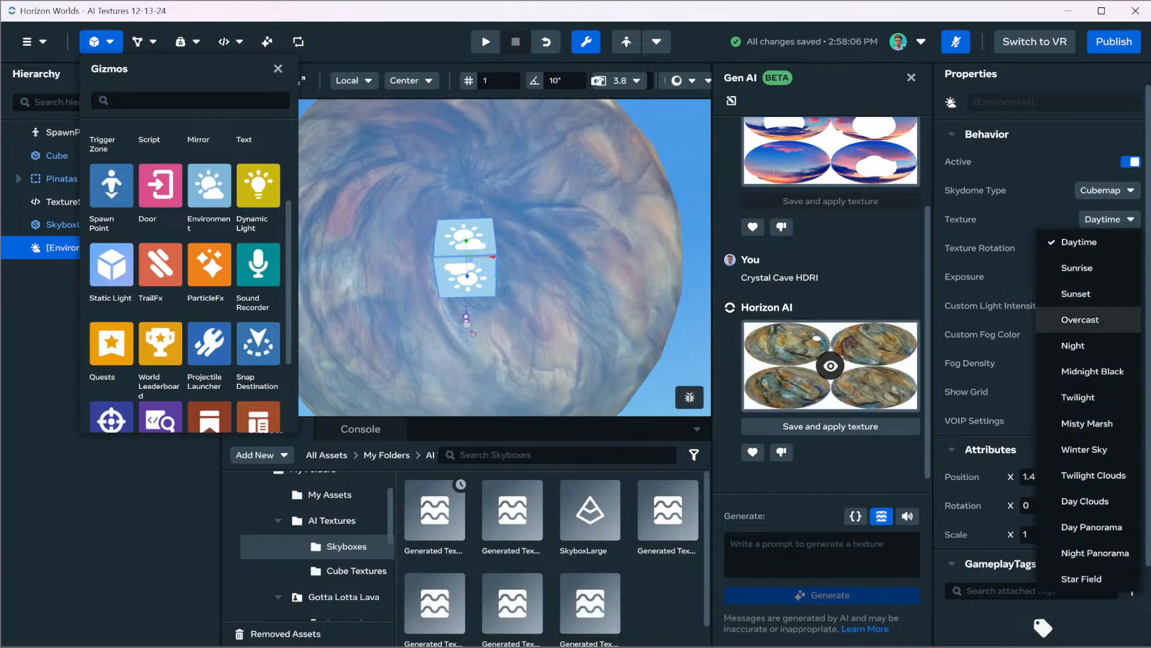
left_click(1073, 346)
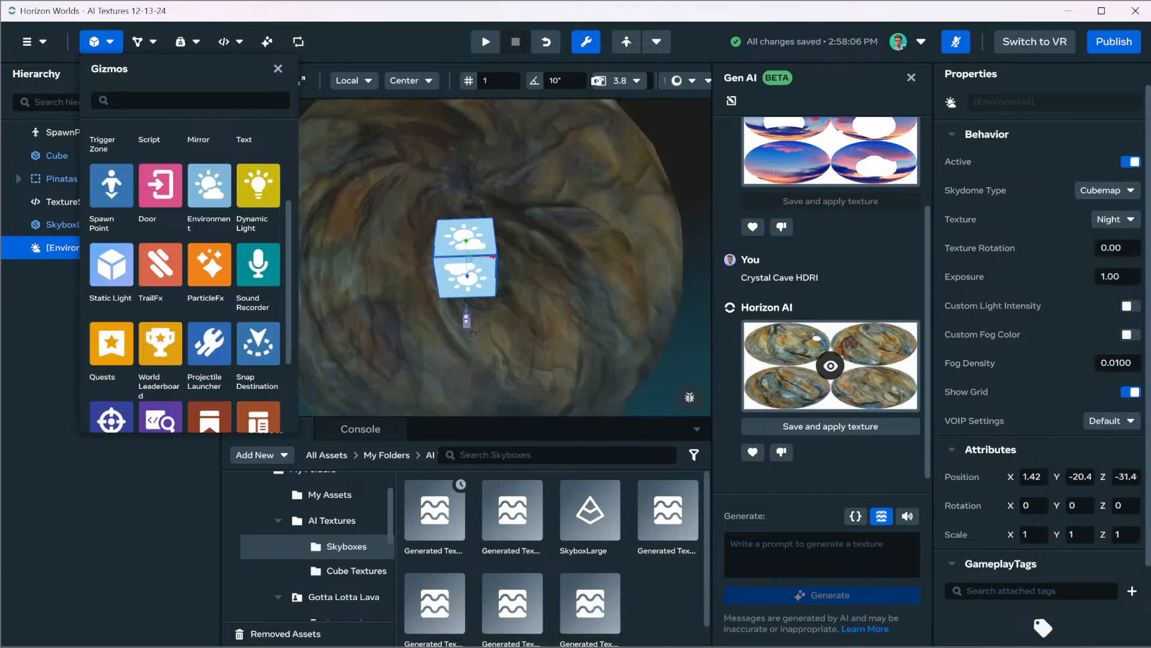
left_click(277, 69)
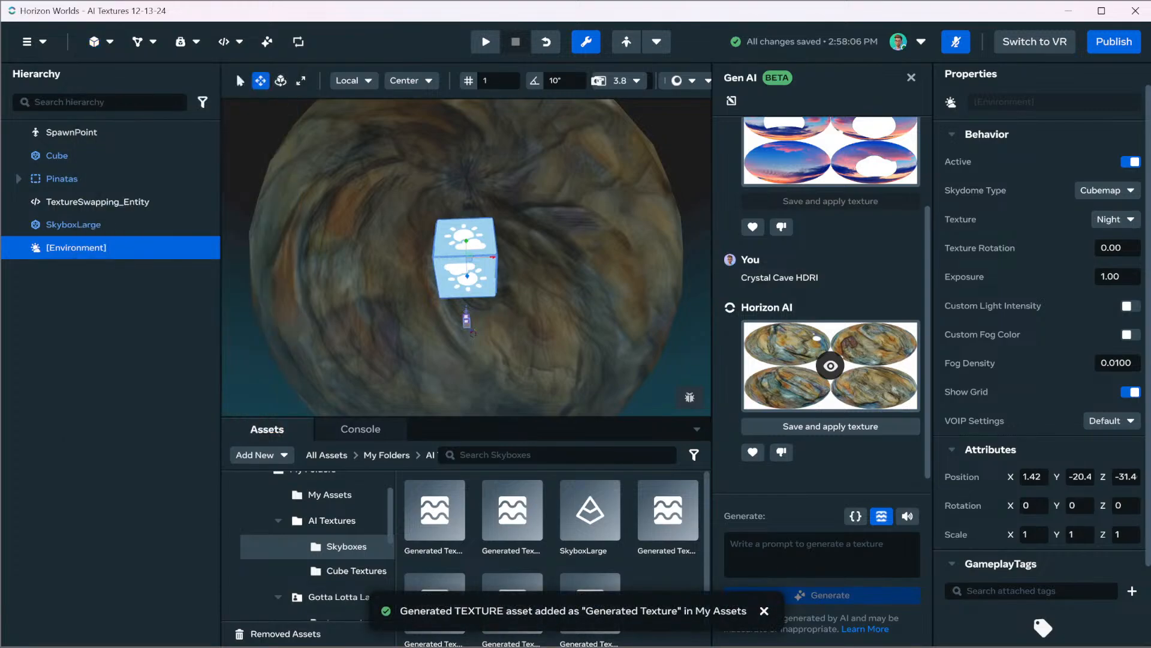
left_click(627, 41)
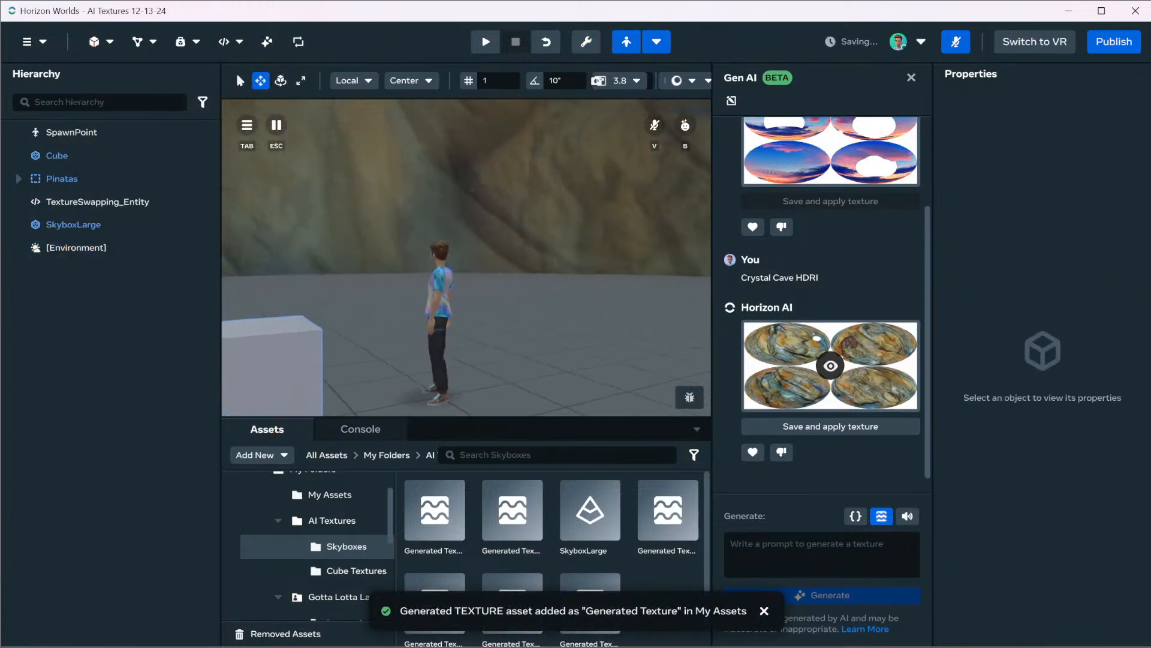
key("s")
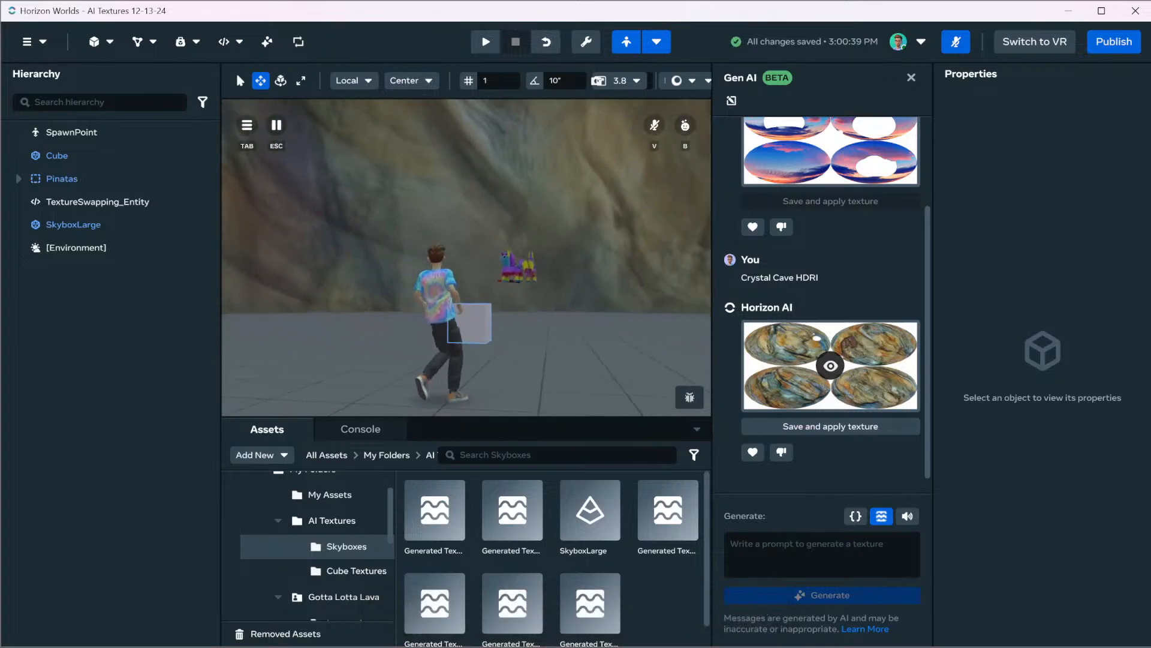
key("Escape")
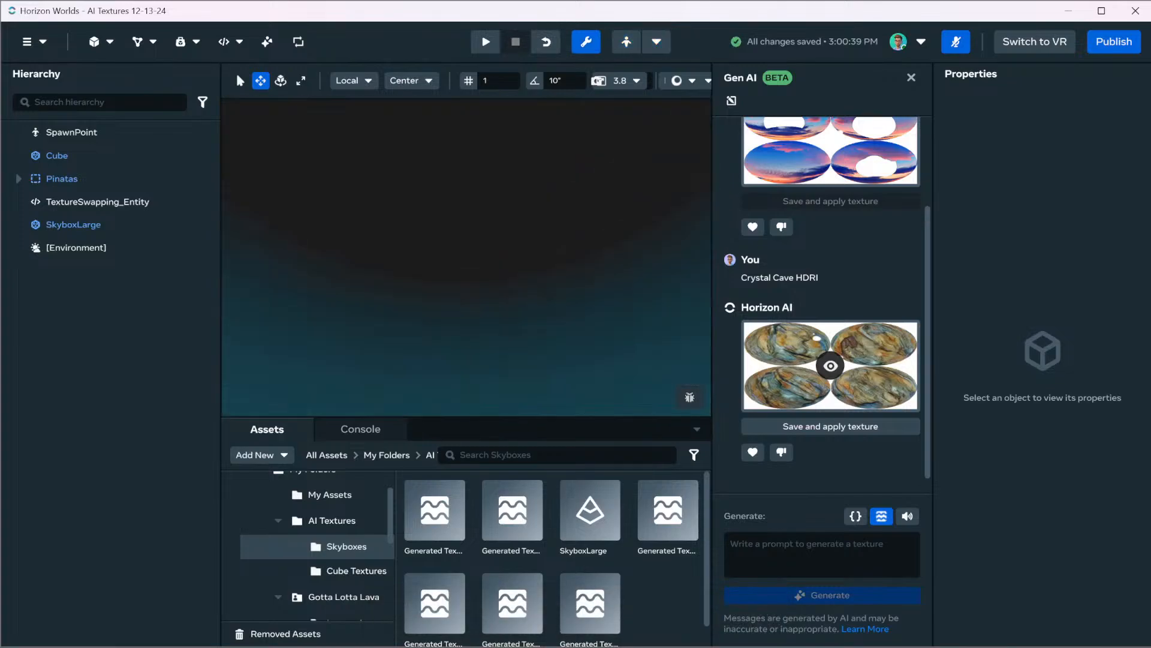
Scale the SkyboxLarge sphere to 16 on all three axes and briefly preview its interior with the avatar
left_click(205, 247)
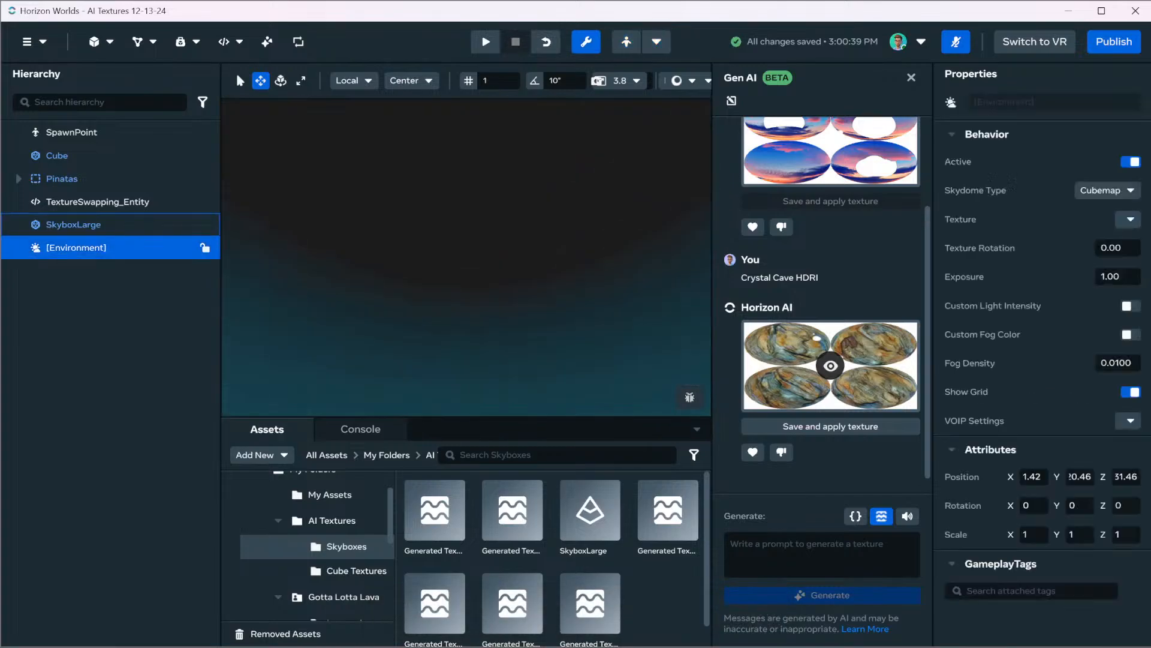
left_click(205, 225)
key("f")
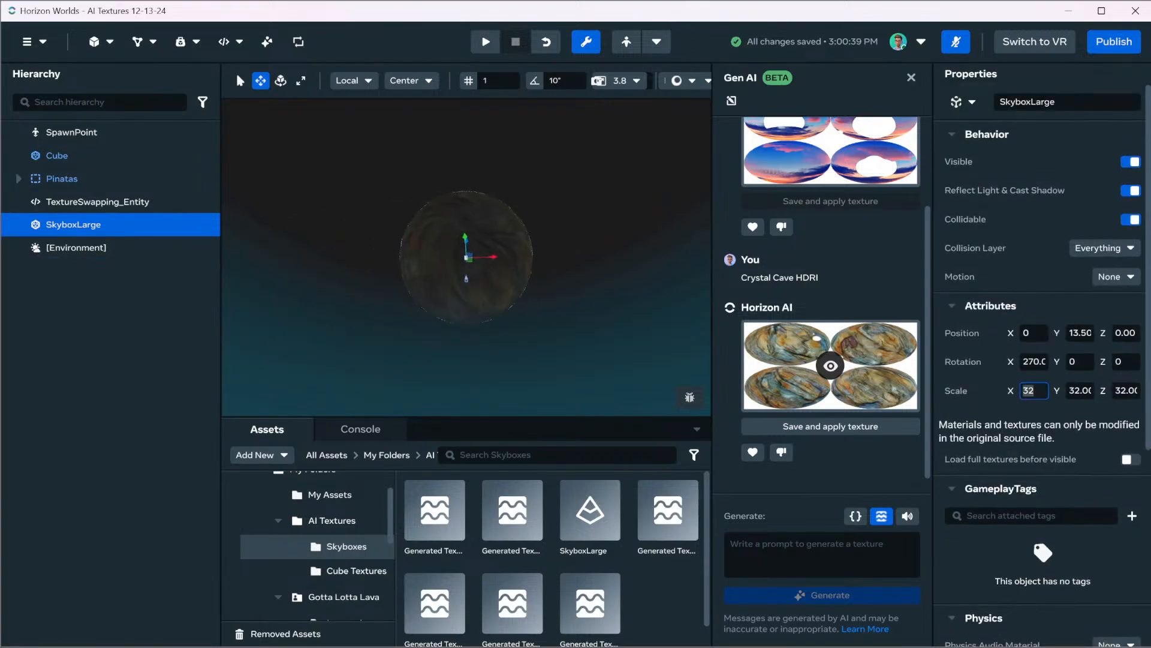
type("16")
key("Tab")
type("16")
key("Tab")
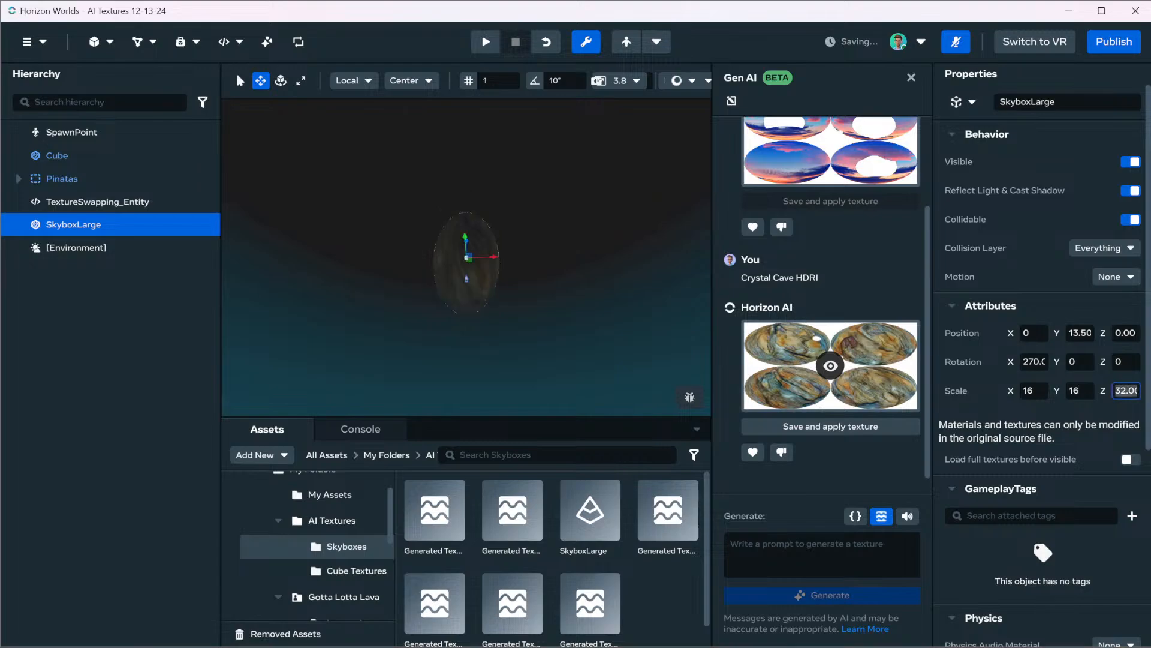
type("16")
key("Return")
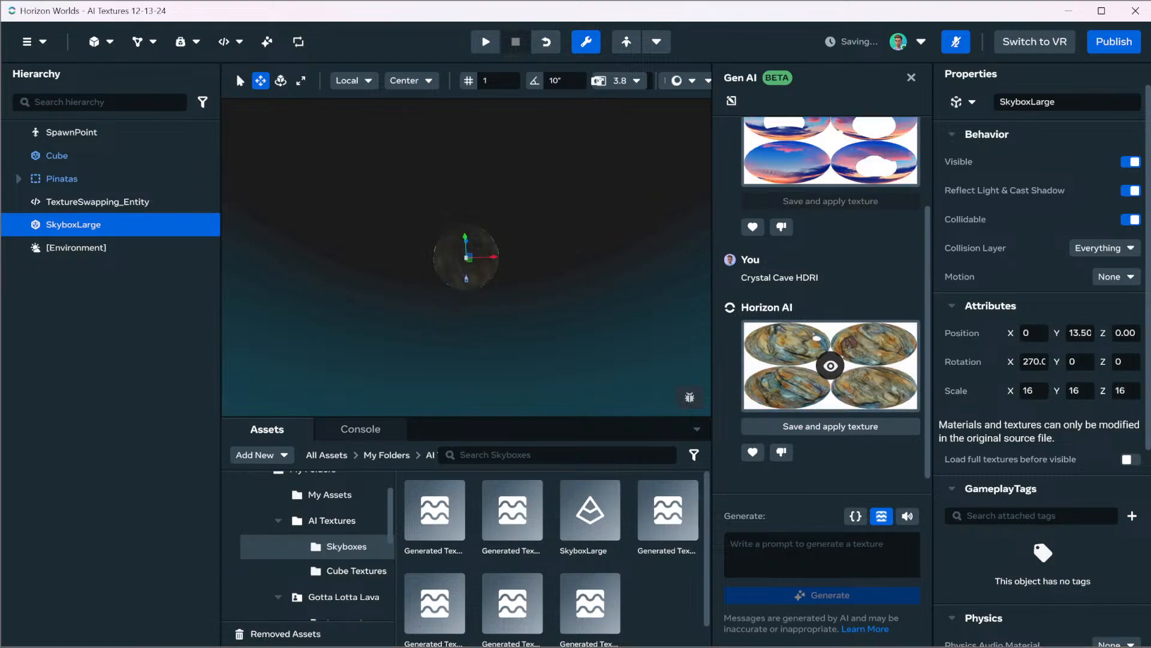
left_click(626, 41)
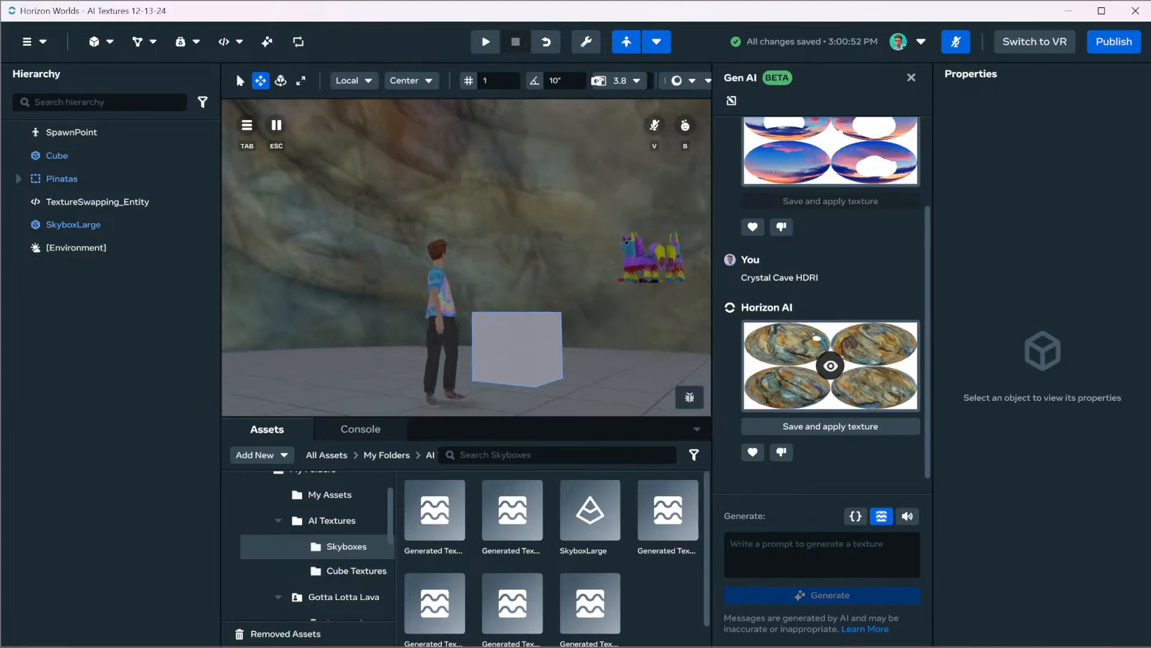
key("Escape")
Set the SkyboxLarge sphere's scale to 1 on the X, Y and Z axes
left_click(204, 225)
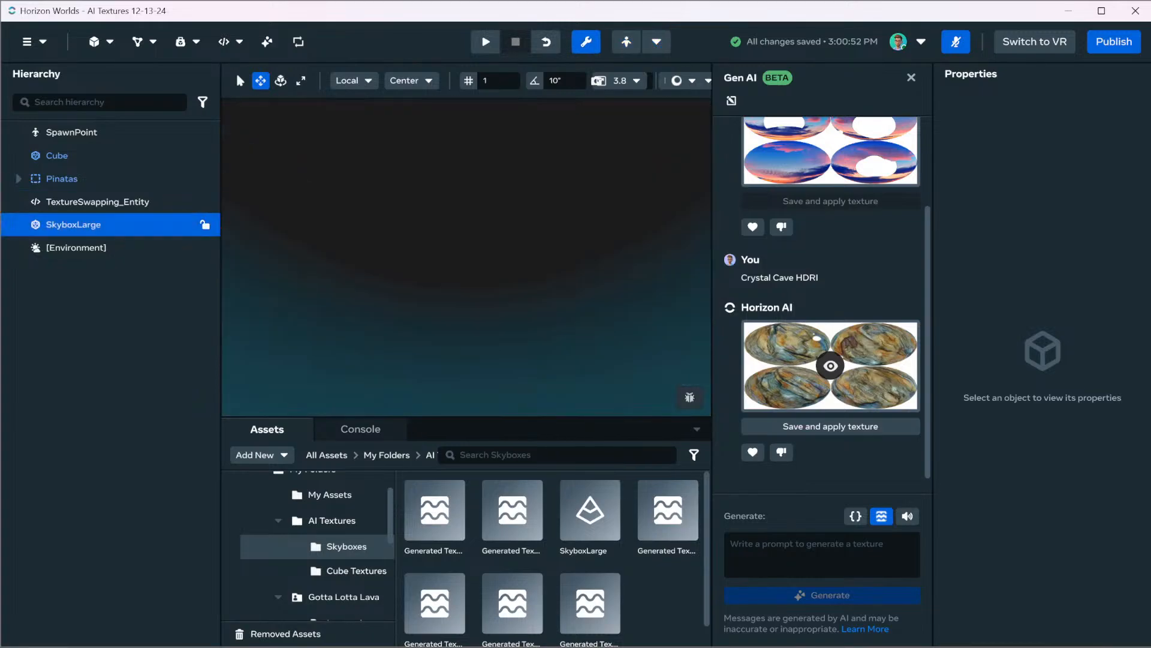
right_click_drag(467, 258, 456, 336)
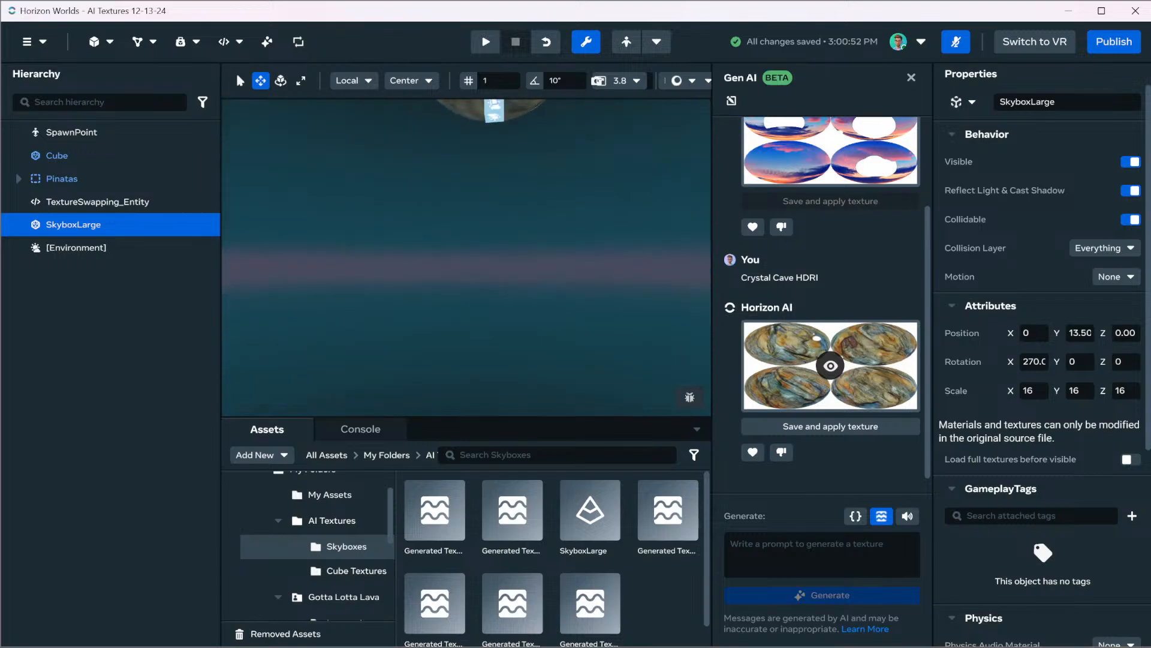
key("w")
key("e")
key("s")
right_click_drag(467, 258, 459, 303)
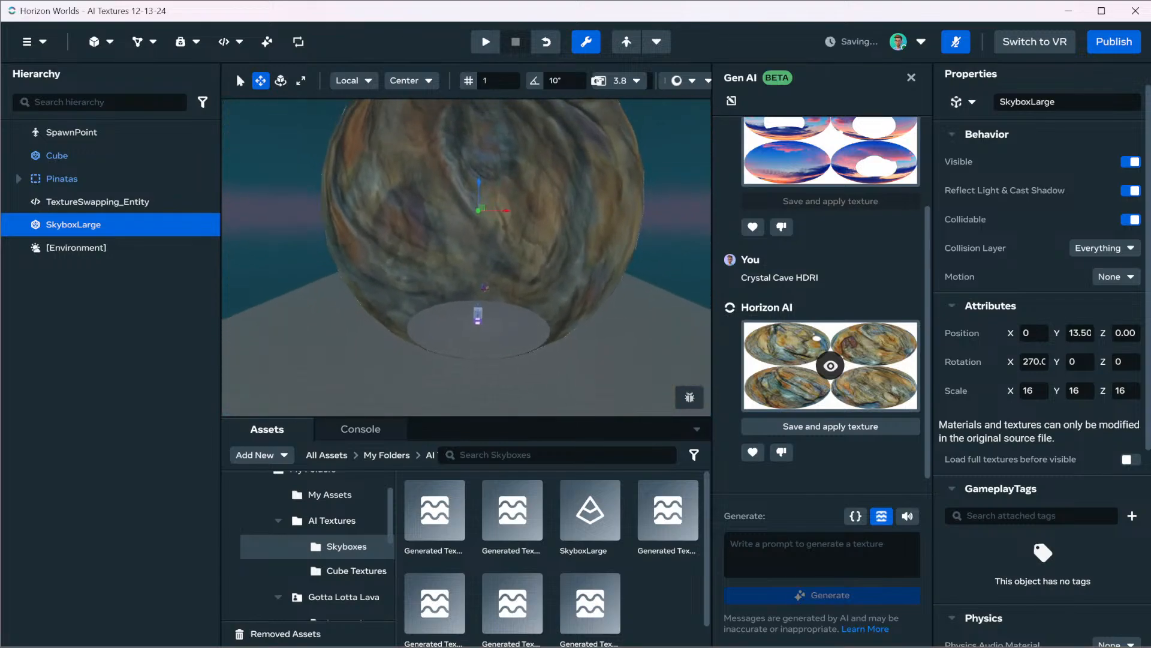
type("1")
key("Tab")
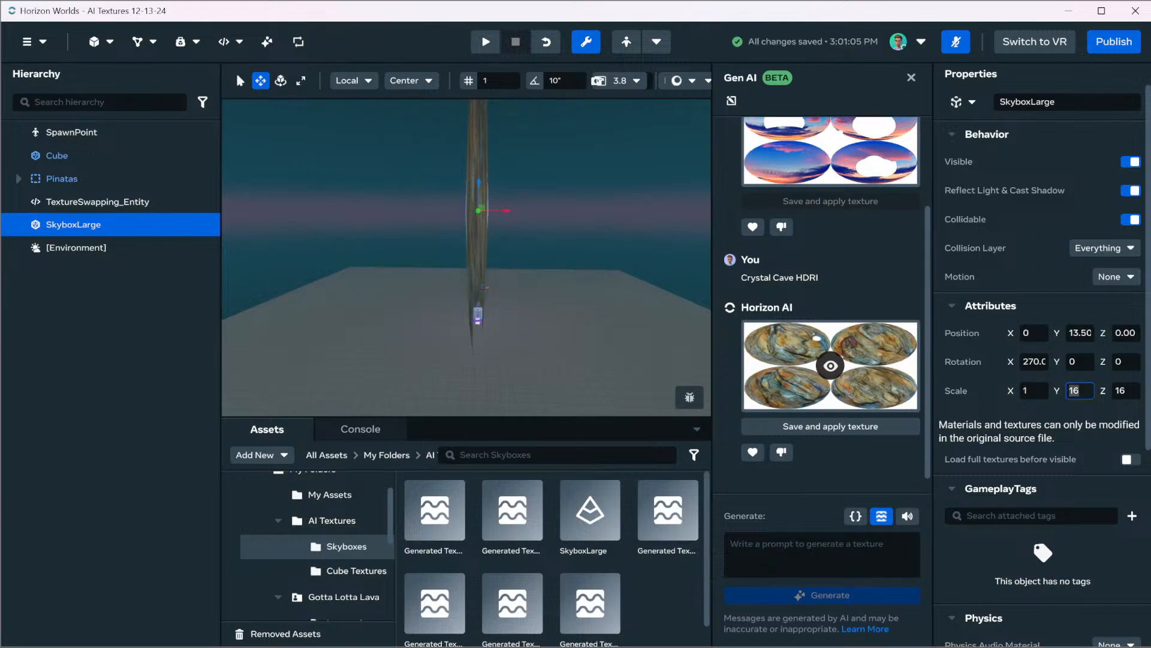
type("1")
key("Tab")
key("Return")
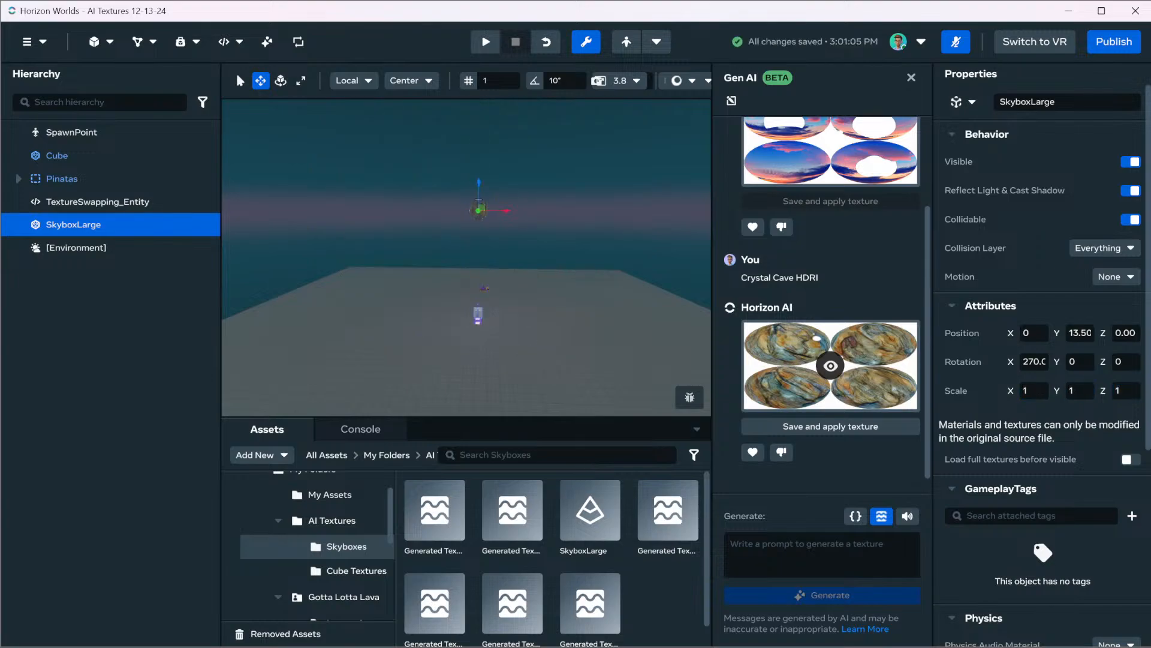
Set SkyboxLarge's Y position to 0 and move it along the X axis to about 4.54, beside the cube
left_click(1080, 333)
type("0")
key("Return")
left_click_drag(506, 323, 542, 323)
key("f")
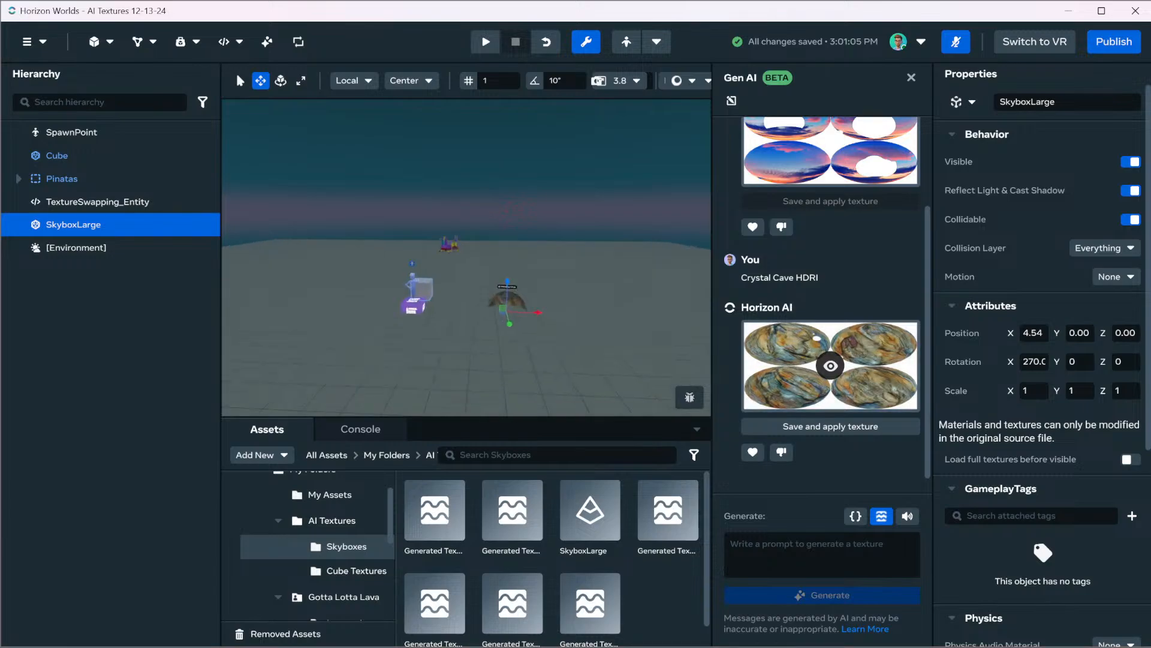
Raise SkyboxLarge to a Y position of about 1.13, then save and apply the crystal cave texture to it
left_click_drag(466, 230, 466, 135)
scroll(467, 135, "down", 5)
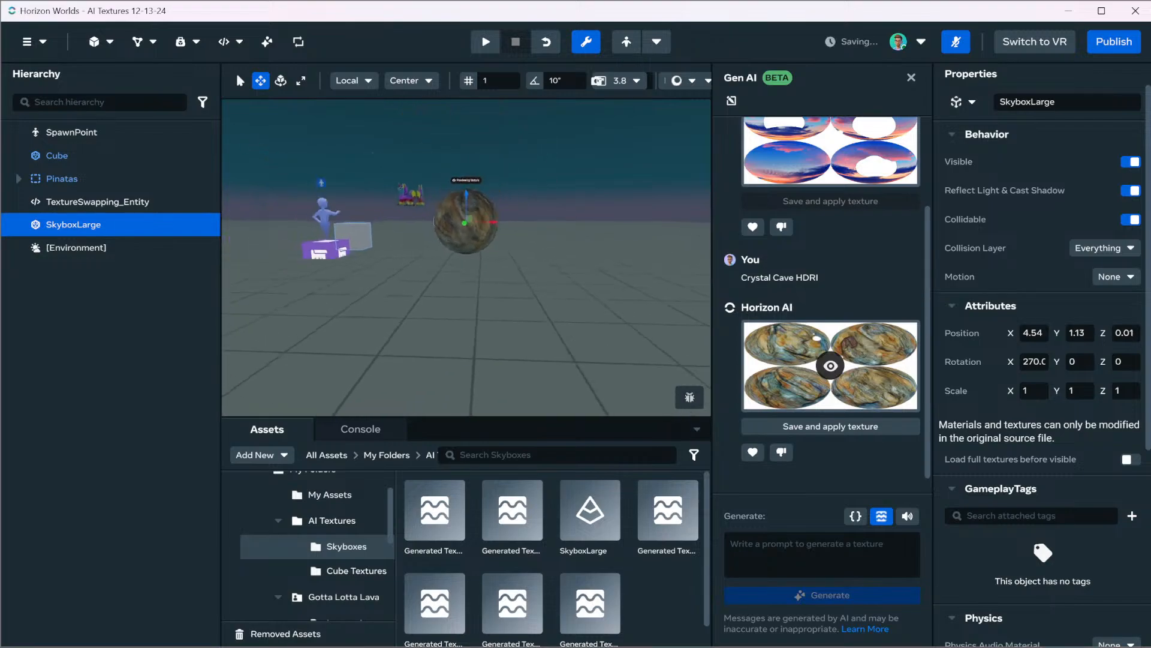
key("f")
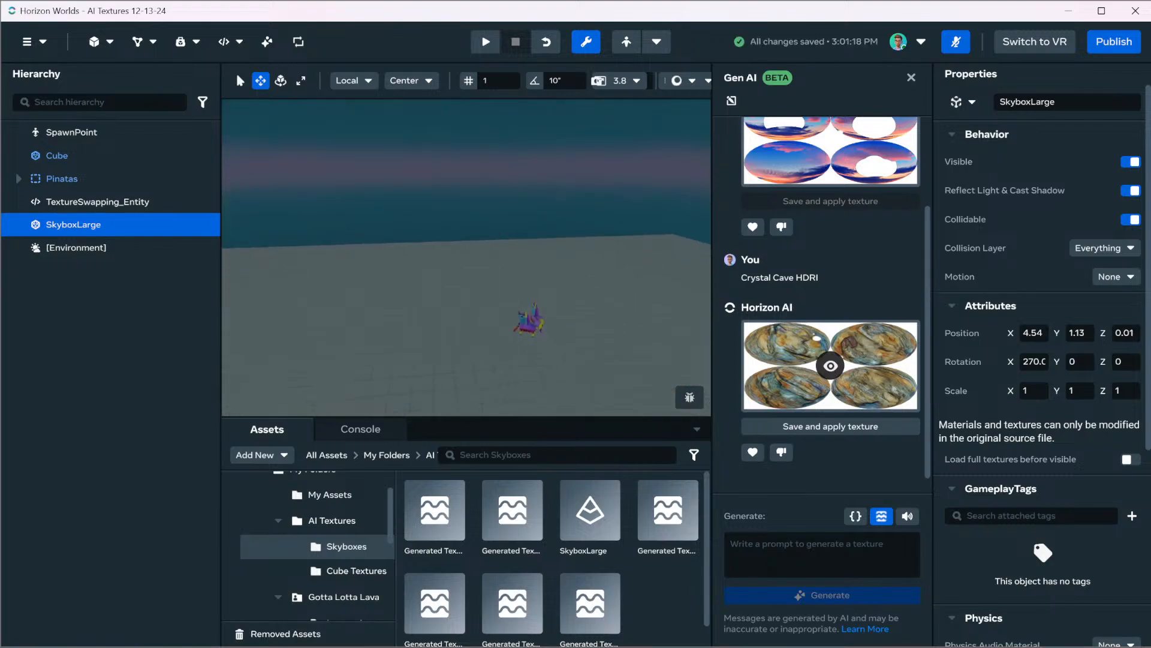
right_click_drag(466, 258, 465, 211)
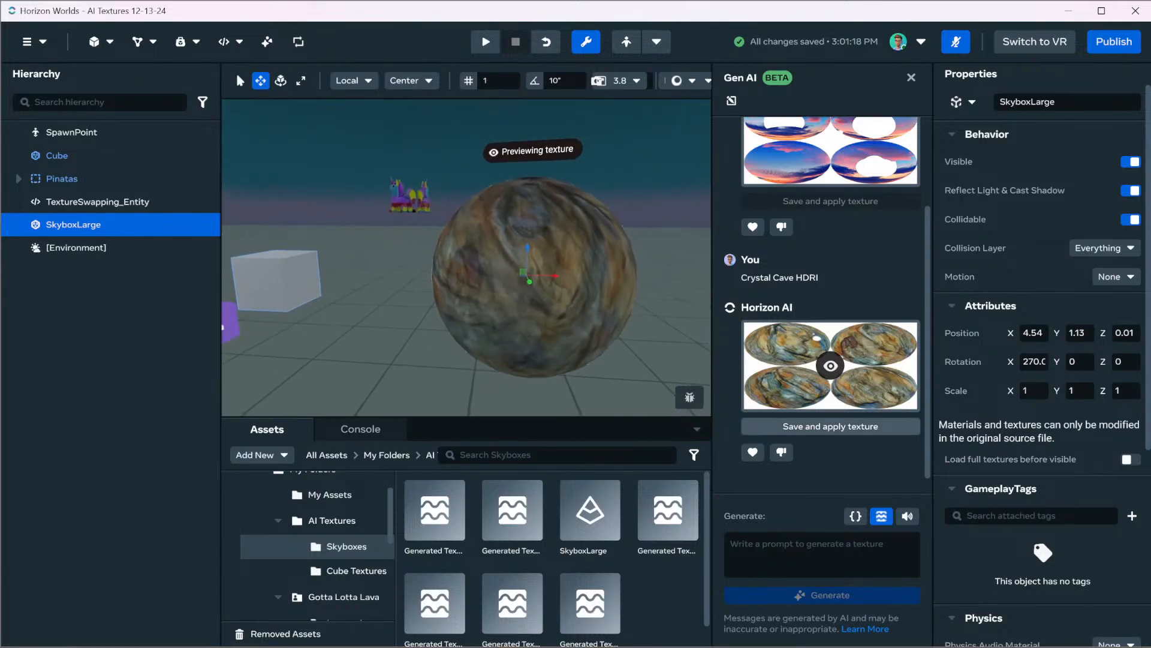
left_click(830, 426)
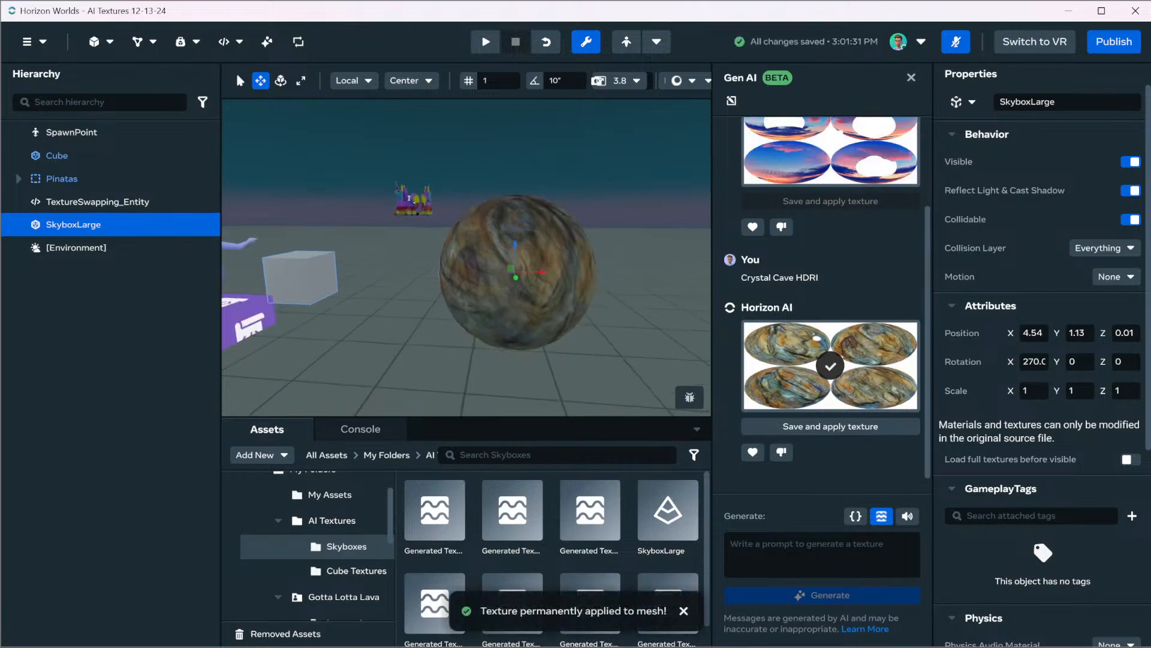
Unparent the child objects of the Pinatas group and delete the emptied Pinatas object
right_click_drag(466, 258, 606, 264)
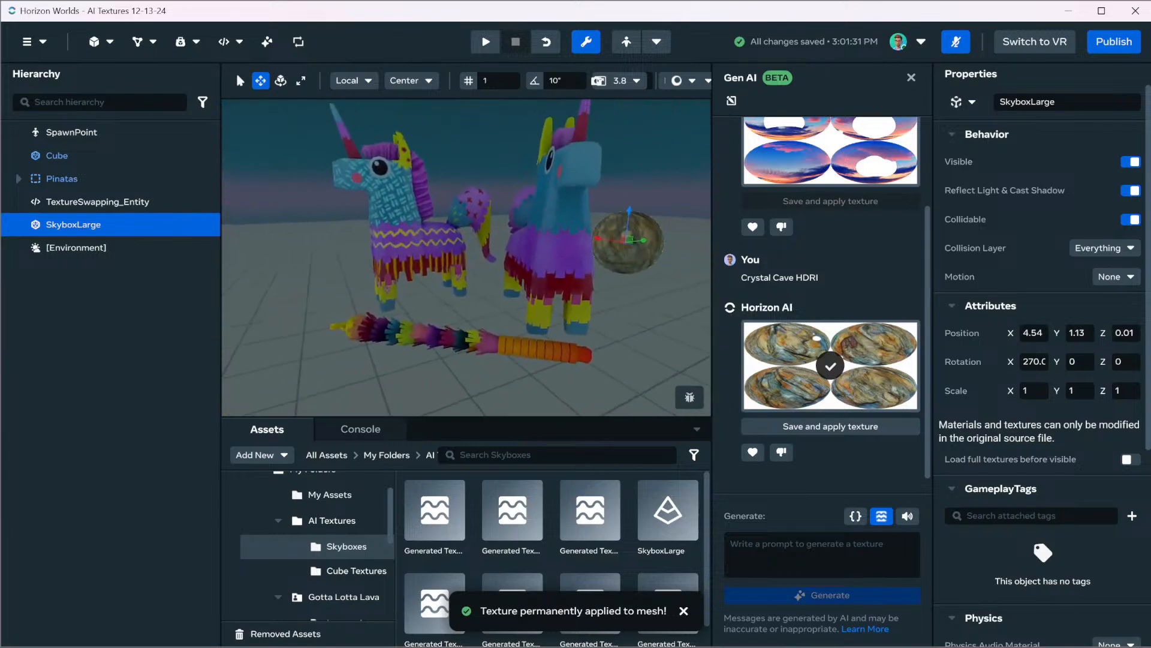
key("Escape")
right_click_drag(466, 258, 594, 258)
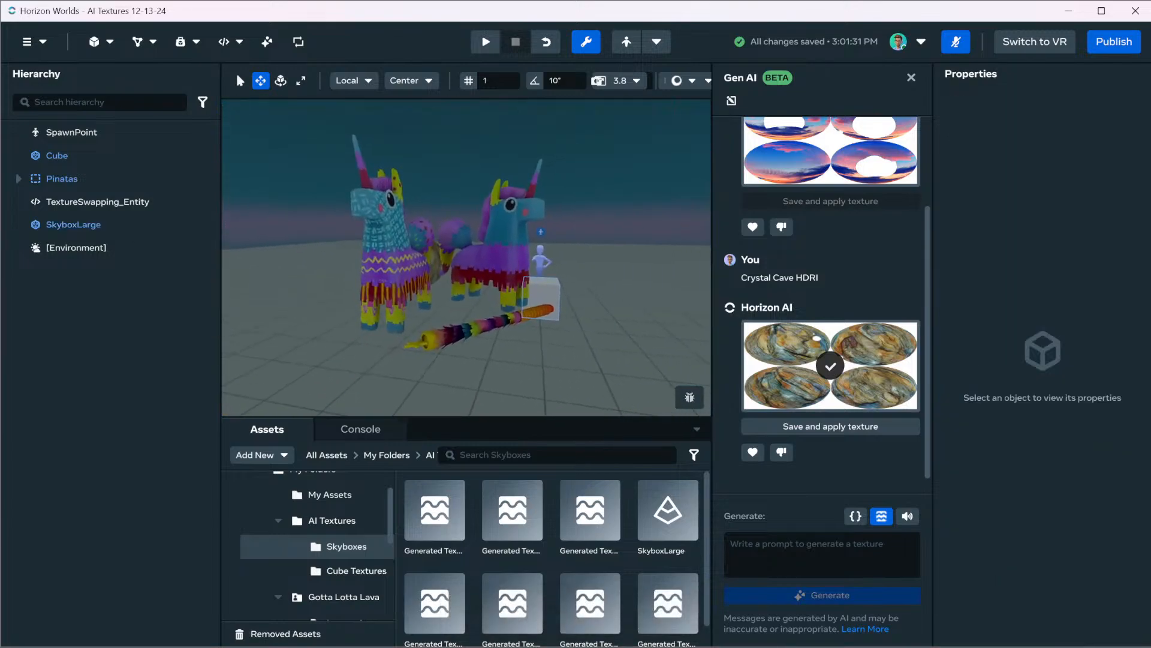
left_click(19, 179)
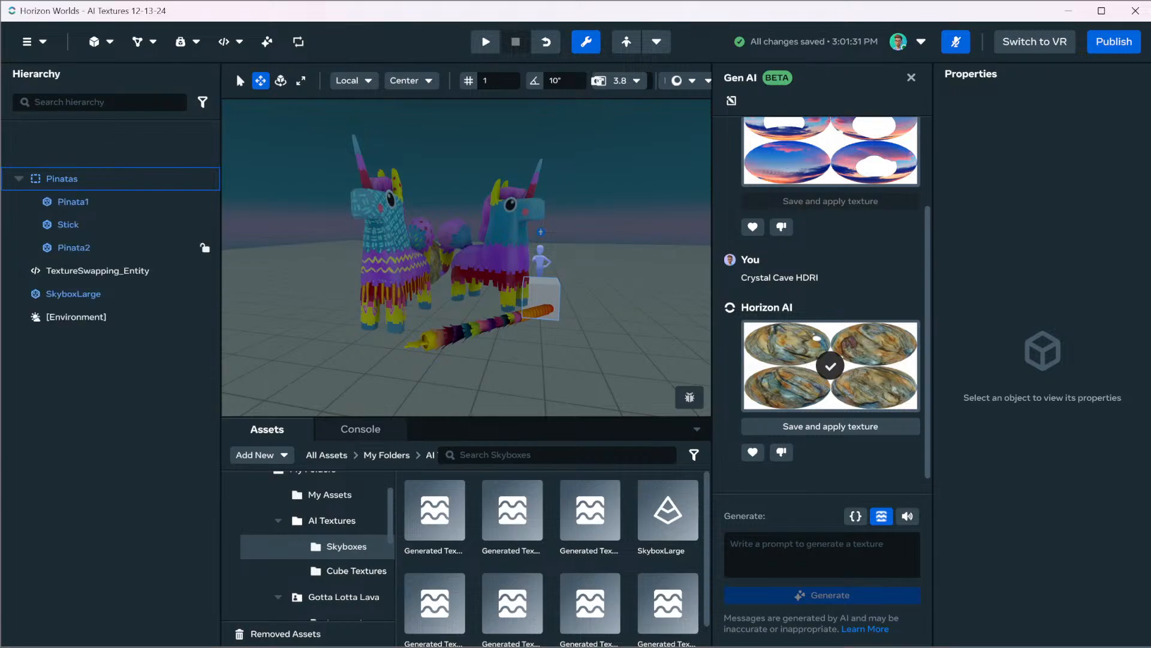
right_click(70, 180)
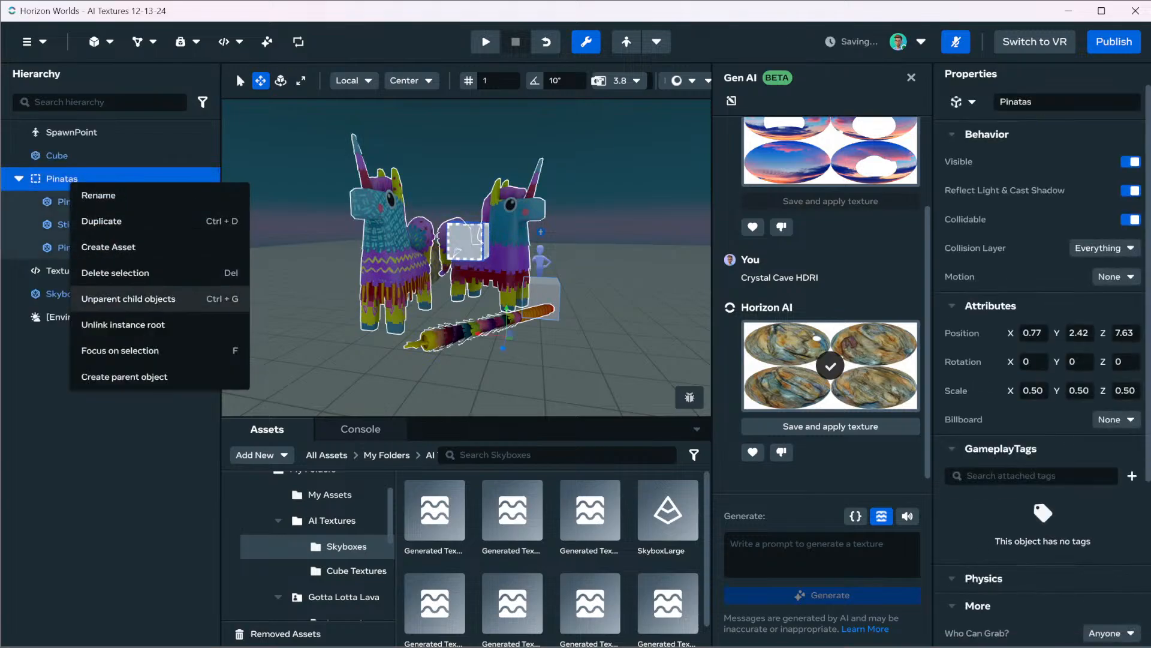
left_click(120, 299)
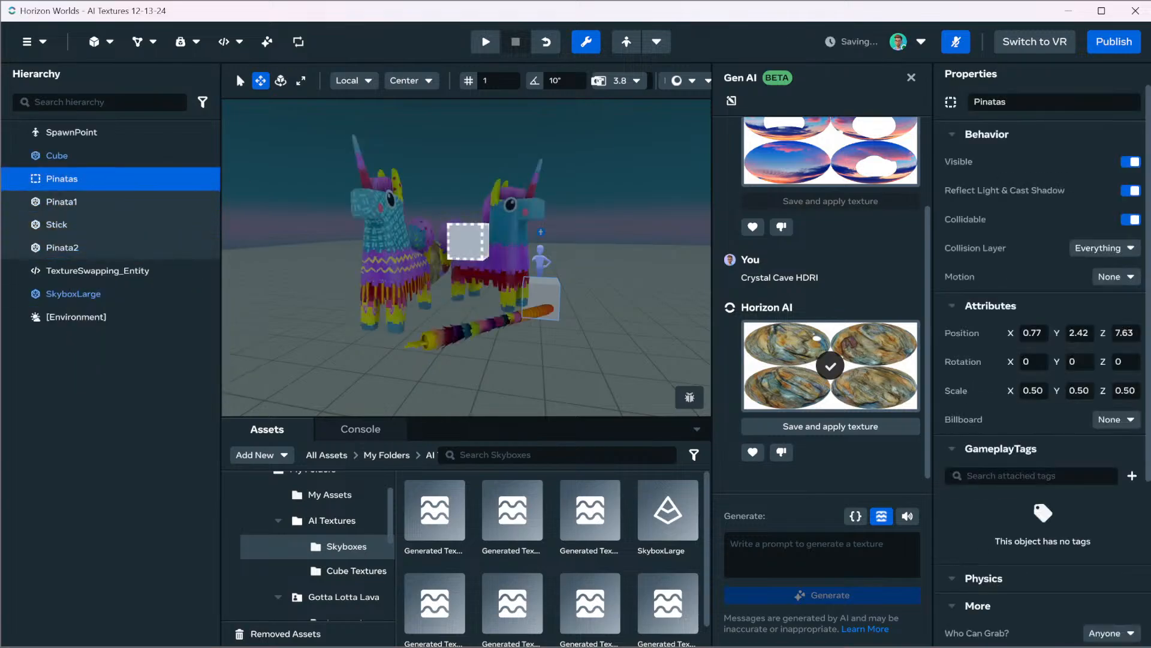
right_click(72, 179)
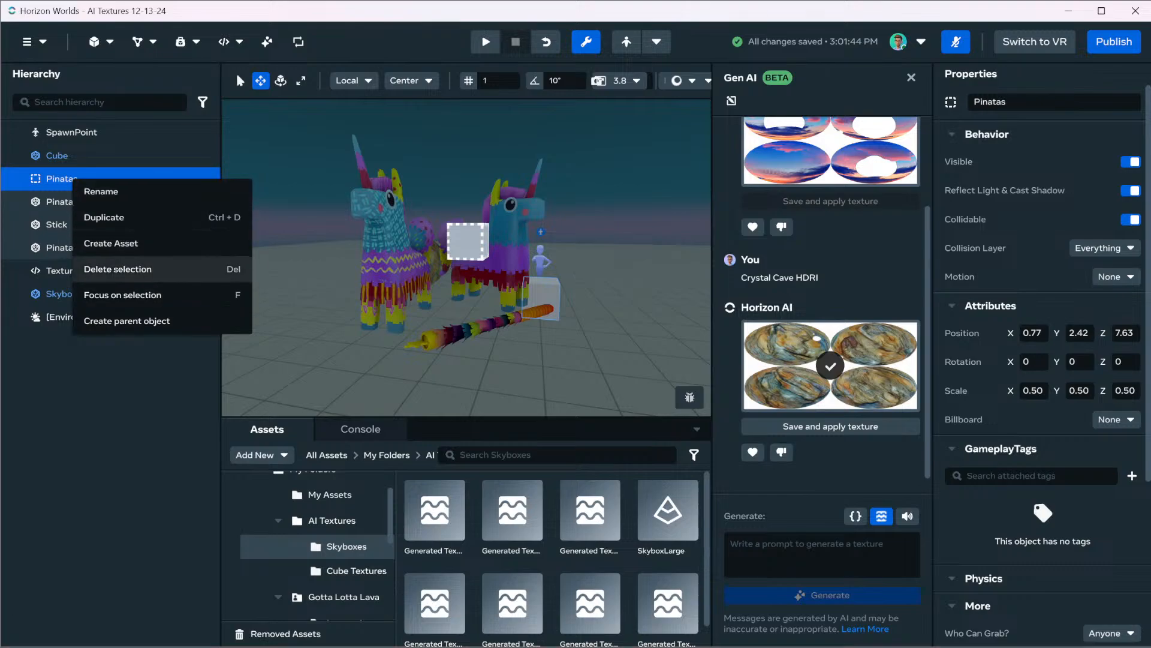
left_click(118, 269)
Move Pinata1 sideways, away from Pinata2
left_click(66, 179)
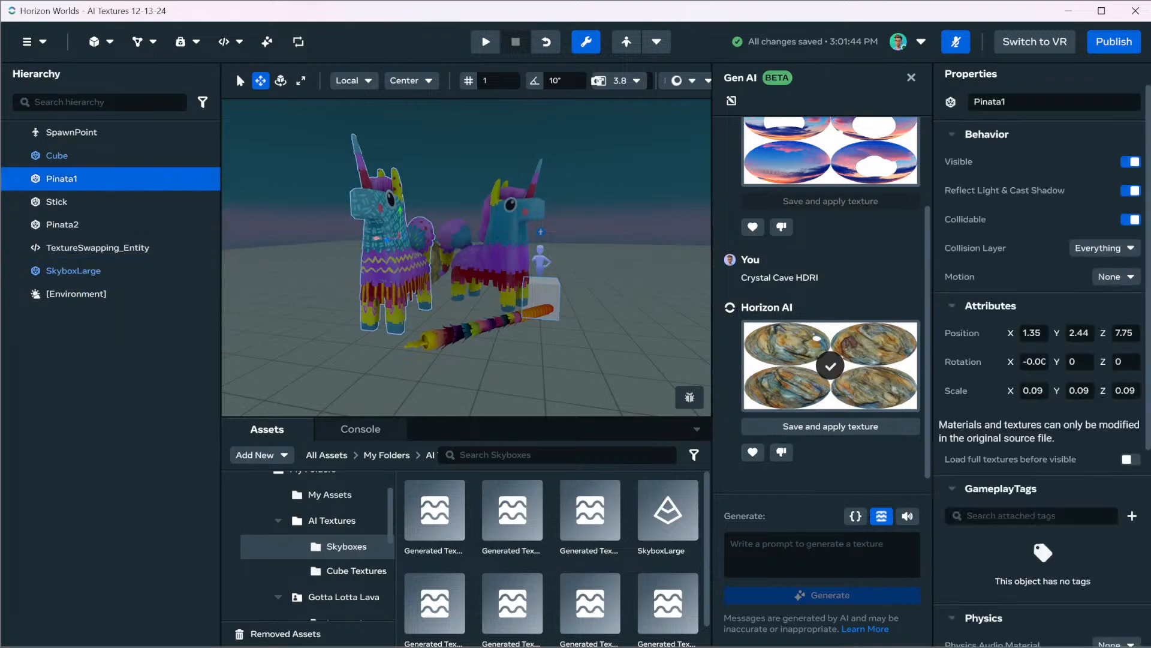
left_click_drag(377, 239, 315, 237)
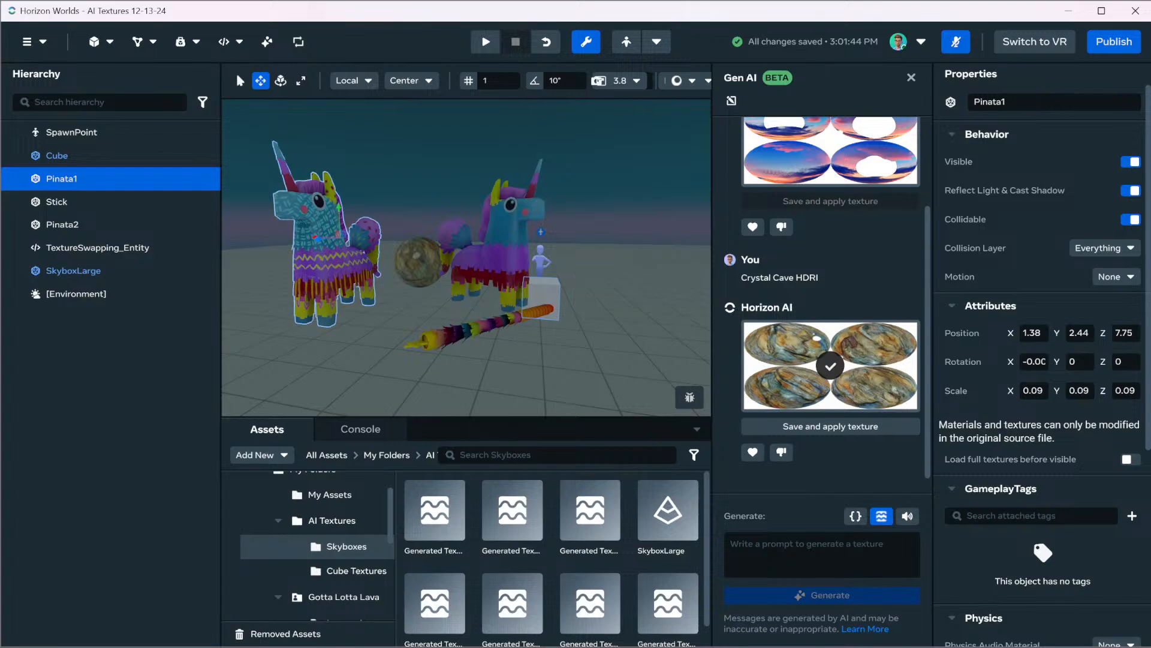
Try to generate an AI texture for Pinata1 from the prompt "Zebra Unicorn"
left_click(822, 554)
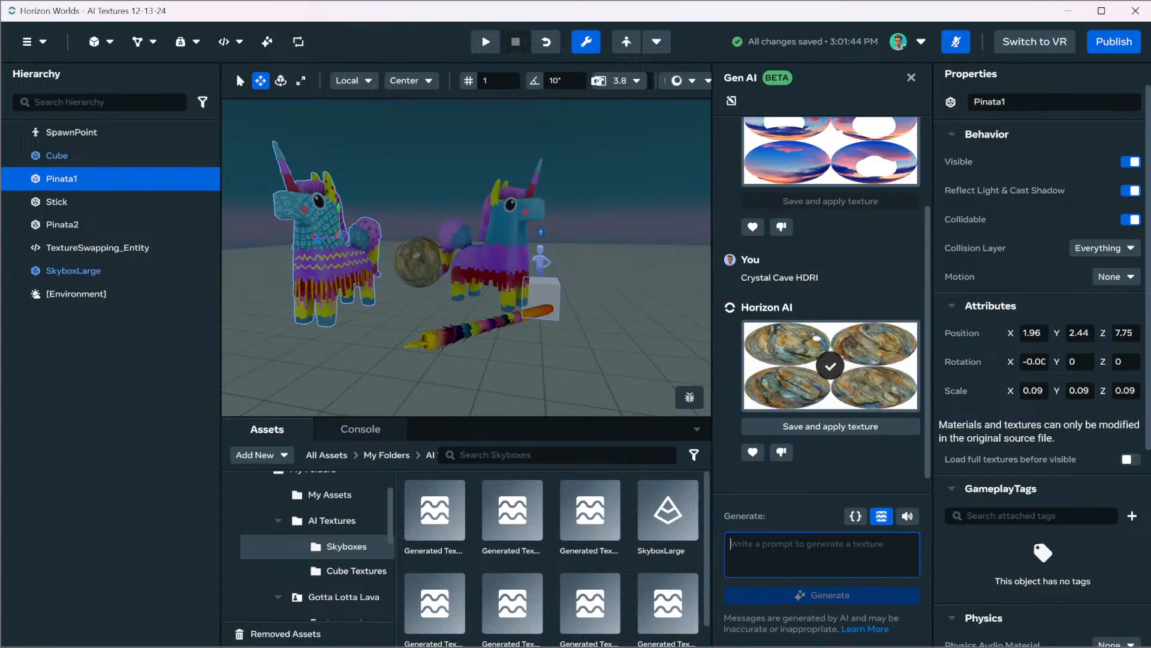
type("Zebra U")
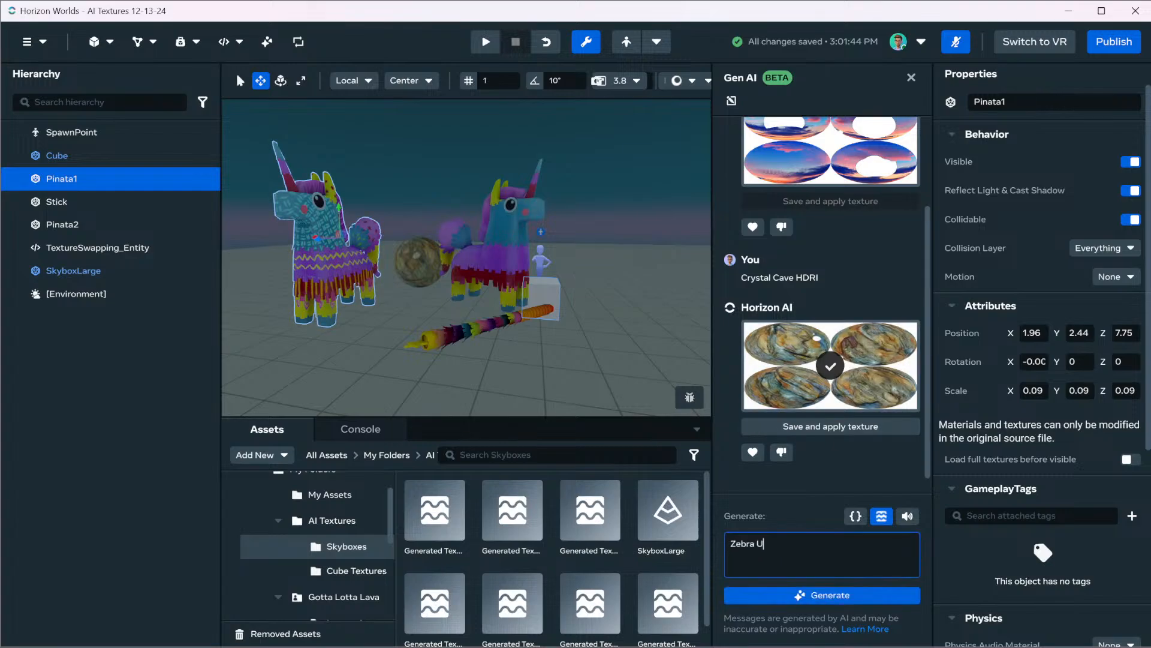
type("nicorn")
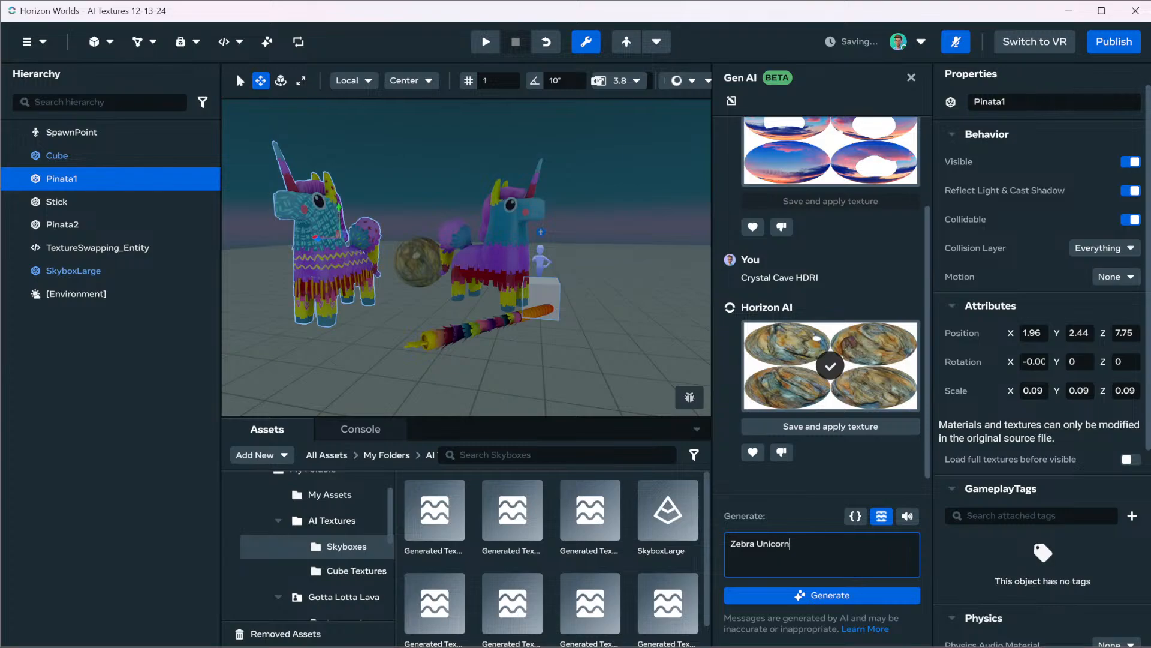
key("Return")
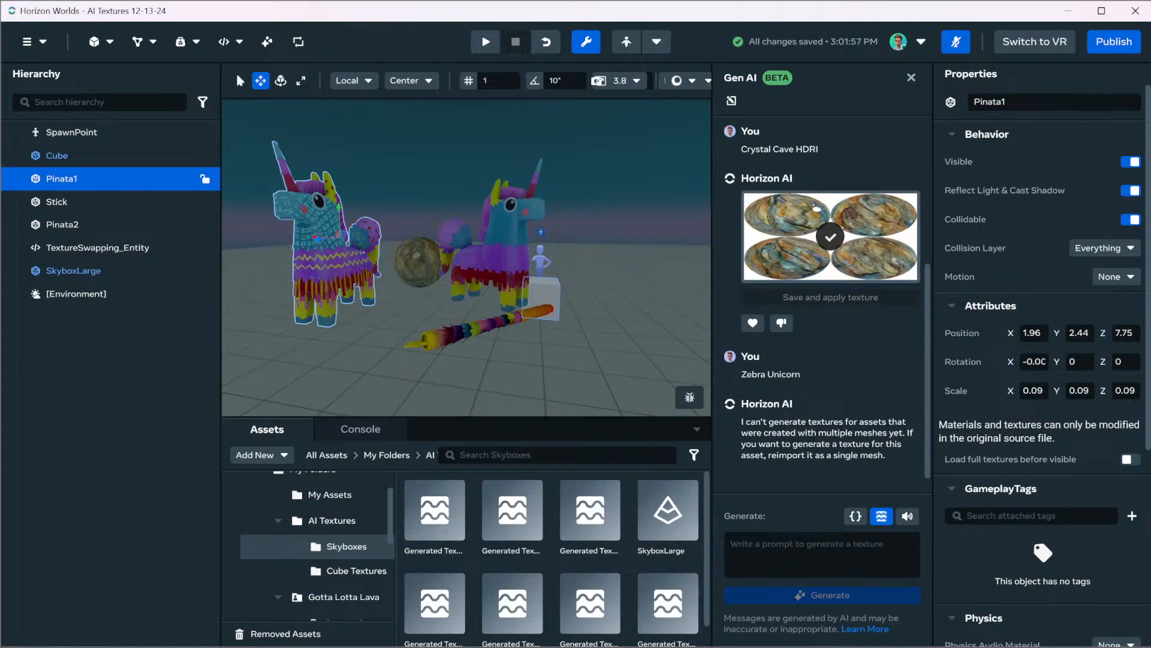
Set the environment's skydome texture to Daytime, keeping the Cubemap skydome type
left_click(77, 293)
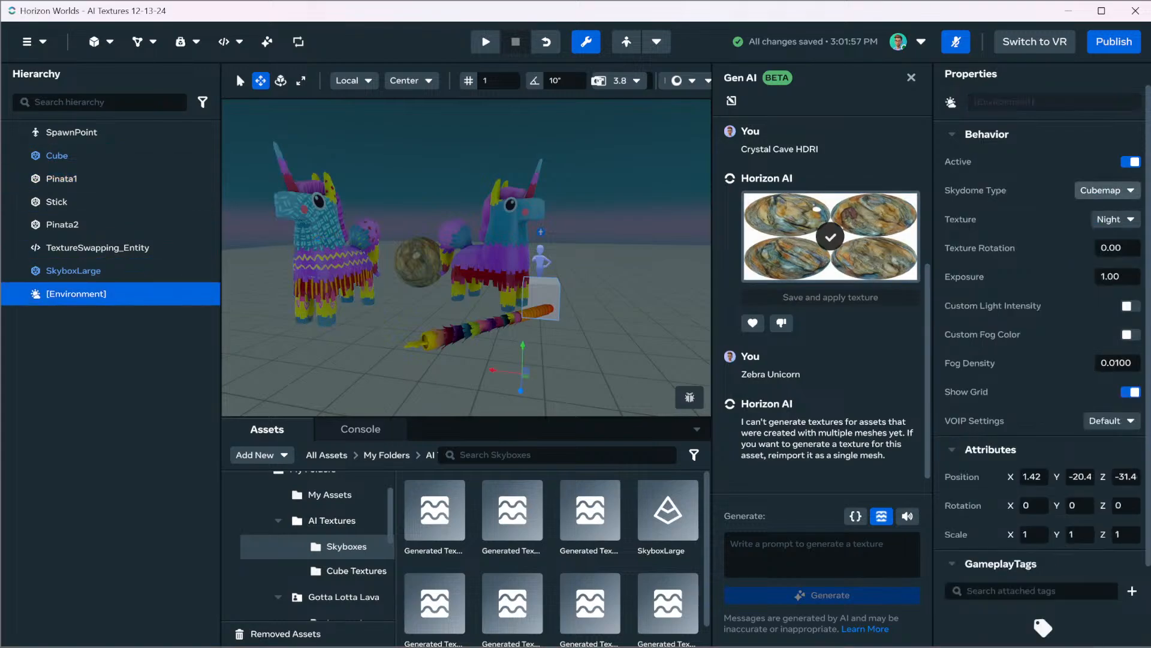
left_click(1108, 191)
left_click(1108, 191)
left_click(1115, 219)
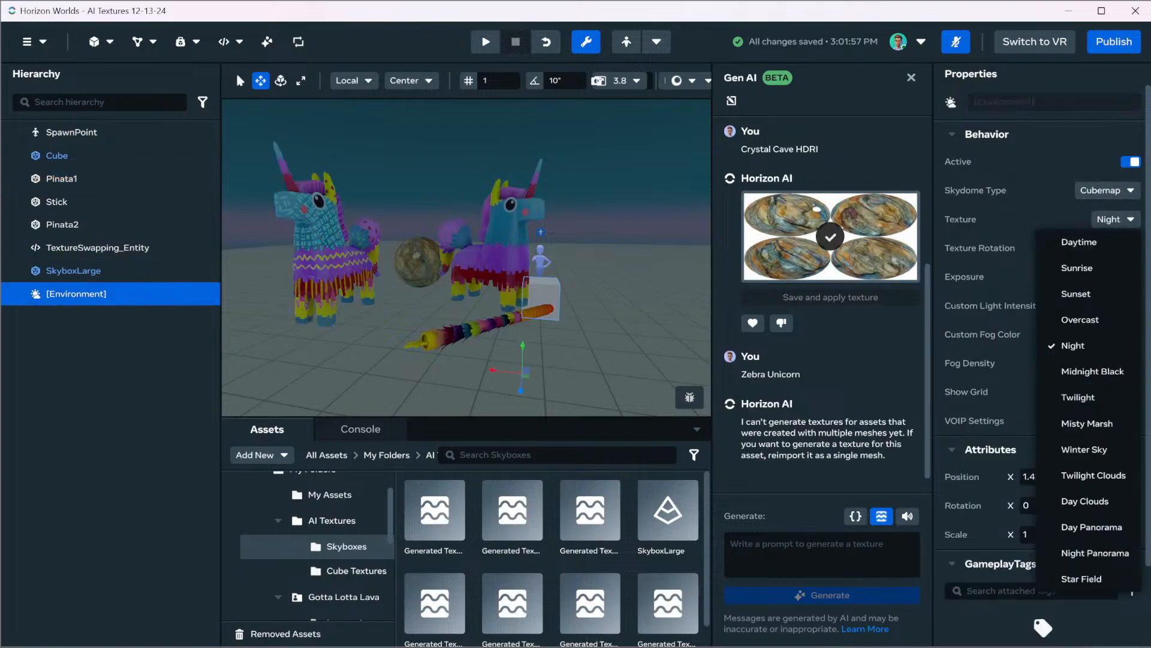
left_click(1080, 242)
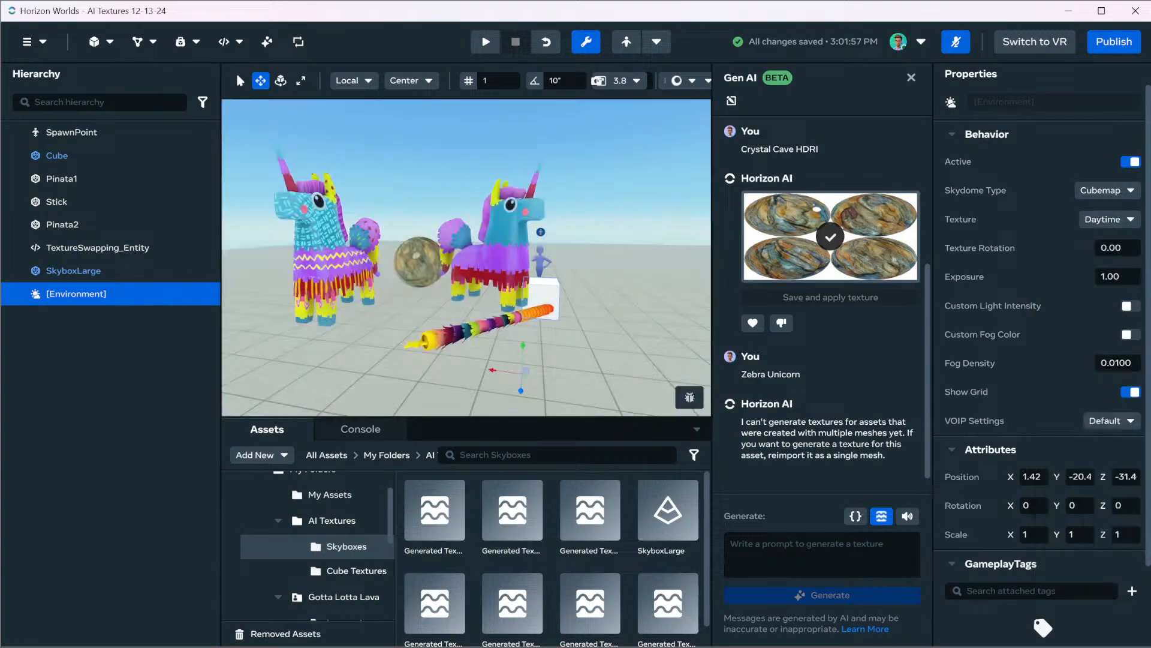
Focus the view on Pinata1 and examine it both close up and from further away
left_click(61, 179)
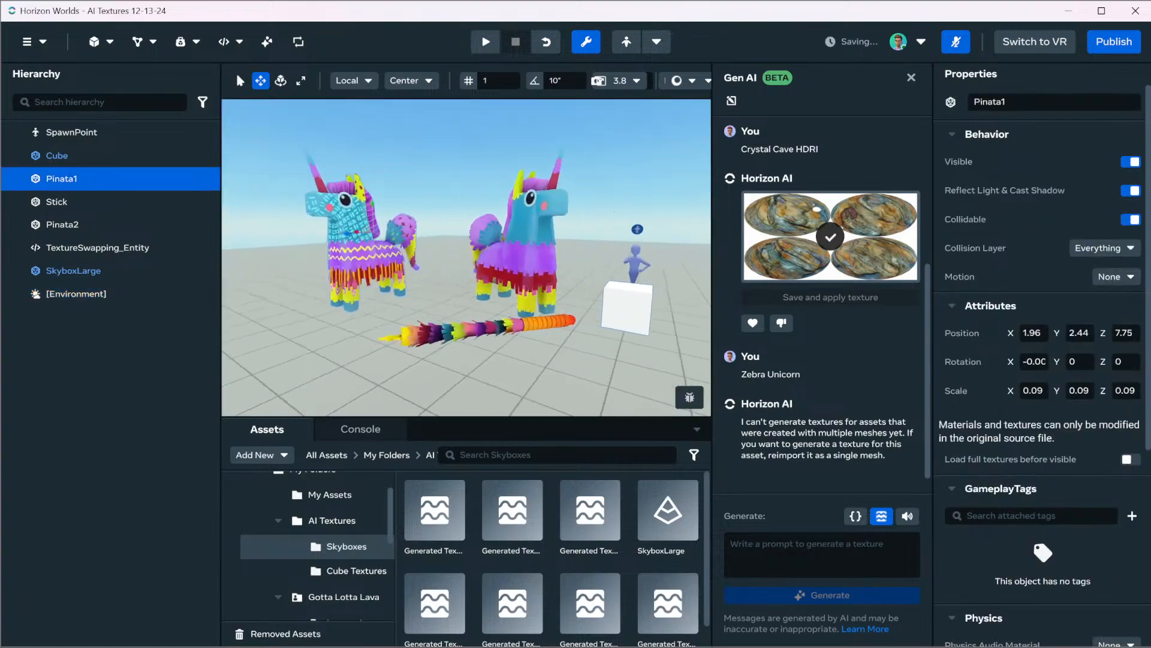
key("f")
mouse_move(466, 258)
right_mouse_down()
mouse_move(474, 311)
mouse_move(471, 264)
right_mouse_up()
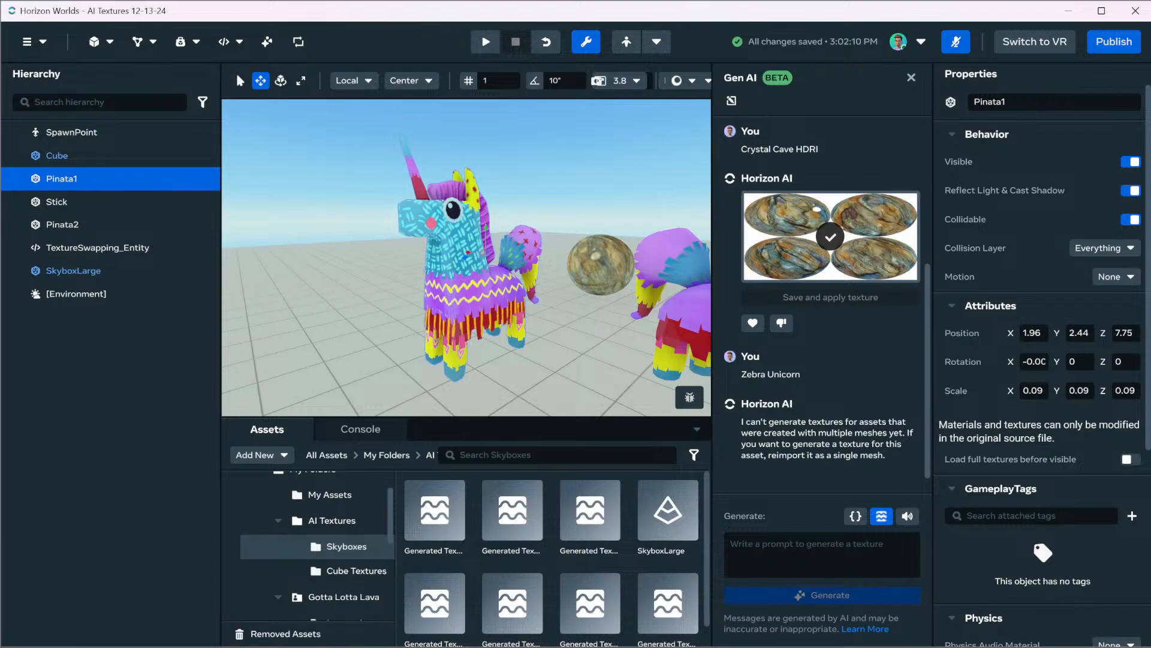
scroll(466, 258, "down", 5)
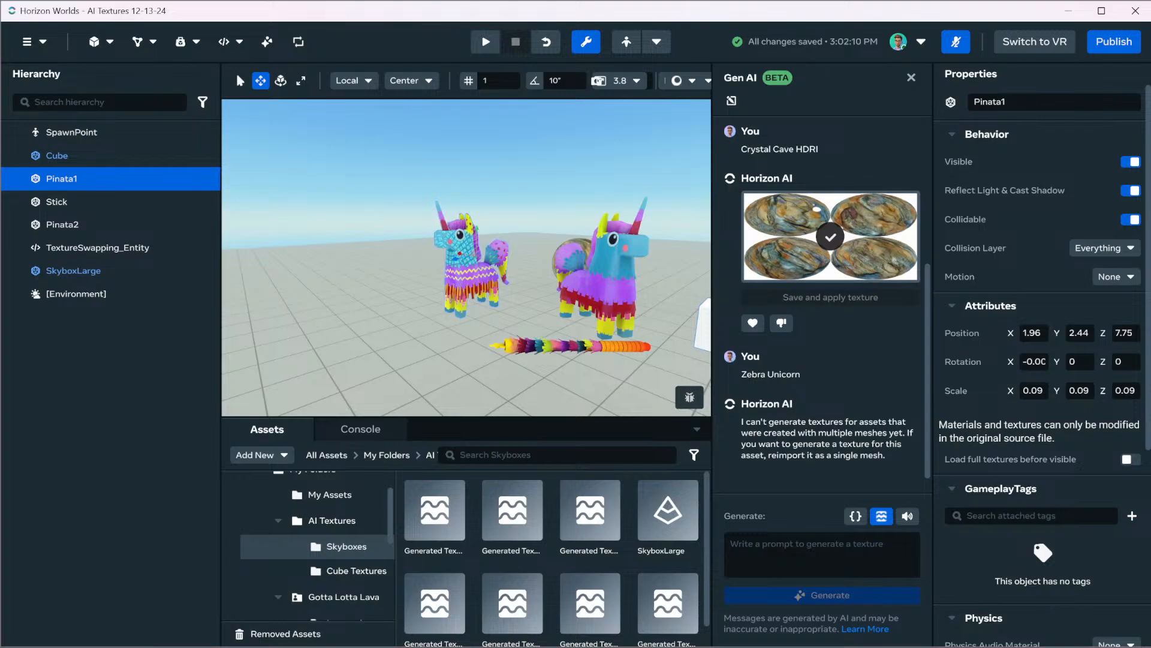
Try to generate an AI texture for the Stick object from the prompt "Pinata Stick"
left_click(56, 202)
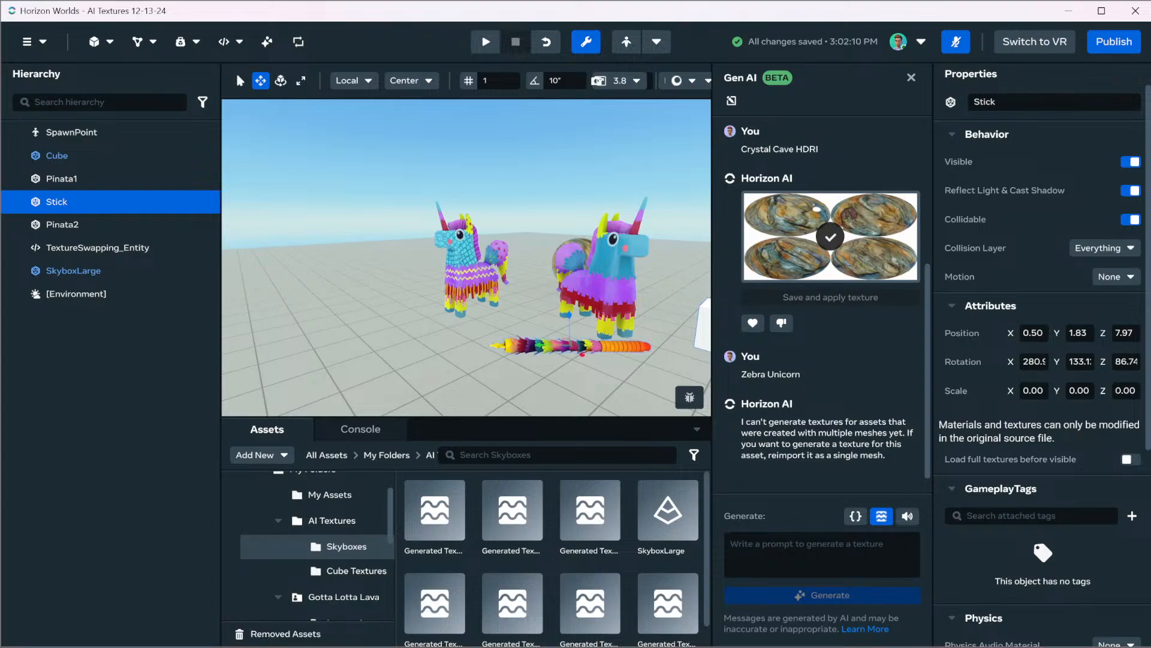
left_click(821, 554)
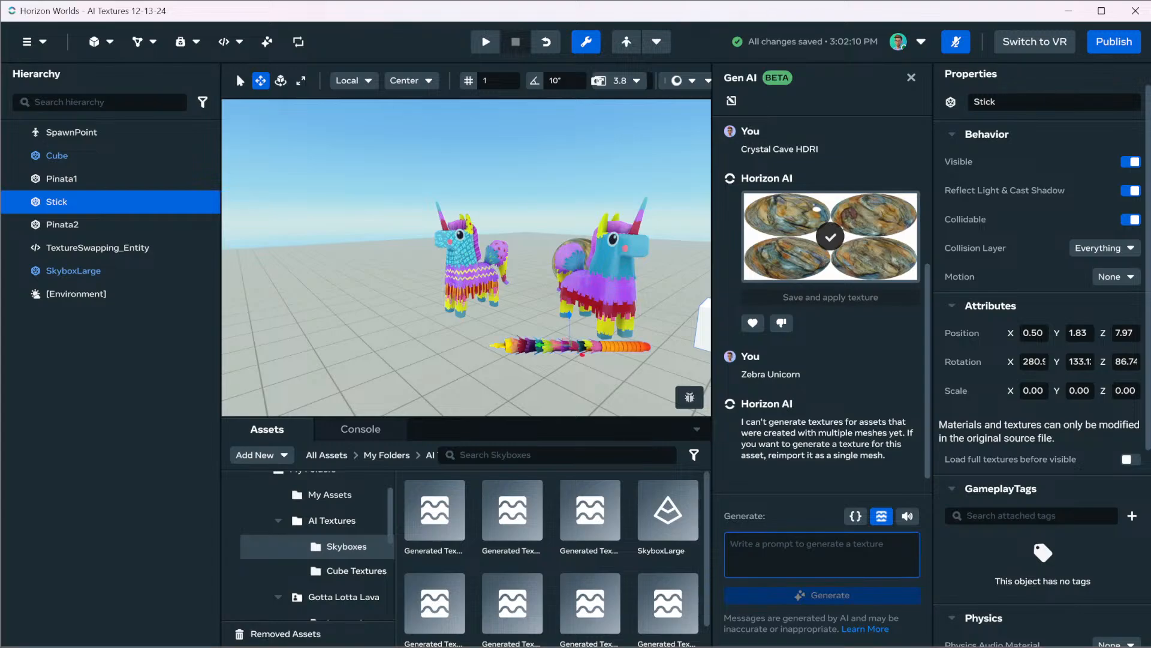
type("Pinata Srt")
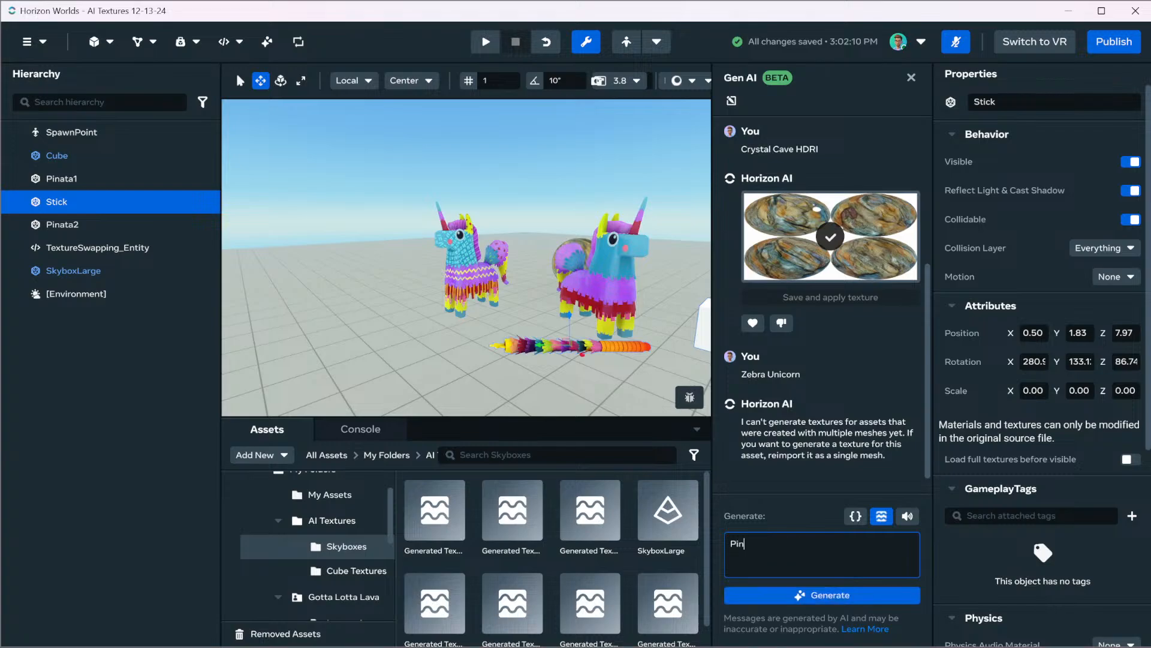
key("BackSpace")
key("BackSpace")
type("tick")
key("Return")
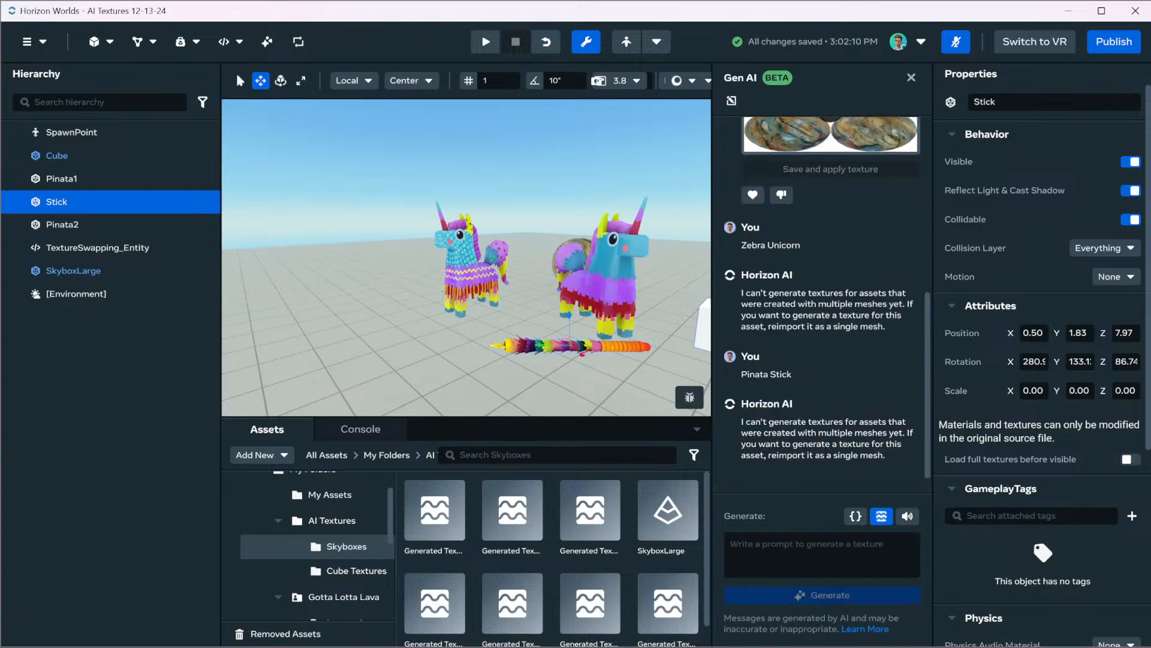
Look through the assets in the My Assets folder and search it for "Poly"
right_click_drag(467, 257, 569, 249)
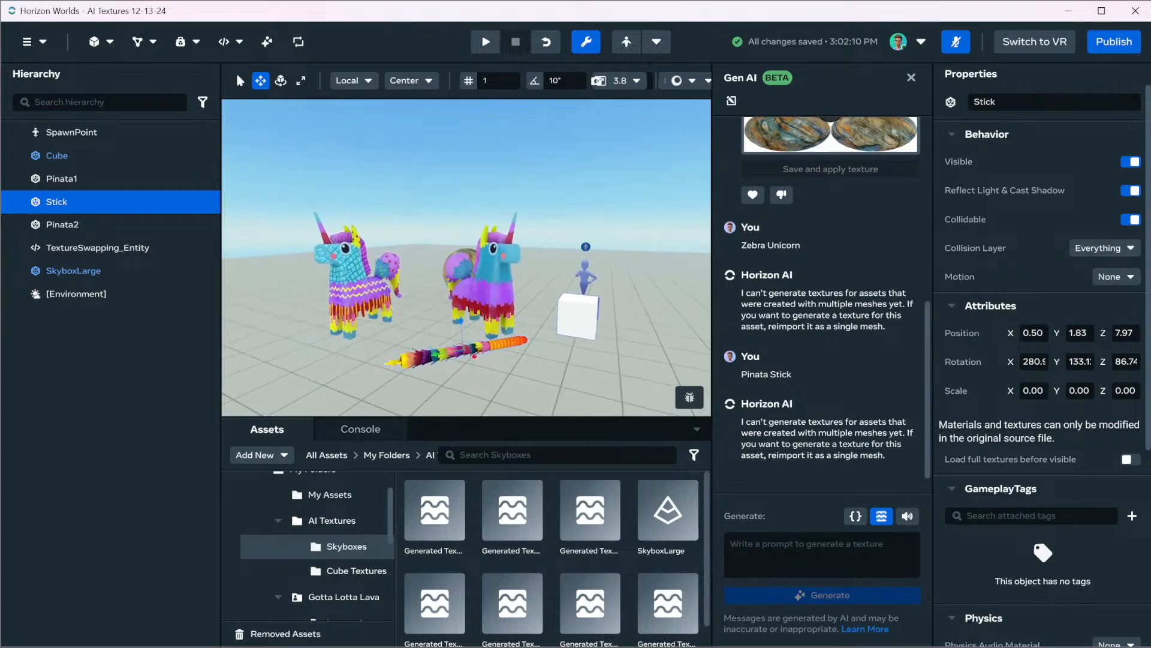
scroll(308, 531, "up", 2)
scroll(308, 532, "down", 5)
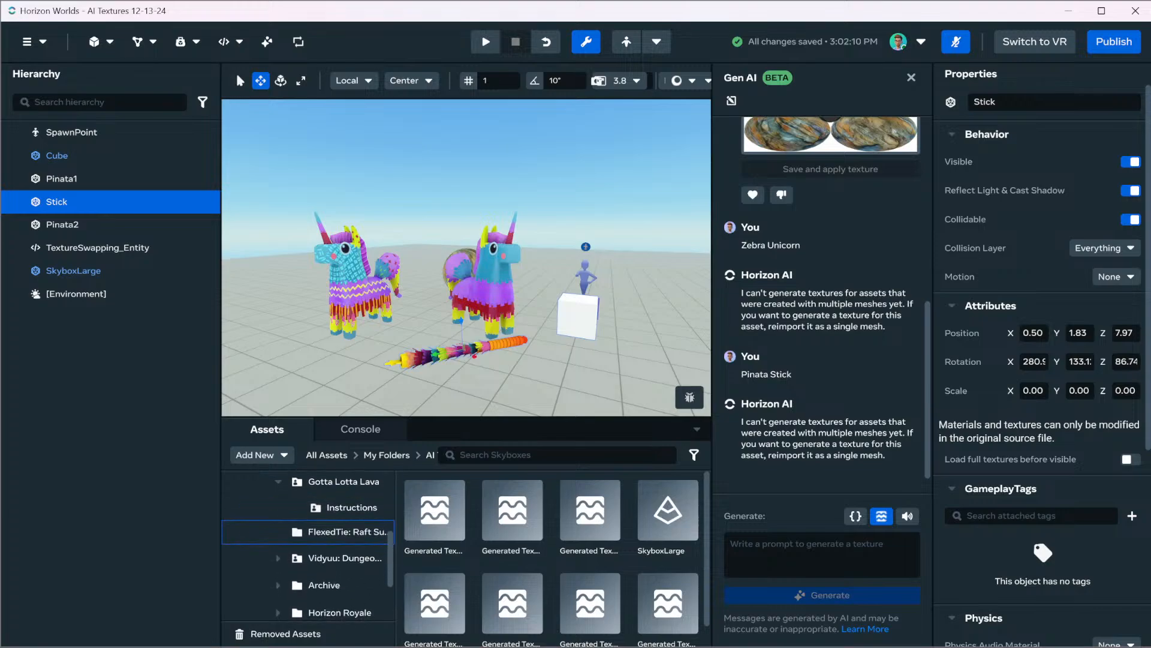
scroll(308, 531, "down", 2)
scroll(309, 531, "up", 4)
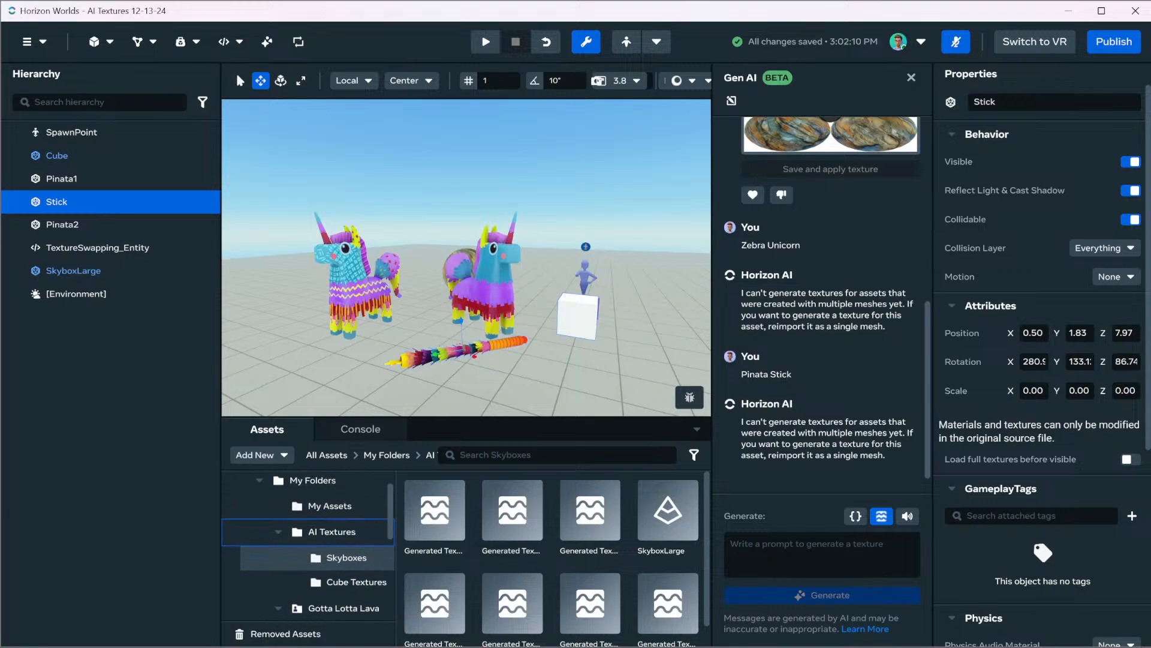
scroll(309, 532, "up", 1)
left_click(308, 538)
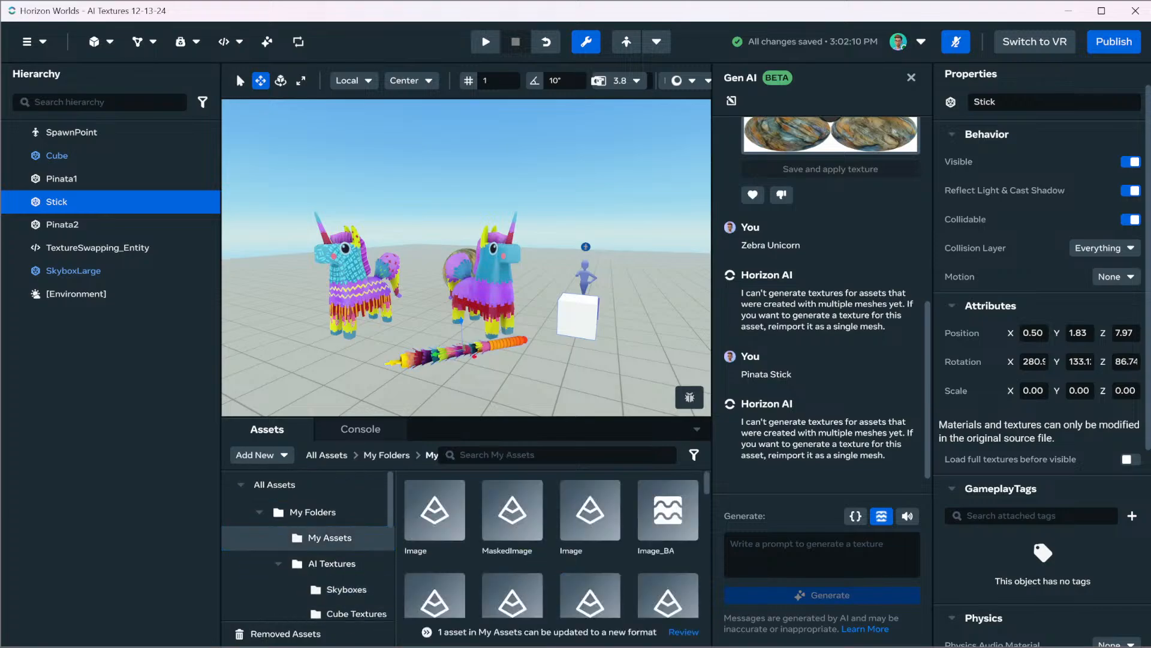
scroll(590, 498, "down", 1)
scroll(590, 504, "down", 4)
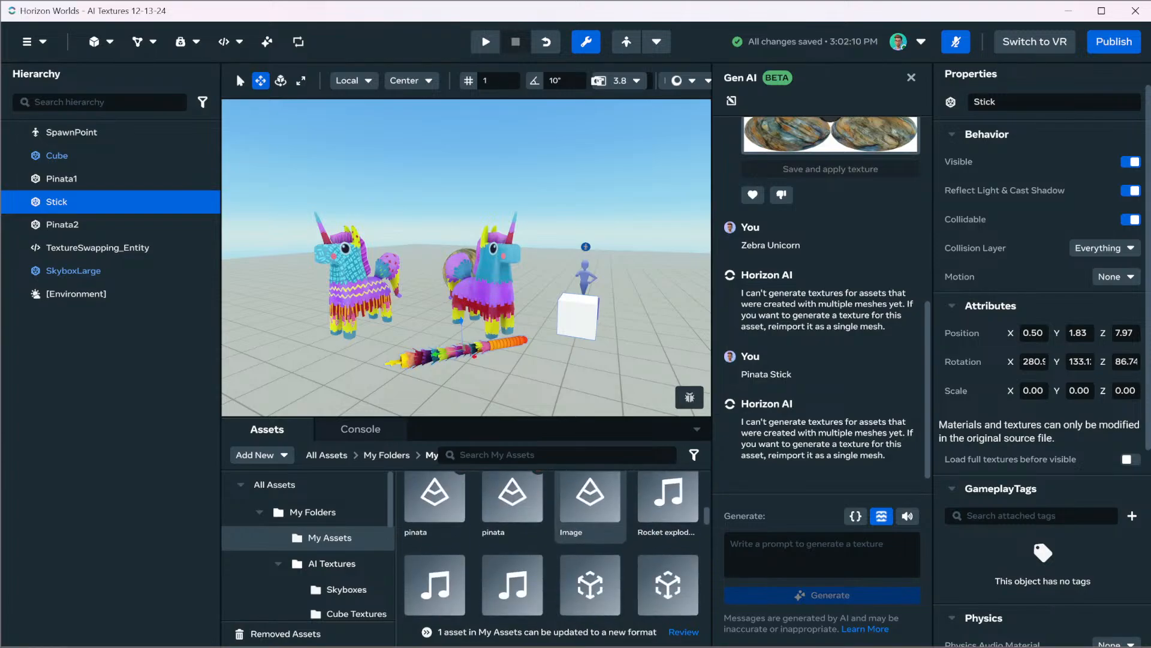
scroll(590, 504, "up", 1)
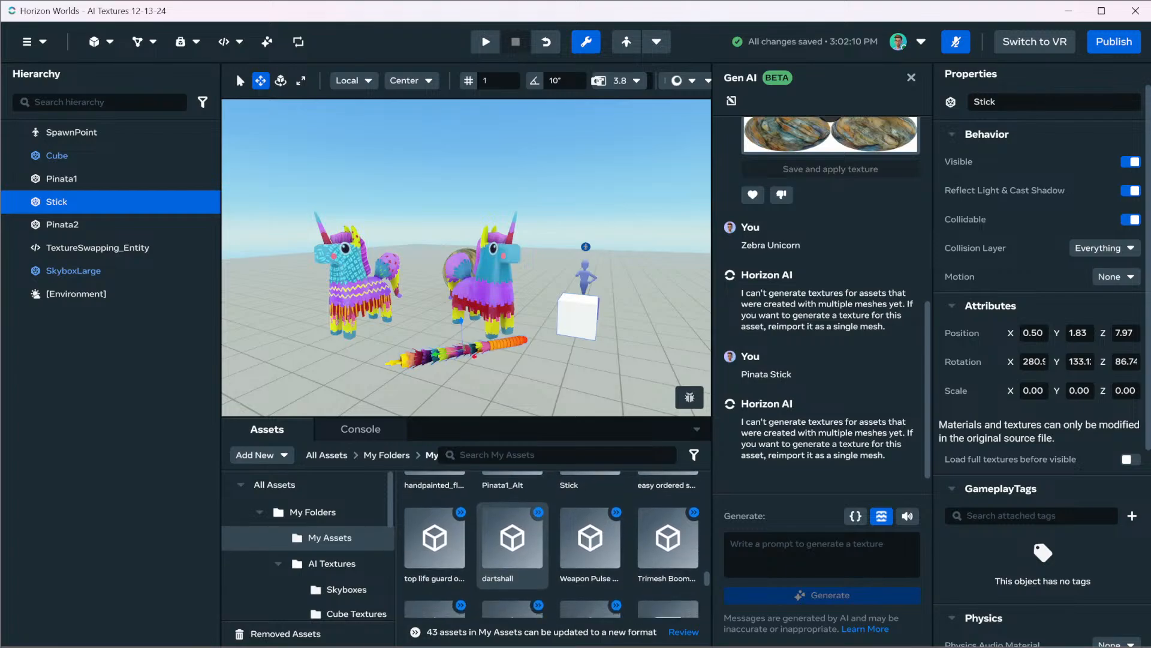
scroll(512, 540, "down", 10)
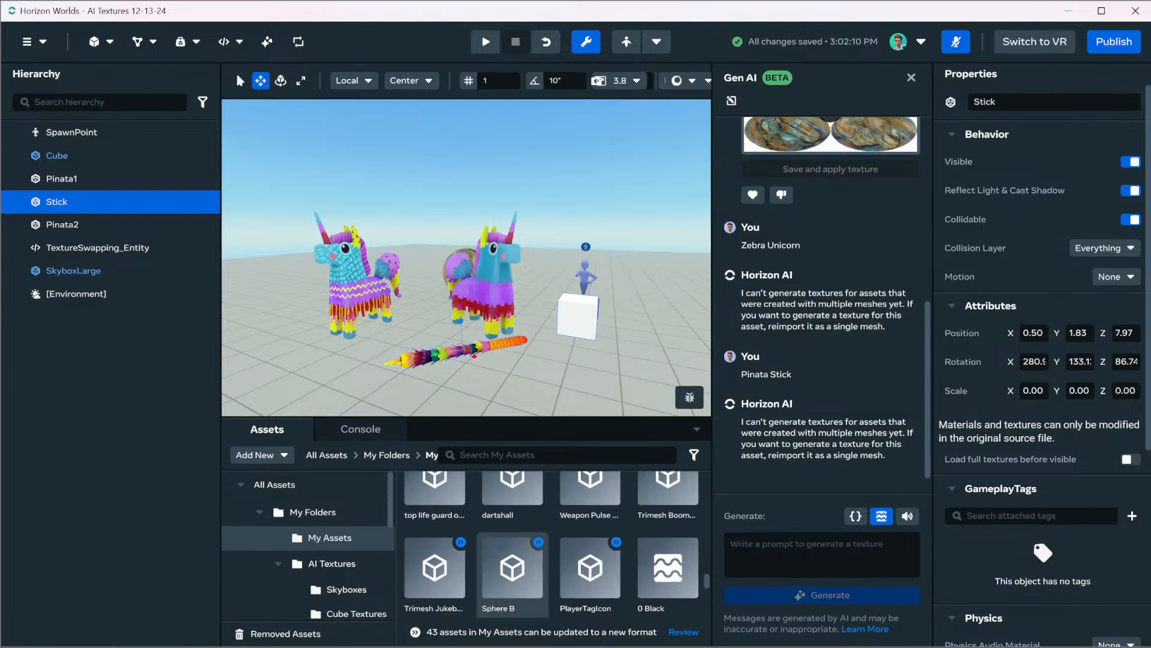
scroll(513, 540, "down", 3)
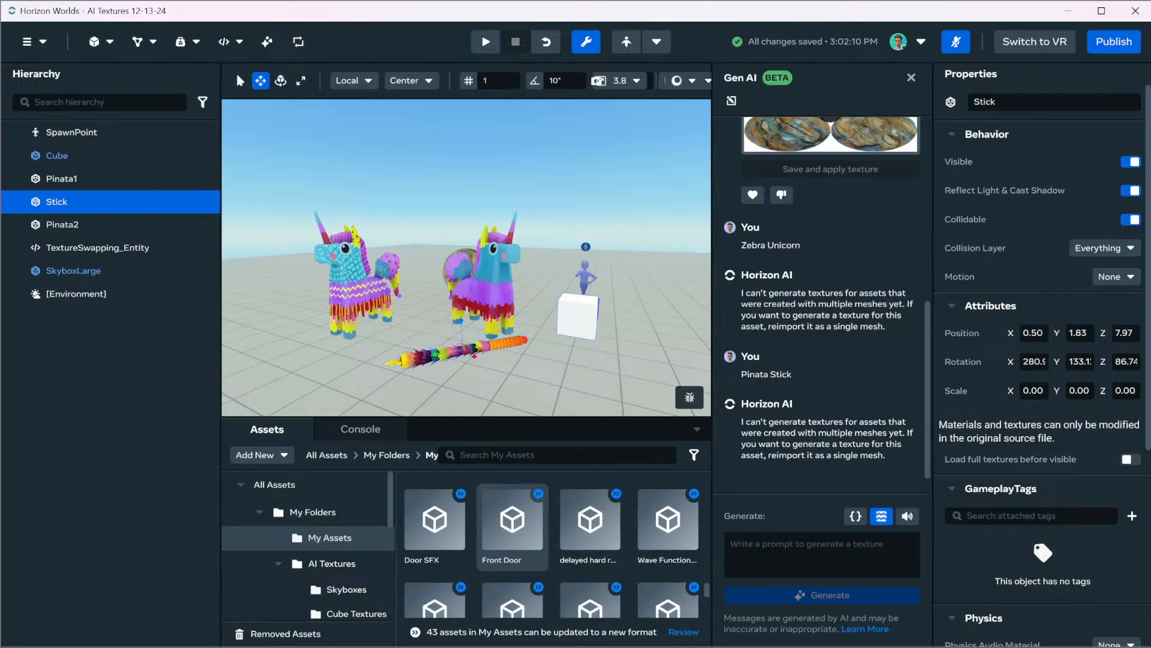
left_click(557, 455)
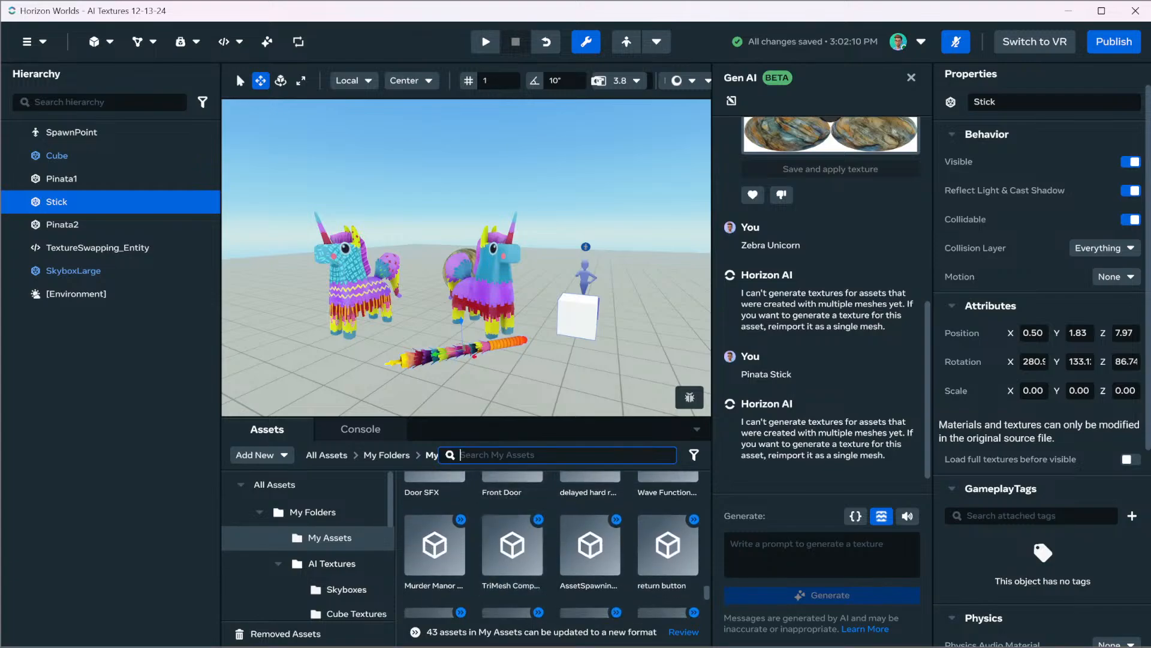
type("Poly")
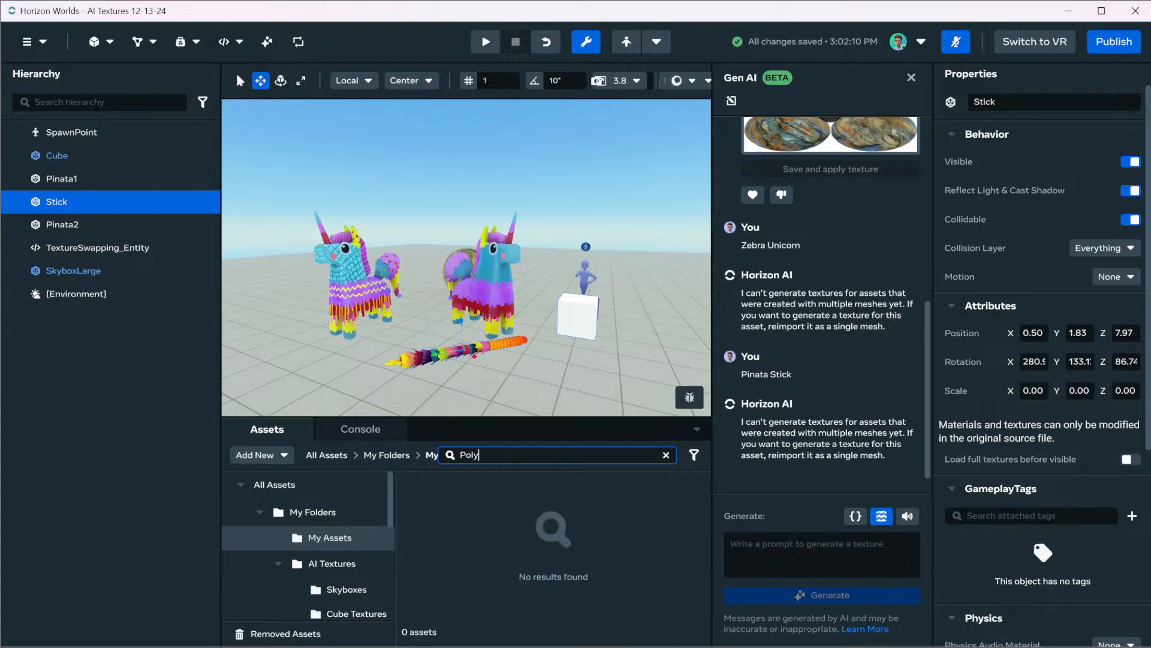
Look through the asset folder tree and open the Archive folder to show its subfolders
scroll(309, 558, "down", 5)
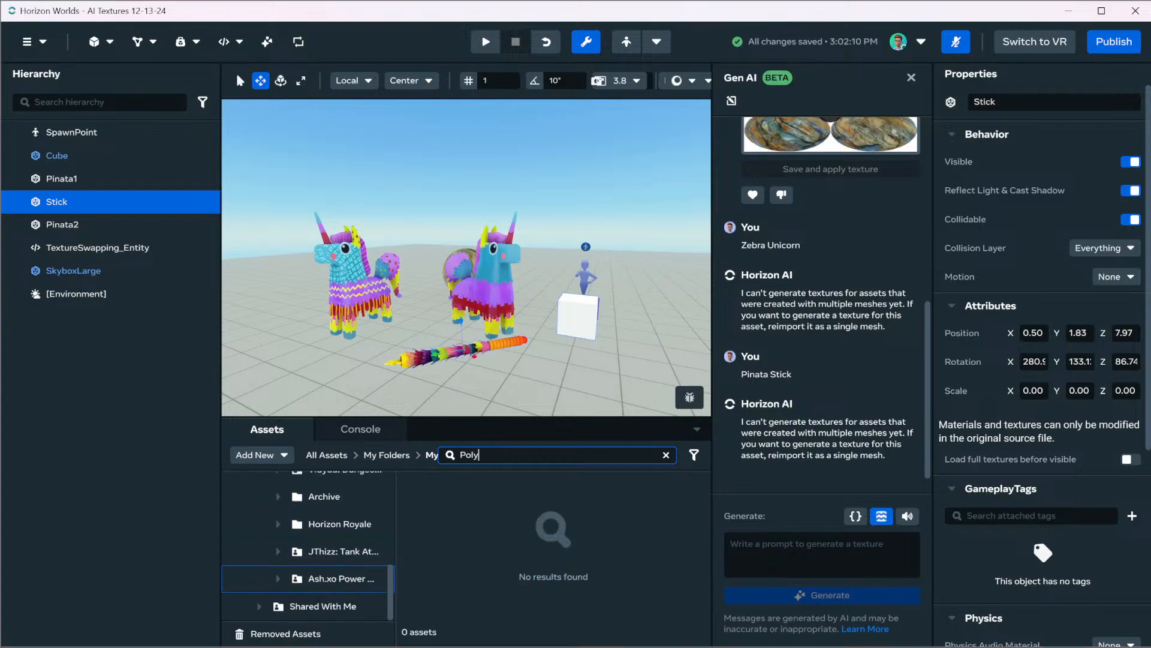
scroll(309, 552, "up", 3)
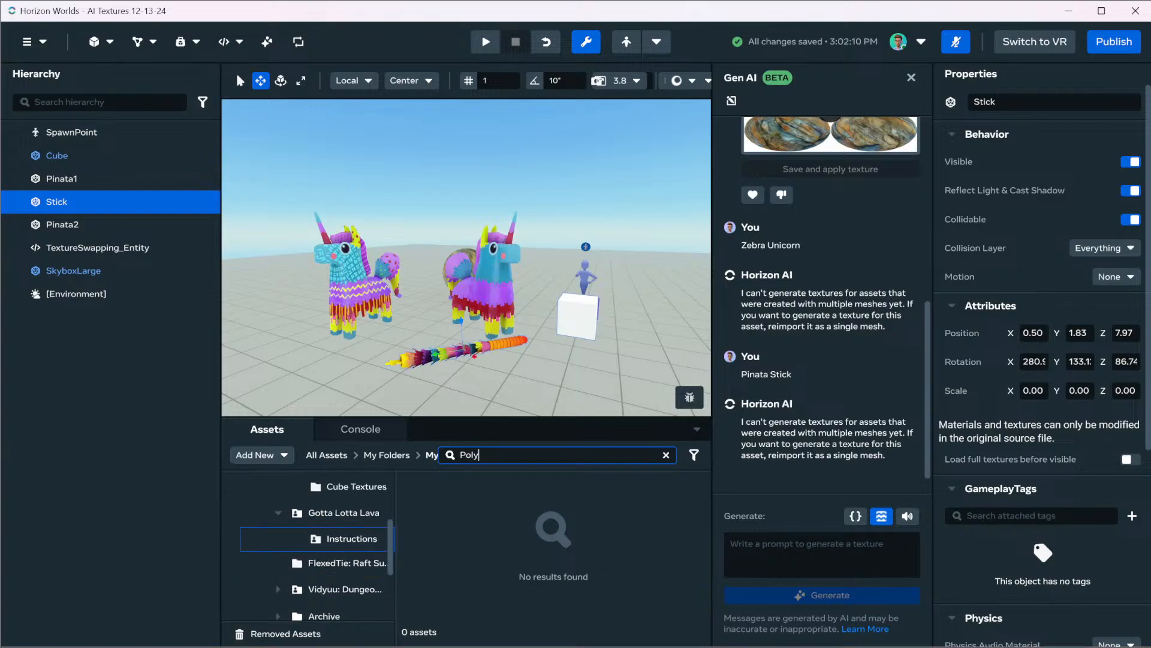
scroll(309, 540, "up", 2)
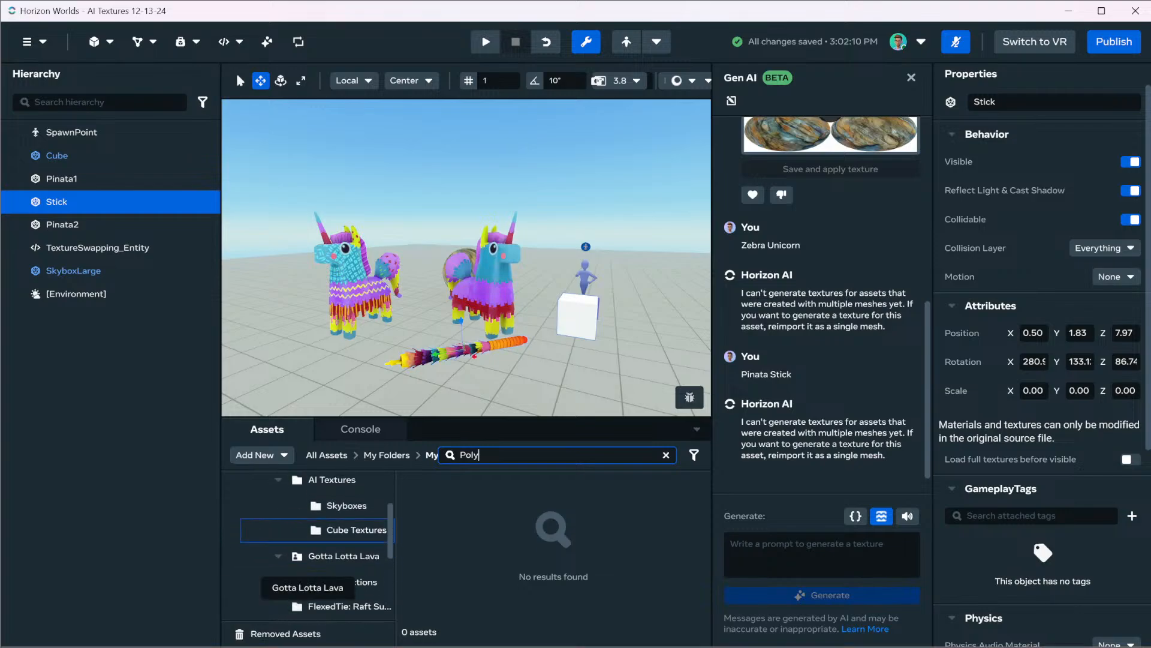
scroll(309, 554, "up", 2)
scroll(309, 554, "down", 3)
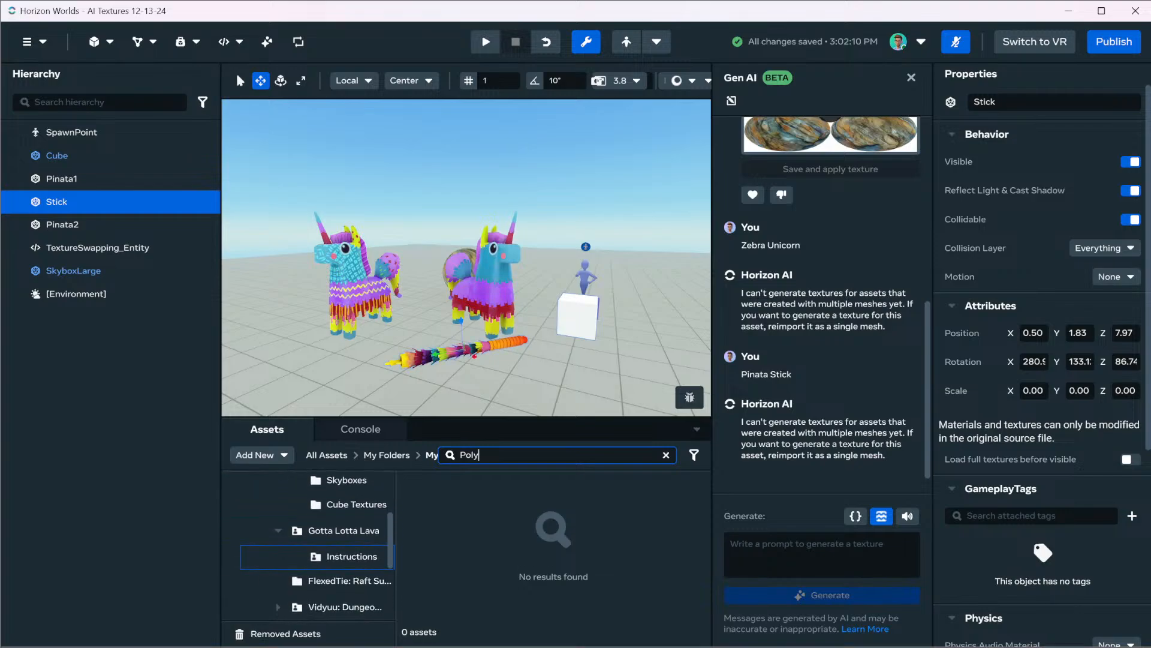
scroll(309, 555, "down", 4)
left_click(324, 556)
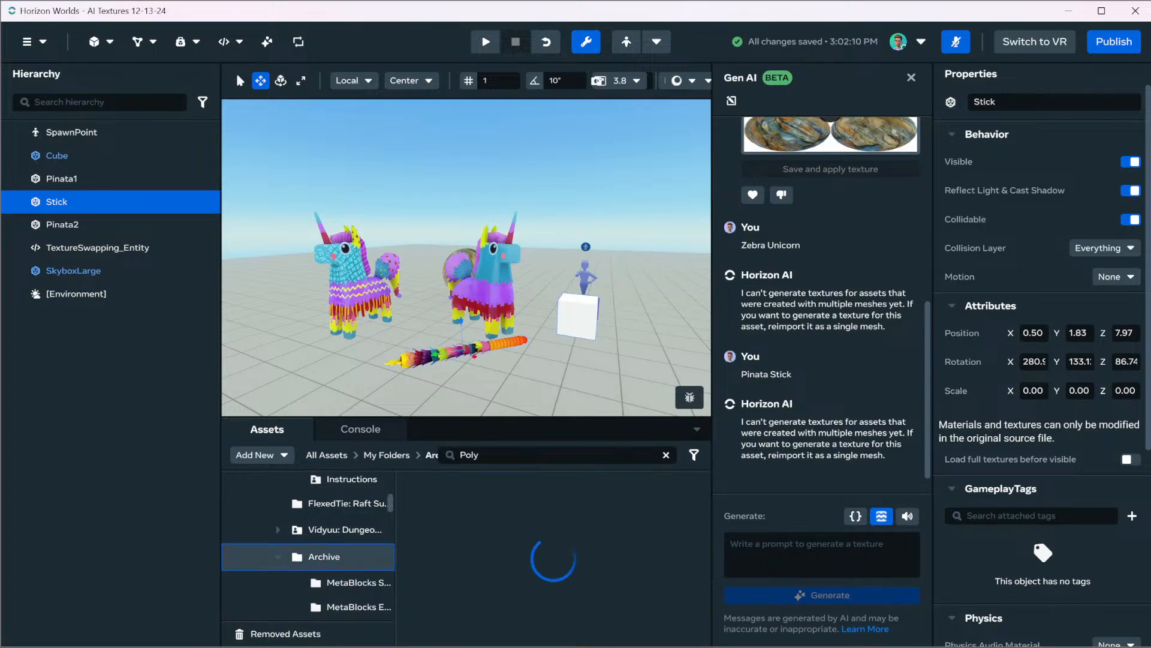
Open the Lava Trials subfolder of Archive and clear the "Poly" search to list its assets
scroll(323, 557, "down", 5)
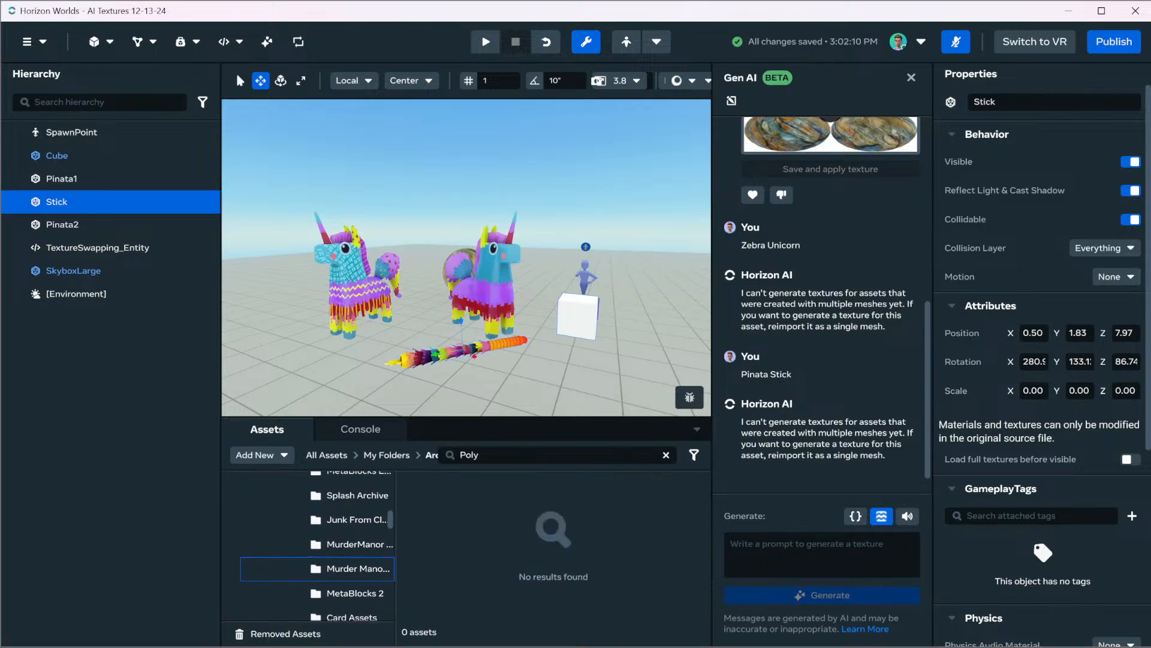
scroll(318, 558, "down", 6)
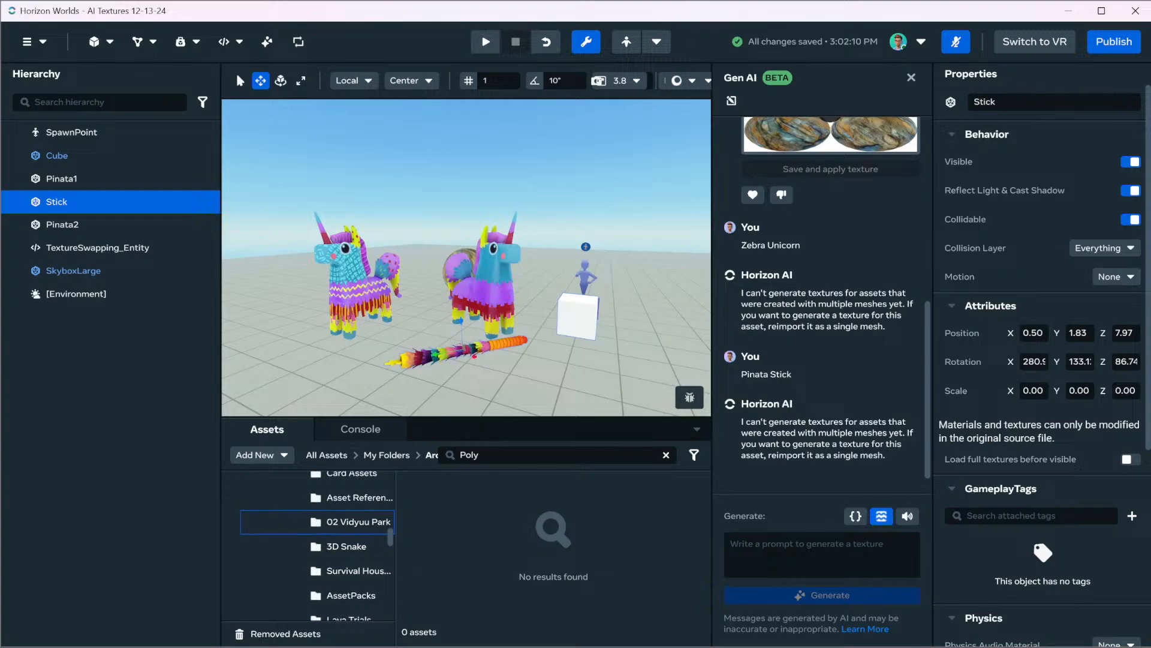
scroll(282, 564, "down", 3)
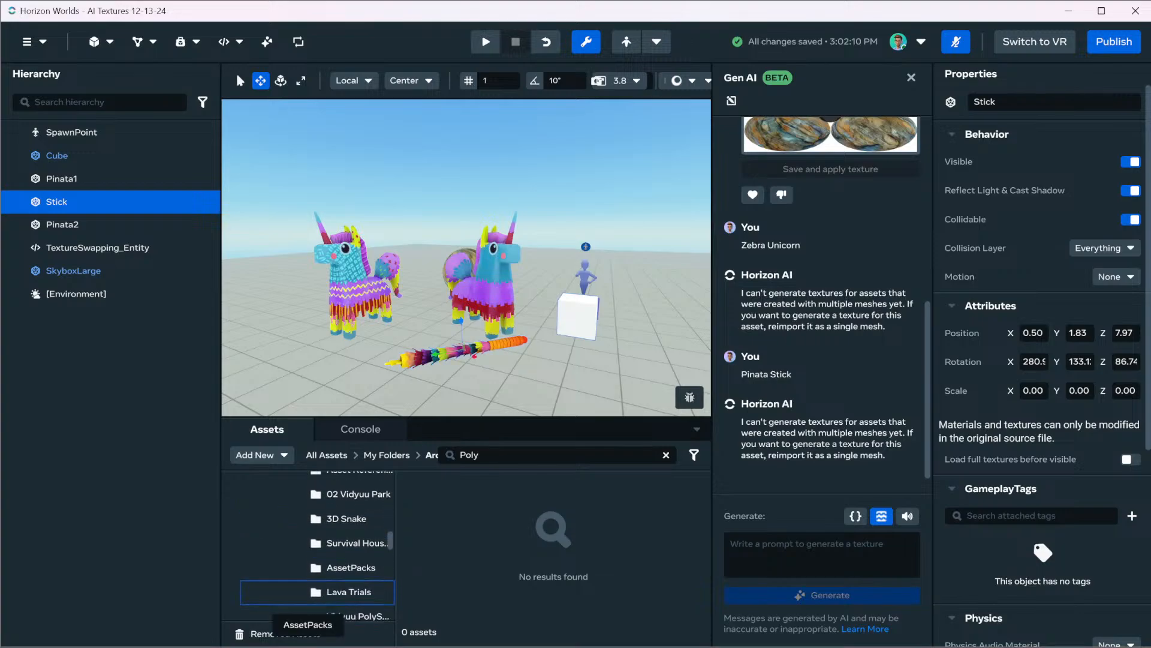
left_click(336, 540)
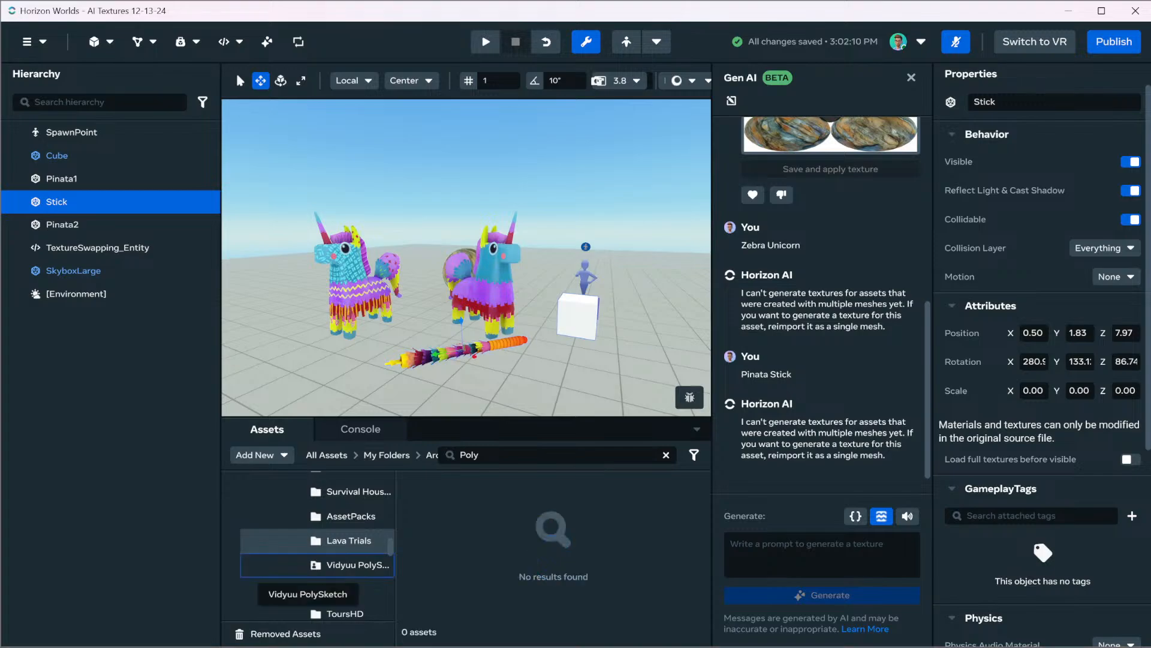
left_click(558, 456)
key("Return")
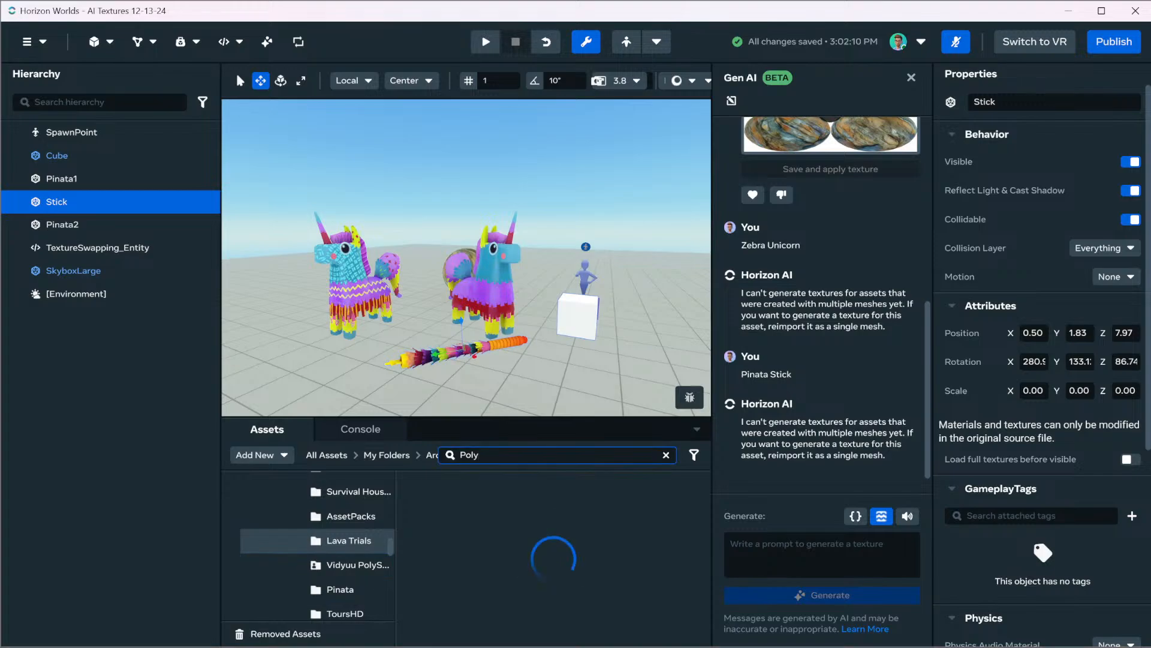
double_click(469, 455)
key("BackSpace")
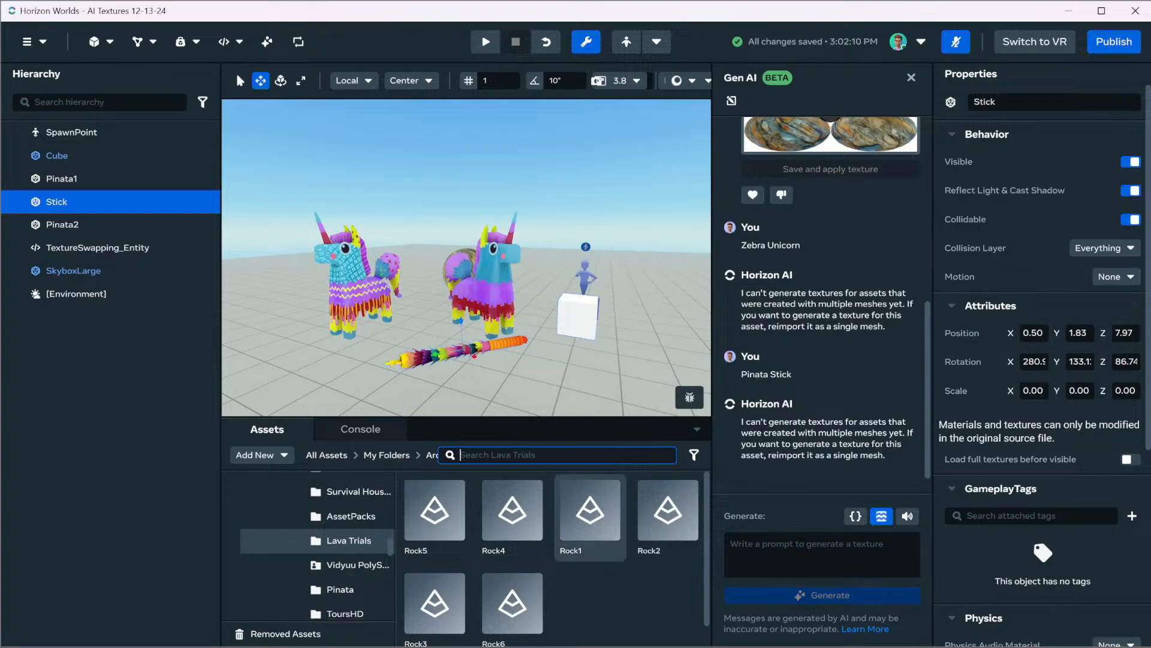
Place the Rock1 asset from the Lava Trials folder on the floor of the scene near the white cube
left_click(600, 596)
scroll(591, 515, "down", 1)
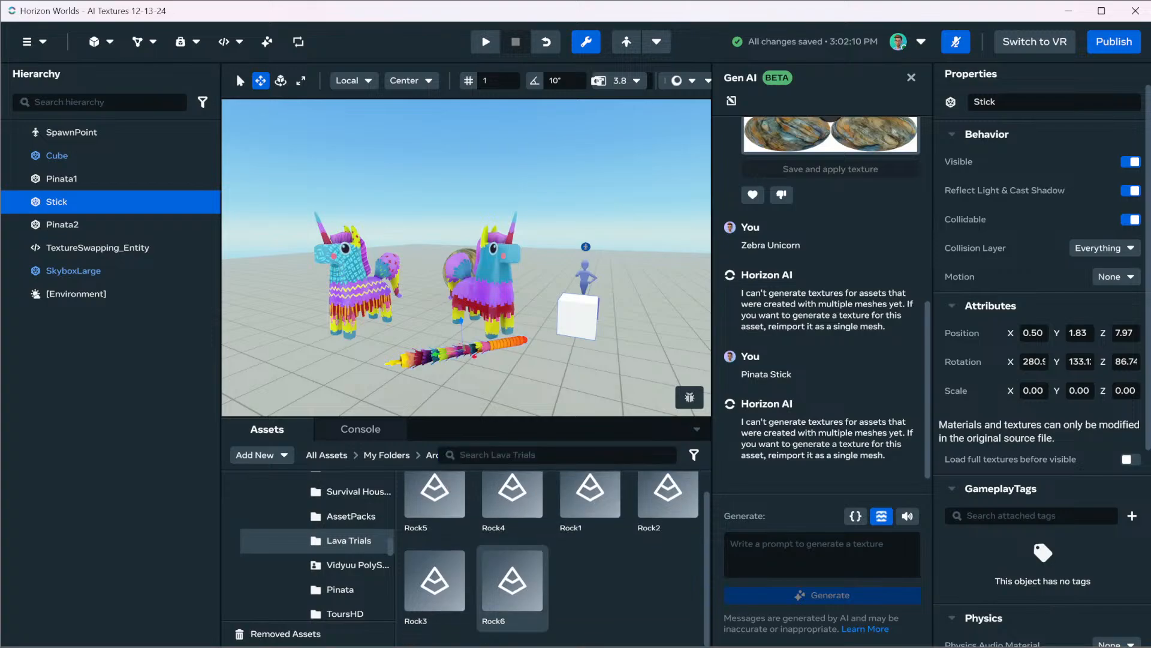
left_click_drag(591, 497, 604, 375)
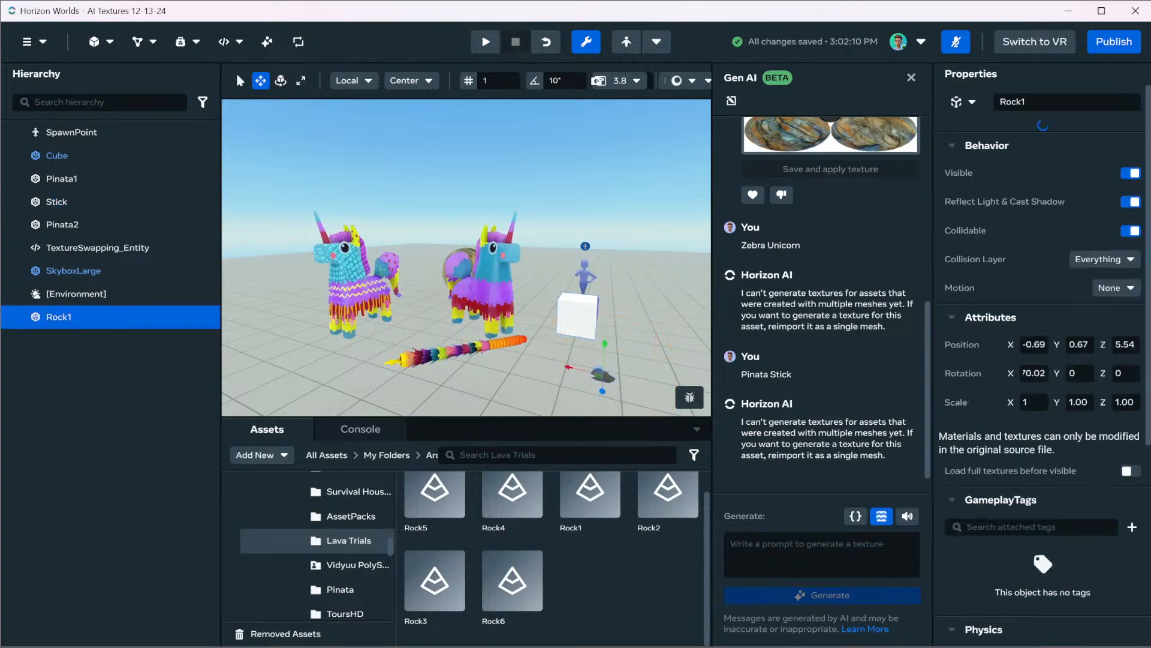
key("w")
mouse_move(604, 360)
right_mouse_down()
mouse_move(683, 384)
mouse_move(593, 375)
right_mouse_up()
key("s")
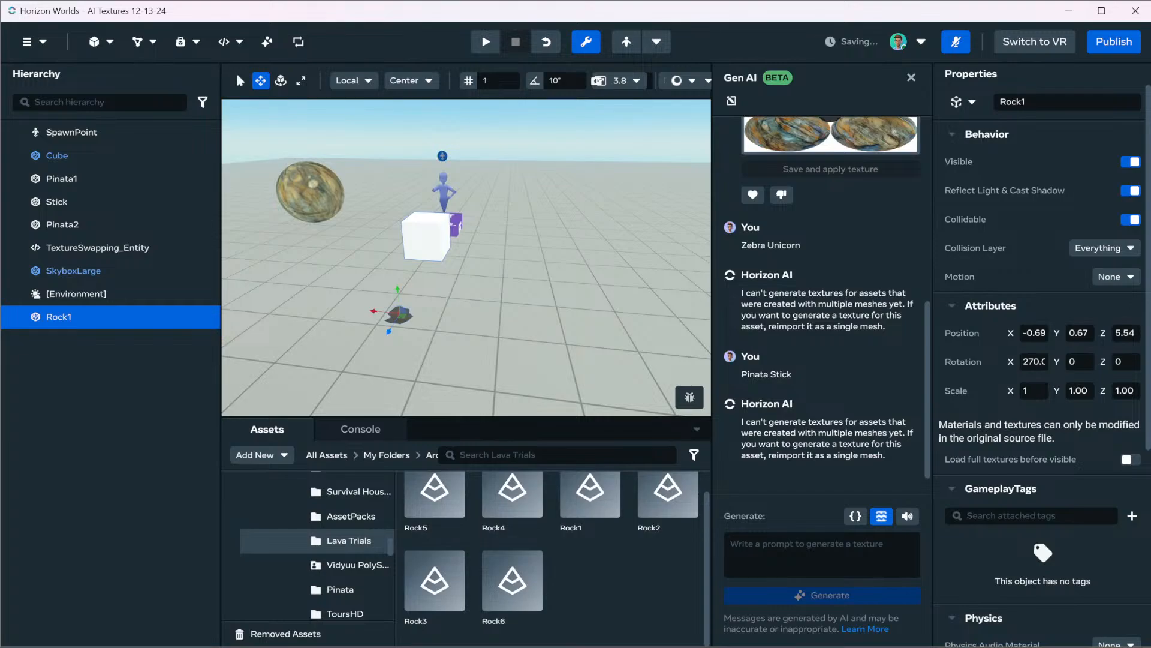
Scale Rock1 to 5 on all three axes and move it away from the cube to about X -3.34
left_click(1034, 390)
type("5")
key("Tab")
type("5")
key("Tab")
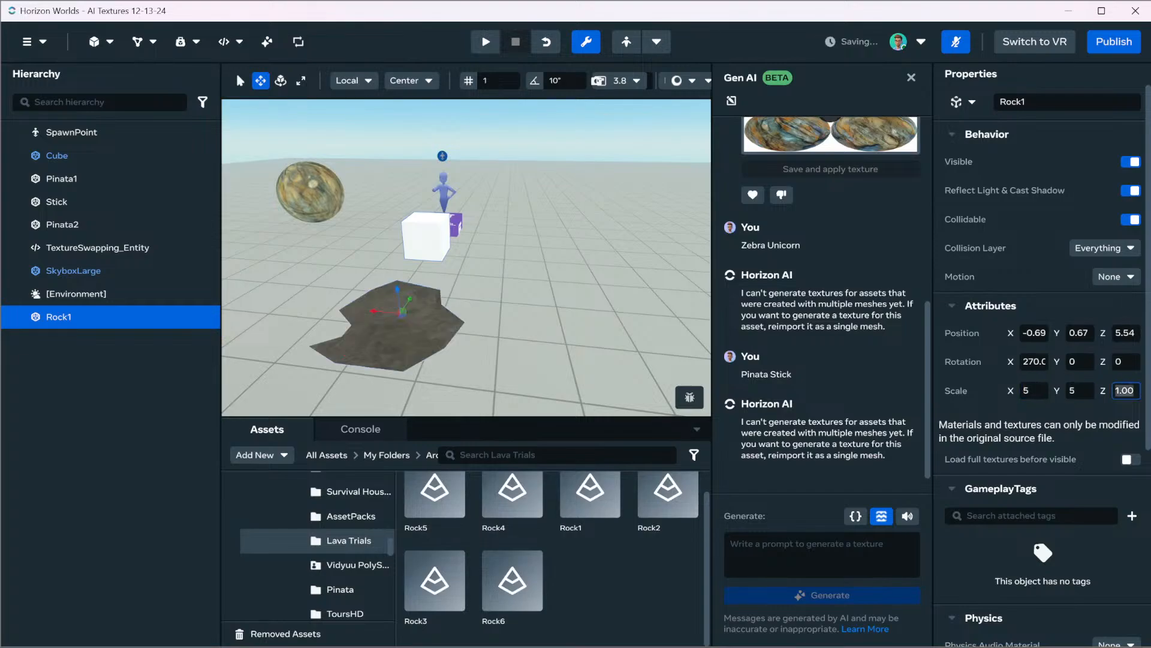
type("5")
key("Return")
left_click_drag(401, 309, 618, 321)
Request an AI-generated texture for Rock1 from the prompt "Rock" and view the rock up close
left_click(822, 554)
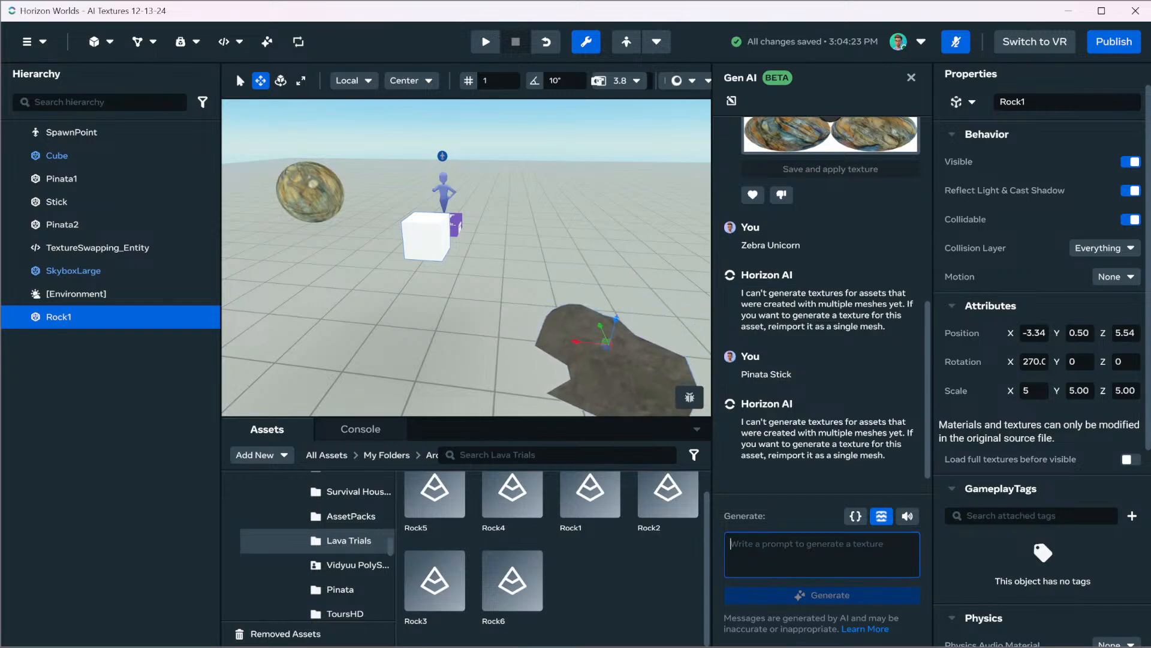
type("Rock")
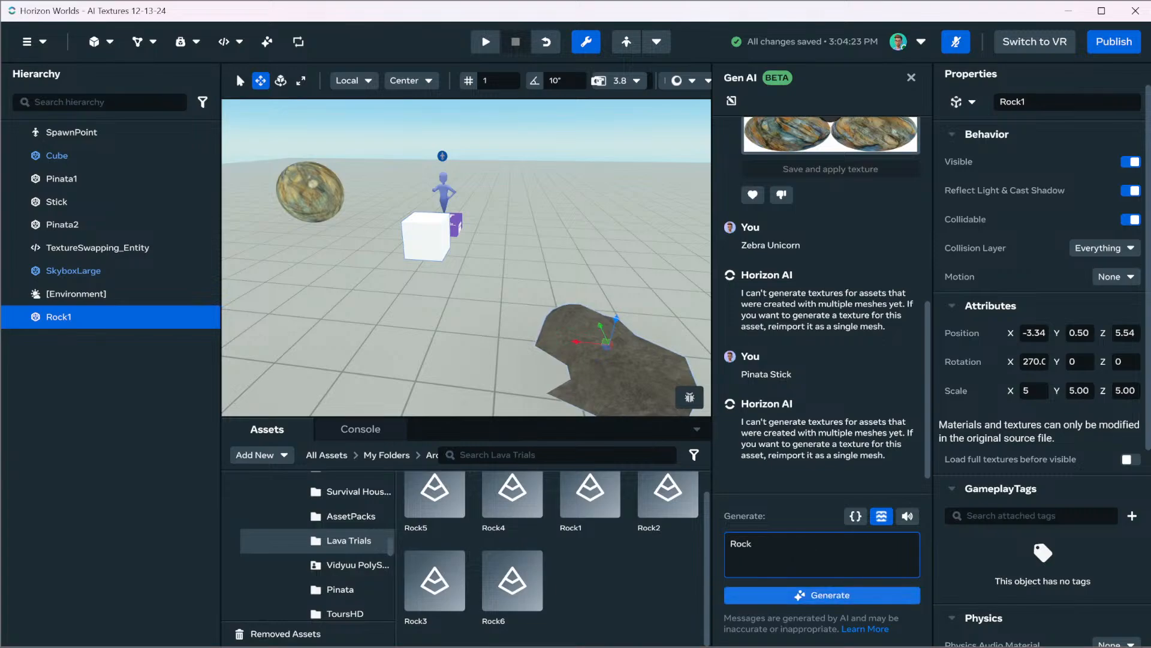
key("Return")
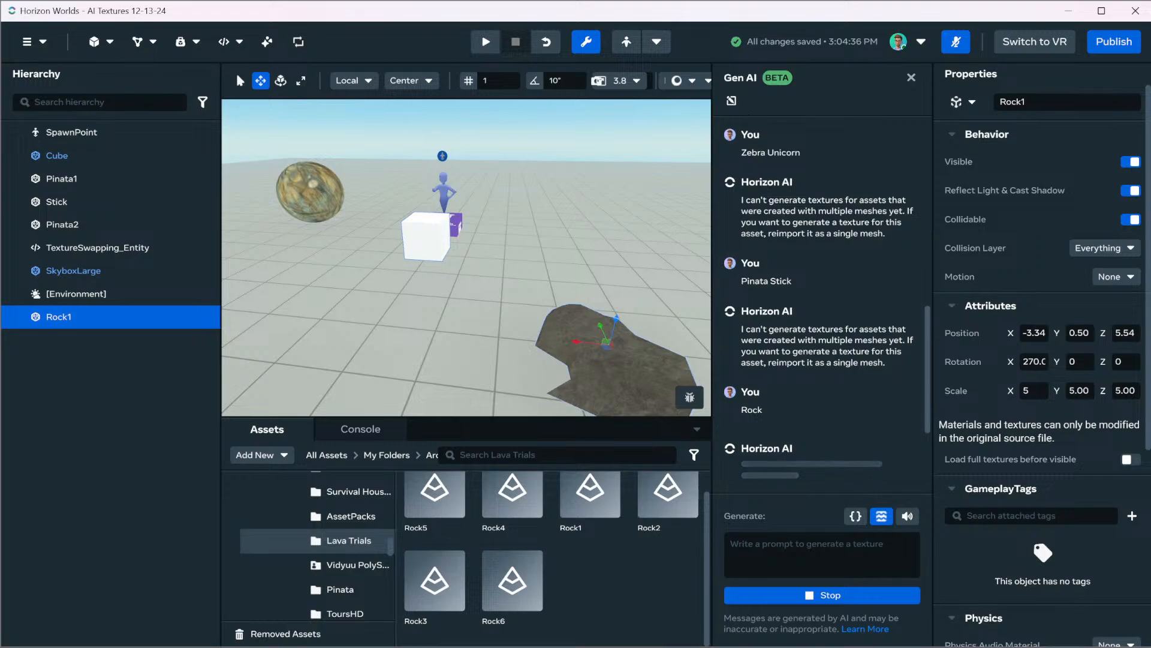
key("w")
right_click_drag(466, 257, 545, 273)
key("s")
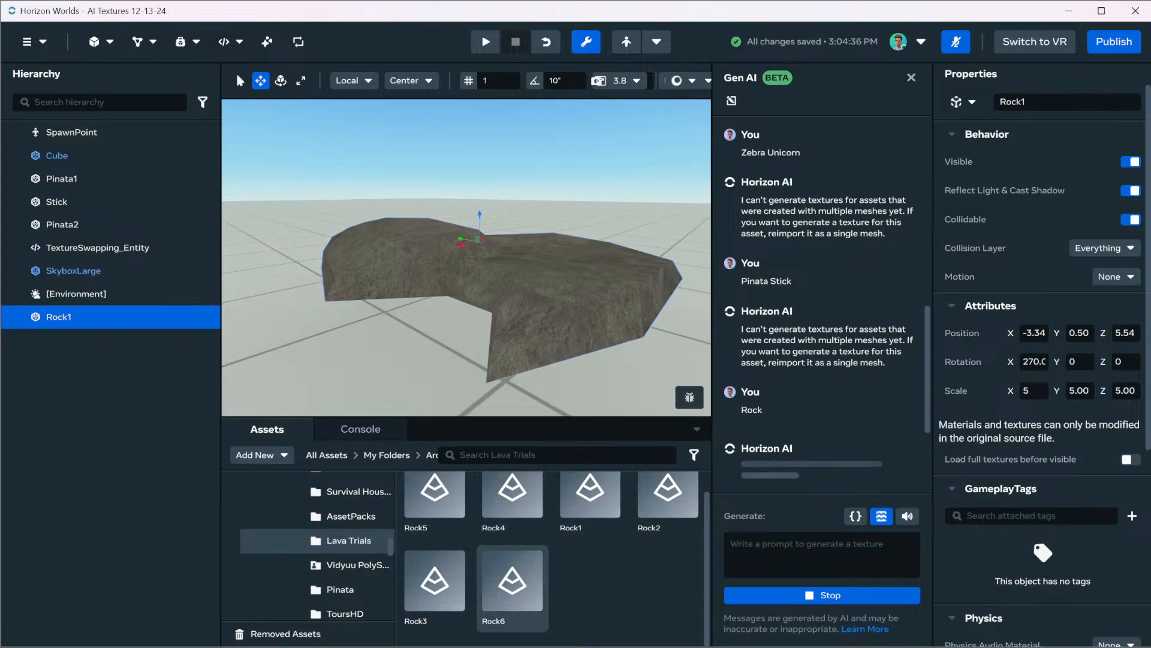
Look through the asset folder tree and open the Vidyuu PolySketch folder below Lava Trials
scroll(512, 579, "up", 1)
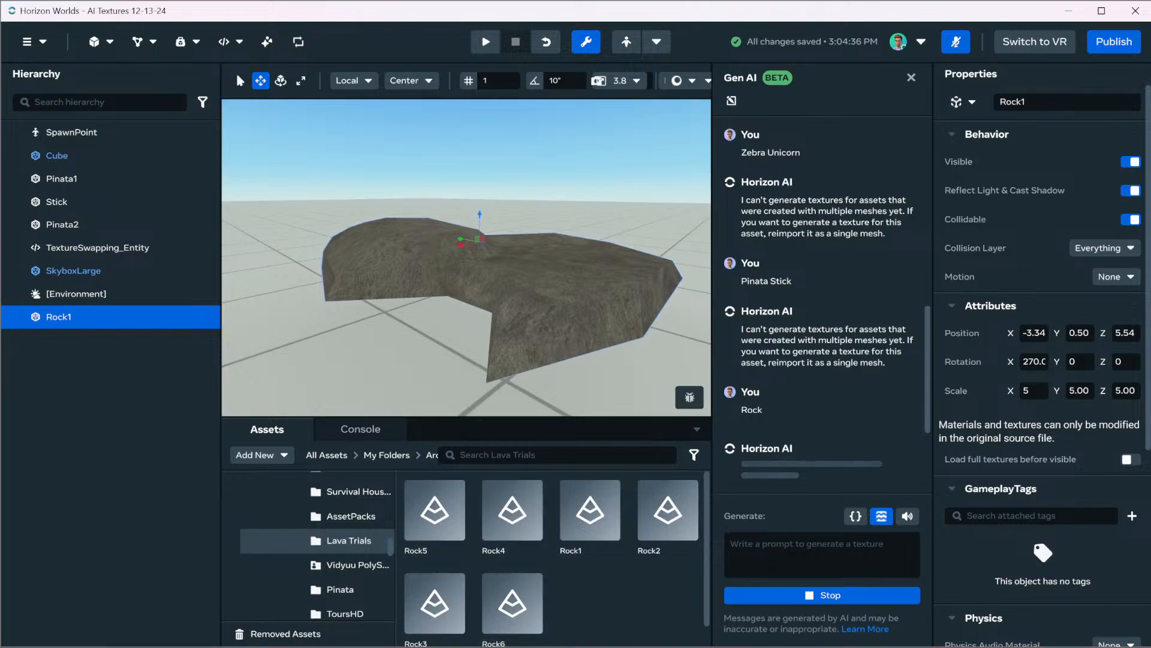
scroll(318, 546, "up", 2)
scroll(318, 545, "down", 5)
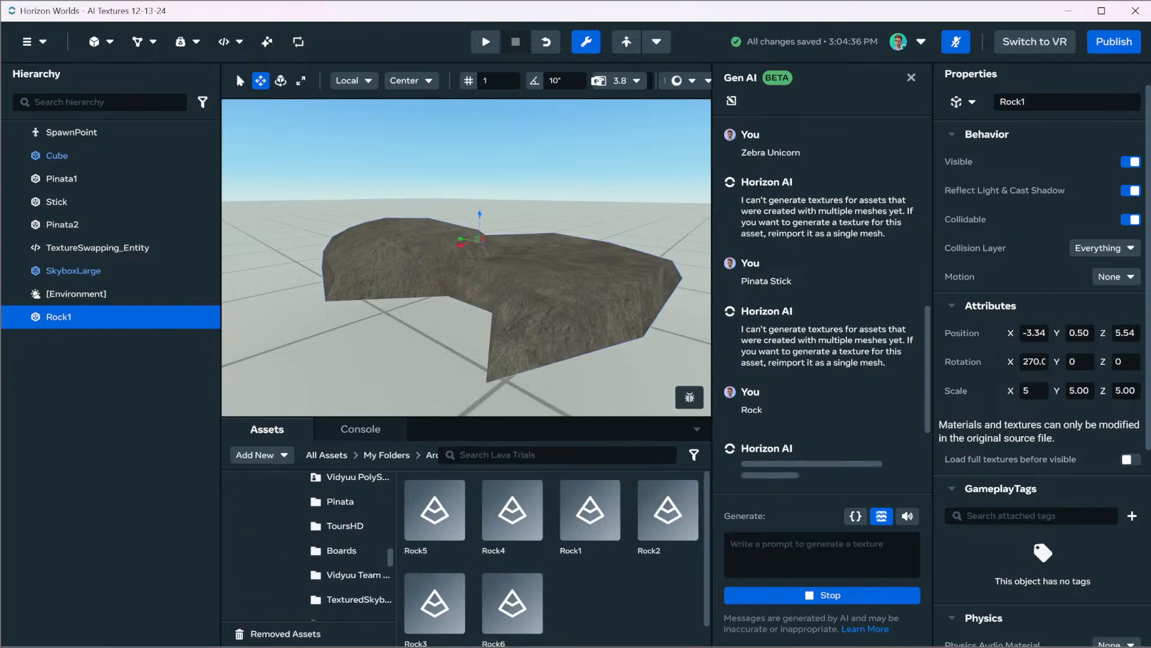
scroll(318, 540, "up", 2)
scroll(318, 540, "down", 1)
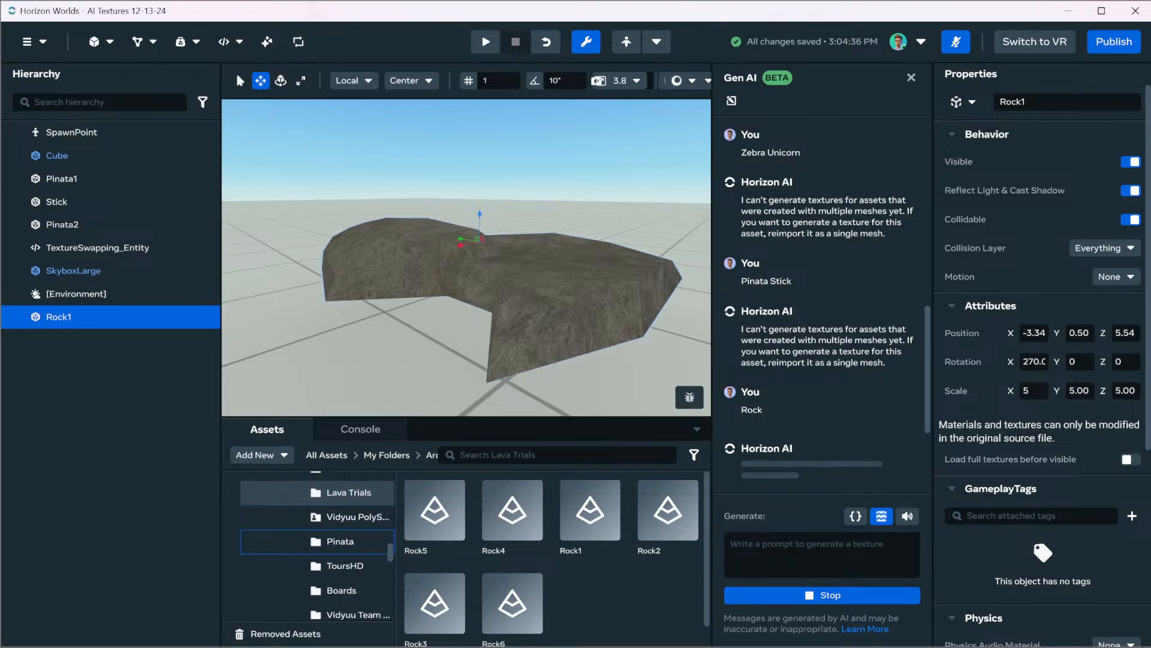
left_click(345, 517)
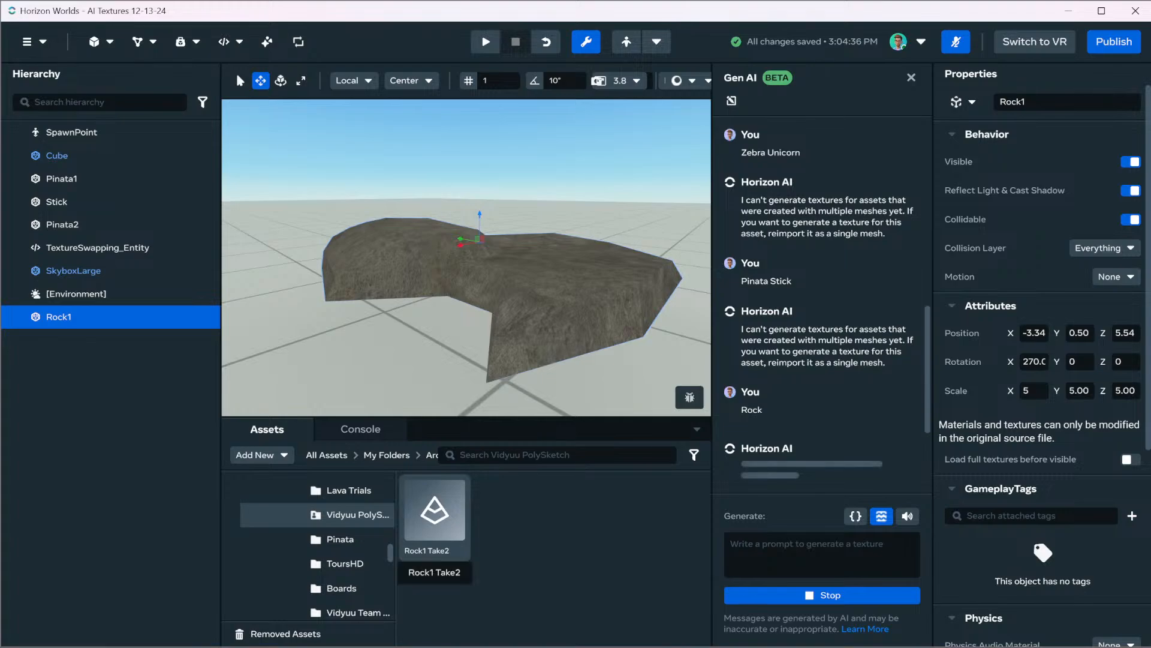
Try out the Rock1 Take2 asset in the scene near Rock1 and delete it again
left_click_drag(434, 509, 603, 237)
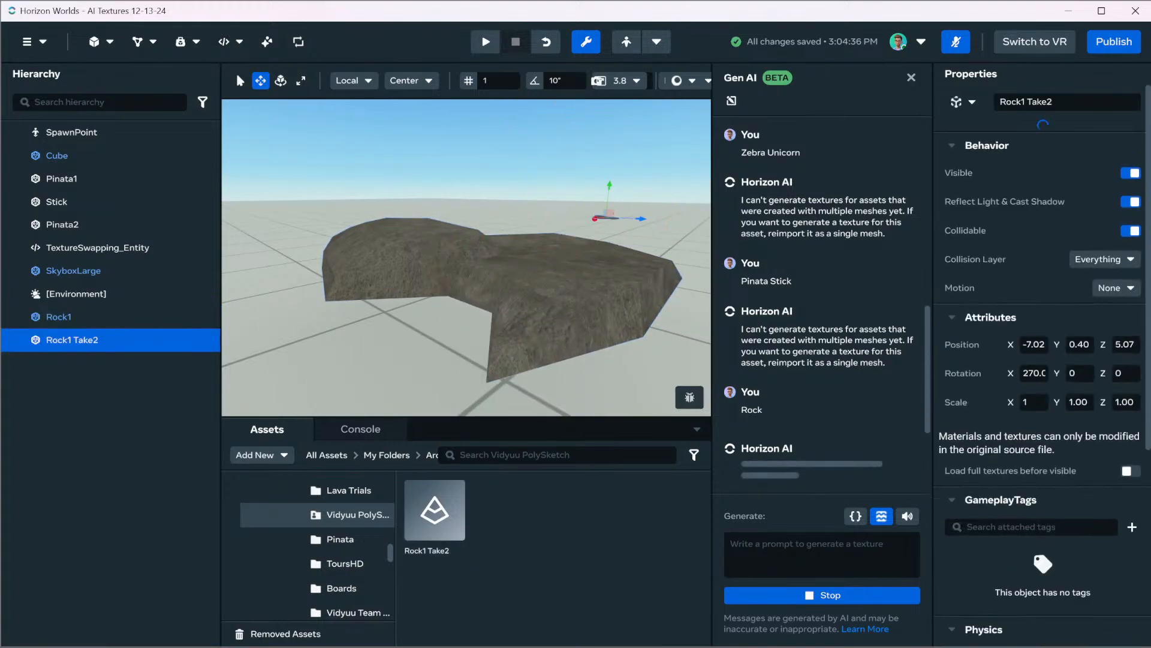
key("f")
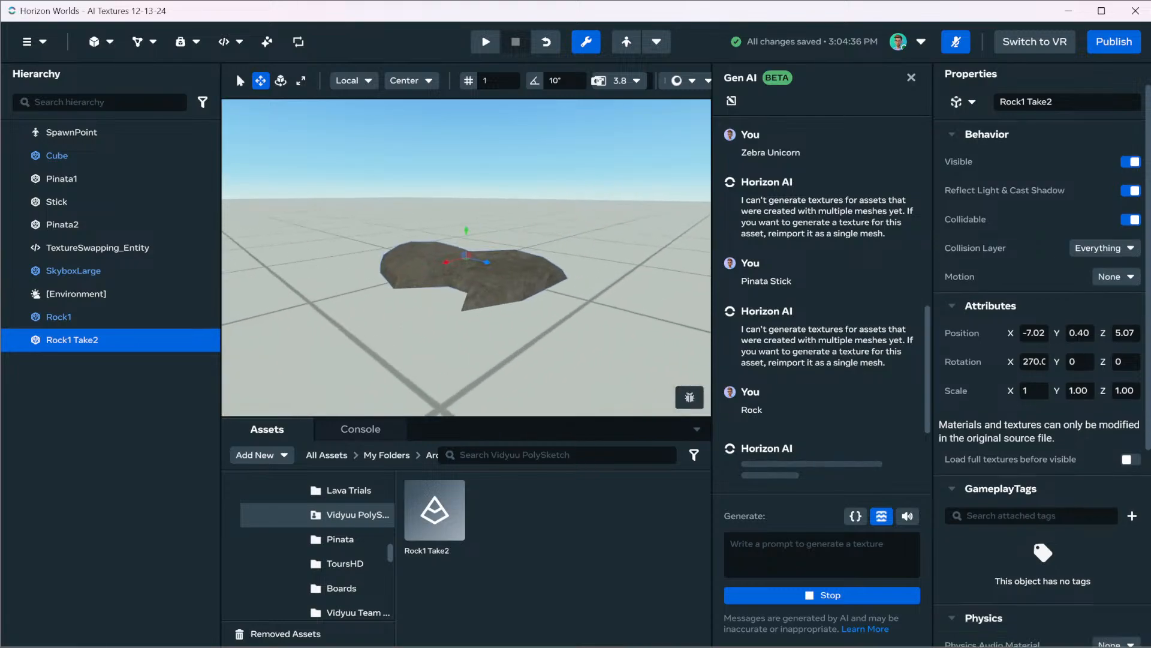
right_click_drag(466, 258, 363, 327)
key("Delete")
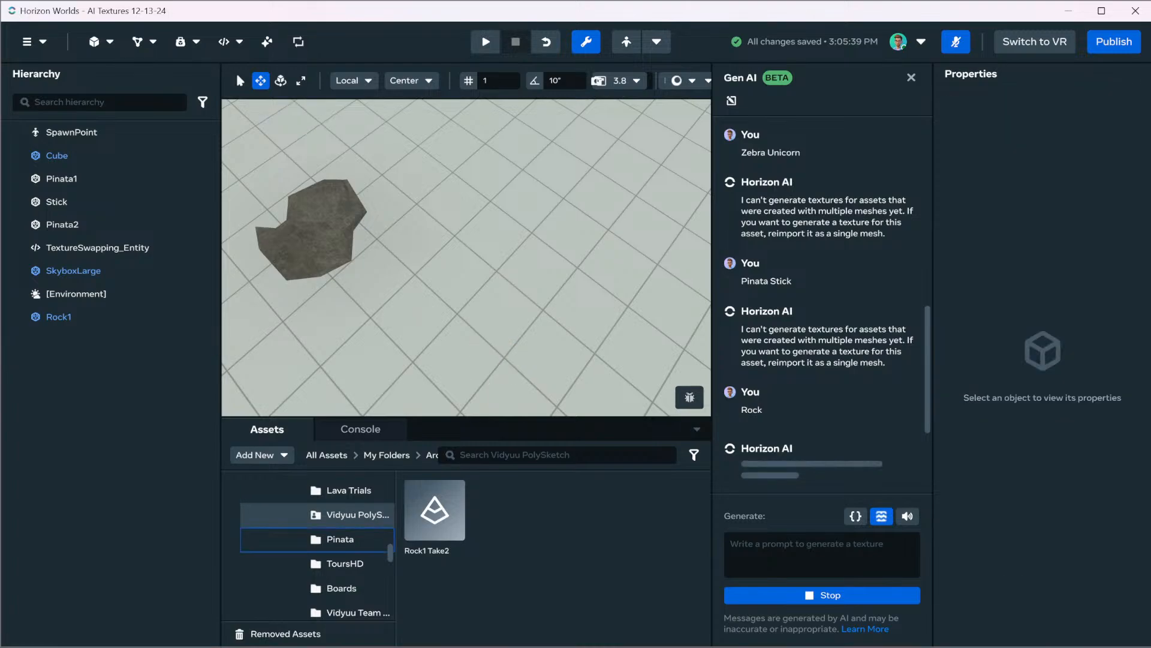
Look through the asset folder tree for CarAssets, expand it and open its Level 1 subfolder
scroll(318, 531, "up", 2)
scroll(318, 531, "down", 5)
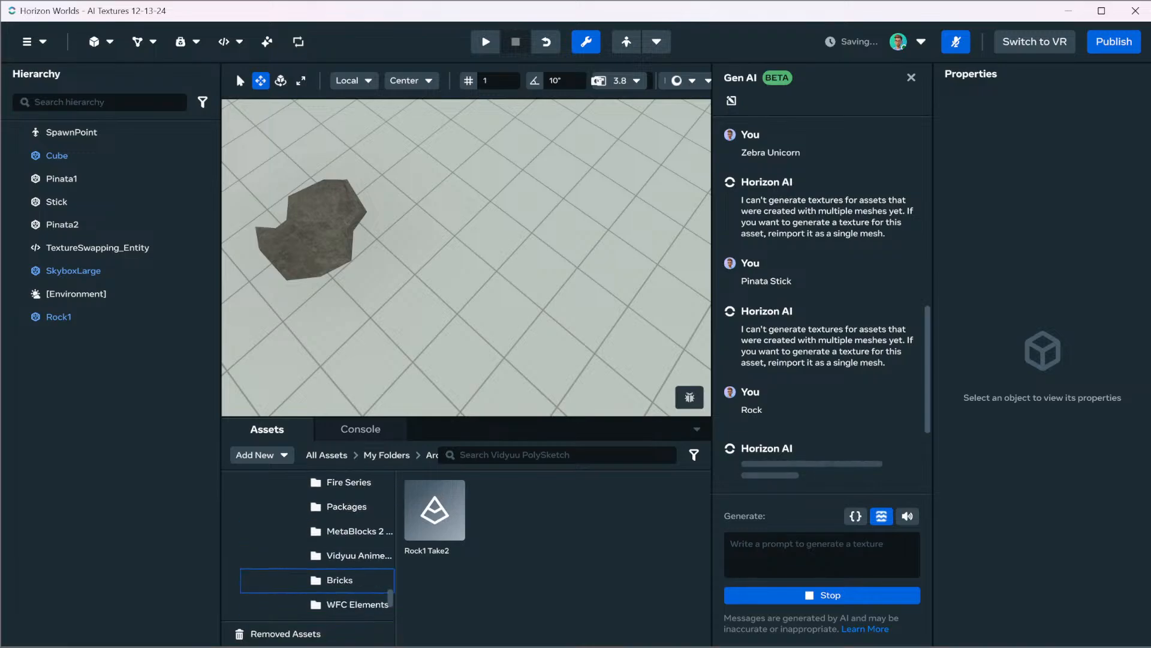
scroll(318, 579, "down", 3)
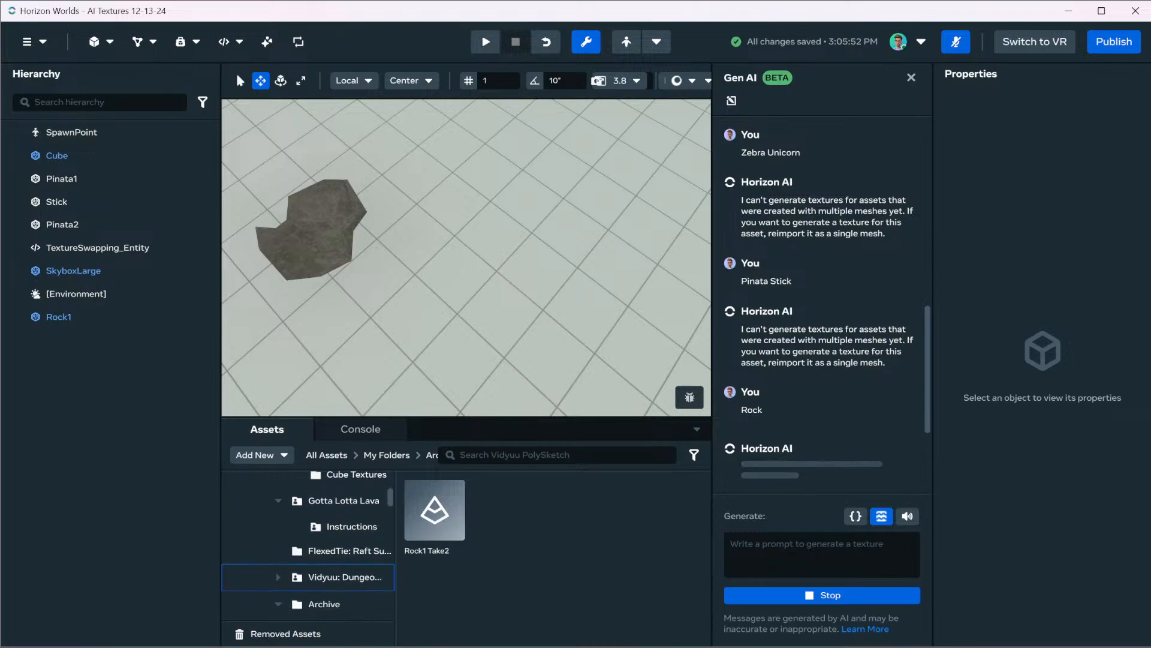
scroll(318, 579, "down", 4)
scroll(318, 579, "up", 5)
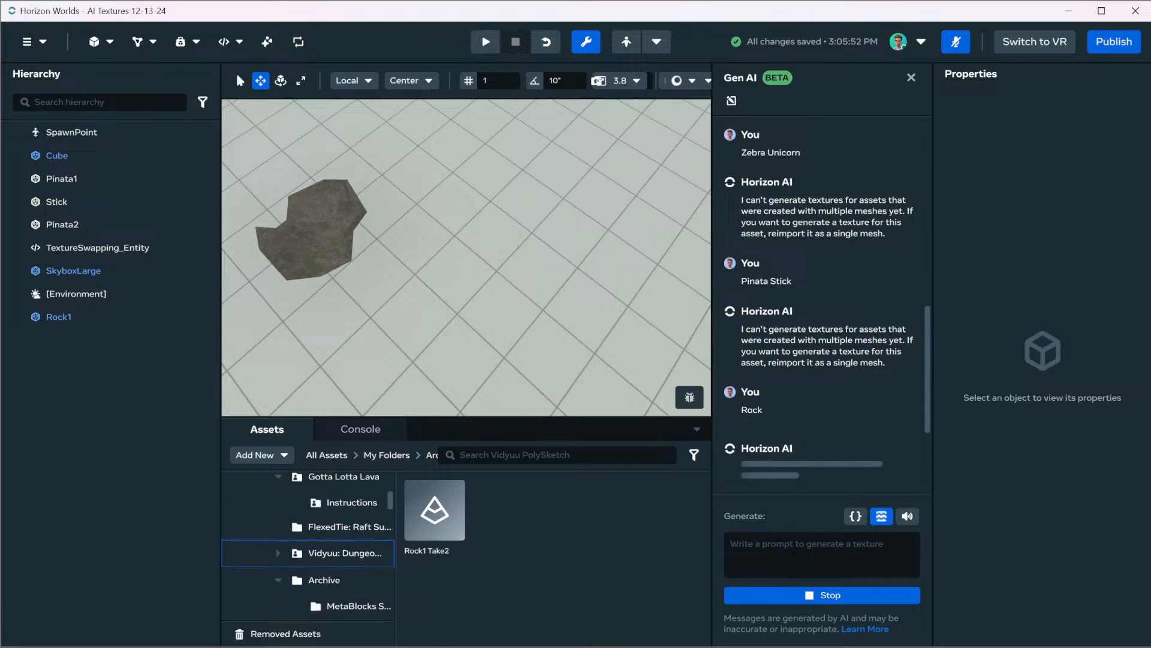
scroll(336, 550, "down", 3)
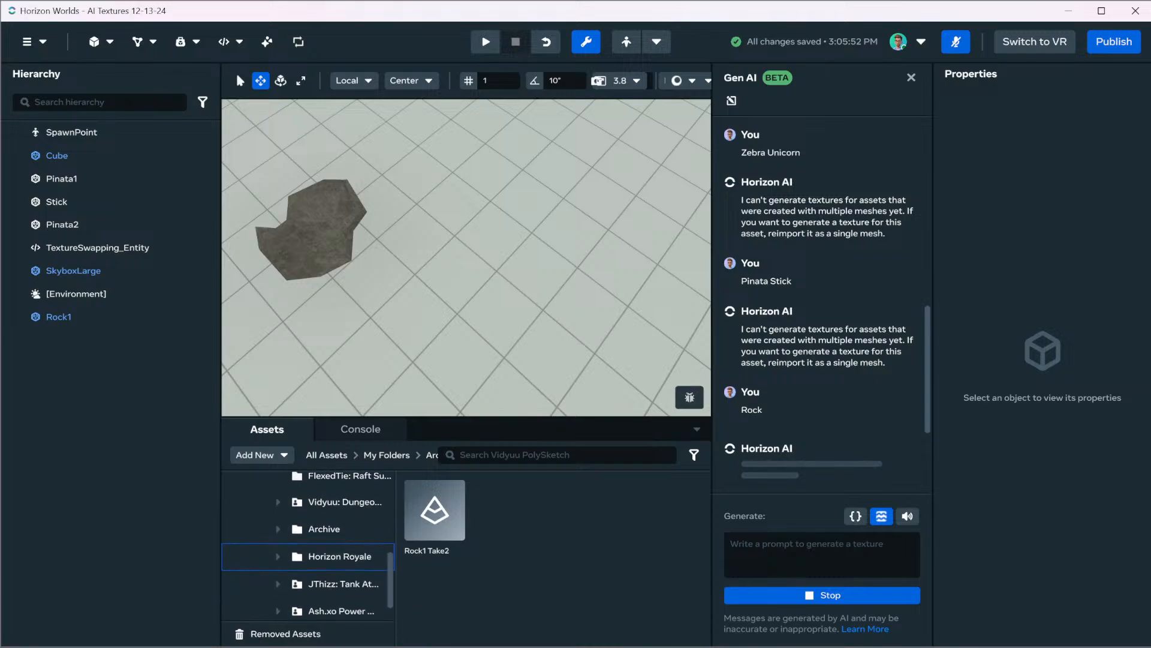
left_click(278, 578)
scroll(317, 539, "down", 4)
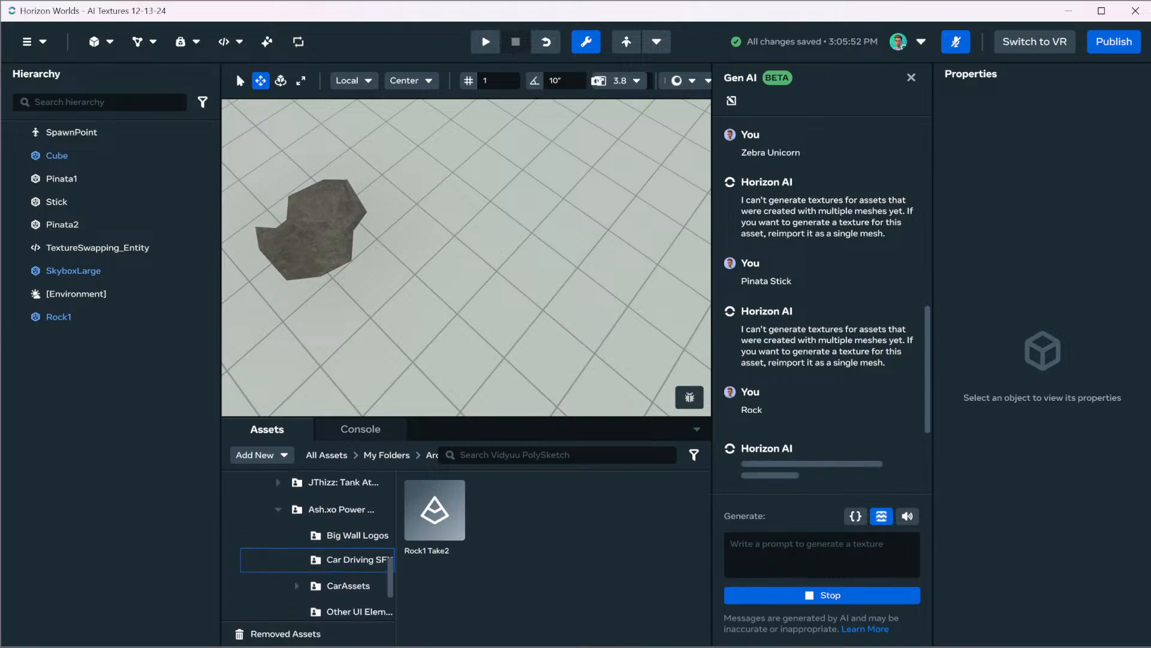
left_click(297, 511)
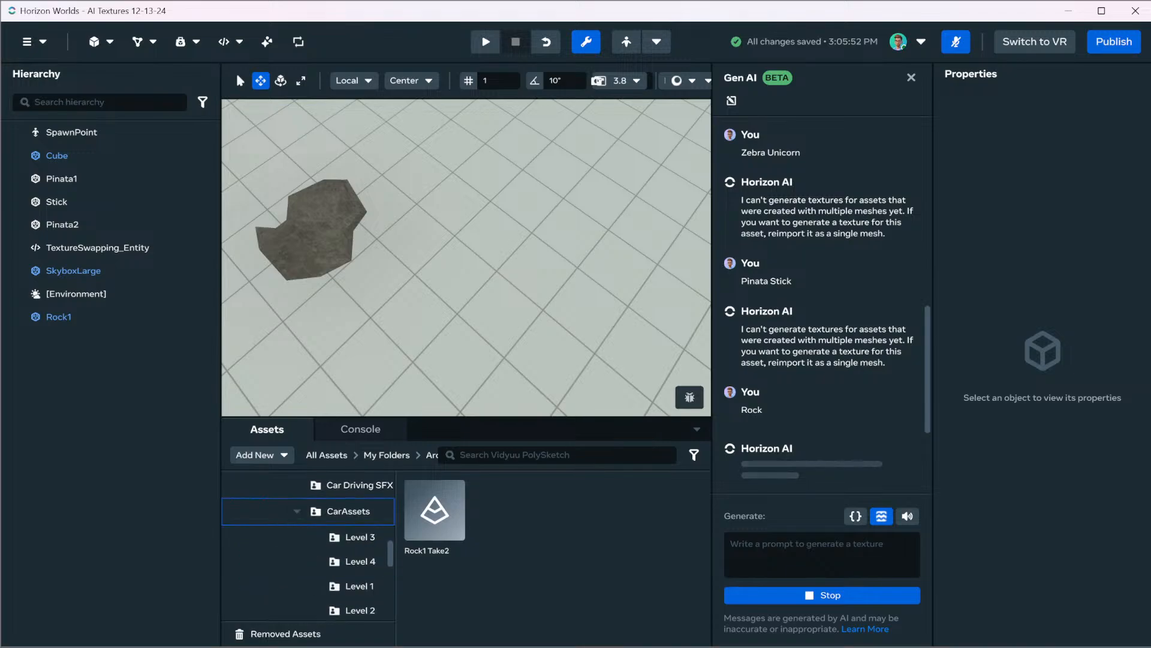
scroll(324, 576, "down", 3)
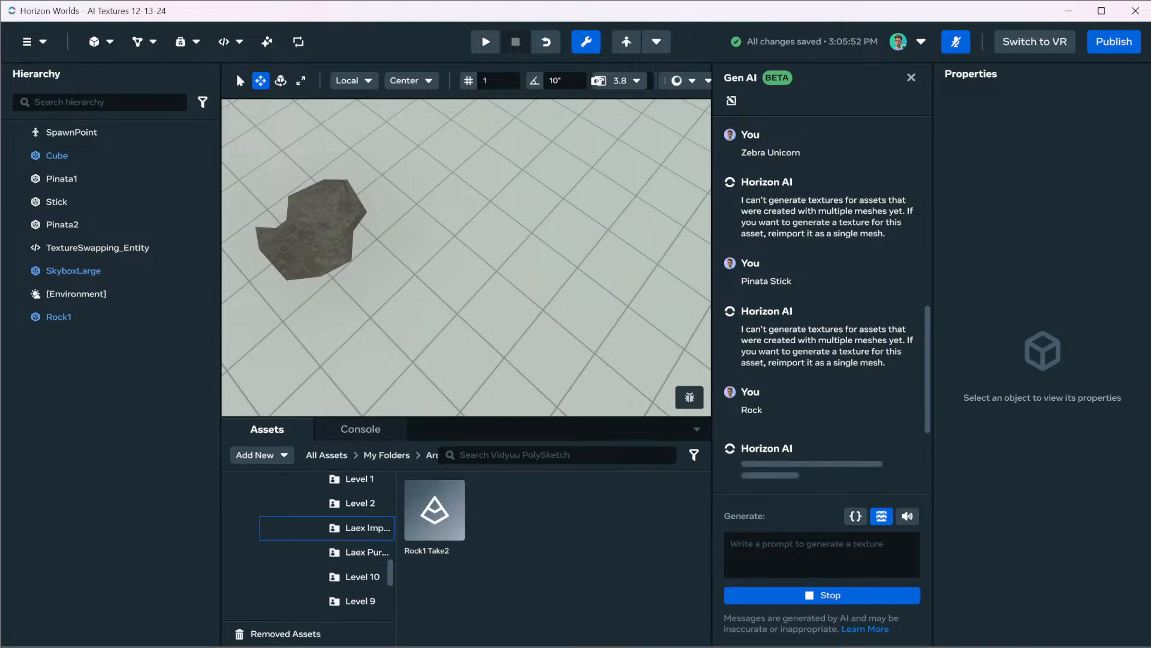
left_click(359, 479)
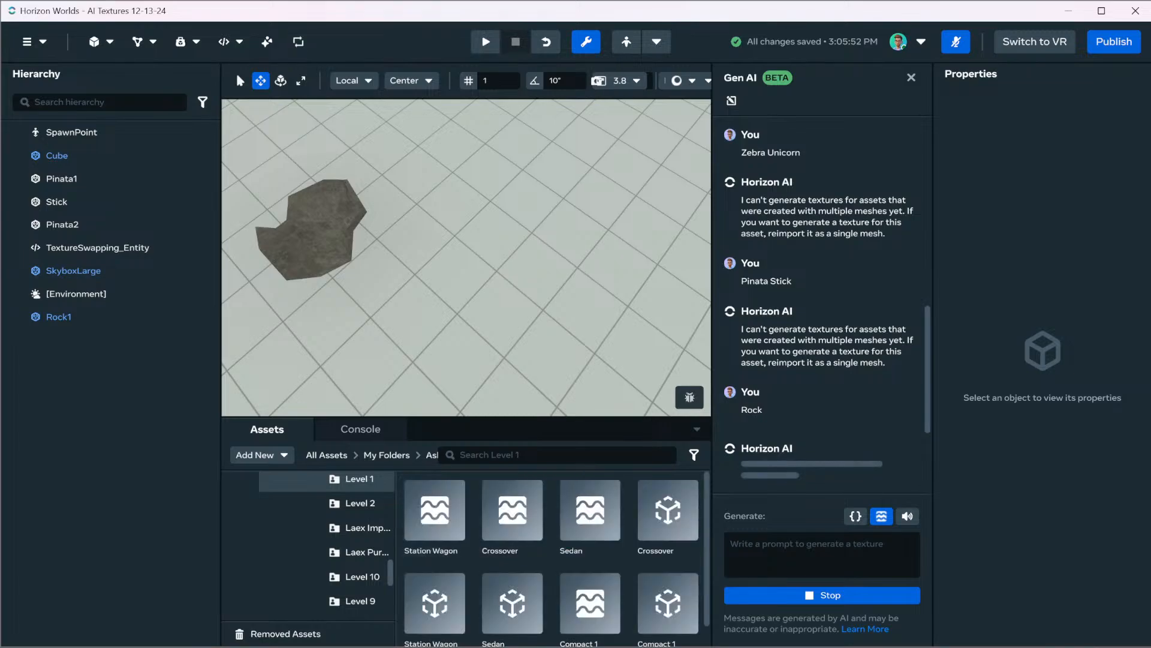
Place the Sedan asset from the Level 1 folder in the scene beyond Rock1
left_click_drag(590, 516, 660, 289)
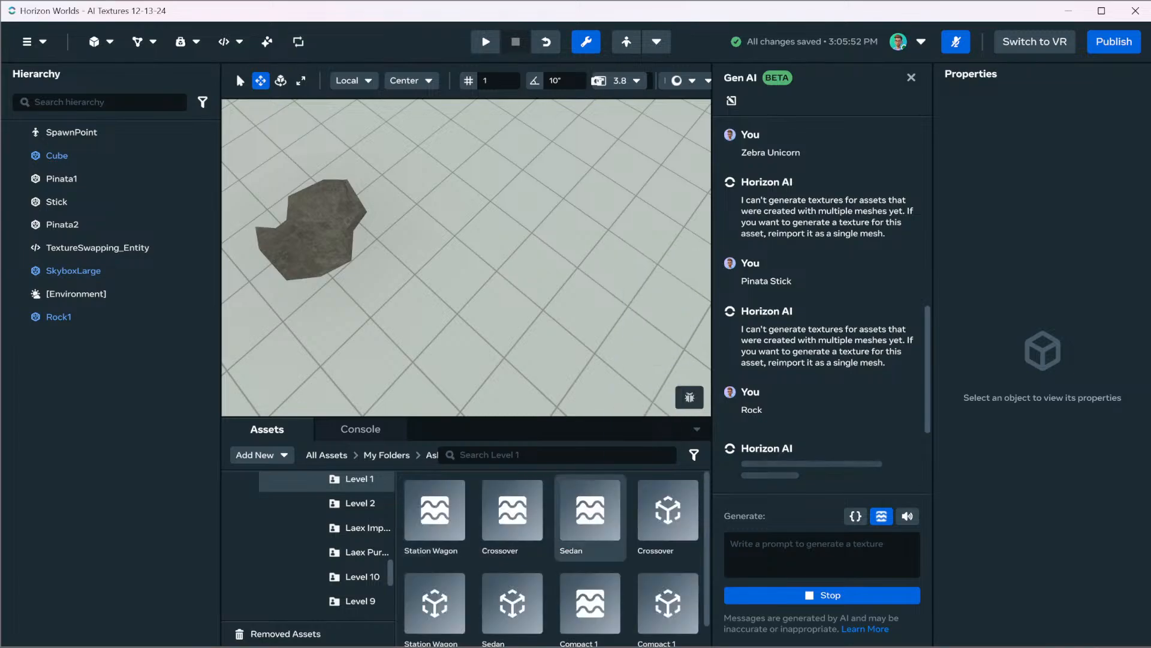
scroll(591, 600, "down", 1)
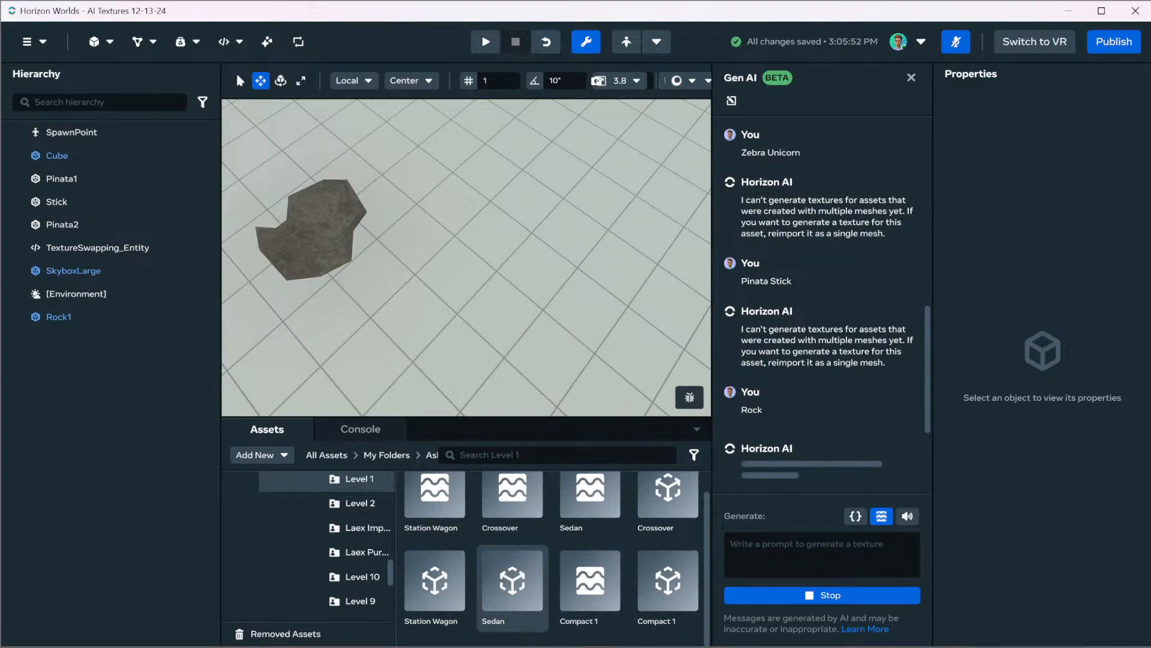
left_click_drag(513, 585, 565, 249)
middle_click_drag(565, 249, 629, 217)
right_click_drag(565, 248, 522, 246)
left_click(480, 257)
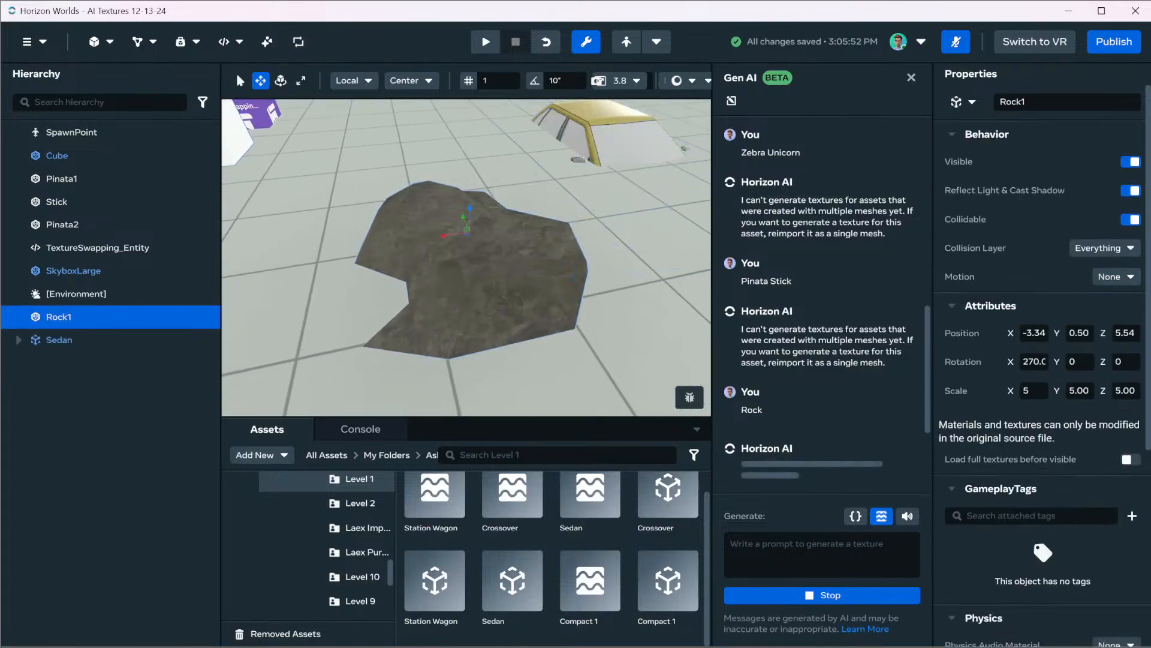
right_click_drag(479, 258, 519, 207)
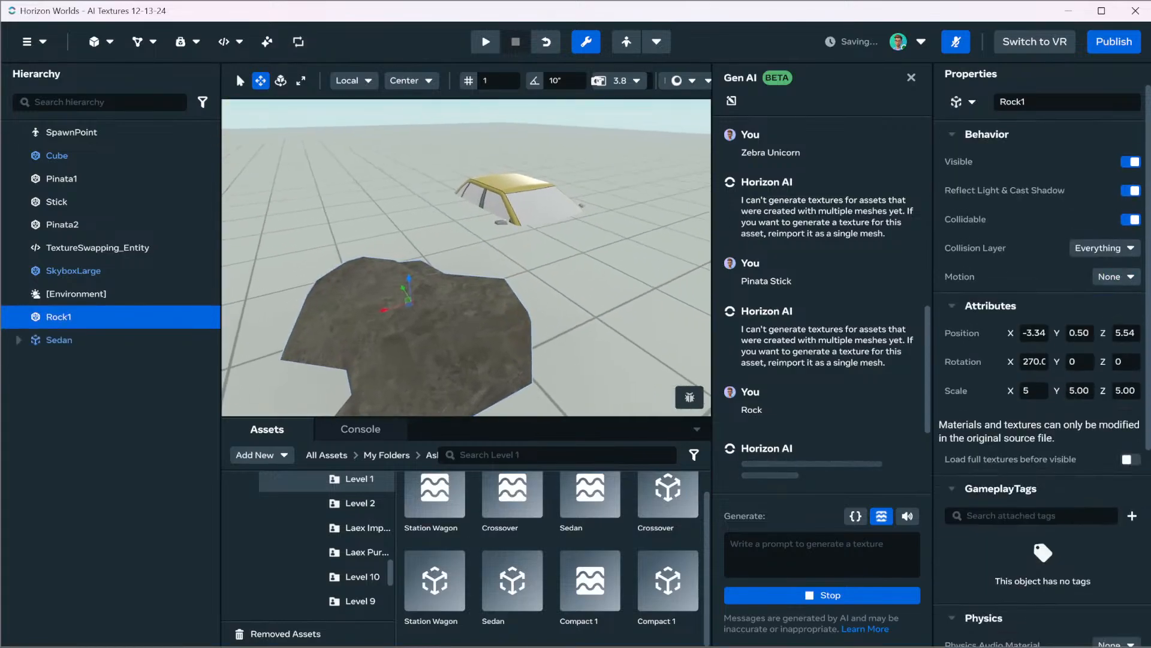
Raise the Sedan out of the floor to a height of about Y 1.25
left_click(528, 201)
left_click_drag(521, 171, 567, 138)
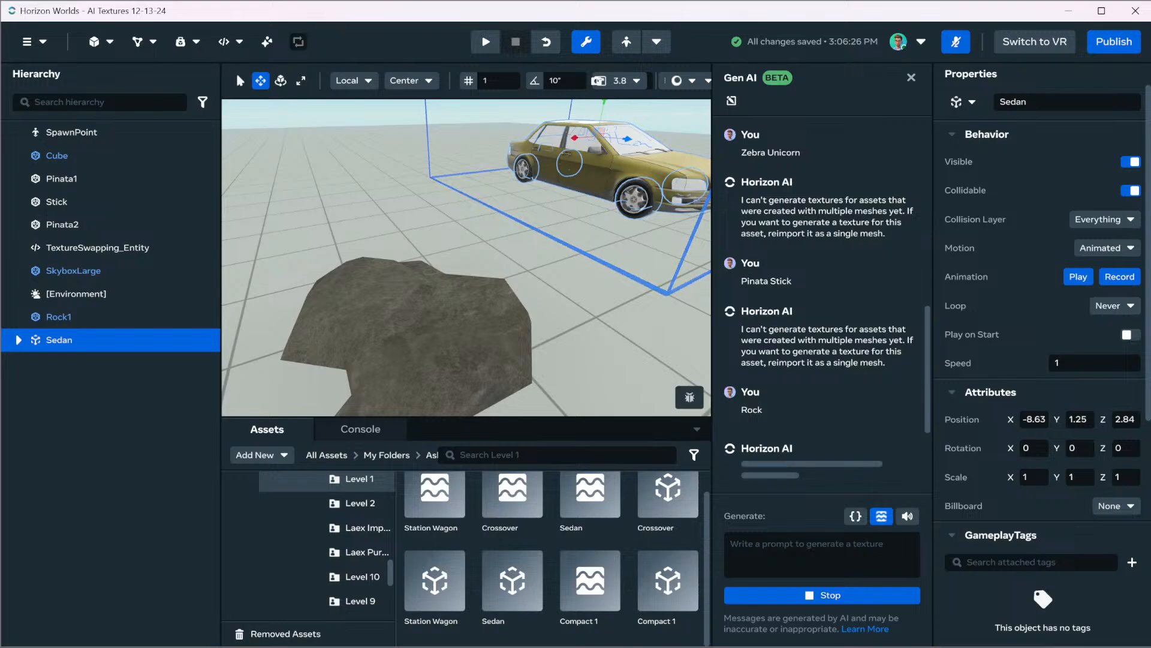
left_click(587, 258)
left_click(591, 168)
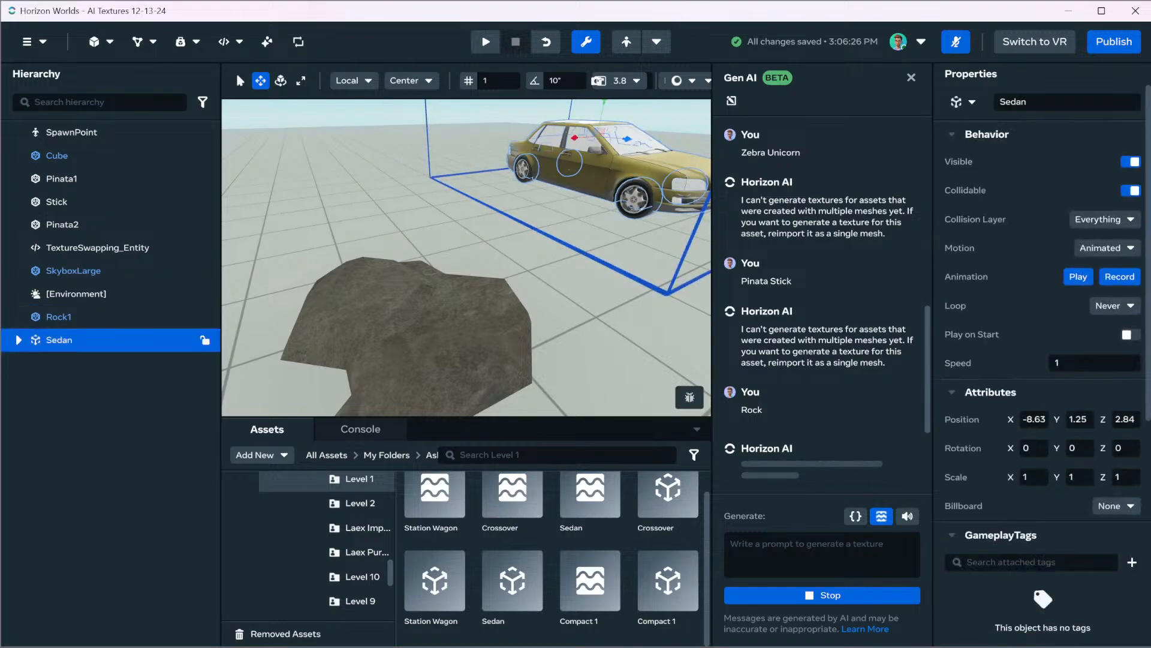
Expand the Sedan's nested groups in the hierarchy and examine its Sedan Body and wheel meshes one by one
left_click(19, 340)
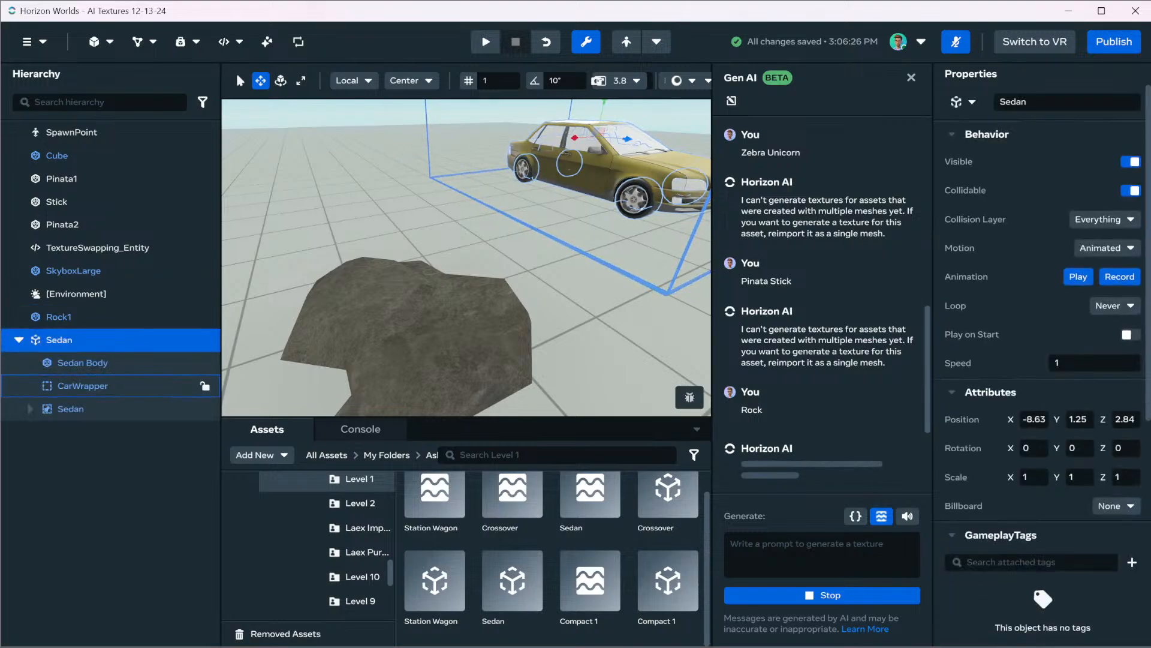
left_click(30, 408)
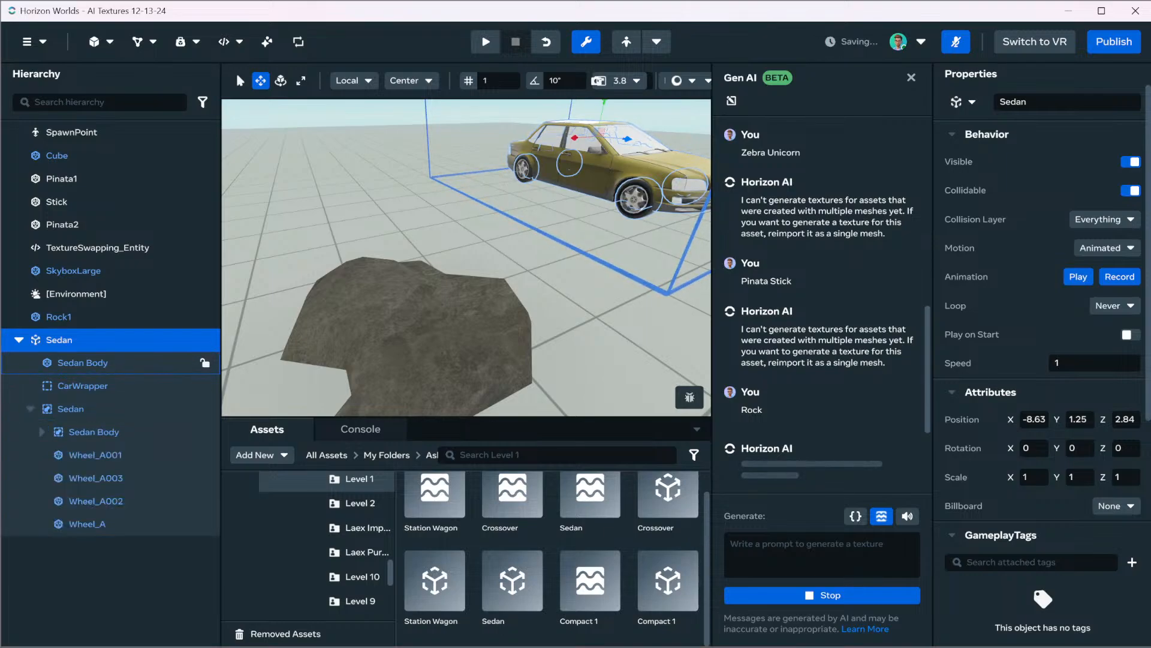
left_click(41, 431)
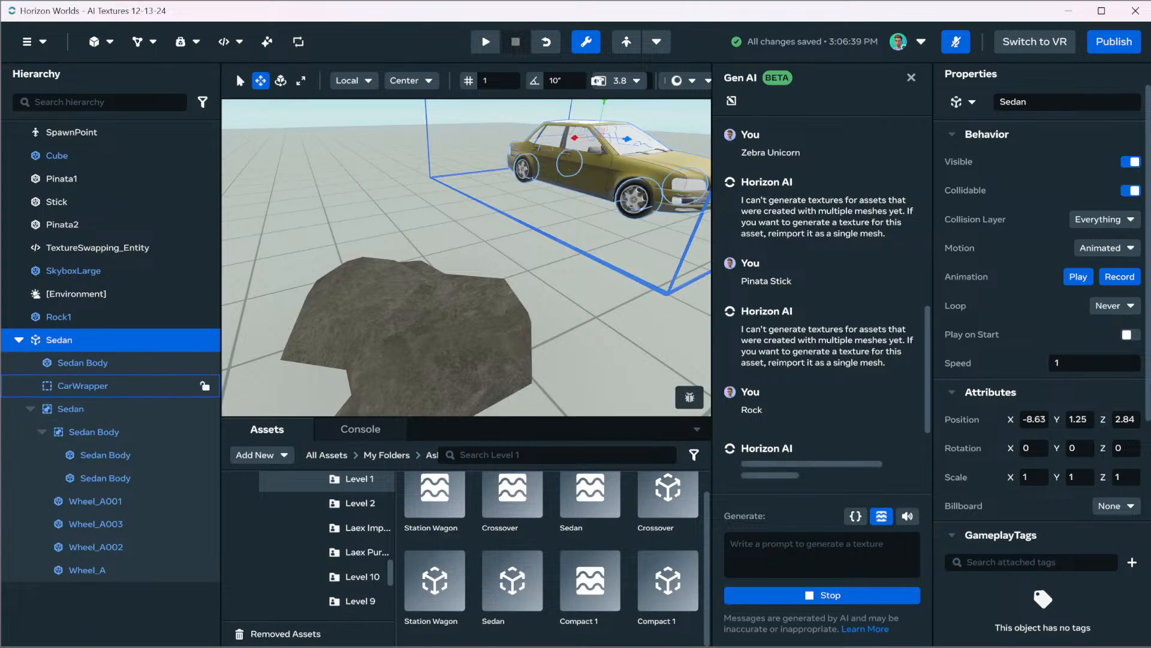
left_click(83, 362)
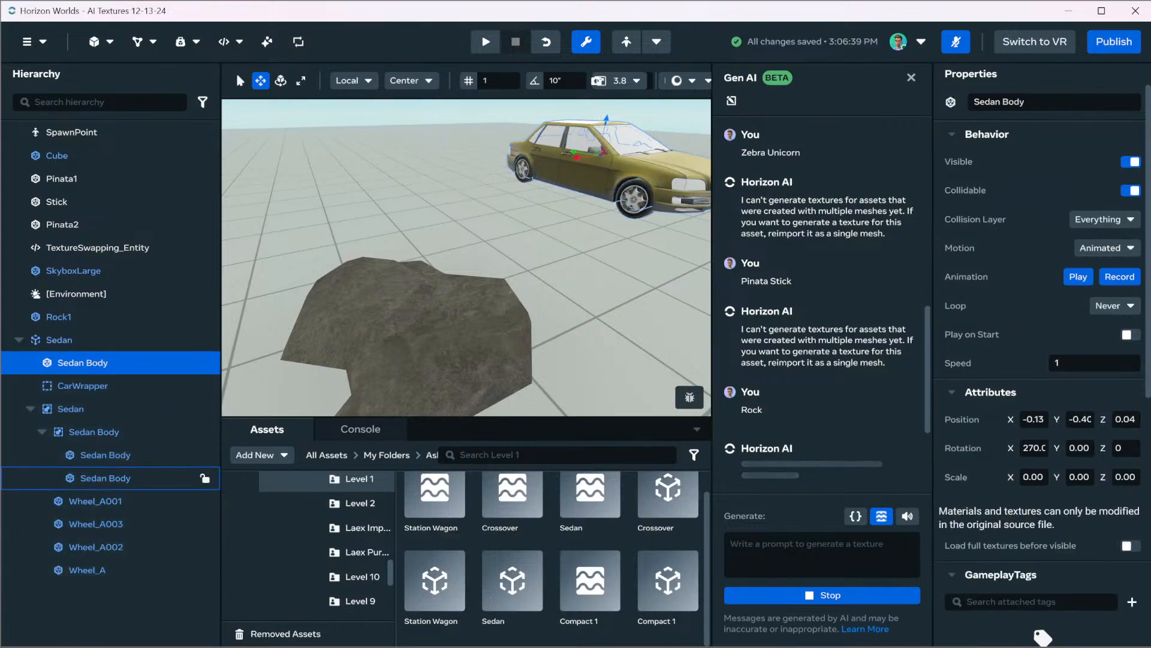
left_click(105, 456)
left_click(106, 478)
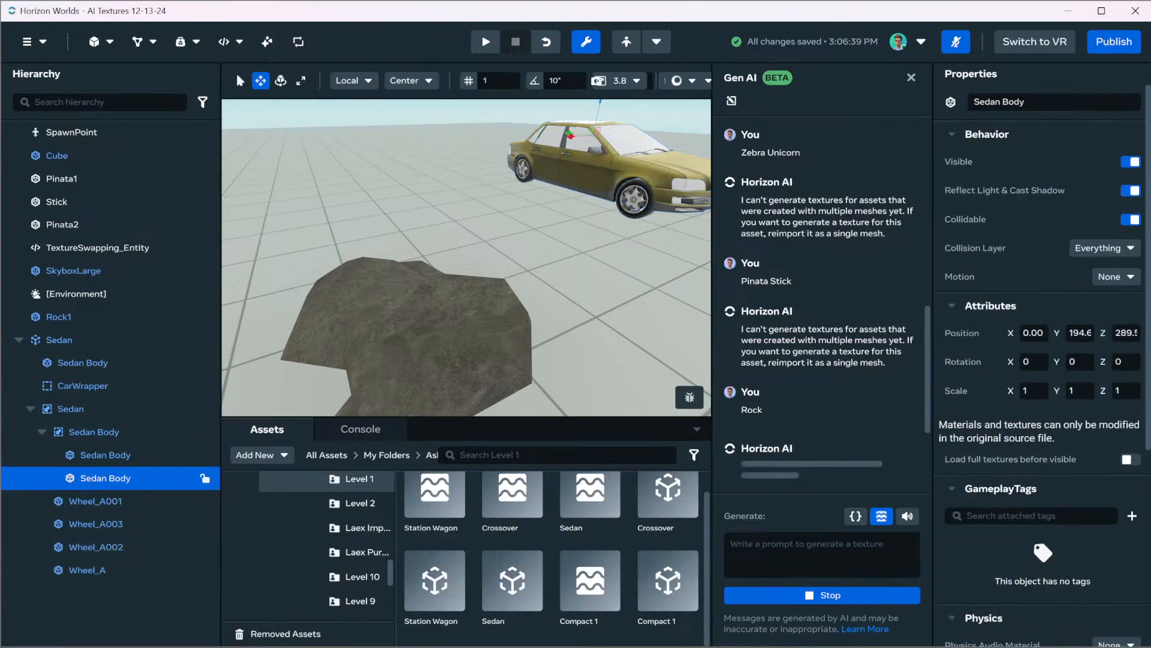
left_click(96, 501)
left_click(96, 525)
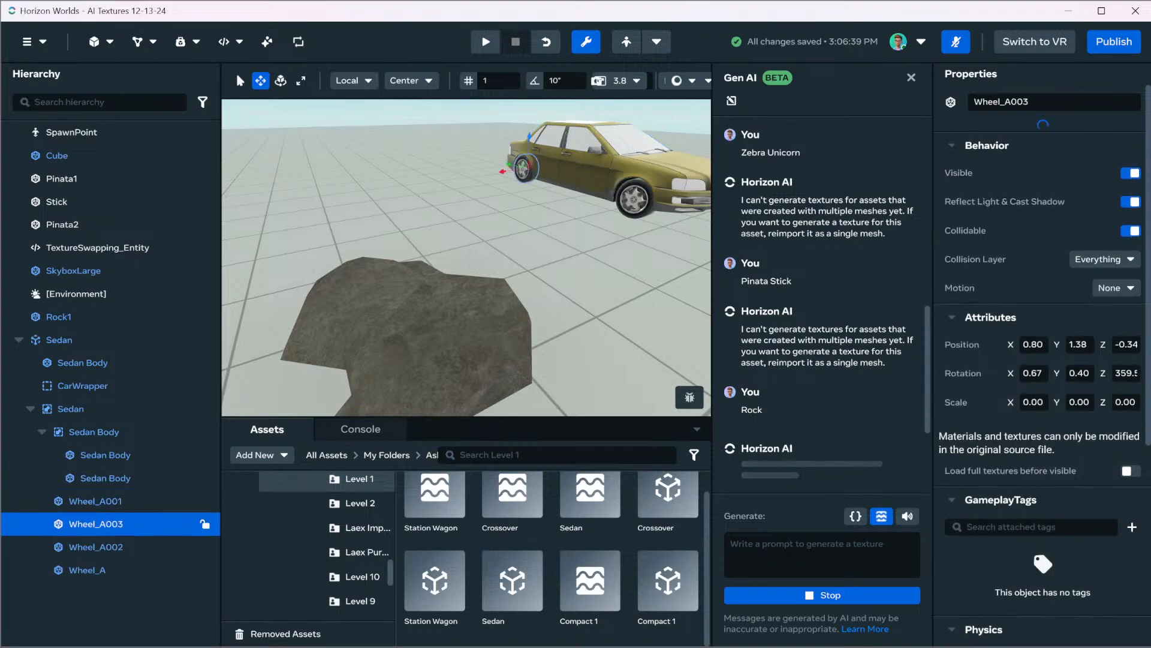
Inspect the remaining Sedan wheel meshes, Wheel_A002 and Wheel_A, and the top-level Sedan Body mesh
left_click(96, 547)
left_click(87, 571)
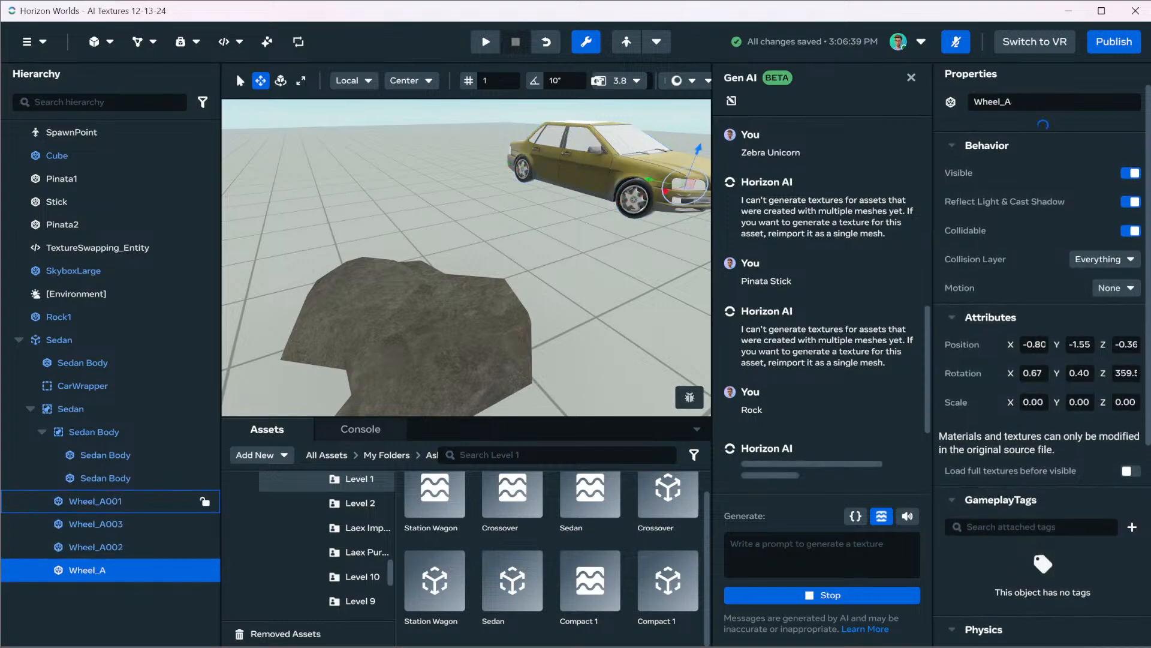
left_click(83, 362)
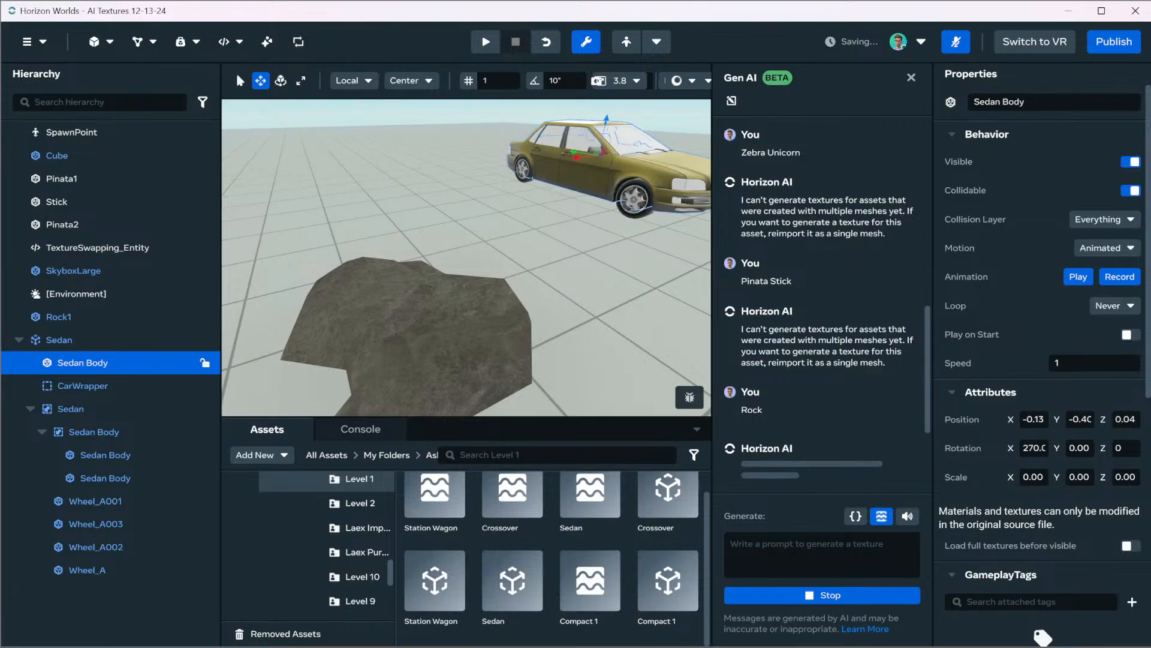
Preview the generated "Rock" texture on Rock1, then save and apply it to the mesh
left_click(414, 323)
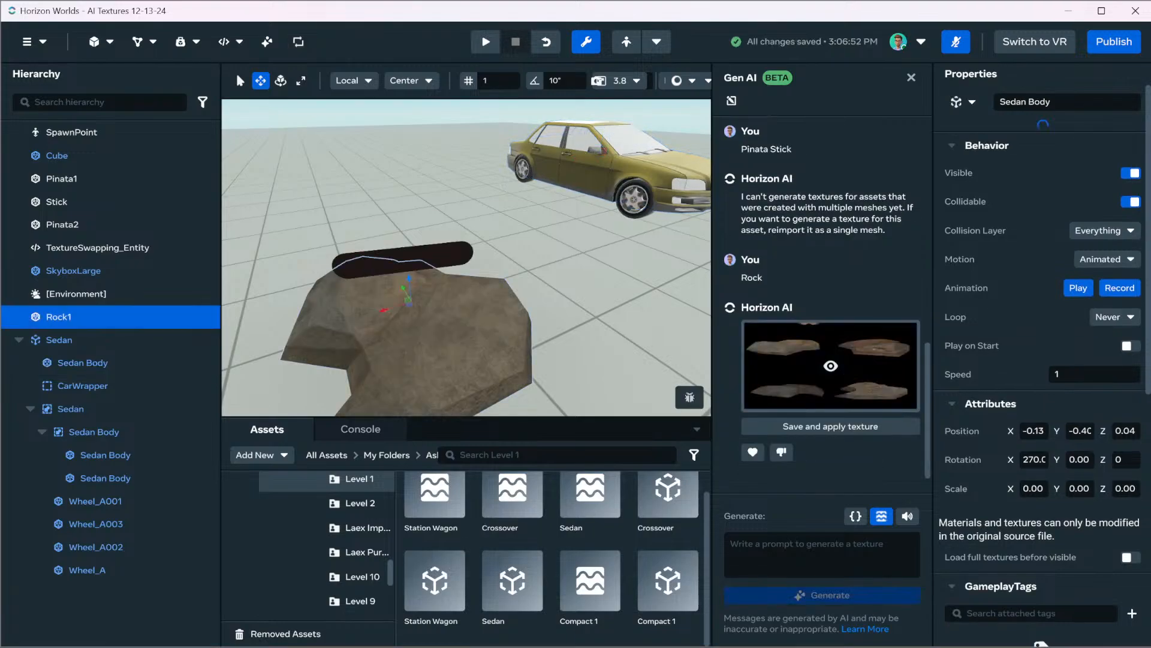
left_click_drag(414, 324, 570, 348, "alt")
right_click_drag(480, 270, 429, 213)
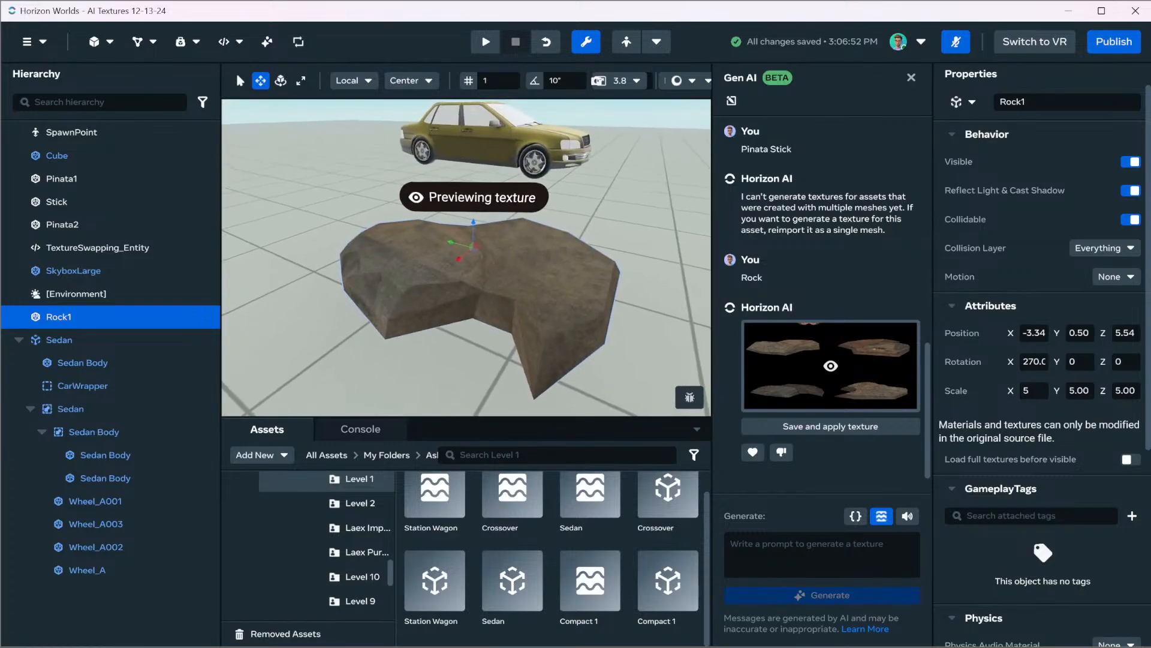
left_click(831, 426)
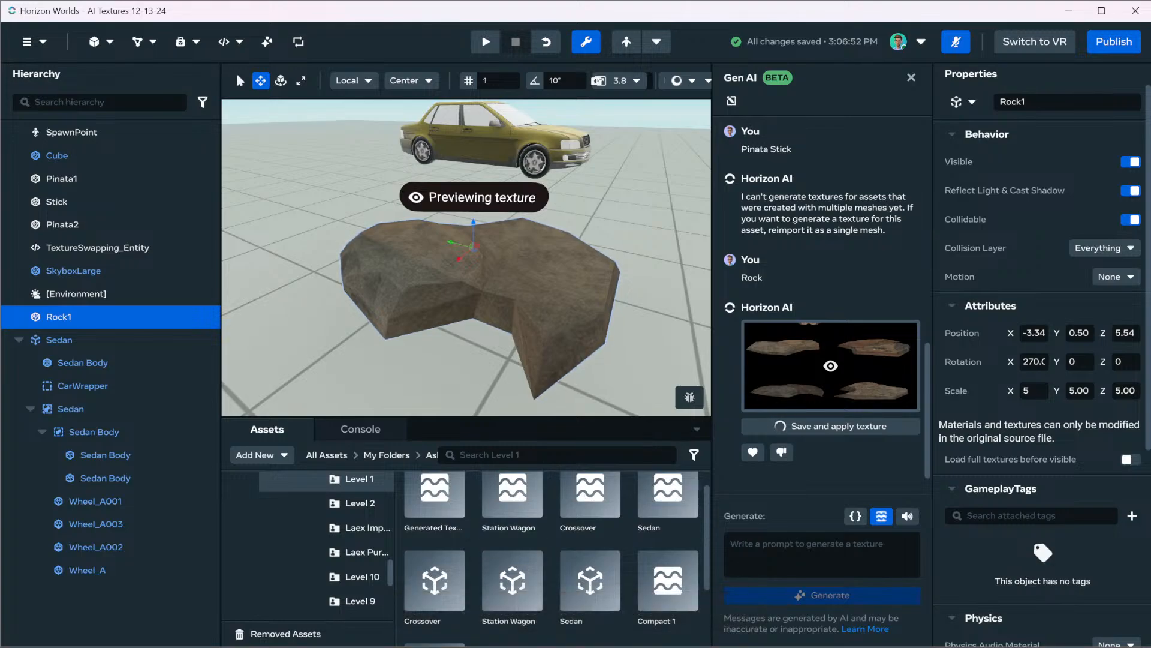
Examine the applied texture on Rock1 from several sides and give the generated result a positive rating
key("w")
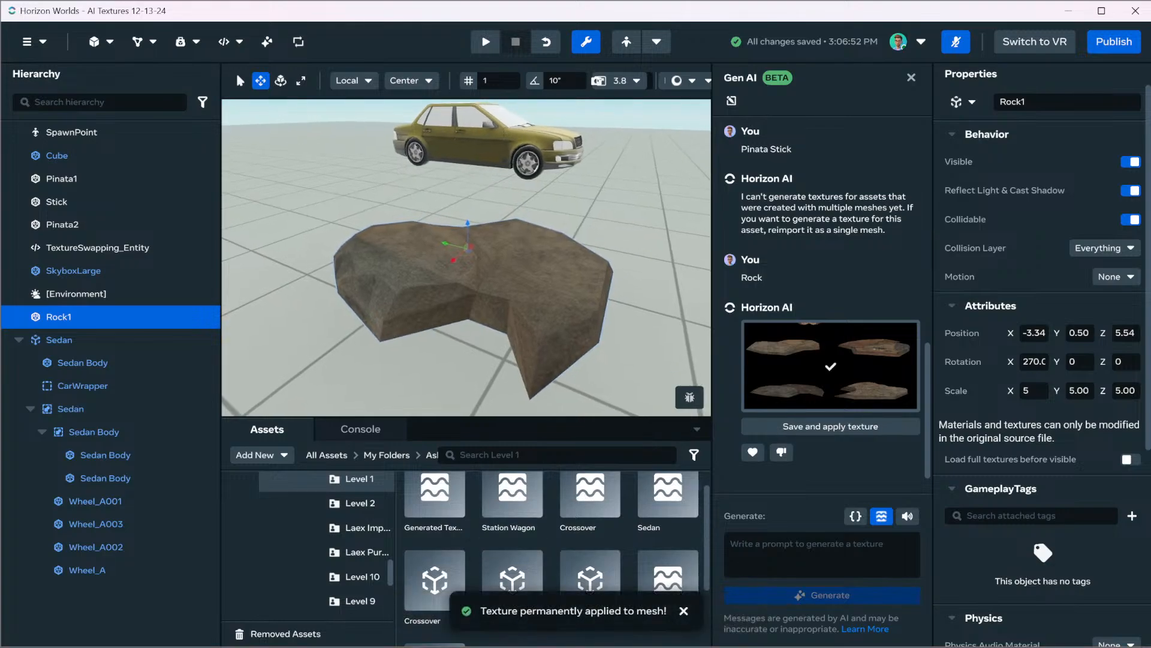
right_click_drag(467, 258, 401, 285)
key("s")
scroll(437, 284, "up", 11)
scroll(434, 282, "down", 20)
key("d")
scroll(396, 281, "down", 3)
key("d")
key("d")
key("s")
key("a")
key("q")
key("e")
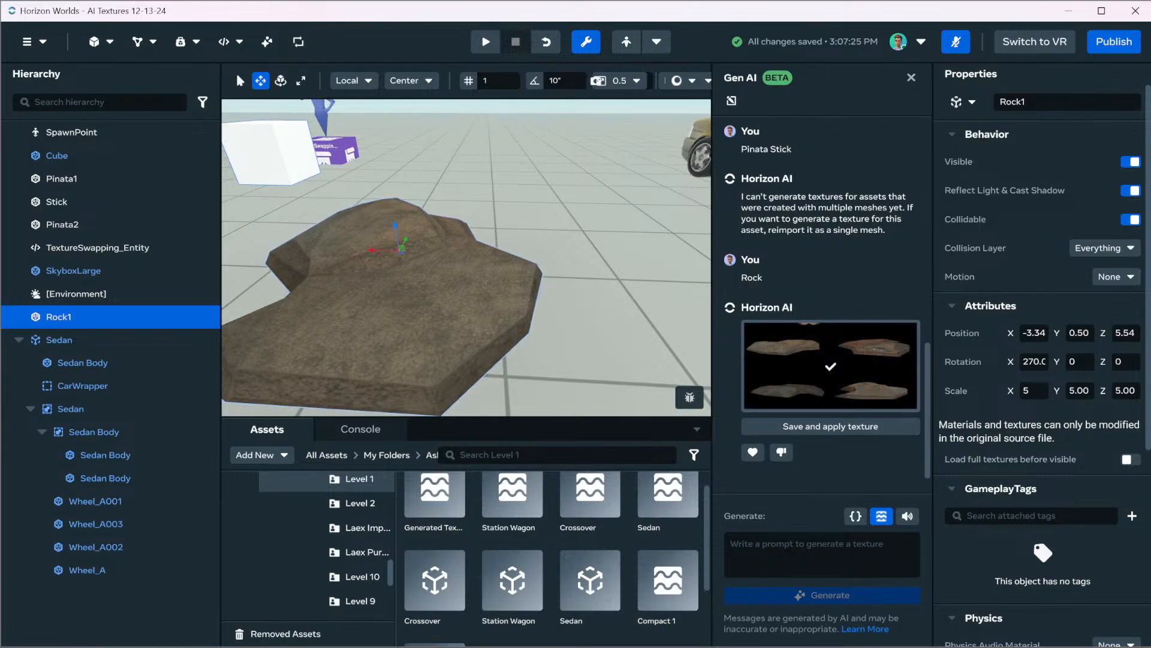
left_click(752, 452)
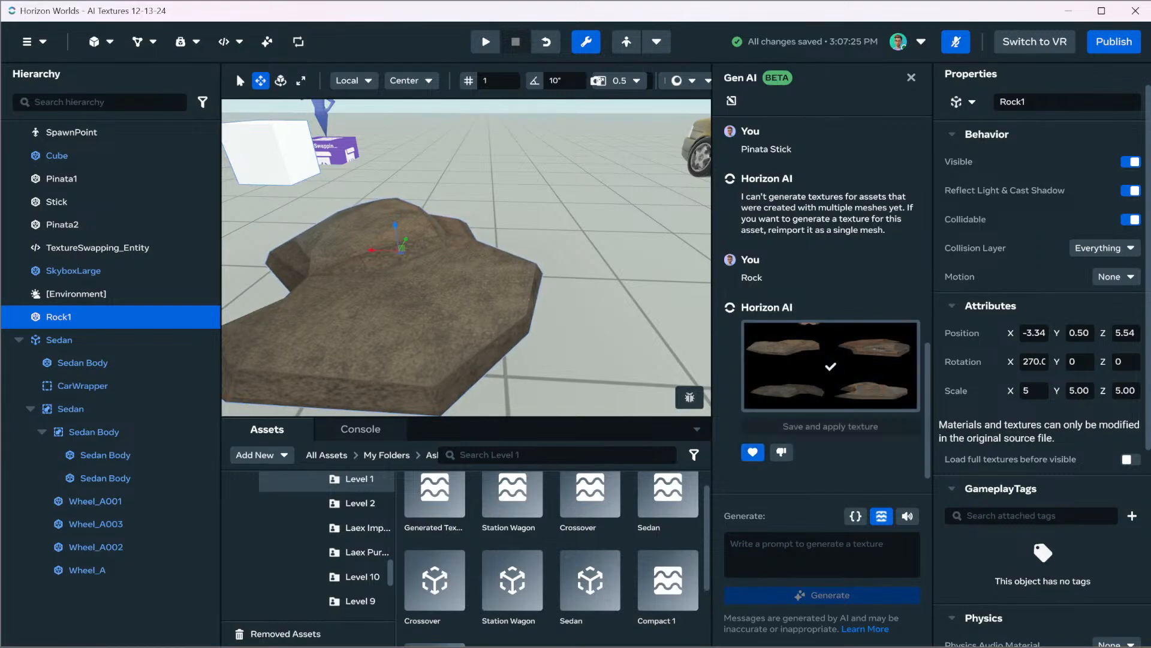
Try to generate a texture for the Sedan Body mesh with the prompt "Zebra Wrap"
right_click_drag(468, 258, 558, 198)
left_click(557, 195)
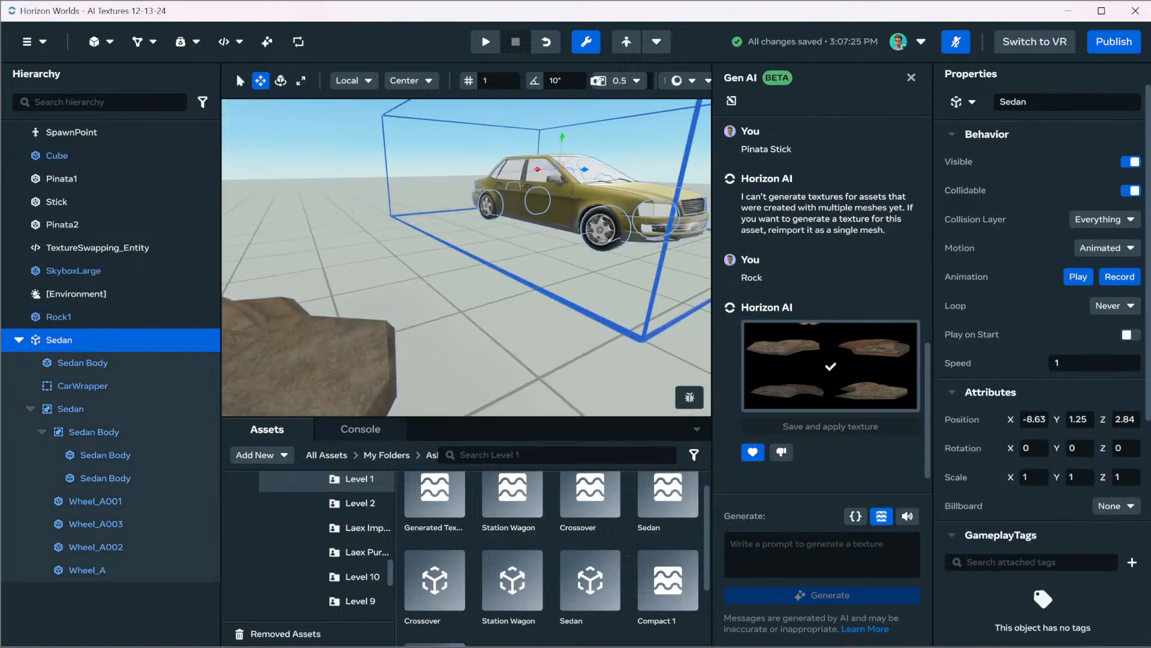
key("f")
scroll(466, 258, "up", 4)
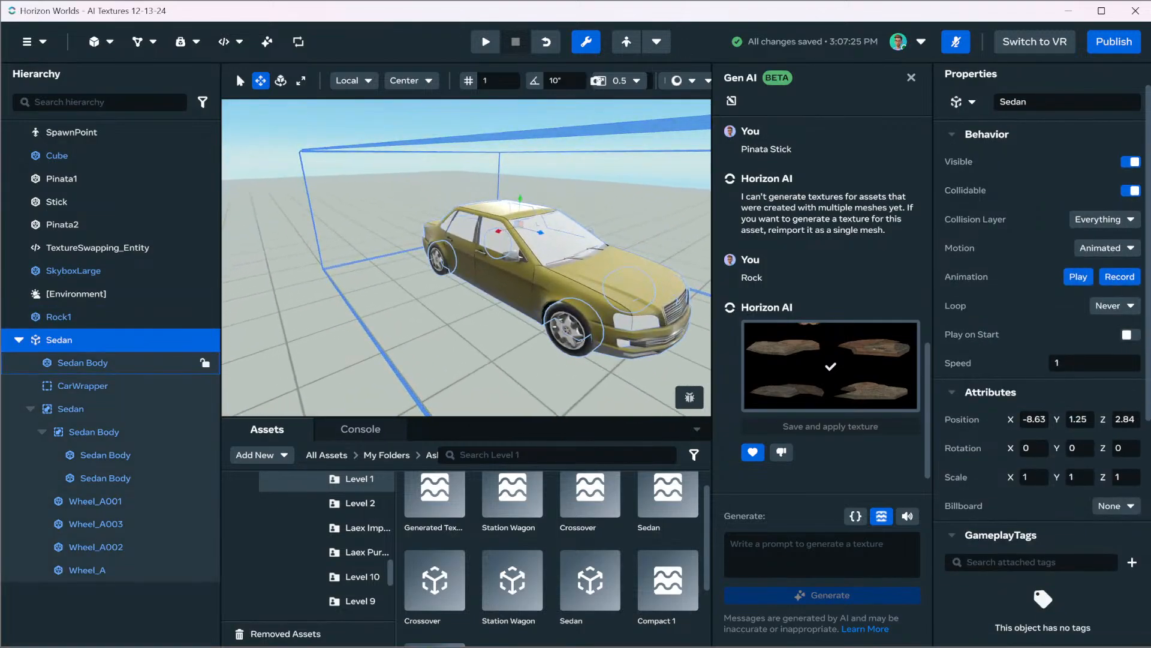
left_click(89, 362)
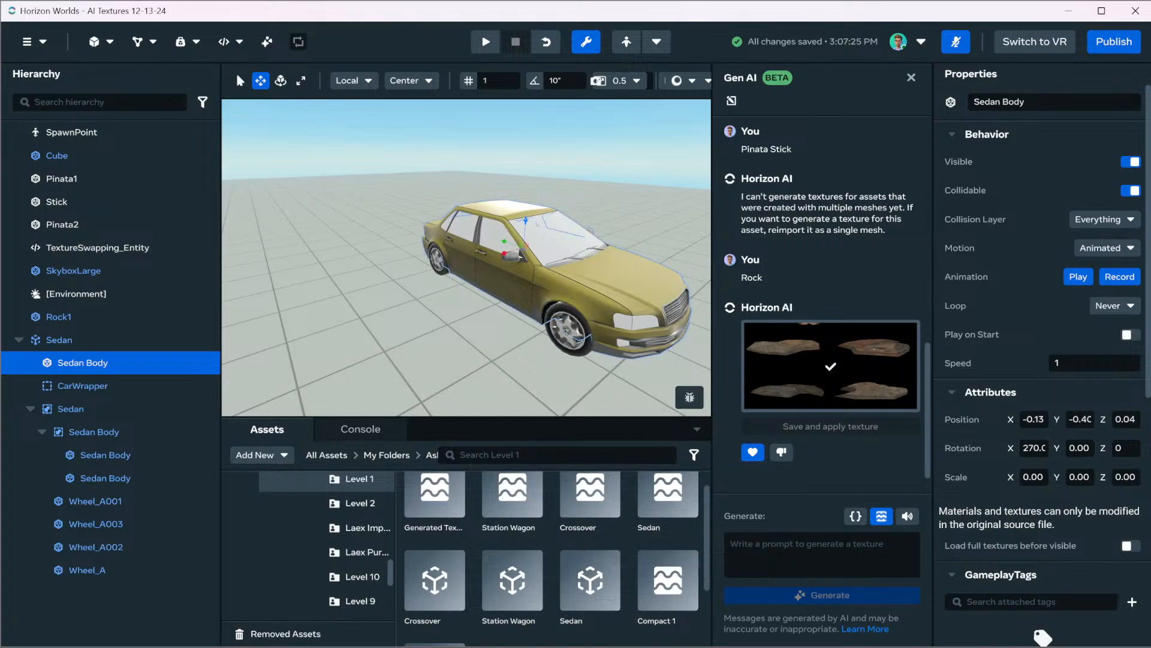
left_click(807, 550)
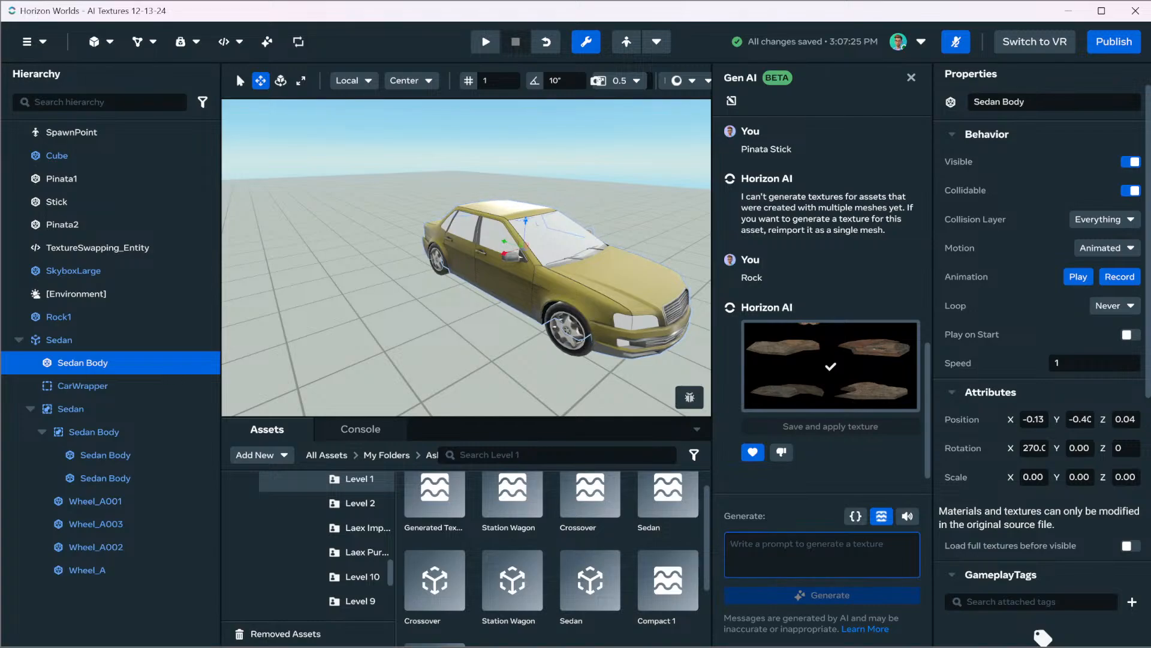
type("Zebra Wrap")
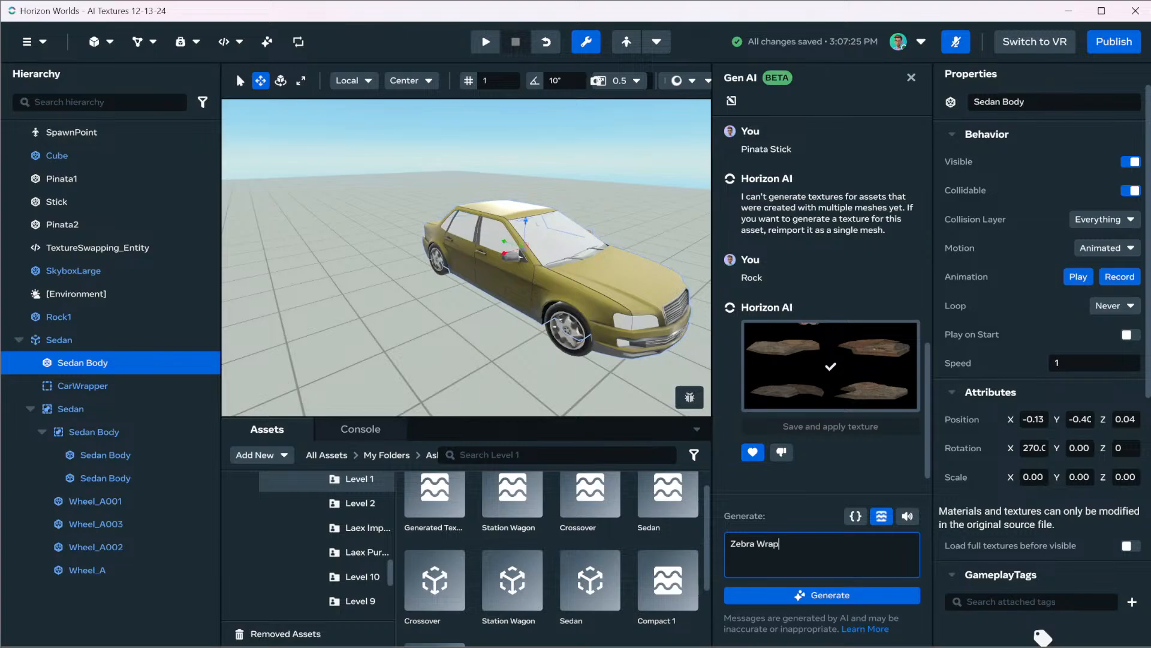
key("Return")
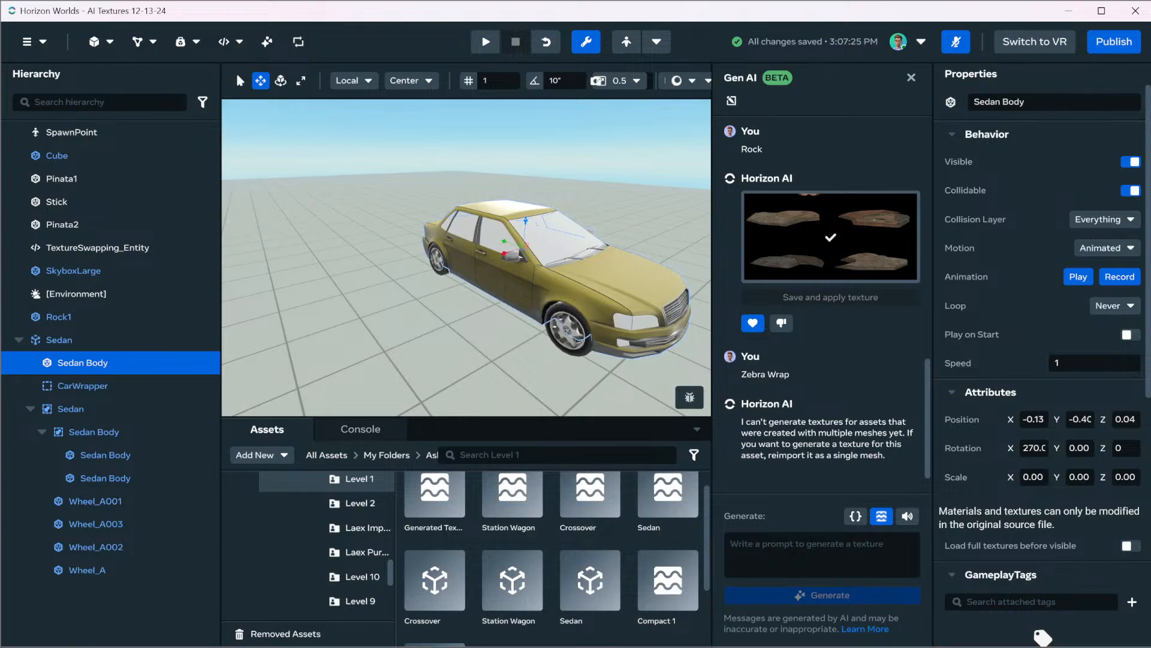
left_click(34, 41)
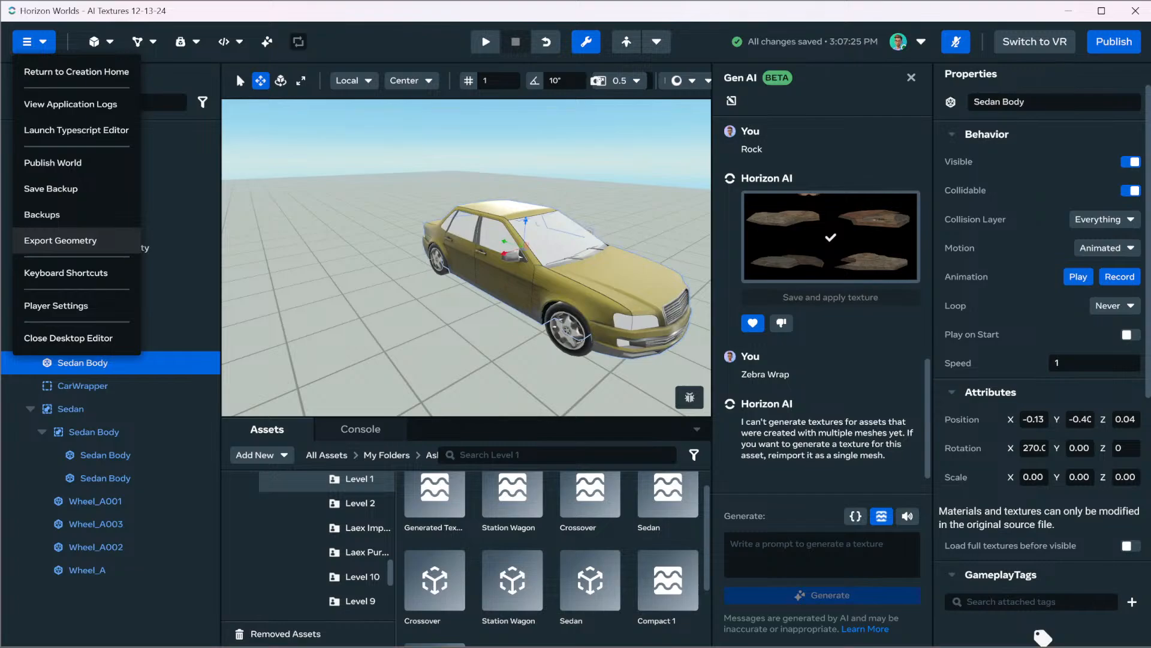
left_click(34, 41)
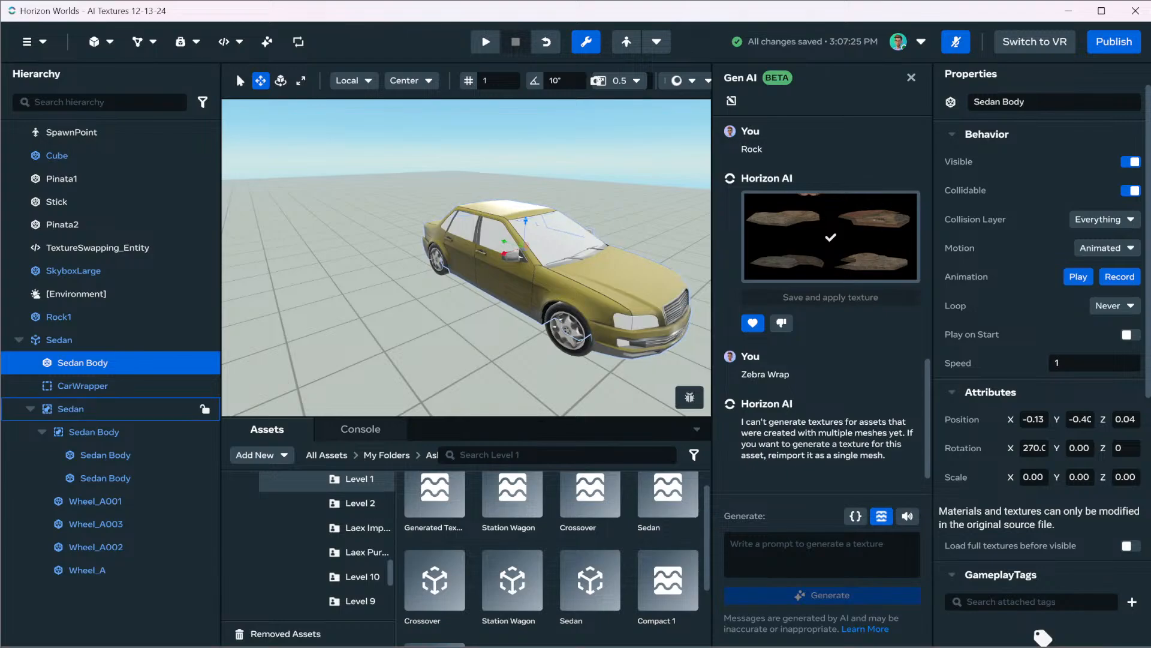
Delete the whole Sedan group from the scene
left_click(59, 340)
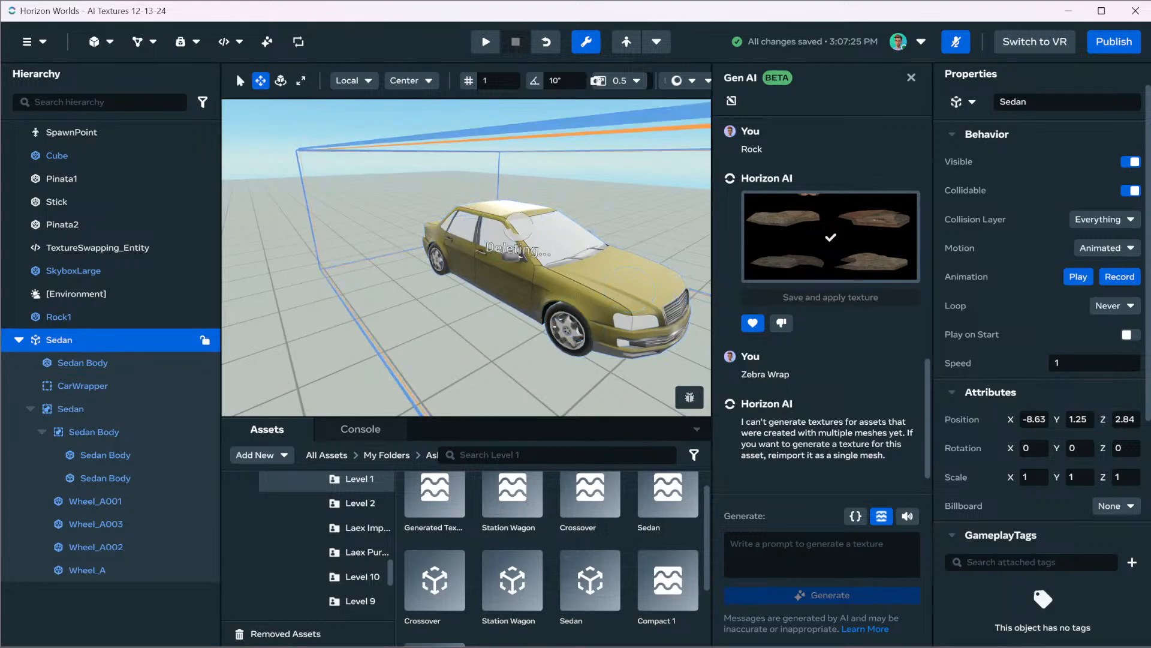
key("Delete")
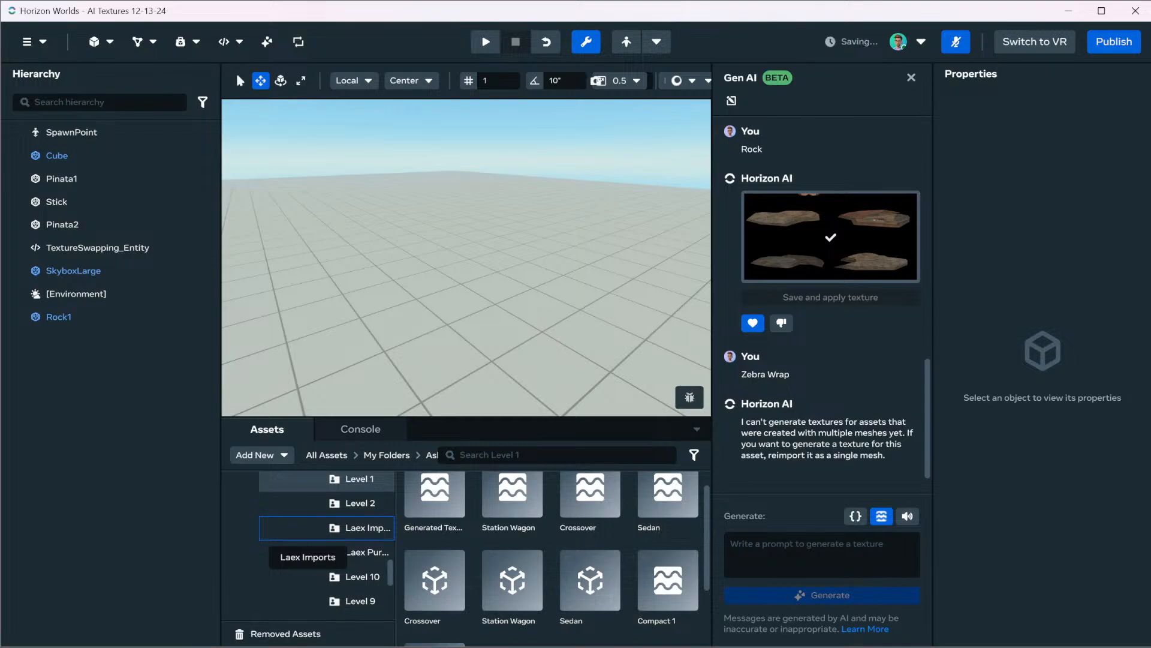
Look through the CarAssets level subfolders for another vehicle, checking Level 2 and Level 5, and open Level 9
left_click(360, 503)
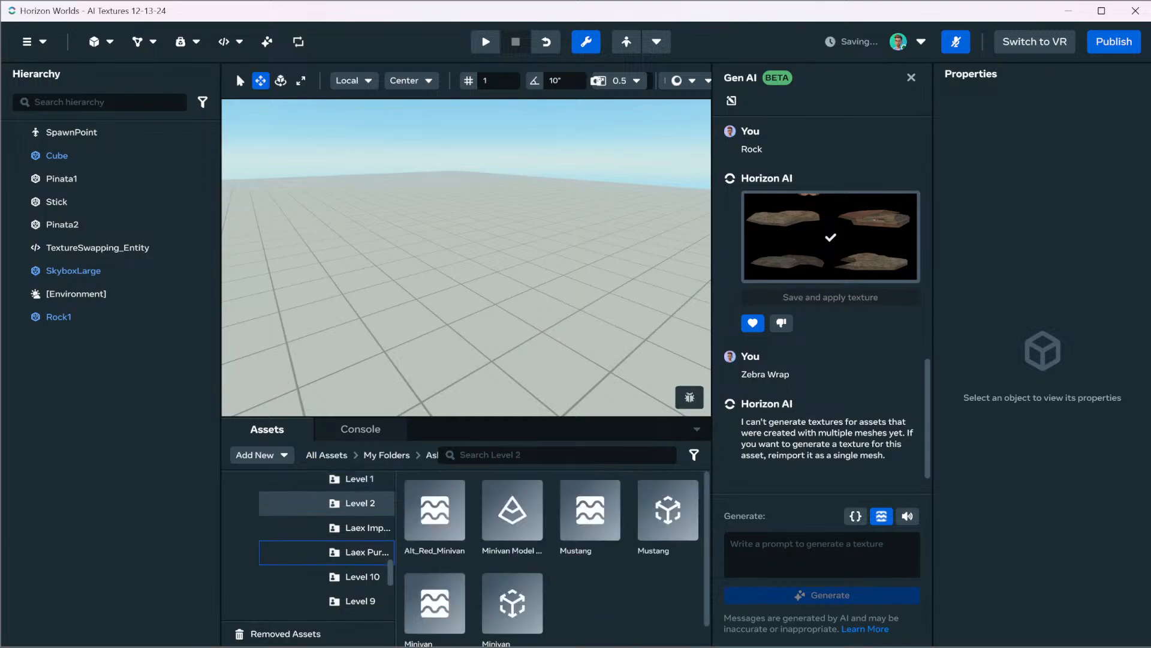
scroll(326, 552, "down", 5)
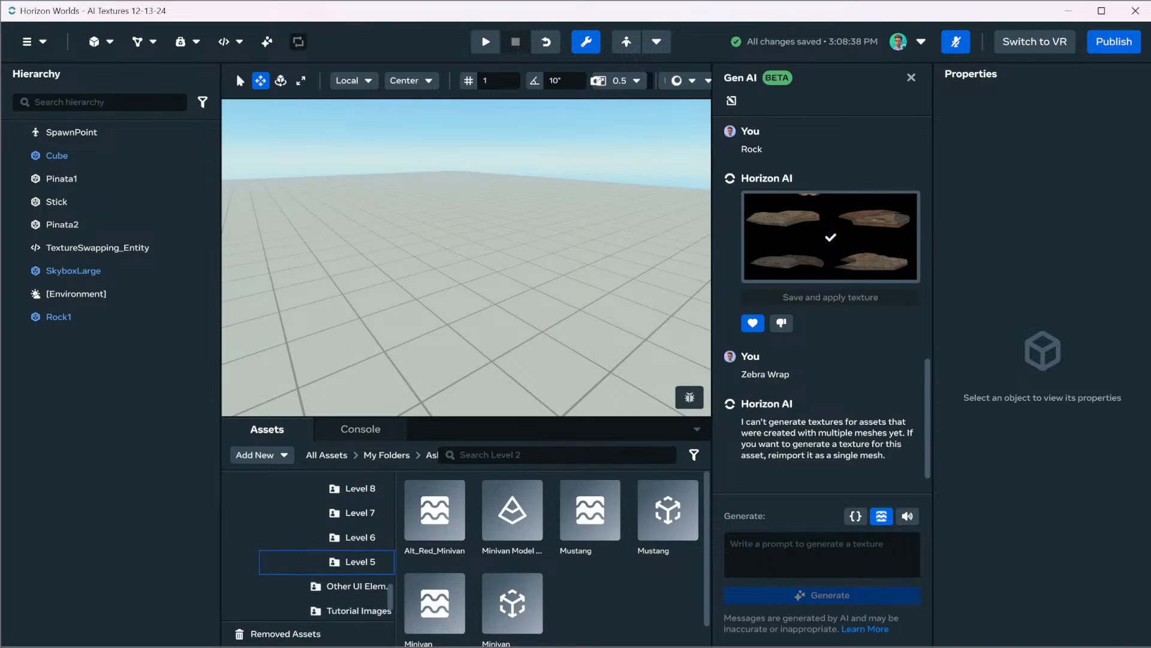
scroll(299, 558, "up", 1)
left_click(288, 561)
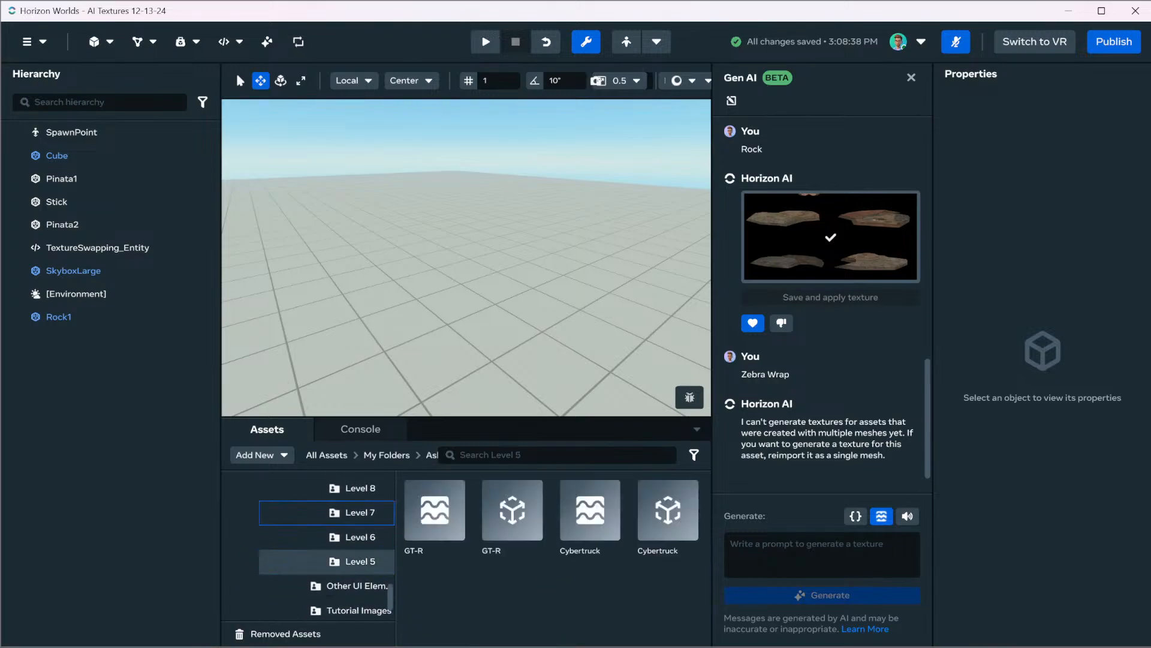
scroll(326, 551, "up", 5)
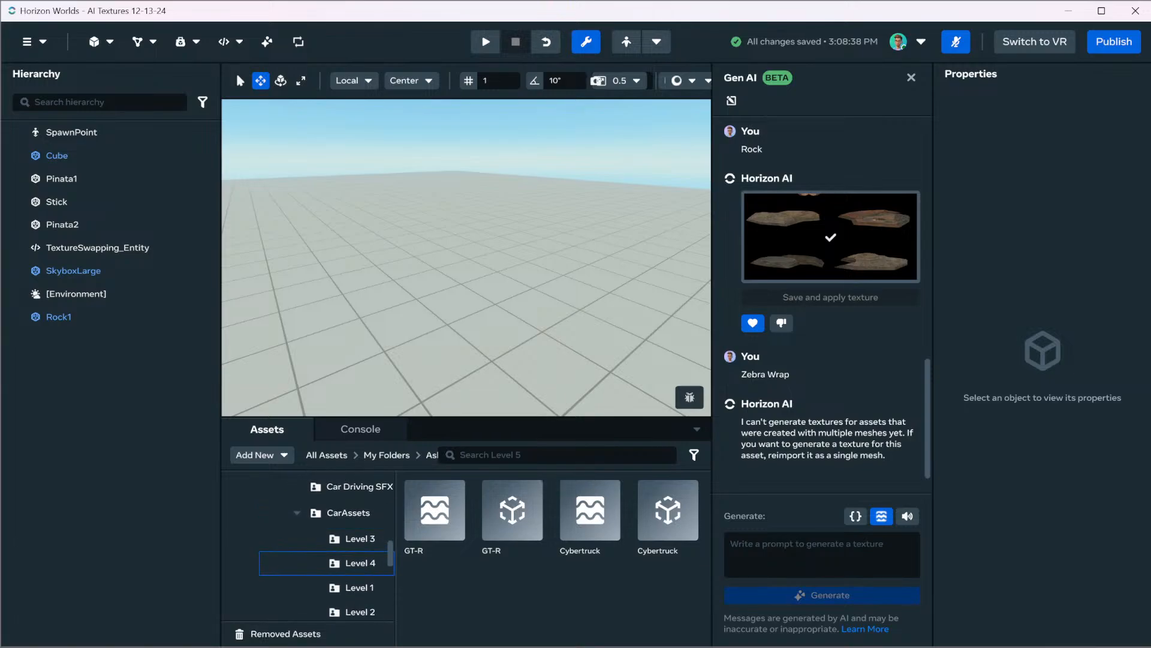
scroll(327, 563, "down", 5)
left_click(327, 568)
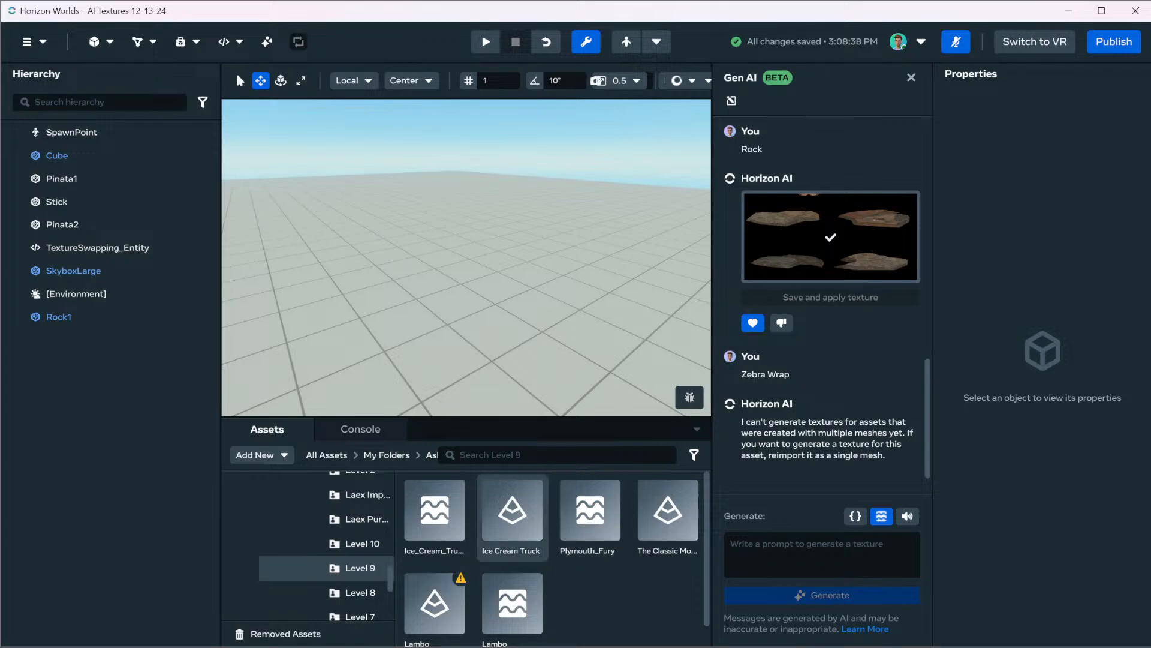
Place the Ice Cream Truck from the Level 9 folder in the scene and raise it to about Y 2.18
left_click_drag(435, 510, 482, 547)
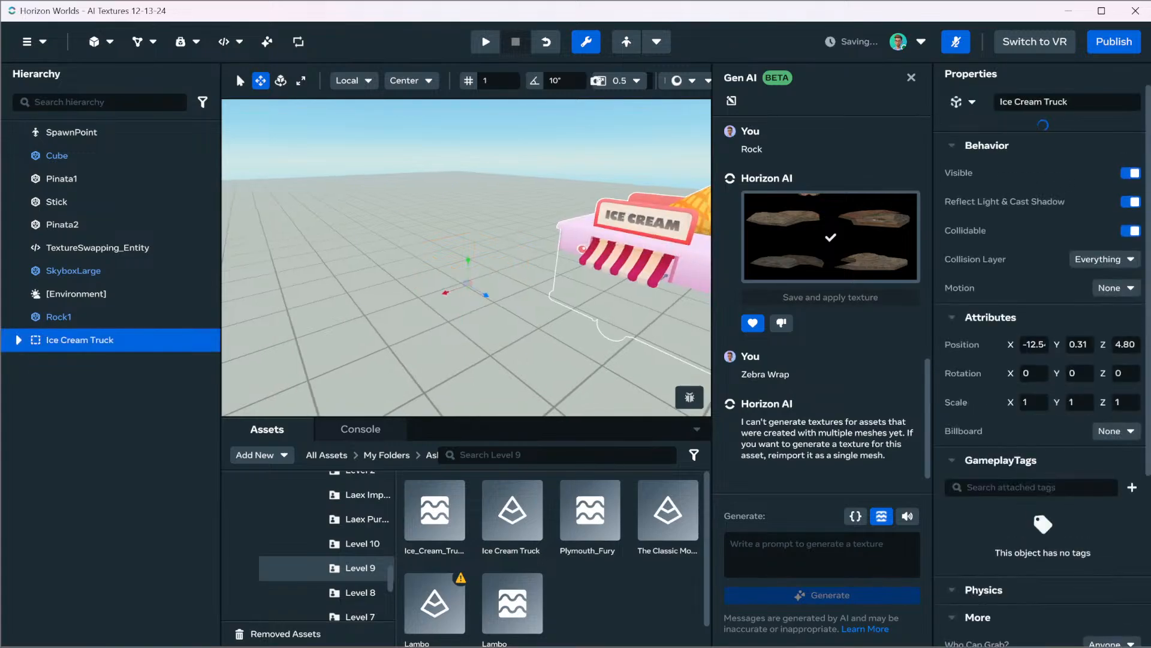
scroll(467, 258, "down", 2)
key("Escape")
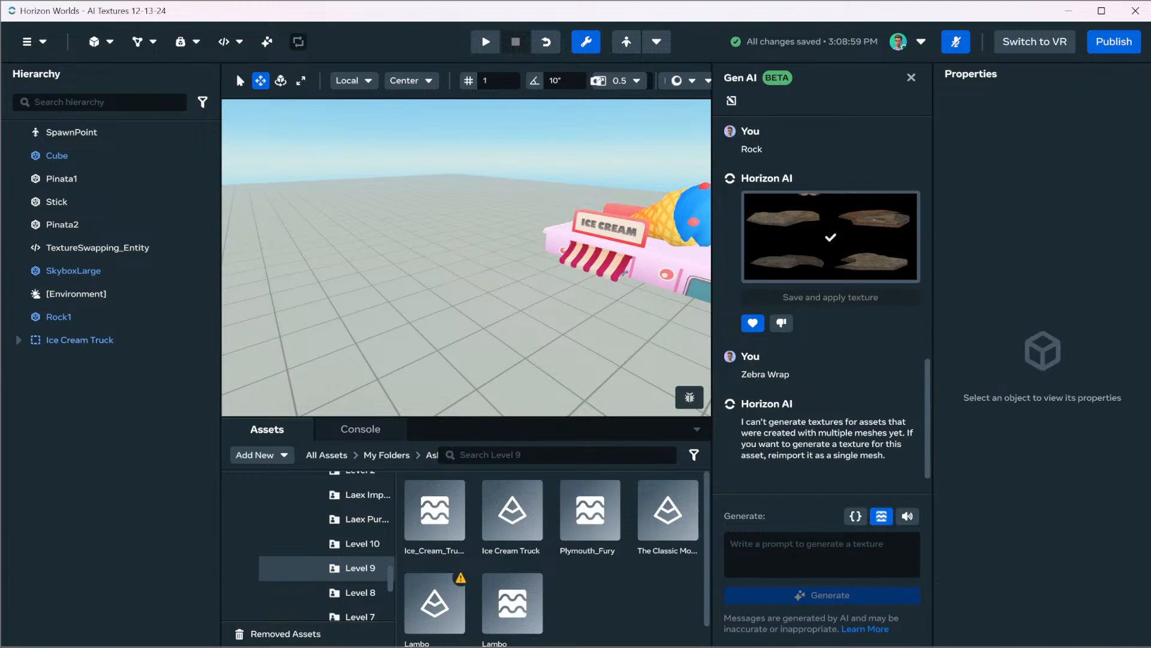
right_click_drag(444, 264, 564, 234)
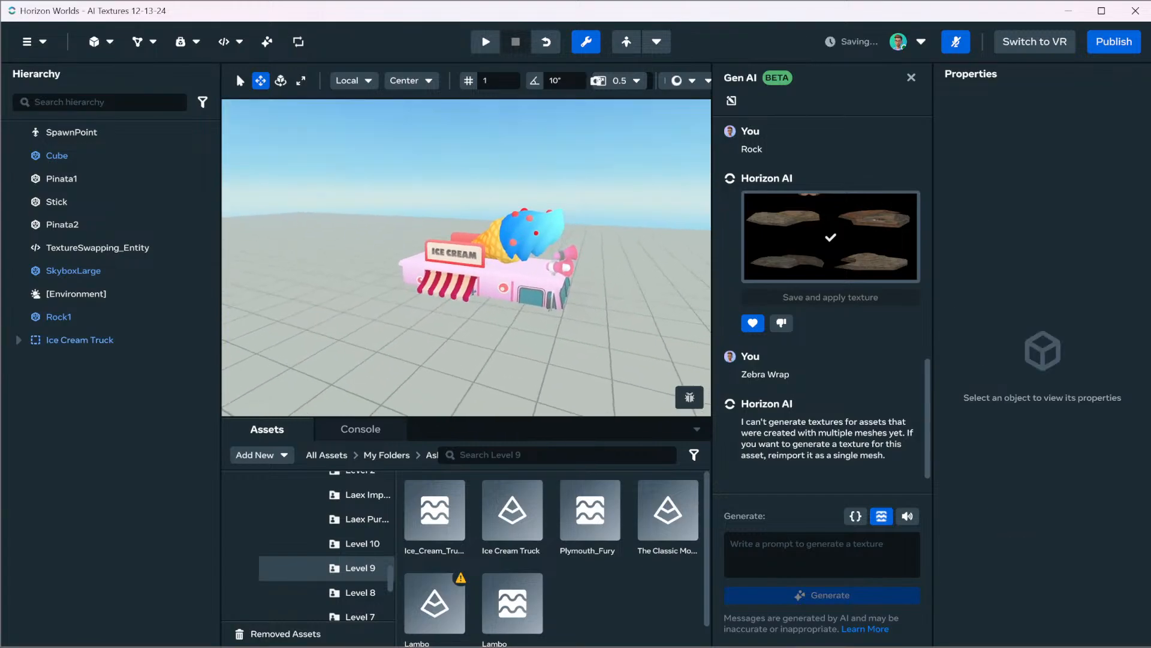
left_click(80, 340)
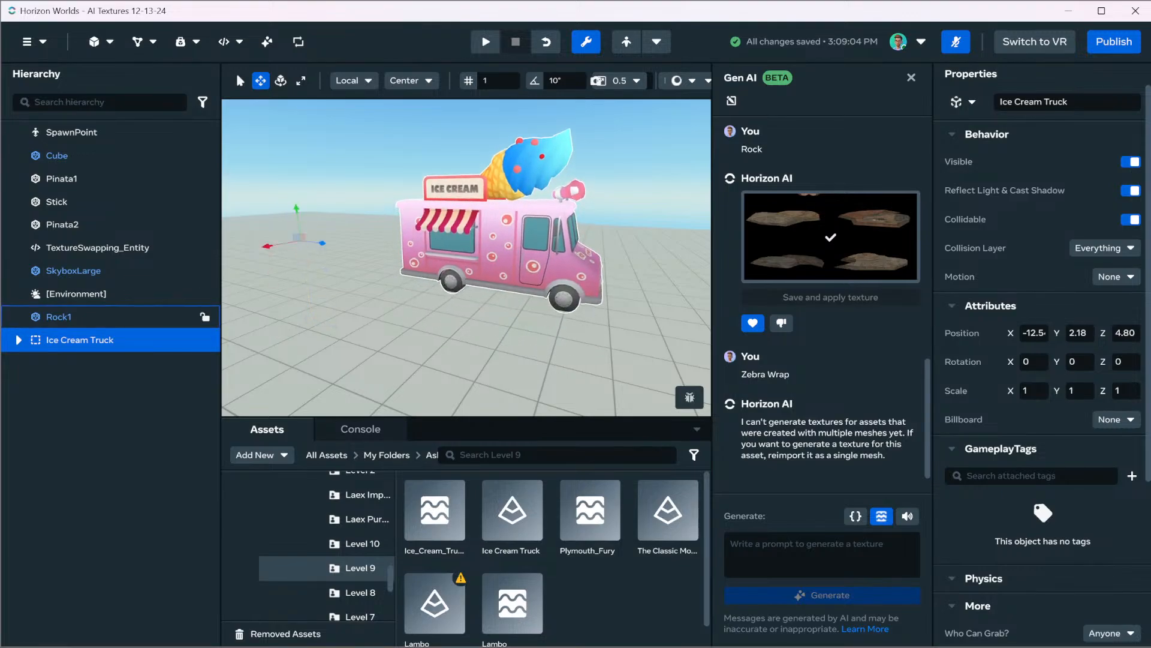
Expand the Ice Cream Truck group and examine its Car_Ice.001 and Car_Ice meshes up close
left_click(18, 340)
left_click(82, 362)
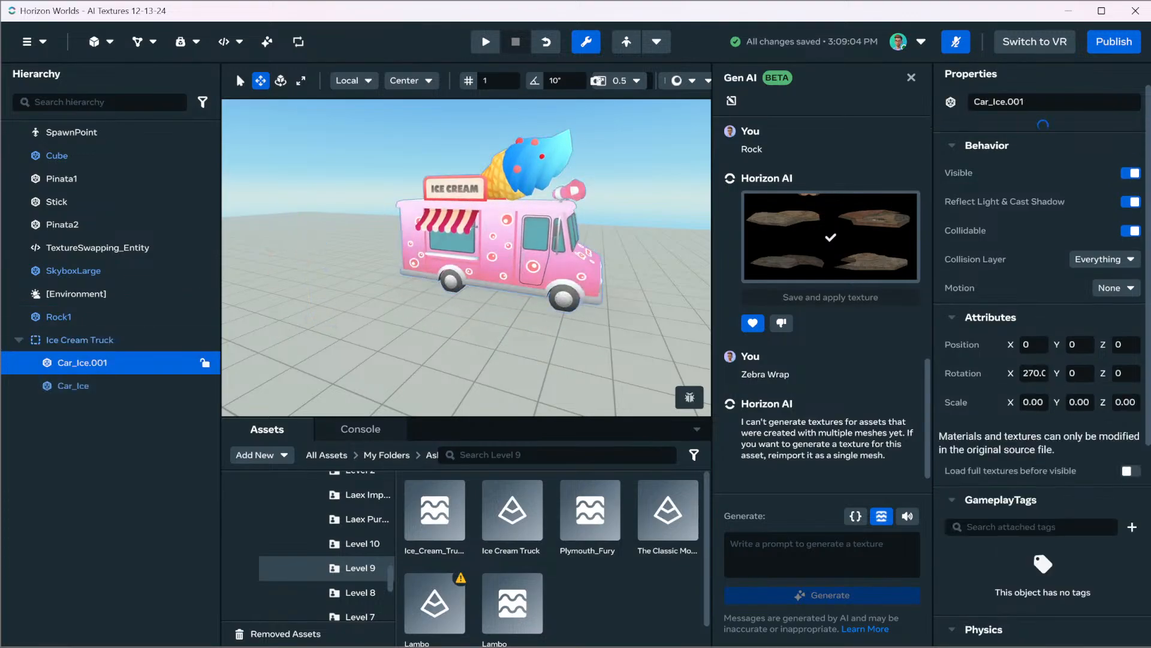
left_click(73, 385)
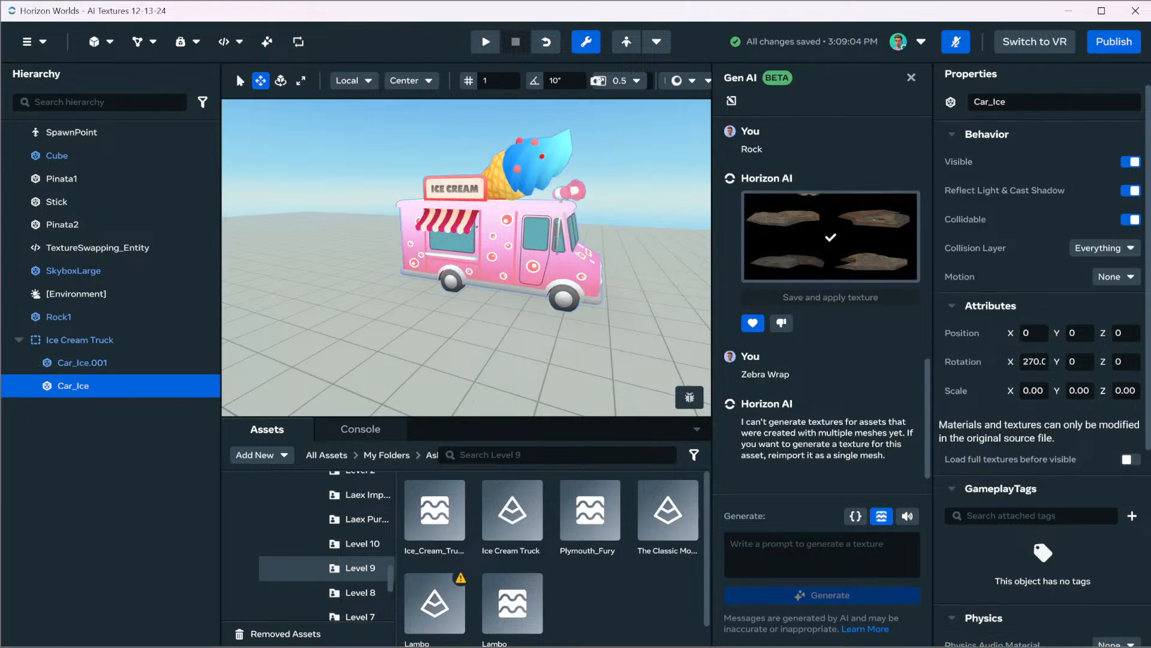
key("w")
key("d")
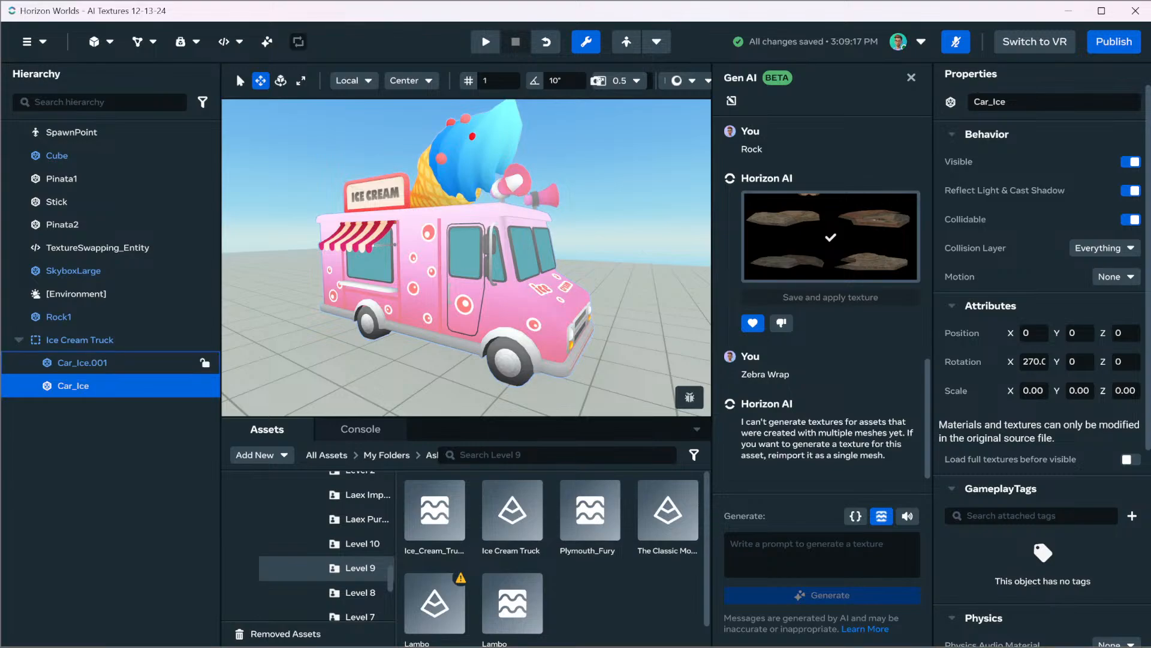
Toggle the visibility of Car_Ice.001 off and on to identify which parts of the truck it contains
left_click(83, 363)
left_click(1130, 162)
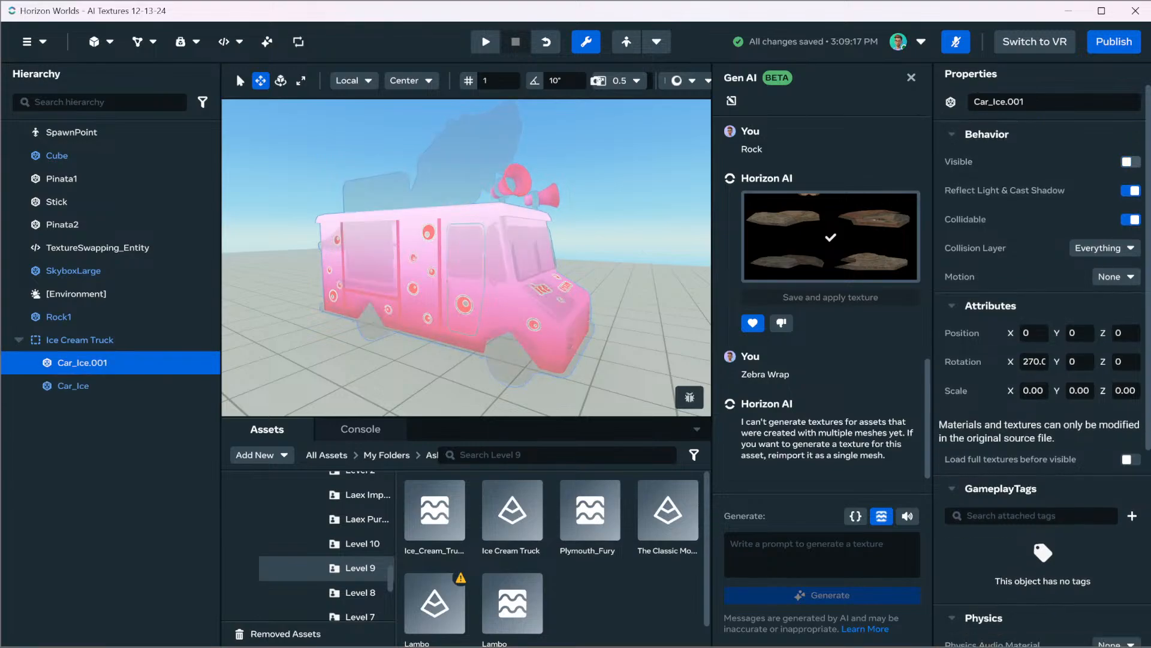
left_click(1131, 161)
left_click(1131, 162)
left_click(1131, 162)
Try to generate a "Zebra Wrap" Gen AI texture for the Car_Ice mesh of the Ice Cream Truck
left_click(73, 386)
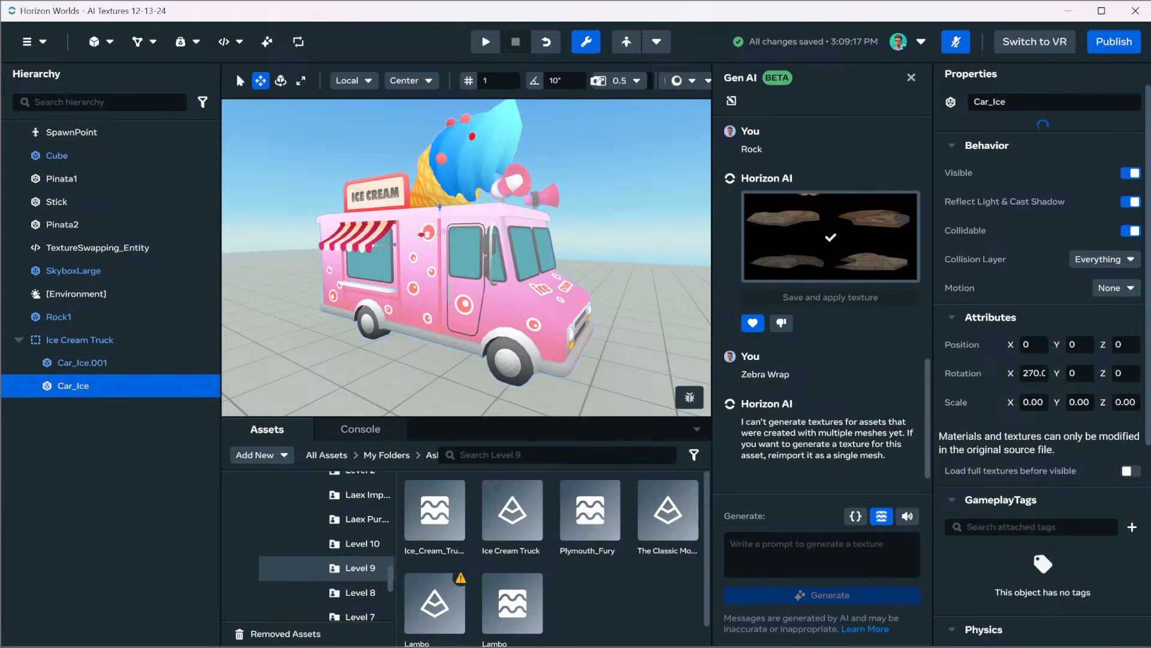
left_click(821, 554)
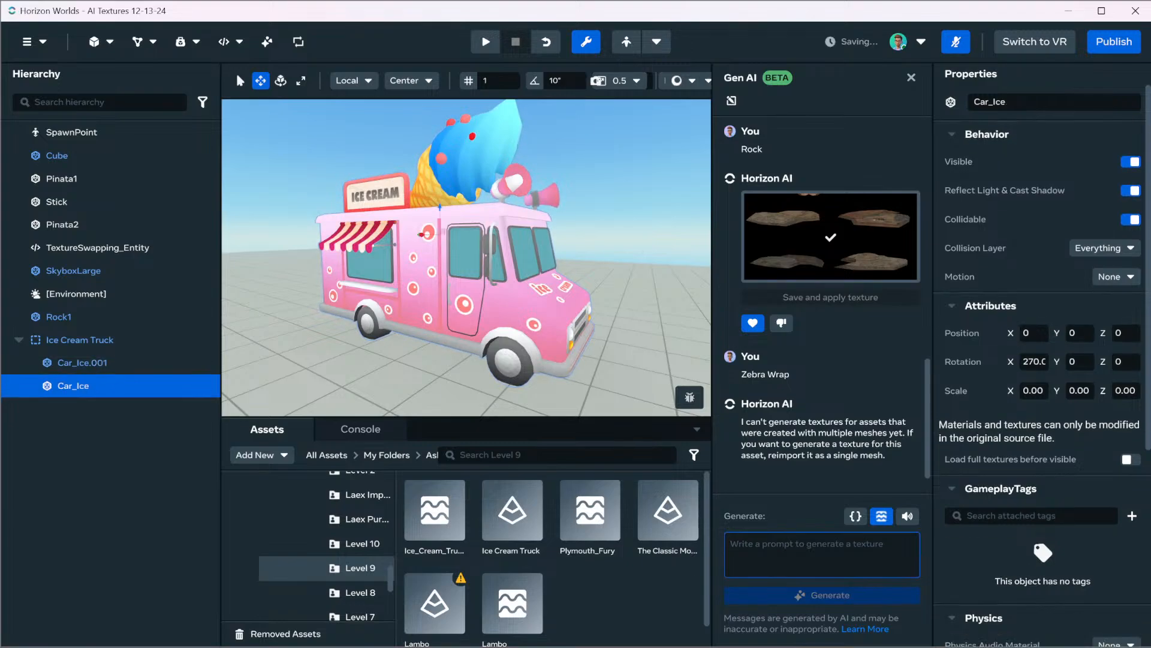
type("Zebra")
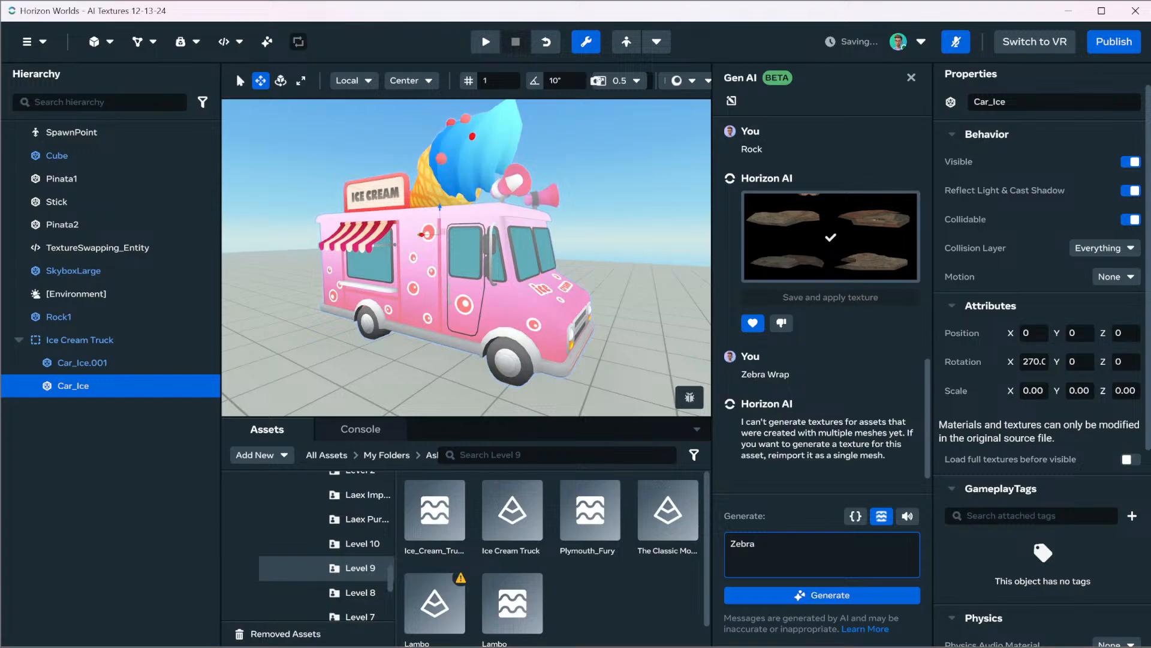
type(" Wrap")
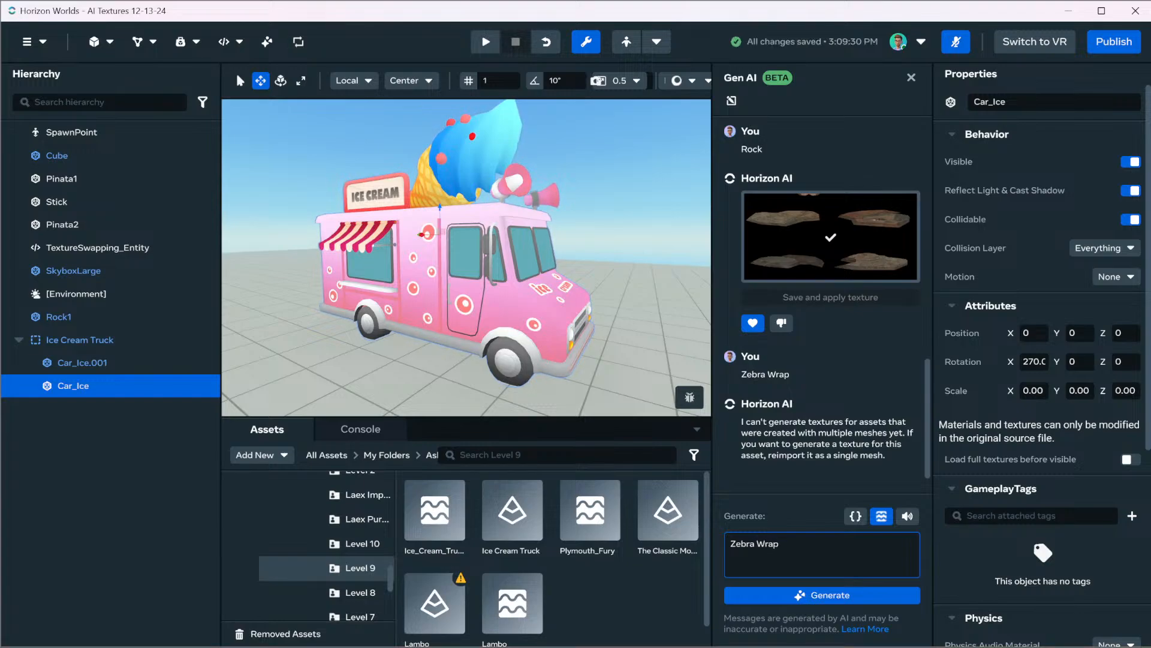
key("Return")
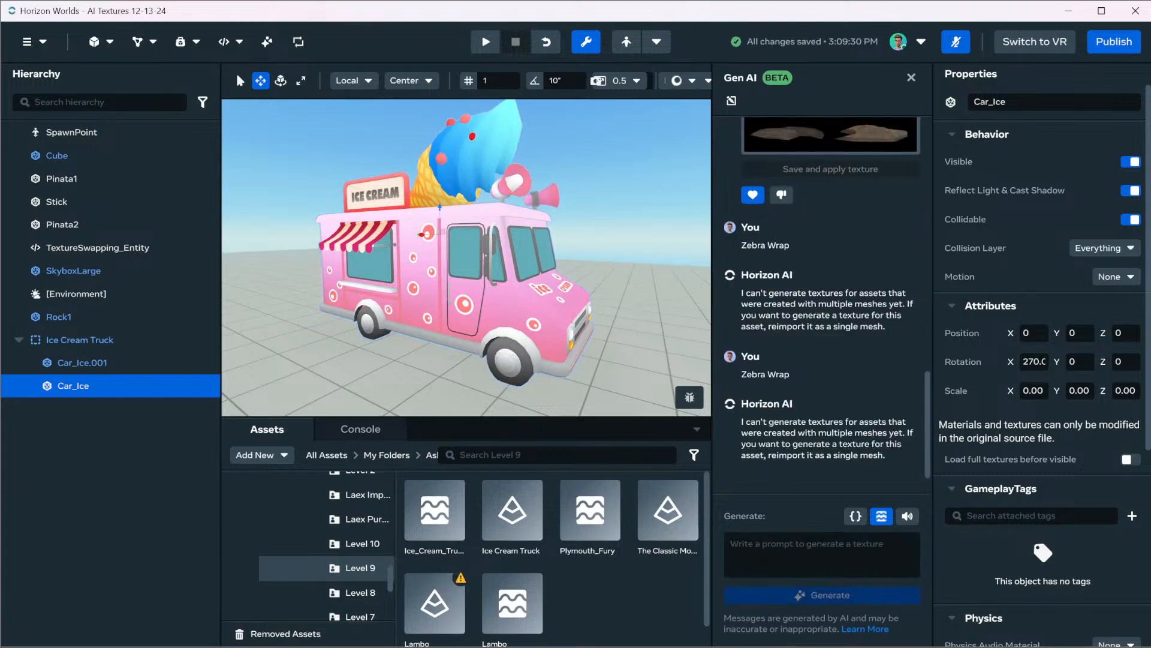
Delete the whole Ice Cream Truck group from the scene
left_click(131, 340)
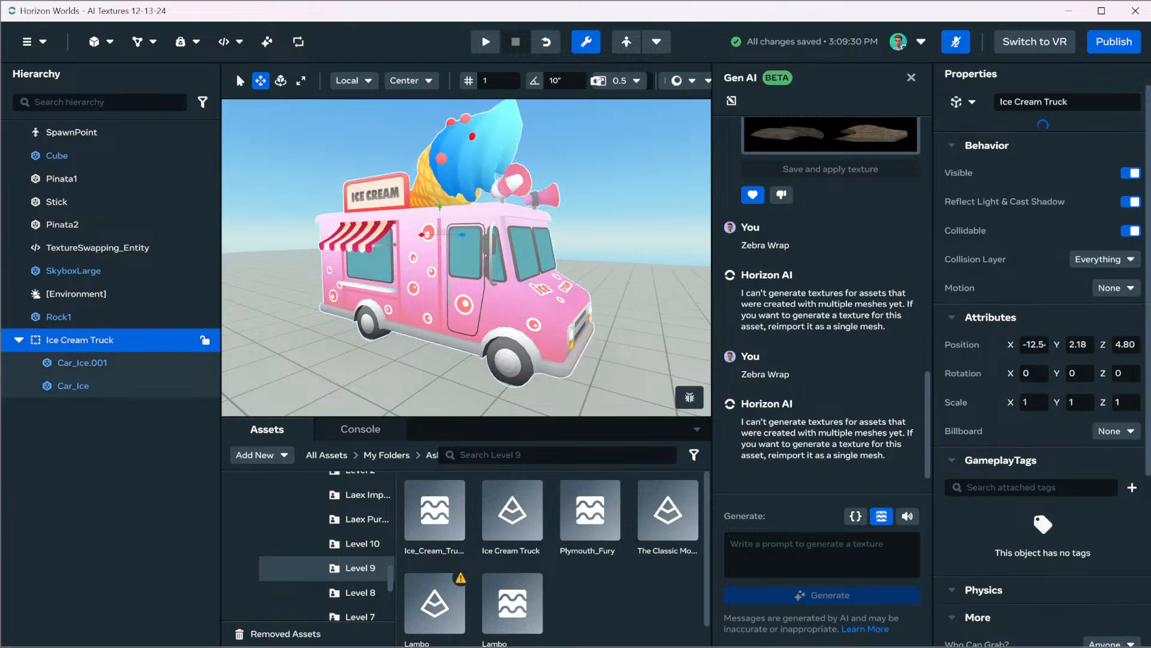
right_click(131, 342)
left_click(179, 432)
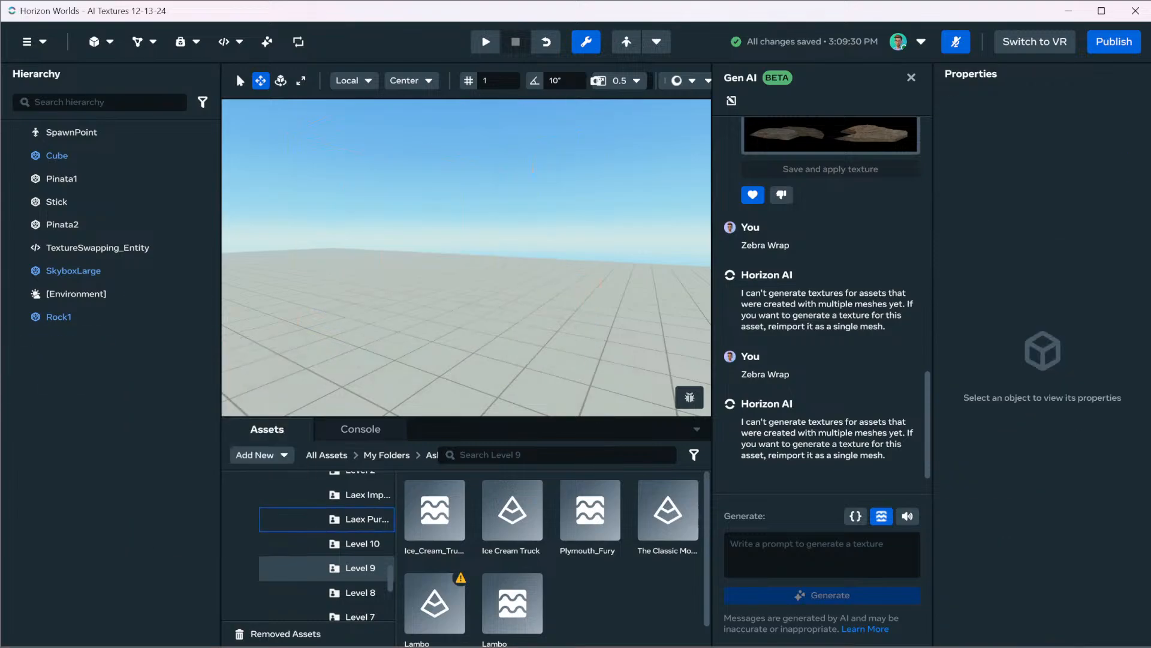
Check the Level 7 folder for another vehicle, and place the Model S 1 Piece Model from Level 6 in the scene
scroll(360, 547, "down", 2)
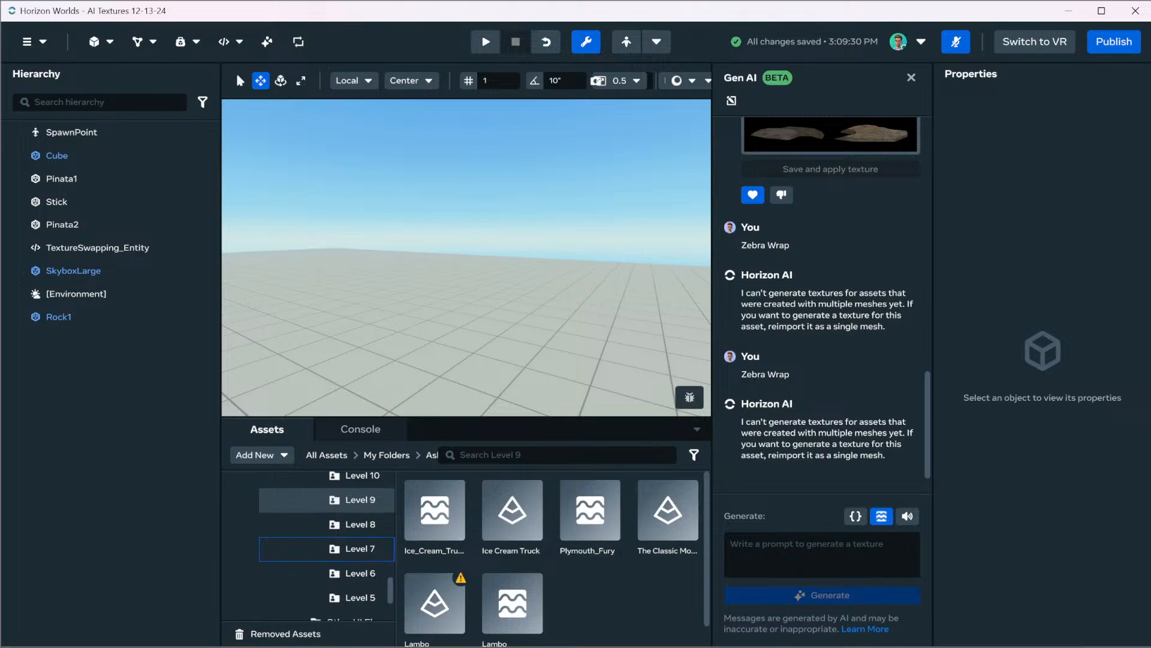
left_click(360, 548)
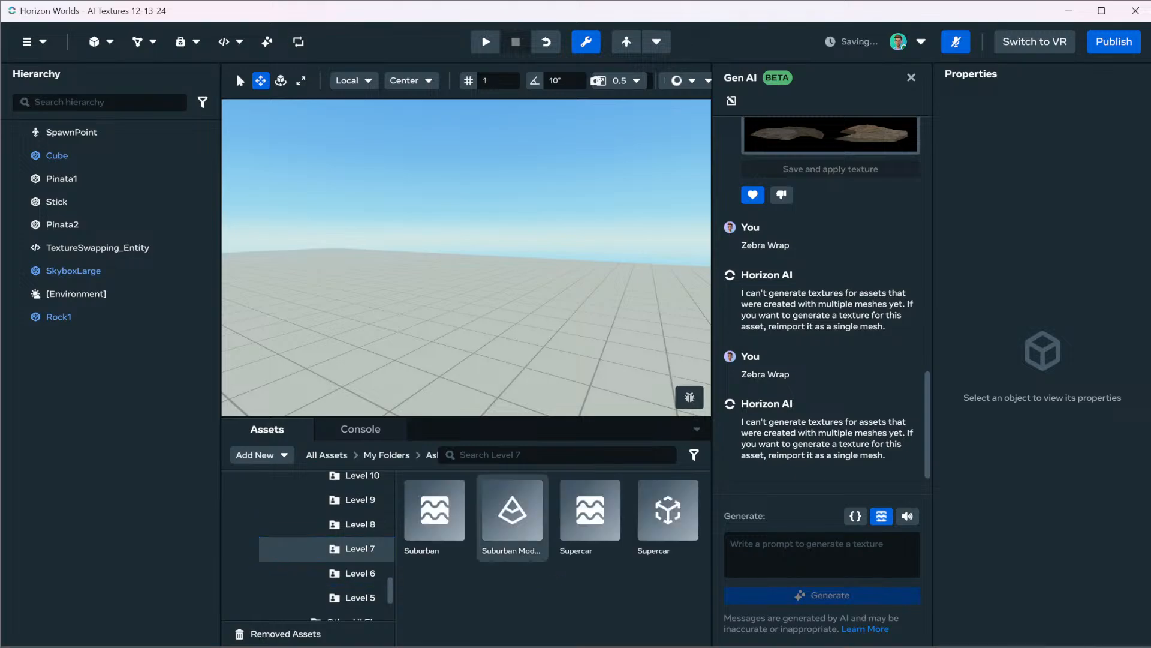
left_click(360, 573)
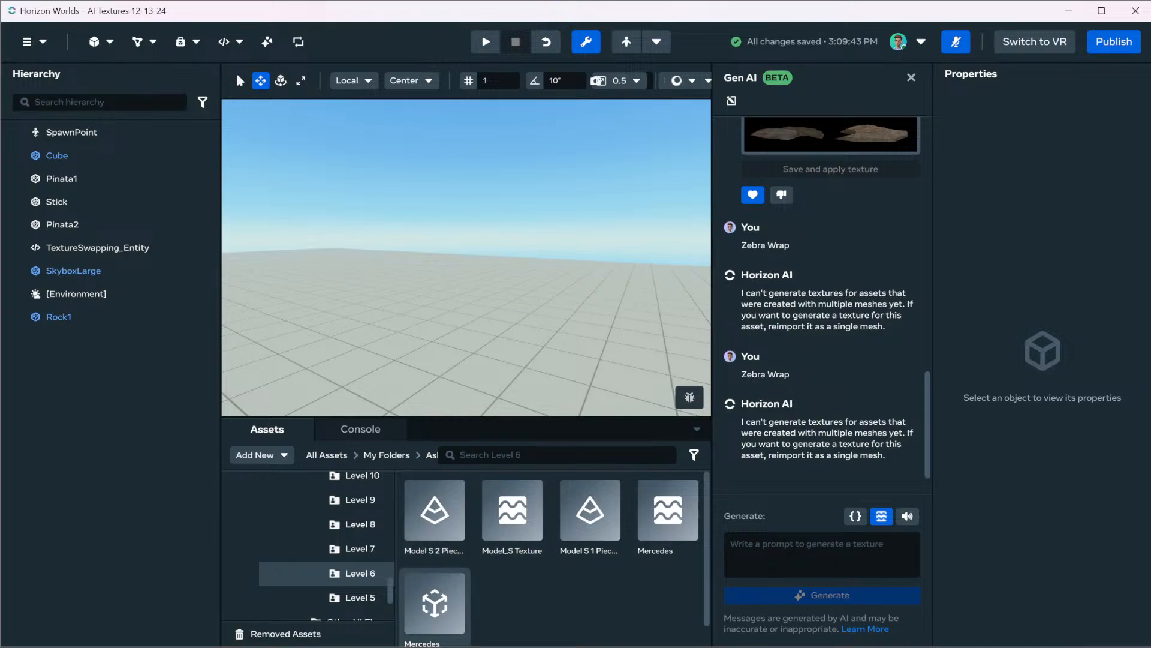
left_click_drag(590, 510, 443, 350)
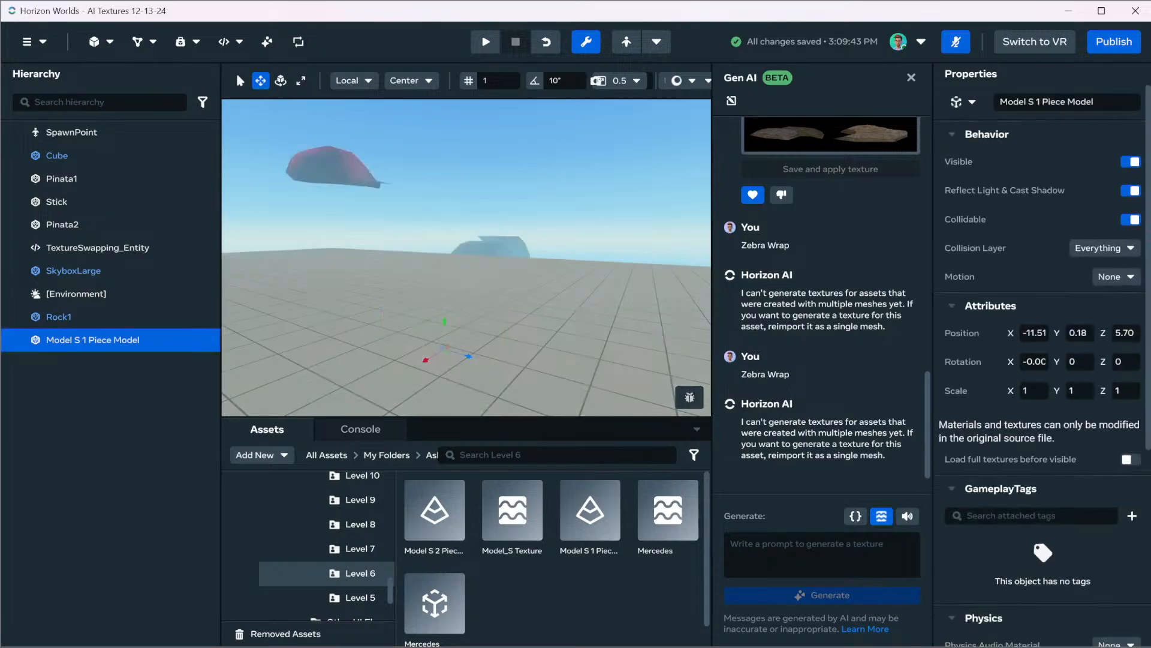
Scale the Model S 1 Piece Model down to 0.01 on the X, Y and Z axes
left_click(1033, 391)
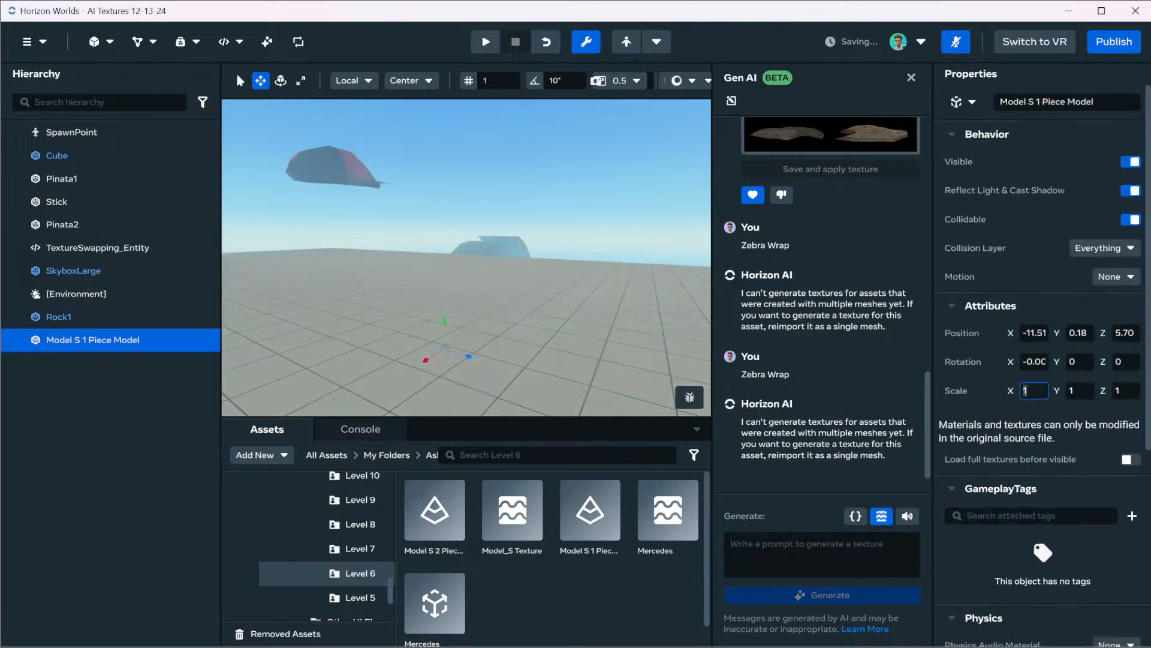
type(".01")
key("Tab")
type(".01")
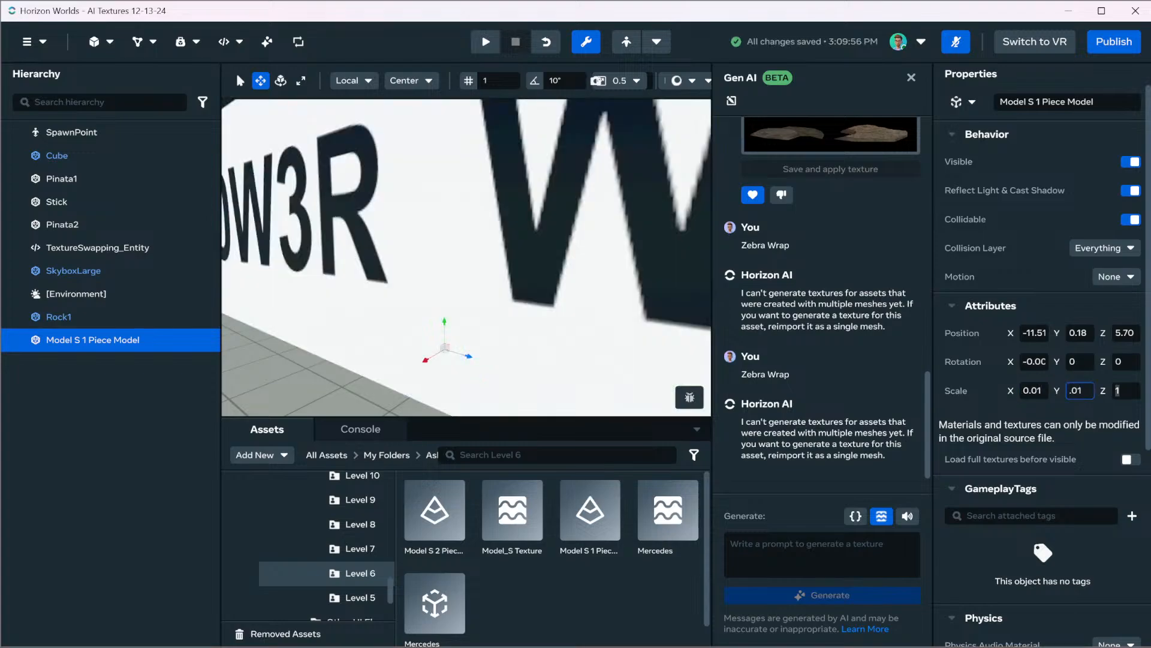
key("Tab")
type(".01")
key("Tab")
Raise the Model S 1 Piece Model to about Y 0.38 so its wheels rest above the ground
key("f")
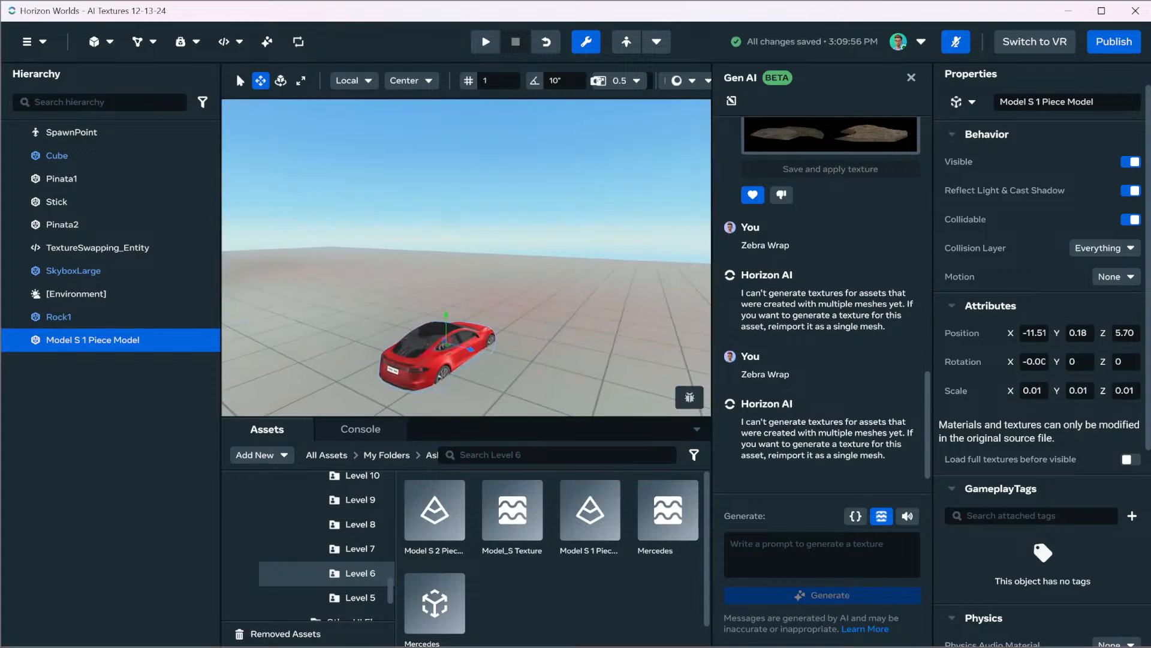
key("w")
right_click_drag(515, 257, 525, 271)
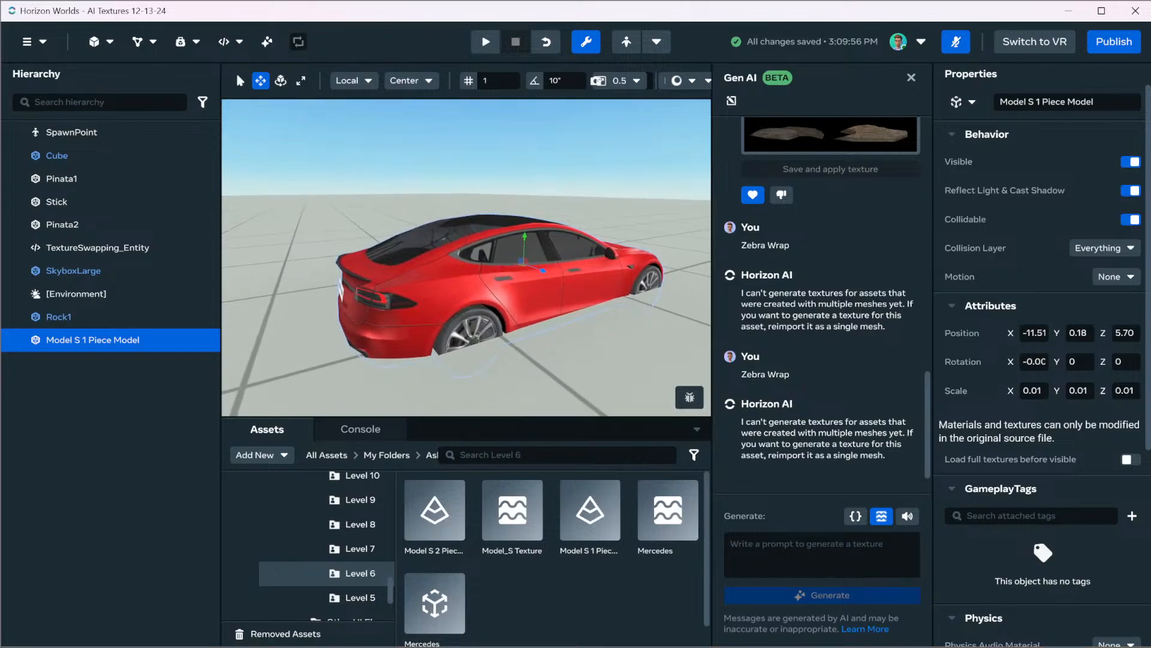
left_click_drag(526, 236, 527, 205)
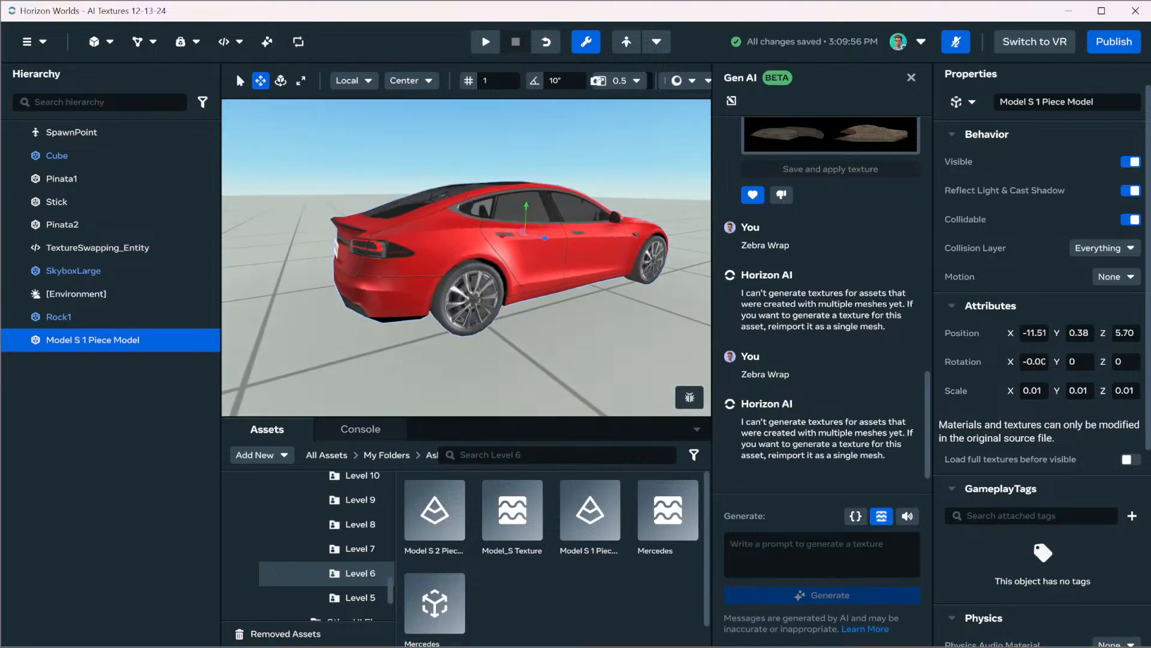
Generate a Gen AI texture for the Model S 1 Piece Model with the prompt "Zebra Car Wrap"
double_click(92, 340)
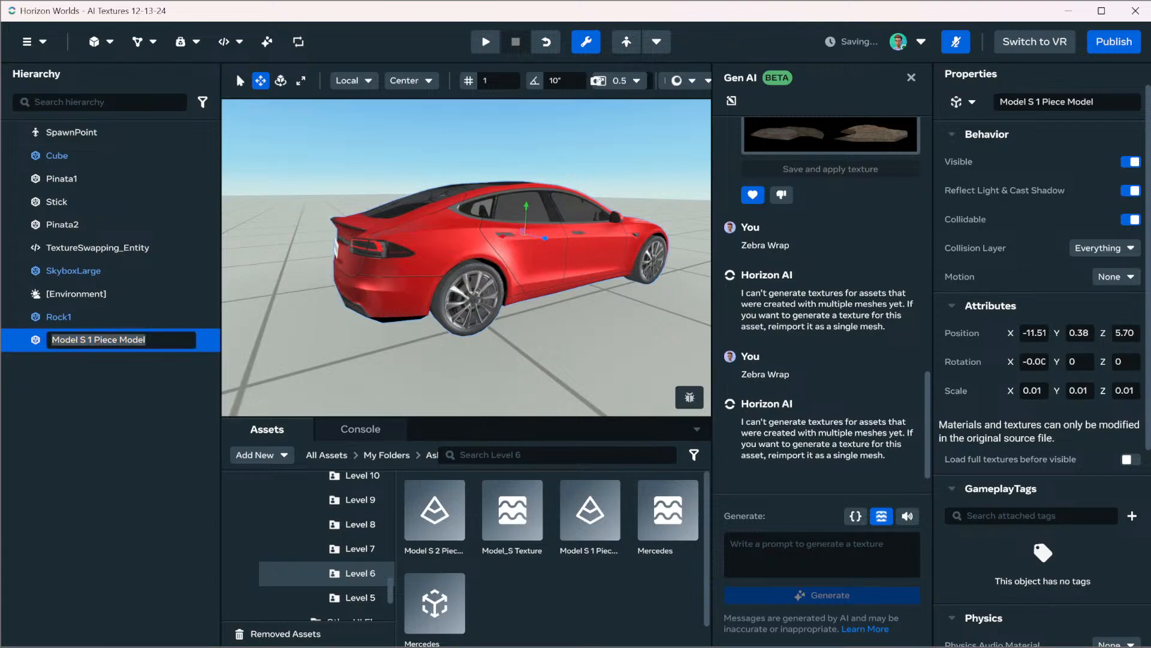
left_click(822, 554)
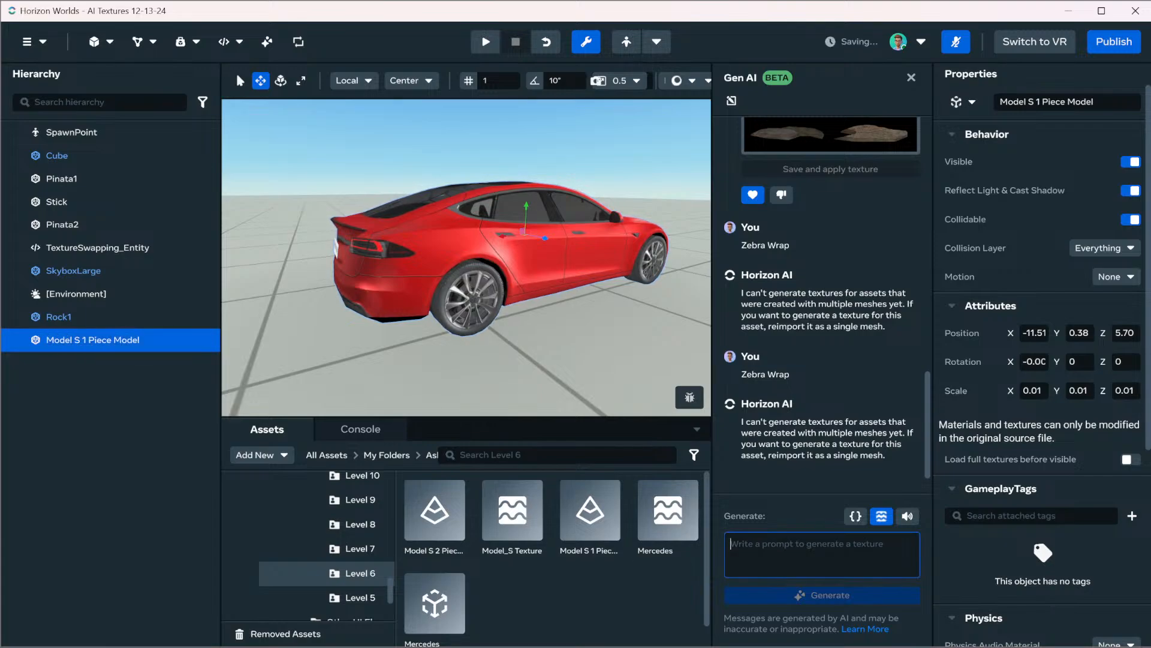
type("Zebr")
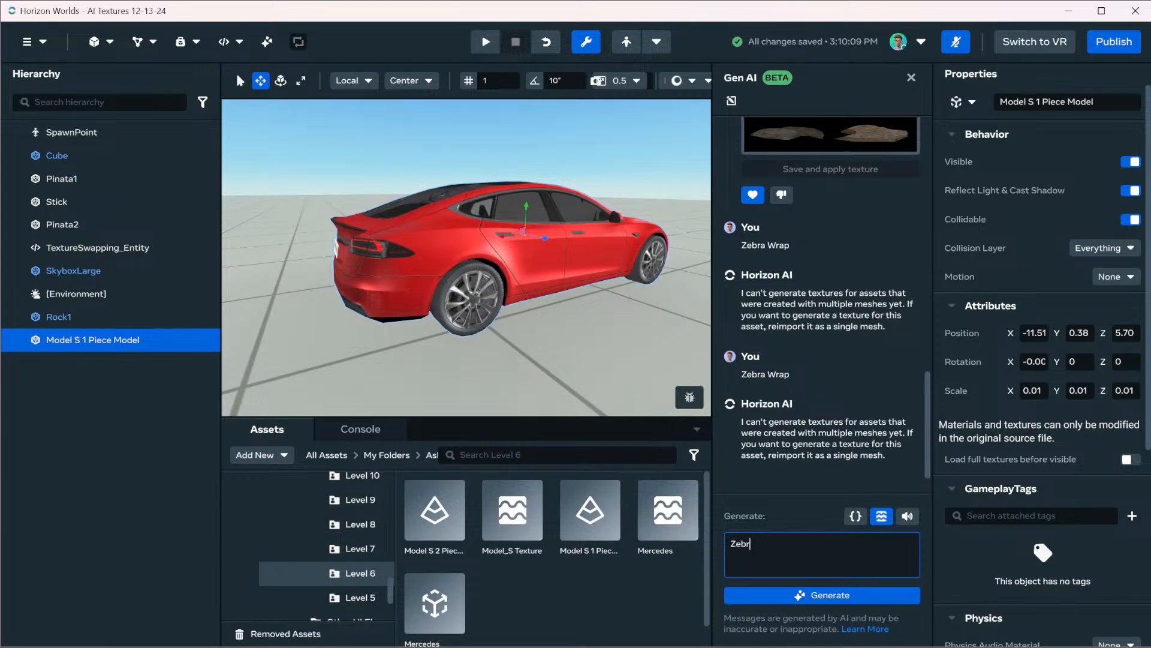
type("a Car Wrap")
key("Return")
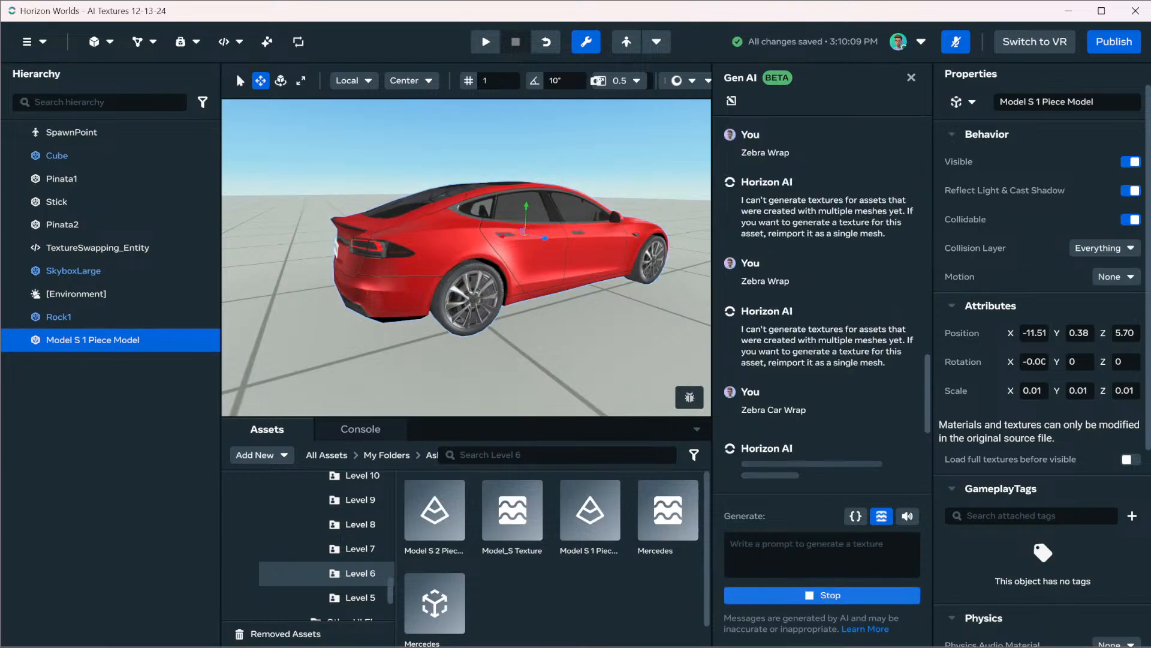
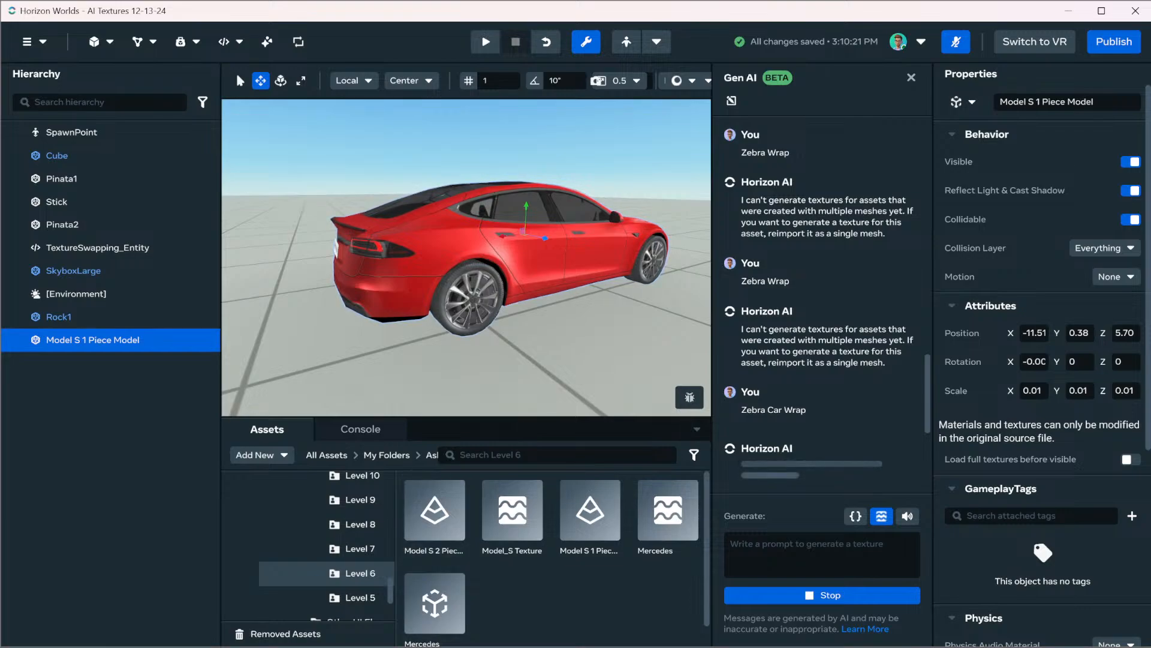
Find the SSC Tuatara Model in the Level 10 asset folder and place it in the scene
scroll(294, 550, "down", 2)
scroll(294, 550, "up", 2)
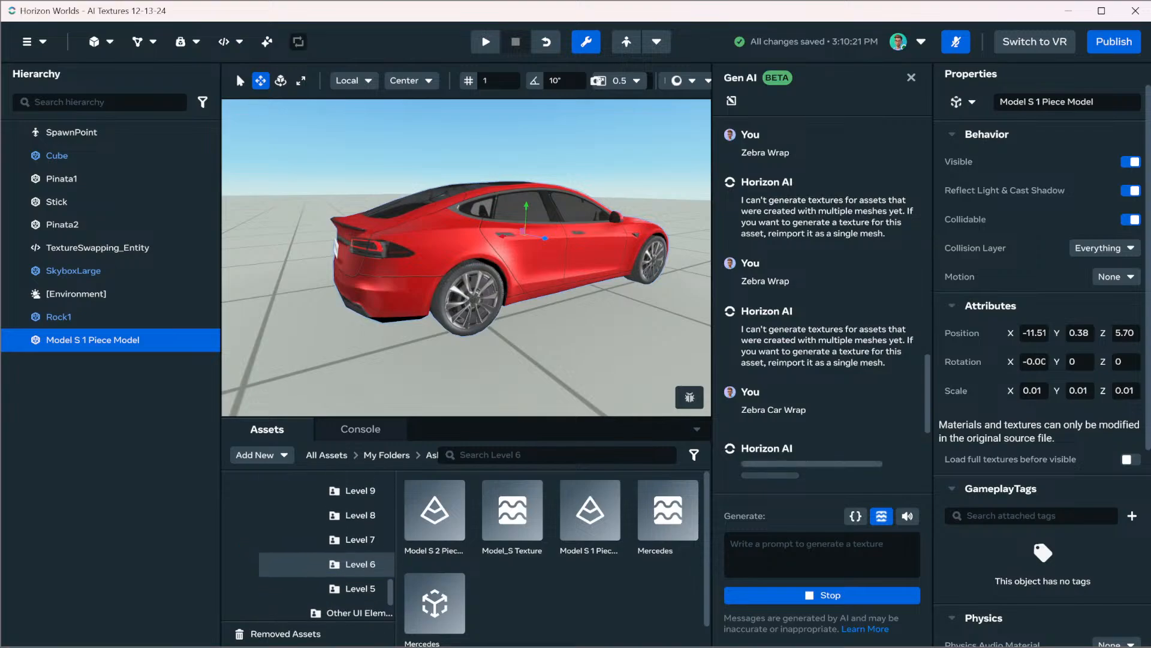
scroll(327, 549, "up", 3)
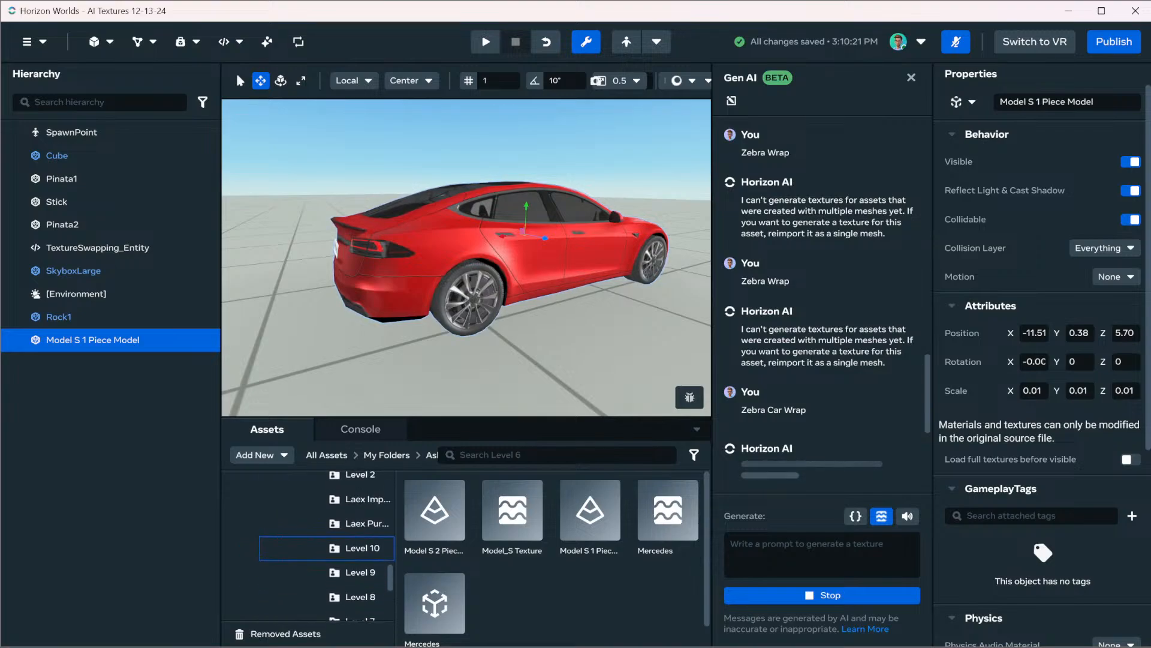
left_click(357, 547)
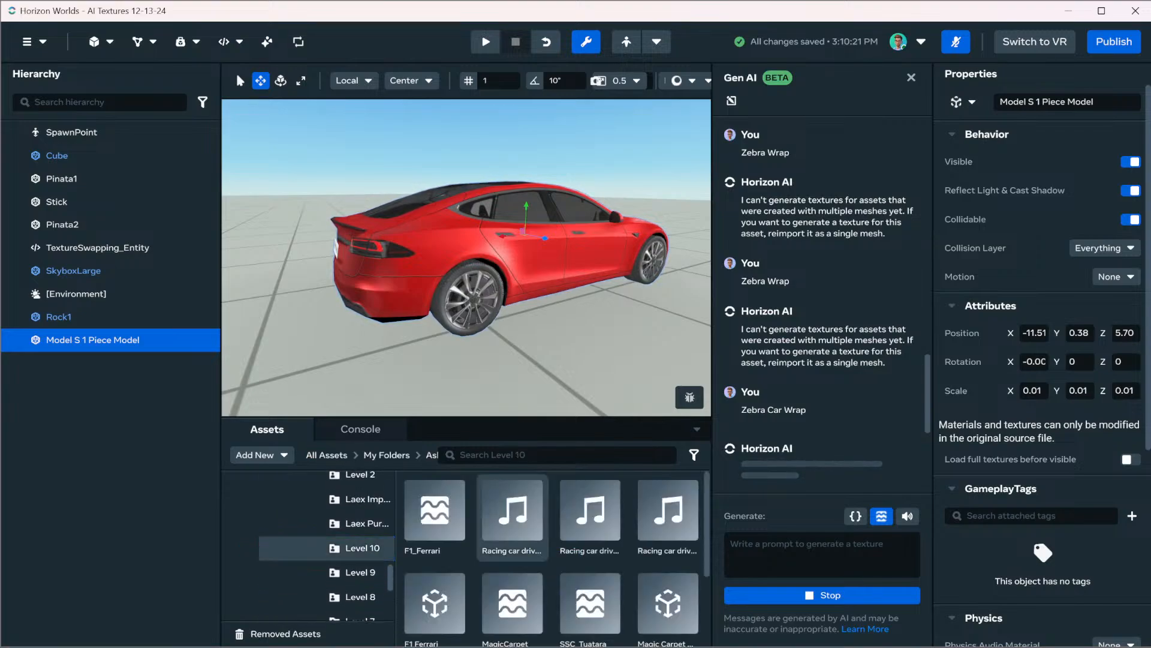
scroll(513, 522, "down", 1)
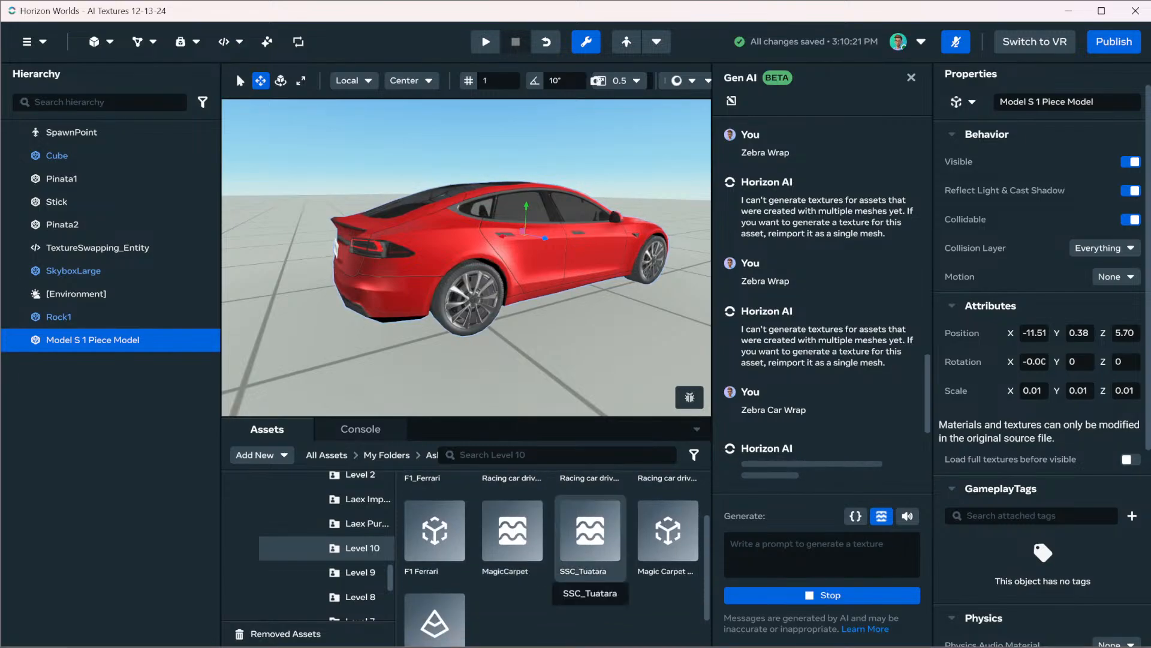
scroll(467, 258, "down", 3)
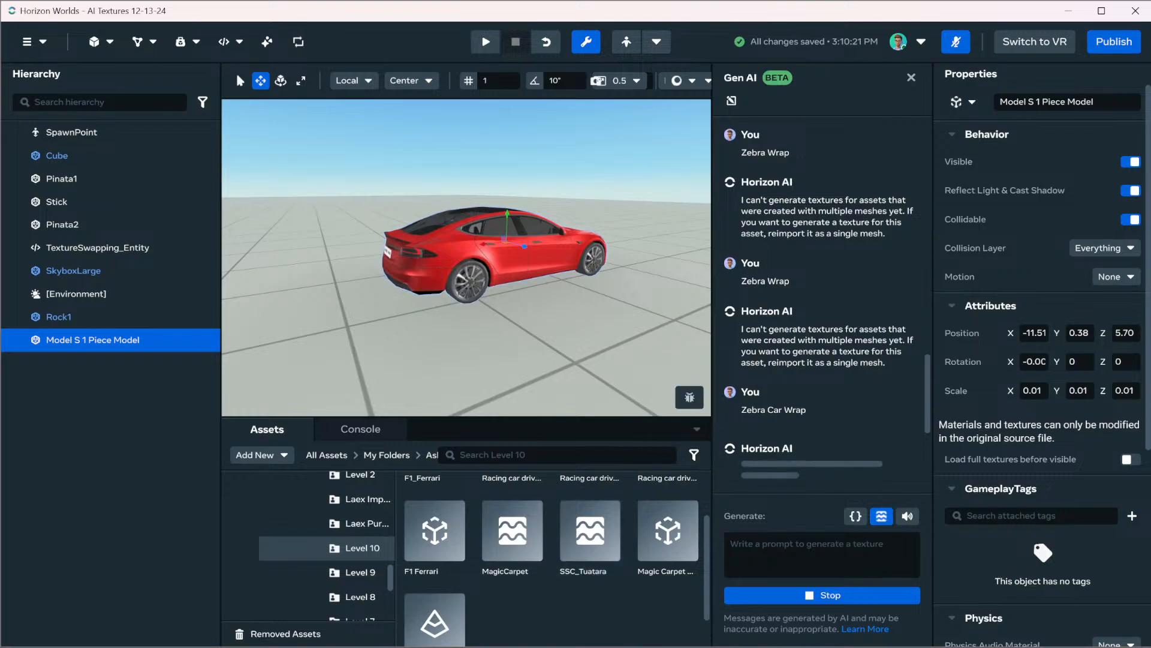
scroll(512, 537, "down", 1)
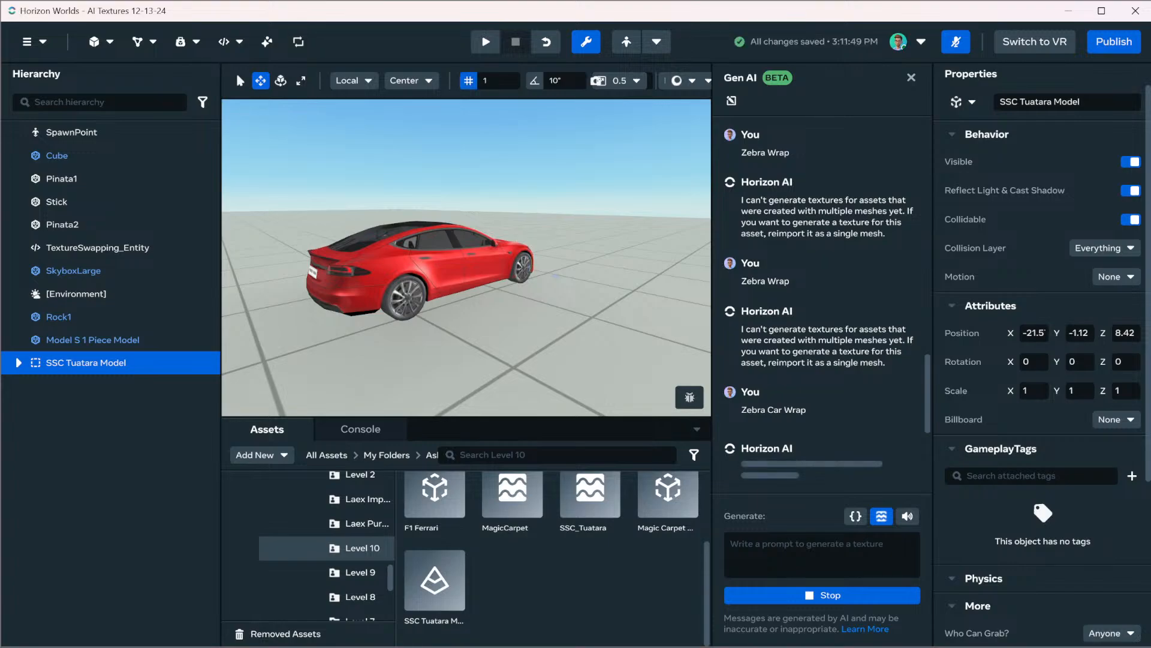
Move the SSC Tuatara Model above the ground near the Model S, at Y 0.64
key("ctrl+z")
left_click_drag(531, 345, 534, 218)
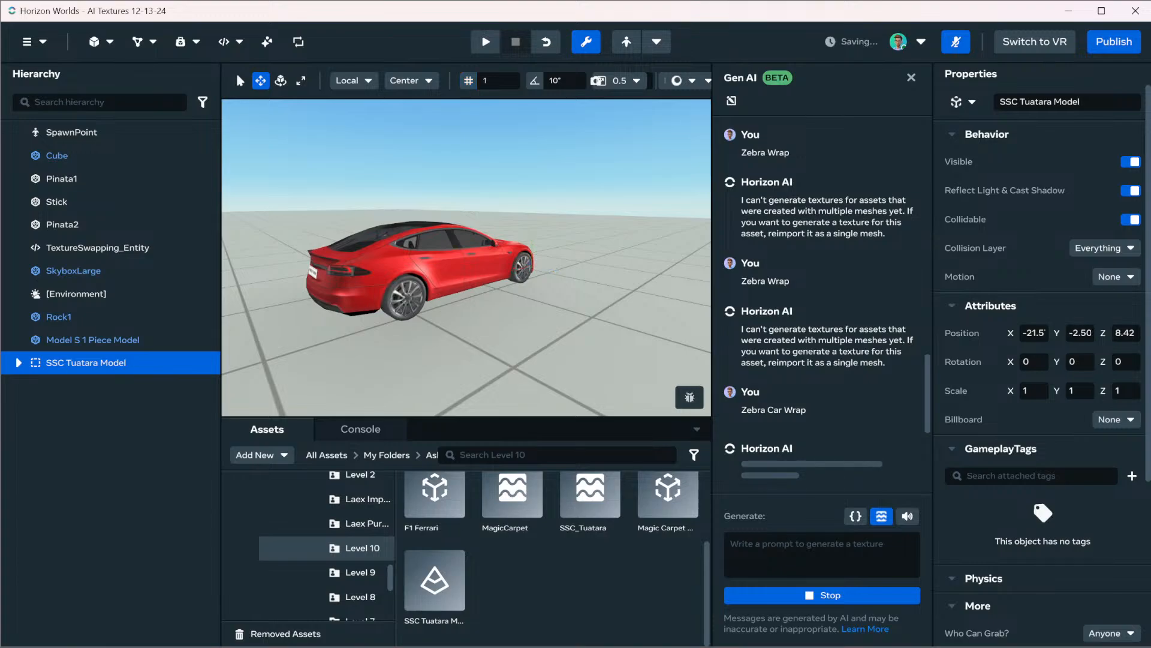
key("f")
key("w")
right_click_drag(466, 258, 552, 258)
scroll(467, 258, "up", 6)
key("e")
key("a")
left_click_drag(459, 320, 365, 628)
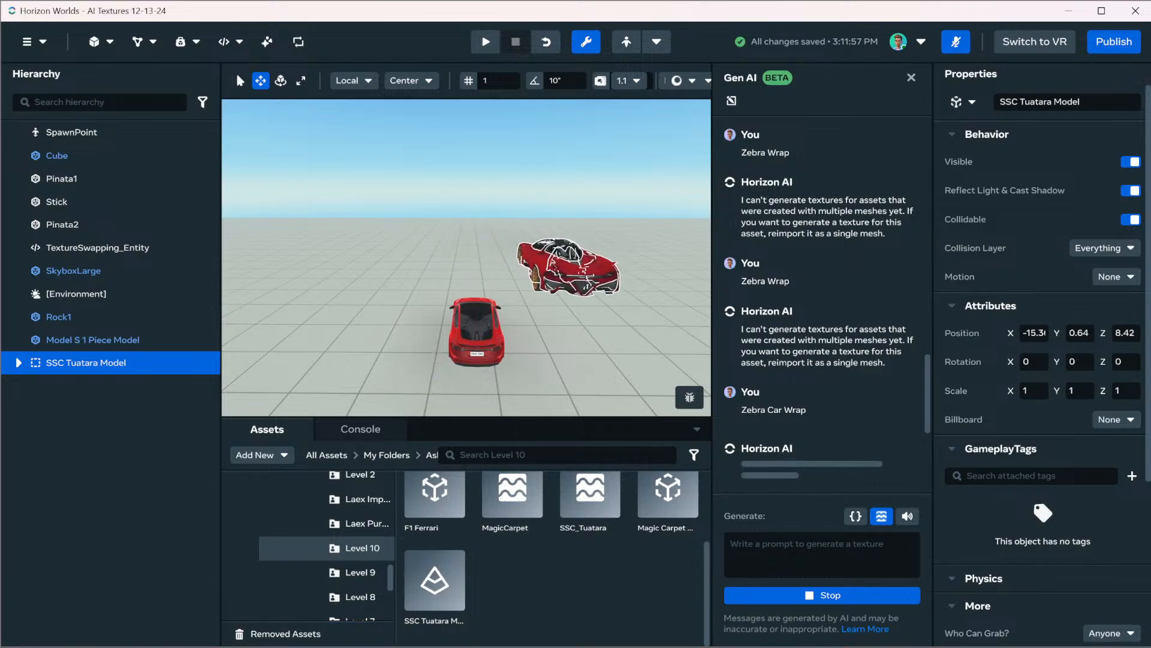
Examine the SSC Tuatara Model up close from the side and deselect it
key("a")
right_click_drag(480, 264, 721, 289)
key("w")
key("w")
key("a")
key("s")
key("a")
key("s")
key("a")
left_click(114, 432)
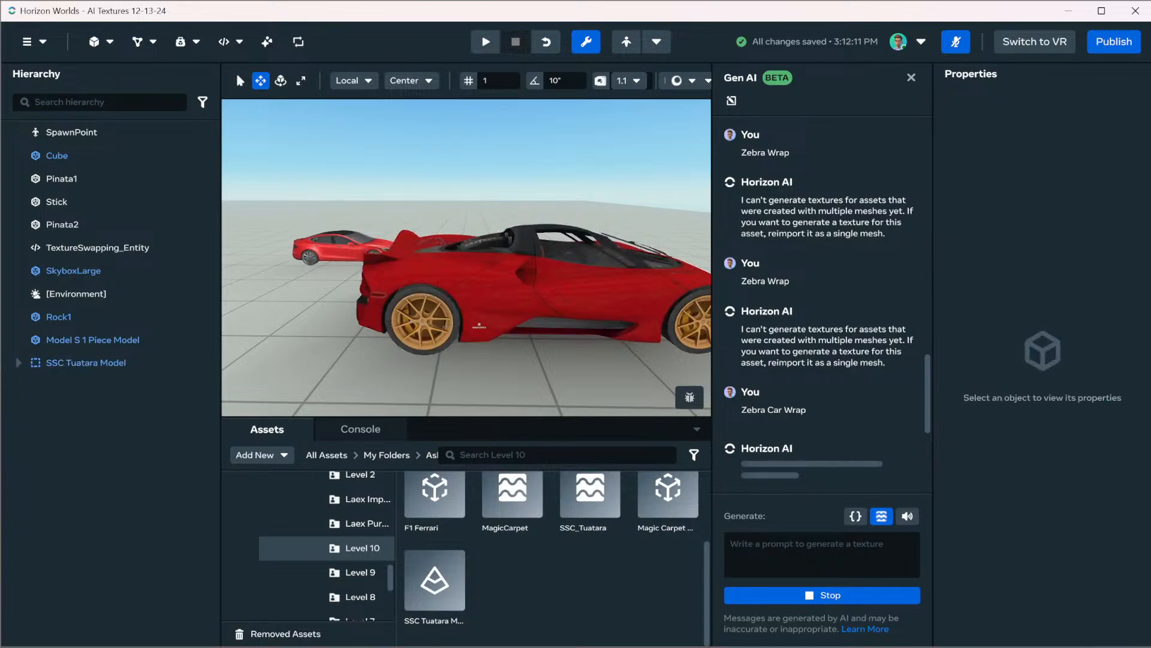
Expand the SSC Tuatara Model's parts, select Glass, and examine the car's separate meshes from all around
left_click(19, 362)
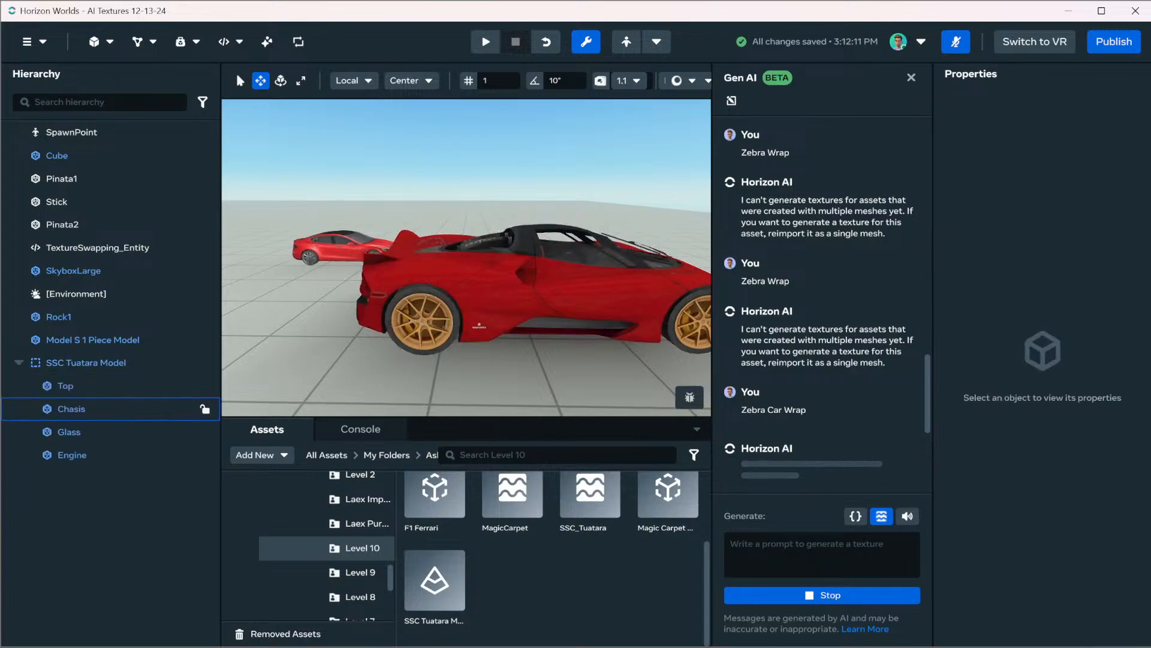
left_click(69, 432)
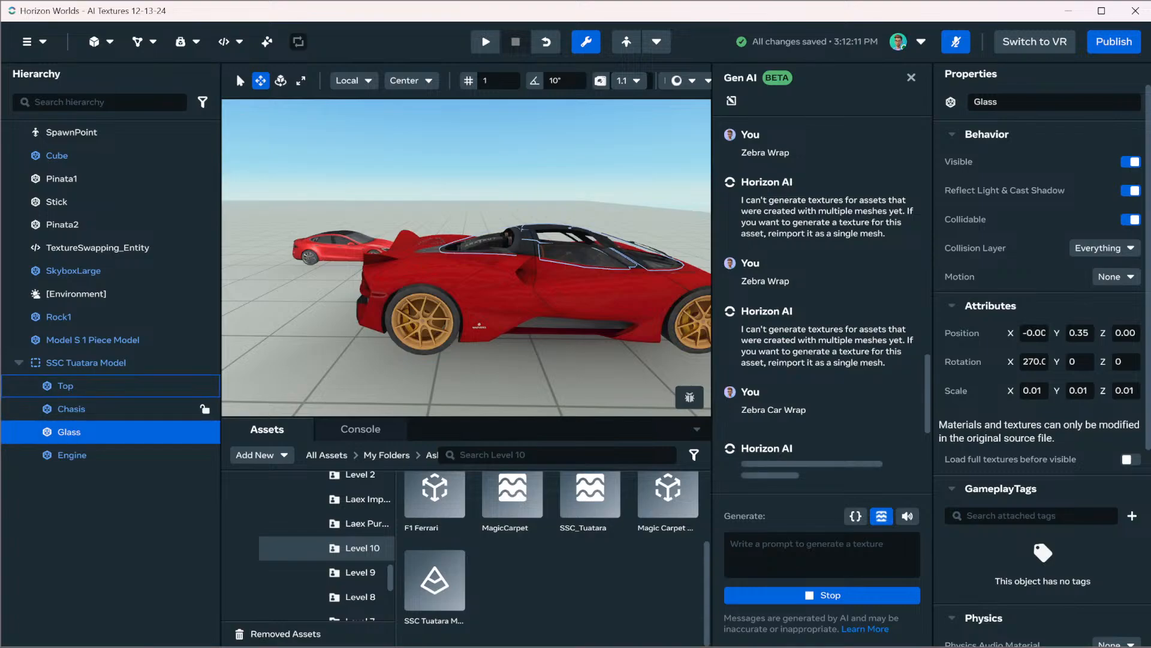
key("a")
right_click_drag(444, 240, 747, 240)
key("w")
key("w")
key("a")
key("s")
key("e")
key("d")
key("a")
key("w")
key("a")
key("d")
key("s")
key("a")
key("a")
key("w")
key("s")
key("a")
key("e")
key("a")
mouse_move(467, 258)
right_mouse_down()
mouse_move(566, 285)
mouse_move(590, 281)
mouse_move(618, 255)
mouse_move(581, 273)
mouse_move(573, 255)
mouse_move(516, 252)
mouse_move(525, 261)
mouse_move(479, 273)
right_mouse_up()
key("w")
key("a")
key("a")
key("s")
key("w")
key("Escape")
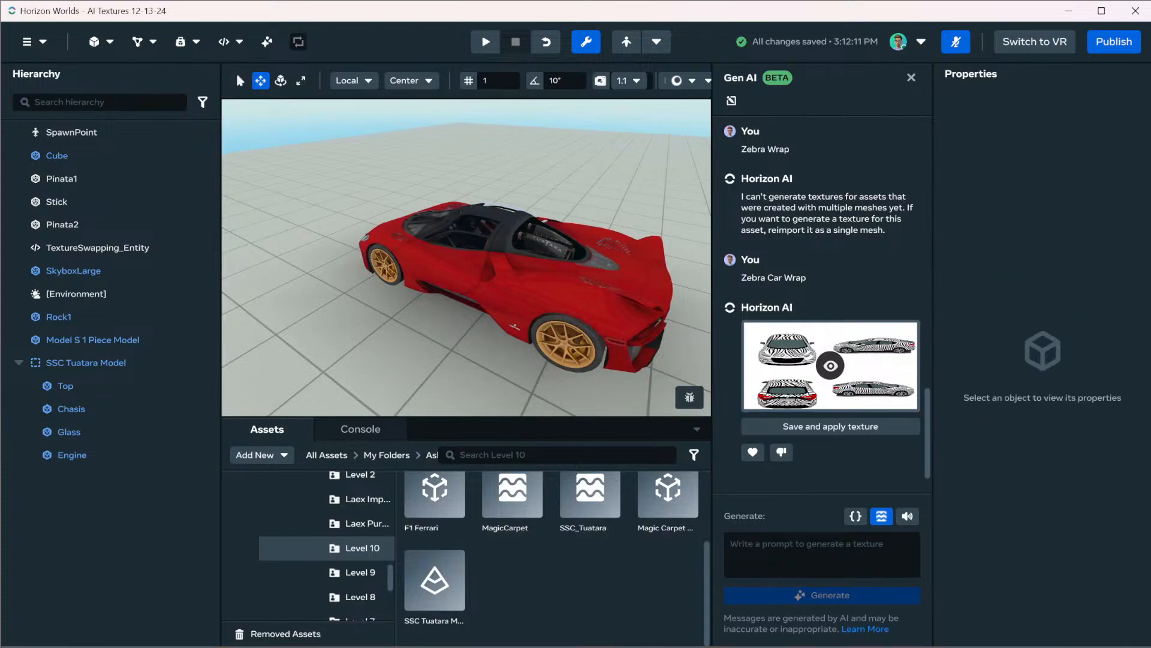
Select the Top and Chasis parts in turn, and switch the Chasis part's visibility off and on again
left_click(120, 386)
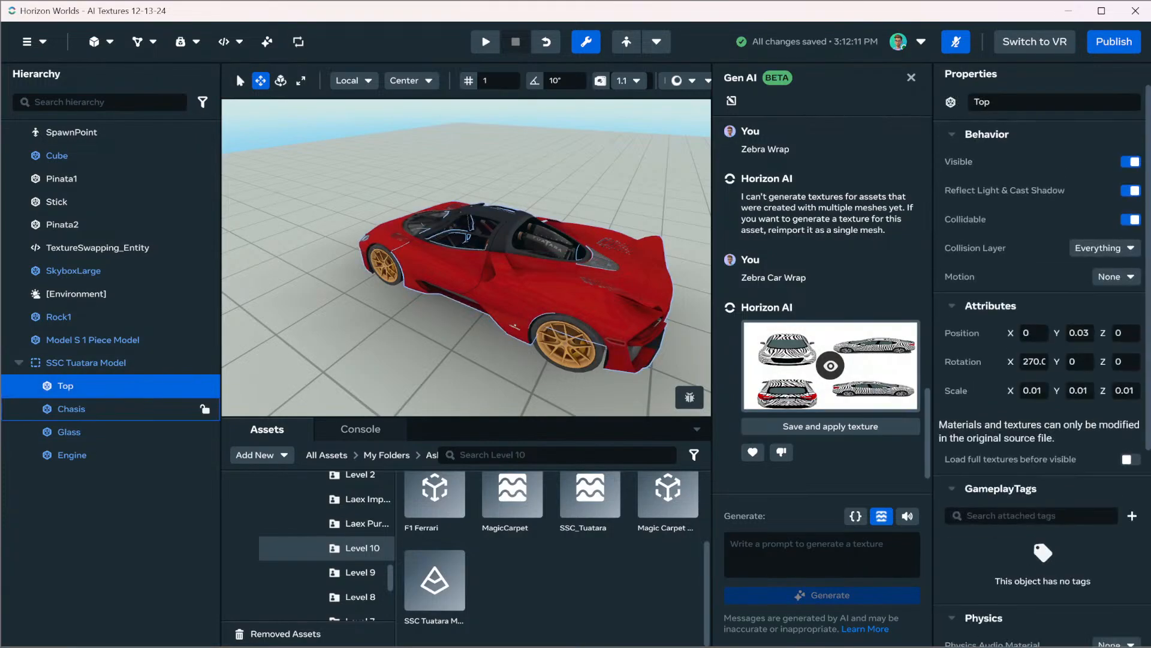
left_click(120, 409)
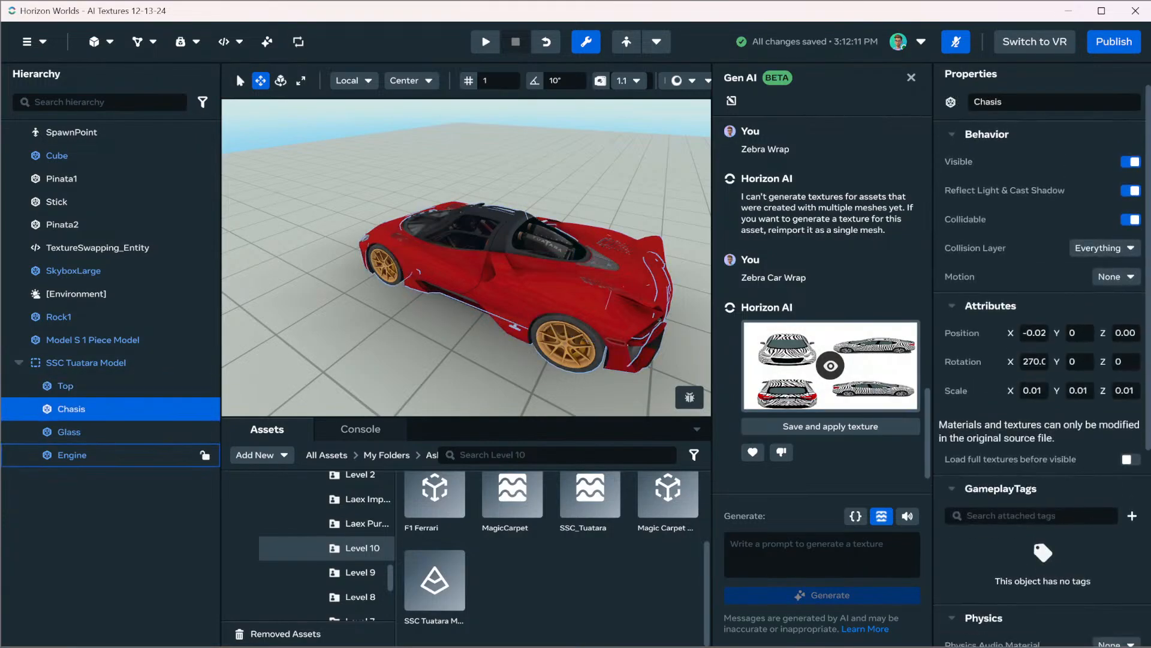
left_click(210, 454)
left_click(205, 410)
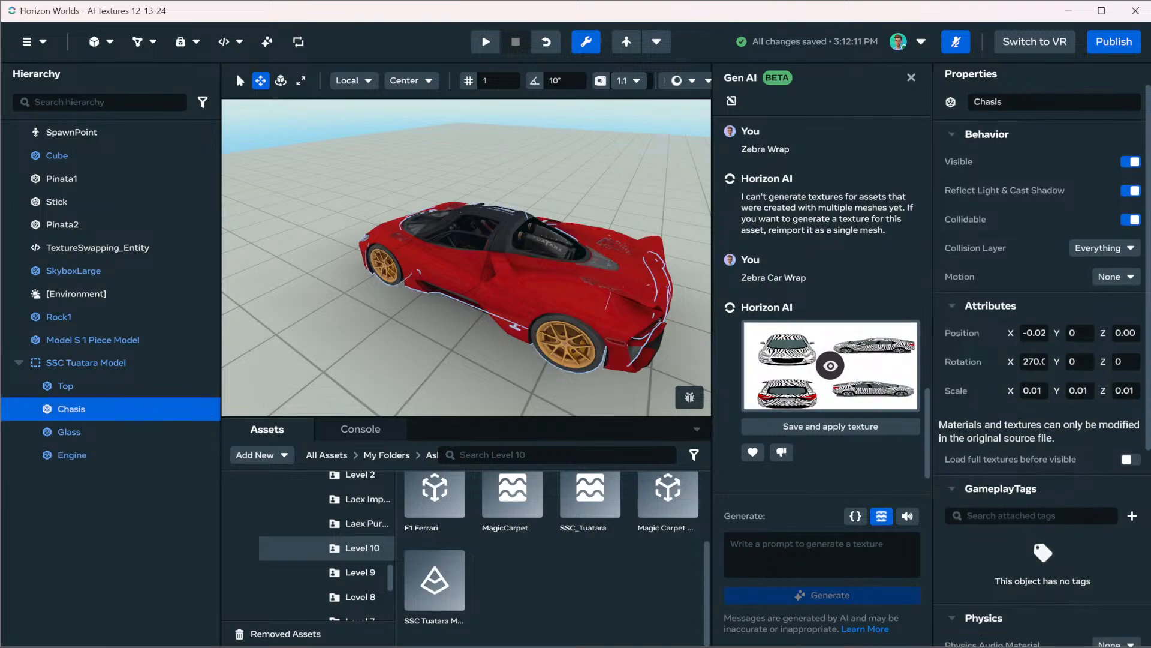
left_click(1131, 162)
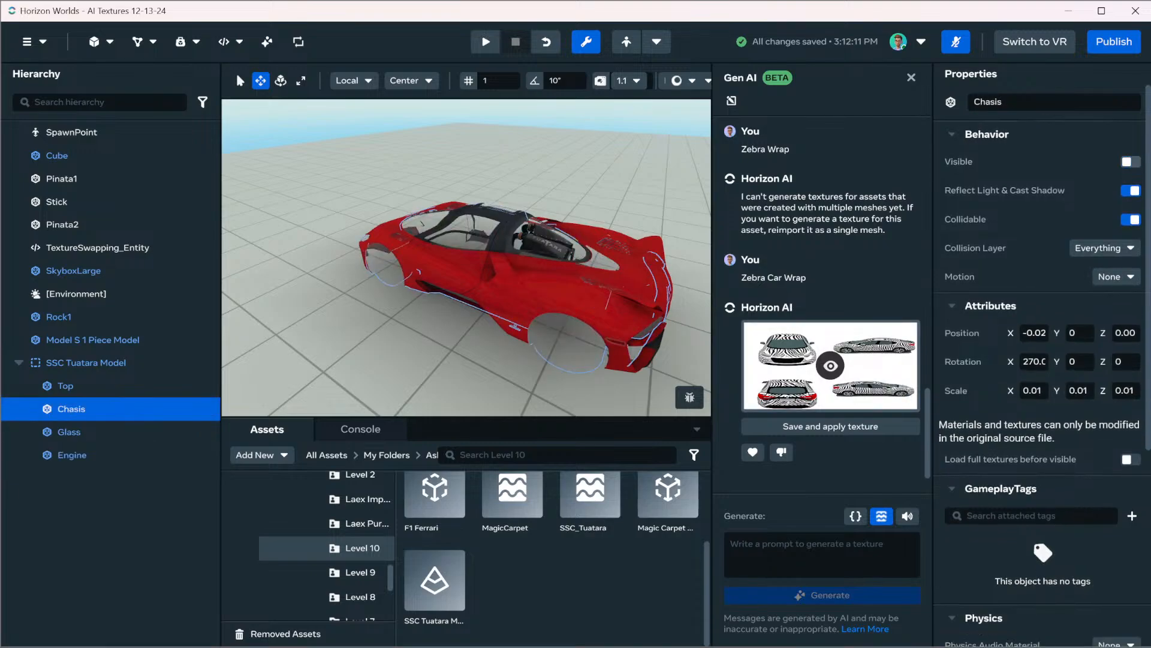
left_click(1131, 162)
left_click(1131, 162)
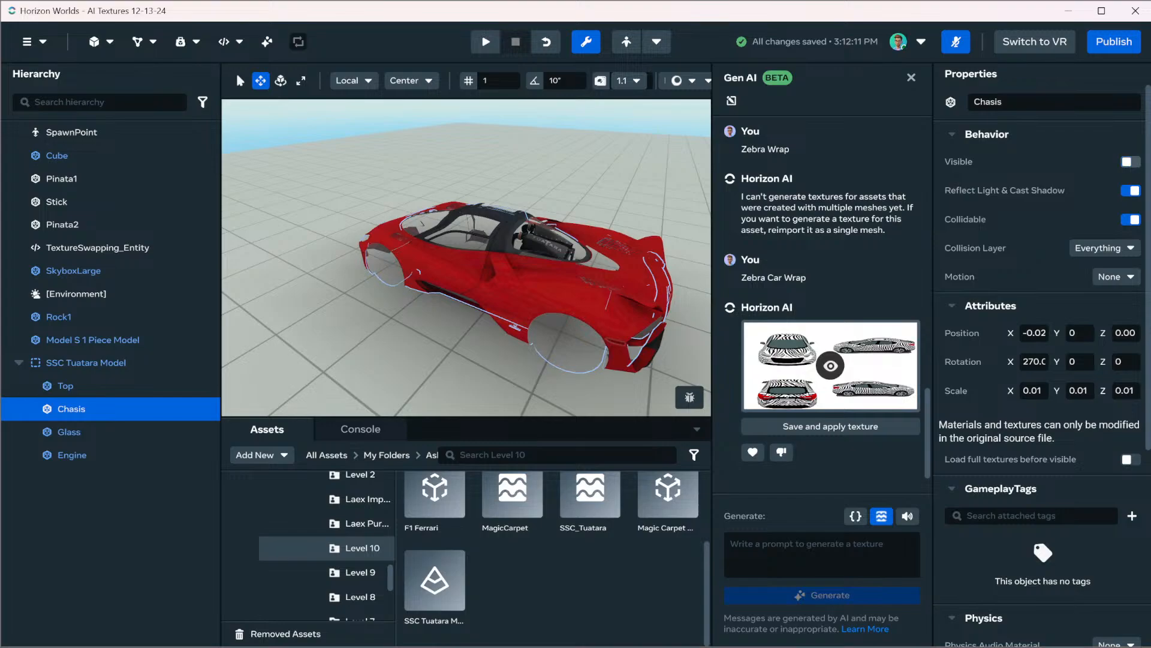
left_click(1131, 162)
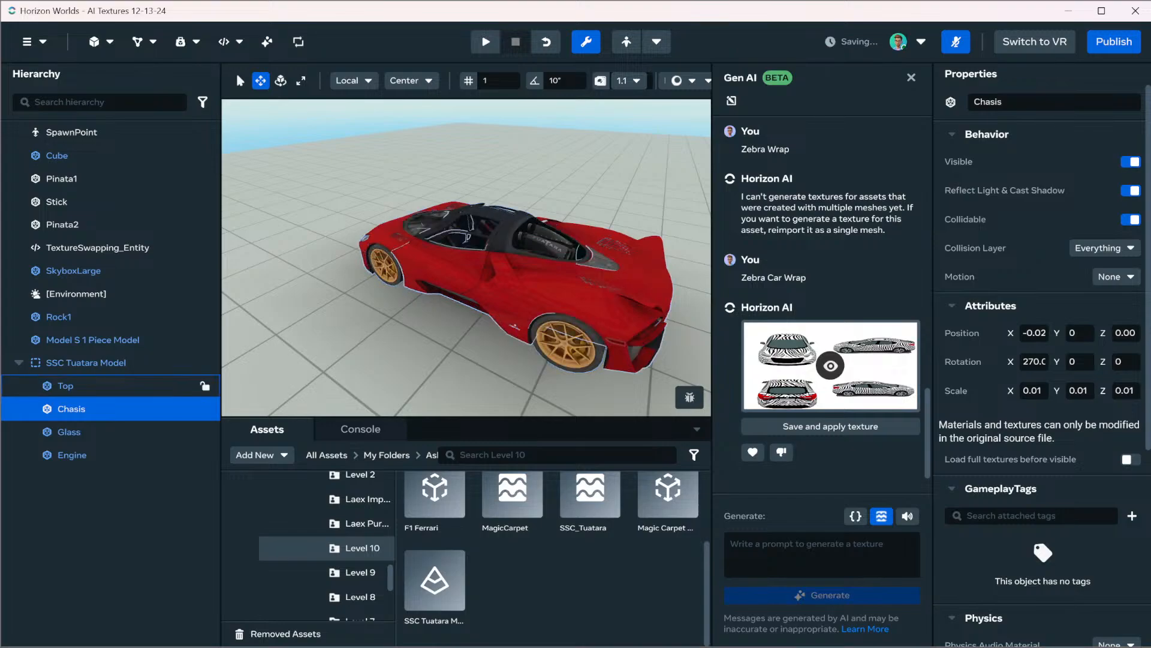
Switch the Top part's visibility off and on again to check what it covers
left_click(205, 386)
left_click(1131, 162)
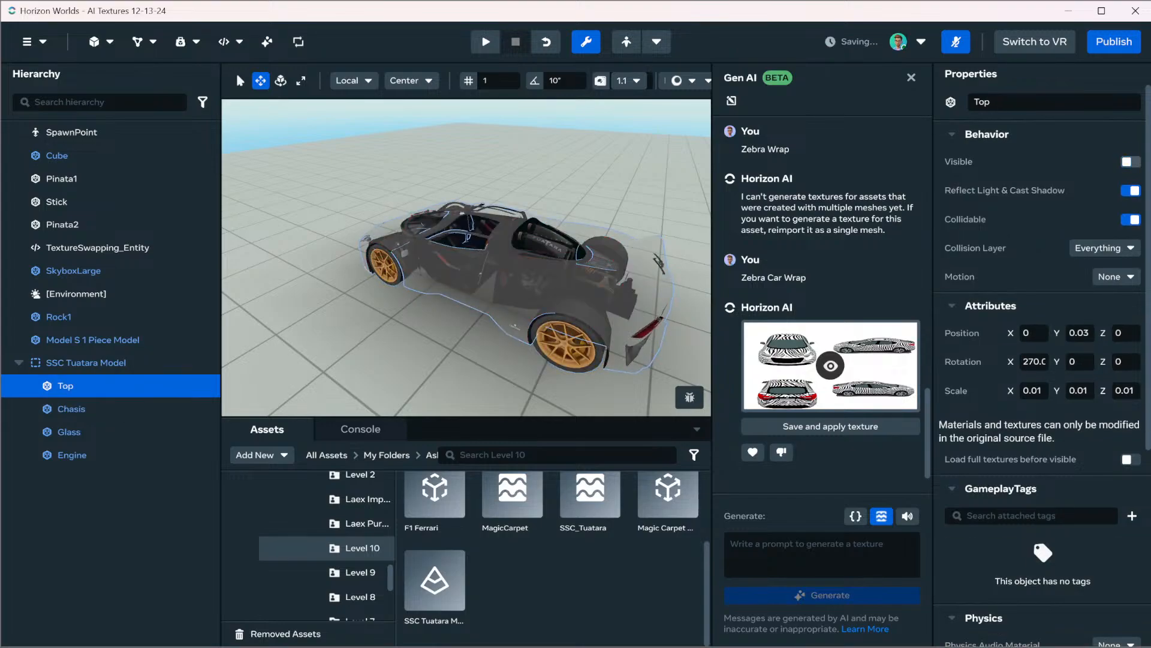
left_click(1131, 162)
left_click(1131, 162)
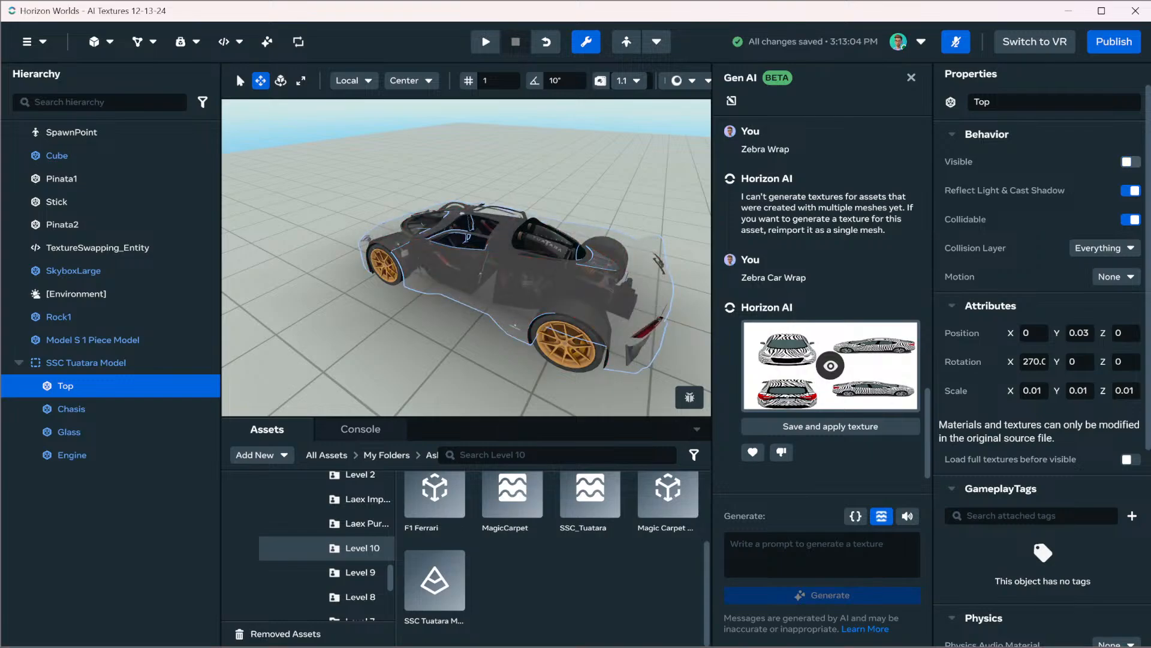
left_click(1131, 162)
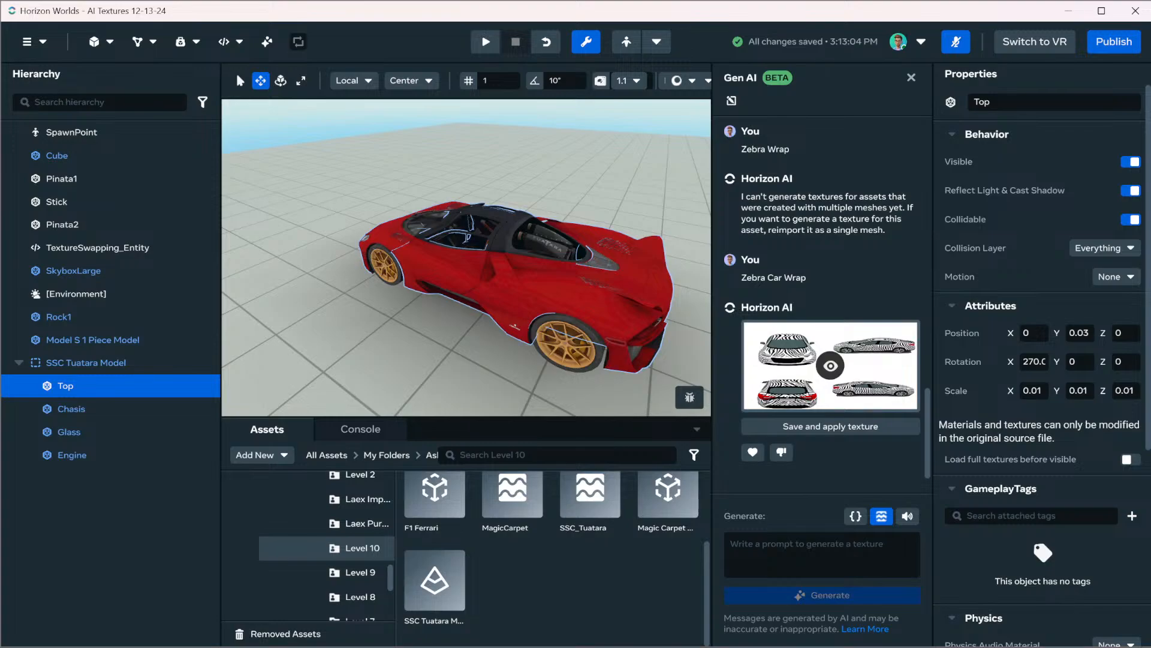
Save and apply the zebra texture, and try to generate a texture for the Tuatara's Top part with the prompt "Camo Car Wrap"
left_click(831, 426)
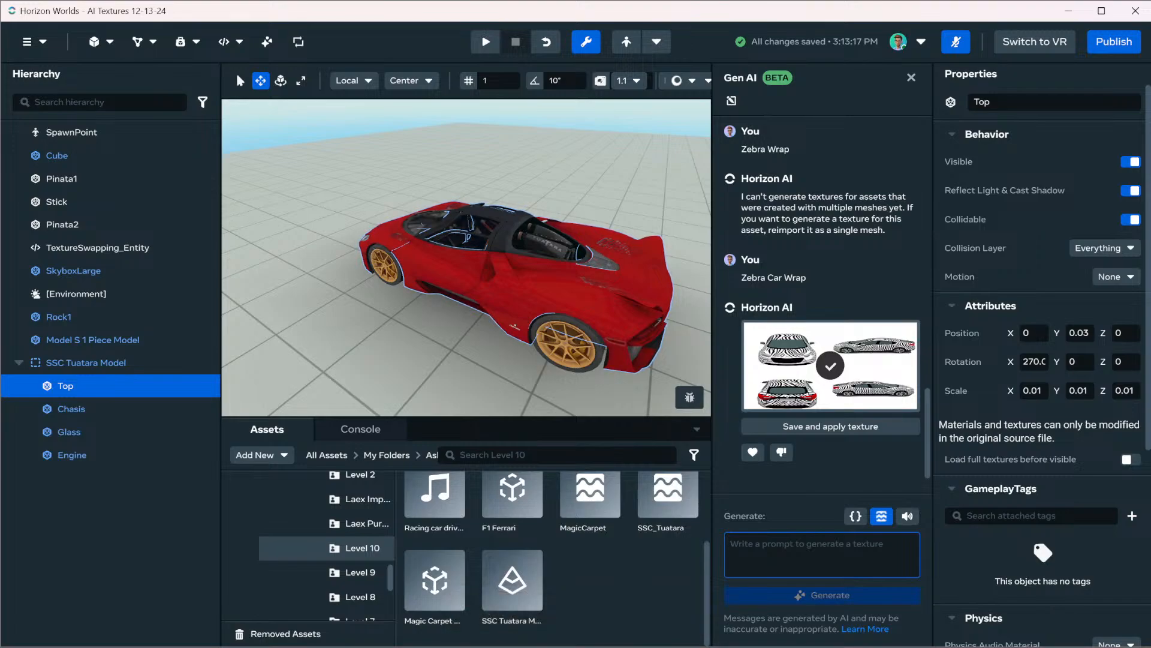
type("Camp")
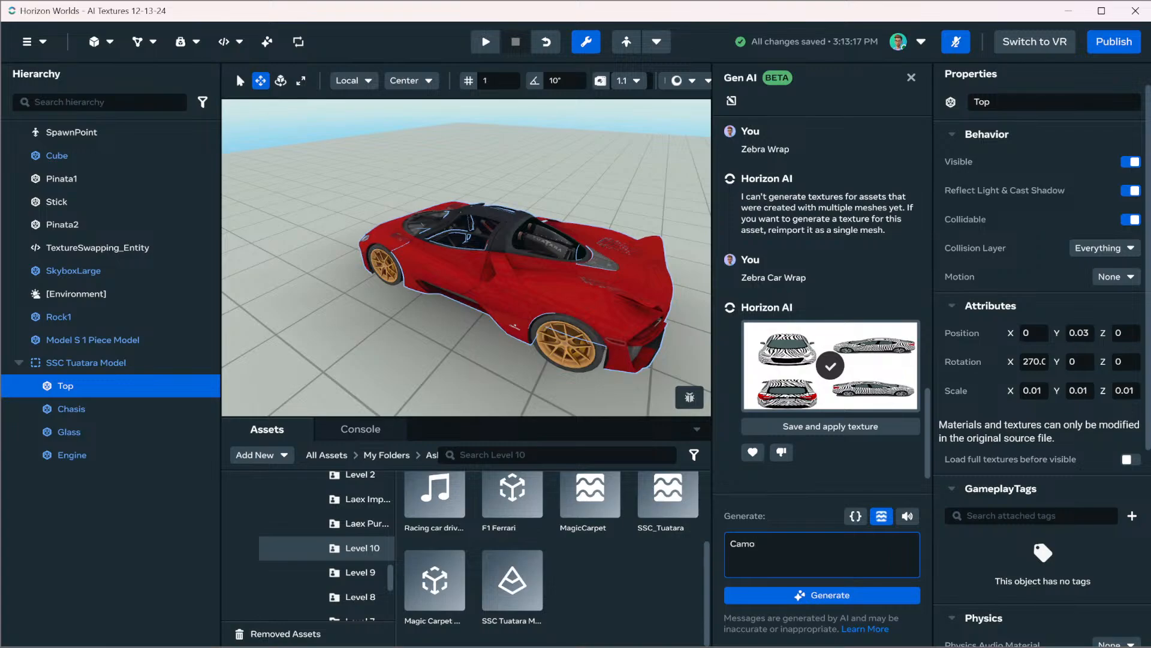
type(" Ca")
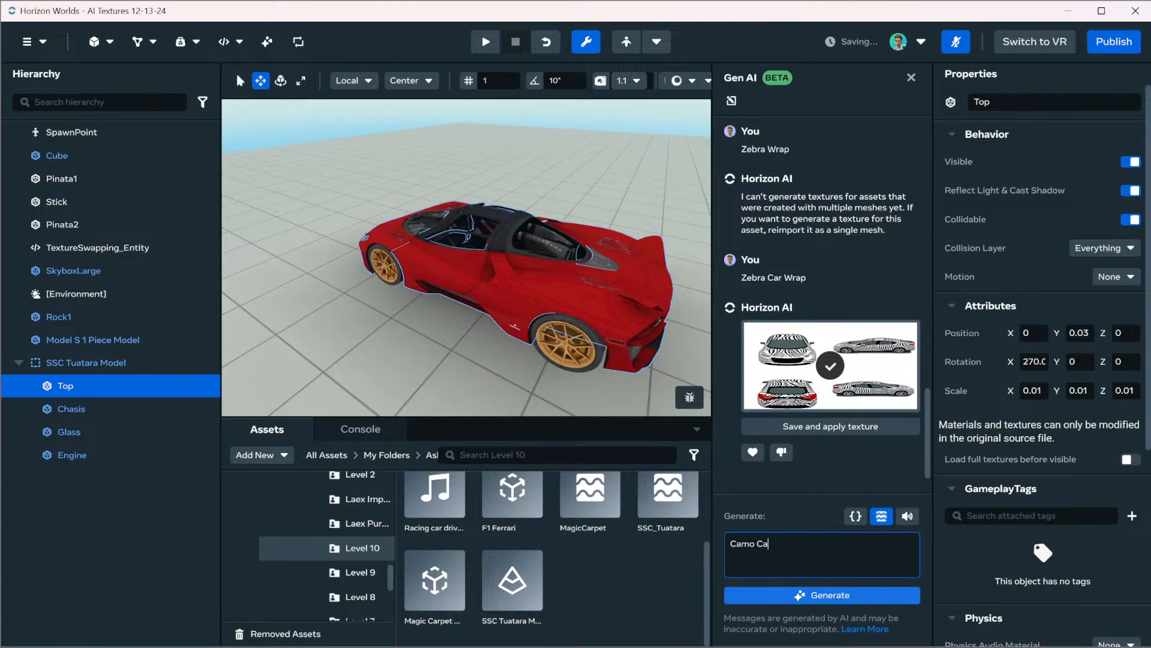
type("r Wrap")
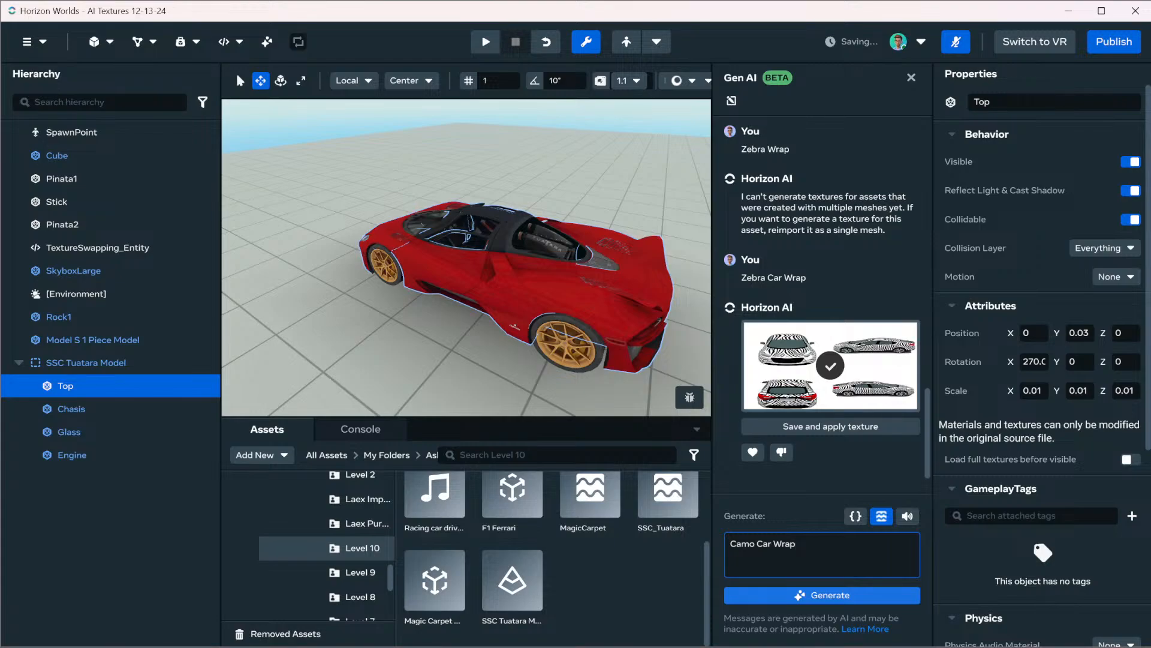
key("Return")
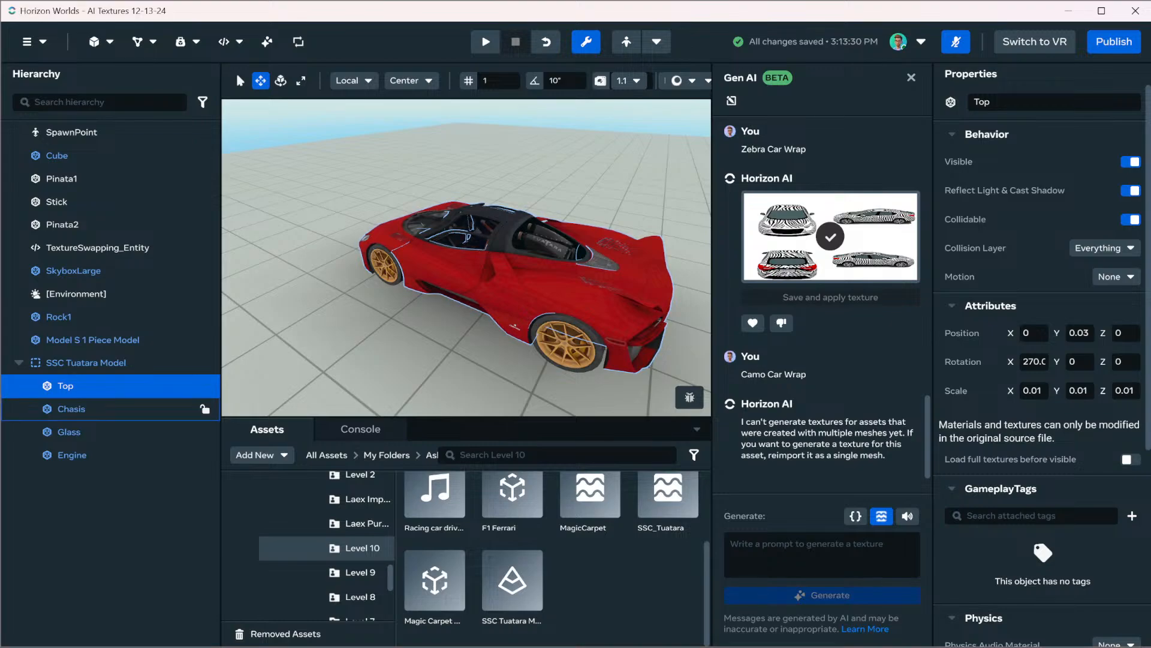
Try to generate a Gen AI texture for the Tuatara's Glass part with the prompt "Smudgy Glass"
left_click(120, 431)
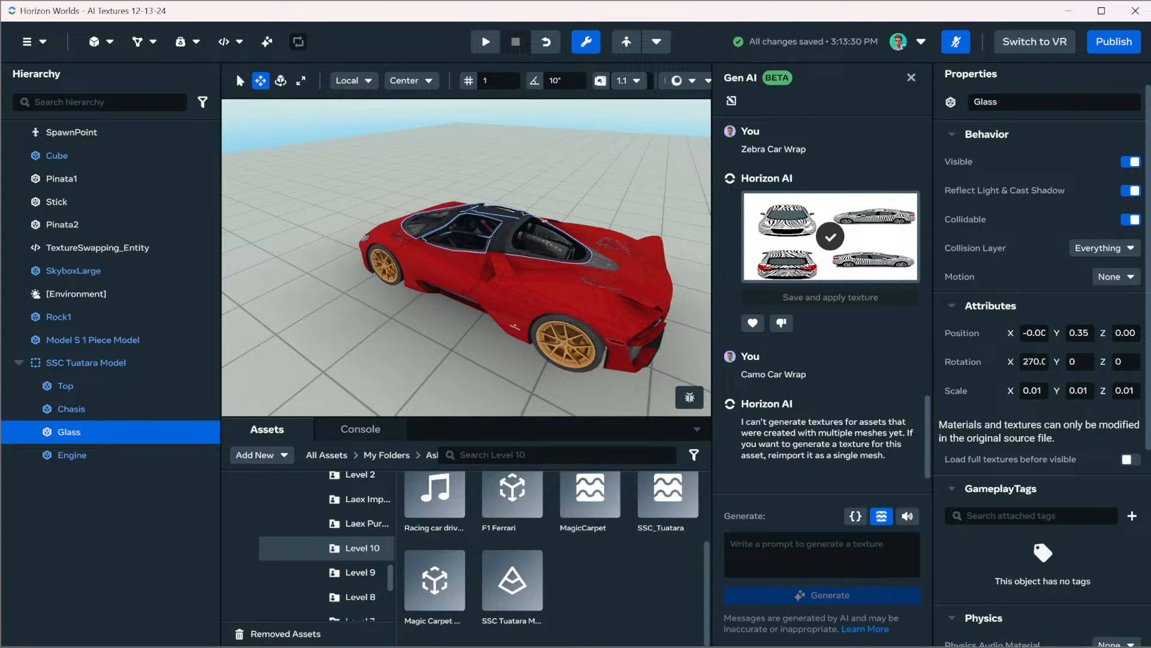
left_click(822, 554)
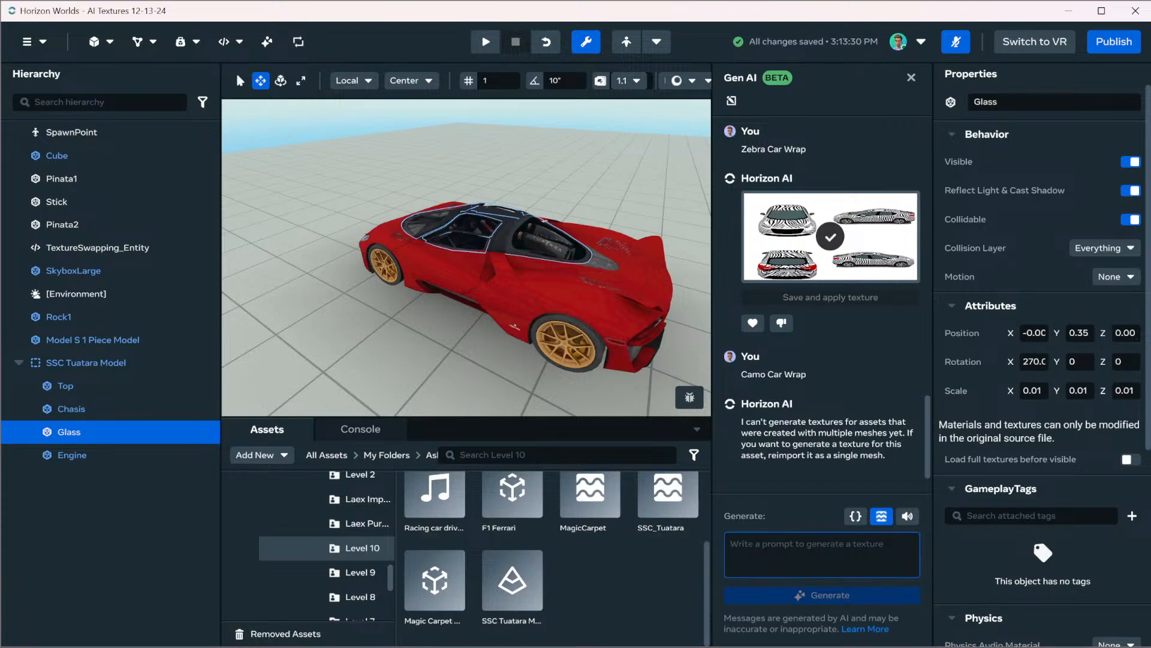
type("Smudgy ")
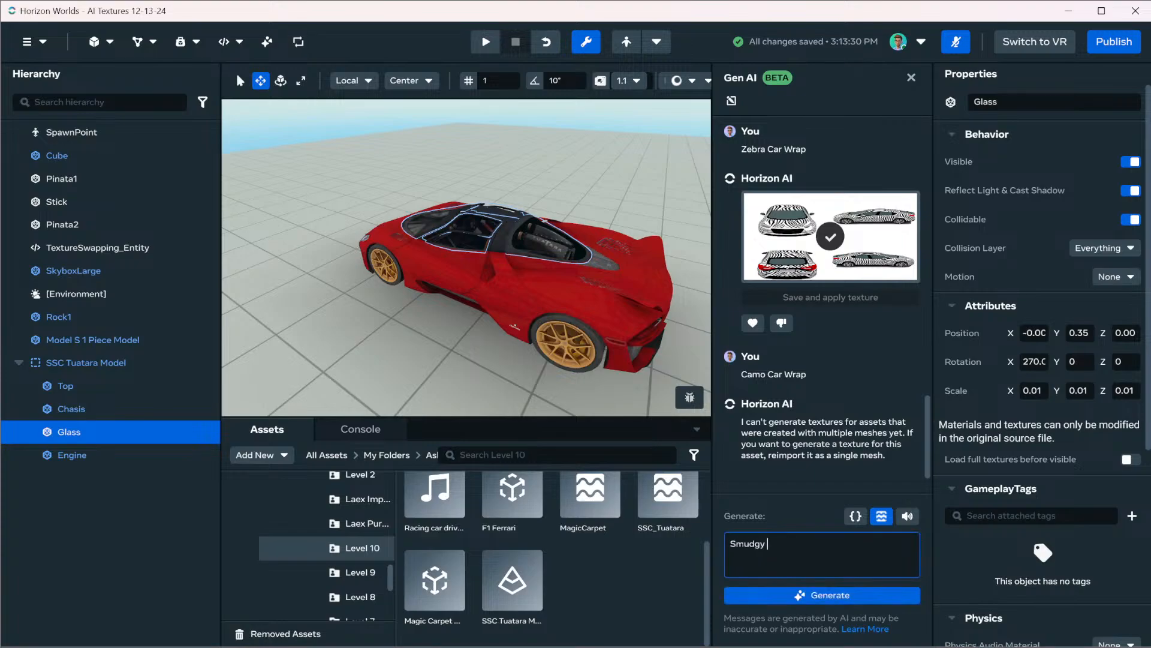
type("Glass")
key("Return")
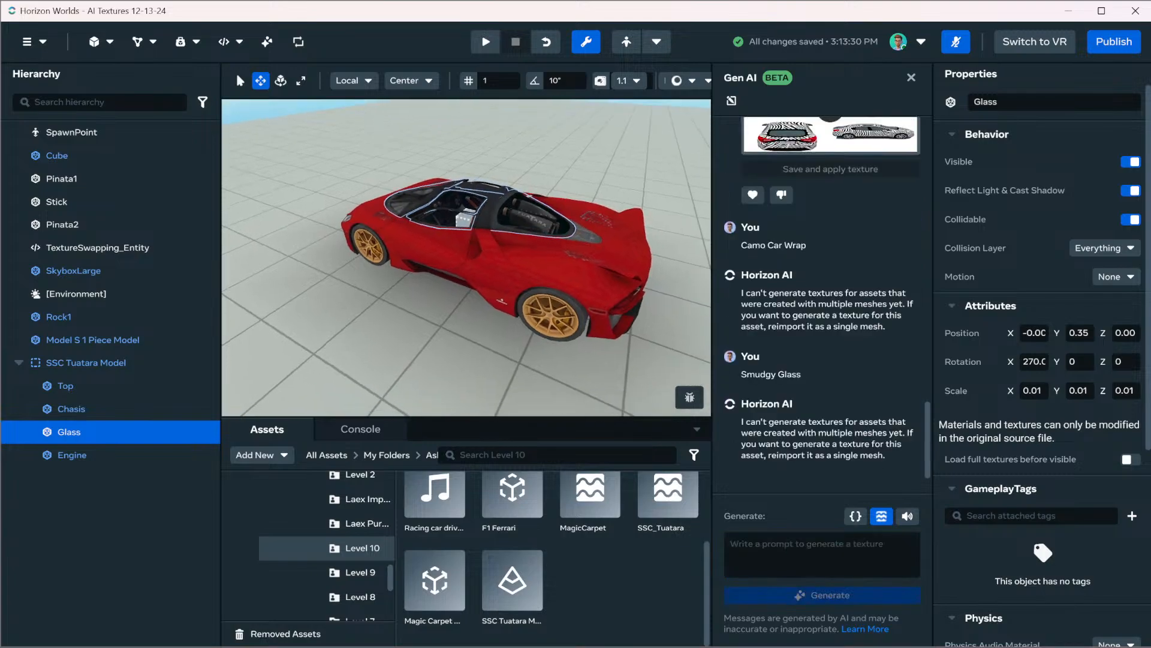
Examine the Tuatara's Glass part up close, and compare both cars from farther away
key("w")
right_click_drag(467, 258, 458, 297)
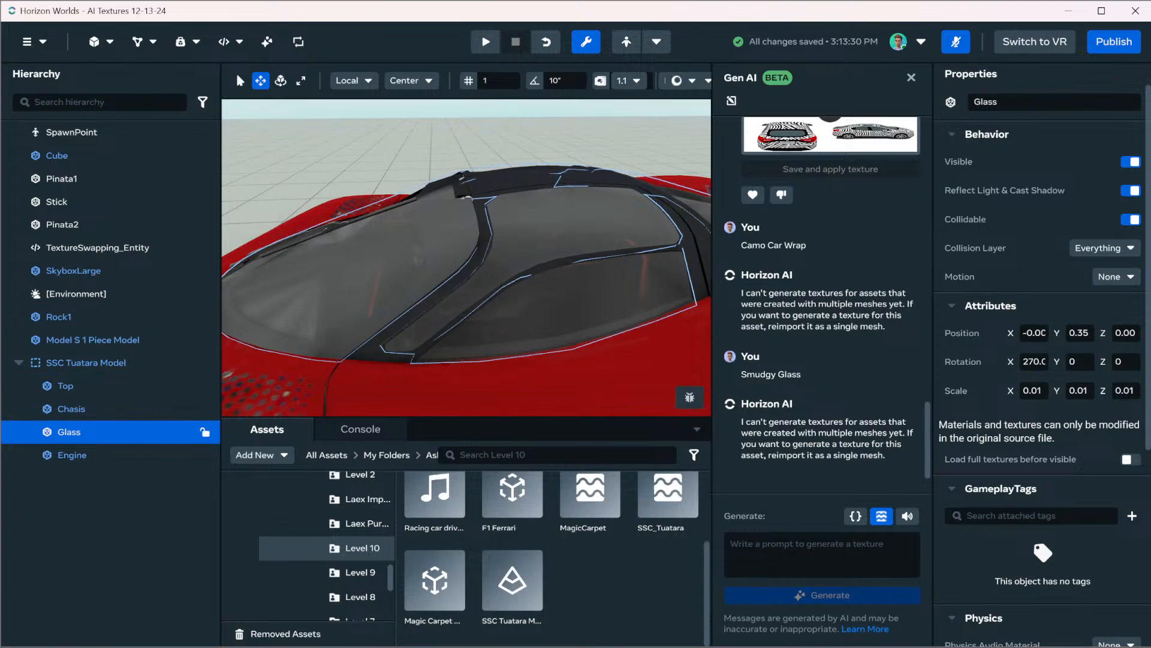
scroll(466, 258, "down", 5)
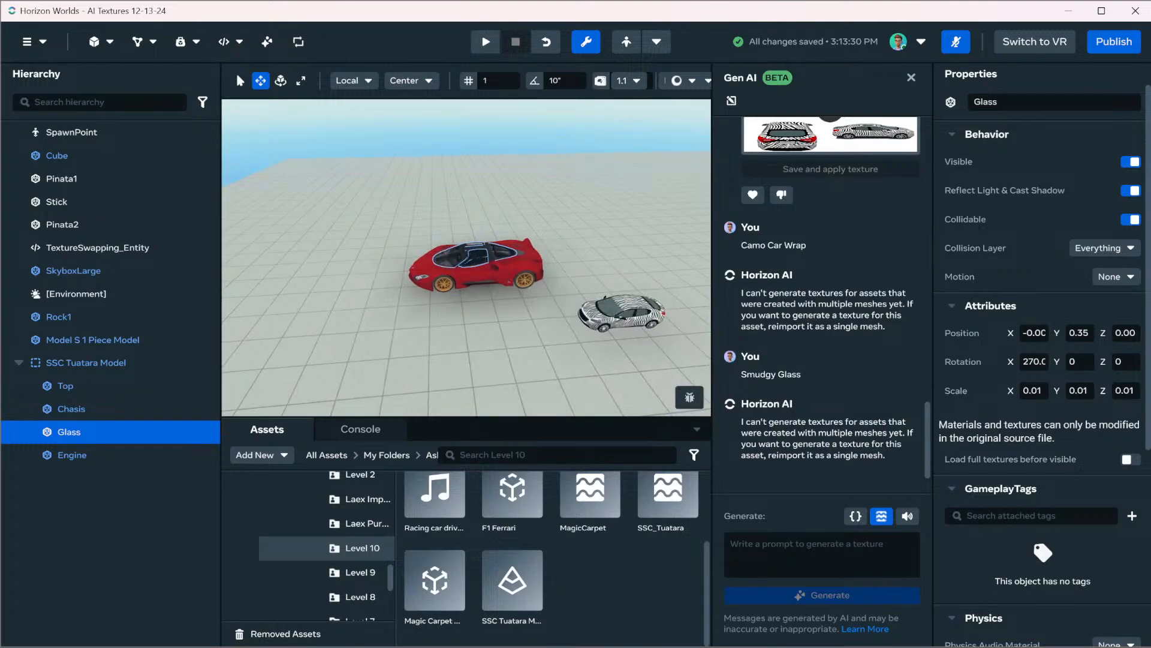
Look through the My Assets and Tank Attack folders for another asset to test
scroll(324, 552, "down", 5)
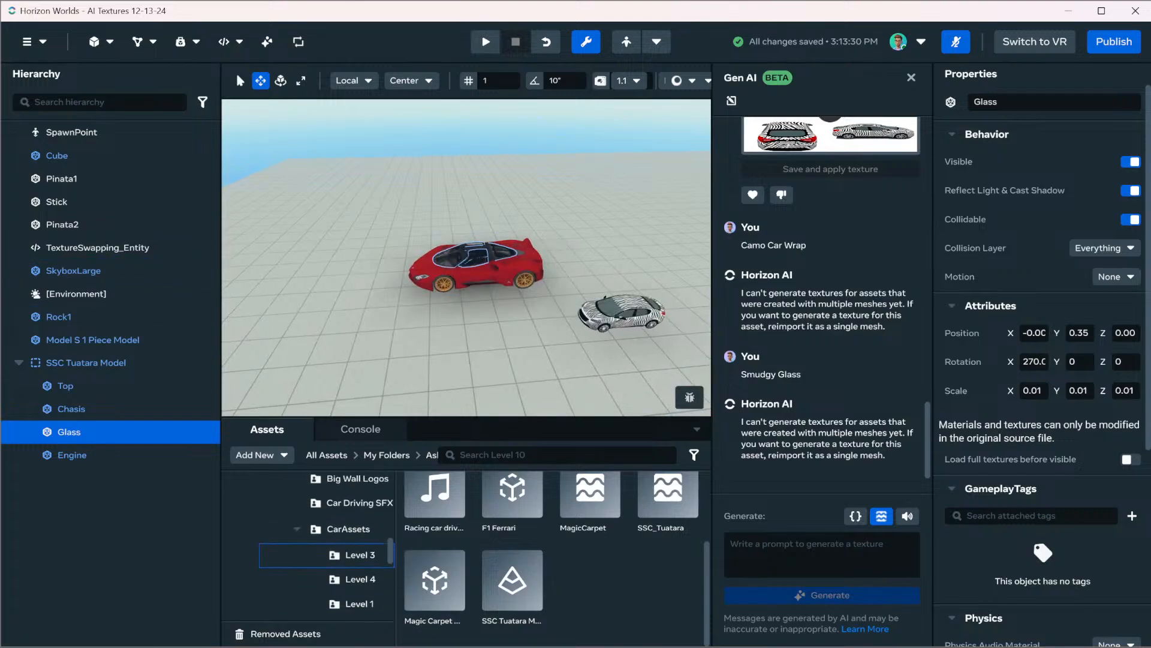
scroll(324, 552, "up", 10)
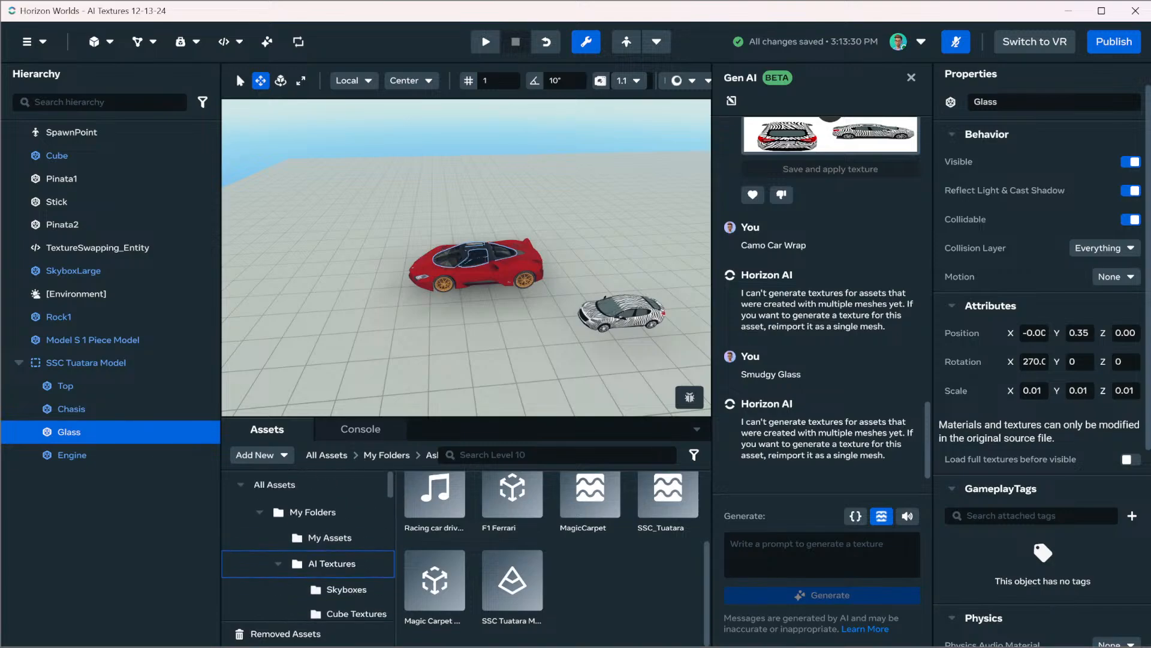
left_click(329, 537)
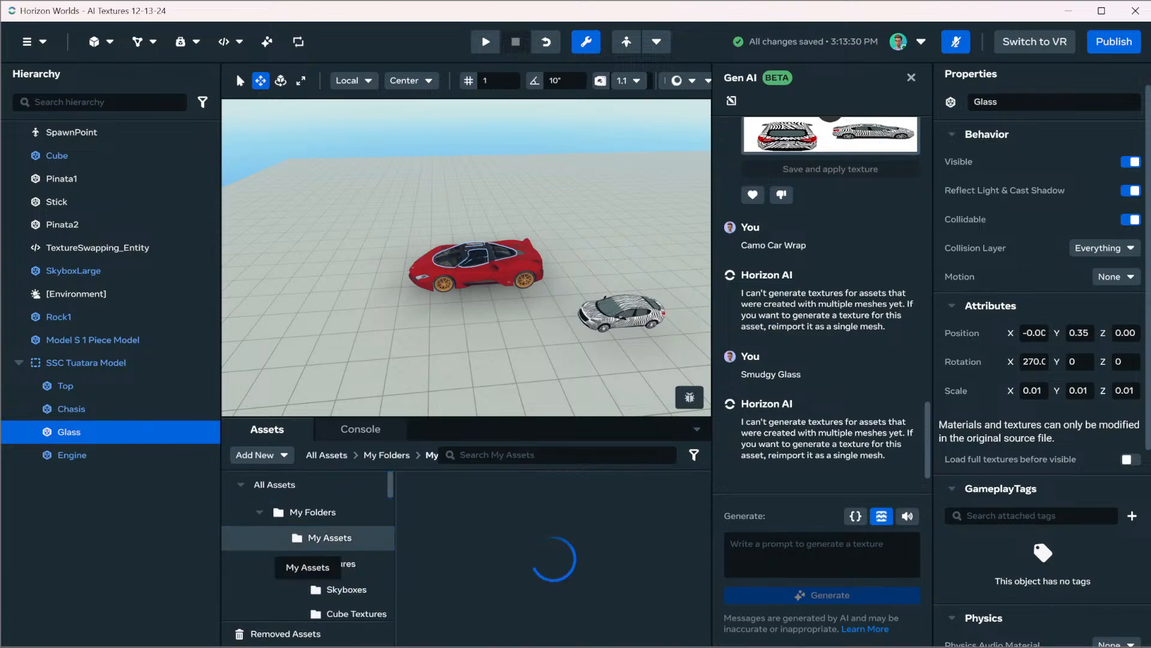
scroll(324, 575, "down", 3)
scroll(278, 575, "down", 3)
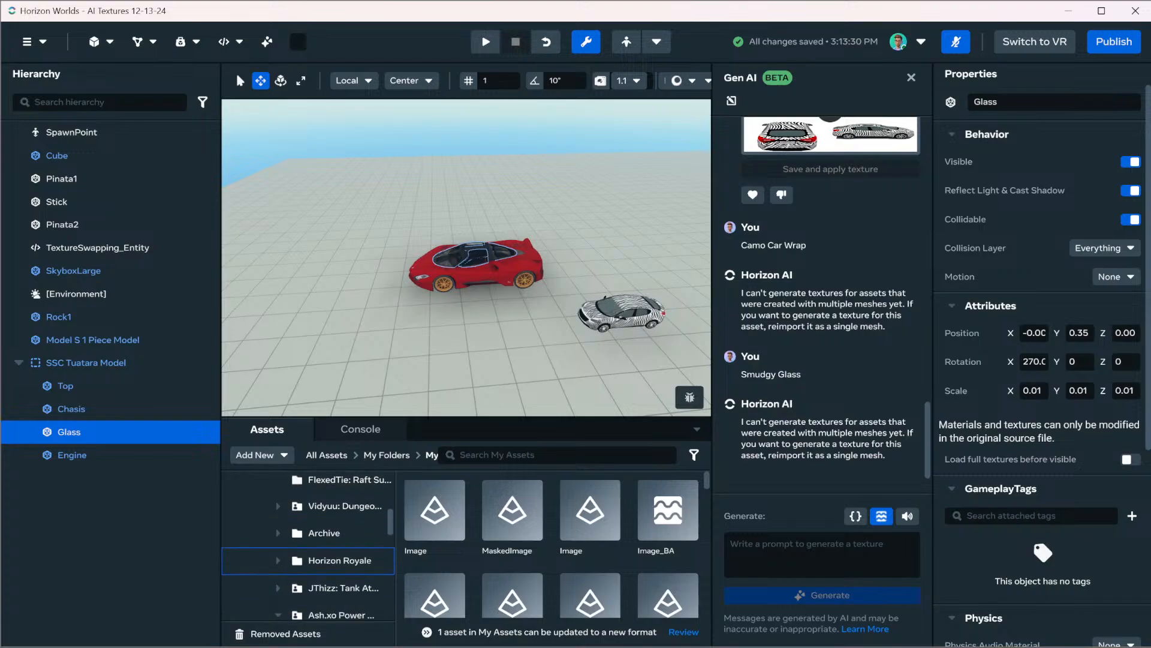
left_click(277, 561)
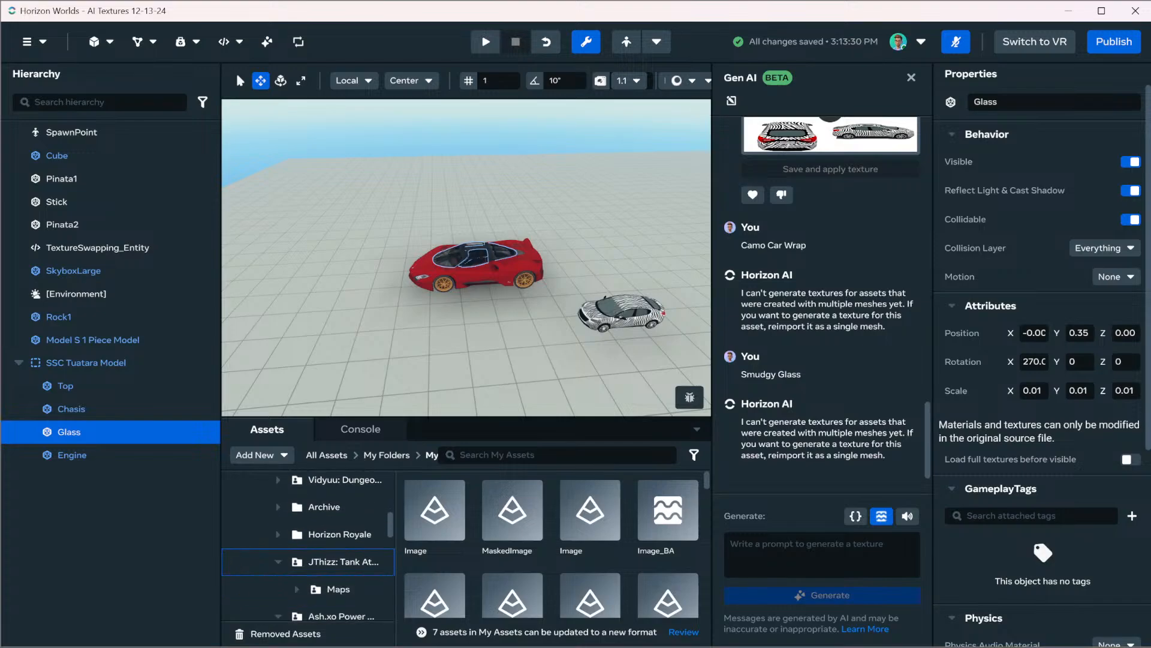
left_click(343, 562)
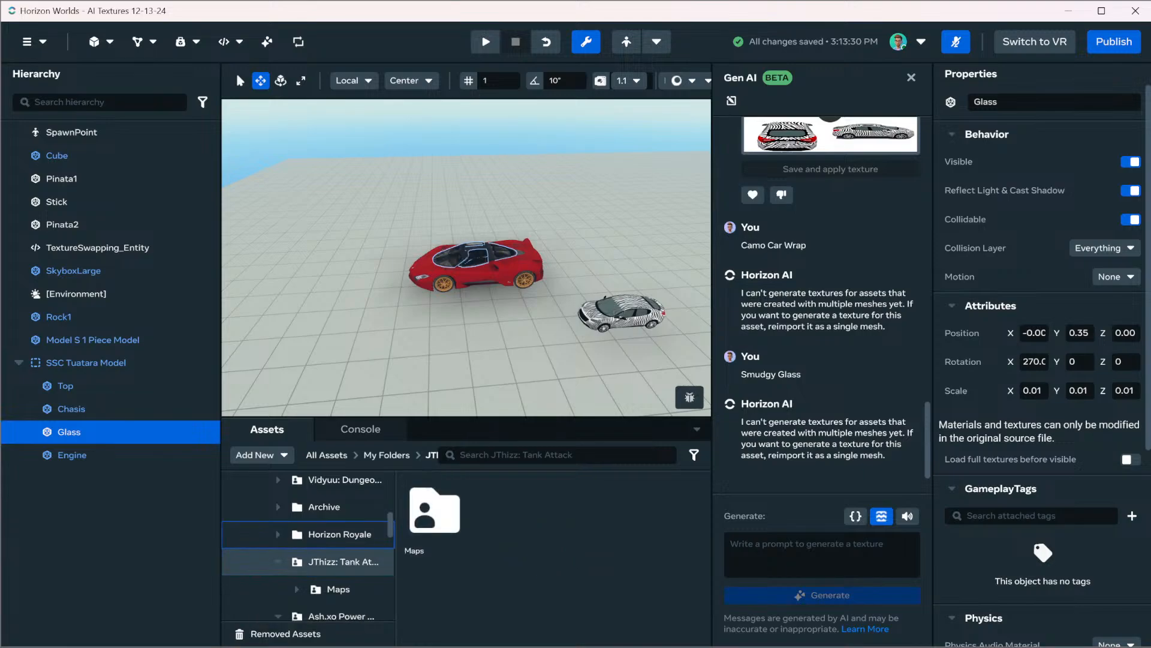
scroll(324, 543, "up", 5)
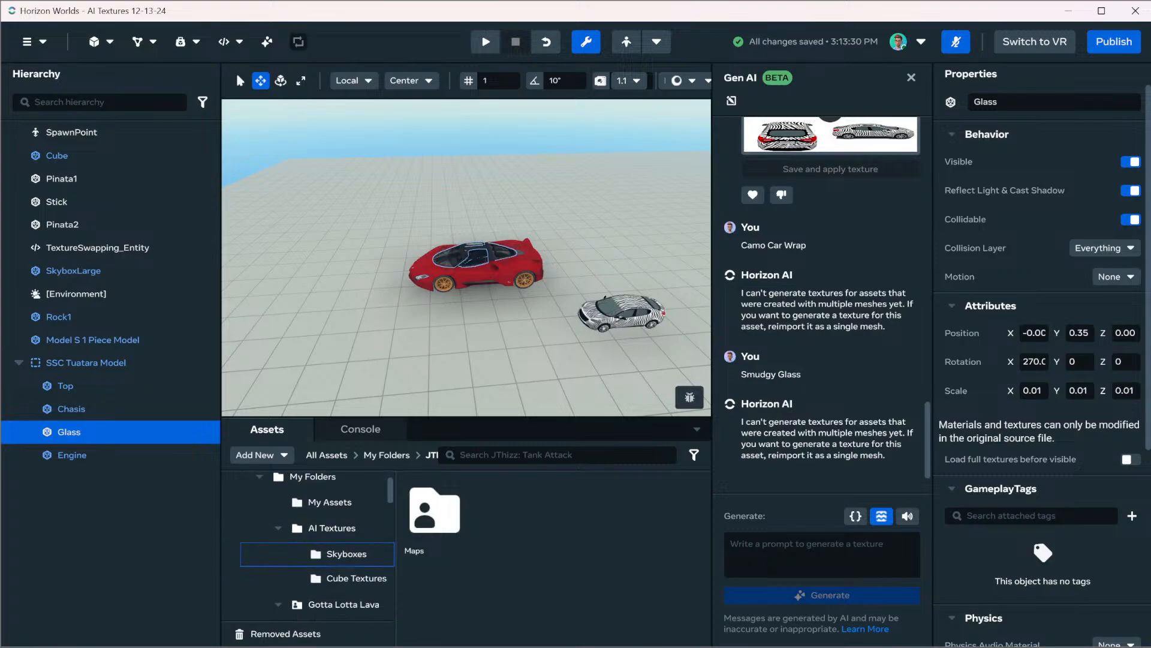
scroll(324, 543, "down", 5)
Open the Dungeons project's 00 Minimap Tiles folder and look through its tile assets
left_click(344, 540)
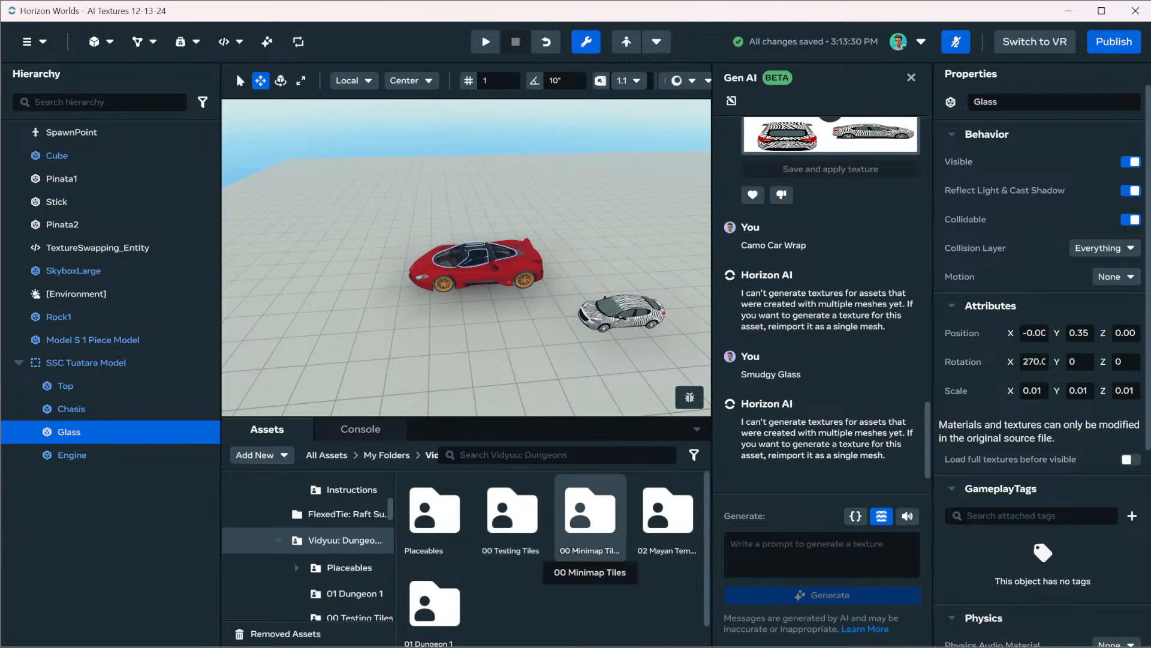
scroll(318, 558, "down", 3)
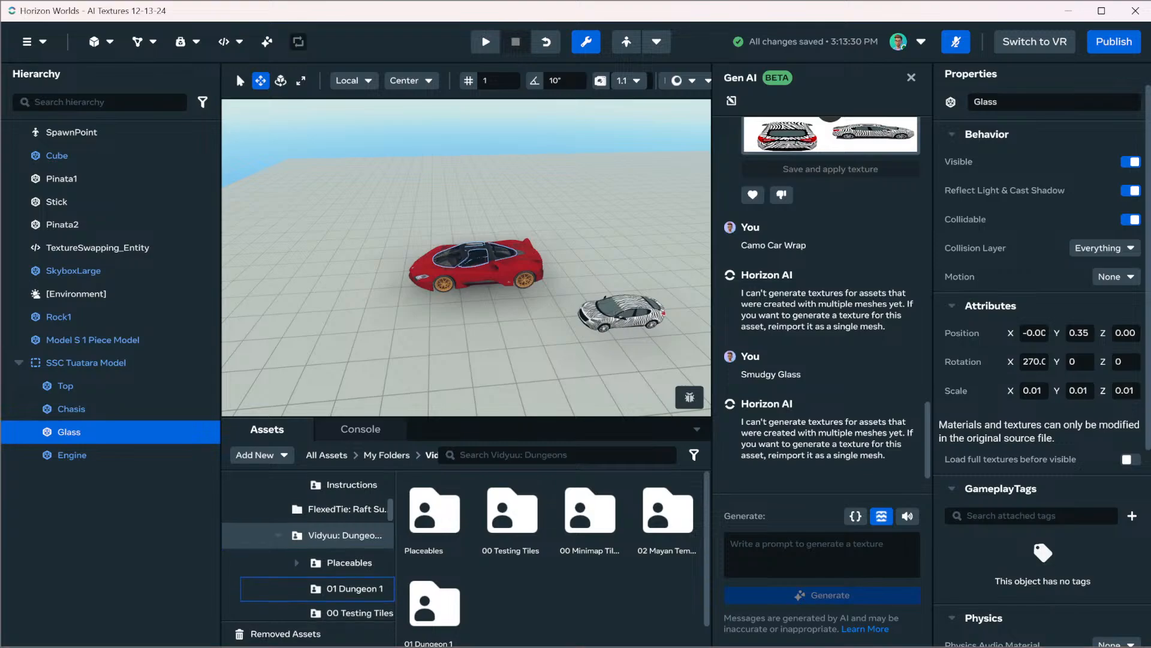
left_click(359, 569)
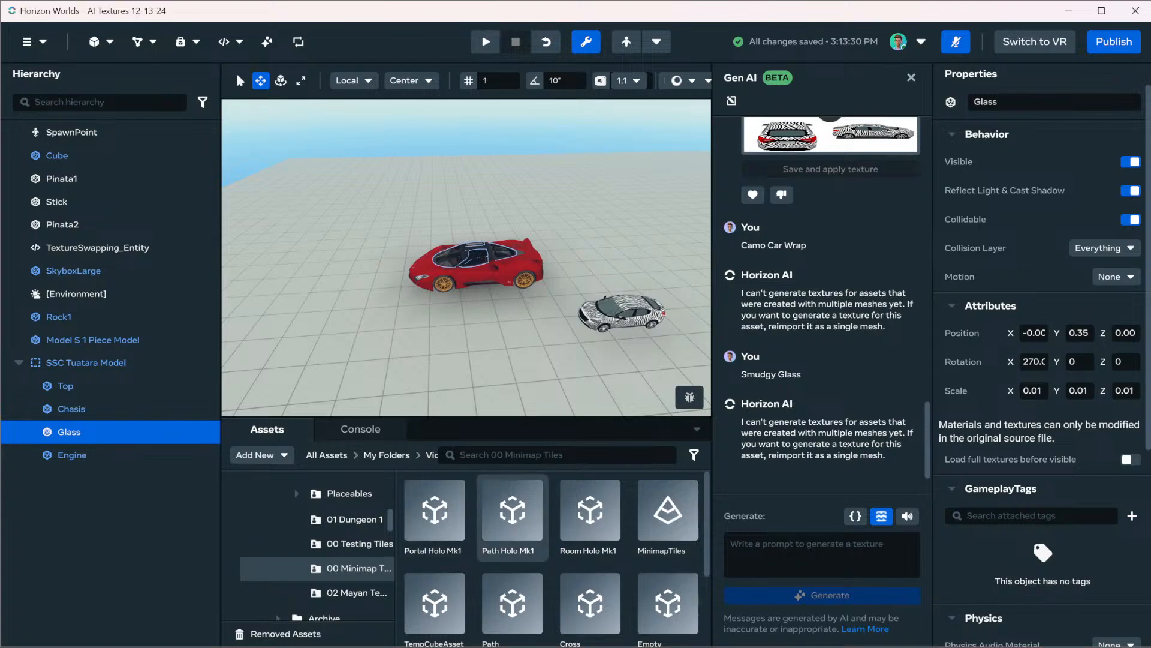
scroll(590, 528, "down", 1)
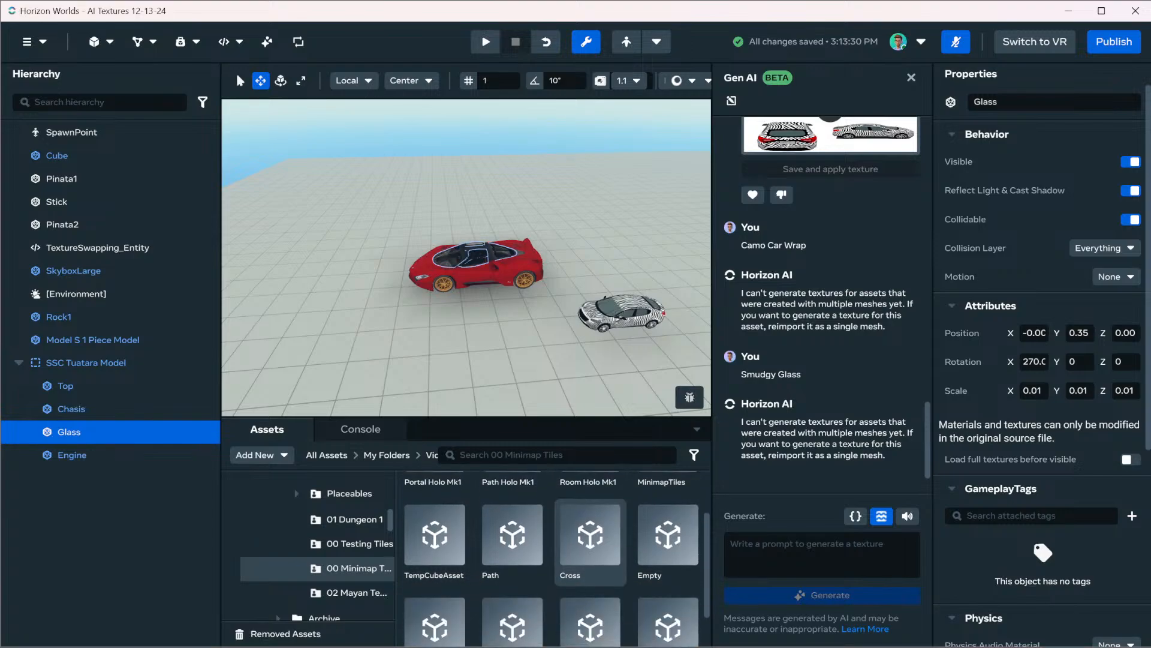
scroll(600, 540, "down", 1)
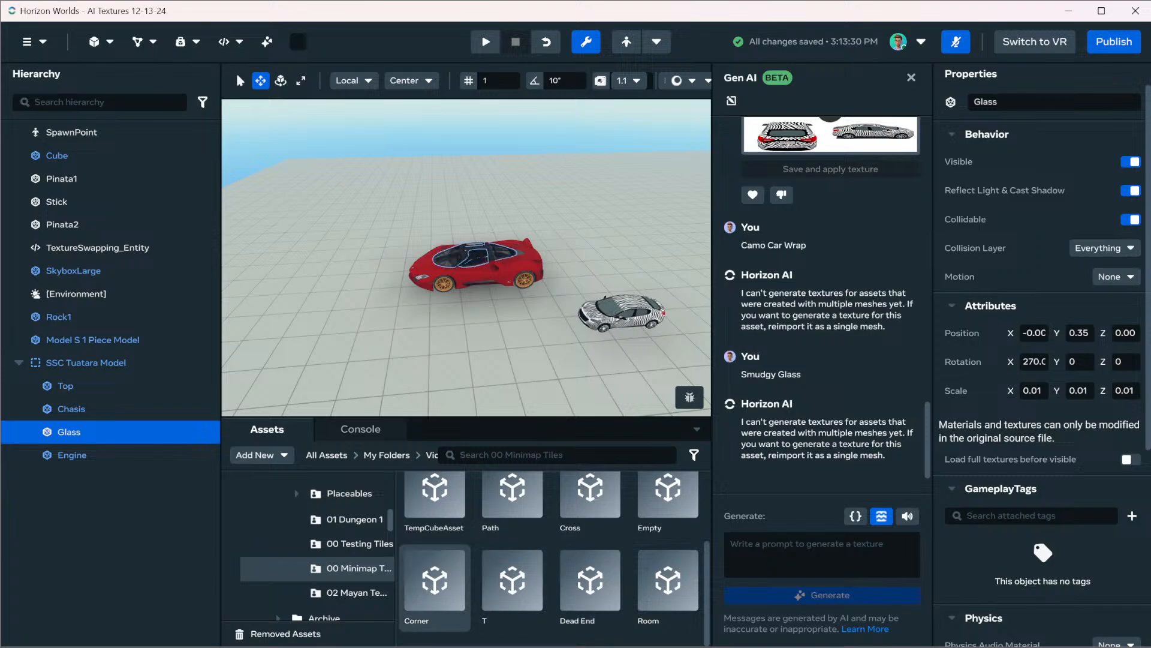
scroll(512, 593, "up", 1)
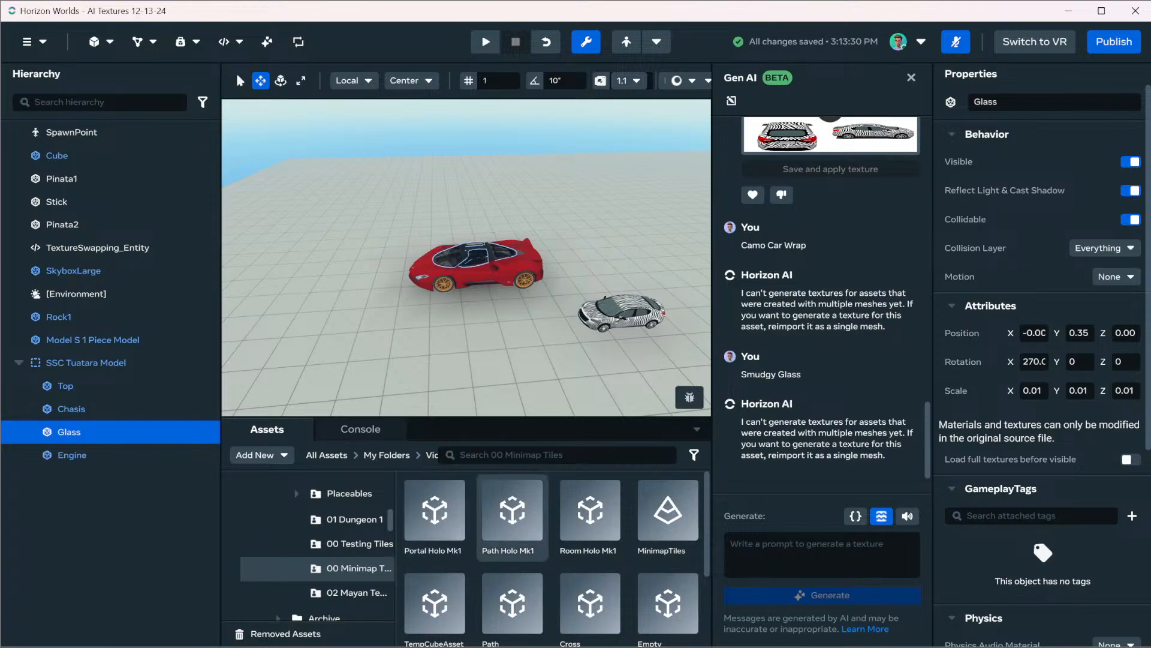
Place the Path Holo Mk1 asset on the ground in front of the red Tuatara
left_click_drag(513, 510, 473, 361)
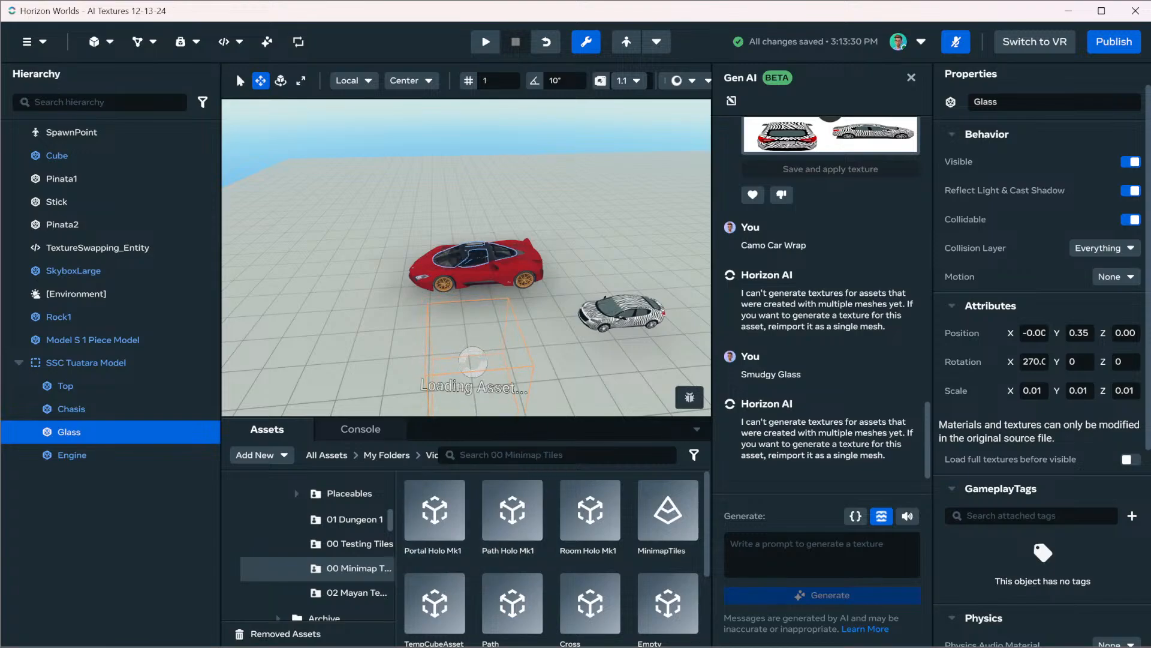
right_click_drag(473, 361, 622, 321)
key("w")
key("w")
key("s")
Try to generate a Gen AI texture for the whole Path Holo Mk1 object with the prompt "Dirt Cave Walls"
left_click(822, 554)
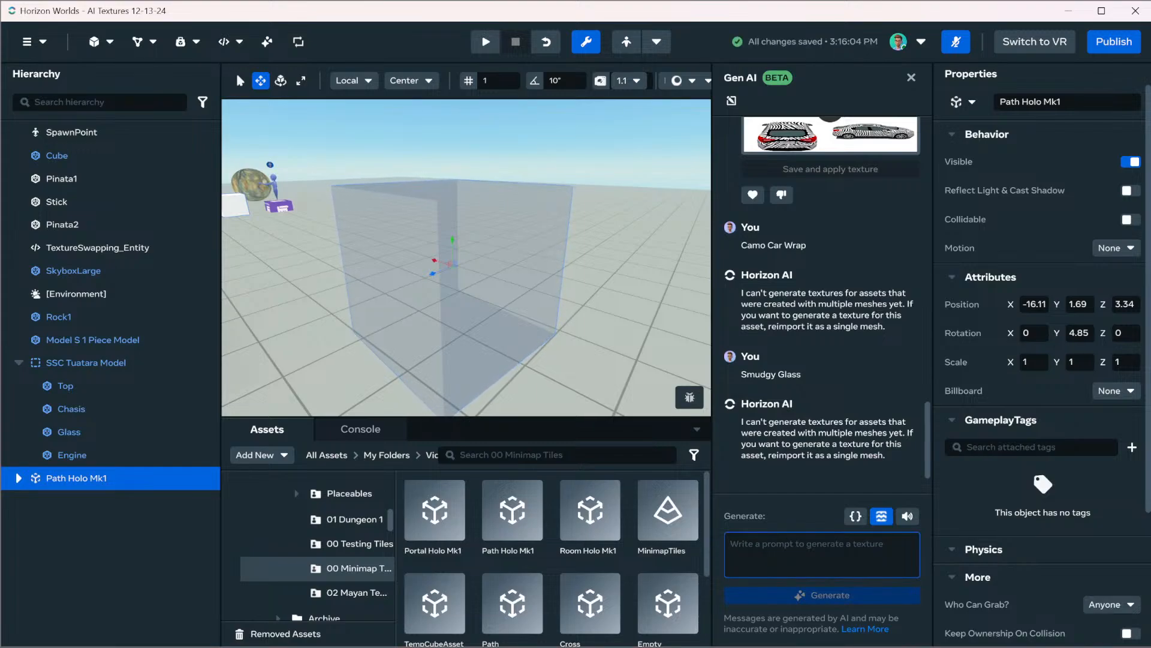
type("Dirt Cave Walls")
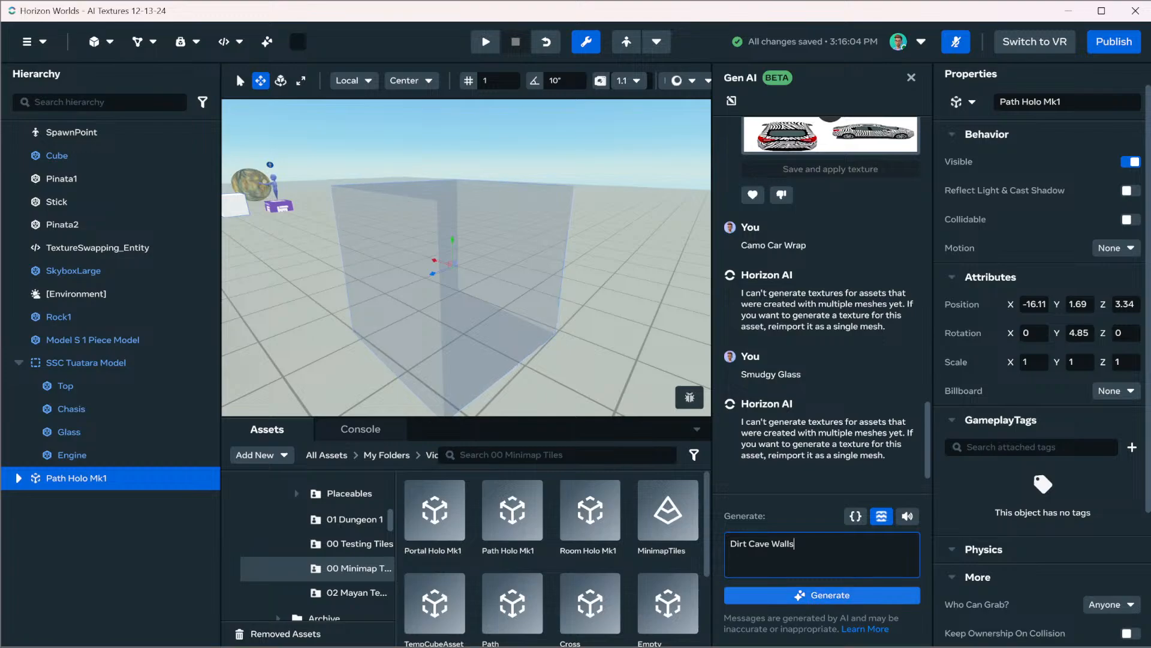
key("Return")
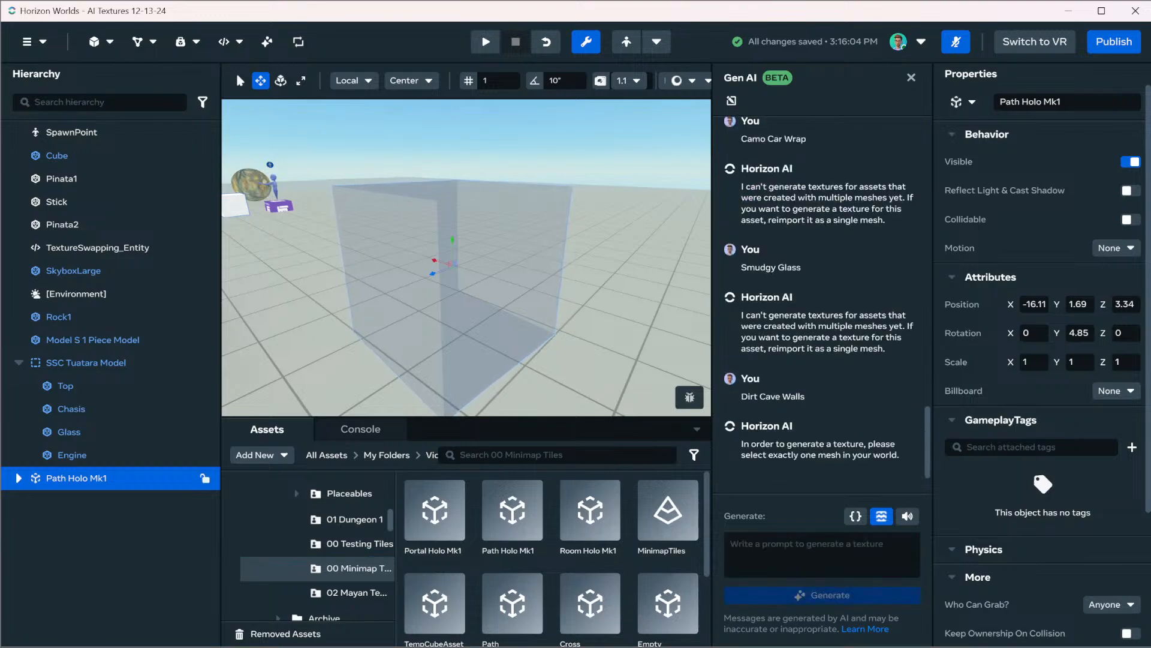
Select the Path mesh inside Path Holo Mk1 and try to generate a texture for it with the prompt "Dirt Cave Walls"
left_click(18, 478)
left_click(67, 500)
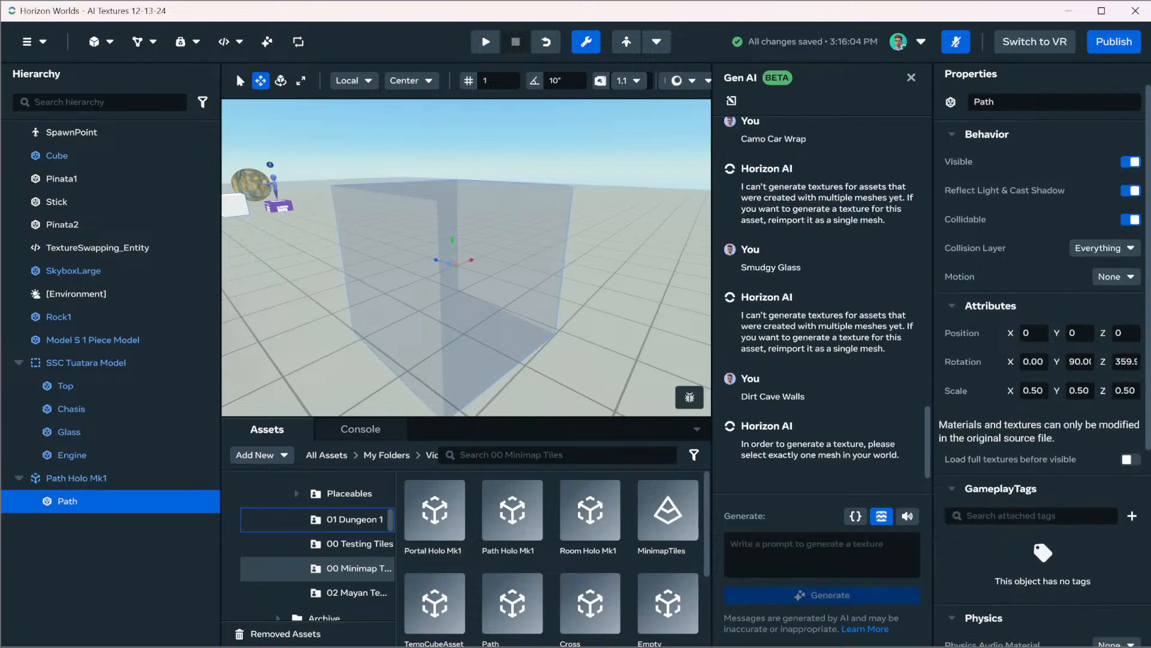
left_click(798, 555)
type("Dirt ")
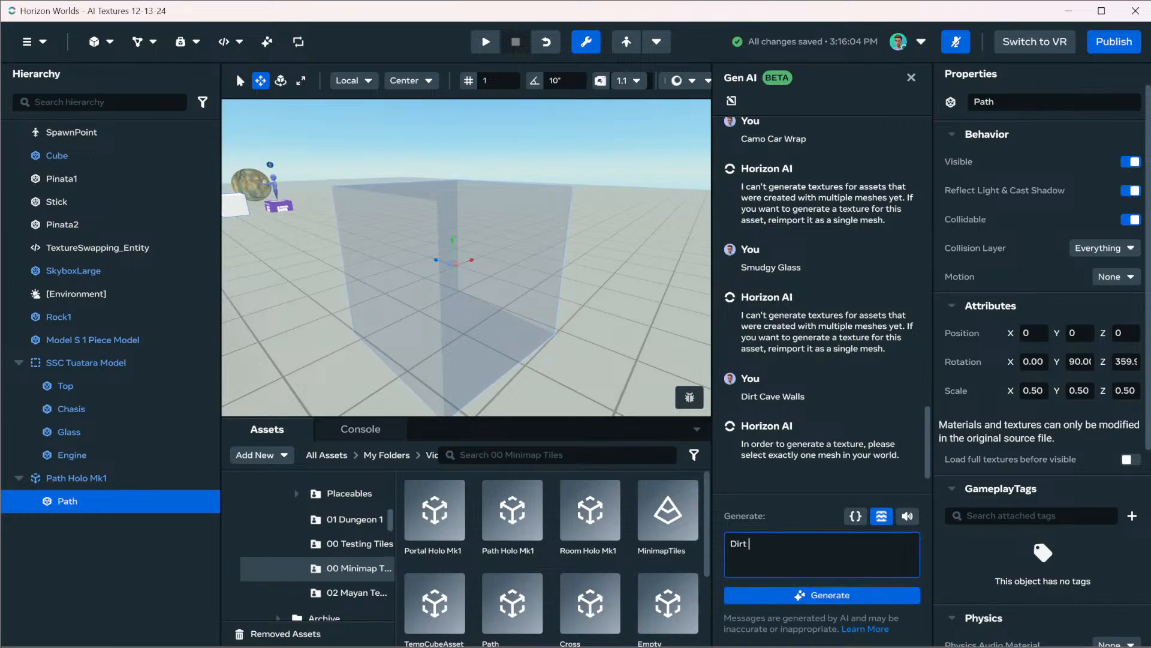
type("Cave Walls")
key("Return")
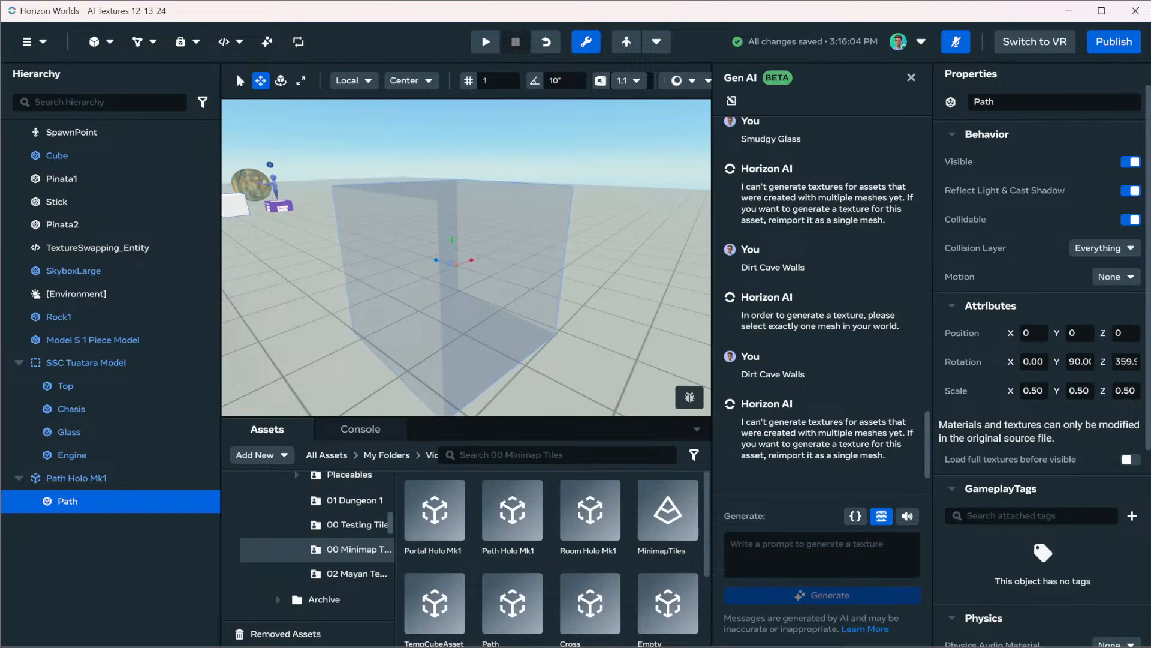
Find the WindowTransparent asset in My Assets and place it on the ground in the world
scroll(309, 544, "down", 2)
scroll(316, 540, "up", 5)
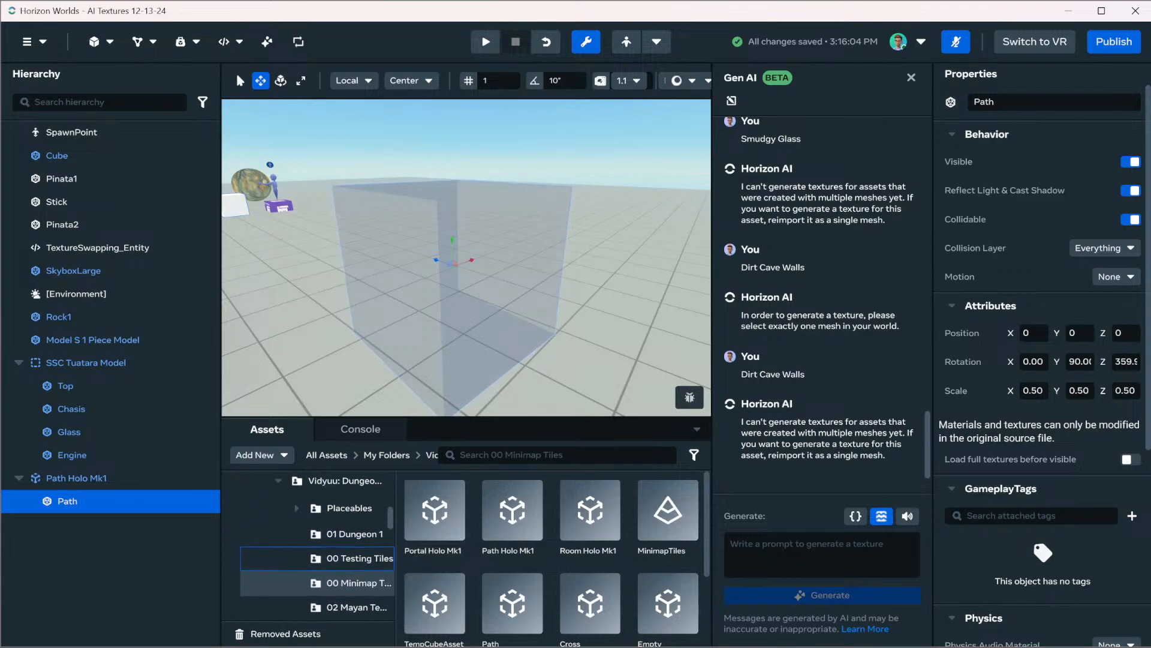
scroll(309, 537, "up", 2)
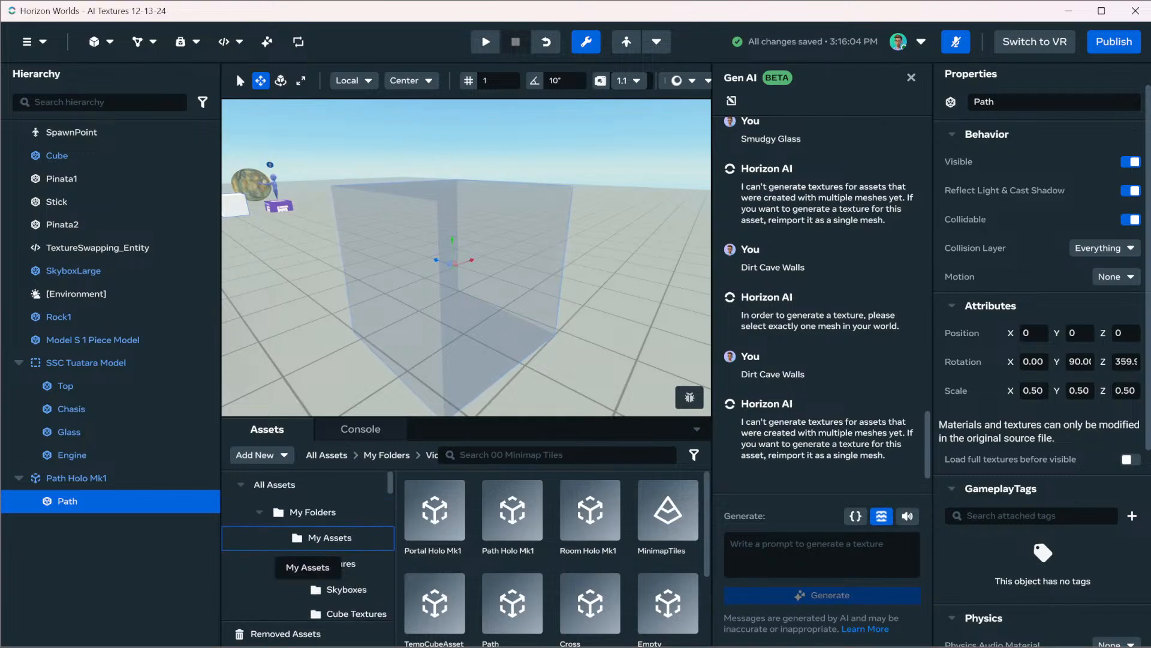
left_click(318, 538)
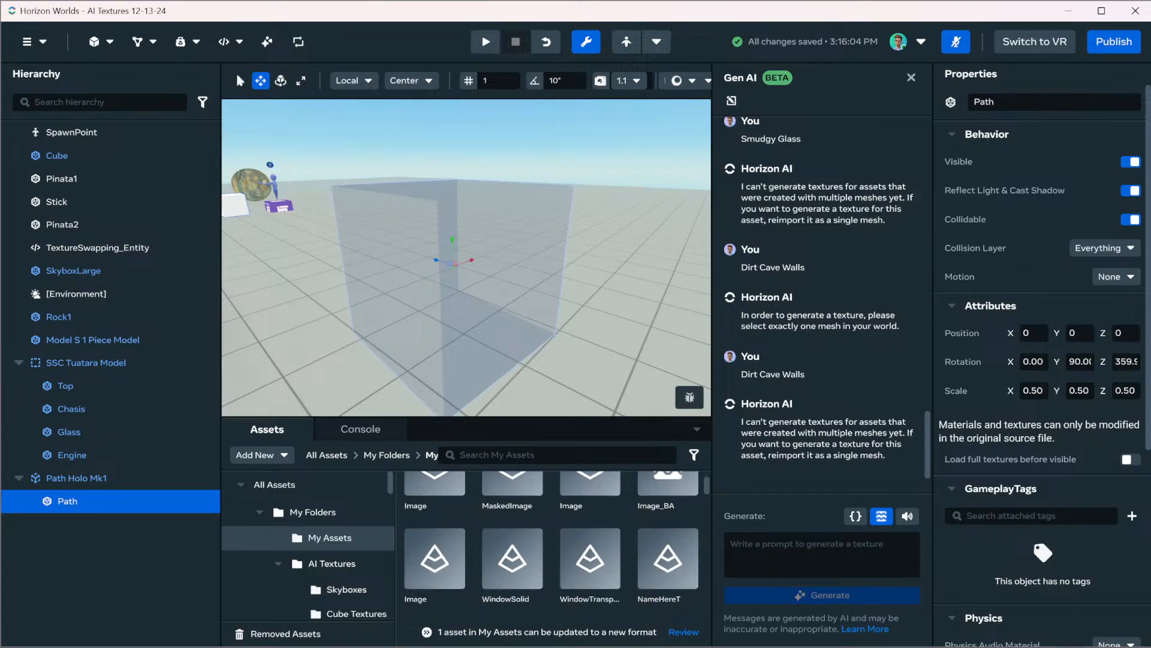
scroll(513, 516, "down", 1)
scroll(513, 516, "up", 1)
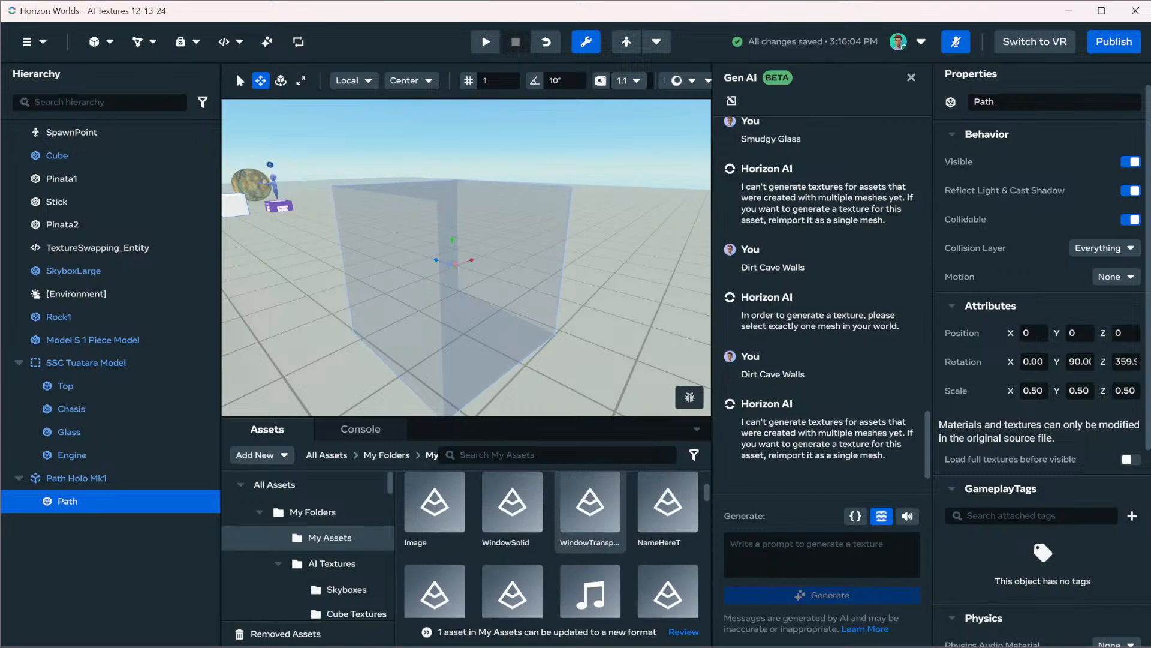
left_click_drag(590, 510, 622, 291)
right_click_drag(621, 291, 515, 372)
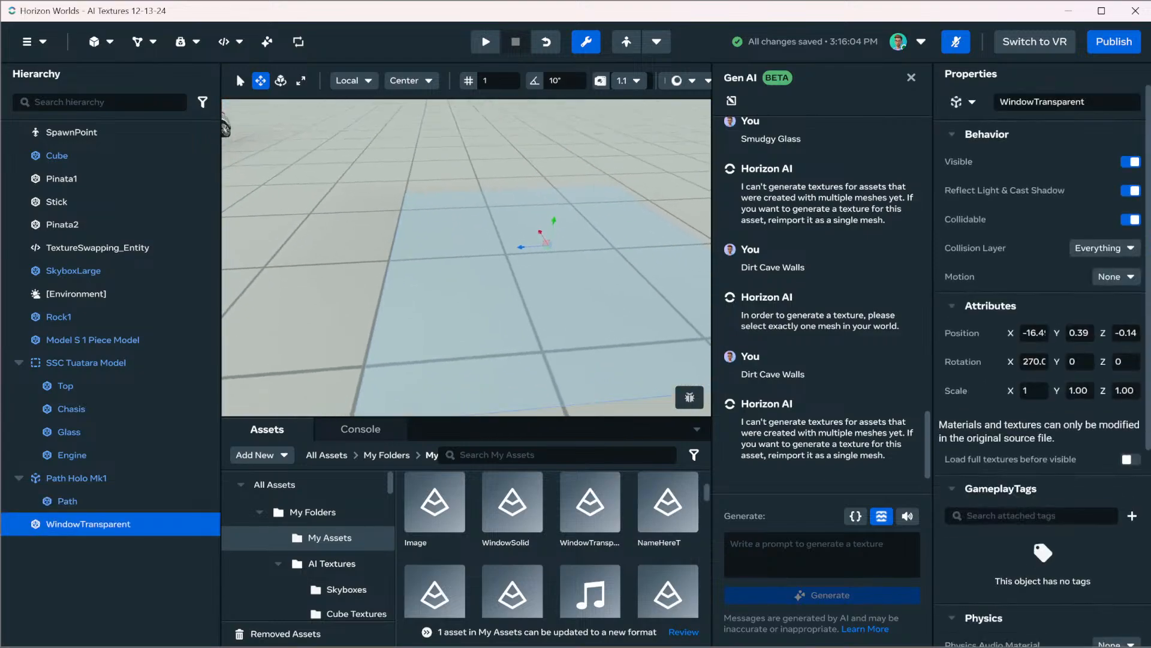
Generate a Gen AI texture for the WindowTransparent pane with the prompt "Smudgy Glass", and save and apply it
left_click(730, 543)
type("Smudgy Glass")
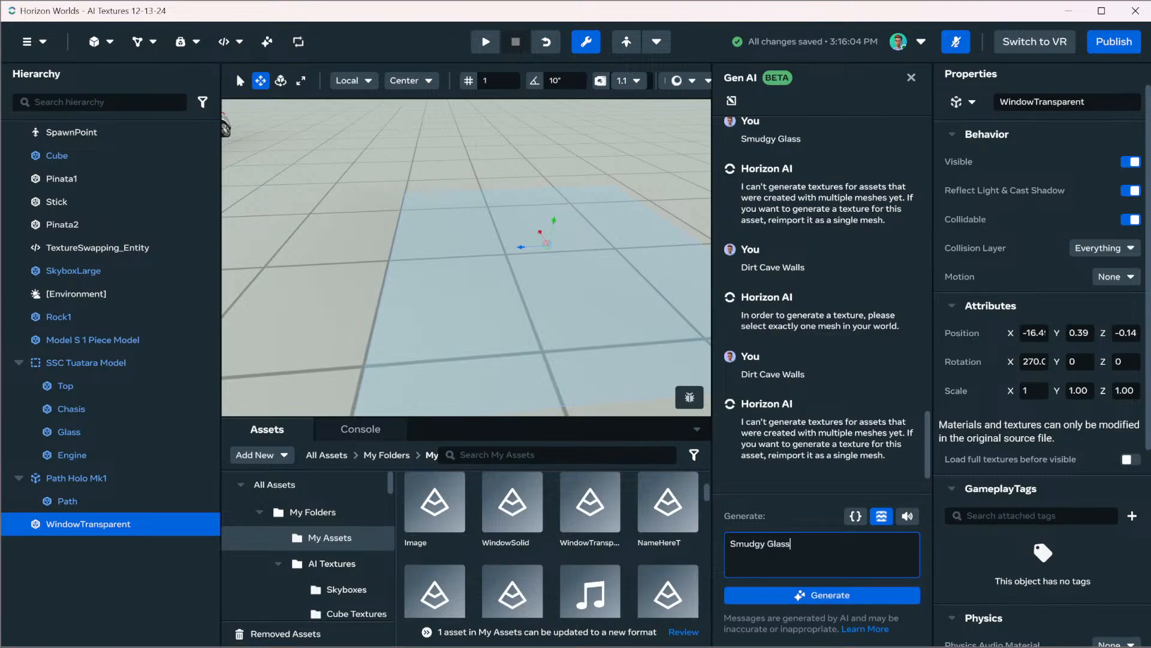
key("Return")
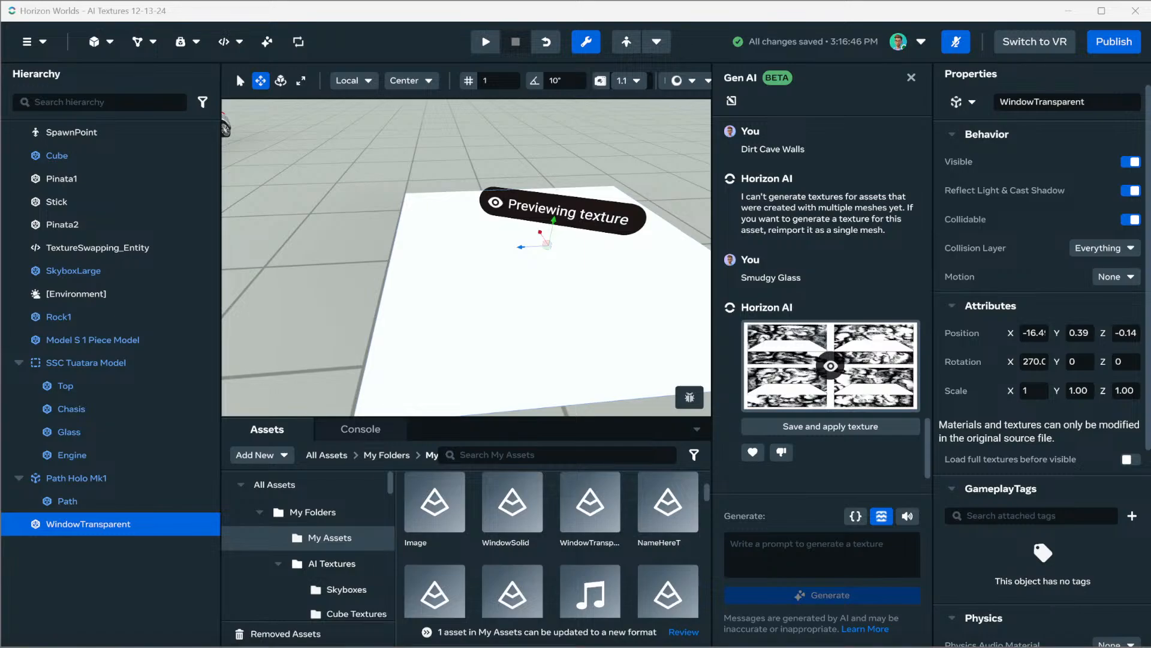
right_click_drag(467, 258, 460, 296)
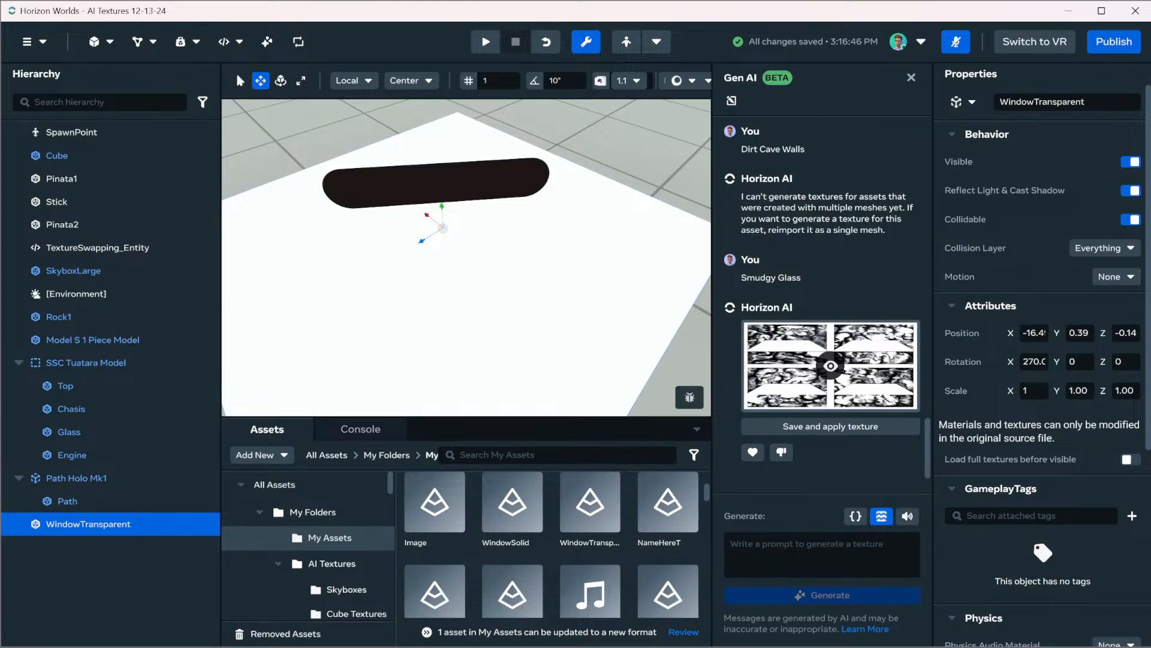
scroll(466, 258, "down", 3)
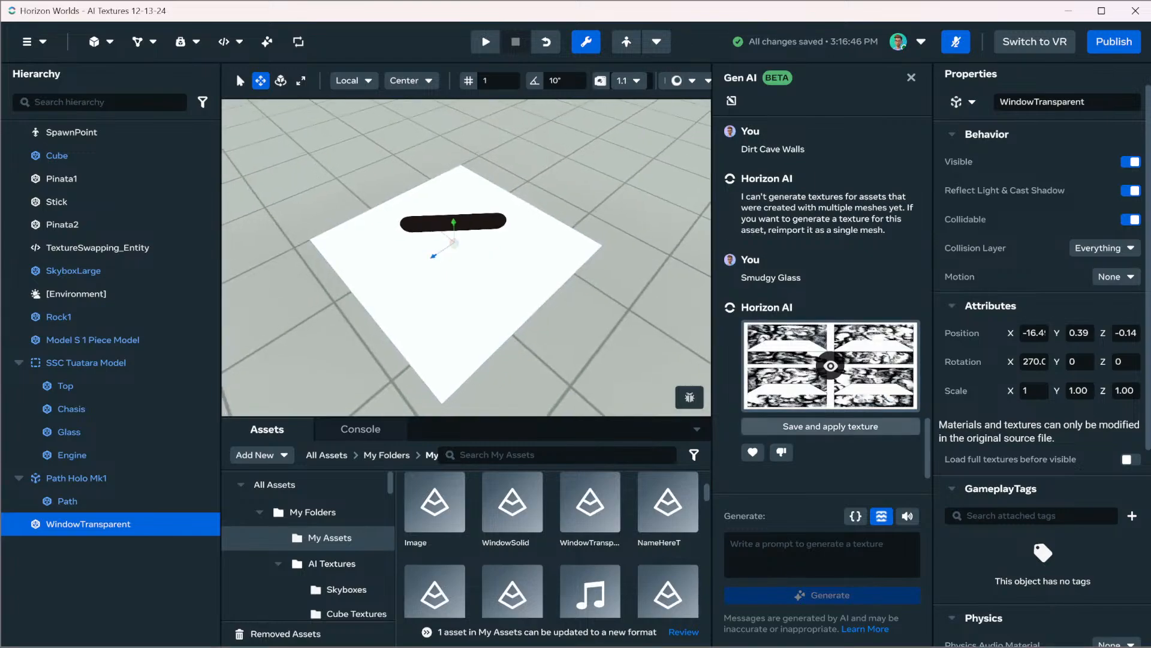
left_click(830, 426)
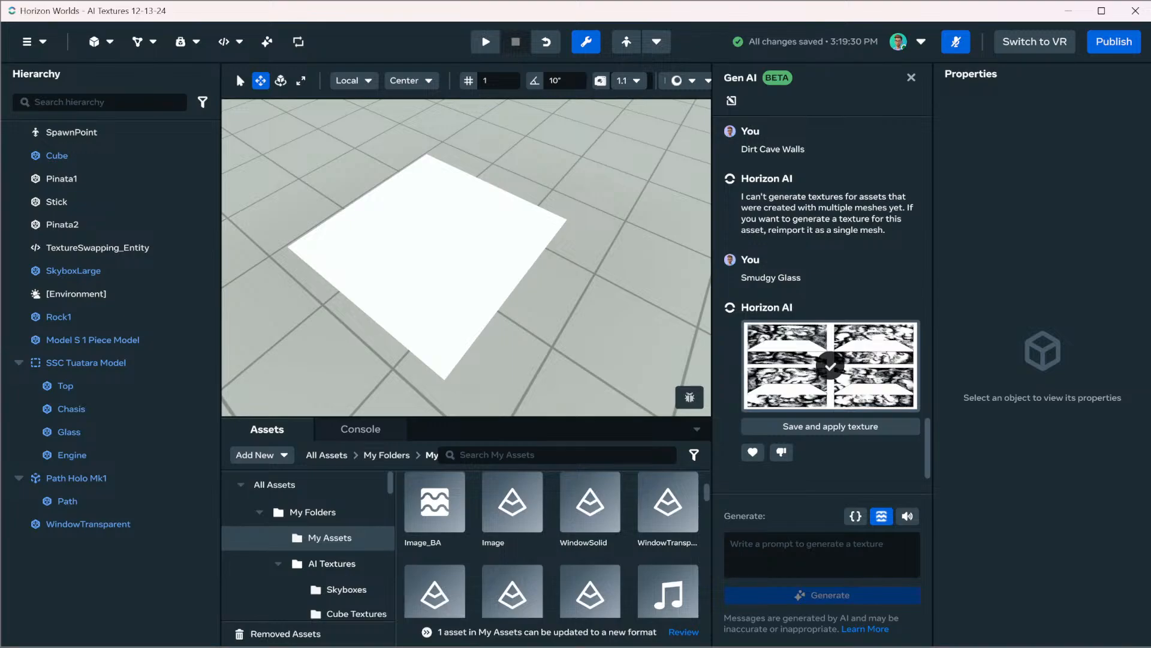
Browse the asset folders and open the Tests folder under Maps
right_click_drag(467, 258, 408, 180)
key("w")
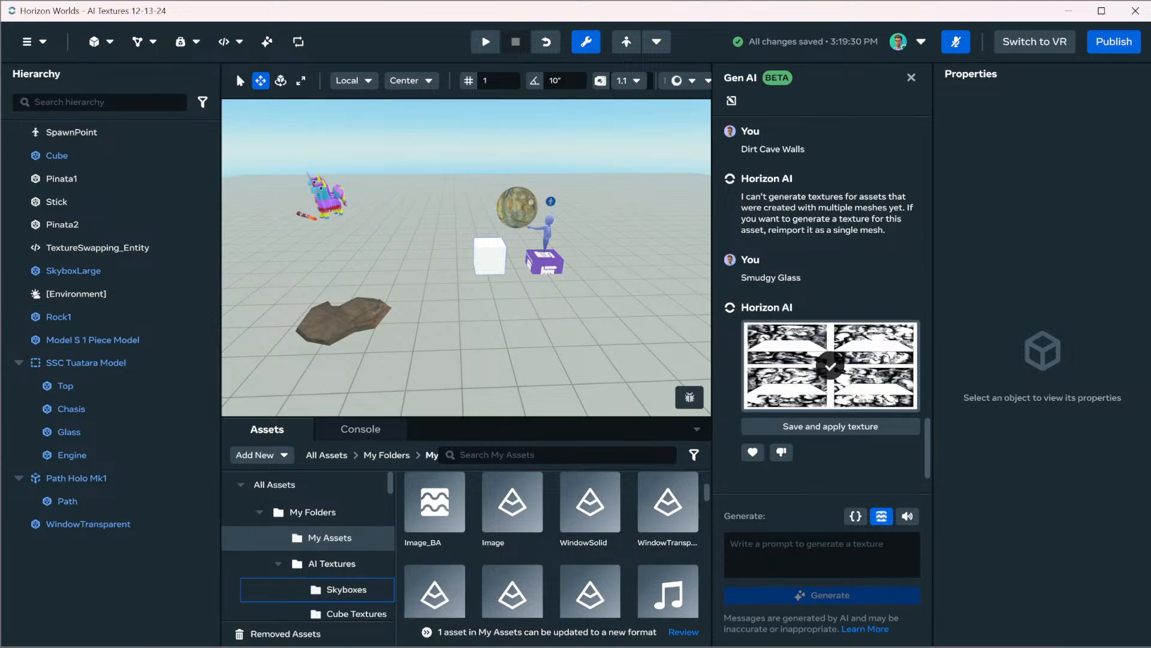
scroll(309, 579, "down", 6)
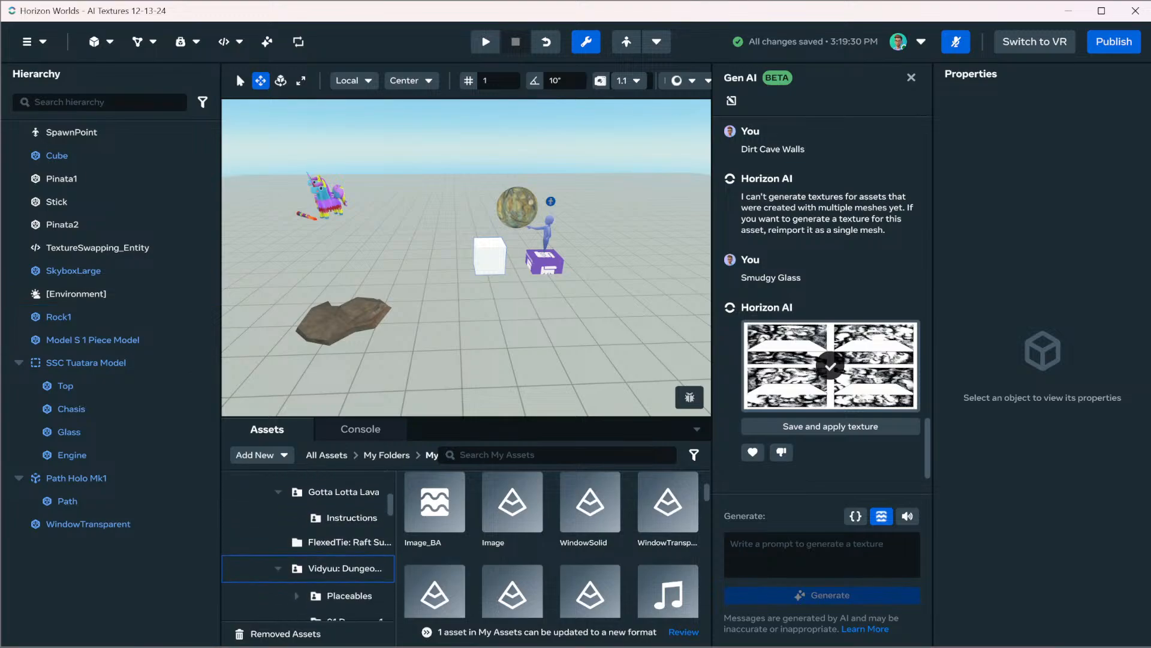
scroll(309, 579, "down", 5)
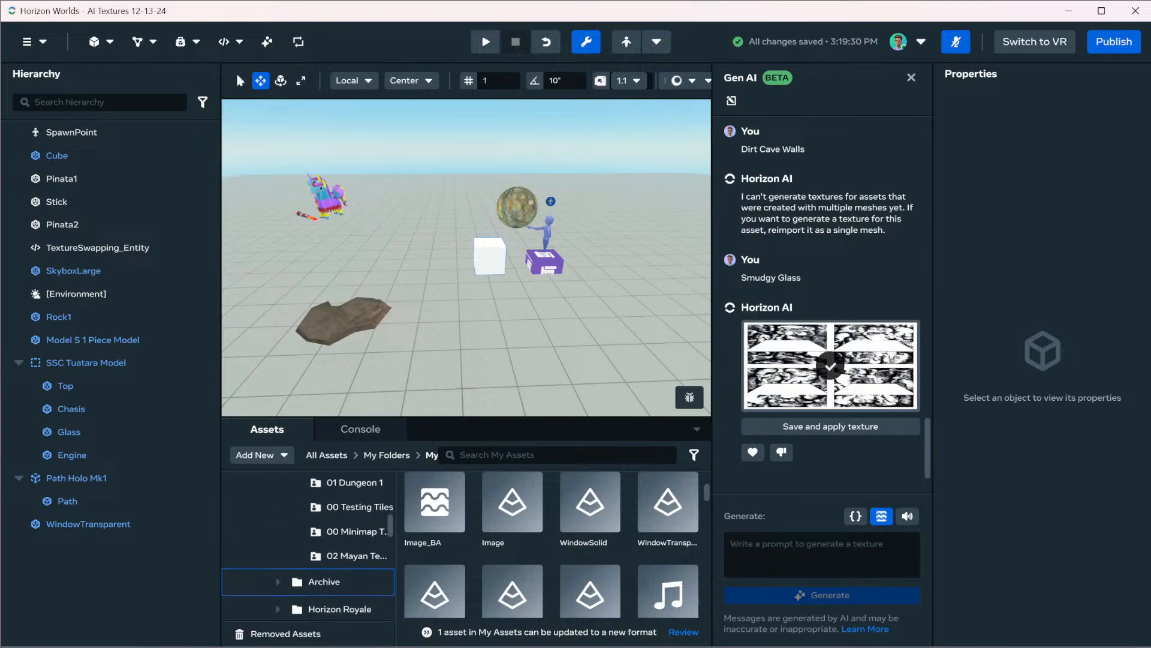
scroll(309, 570, "down", 3)
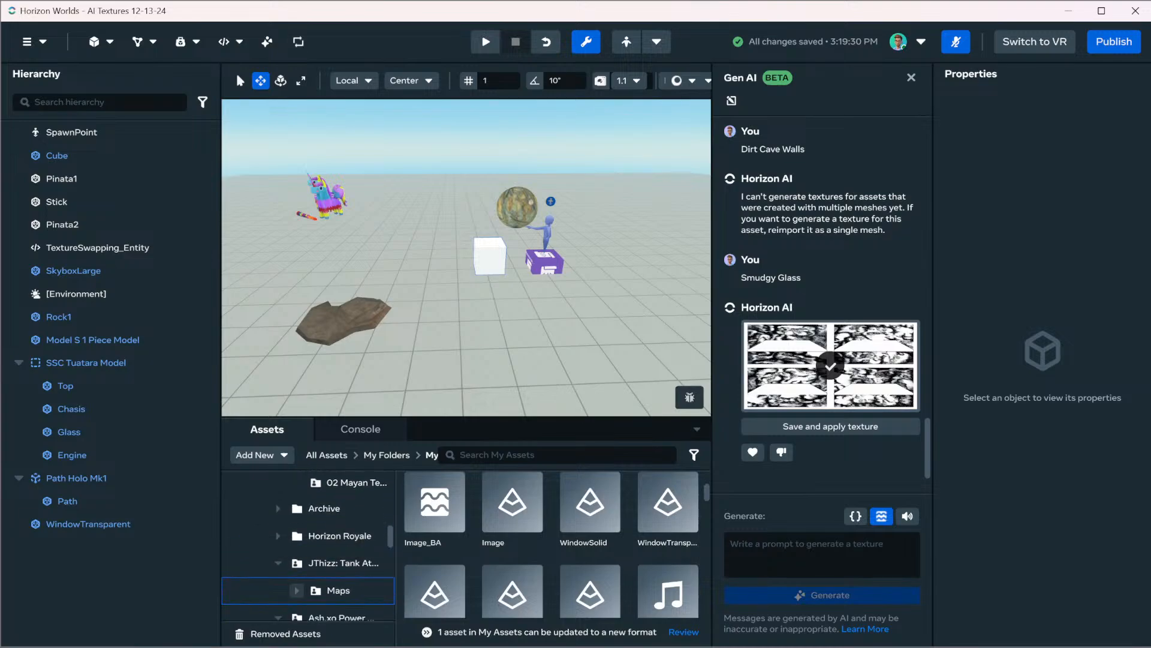
scroll(318, 540, "down", 5)
scroll(309, 540, "up", 3)
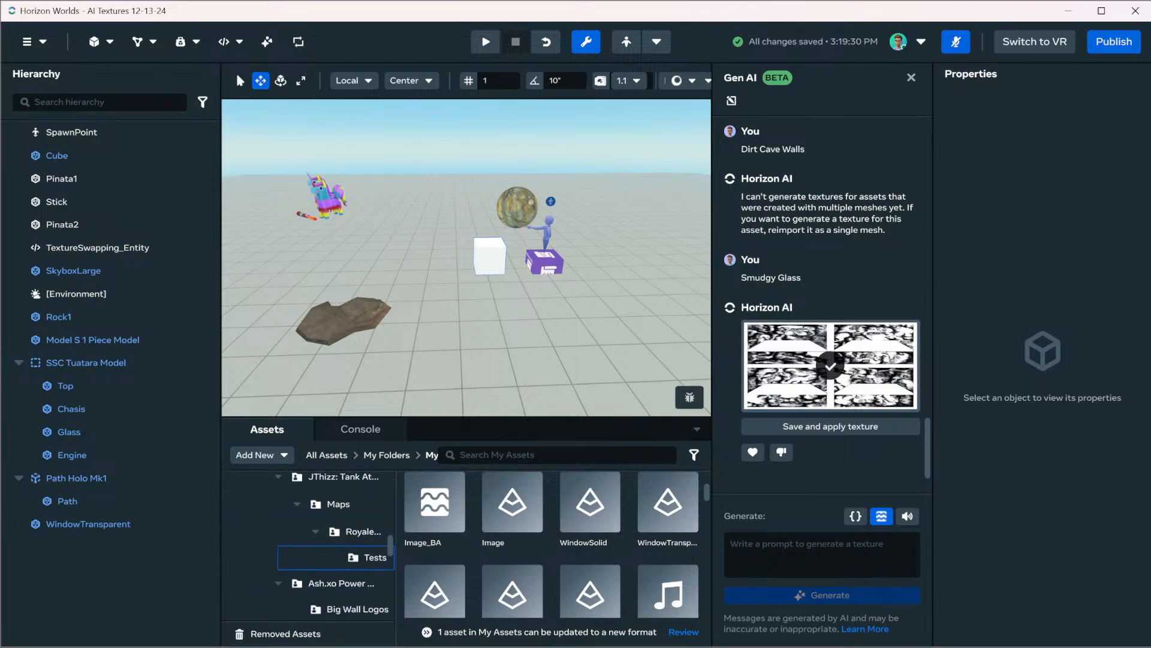
left_click(367, 557)
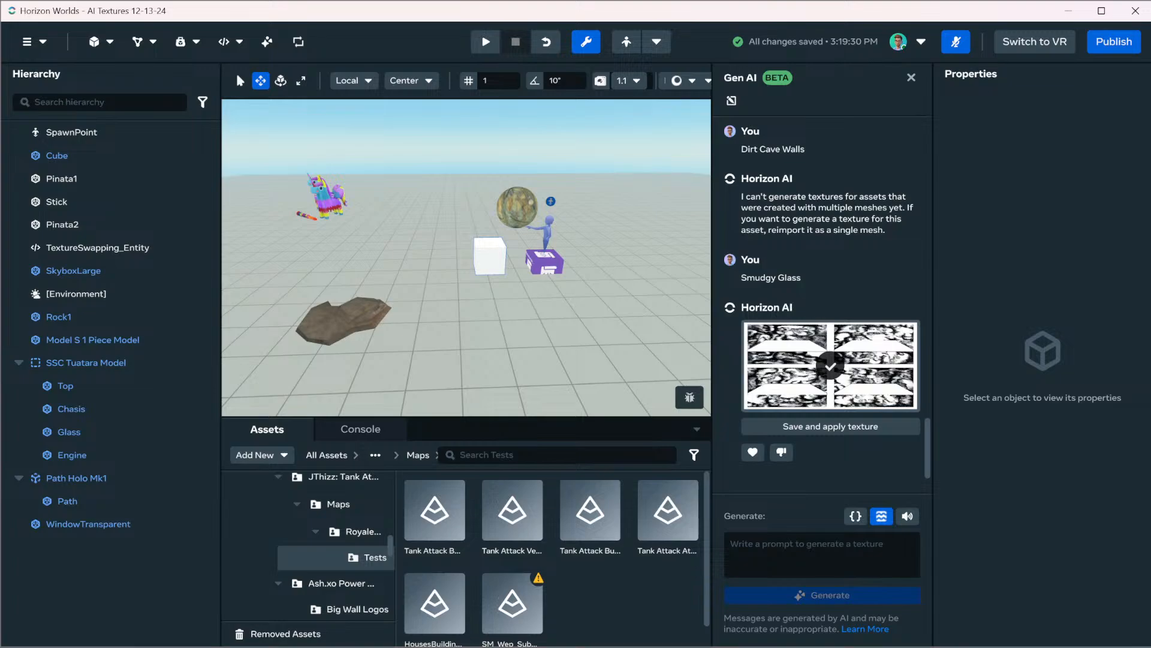
Place the SM_Wep_SubMGun_Lite_01 asset from the Tests folder in the world
scroll(467, 258, "down", 10)
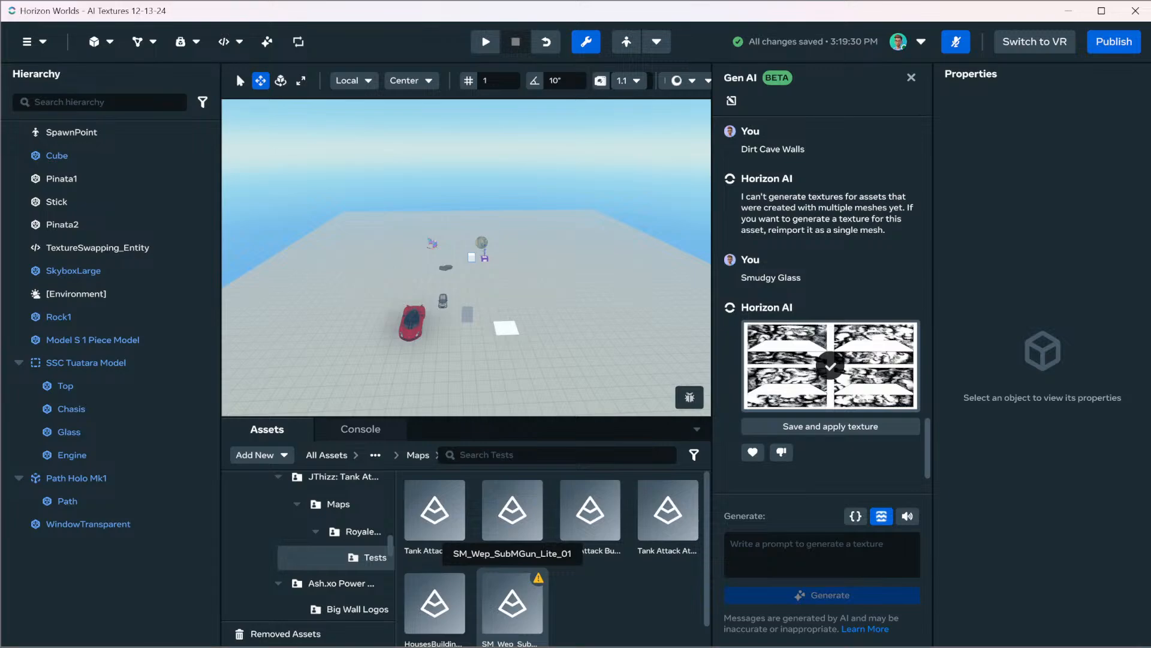
left_click_drag(513, 594, 602, 313)
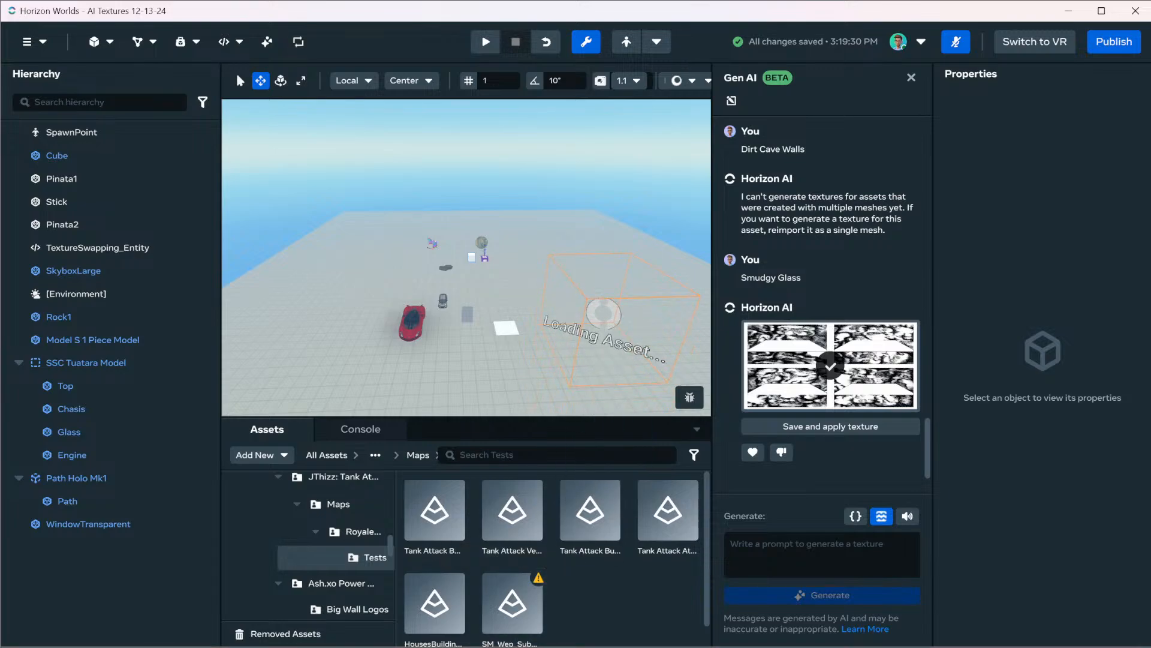
right_click_drag(603, 313, 634, 299)
key("w")
key("s")
key("w")
Set the submachine gun's position to X 0, Y 10 and Z 0
left_click(1034, 333)
type("0")
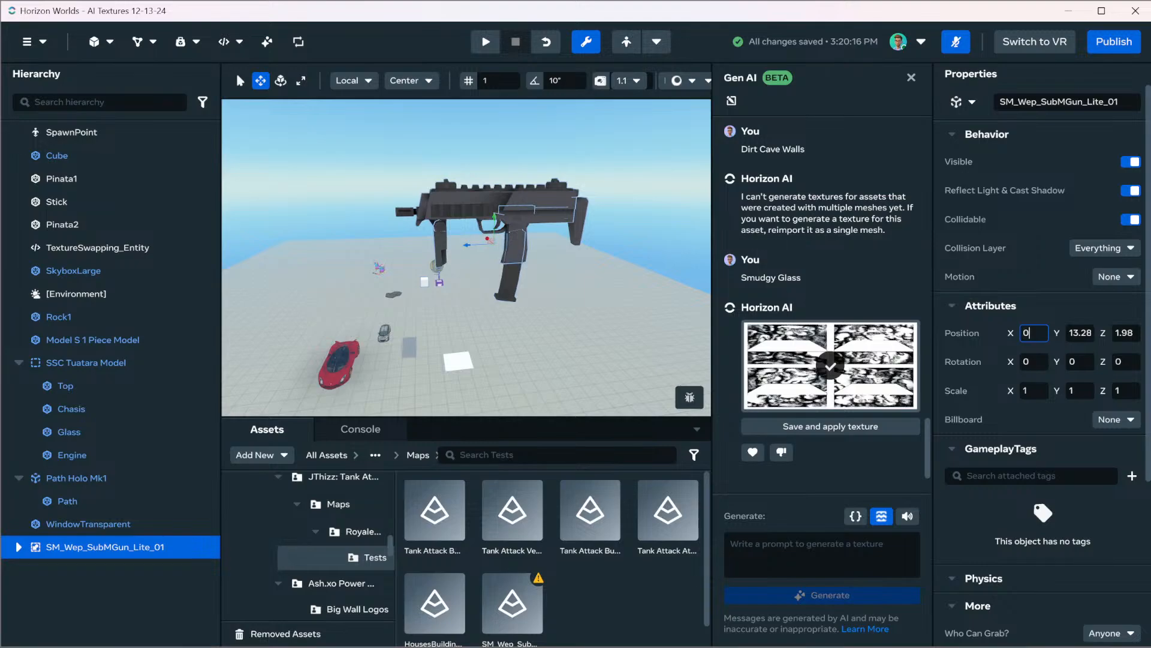
key("Tab")
type("10")
key("Tab")
type("0")
key("Return")
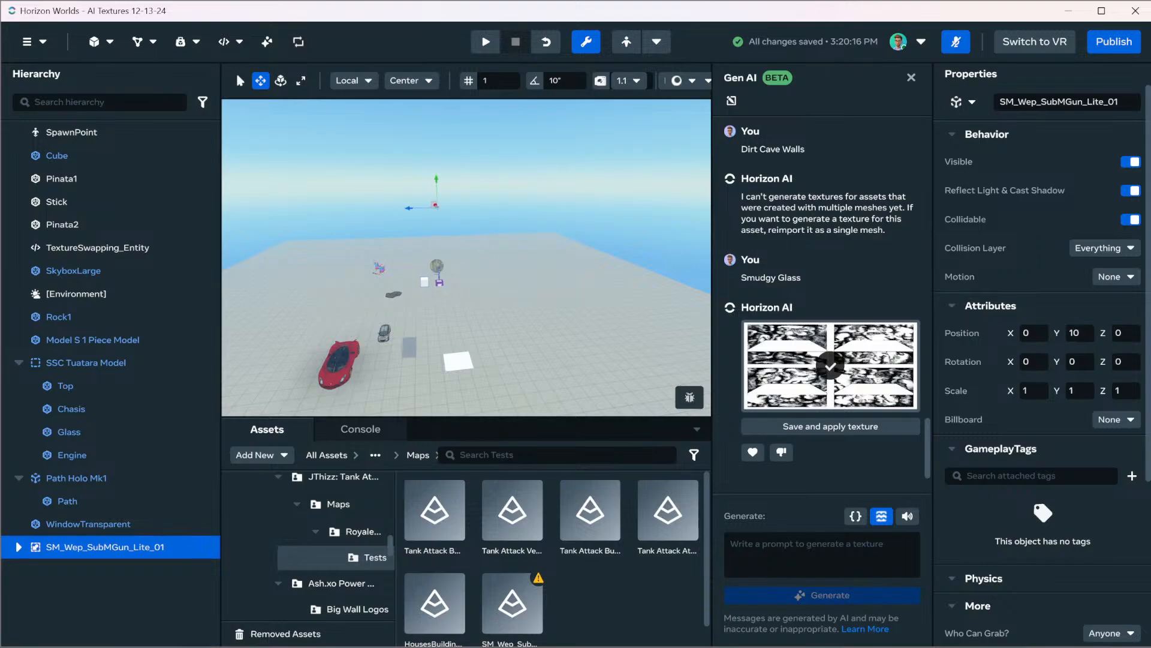
Set the submachine gun's Y position to 3 and focus on it
left_click(1080, 332)
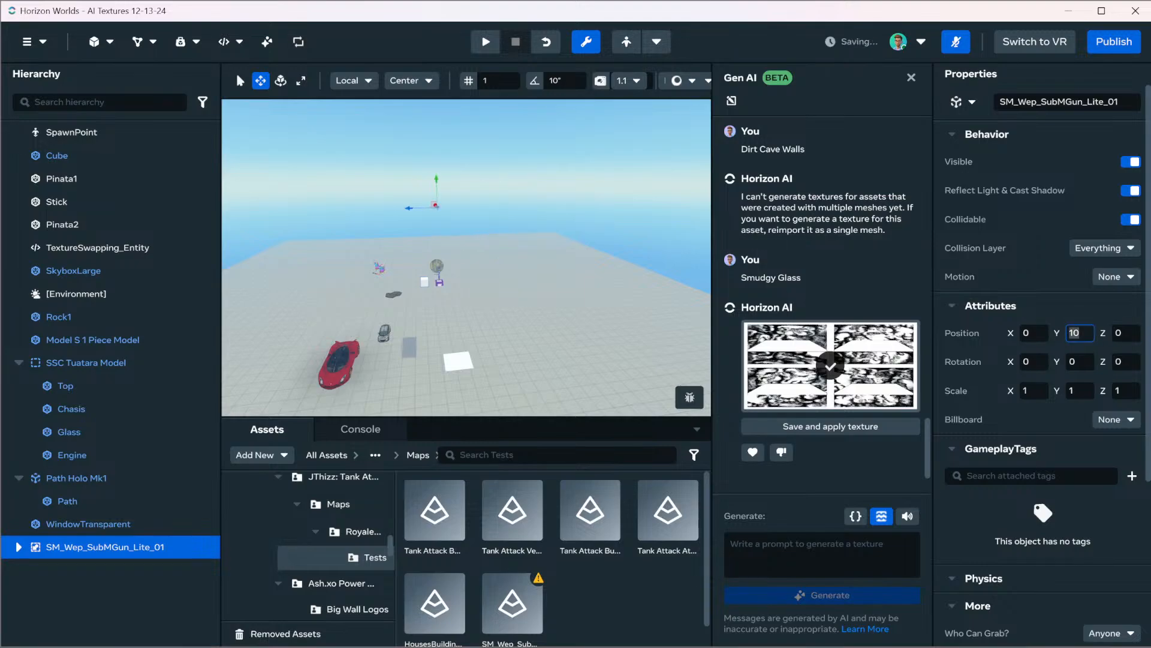
type("3")
key("Return")
key("f")
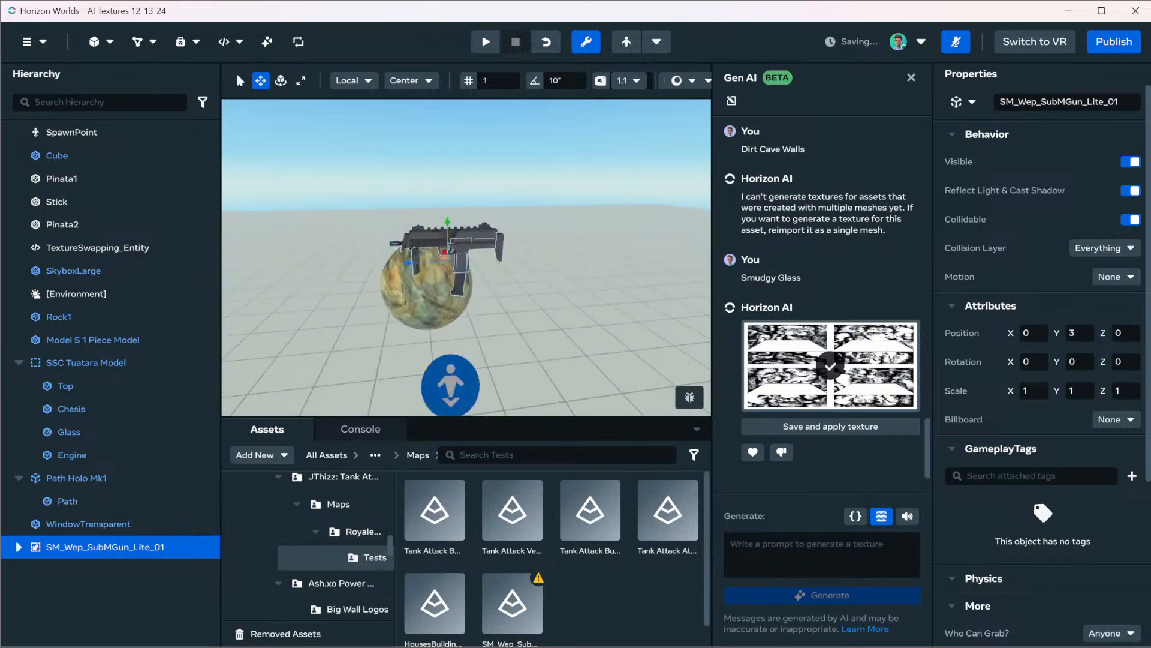
right_click_drag(467, 257, 576, 300)
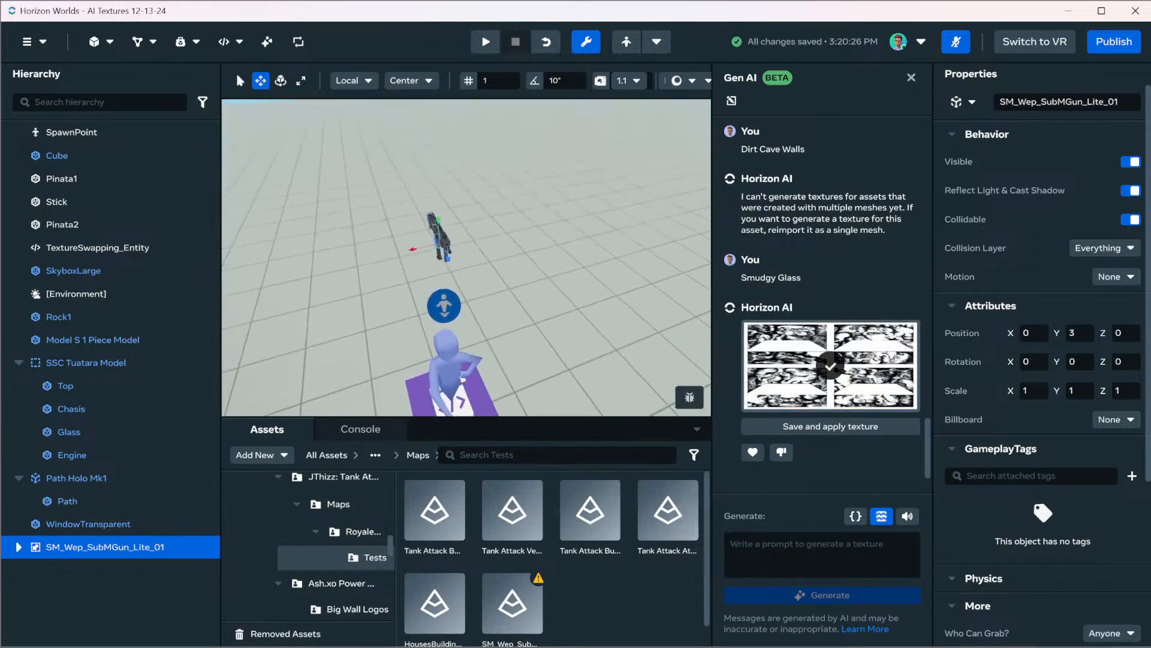
key("f")
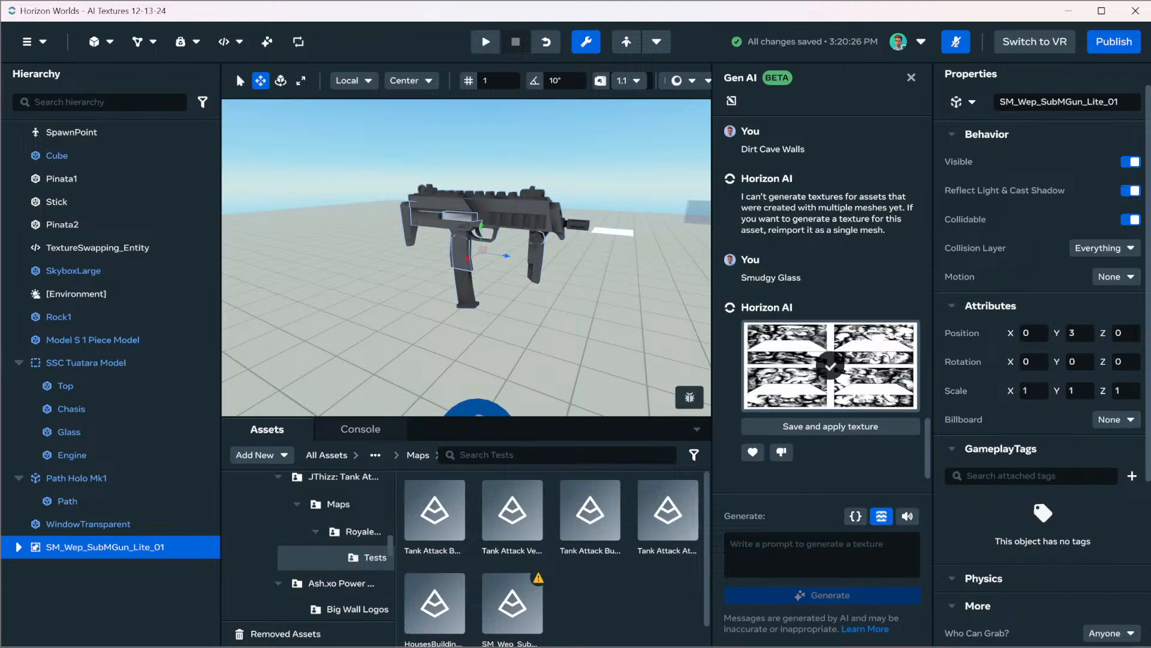
mouse_move(466, 258)
right_mouse_down()
mouse_move(528, 255)
mouse_move(462, 246)
right_mouse_up()
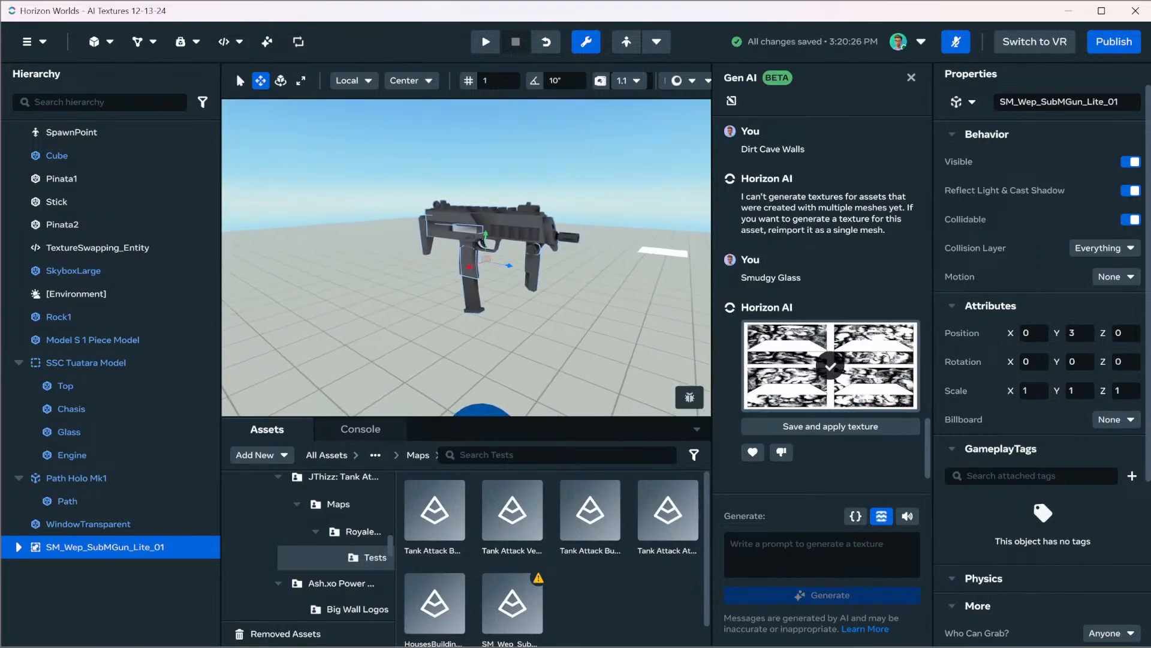
Expand the submachine gun's parts, select its Slide mesh and enter the texture prompt "Zebra Wrap"
left_click(19, 547)
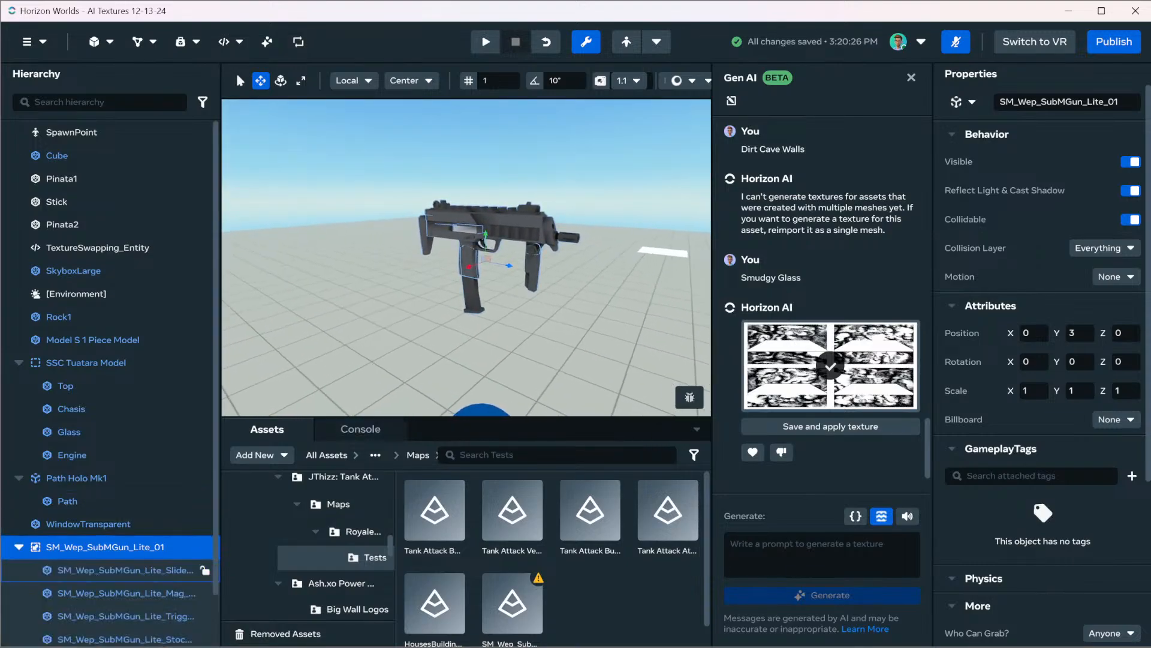
scroll(108, 569, "down", 2)
left_click(120, 513)
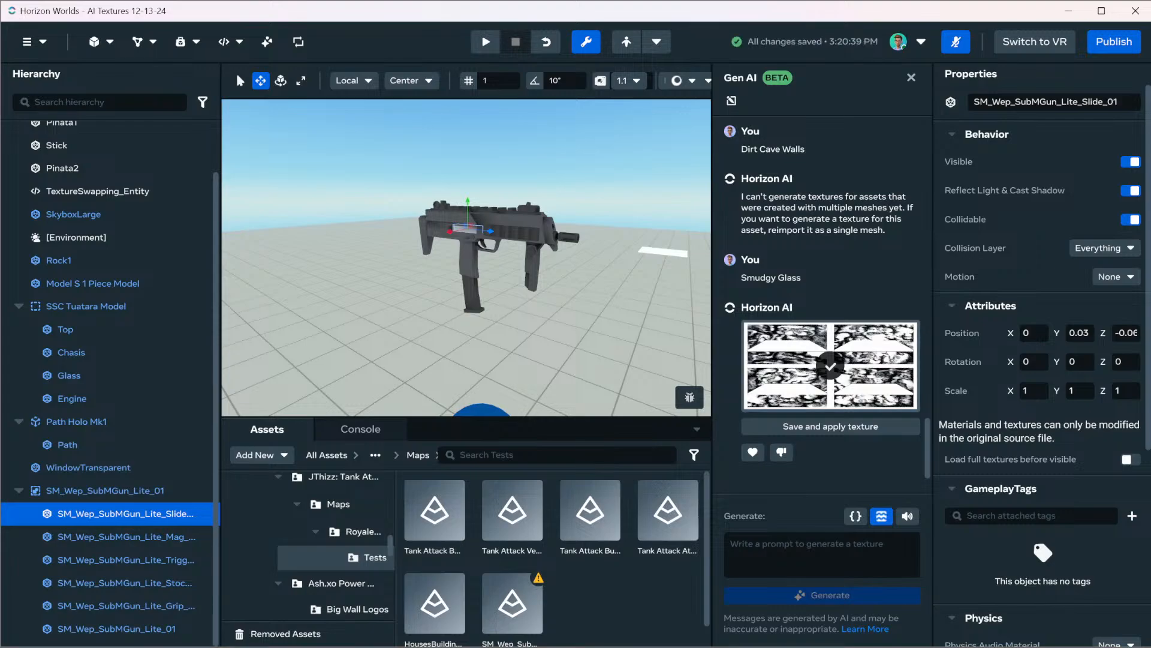
left_click(822, 553)
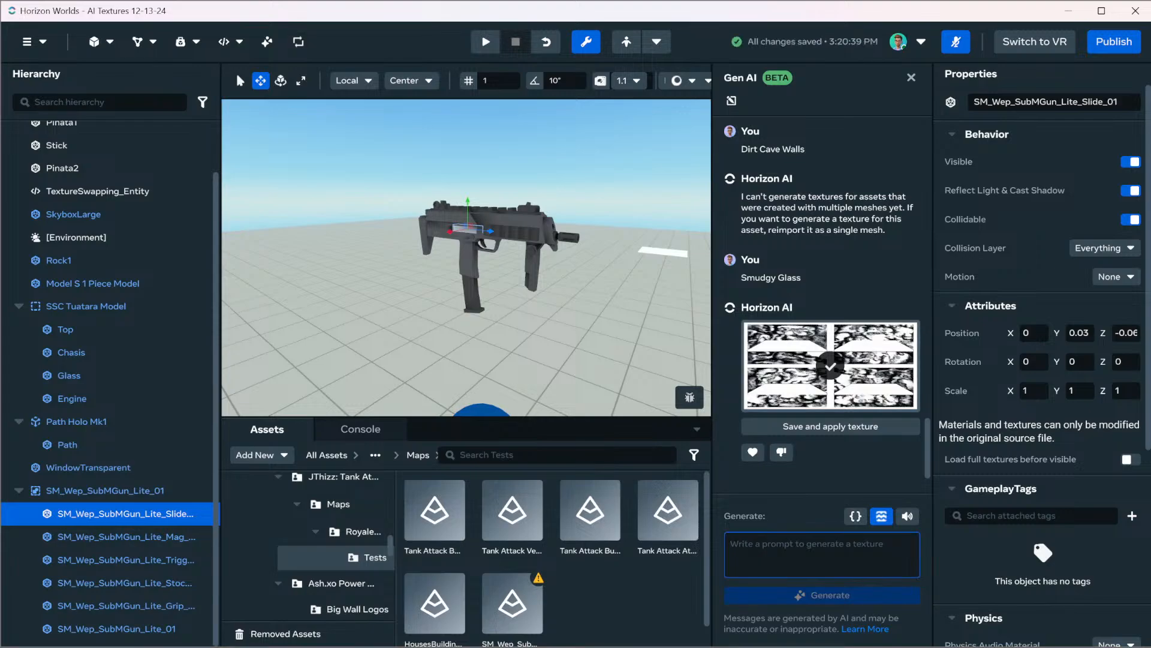
type("Zebra Wrap")
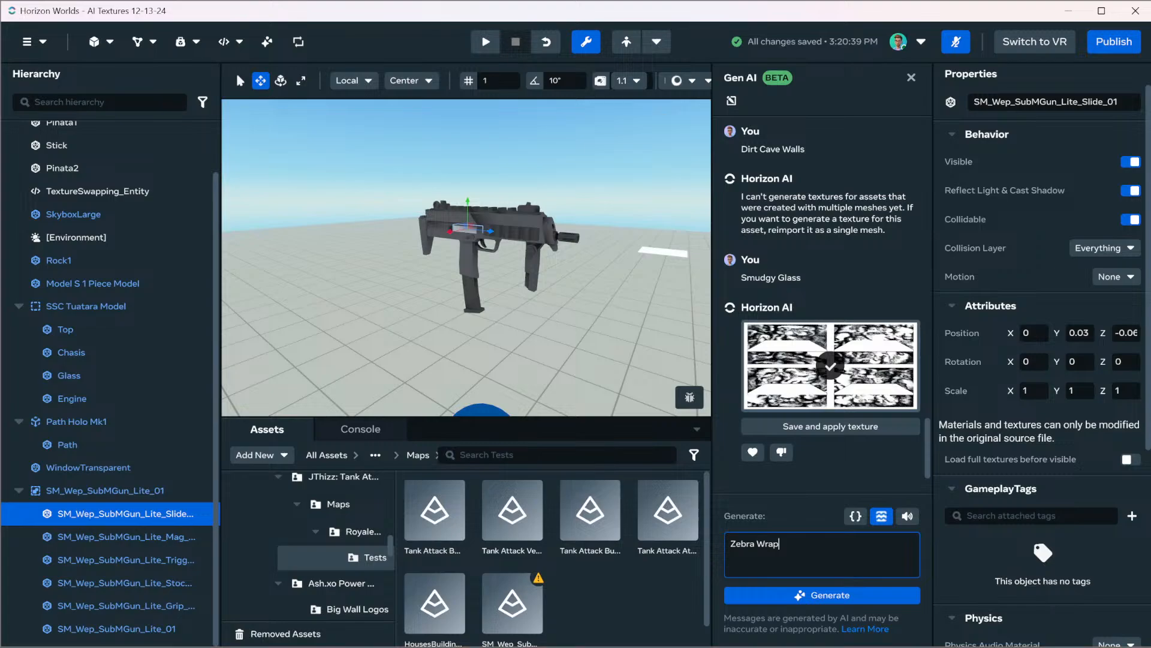
key("ctrl+a")
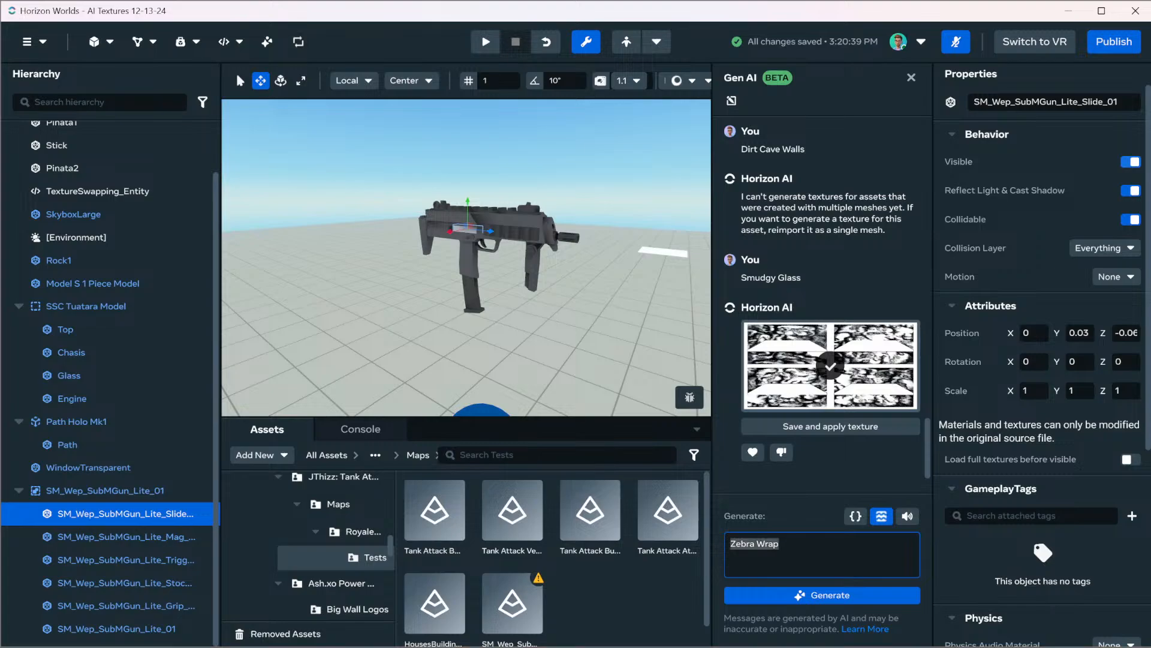
Go through the gun's slide, magazine, trigger and stock meshes, toggling visibility to identify each part
left_click(1131, 162)
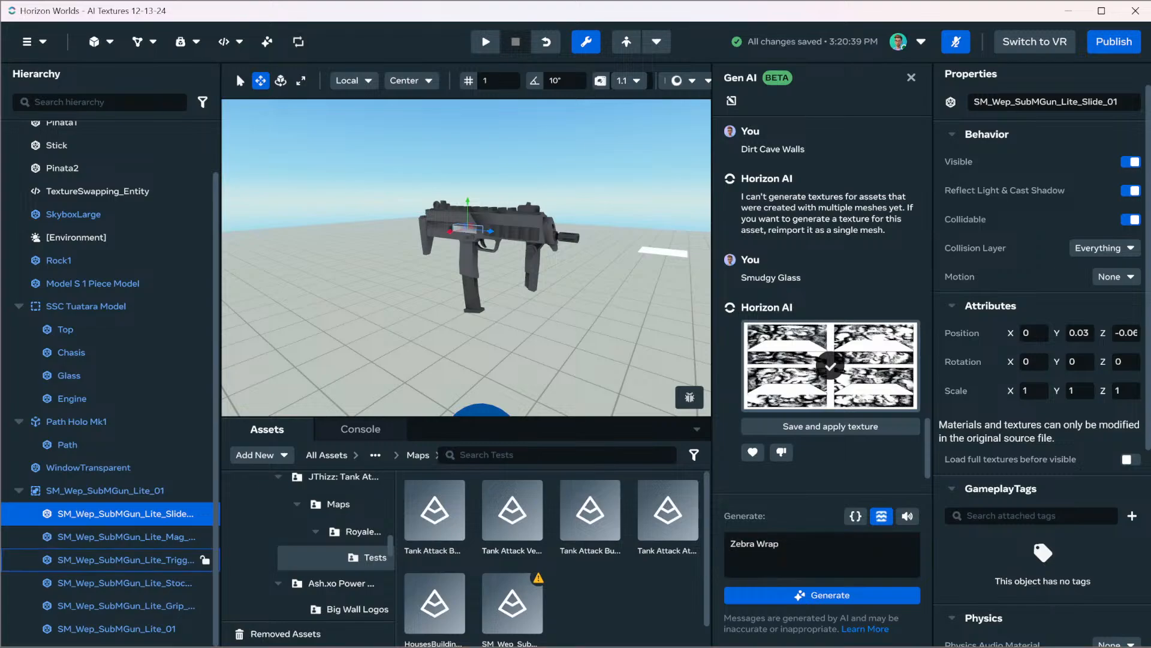
left_click(126, 537)
left_click(126, 560)
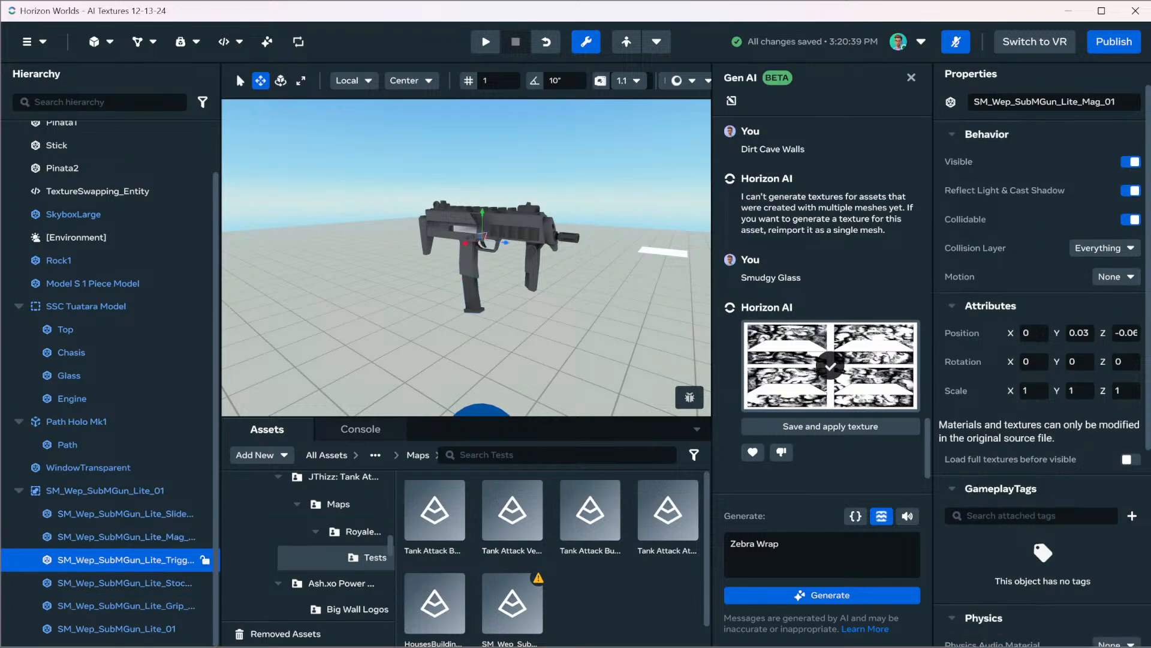
left_click(1131, 162)
left_click(1131, 162)
left_click(132, 583)
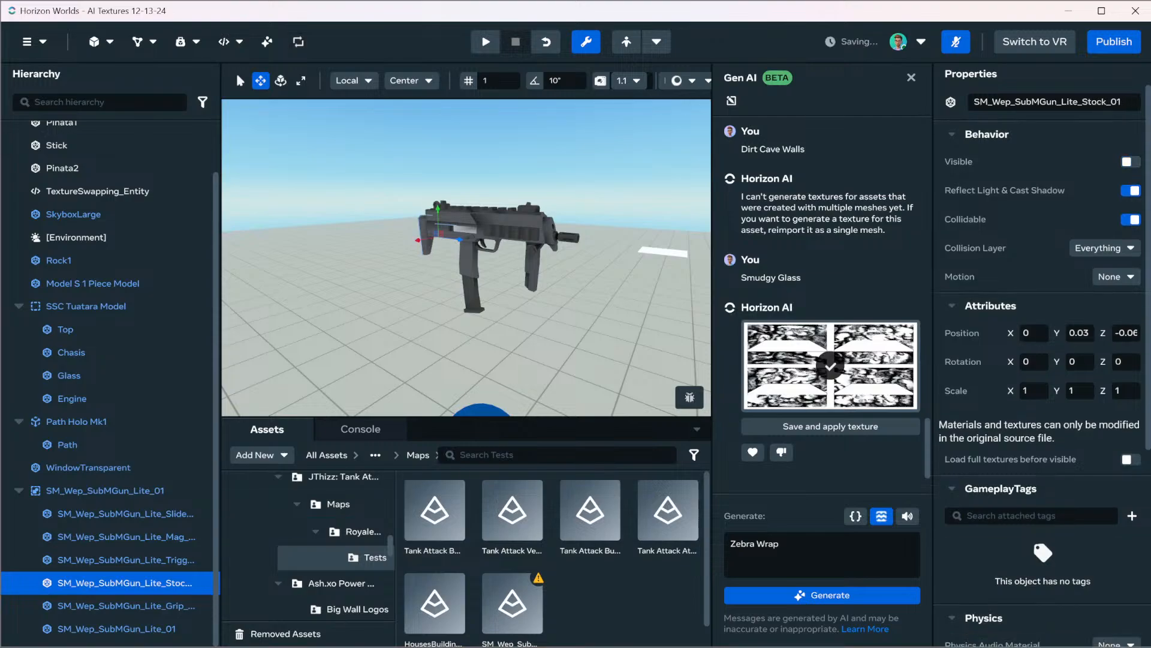
Select the gun's main body mesh, SM_Wep_SubMGun_Lite_01, and try to generate a texture with the prompt "Zebra Wrap"
left_click(126, 606)
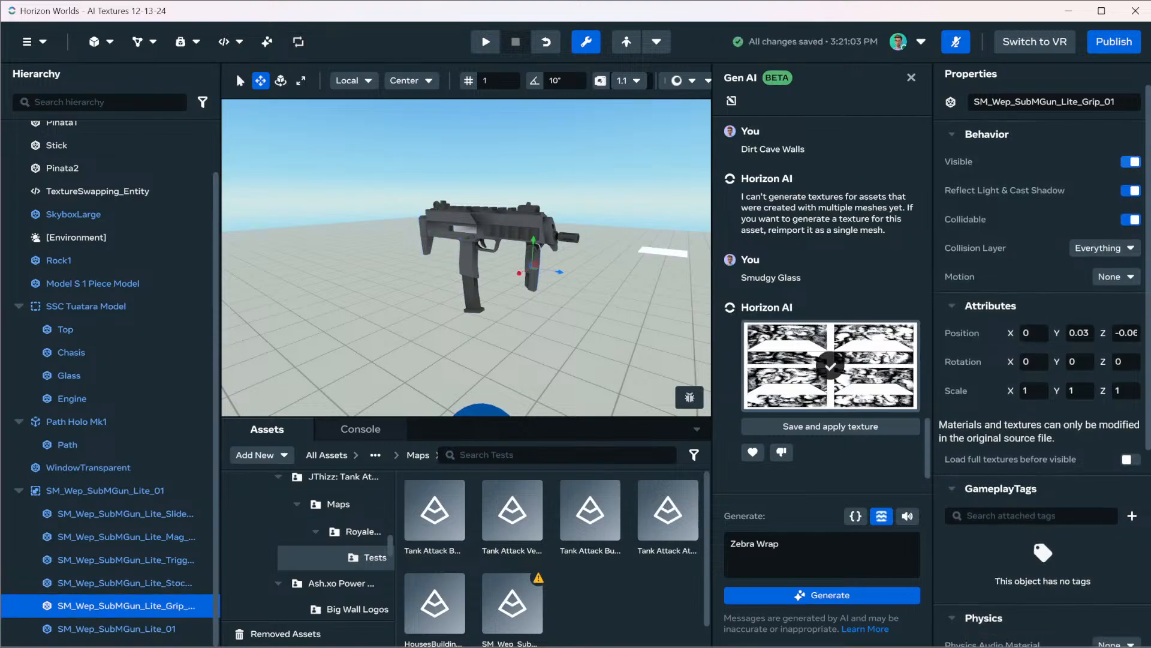
left_click(120, 628)
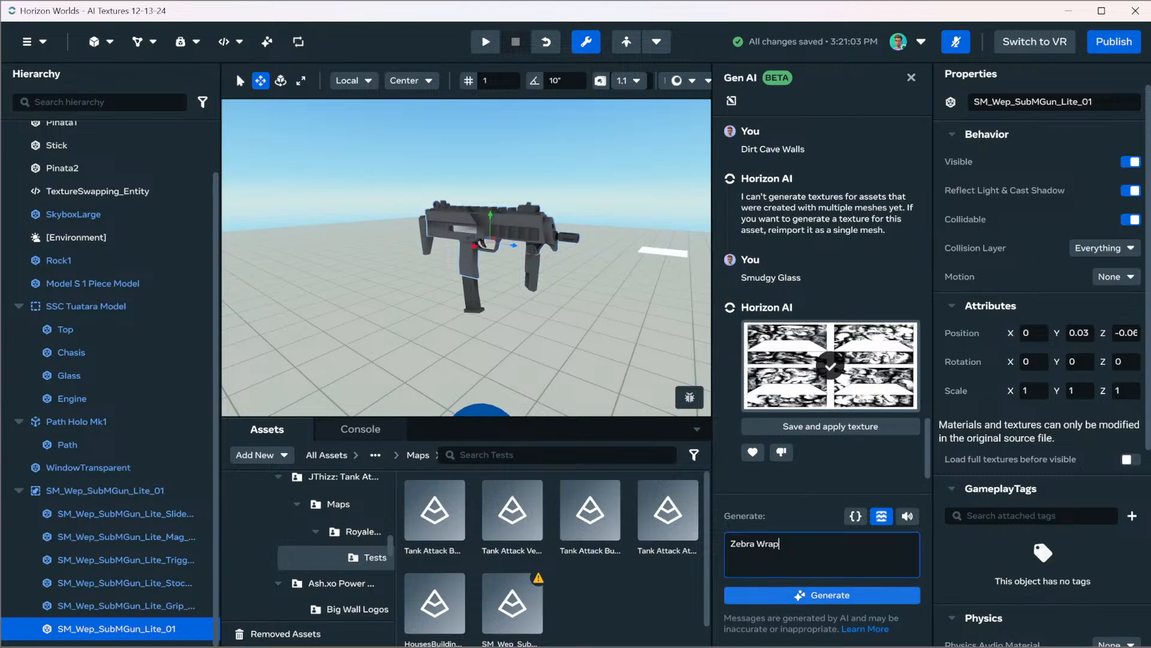
key("Return")
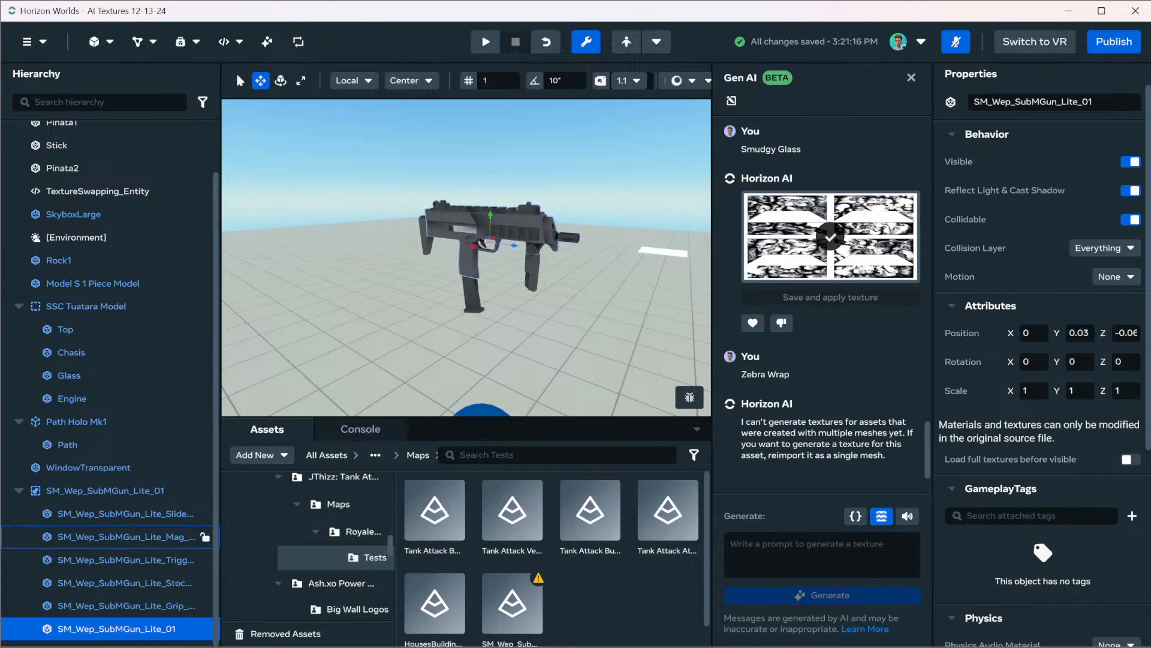
left_click(105, 491, "shift")
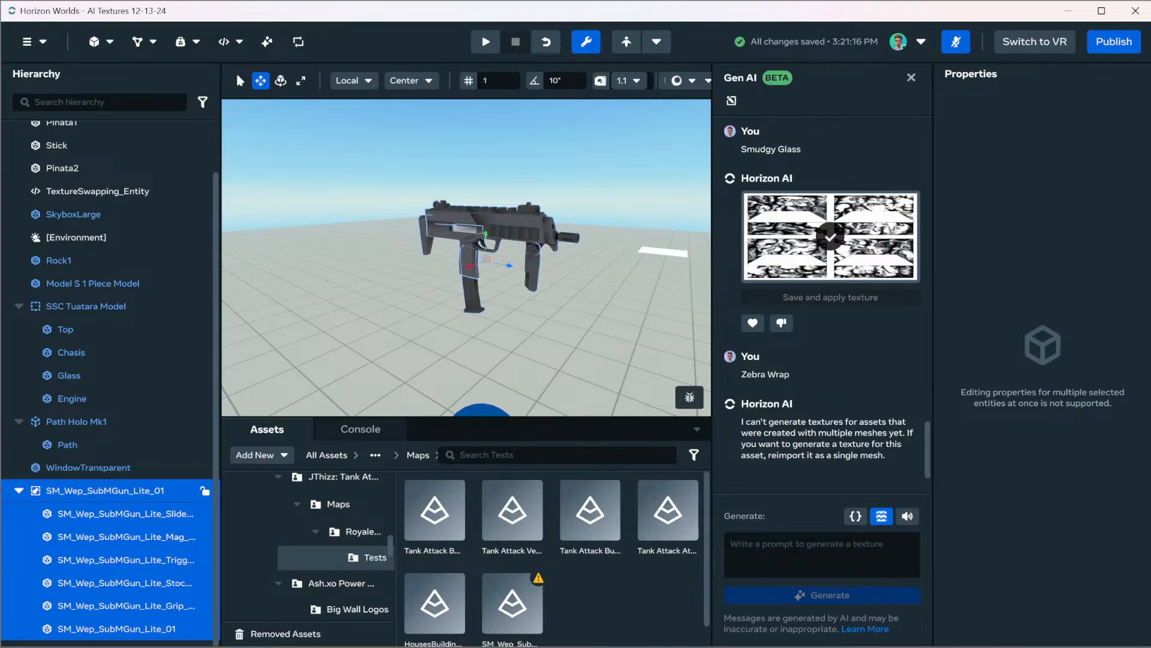
right_click(120, 491)
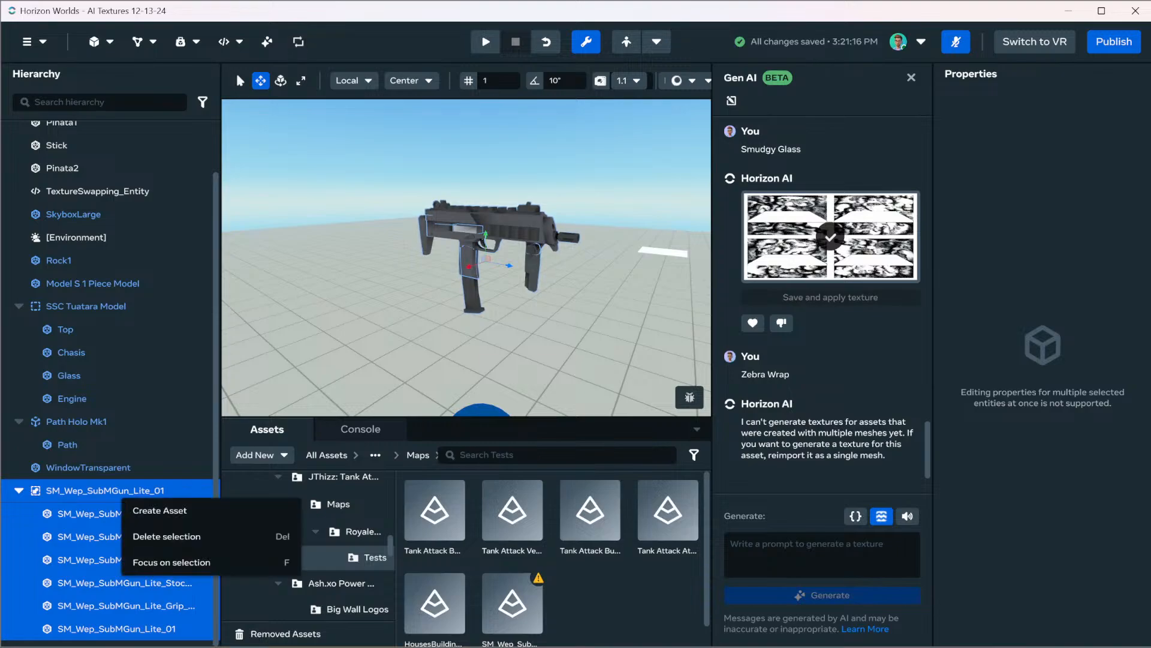
key("Escape")
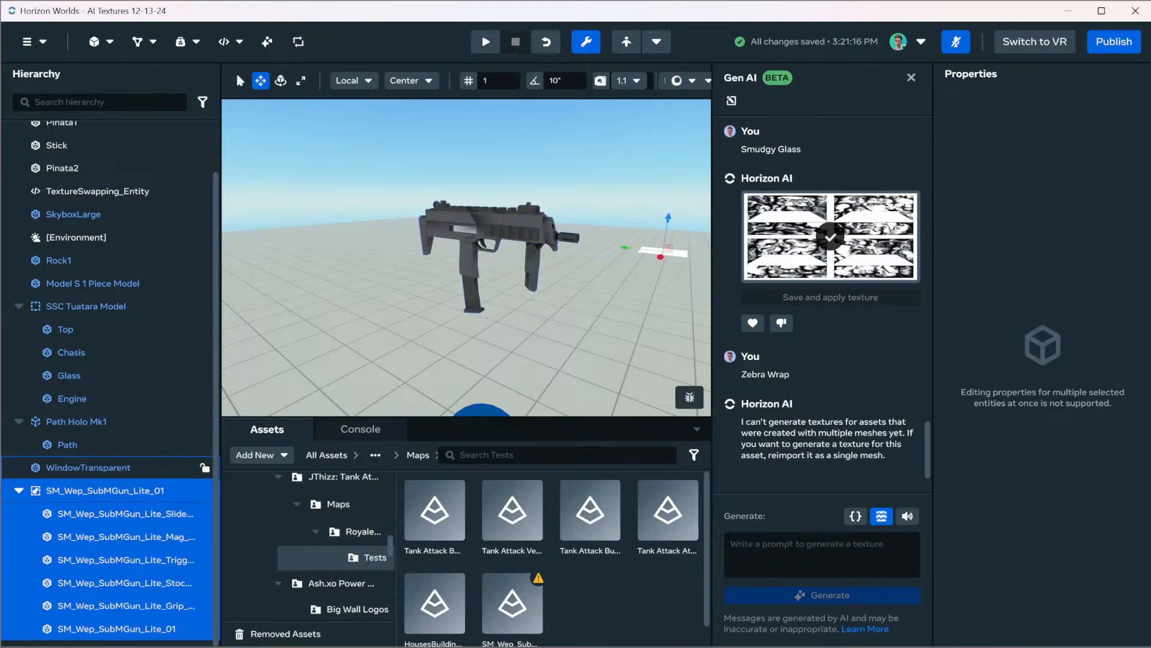
Delete every object from Cube through WindowTransparent, excluding SpawnPoint and [Environment] and keeping the submachine gun
left_click(88, 467)
scroll(120, 336, "up", 2)
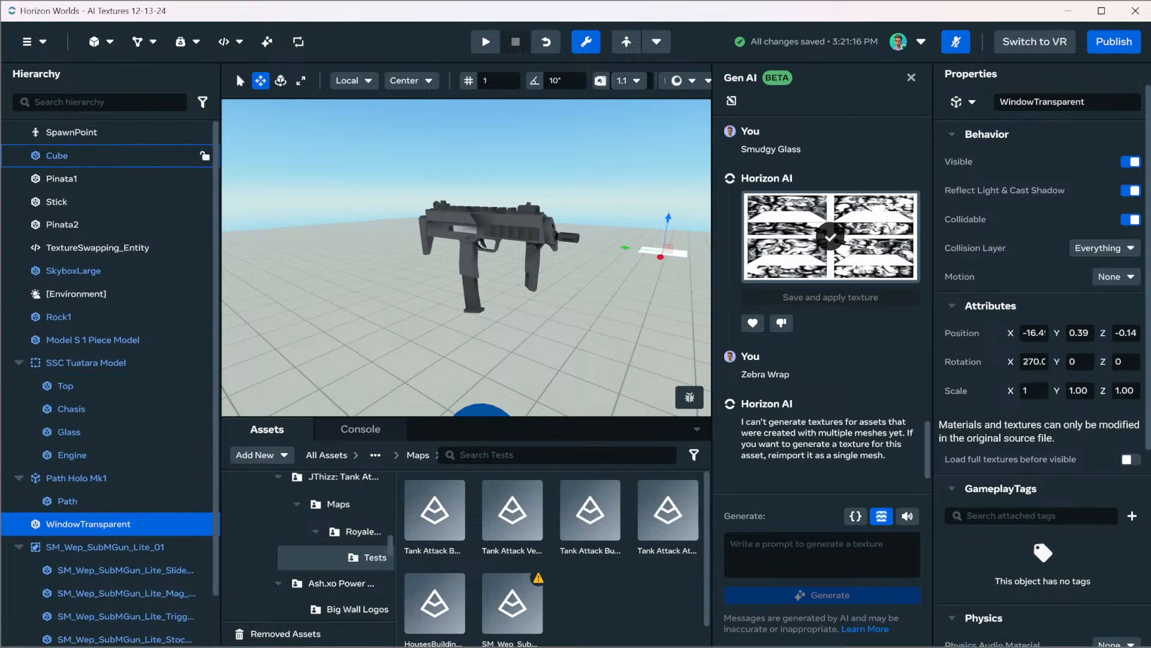
left_click(72, 132, "shift")
left_click(72, 132, "ctrl")
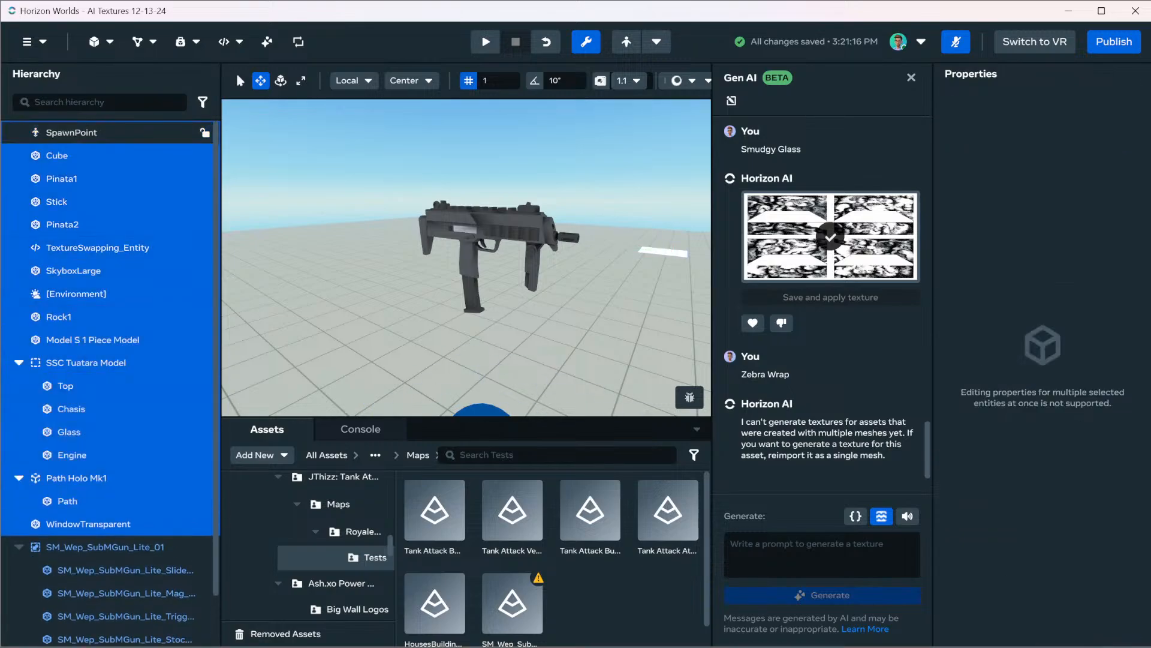
left_click(76, 294, "ctrl")
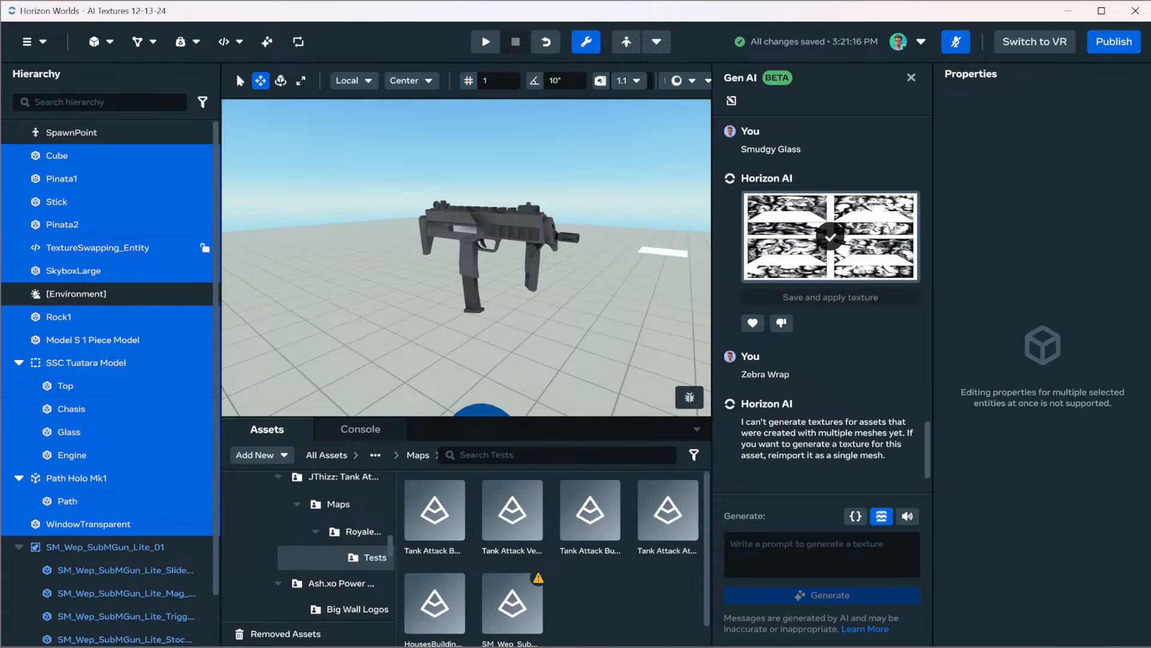
right_click(81, 253)
left_click(120, 293)
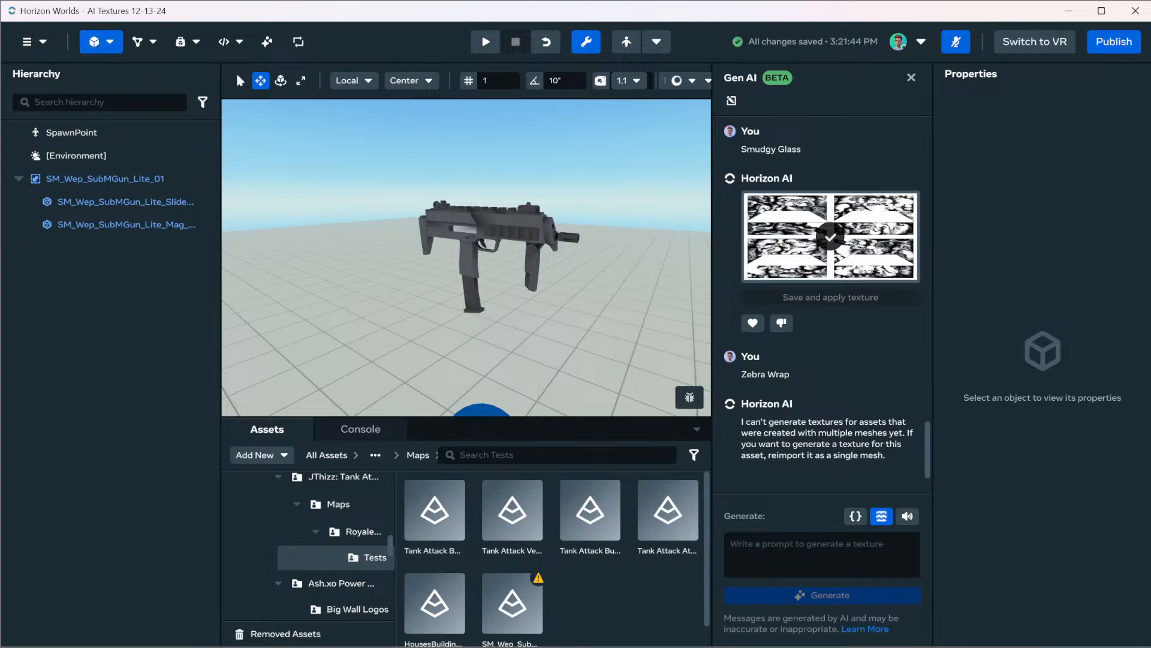
left_click(94, 42)
left_click(27, 41)
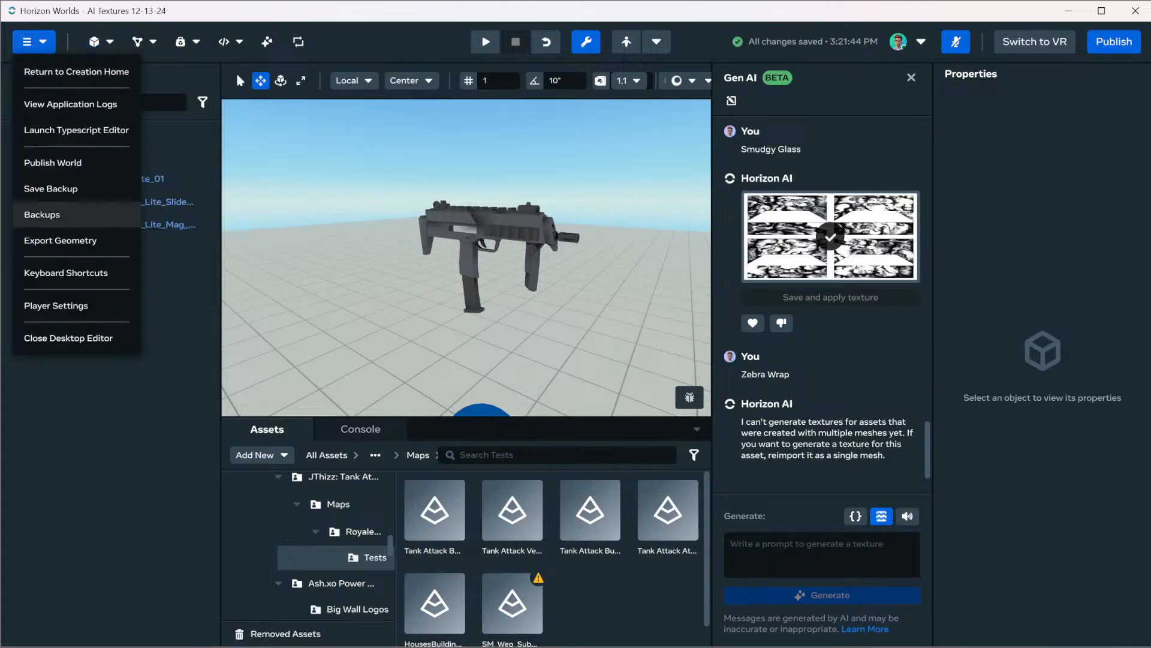
left_click(63, 240)
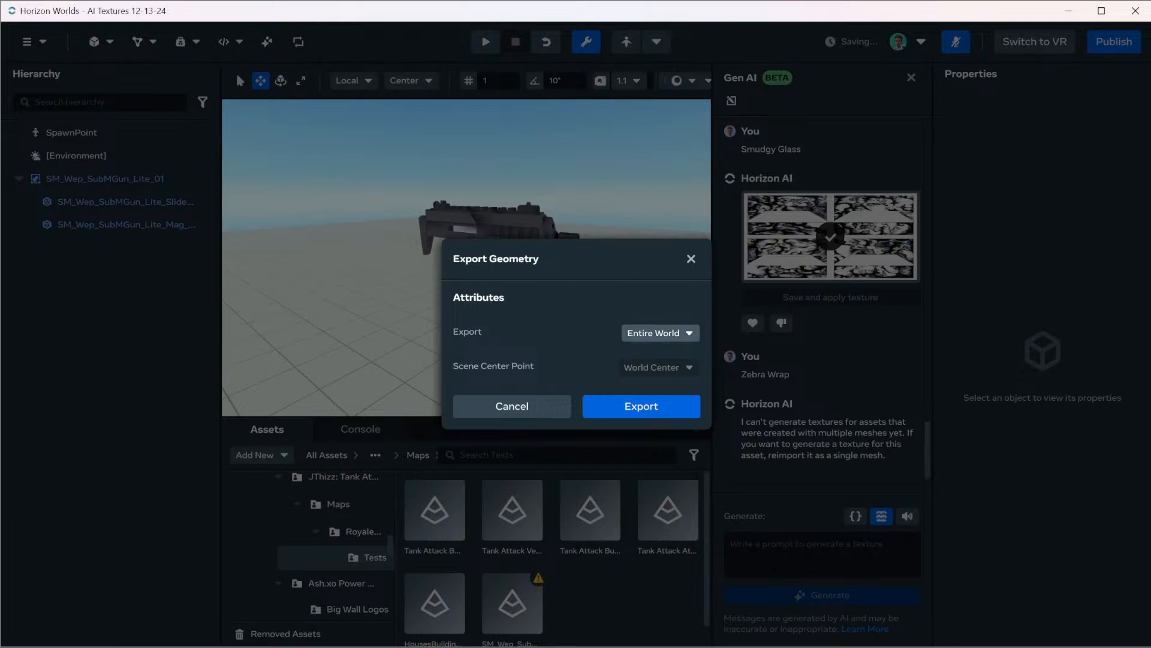
left_click(660, 333)
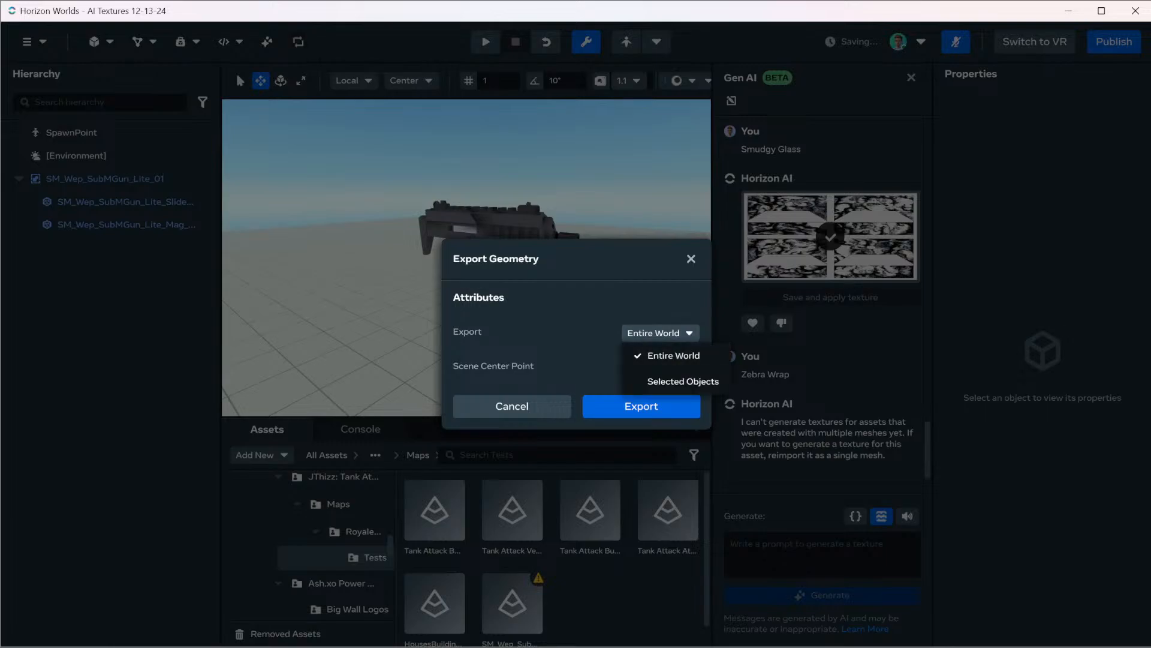
left_click(512, 406)
left_click(512, 406)
key("ctrl+z")
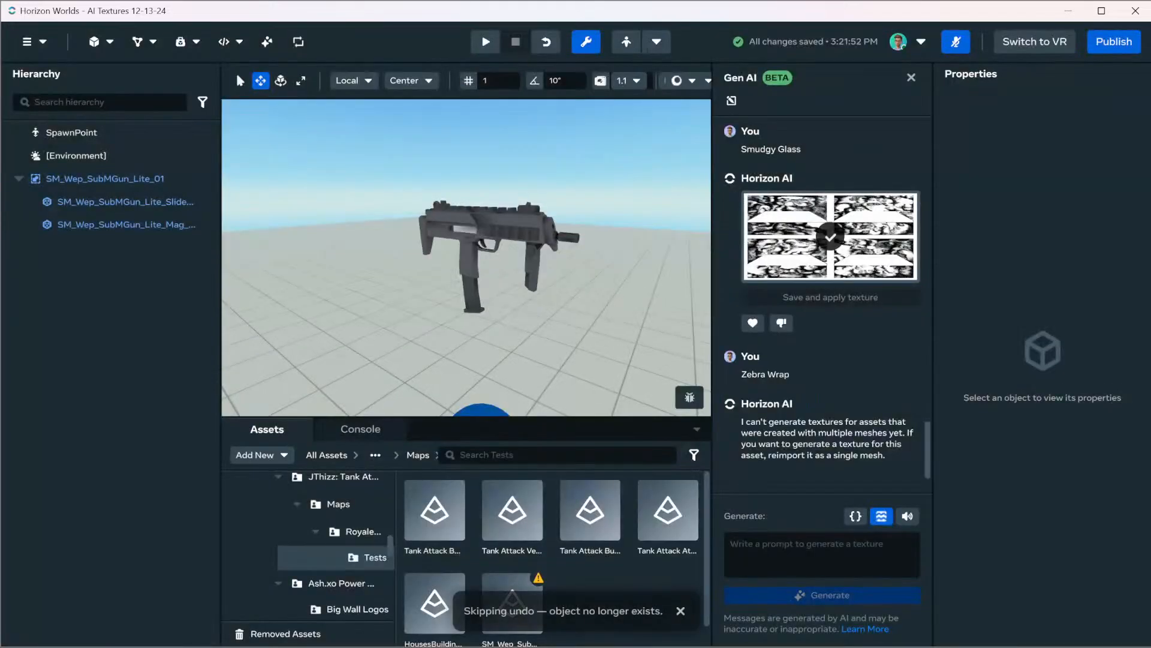
left_click(76, 155)
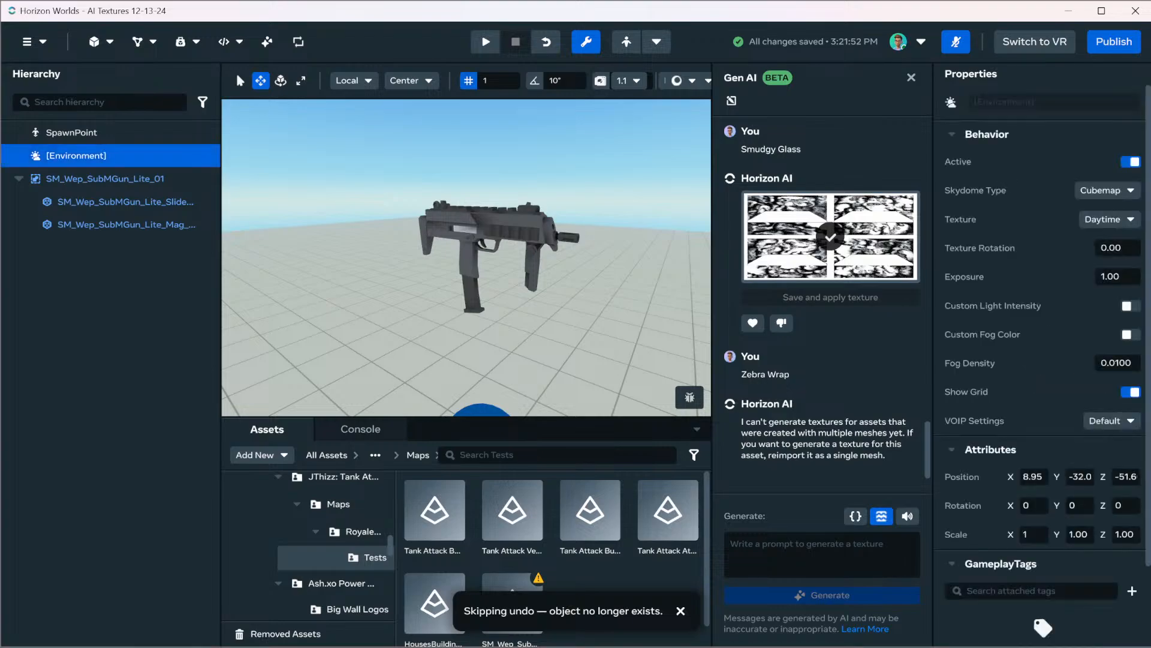
left_click(72, 133, "ctrl")
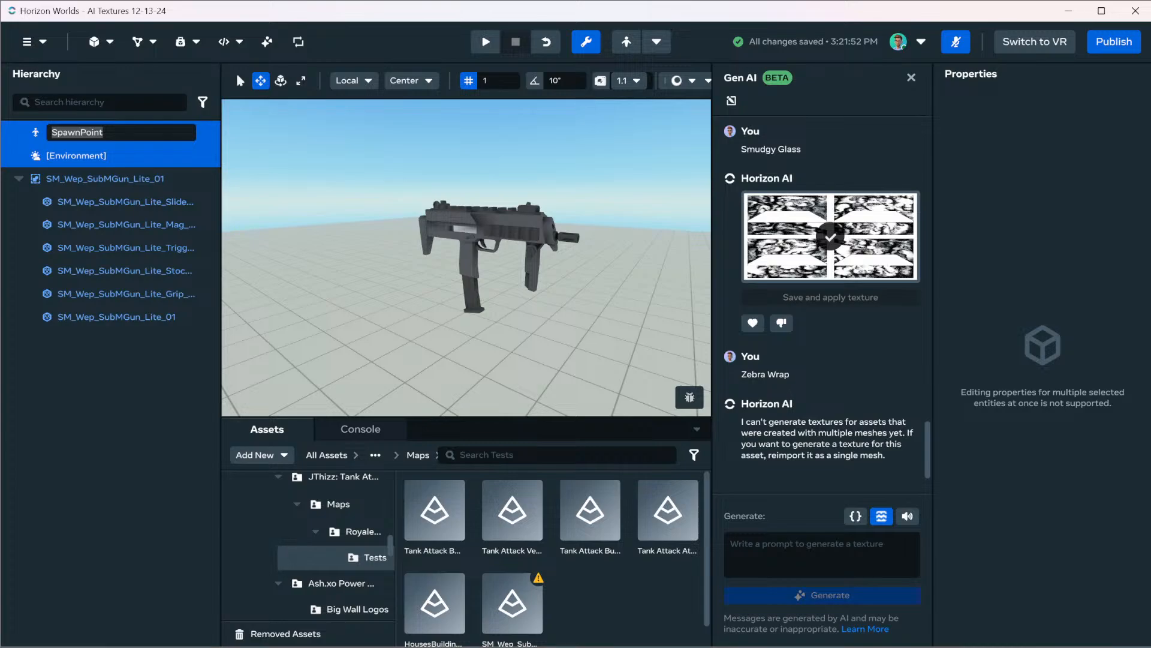
key("Escape")
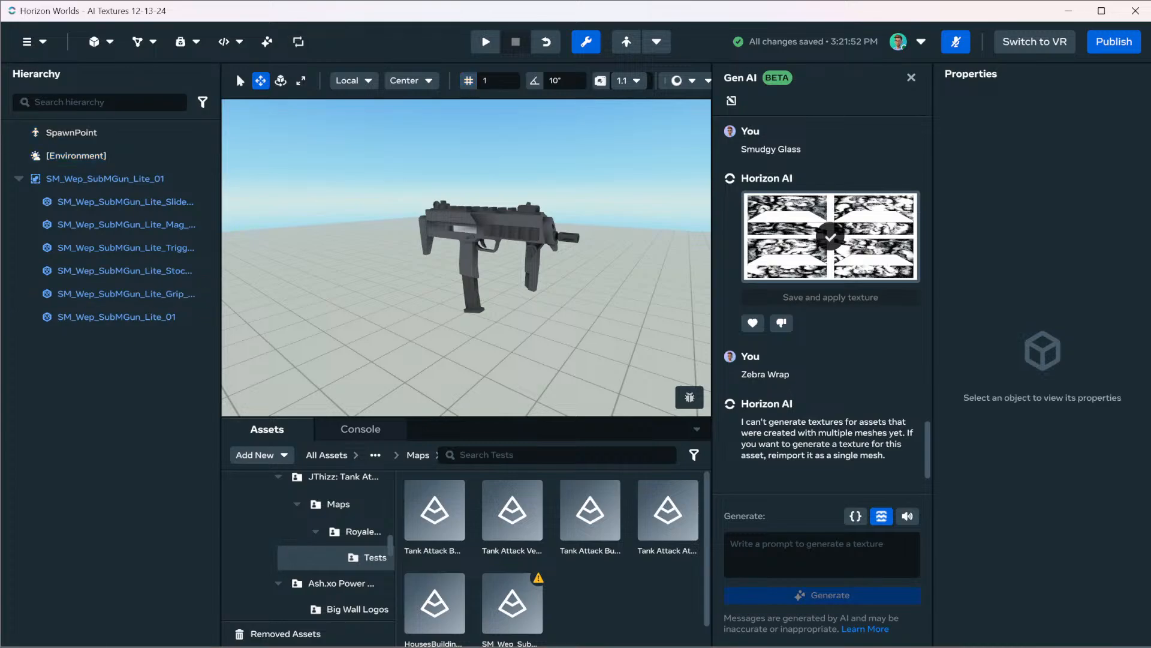
key("ctrl+z")
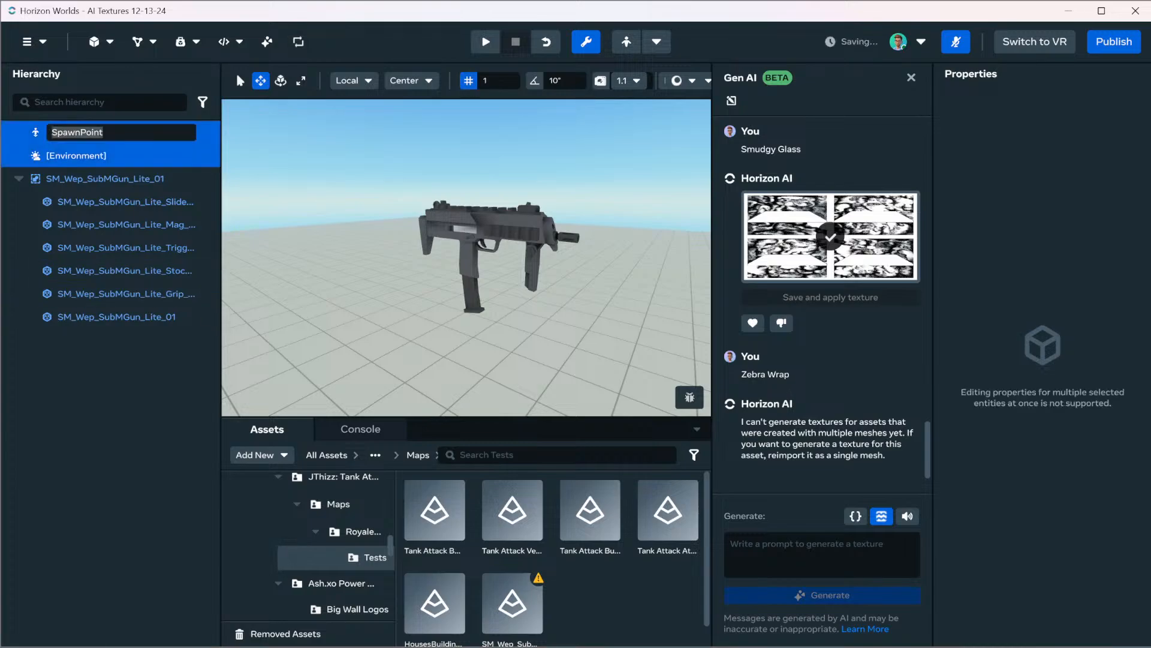
left_click(114, 383)
left_click(34, 42)
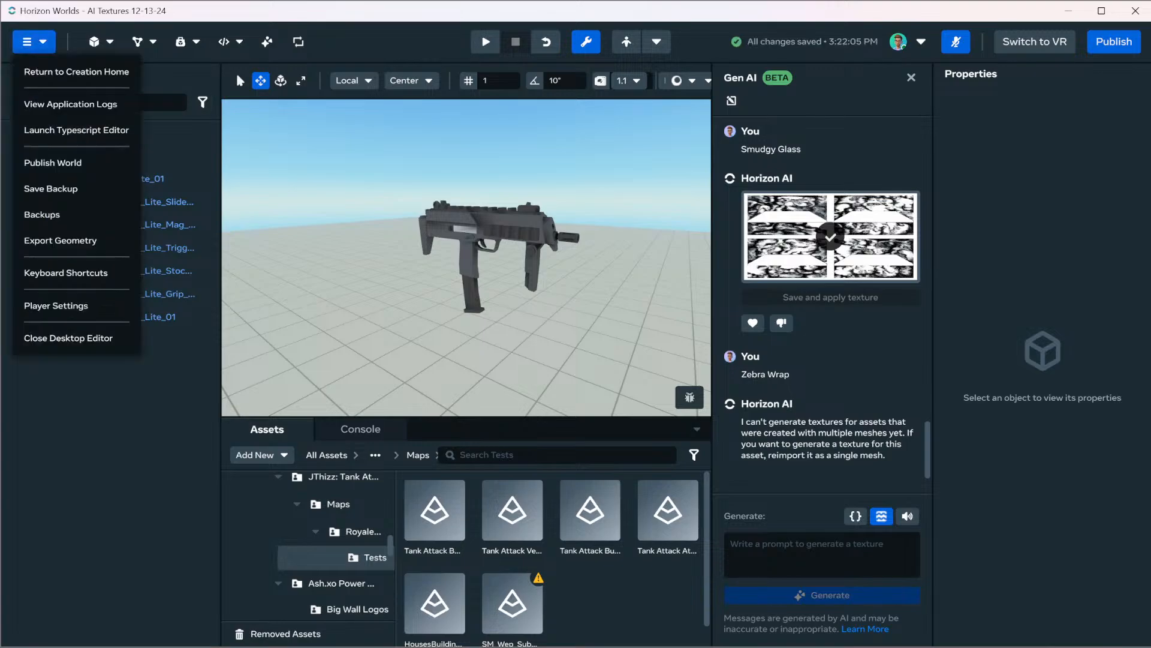
Select the gun's SM_Wep_SubMGun_Lite_01 body mesh and set Export Geometry to Selected Objects with Selection Center as the scene center point
left_click(174, 179)
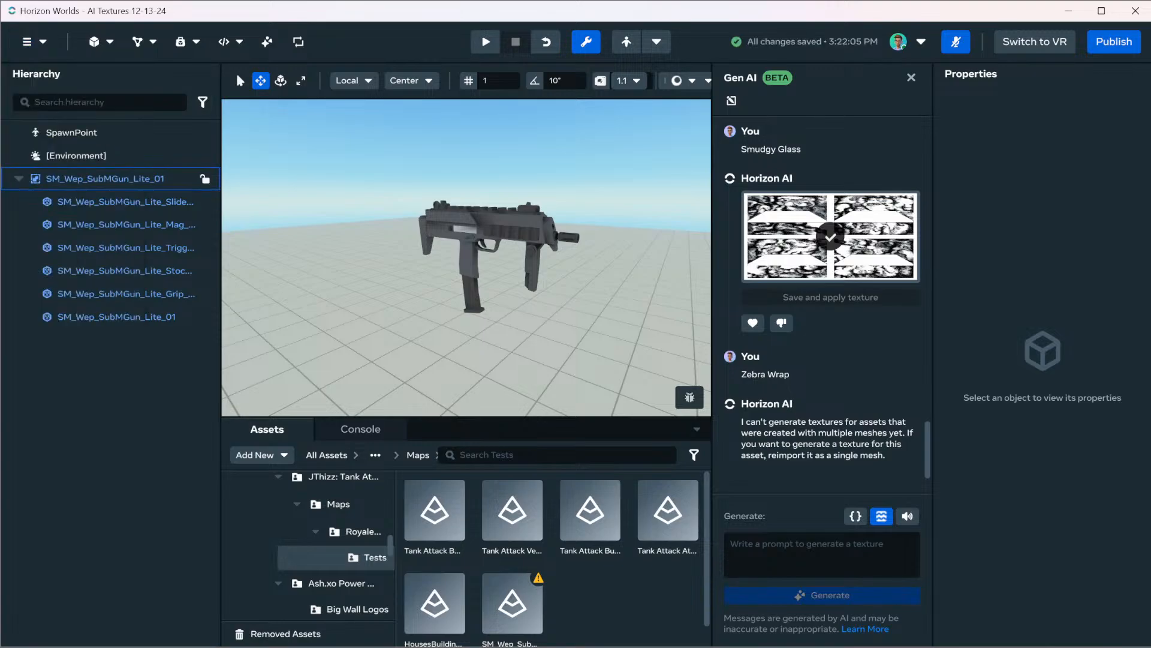
left_click(173, 179)
left_click(174, 317, "shift")
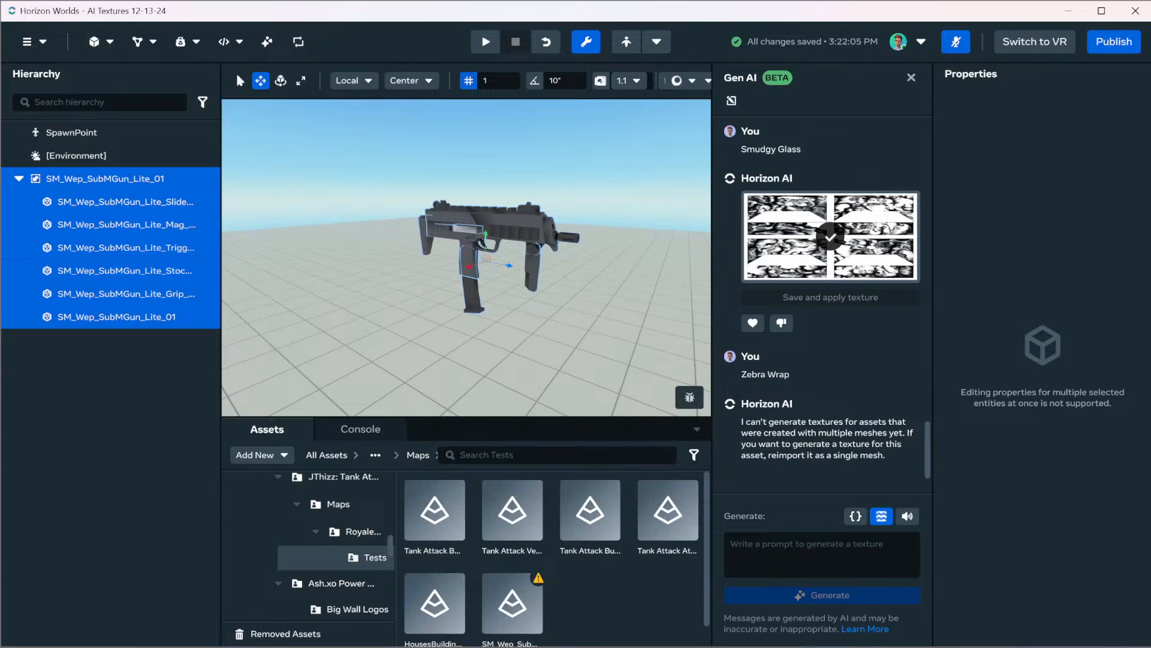
double_click(162, 317)
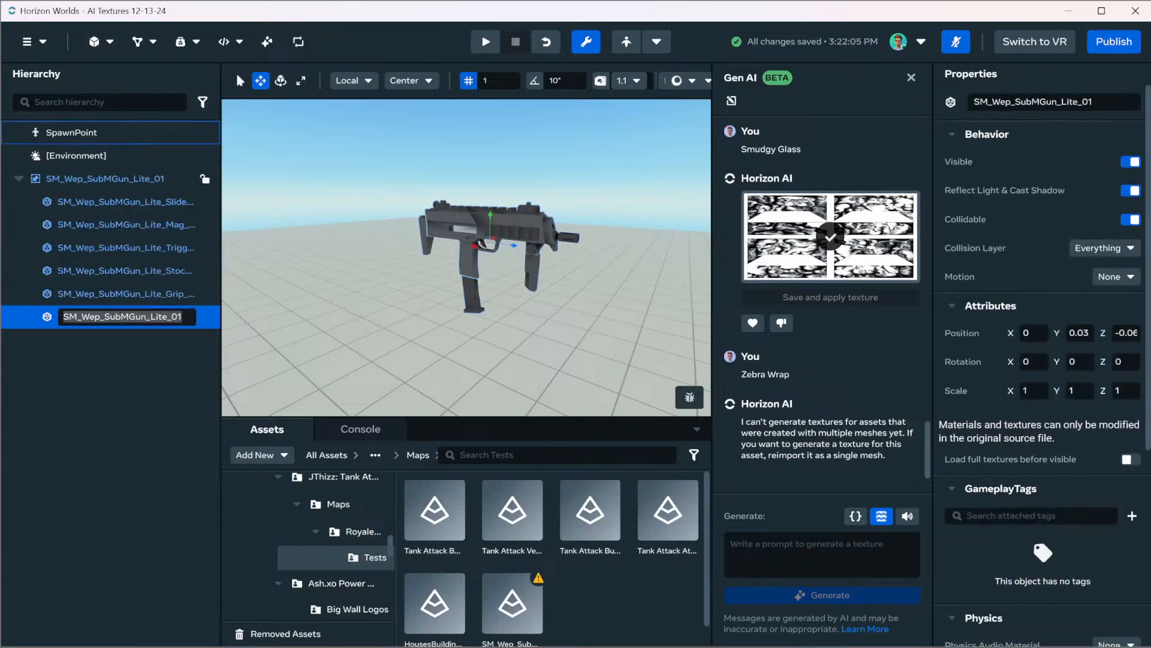
left_click(30, 41)
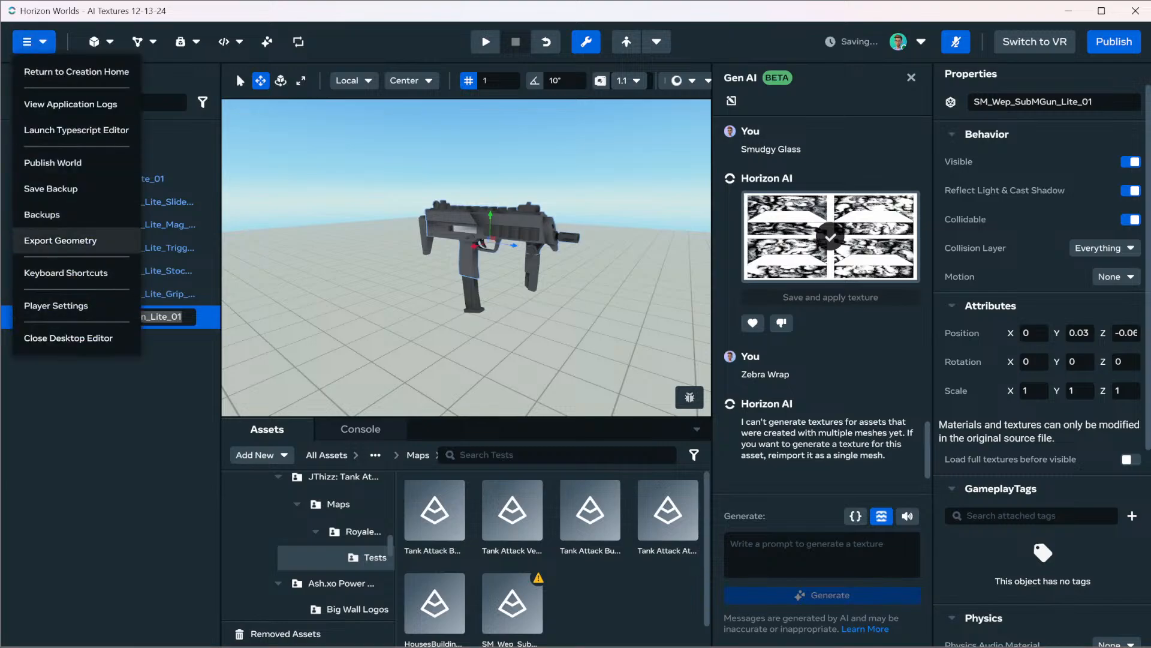
left_click(60, 240)
left_click(660, 333)
left_click(676, 382)
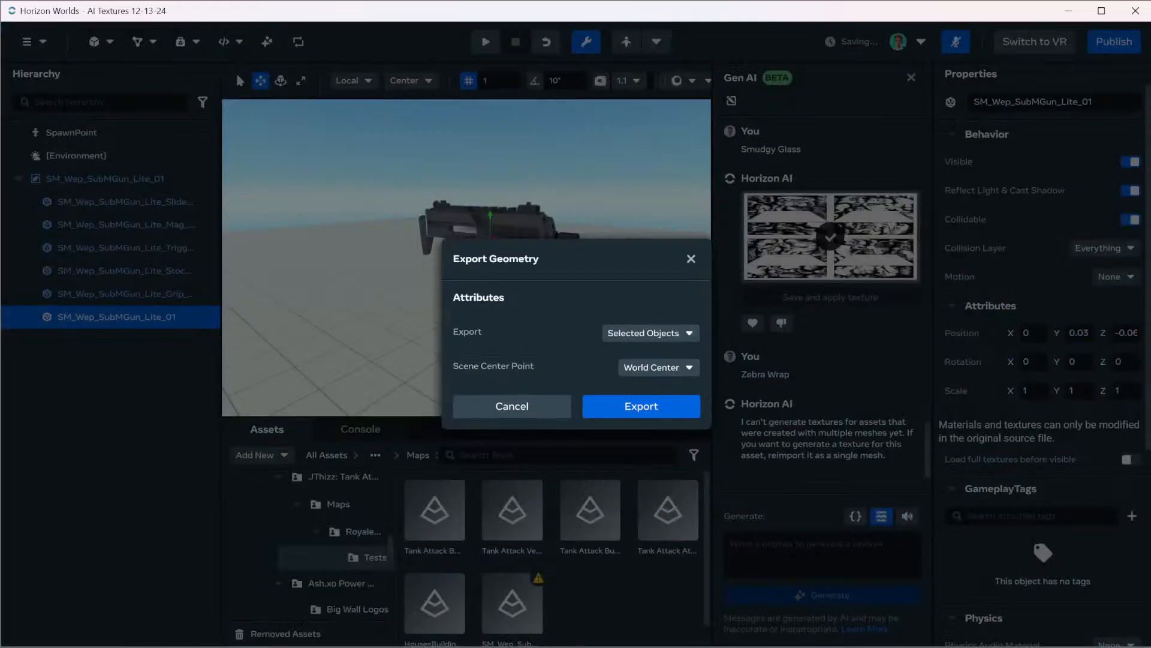
left_click(678, 415)
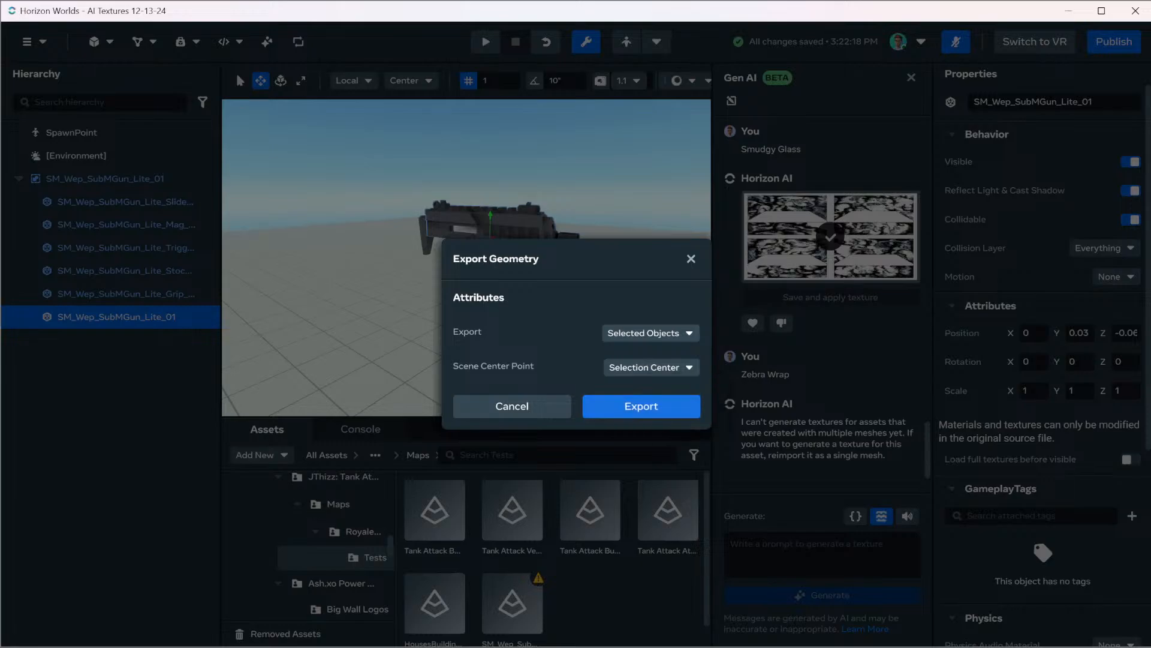
Export the selected mesh as an FBX file named Wep in the Downloads folder 12-13-24
left_click(641, 406)
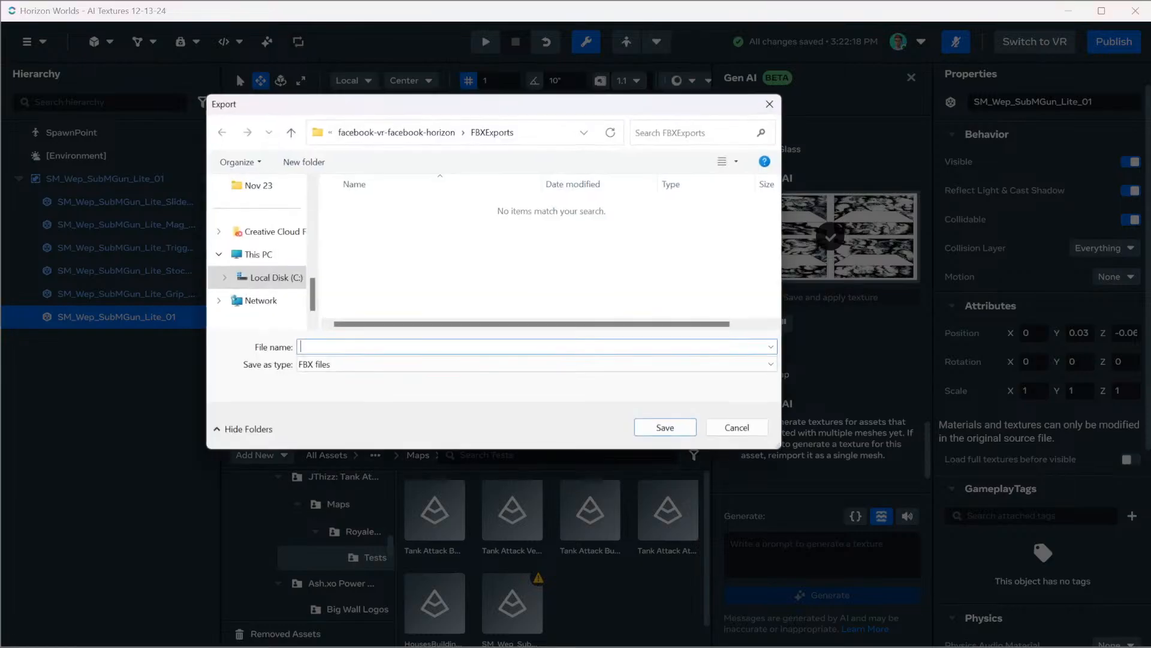
scroll(257, 252, "up", 5)
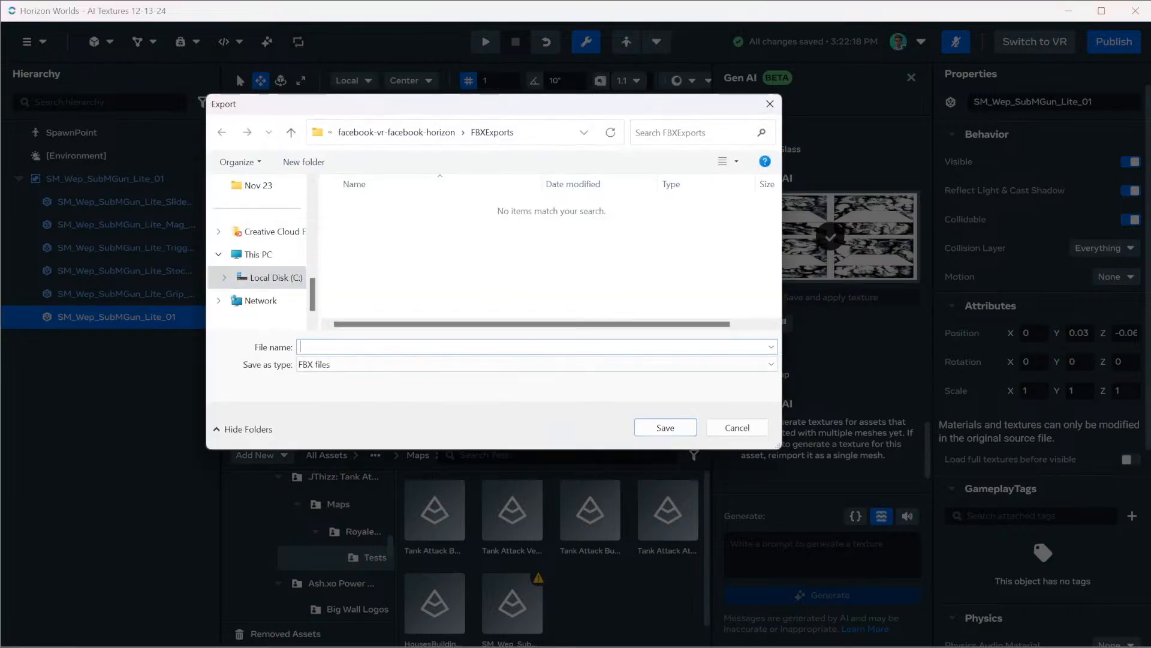
scroll(258, 240, "up", 2)
left_click(265, 277)
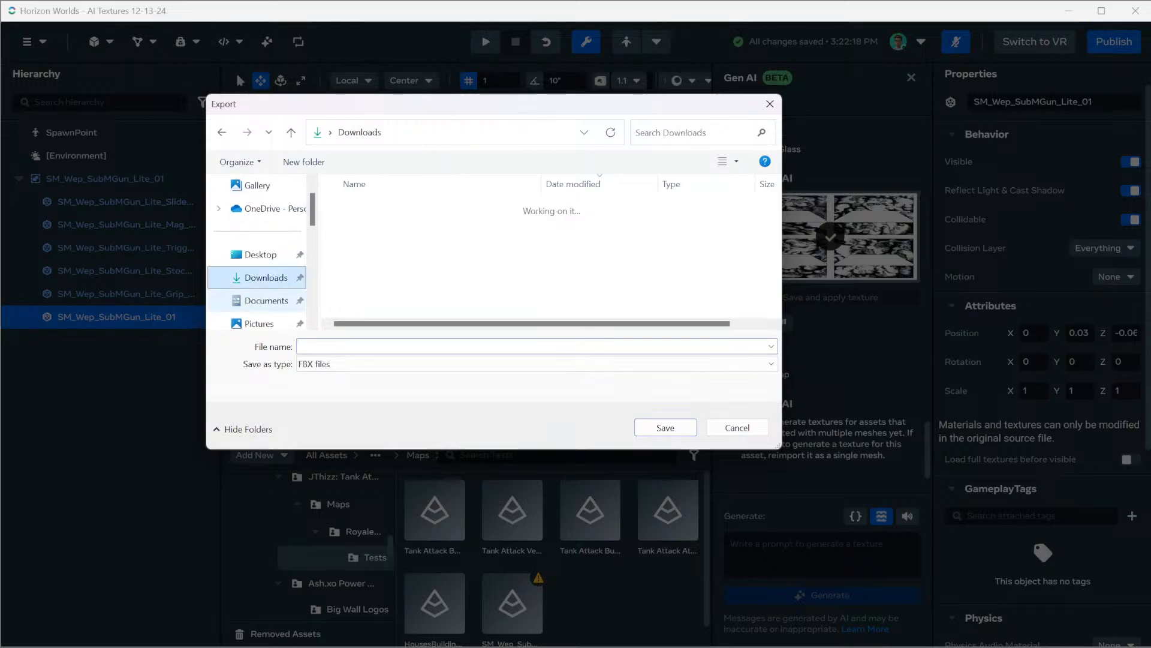
double_click(366, 226)
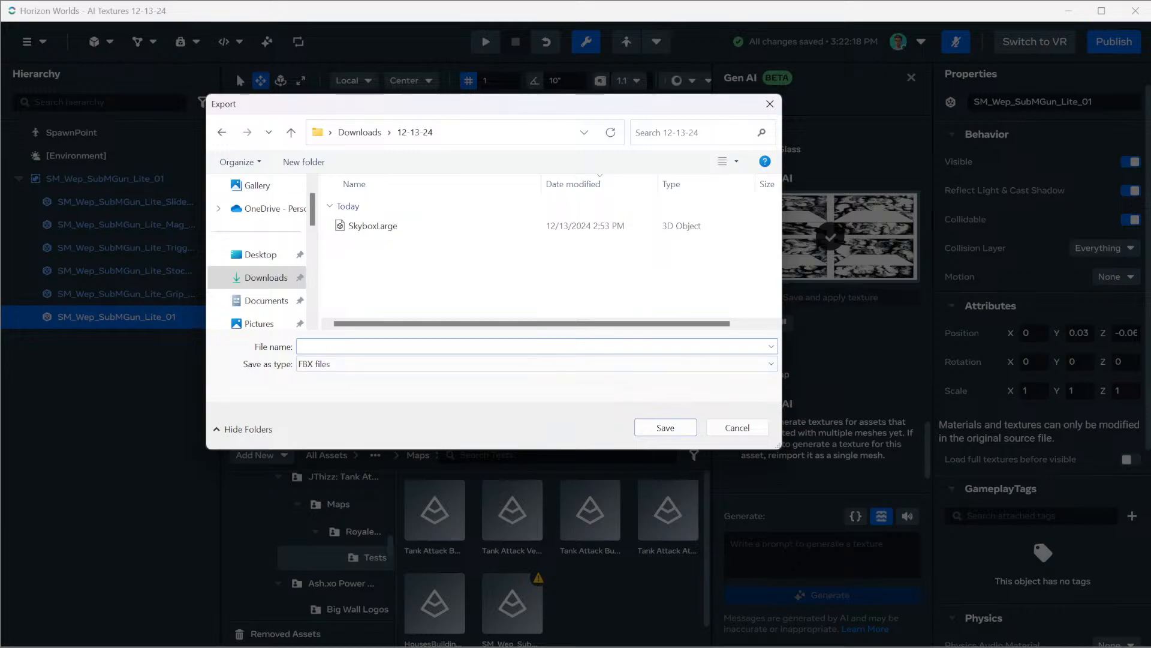
type("Wep")
key("Return")
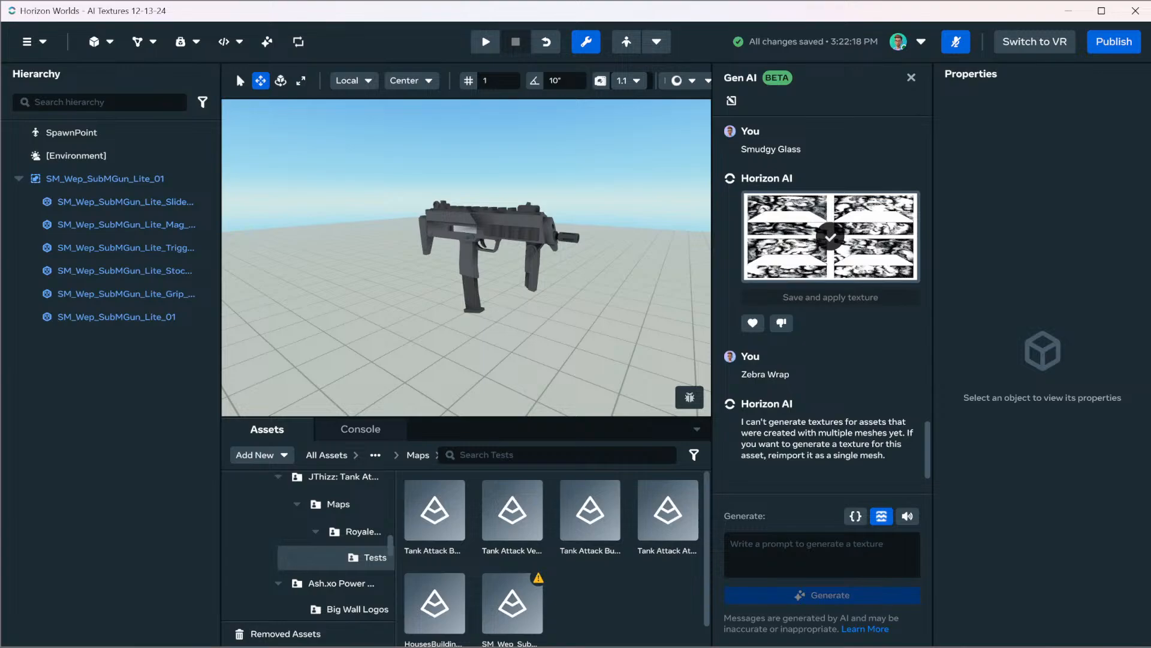
Launch Blender 4.0 with its default new scene
key("super")
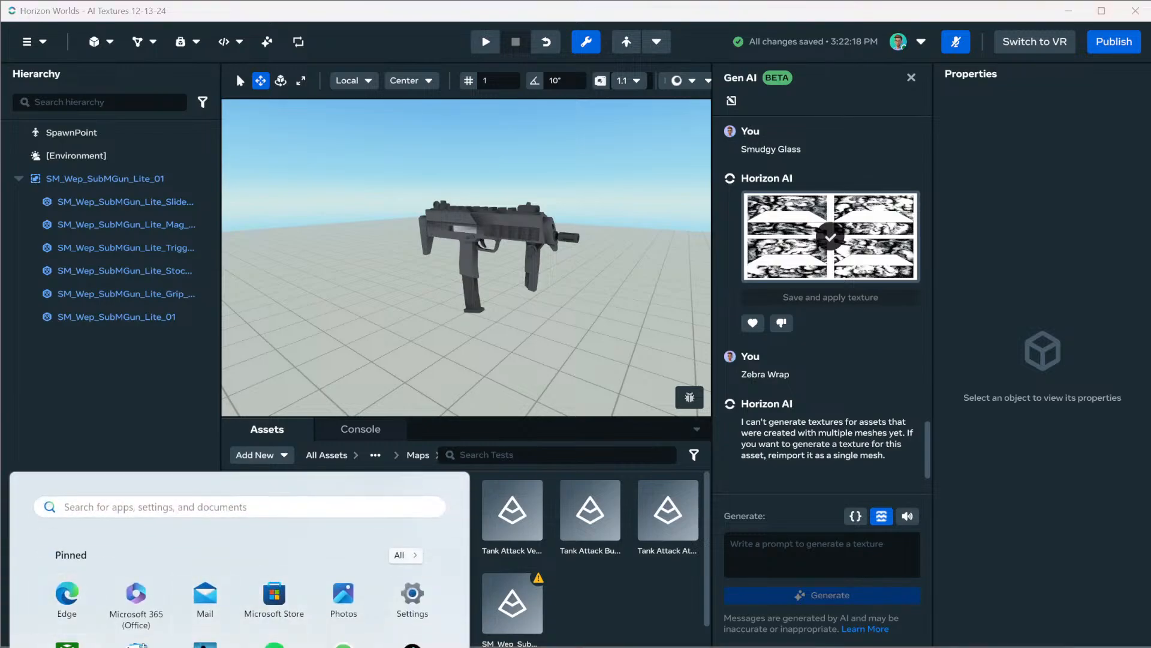
left_click(150, 507)
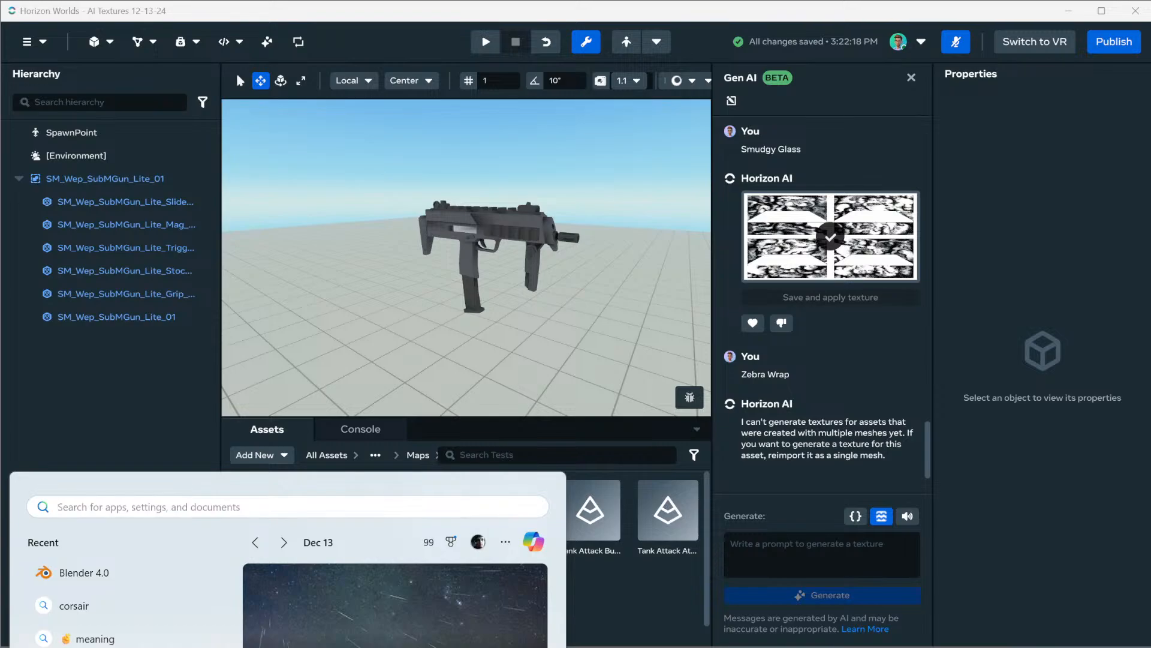
key("Escape")
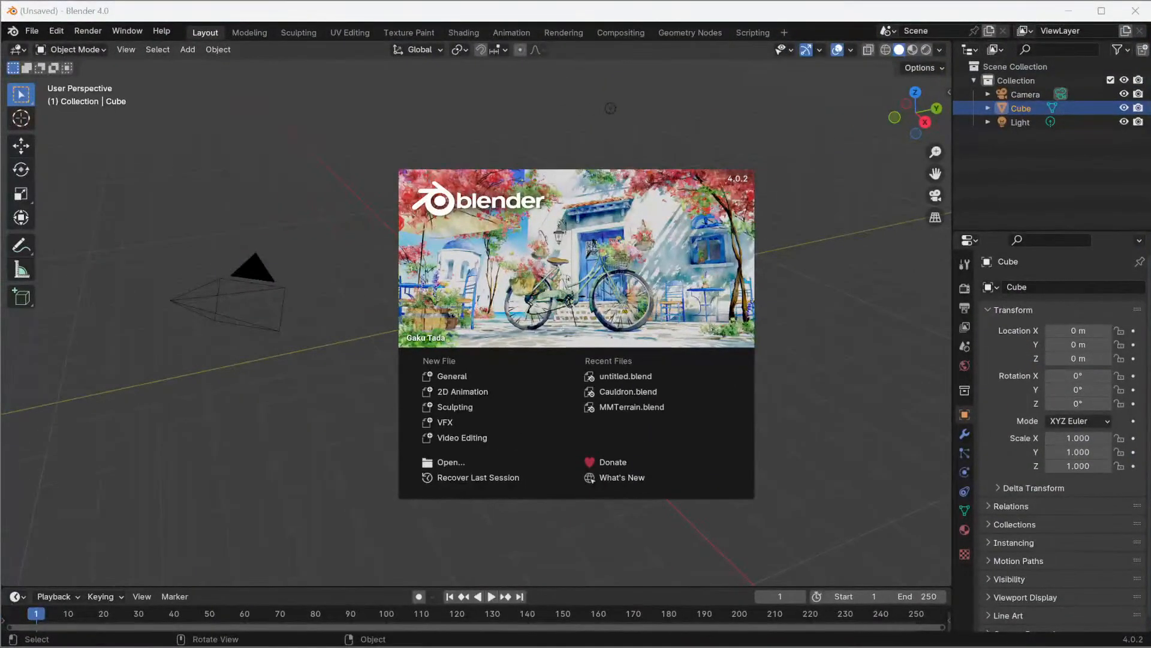
left_click(839, 192)
Delete the default camera, cube and light from the Blender scene
left_click(1025, 94)
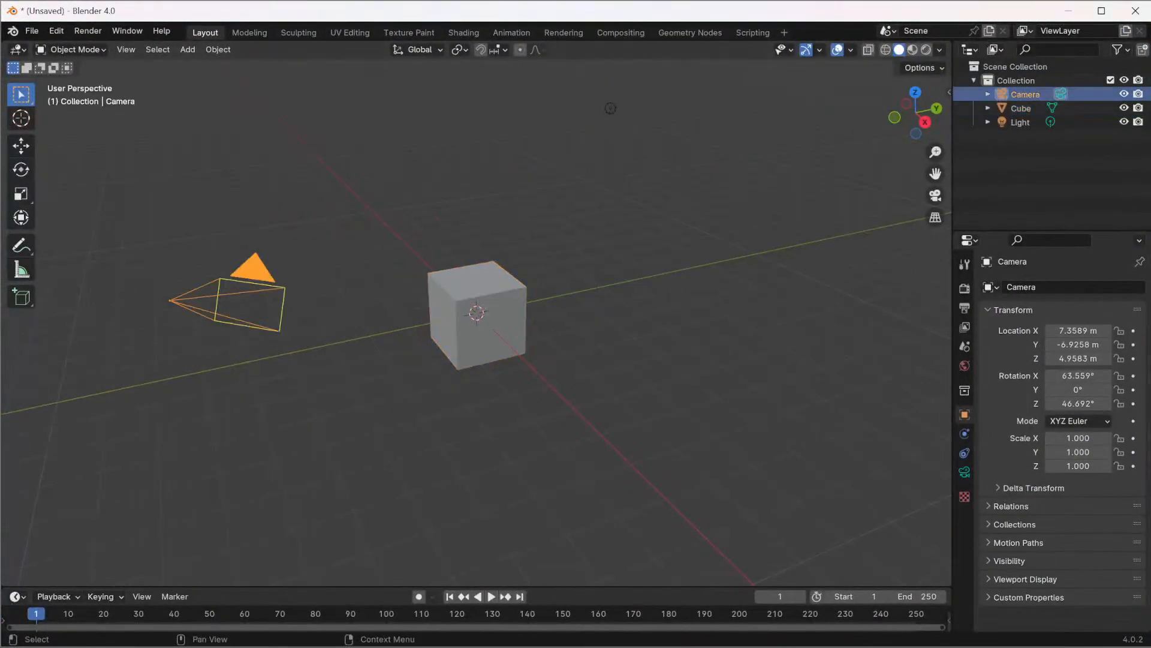
left_click(1021, 122, "shift")
right_click(1022, 122)
left_click(966, 167)
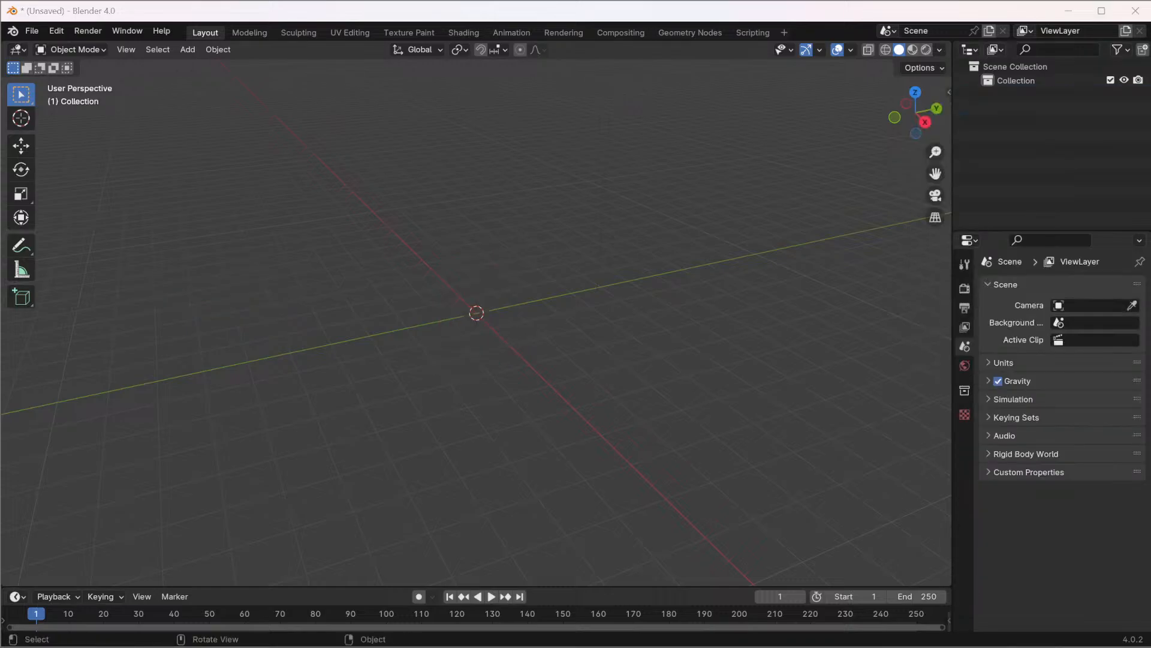
Look for the exported Wep file in the Downloads folder 12-13-24 in File Explorer
key("super+e")
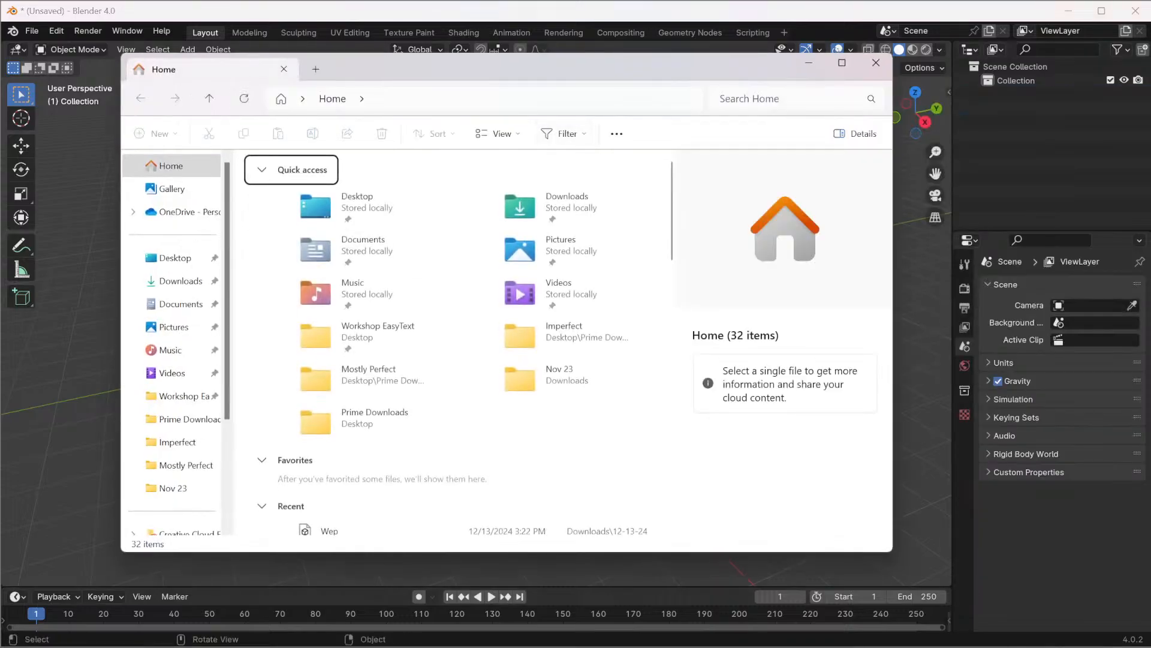
left_click(179, 281)
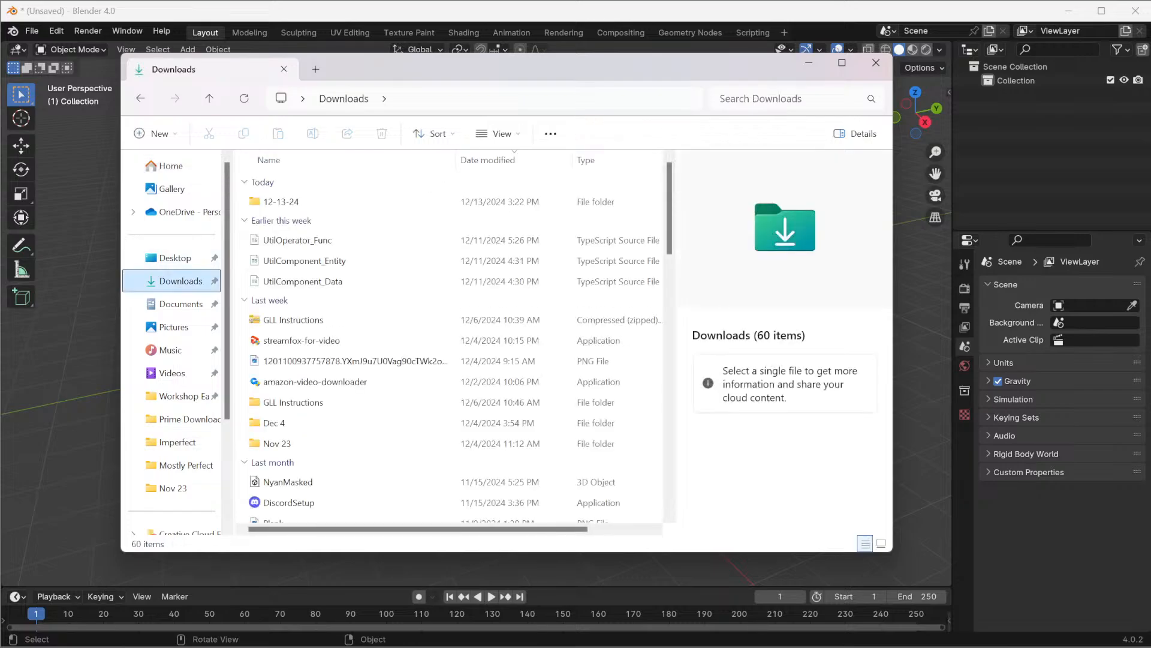
left_click(282, 202)
double_click(282, 202)
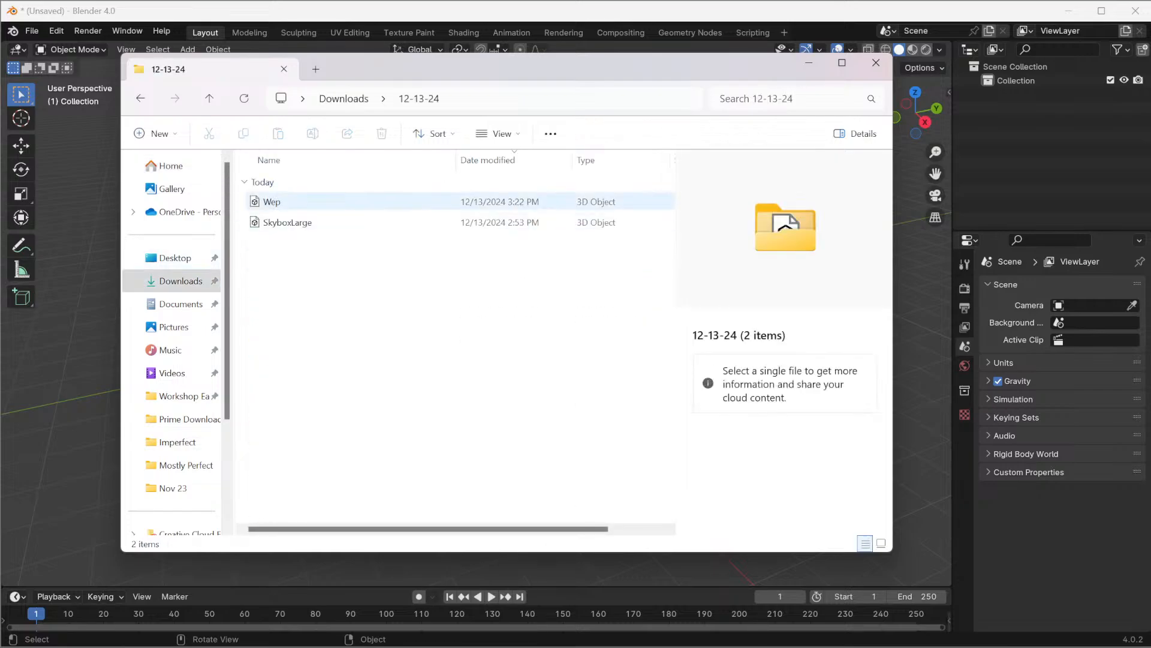
left_click(282, 201)
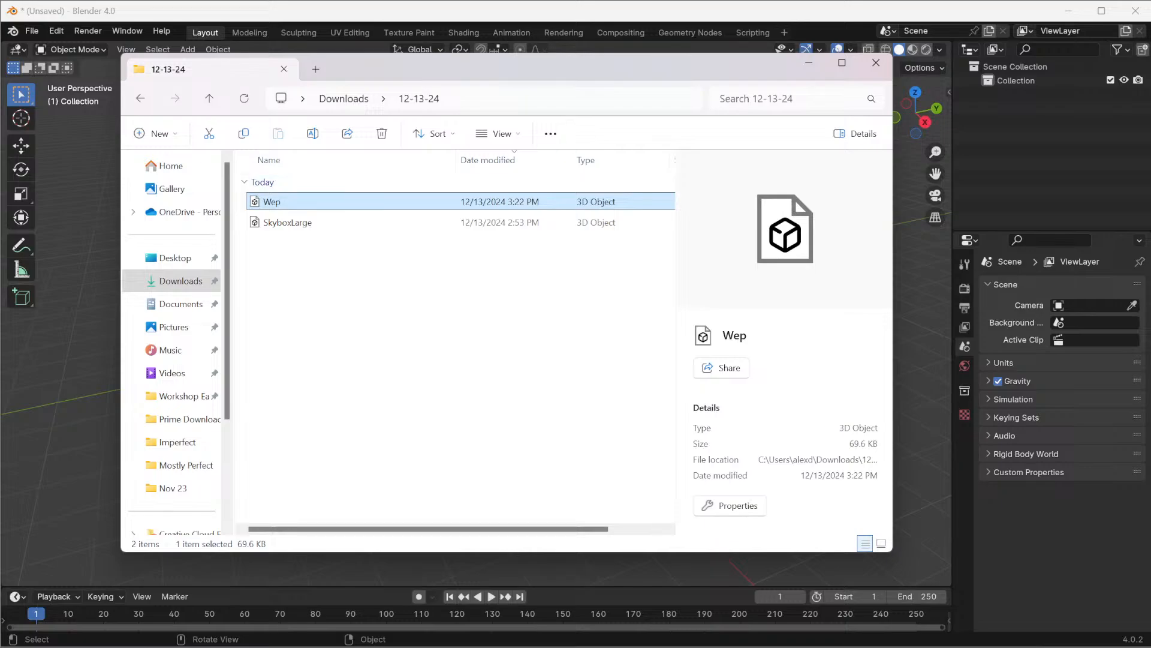
left_click(81, 174)
Import Wep.fbx from the Downloads folder 12-13-24 into the empty Blender scene
left_click(31, 31)
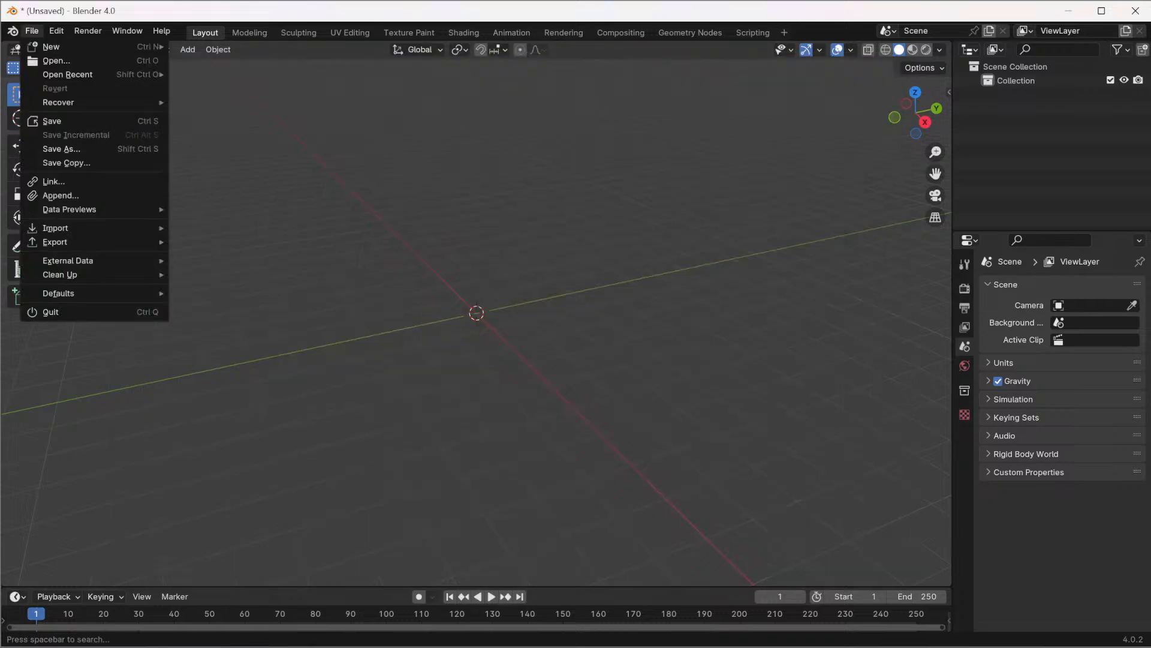
mouse_move(96, 227)
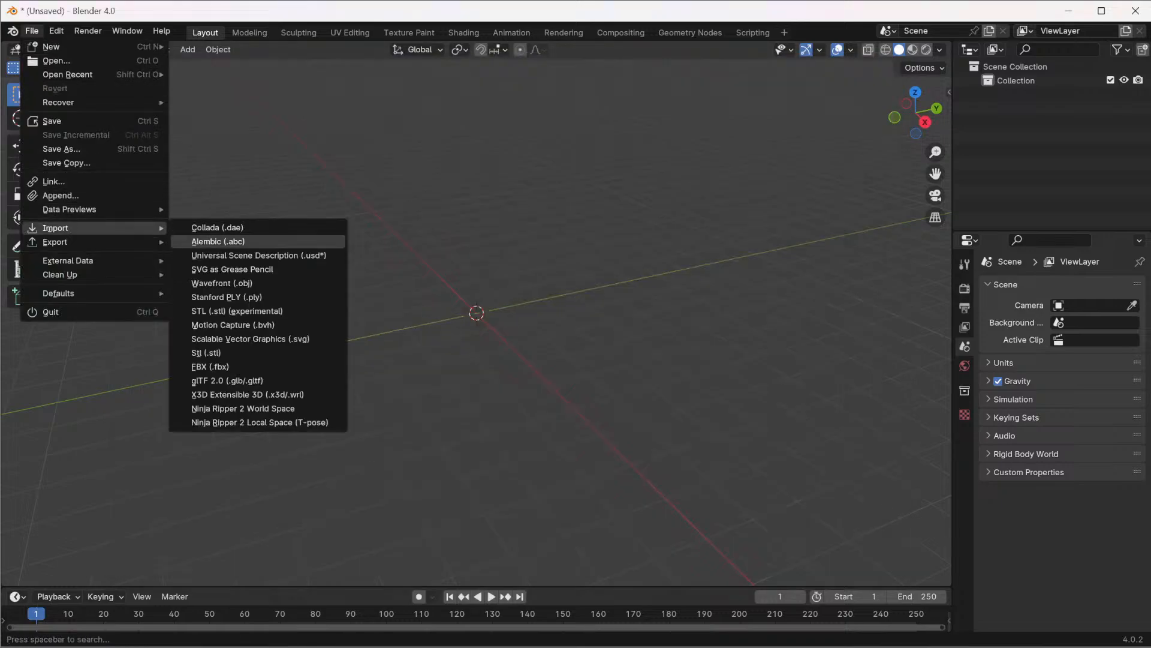
left_click(216, 367)
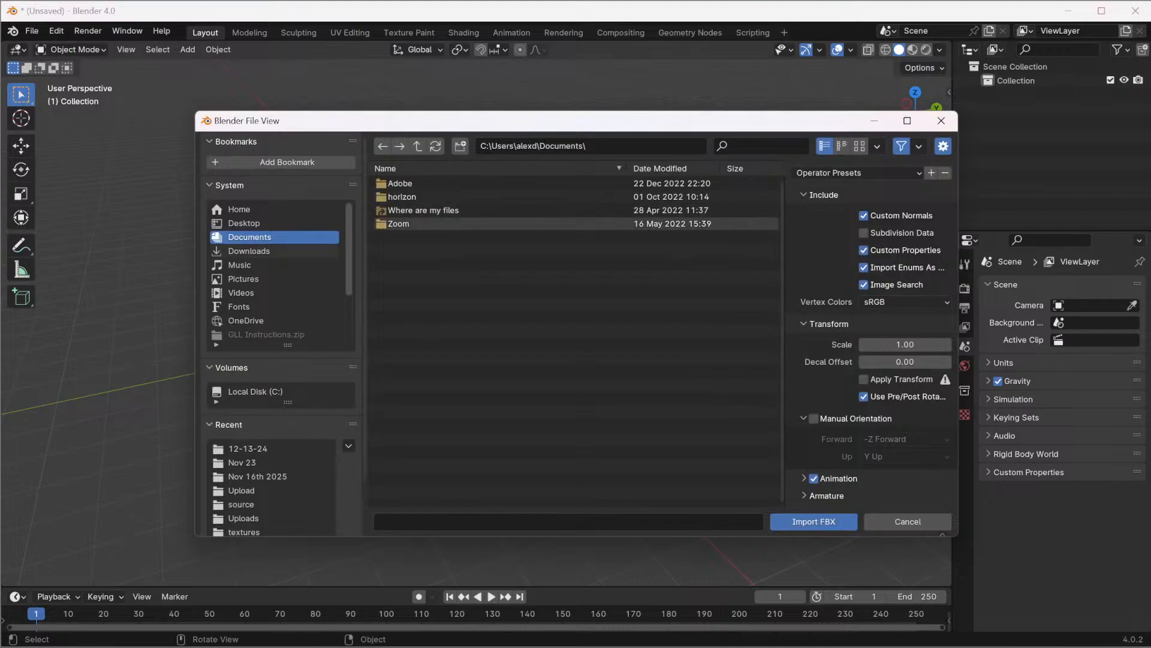
left_click(249, 250)
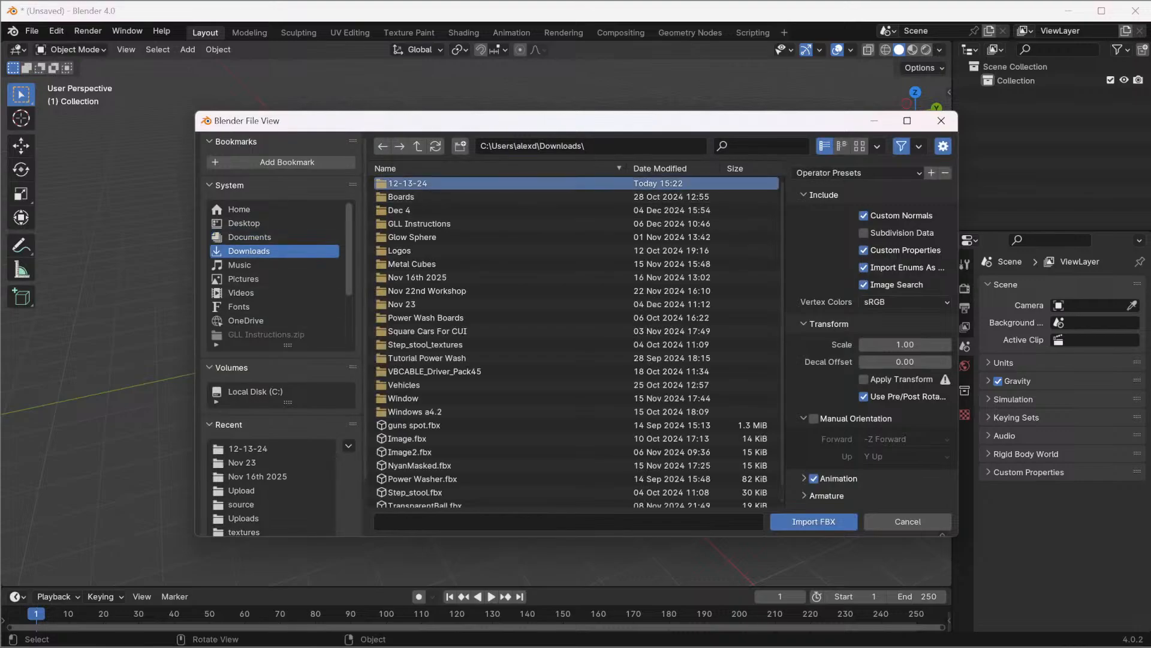
left_click(402, 183)
left_click(403, 196)
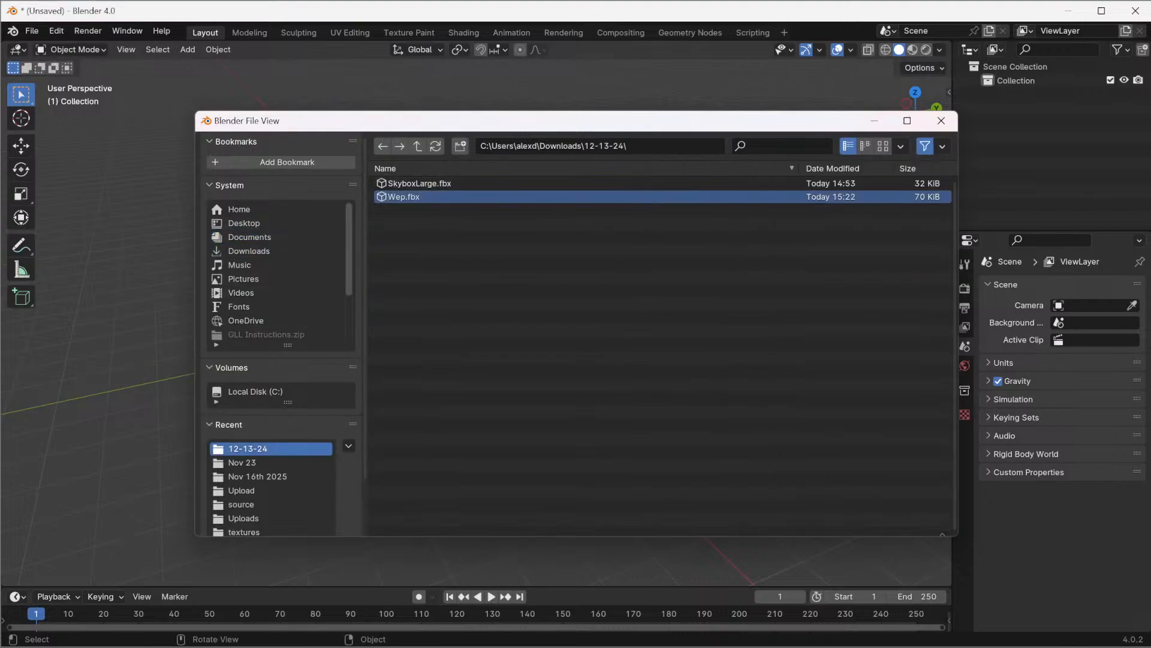
left_click(814, 521)
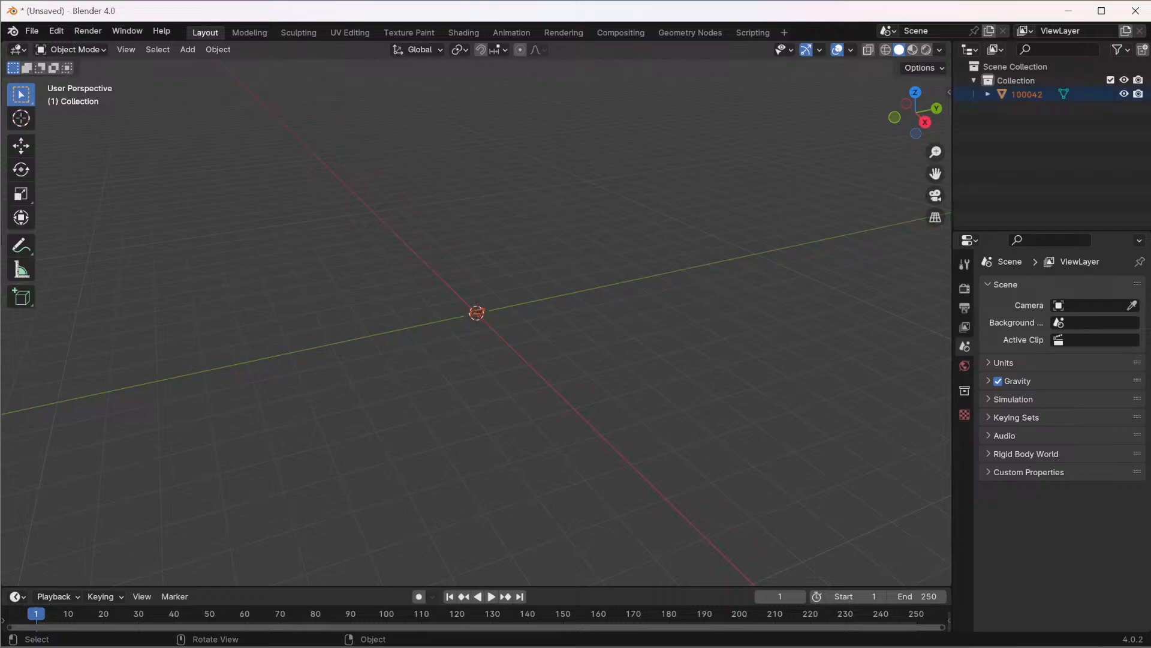
Examine the imported gun up close, along with its mesh data and its material slots
scroll(476, 313, "up", 15)
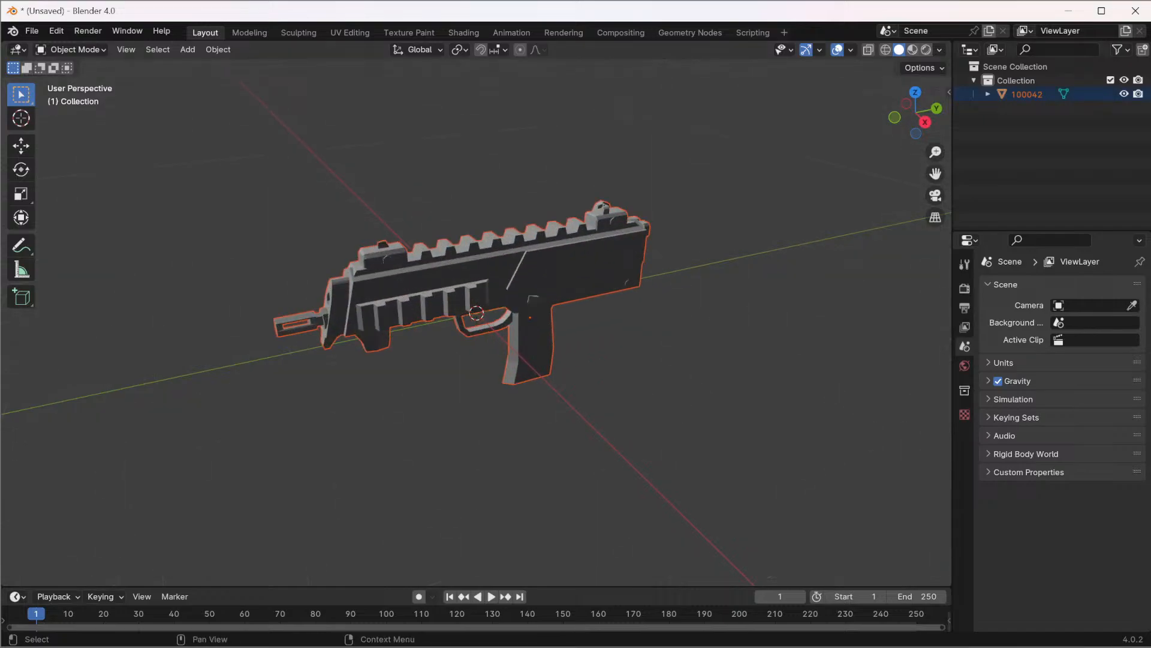
left_click(988, 94)
left_click(1036, 109)
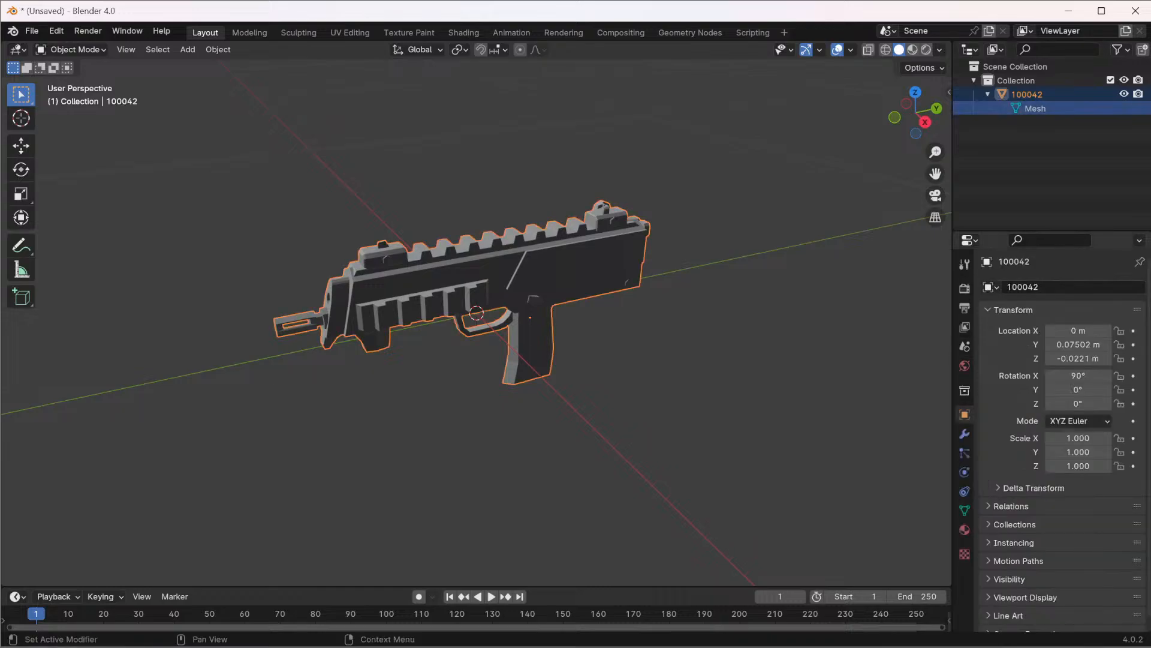
left_click(964, 530)
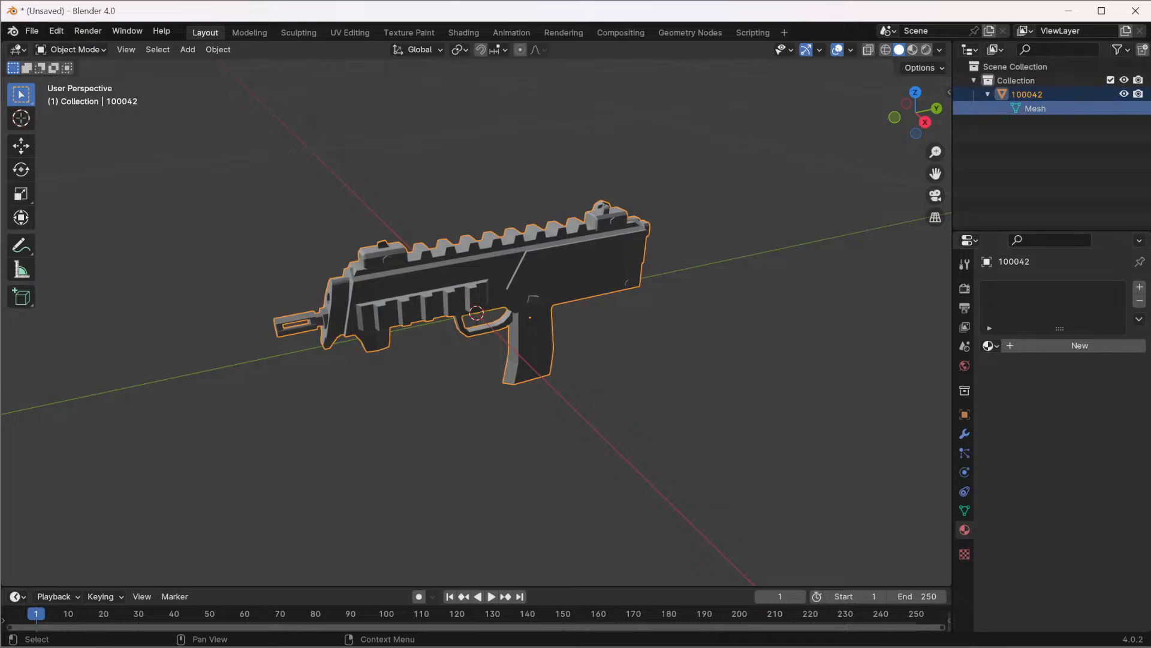
right_click(983, 107)
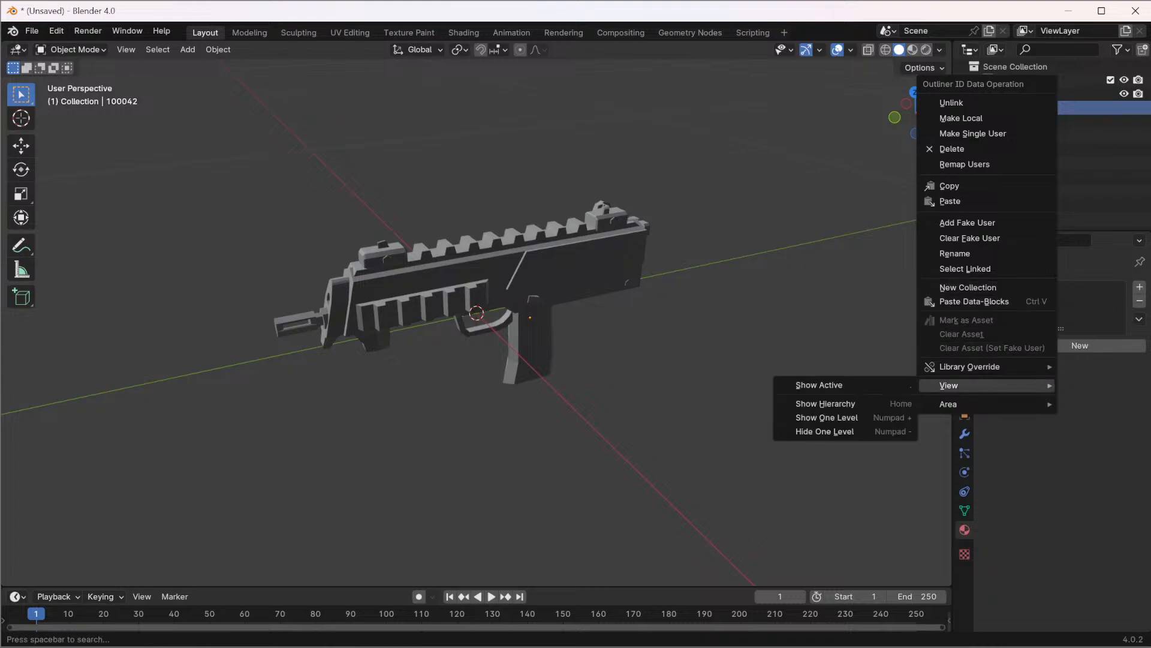
mouse_move(959, 405)
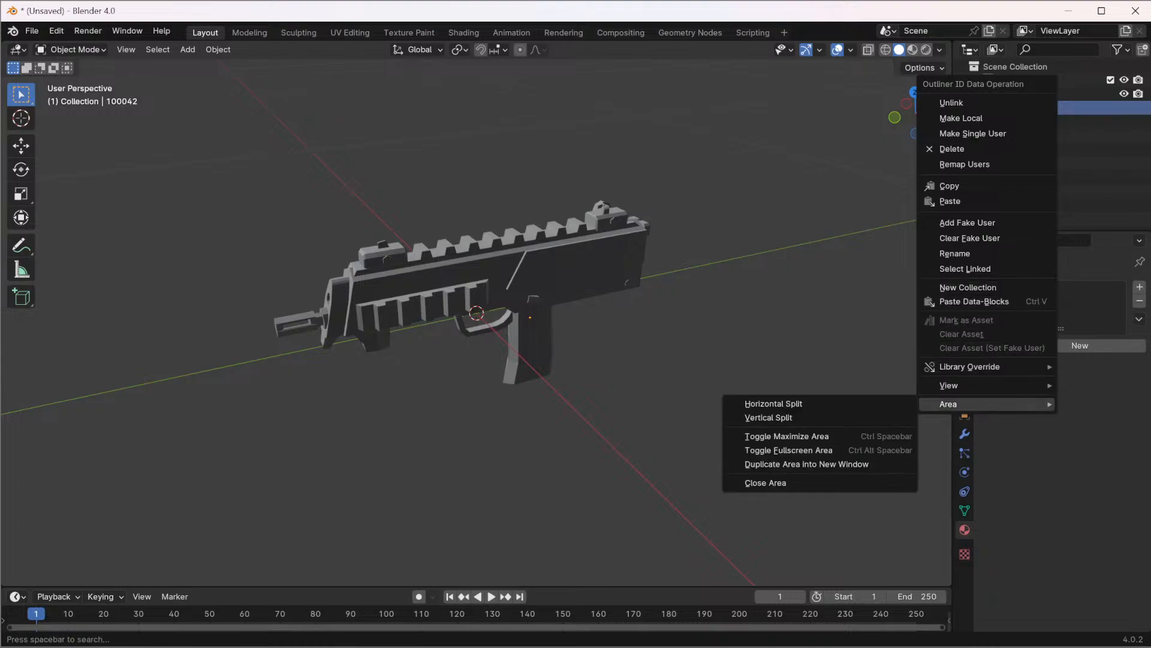
left_click(1051, 166)
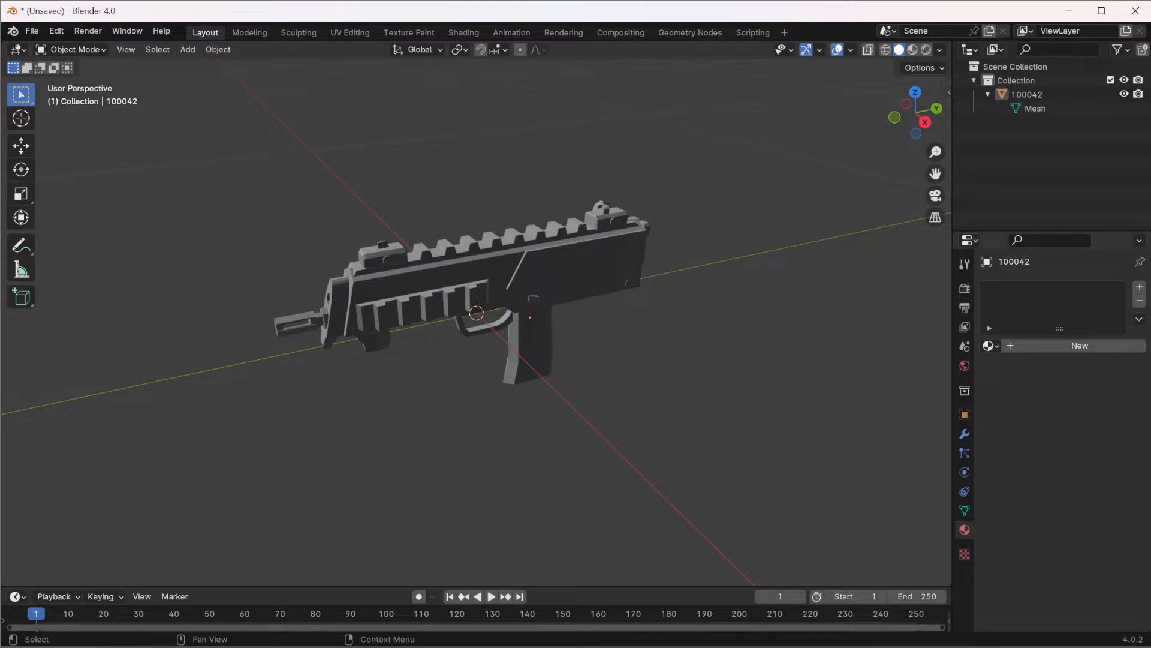
Try to join the imported gun's mesh data into one object
left_click(539, 278)
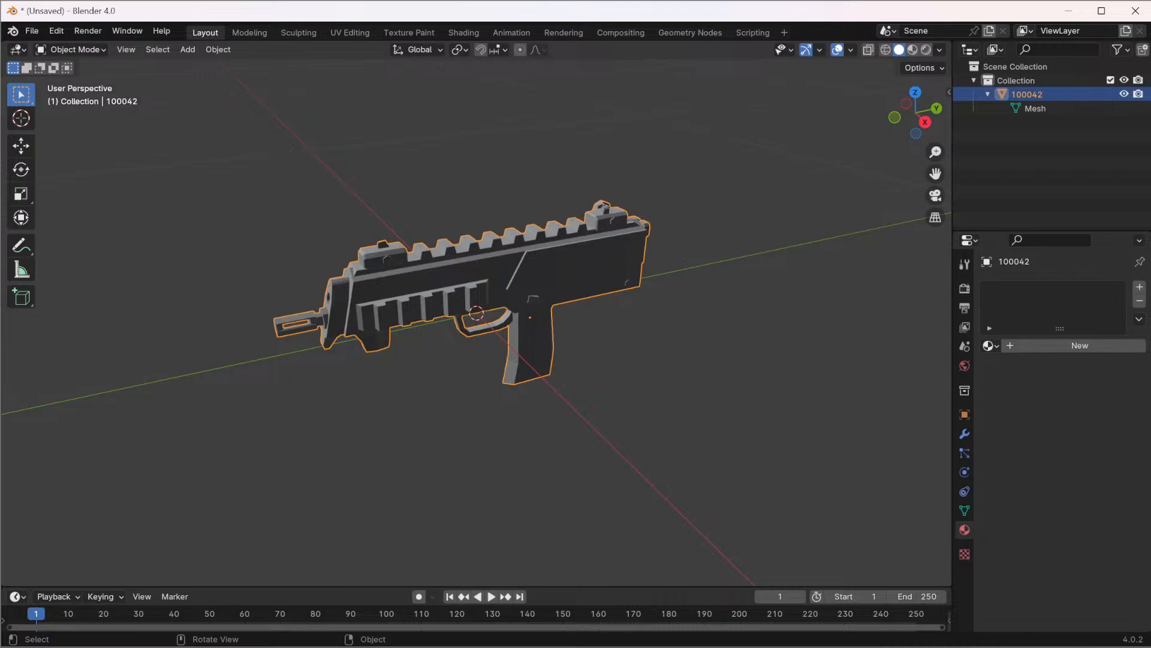
key("ctrl+j")
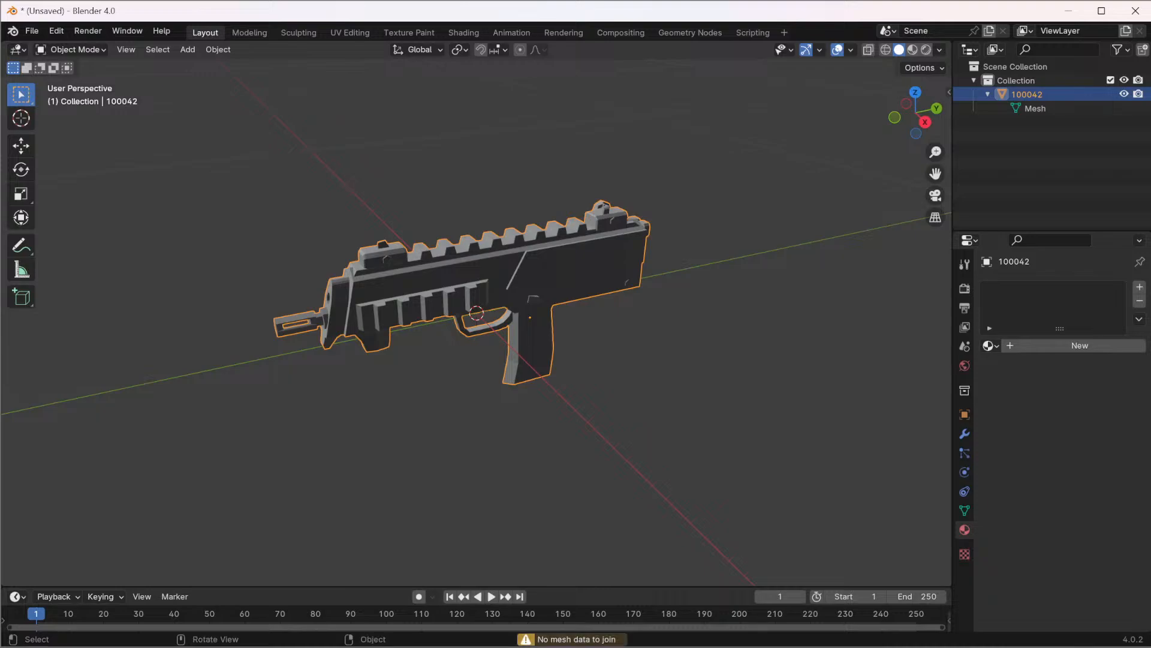
right_click(532, 293)
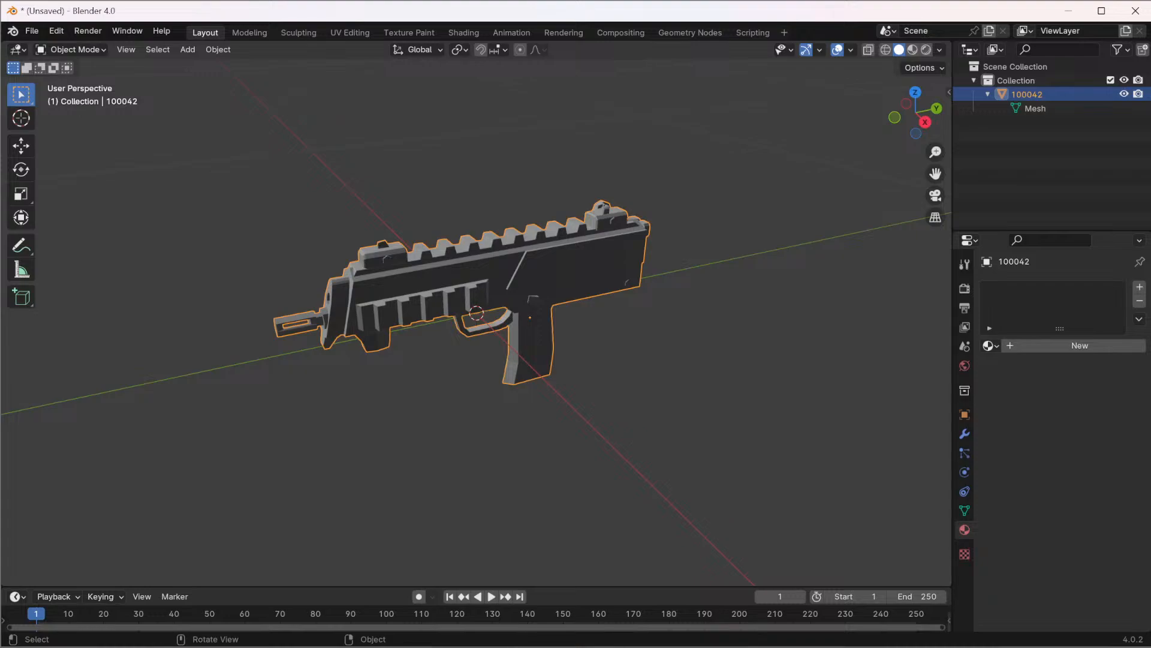
Separate the gun's entire mesh by loose parts in Edit Mode and look through the resulting objects
key("alt+a")
key("a")
key("Tab")
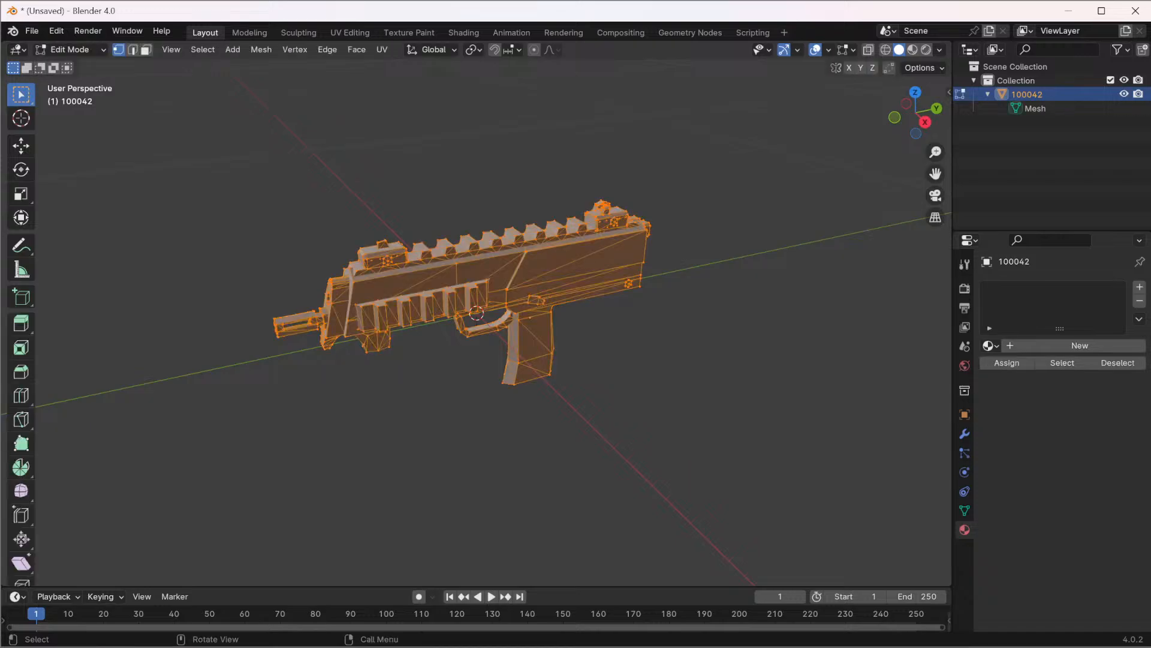
key("ctrl")
right_click(419, 283)
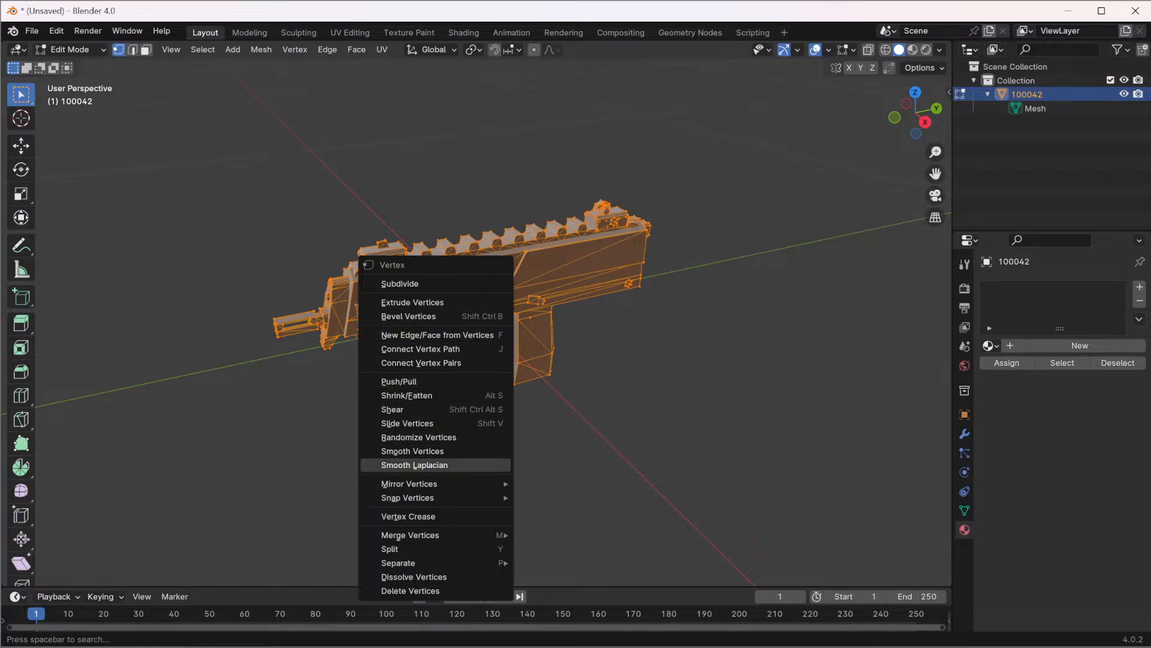
mouse_move(420, 563)
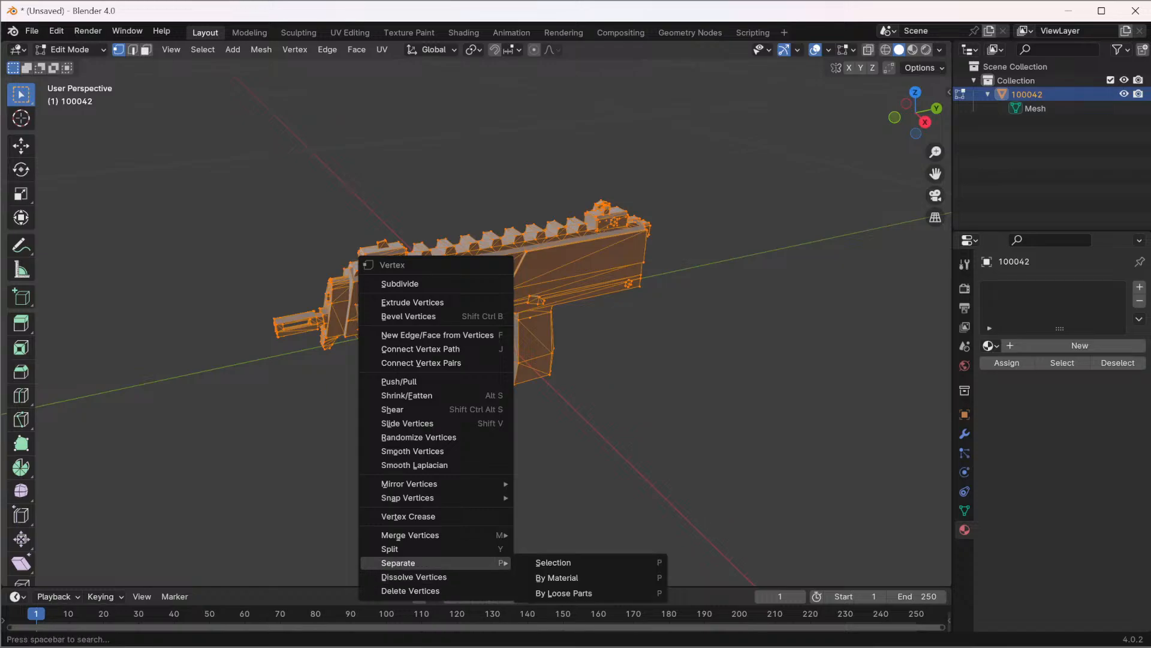
mouse_move(420, 535)
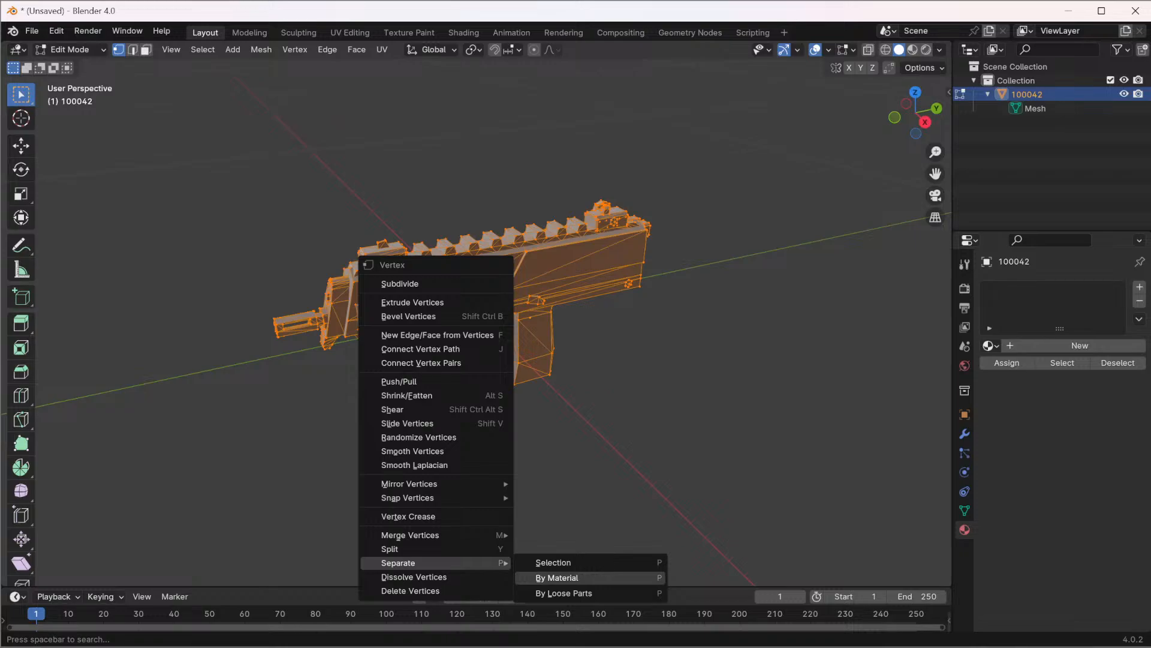
left_click(564, 594)
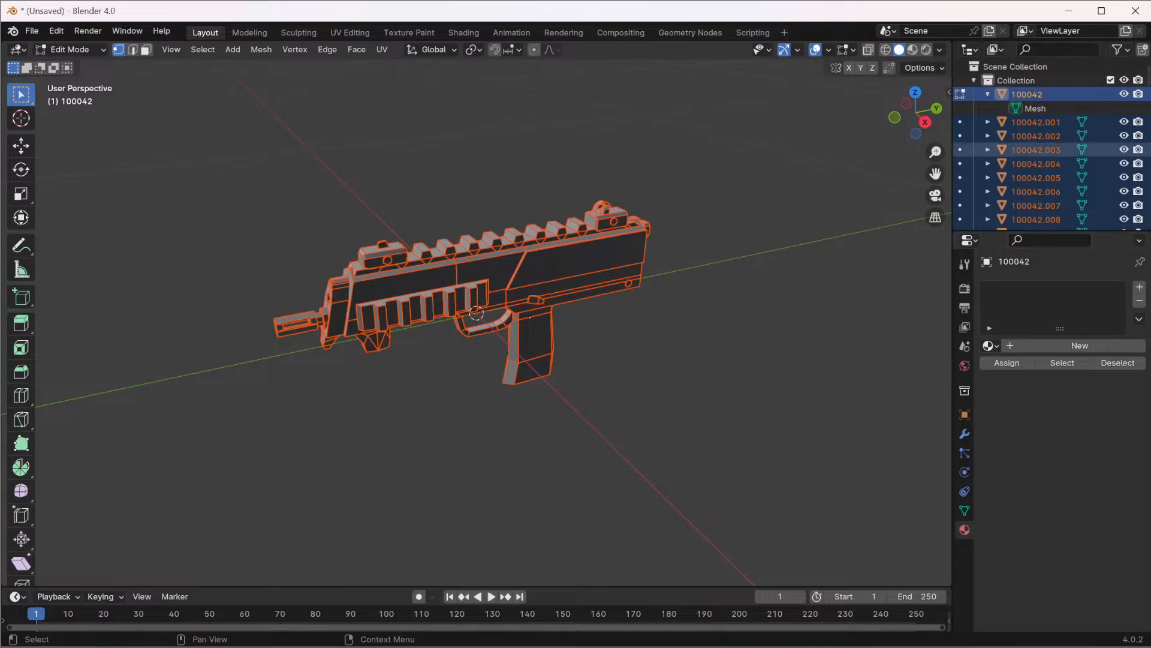
scroll(1043, 168, "down", 10)
scroll(1044, 171, "down", 20)
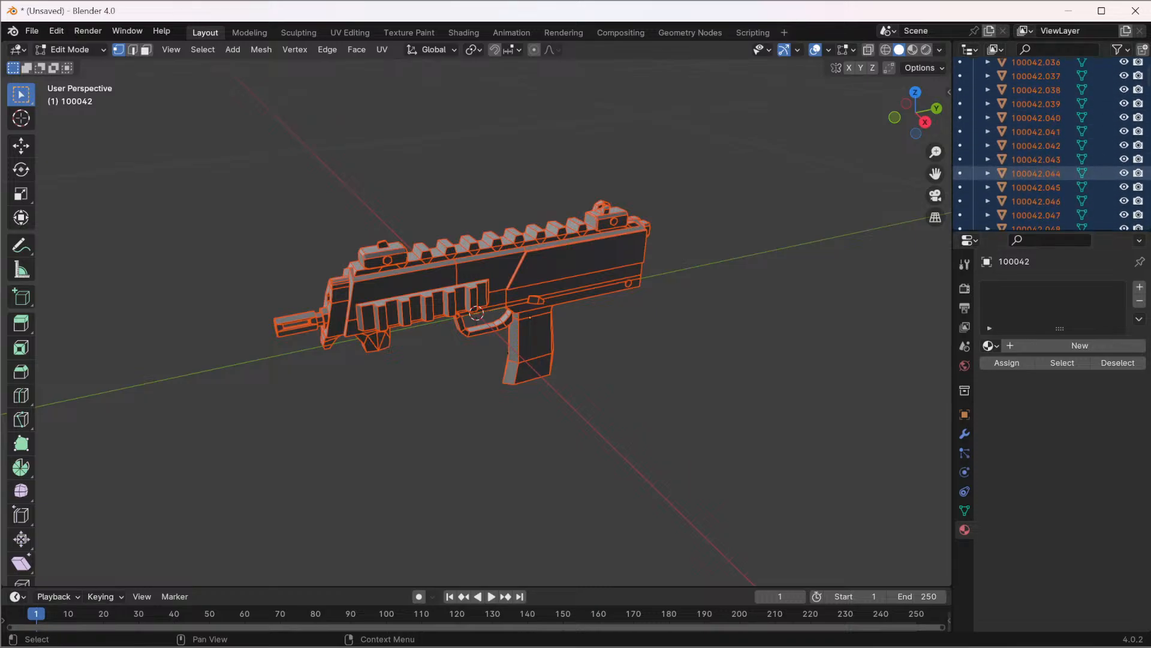
scroll(1044, 176, "down", 2)
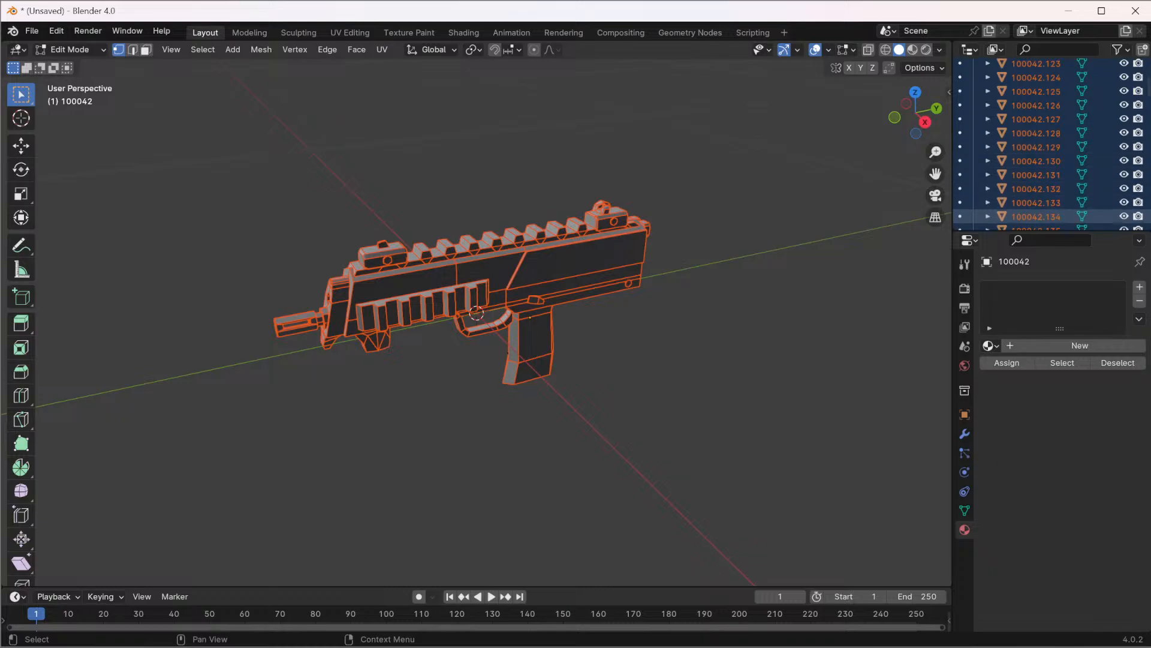
key("ctrl")
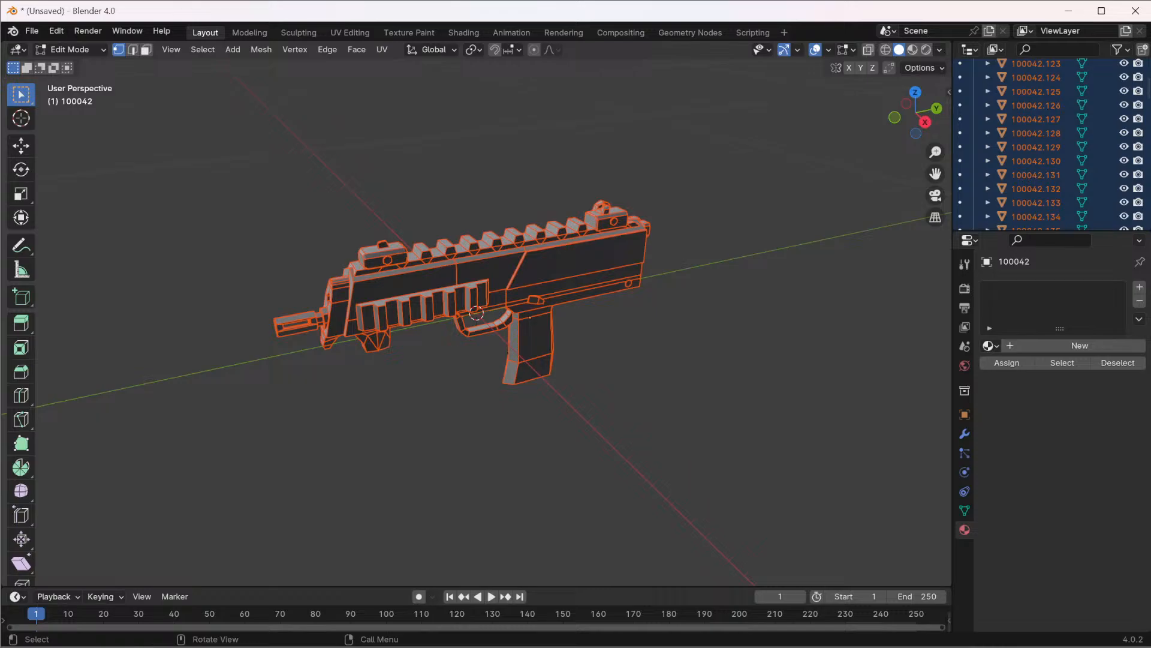
key("ctrl+v")
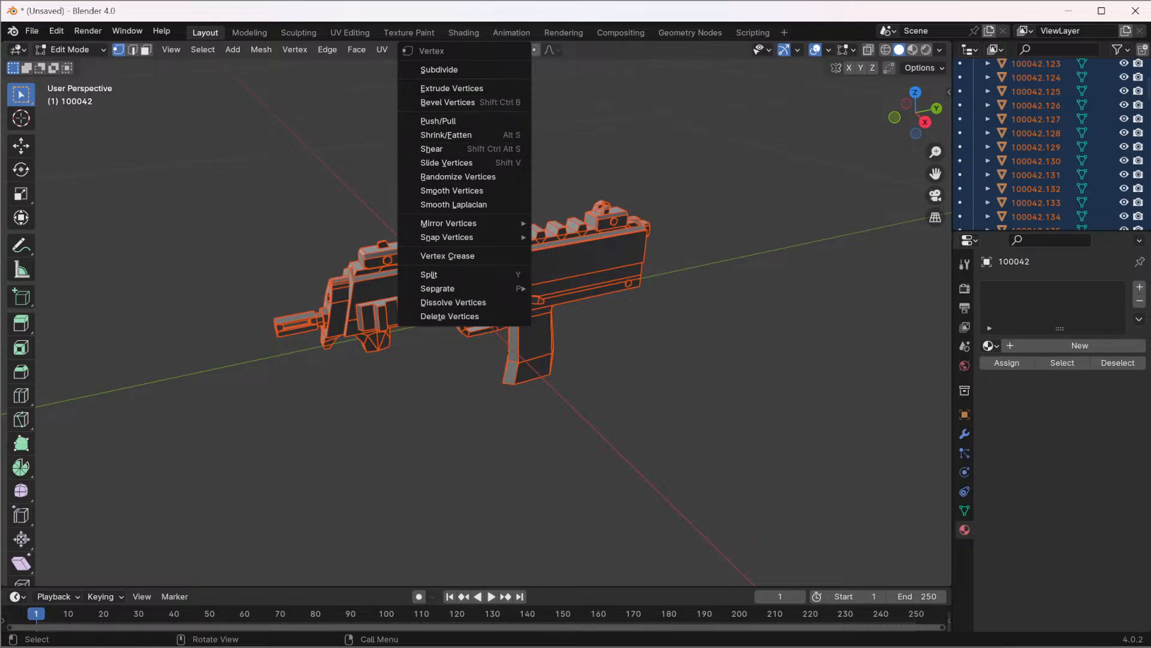
mouse_move(456, 288)
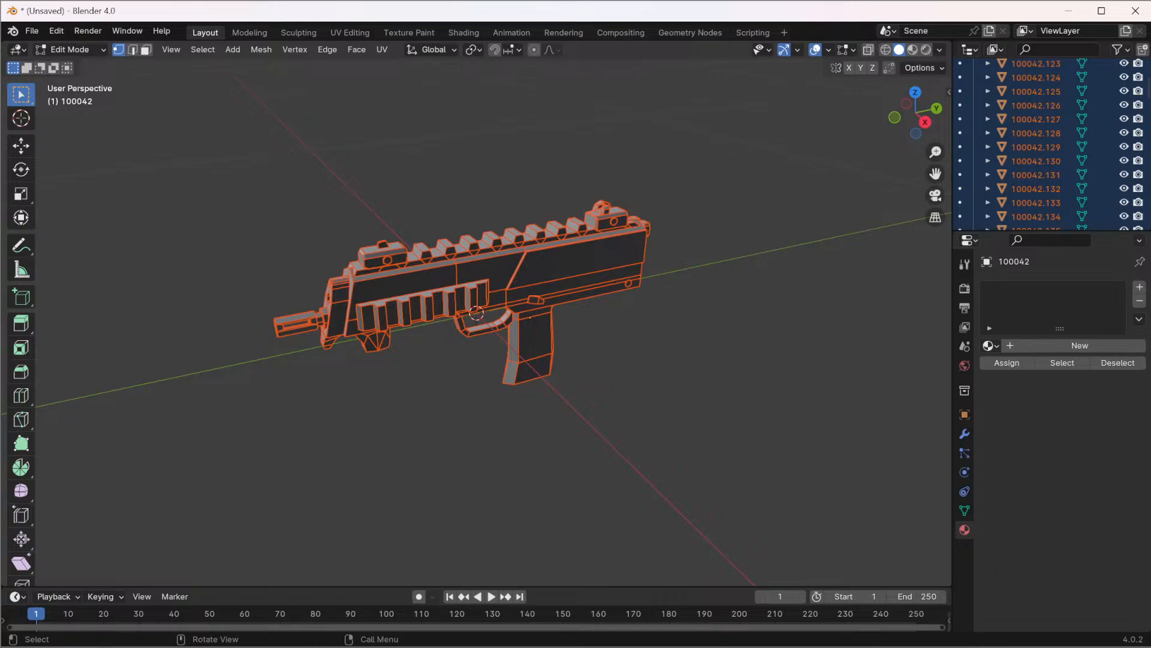
Select all geometry of the separated gun parts in Edit Mode and apply New Edge/Face from Vertices
key("alt+a")
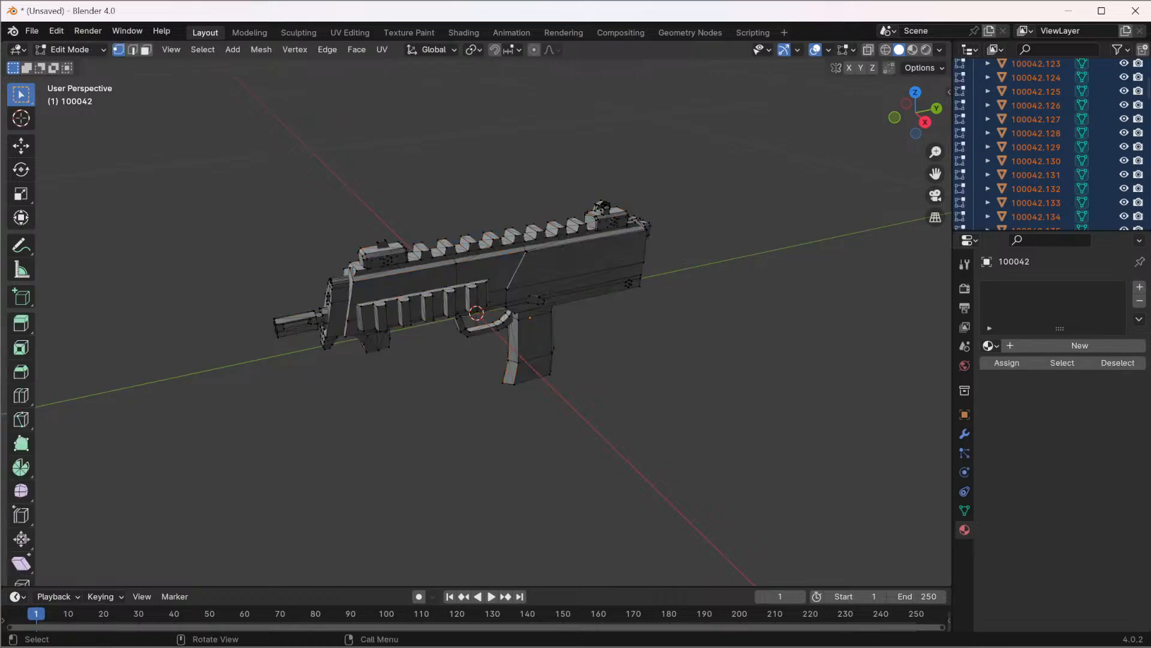
left_click(468, 283)
key("Tab")
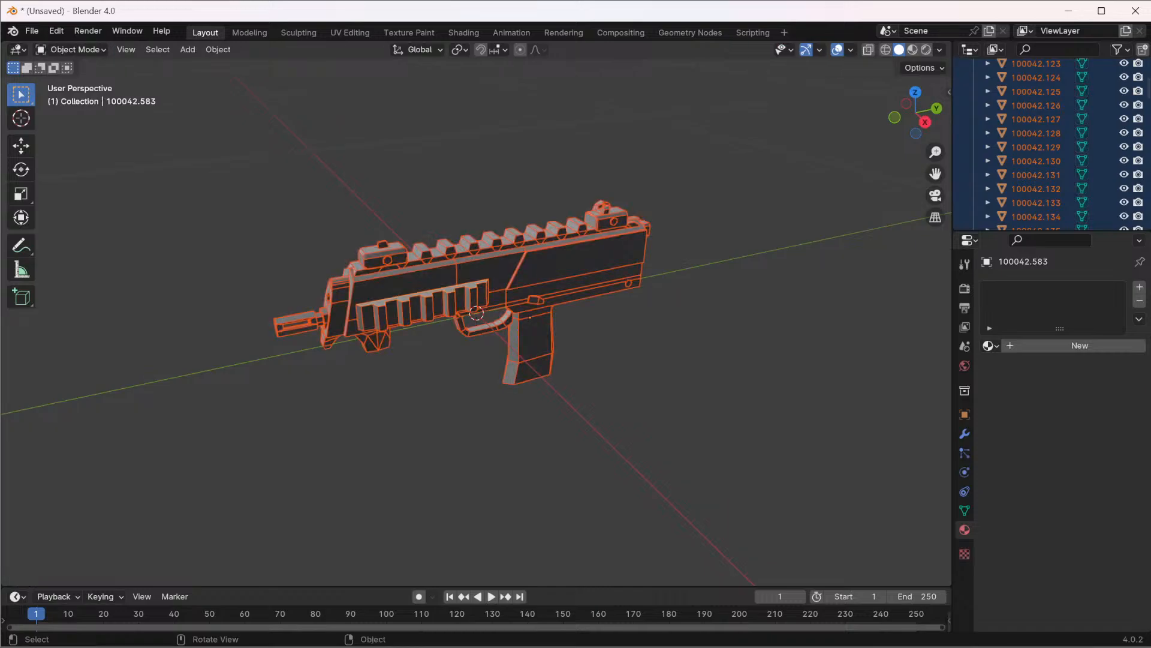
key("Tab")
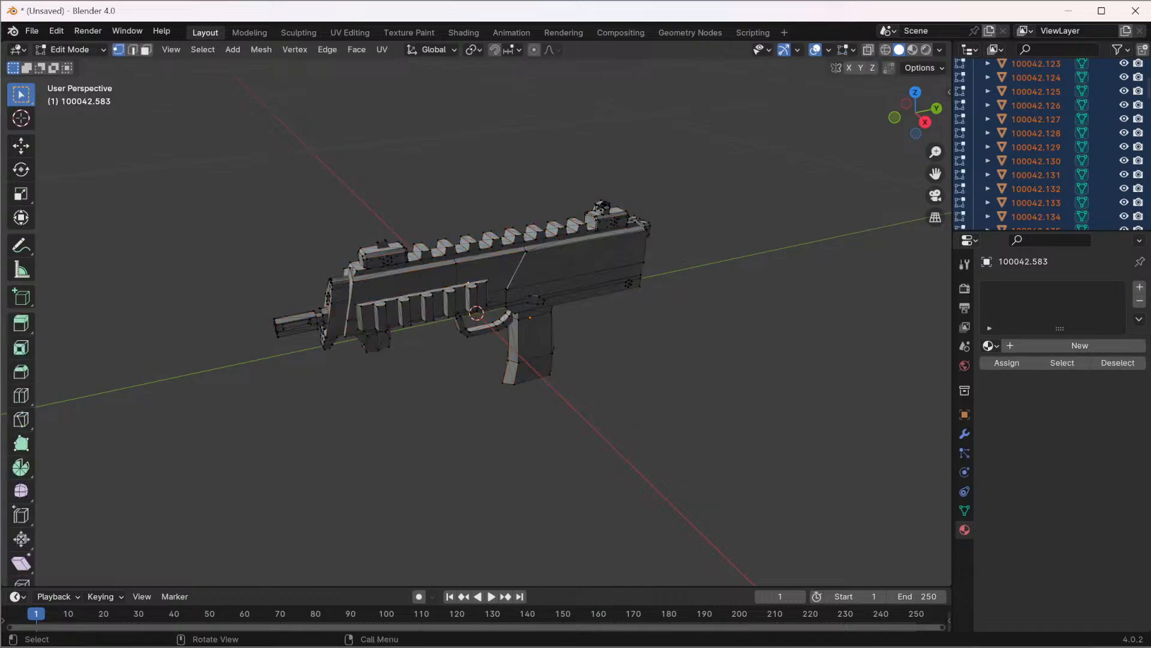
key("a")
key("ctrl")
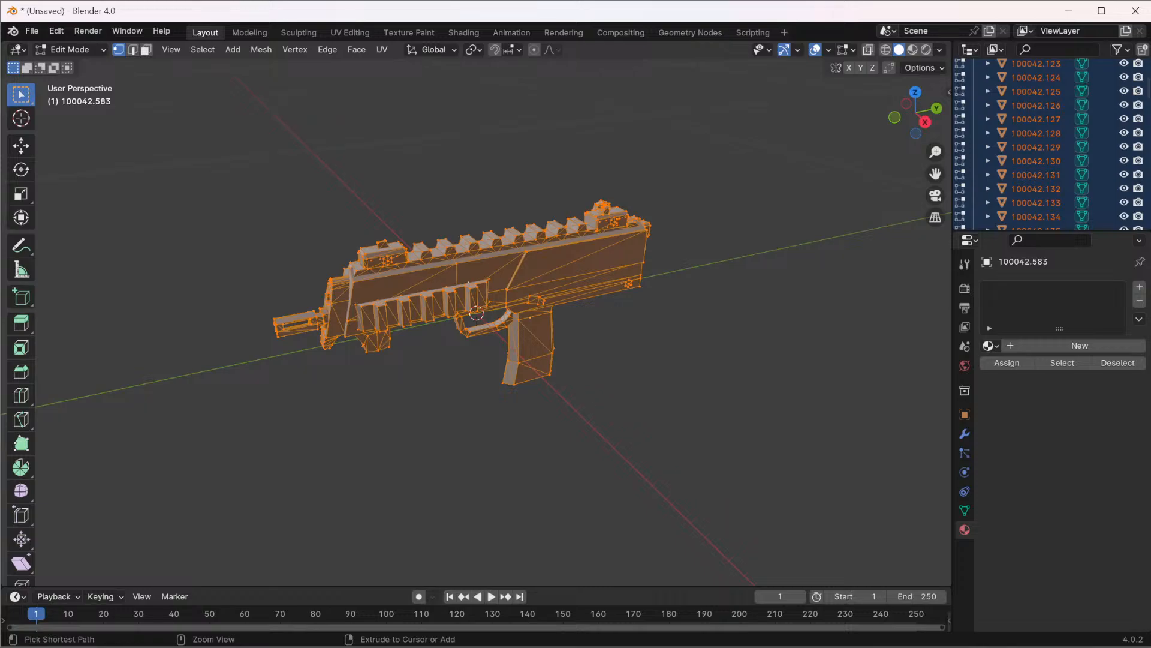
key("ctrl+v")
mouse_move(432, 337)
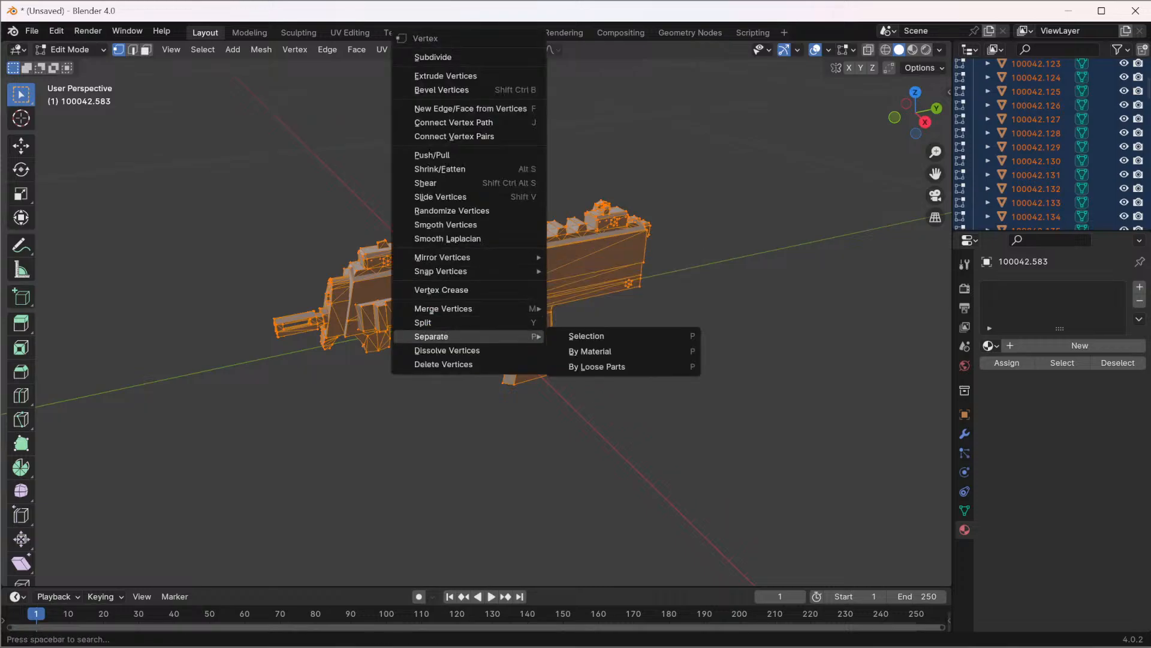
mouse_move(443, 309)
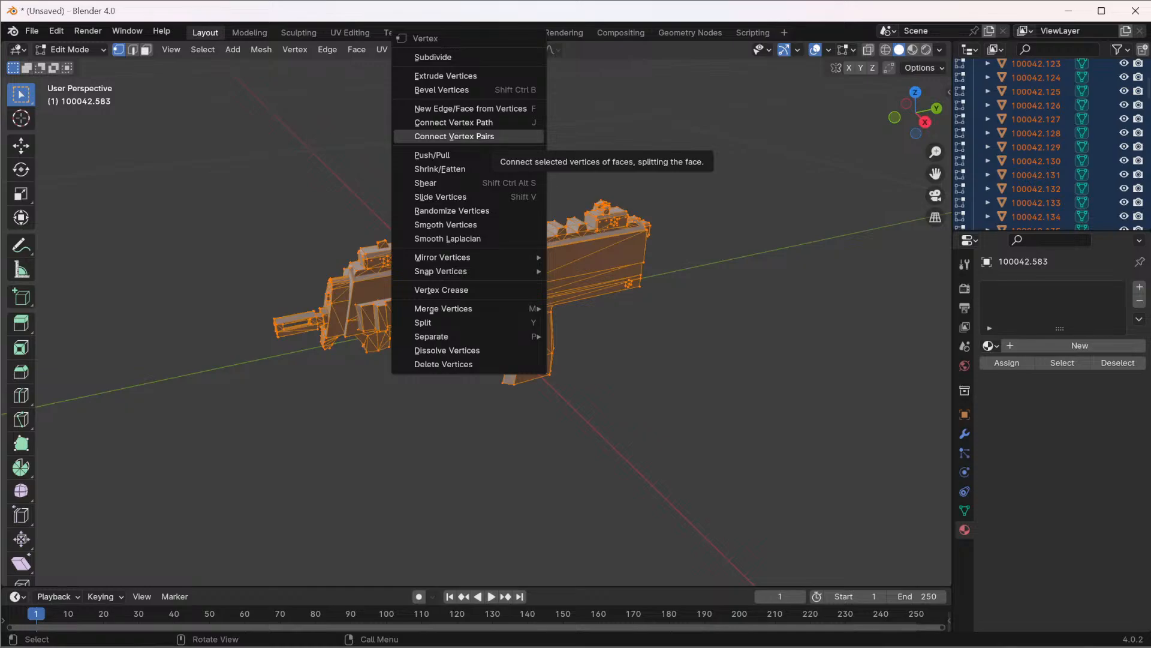
left_click(471, 109)
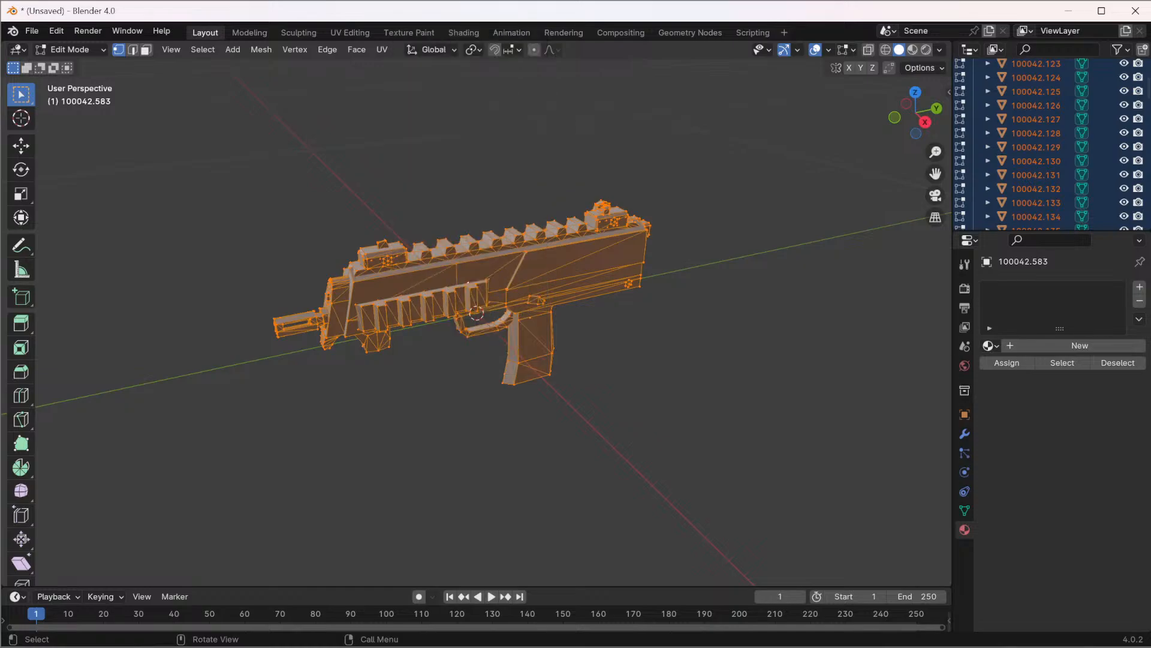
Return to Object Mode and join all the separated gun parts into one object
key("Tab")
right_click(474, 267)
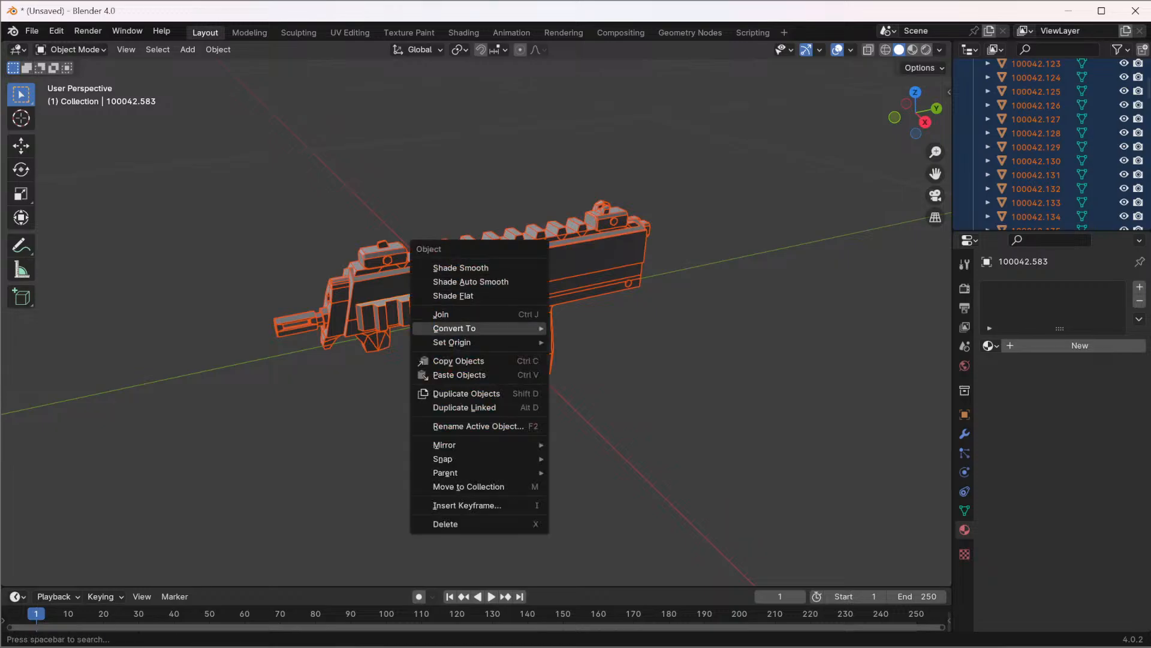
mouse_move(468, 328)
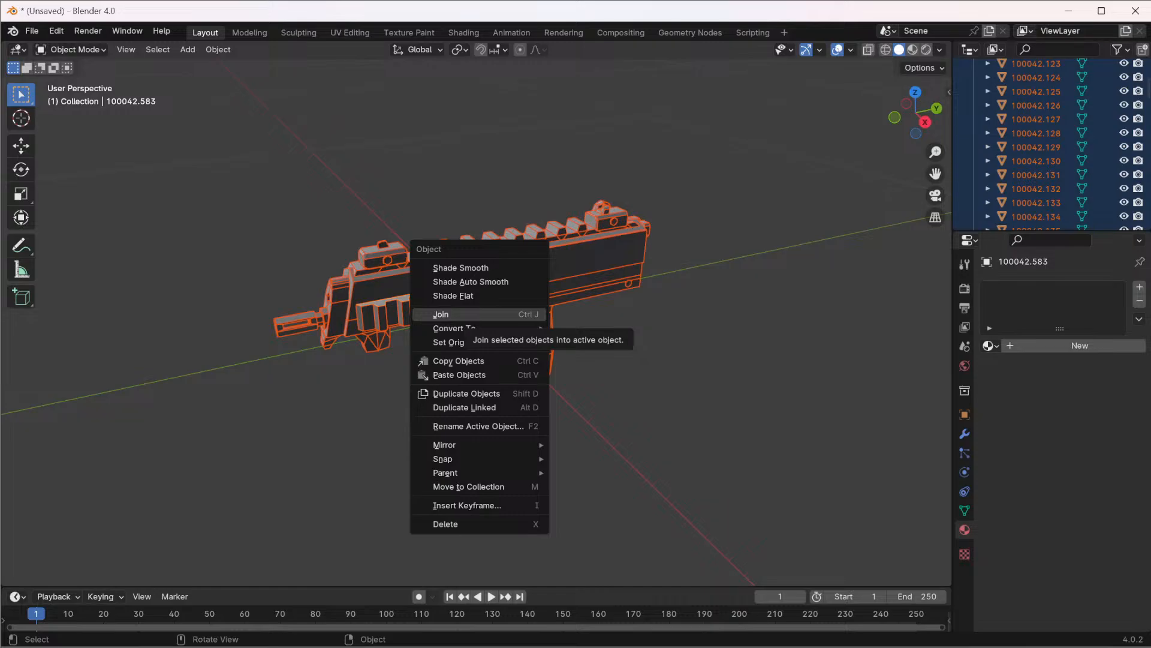
left_click(456, 314)
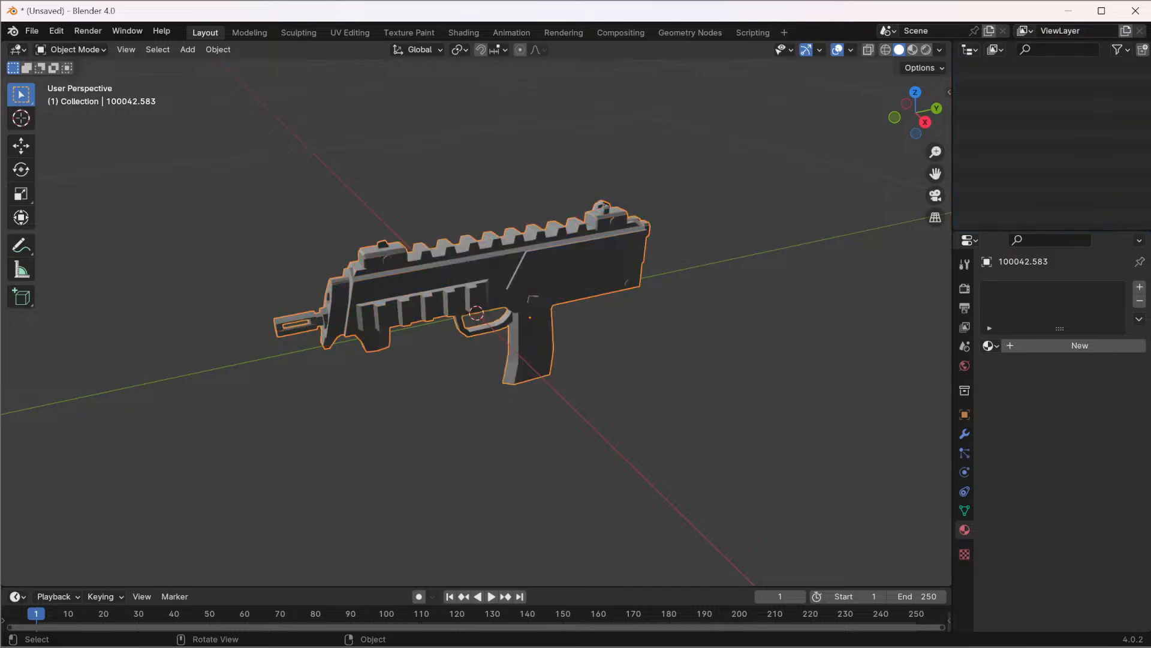
Convert the joined gun object to a mesh
right_click(465, 278)
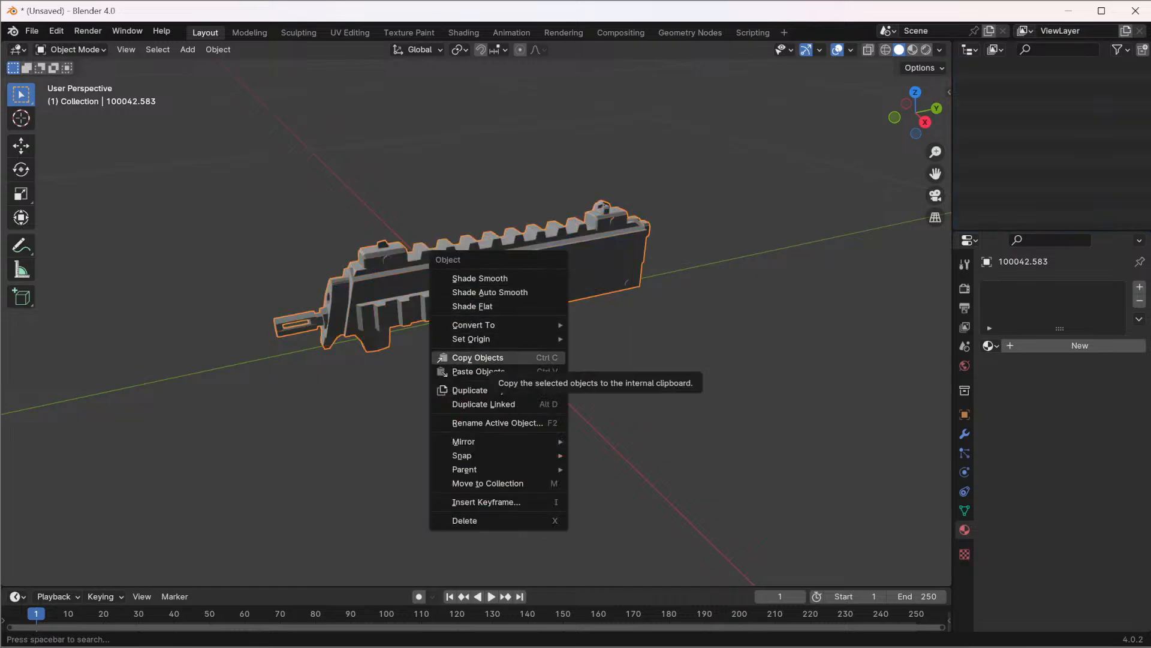
mouse_move(474, 325)
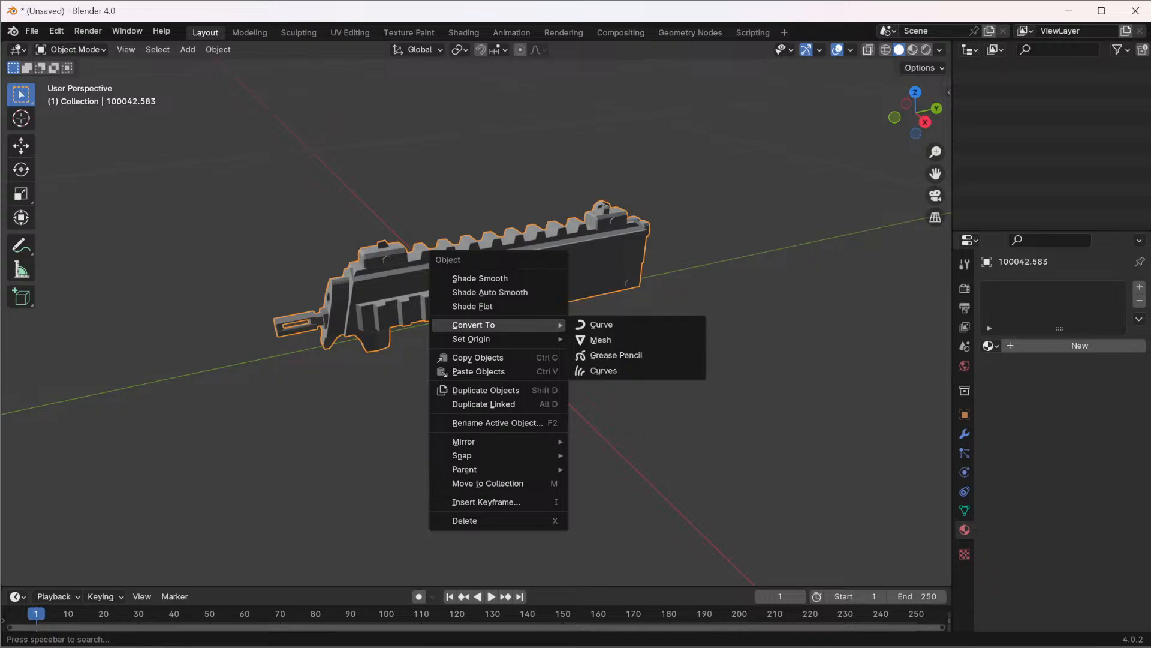
left_click(600, 339)
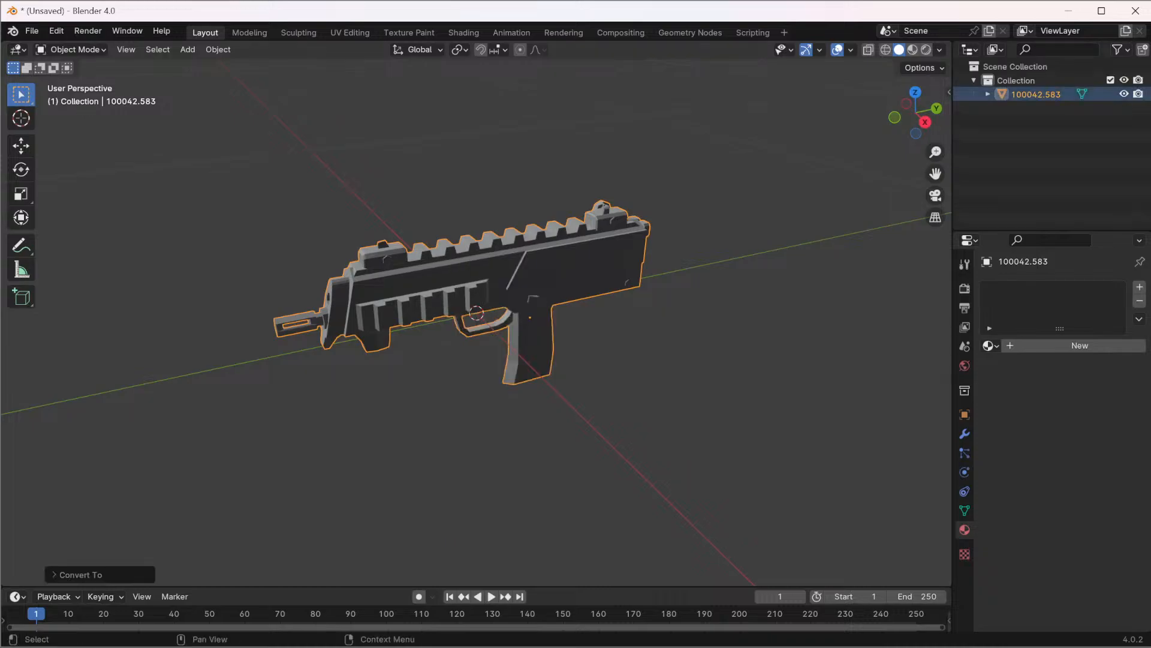
Inspect the joined gun object's mesh data in the outliner and its vertex operations in Edit Mode, then return to Object Mode
left_click(987, 94)
left_click(1043, 109)
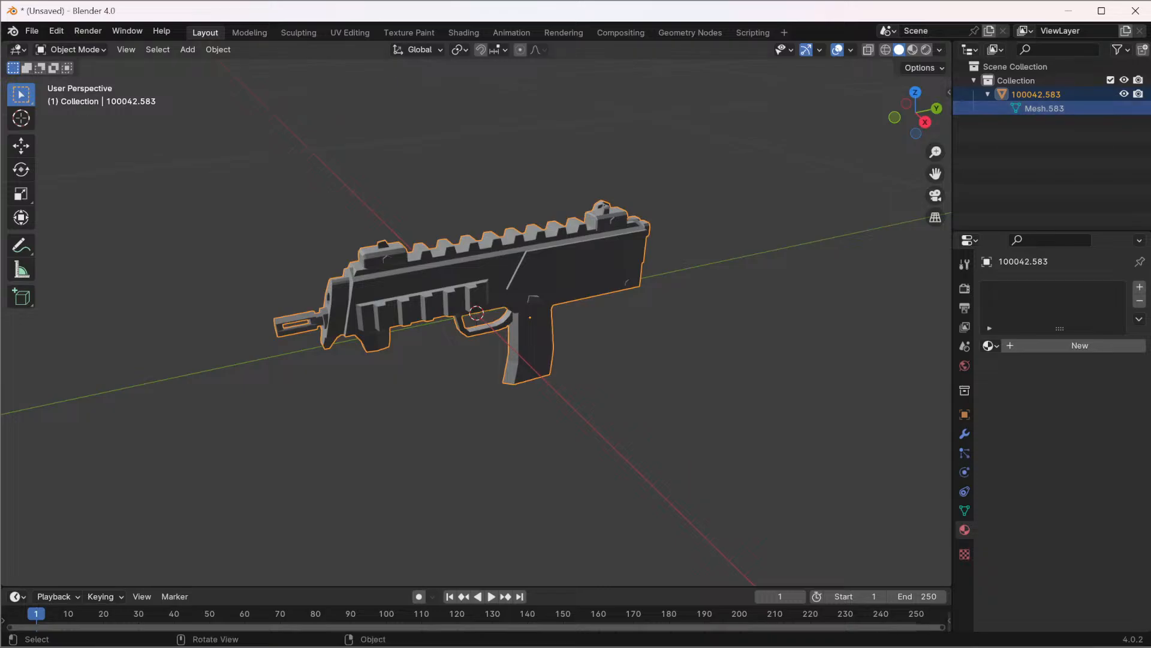
left_click(510, 282)
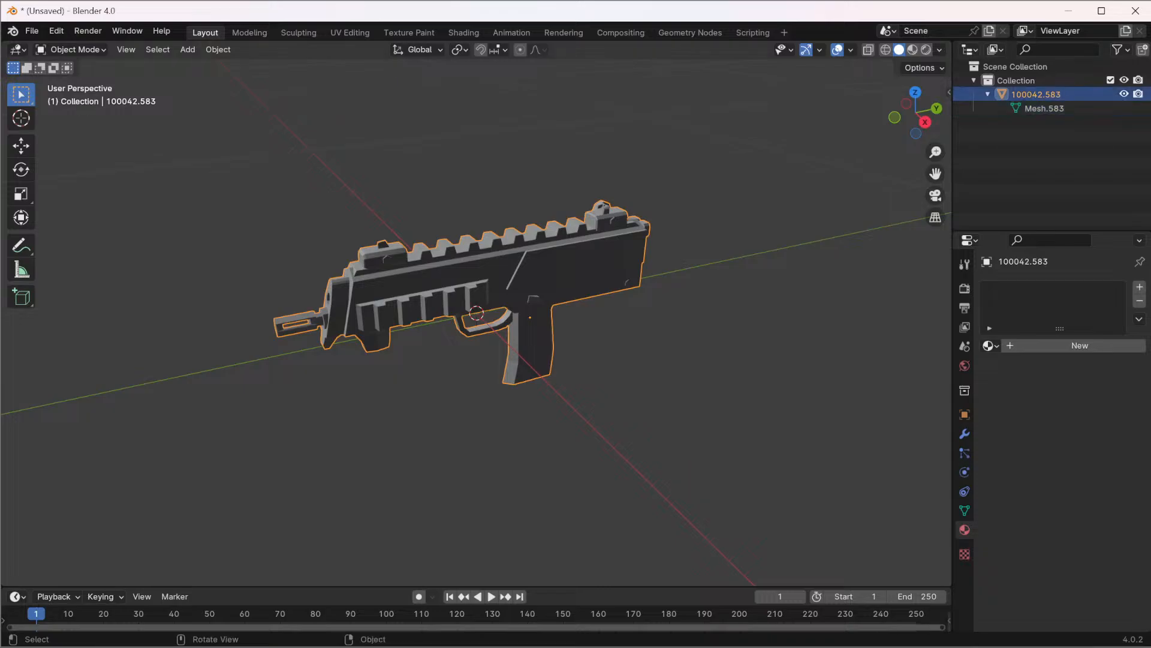
key("Tab")
right_click(510, 273)
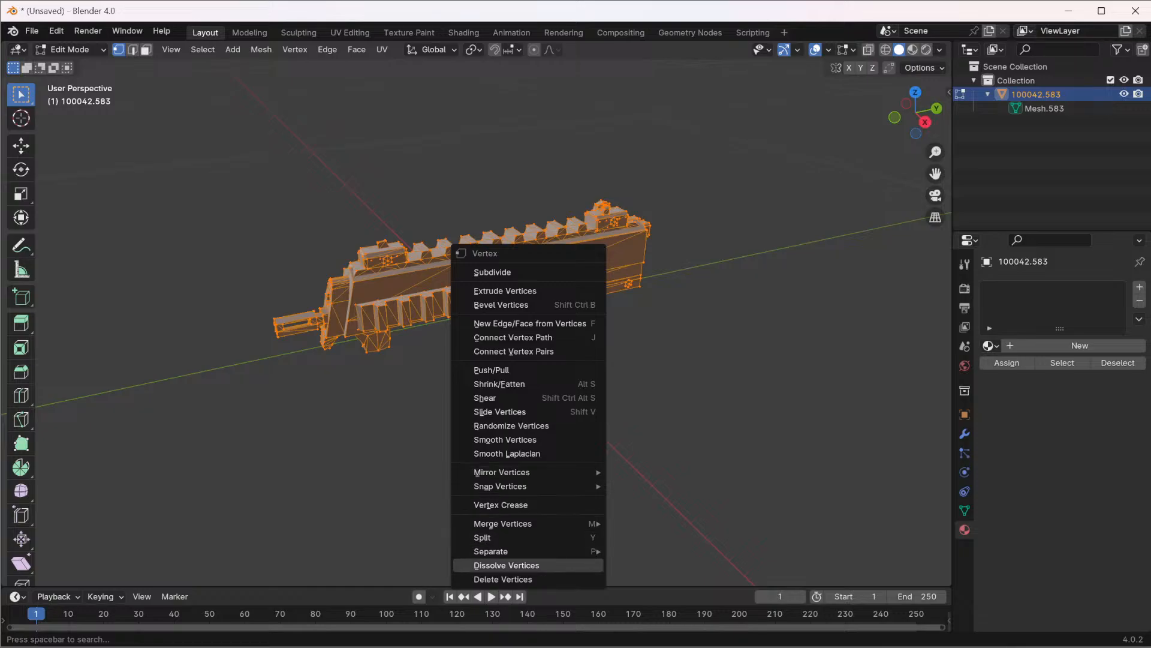
mouse_move(528, 551)
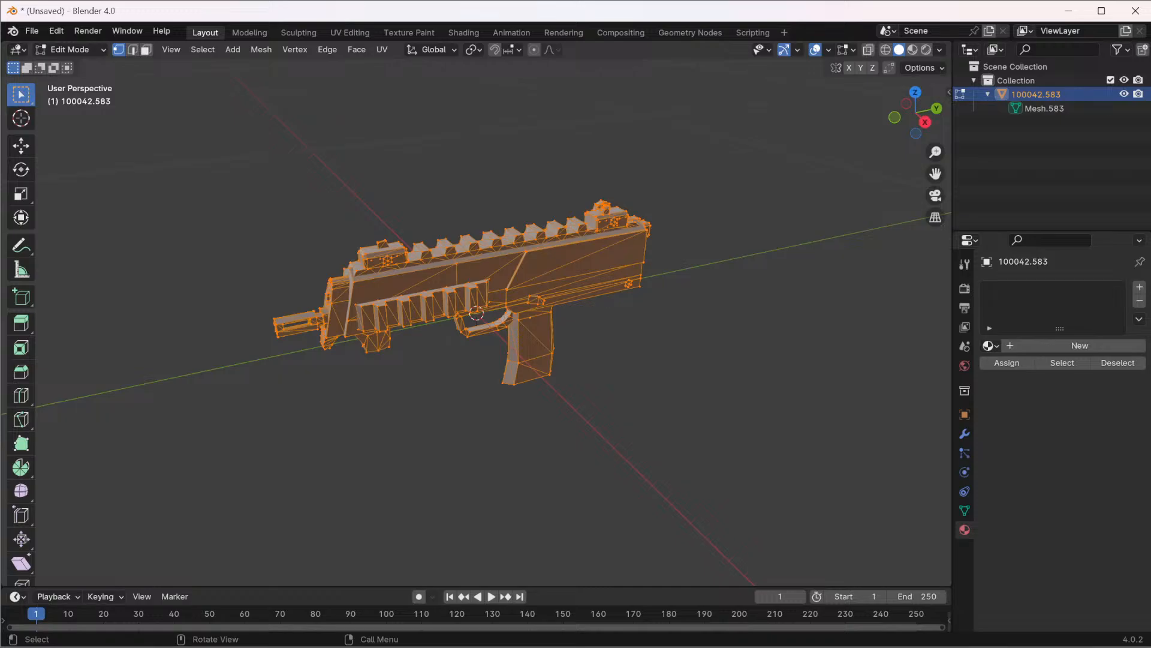
key("Tab")
Convert the selected gun object to a mesh once more
right_click(507, 283)
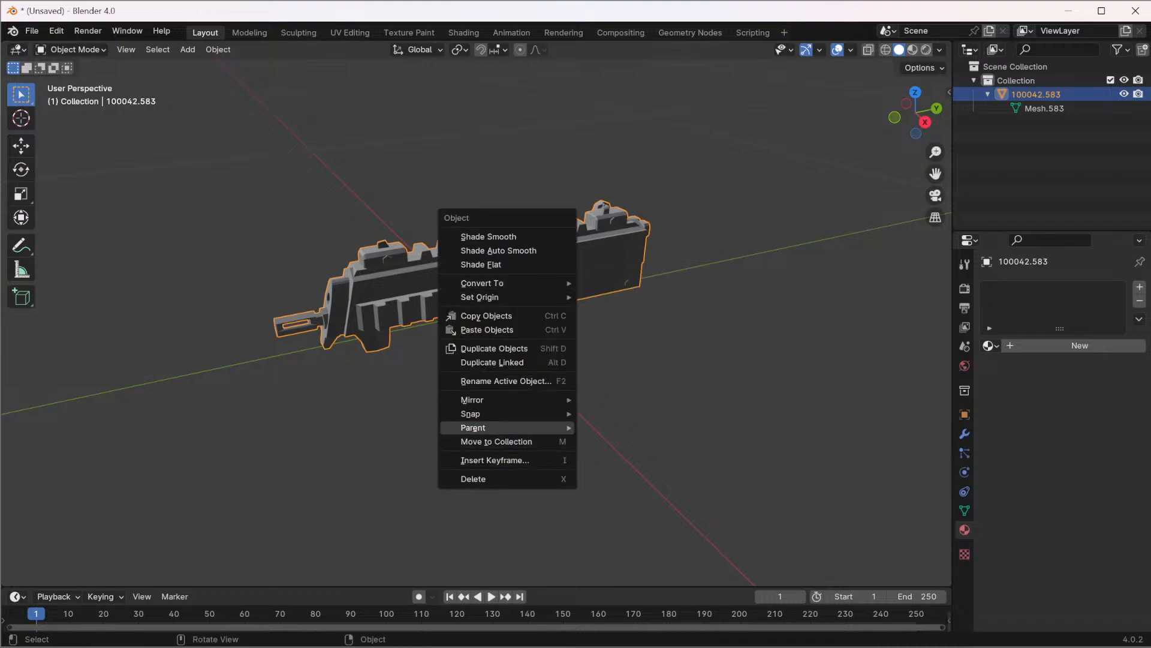
mouse_move(480, 428)
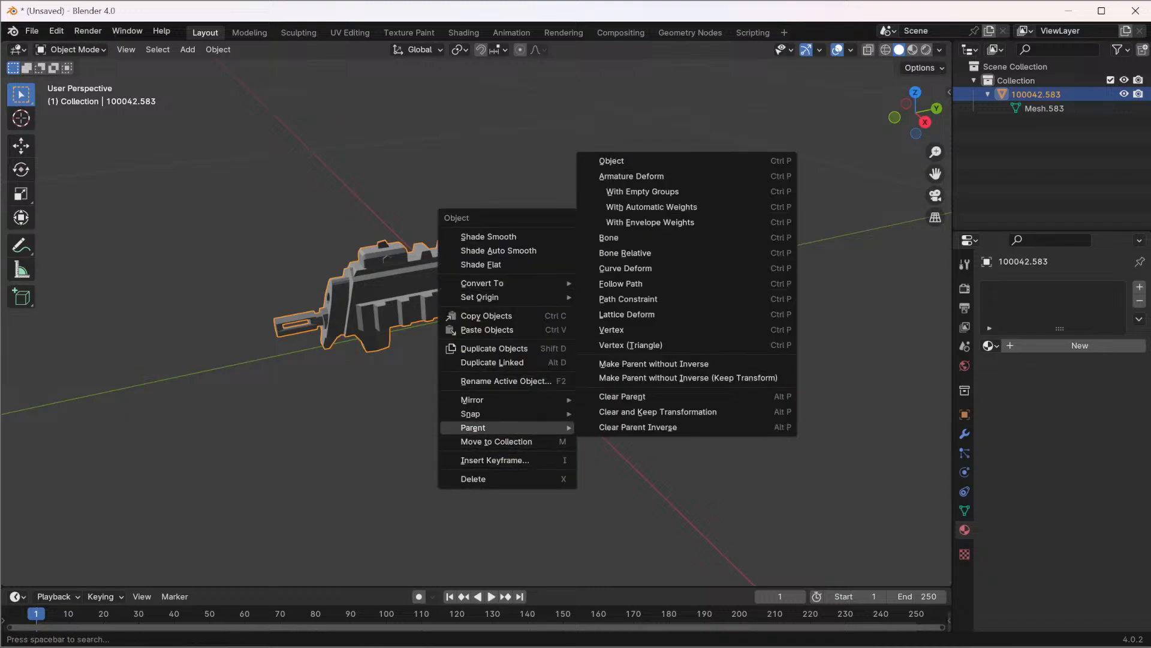
mouse_move(506, 283)
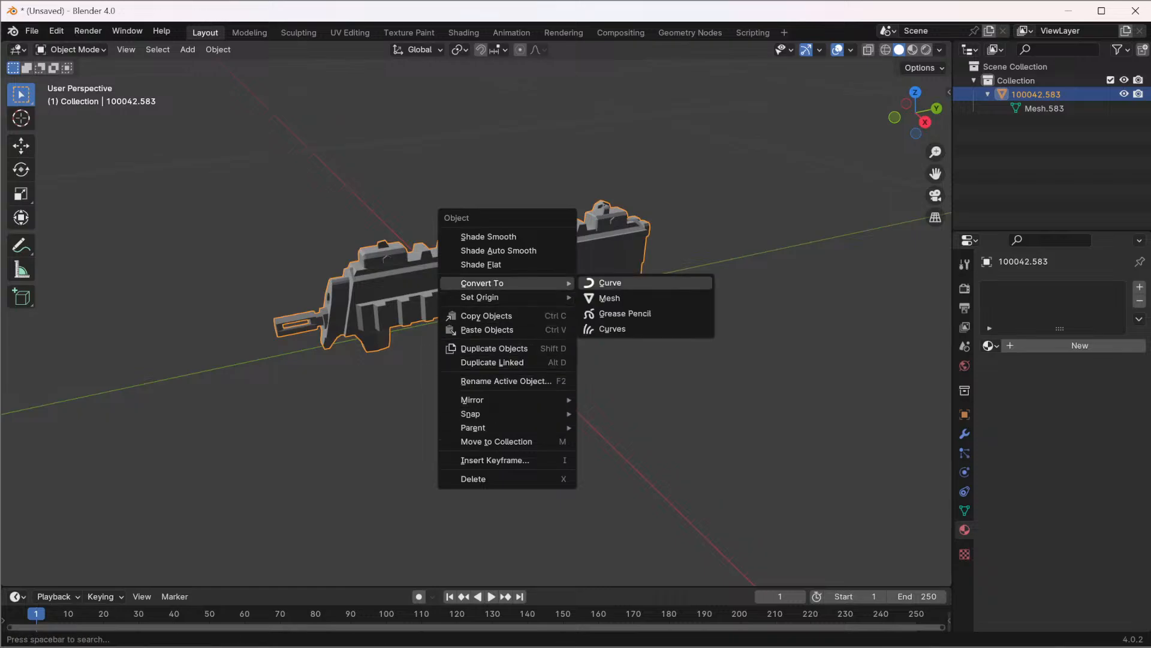
left_click(611, 298)
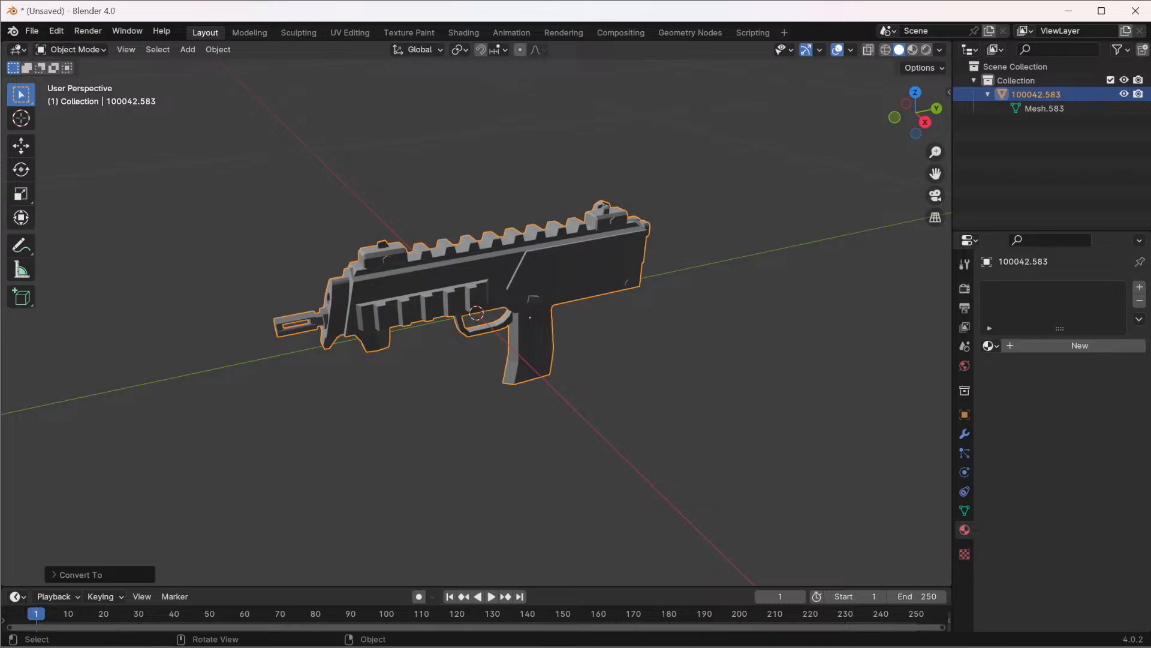
Export the gun as an FBX file named Wep Mk2.fbx into the Downloads\12-13-24 folder
left_click(32, 30)
mouse_move(90, 242)
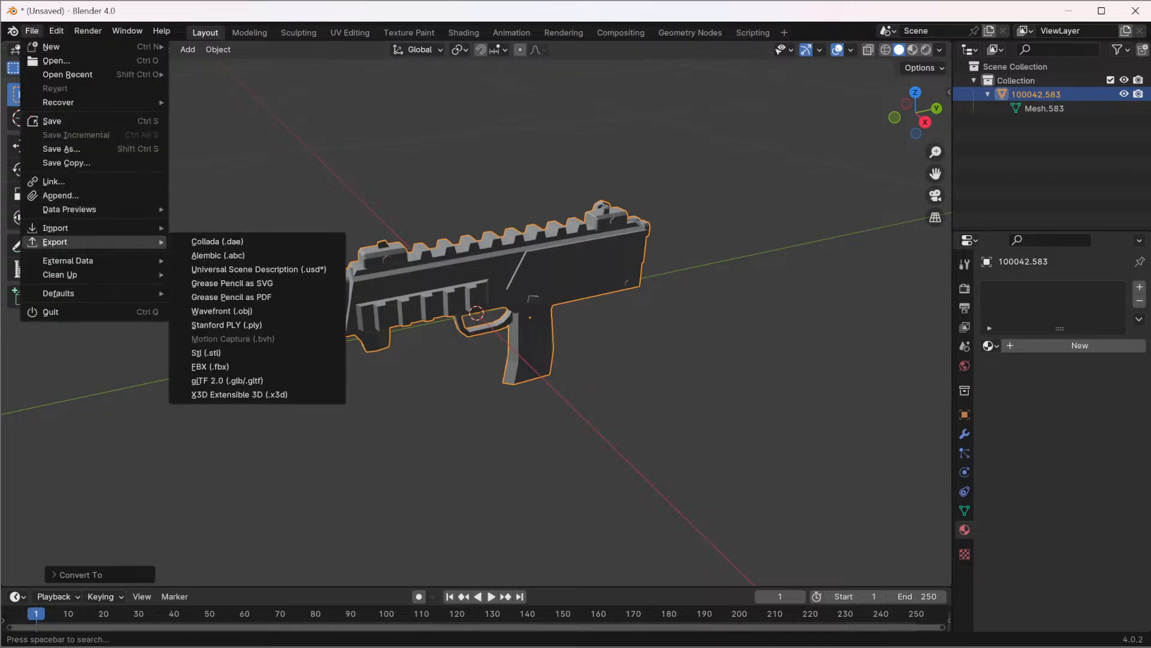
left_click(210, 366)
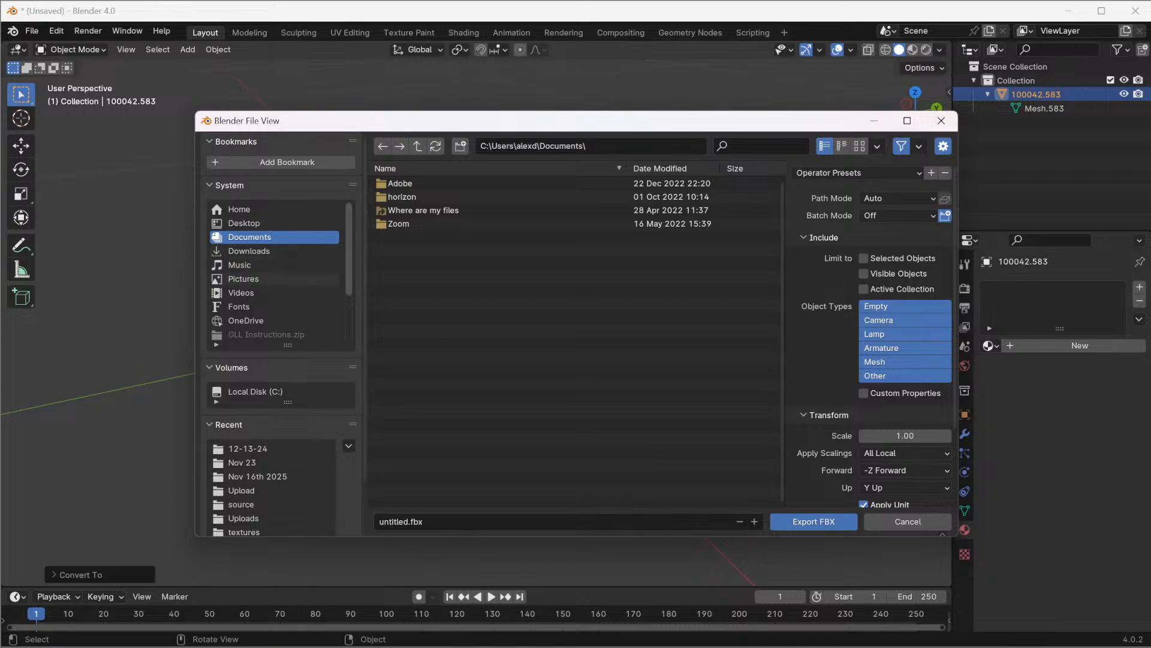
left_click(249, 251)
left_click(400, 183)
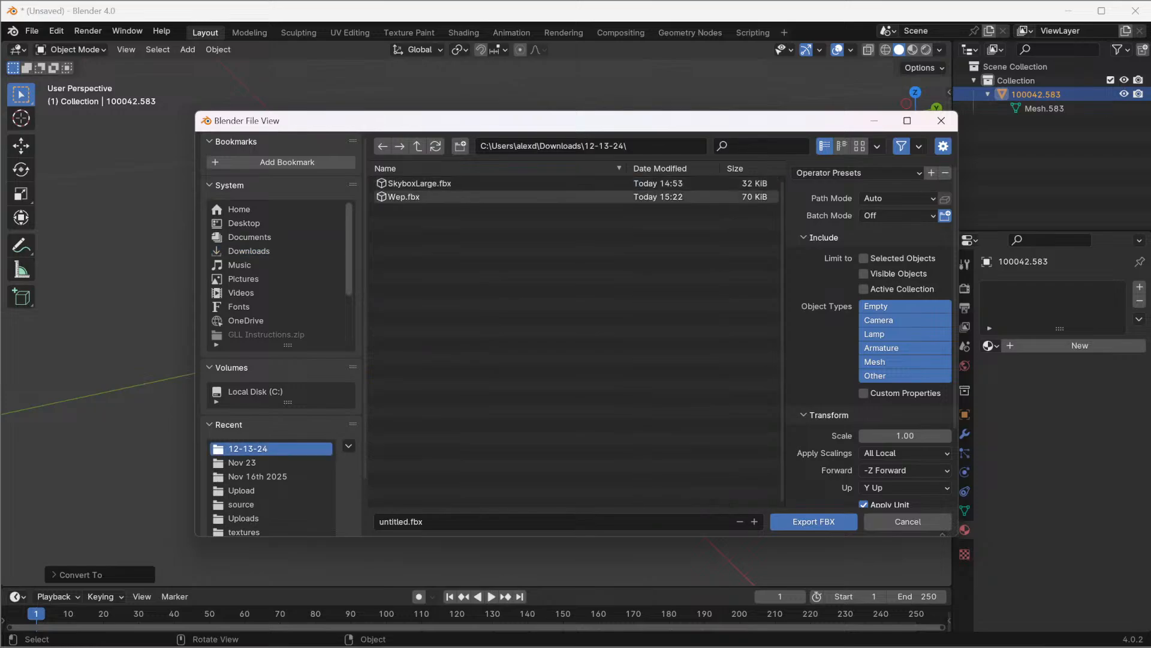
double_click(396, 522)
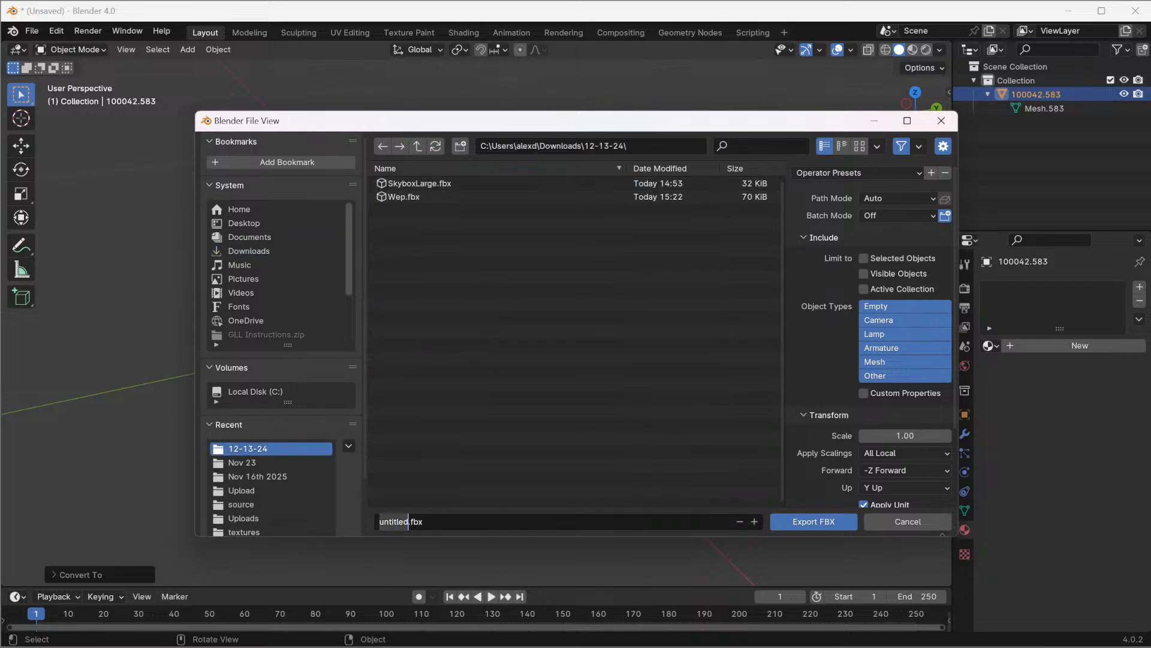
type("WepMk2")
key("Left")
key("Left")
key("Left")
key("Return")
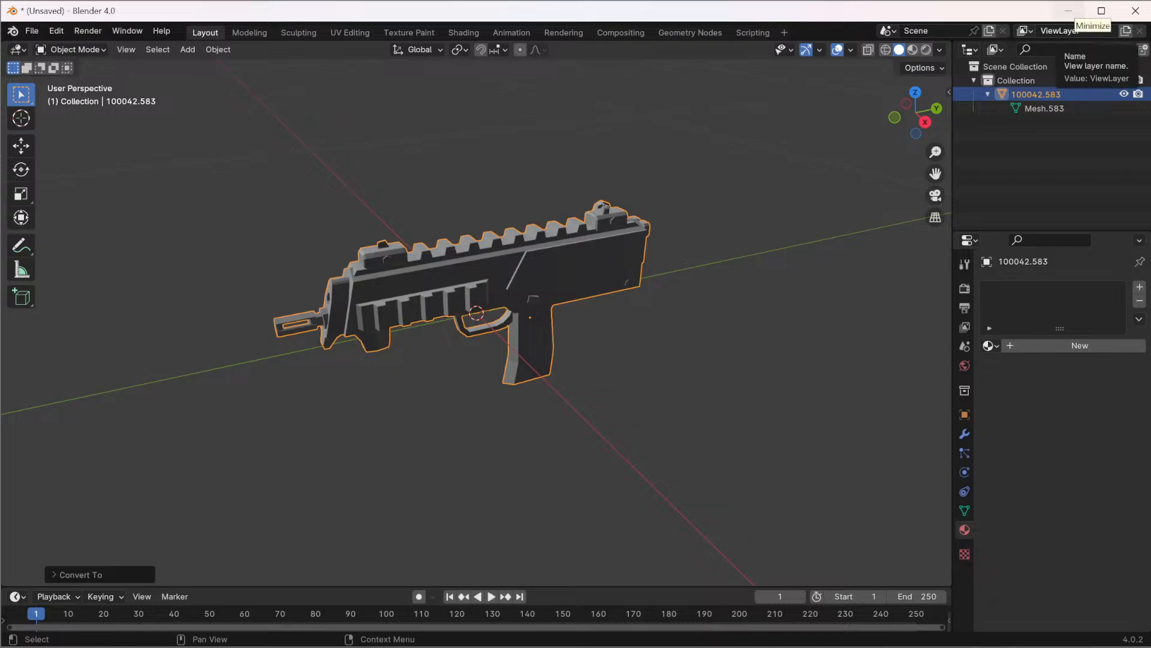
Switch to Horizon Worlds and import Wep Mk2.fbx from Downloads\12-13-24 as a 3D model, leaving offset pivots off
left_click(1069, 11)
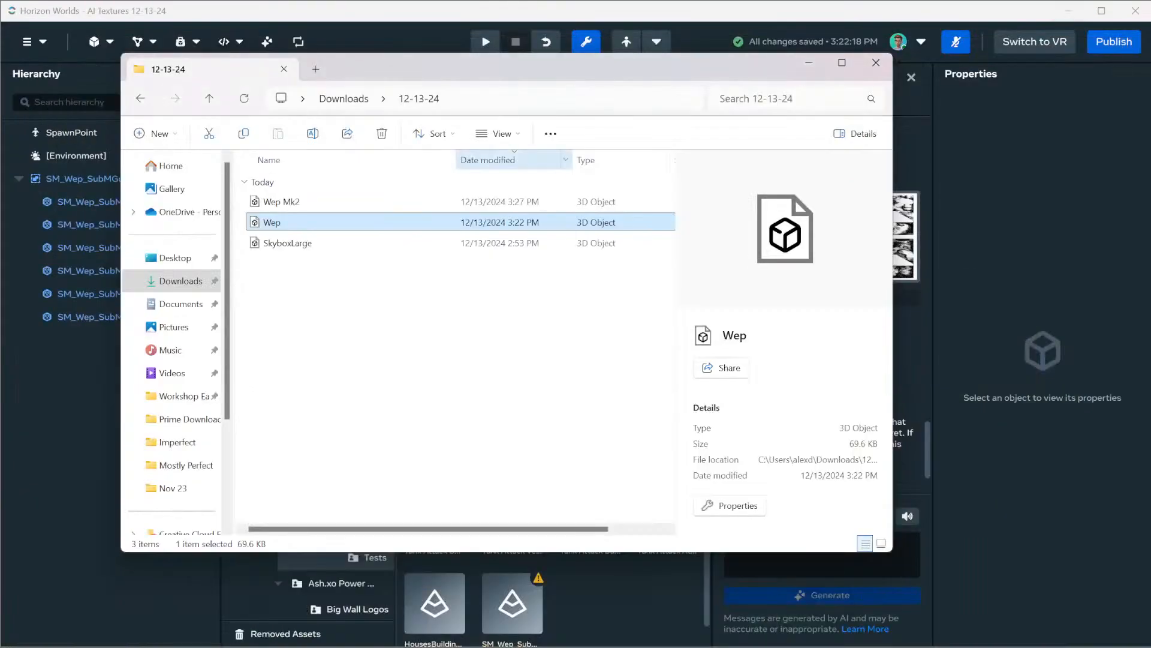
key("alt+Tab")
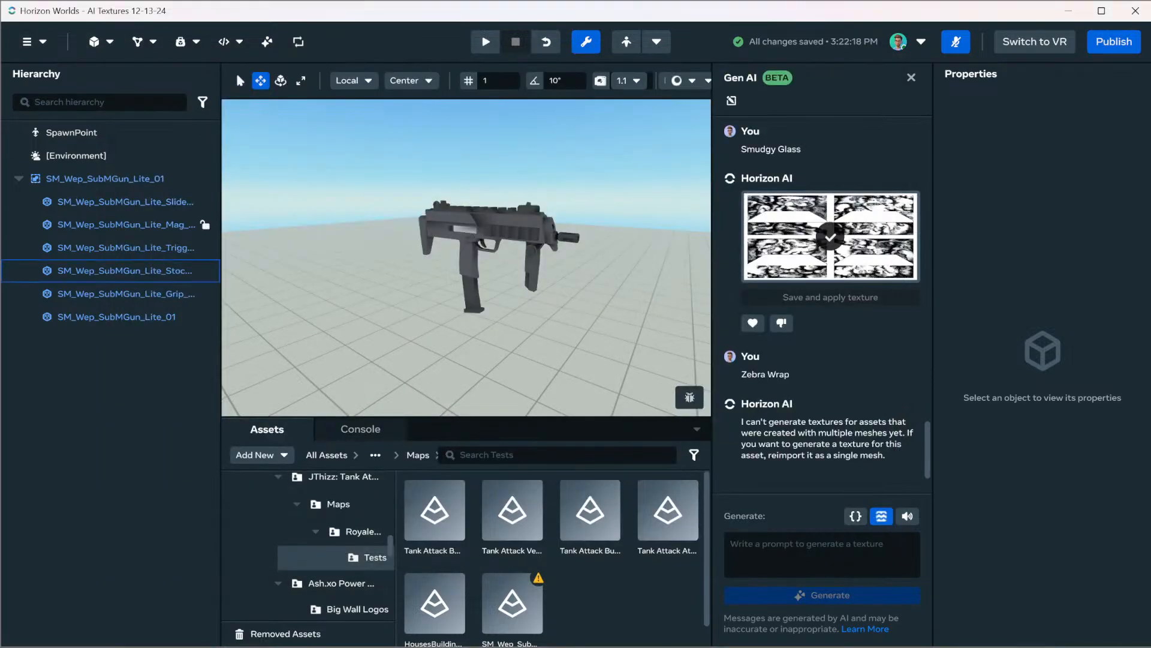
left_click(257, 455)
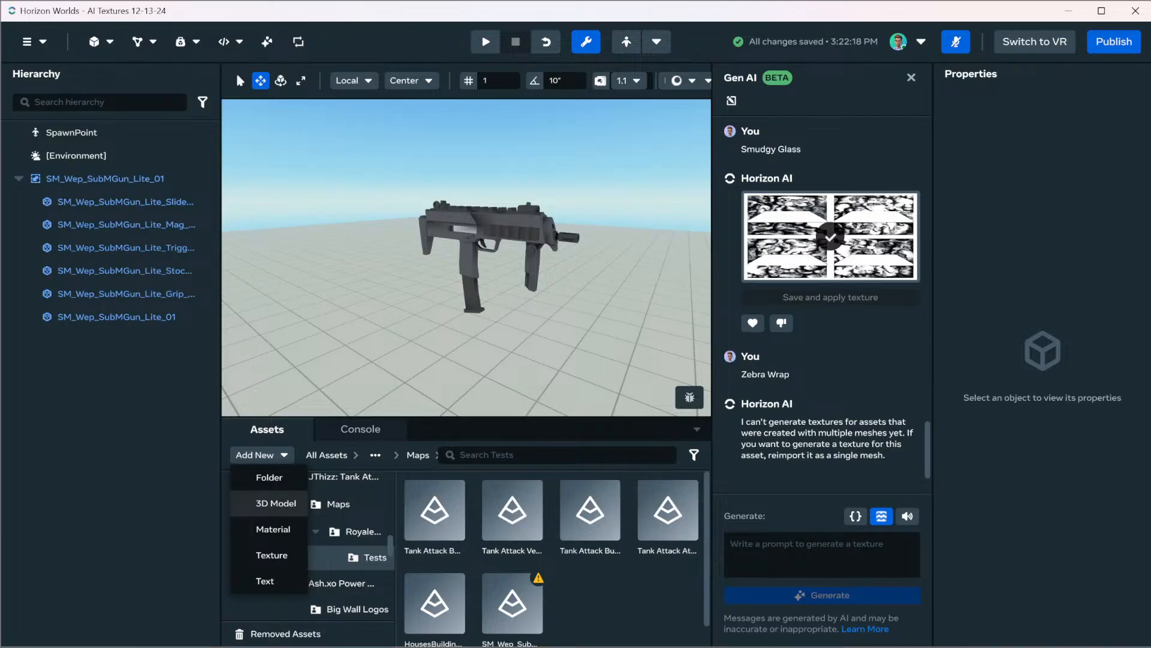
left_click(276, 502)
left_click(412, 436)
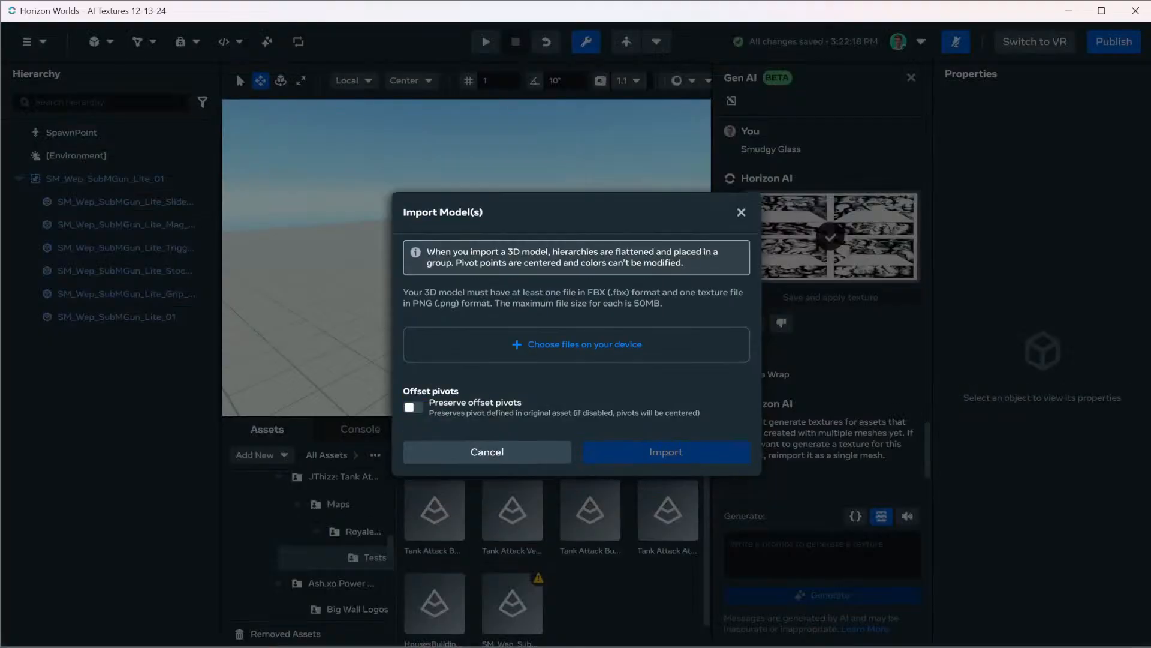
left_click(585, 335)
scroll(258, 270, "up", 5)
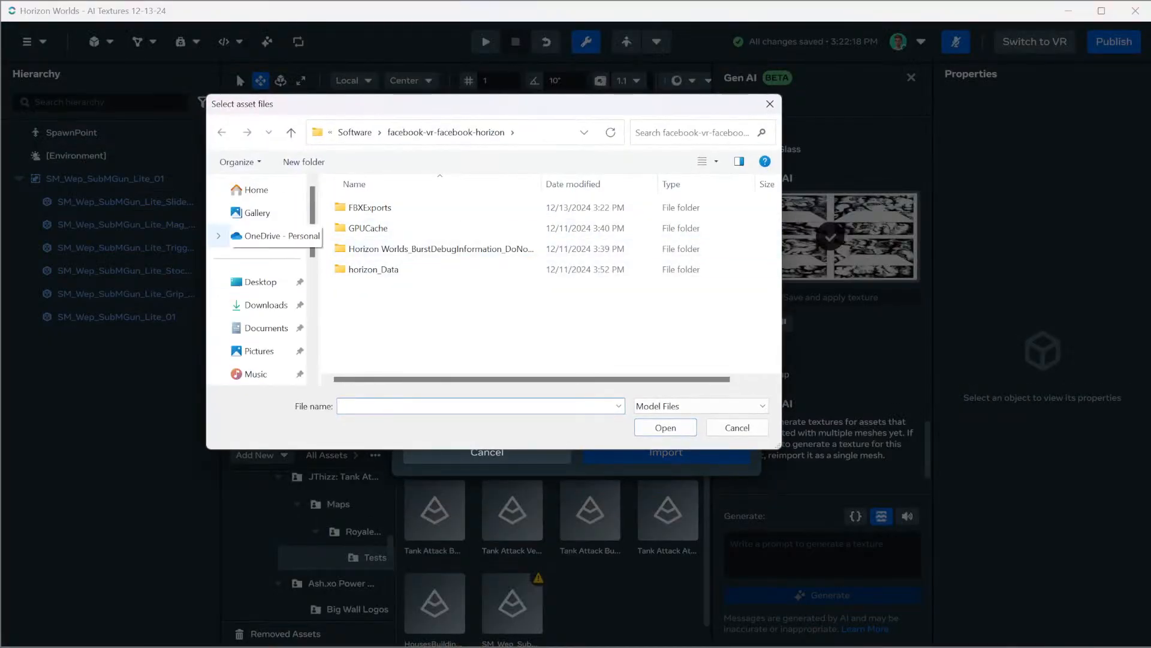
left_click(266, 305)
double_click(366, 225)
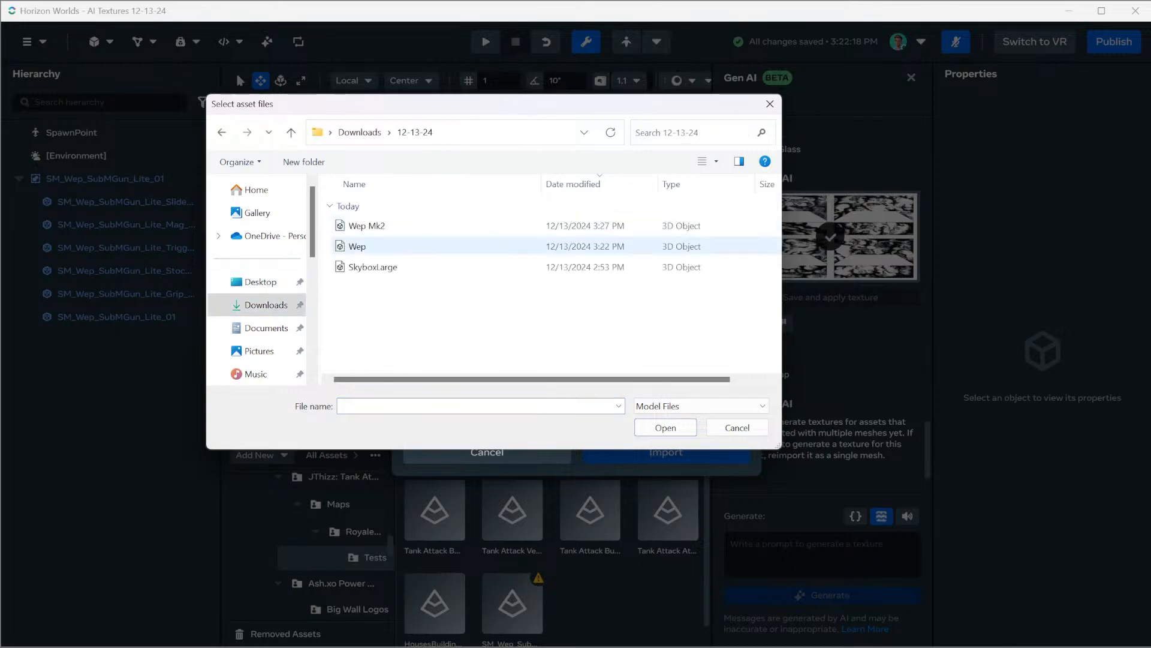
left_click(367, 225)
left_click(666, 428)
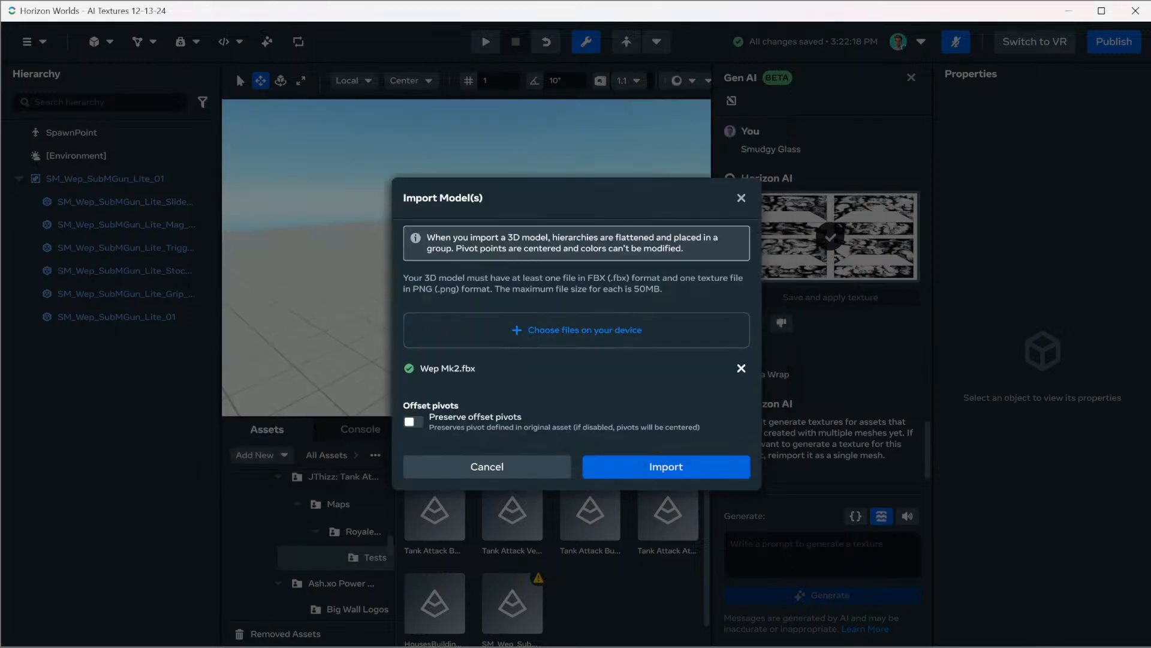
left_click(666, 466)
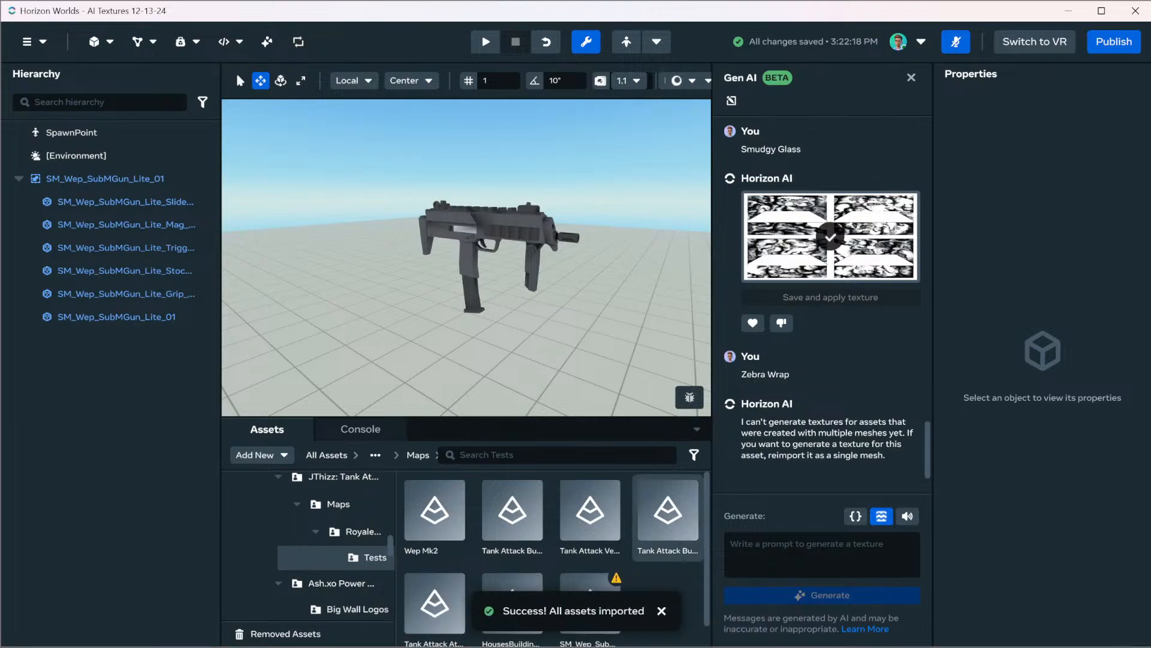
Place the imported Wep Mk2 asset in the scene at the existing submachine gun and clear the selection
left_click_drag(435, 514, 471, 333)
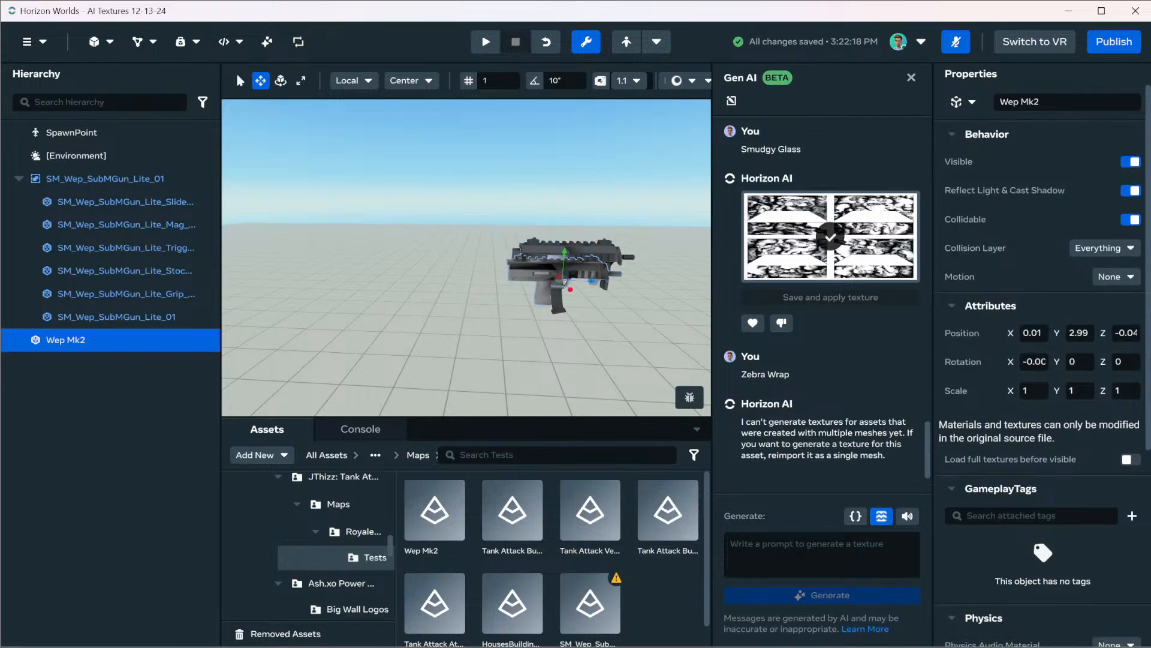
left_click_drag(571, 290, 571, 292)
right_click_drag(571, 292, 444, 258)
key("f")
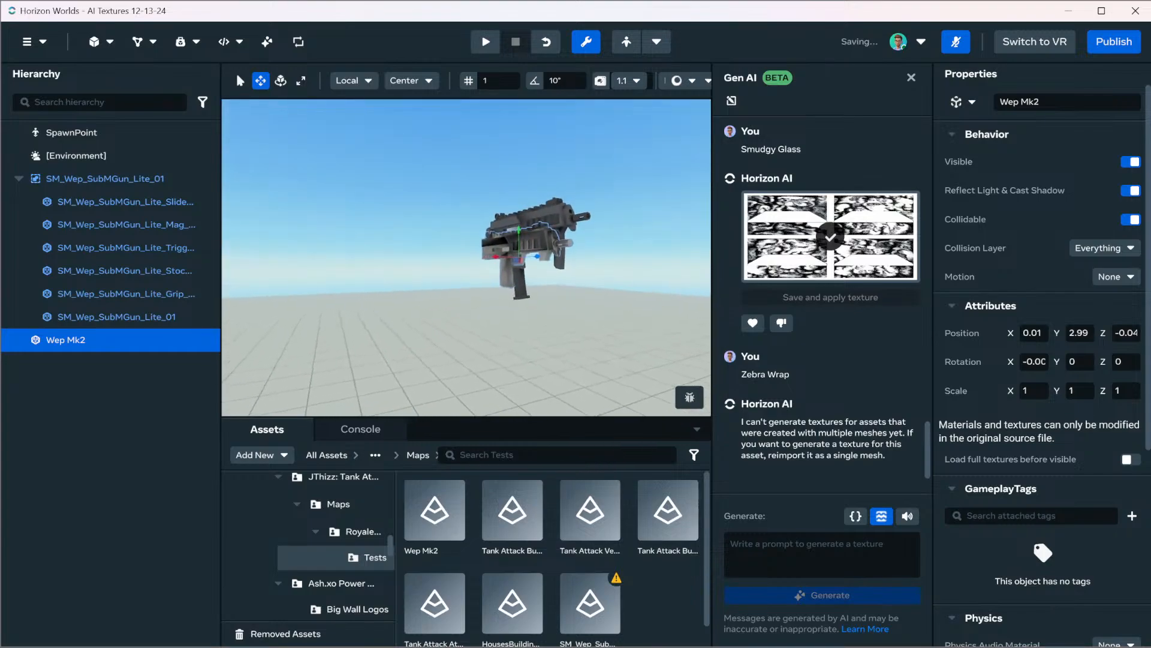
key("Escape")
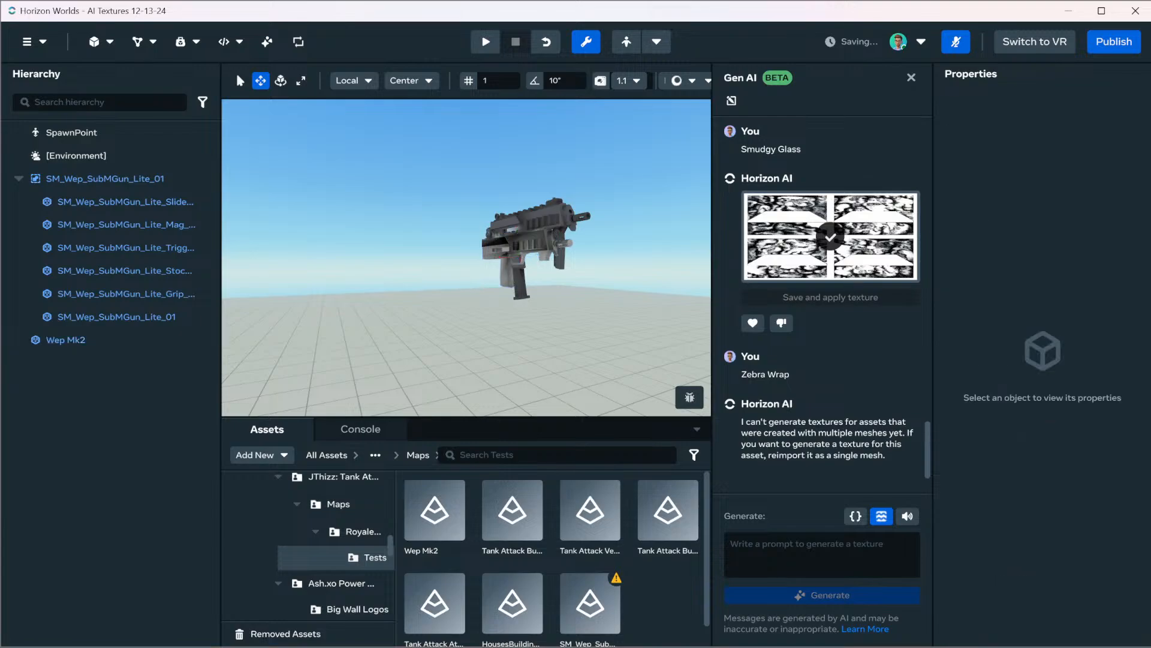
Raise Wep Mk2 by 1 along the Y axis to Y 3.99, clear of the original gun, and focus on it
left_click(65, 340)
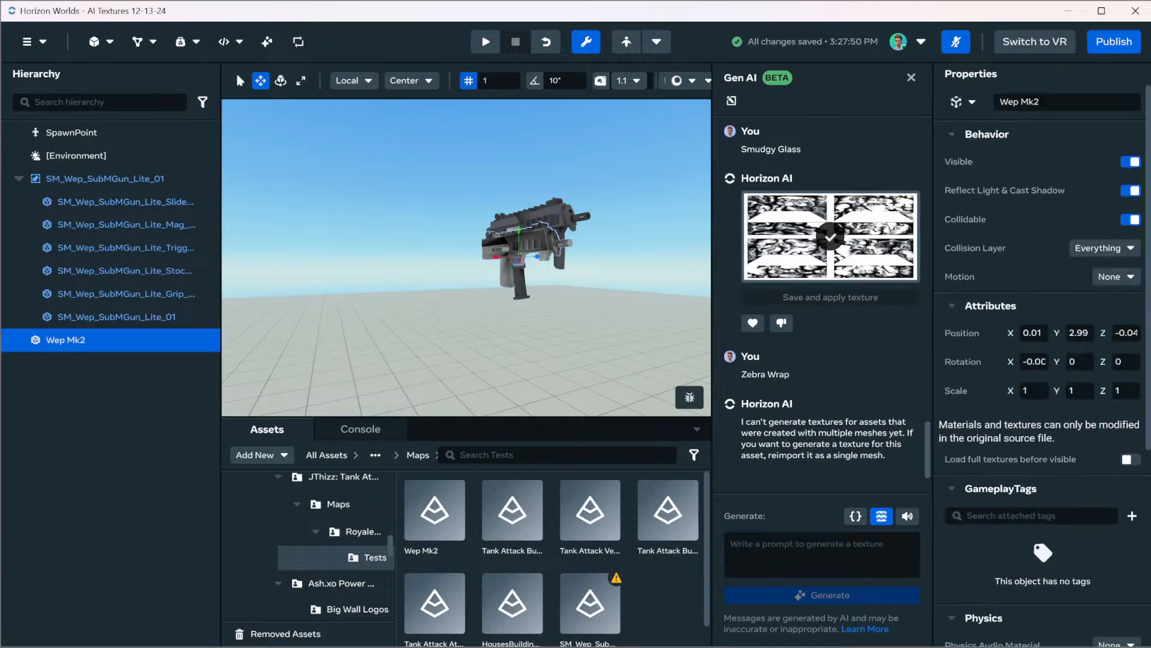
mouse_move(496, 257)
left_mouse_down()
mouse_move(438, 257)
mouse_move(495, 257)
left_mouse_up()
right_click_drag(495, 257, 510, 327)
left_click_drag(423, 232, 419, 83)
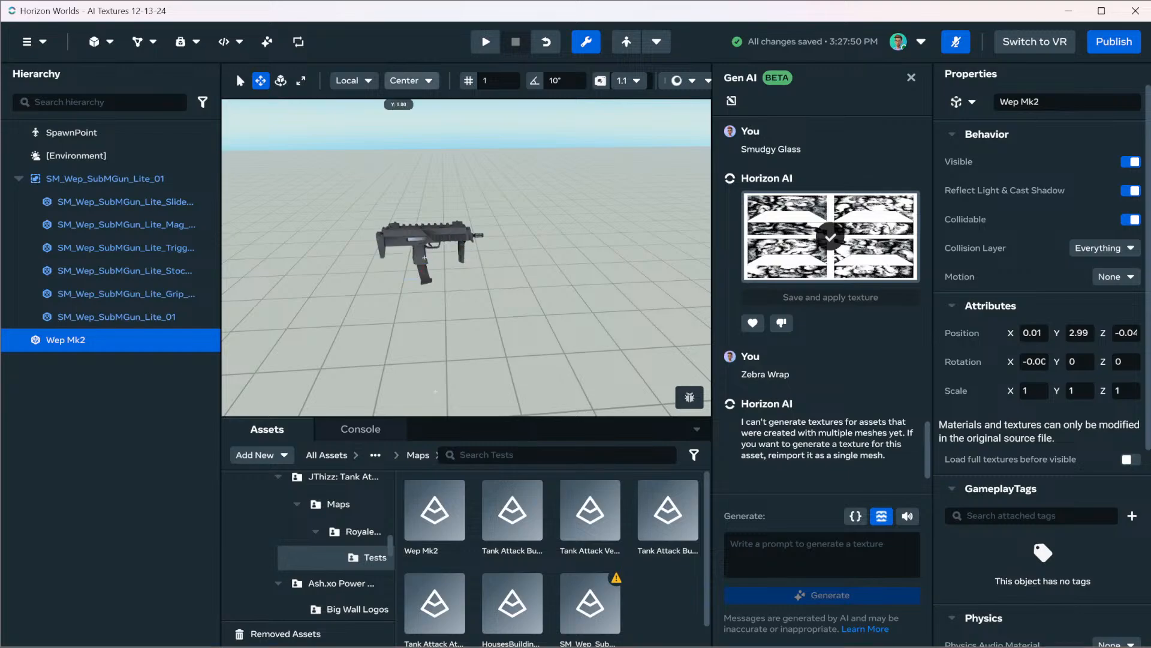
key("f")
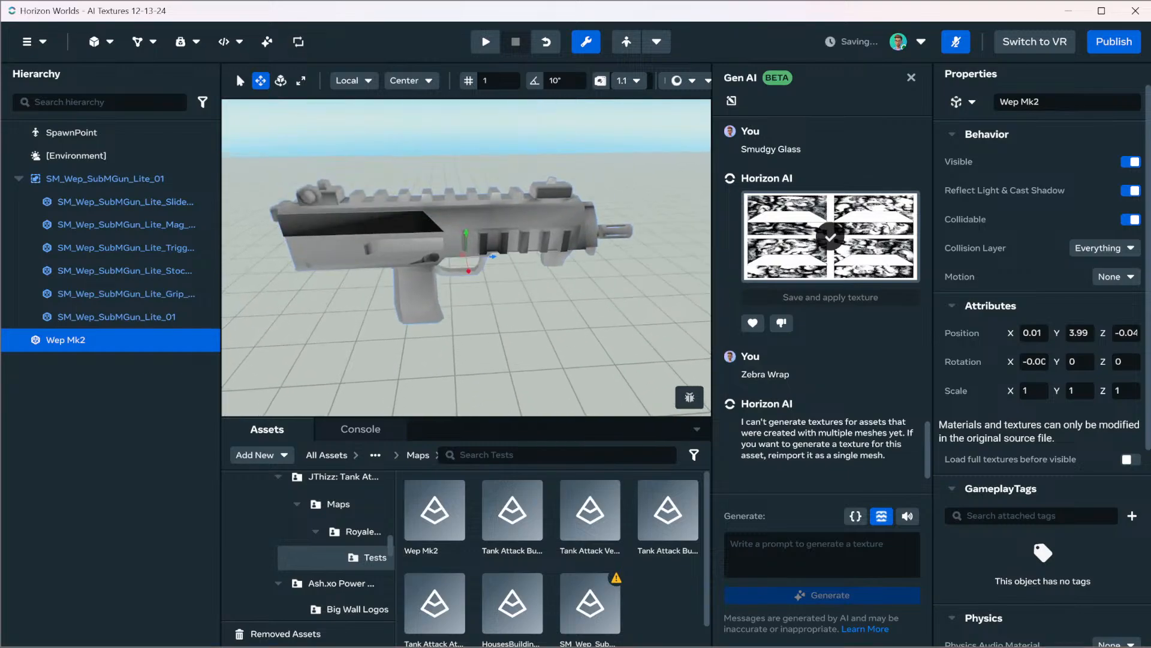
Generate a Gen AI texture for Wep Mk2 with the prompt "Zebra Wrap"
left_click(821, 554)
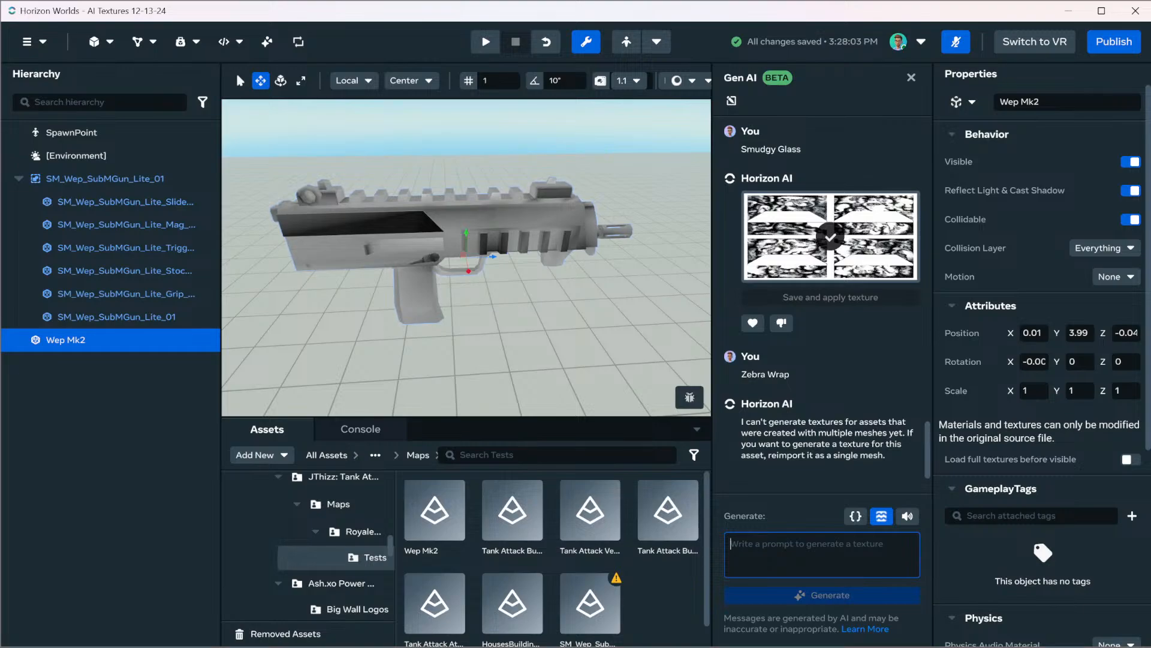
type("Zebra Wrap")
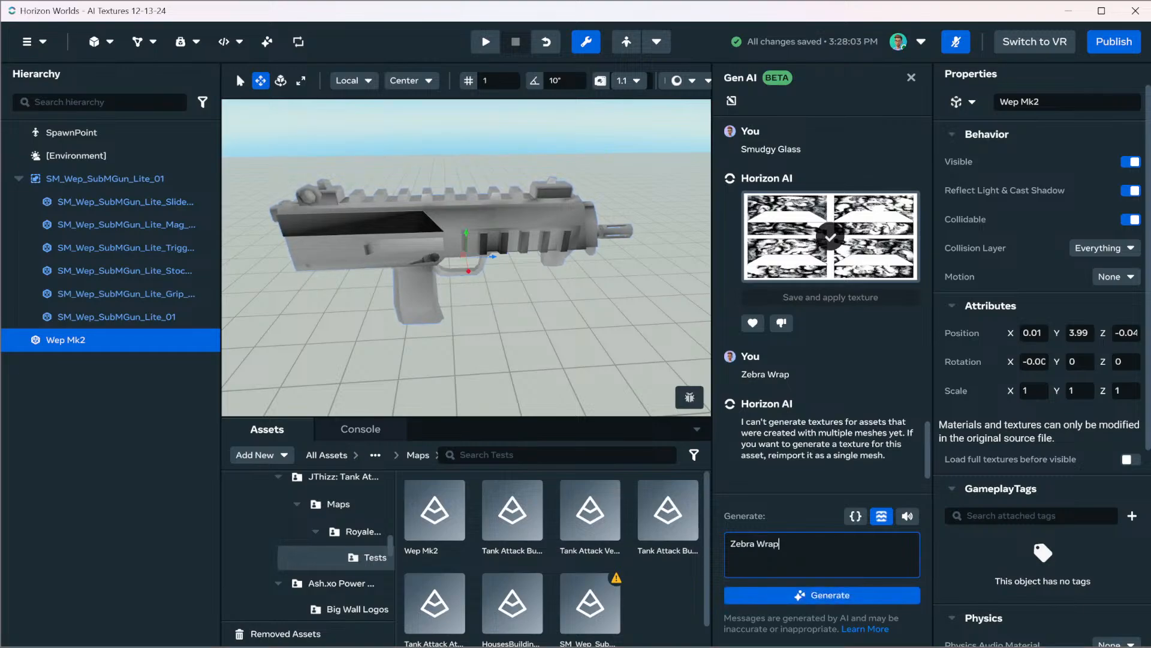
key("Return")
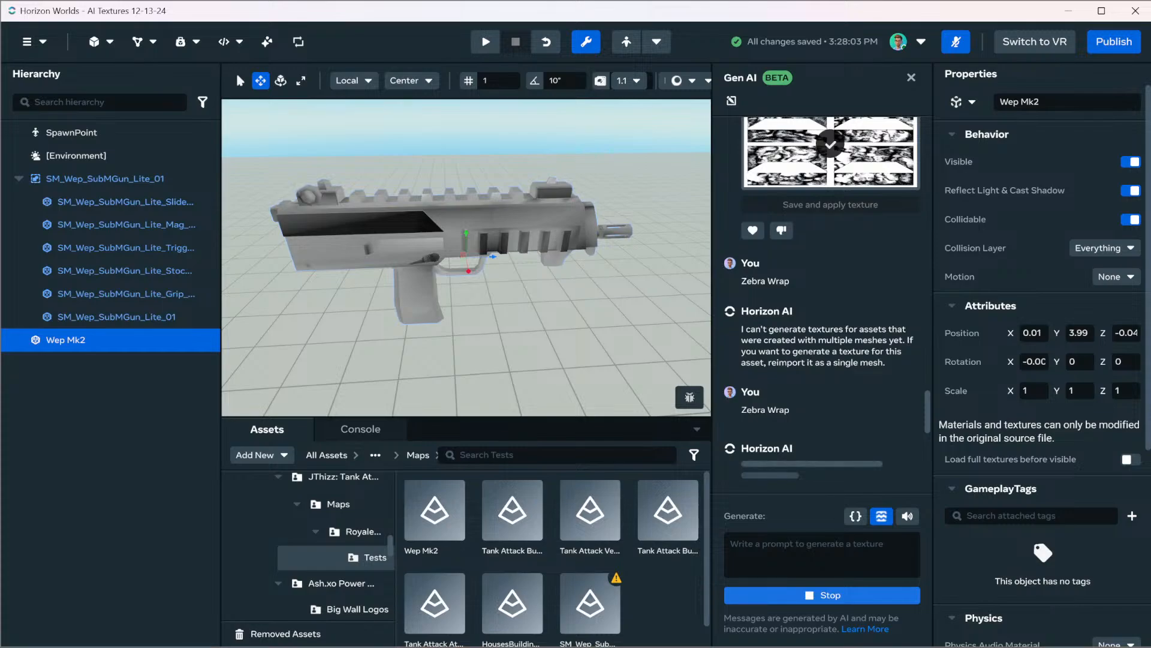
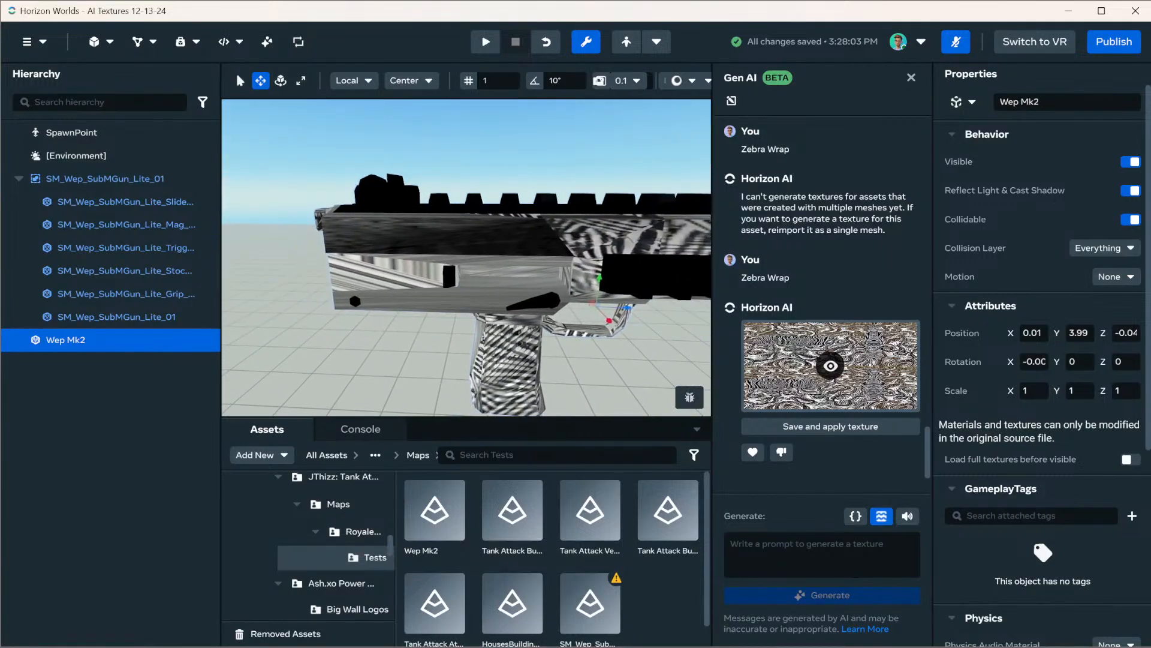
Inspect the zebra texture on Wep Mk2 from both sides and end-on
key("s")
key("d")
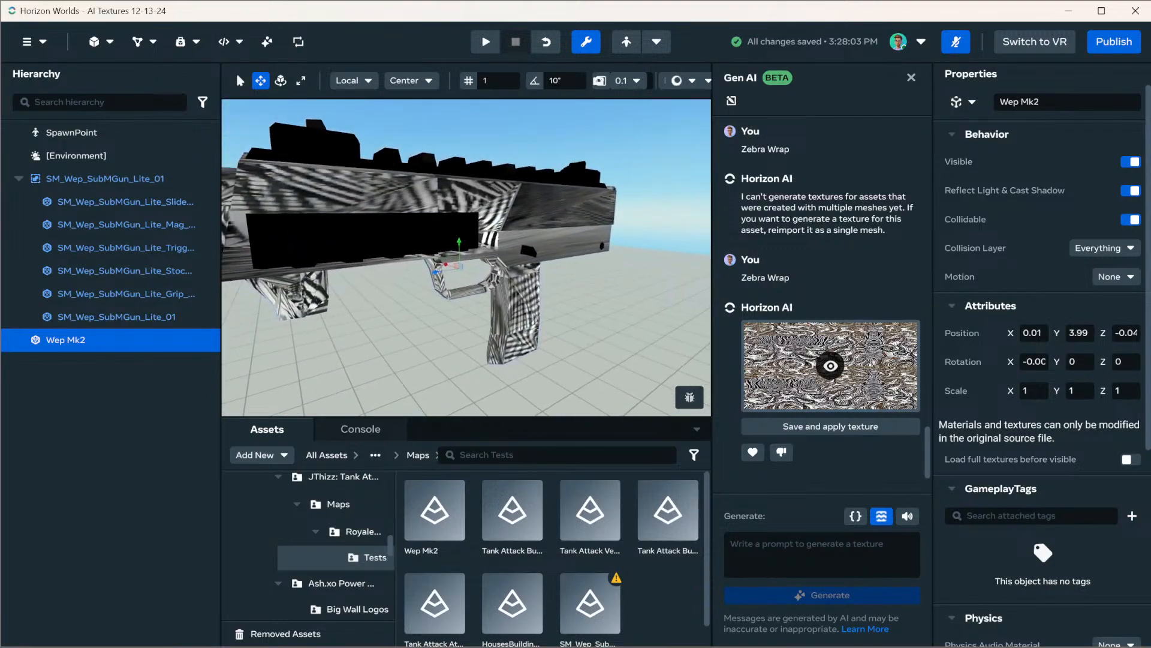
key("s")
key("a")
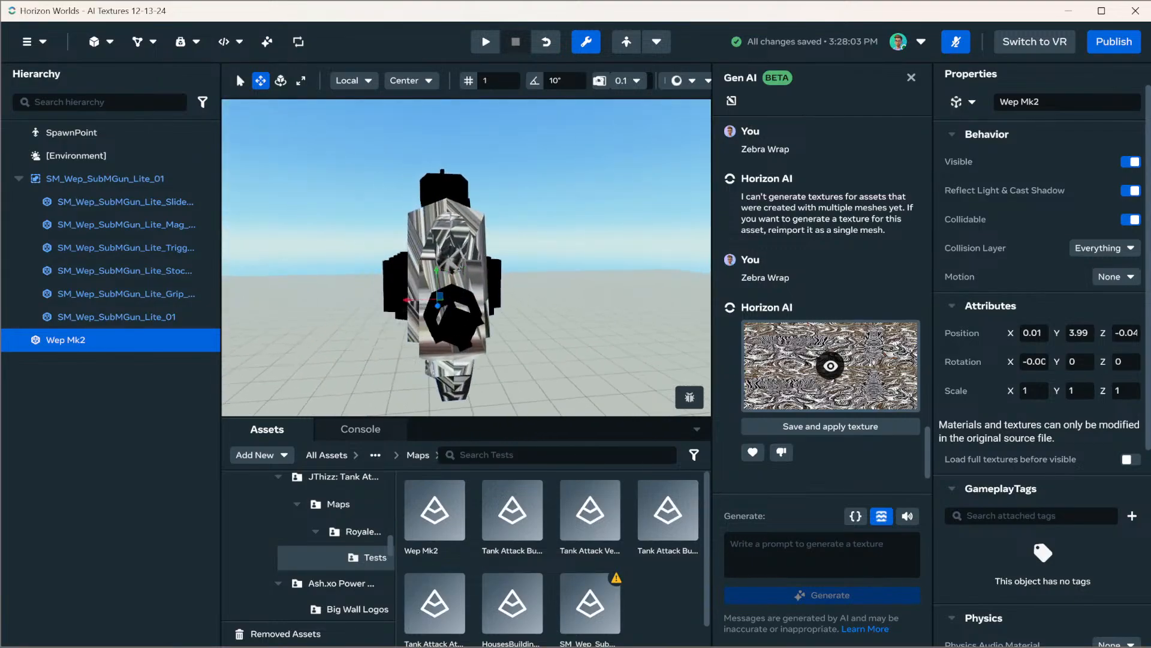
key("s")
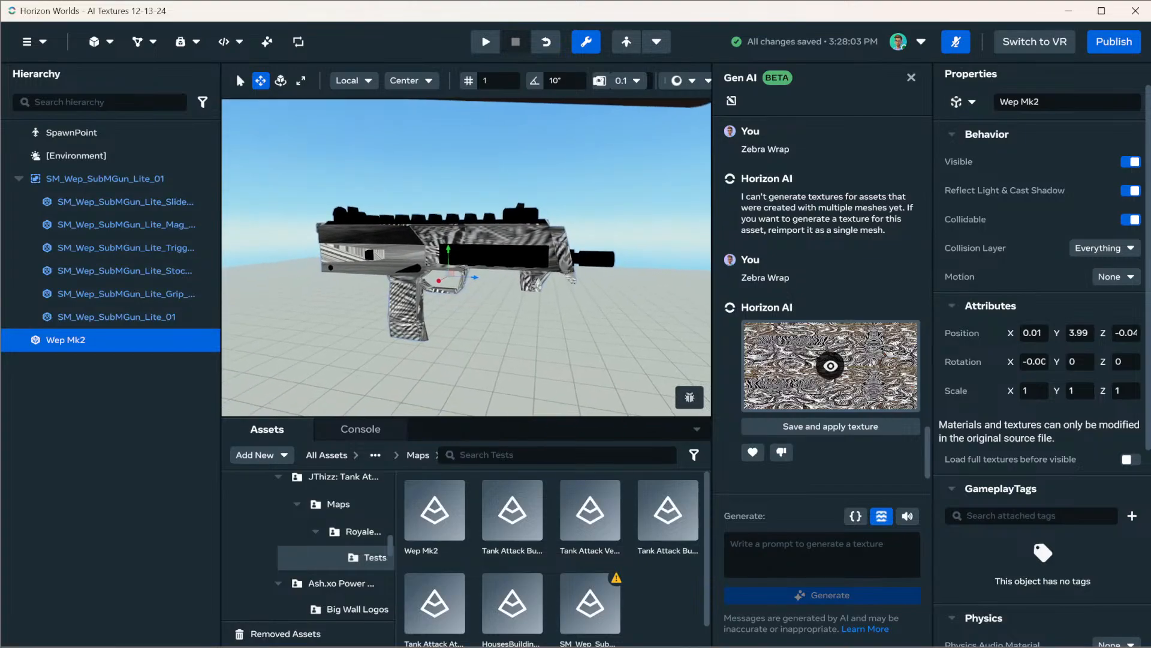
key("w")
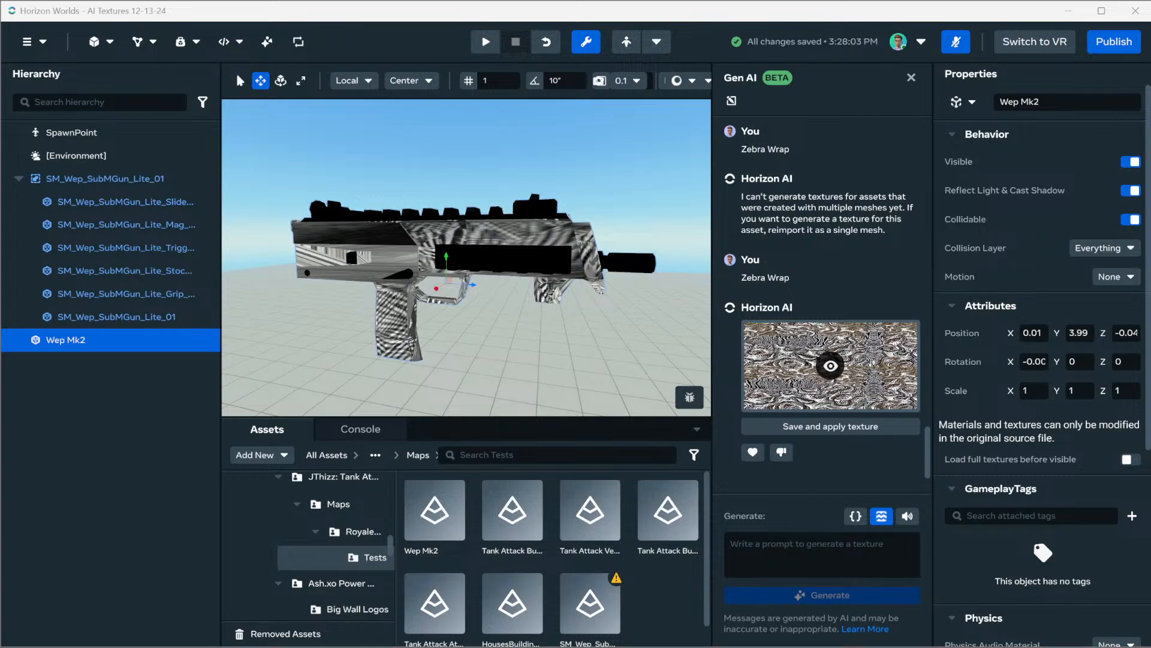
Switch to the Chrome browser and search Google for "zebra texture" in a new maximized tab
key("alt+Tab")
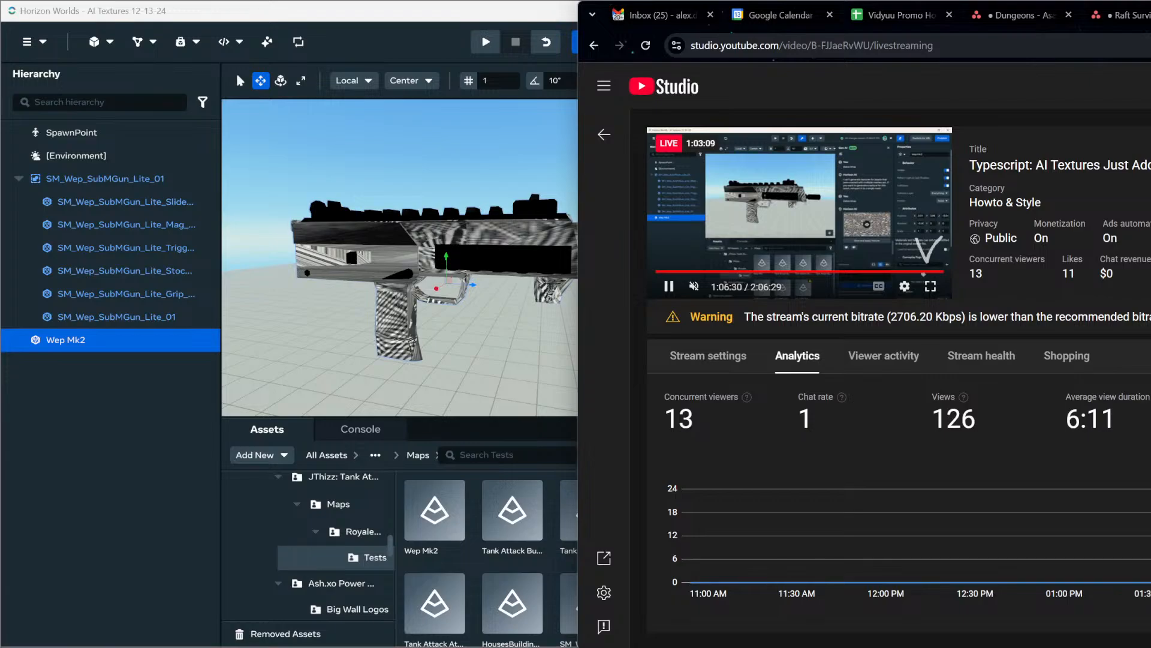
key("ctrl+t")
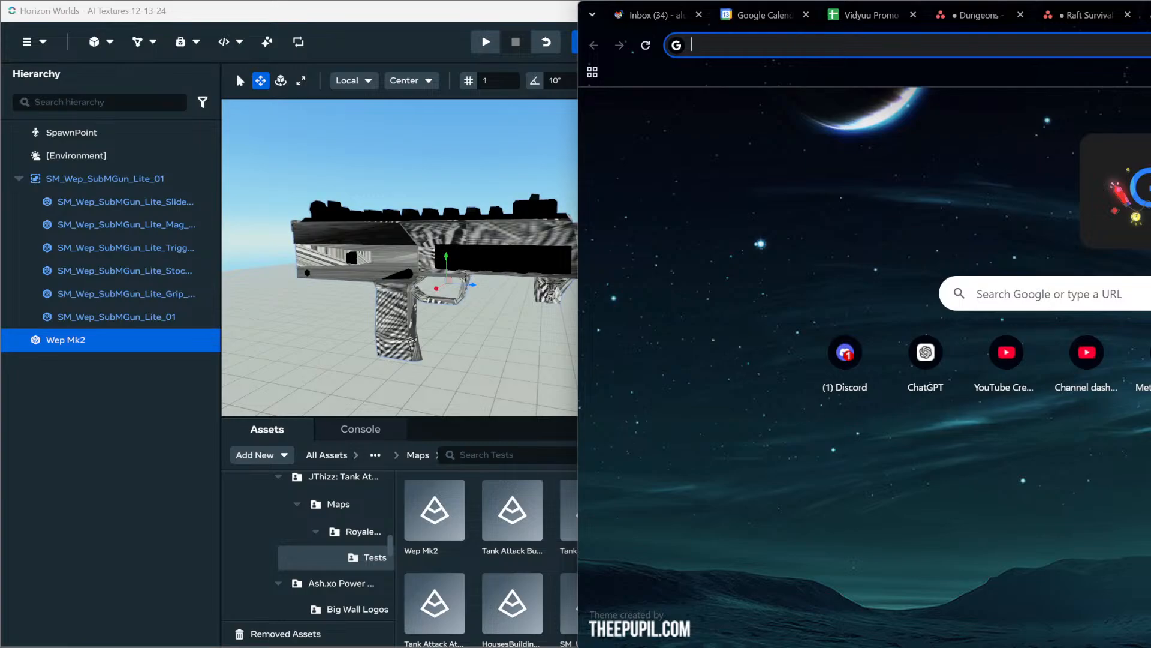
left_click_drag(1150, 17, 12, 0)
left_click(123, 45)
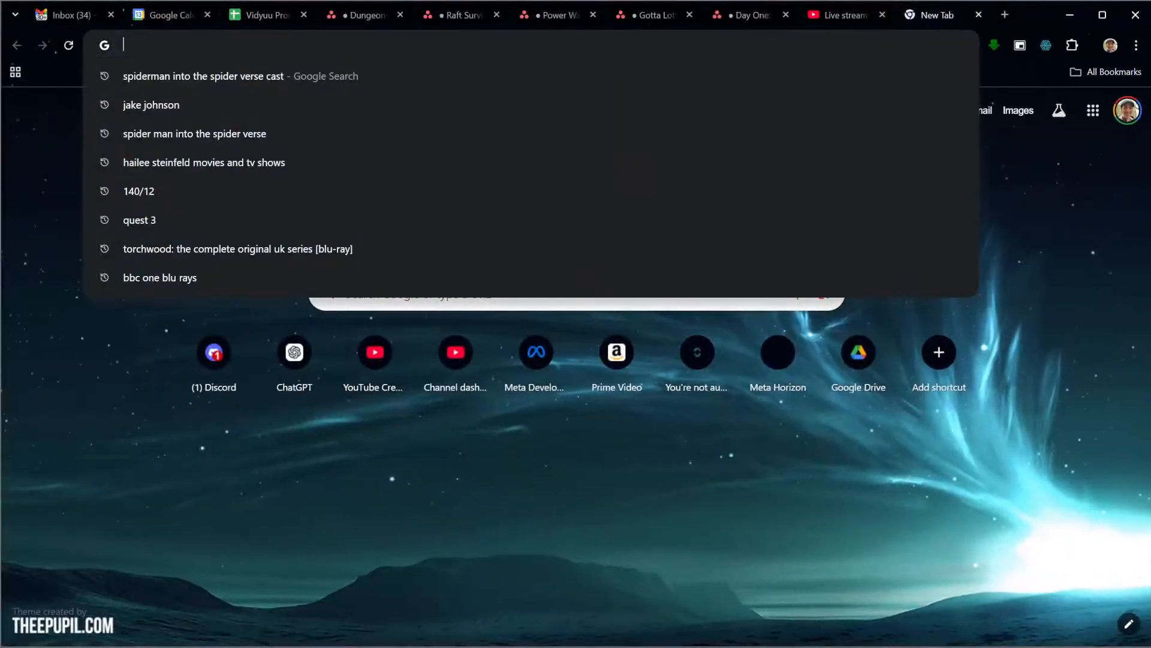
type("zebra tex")
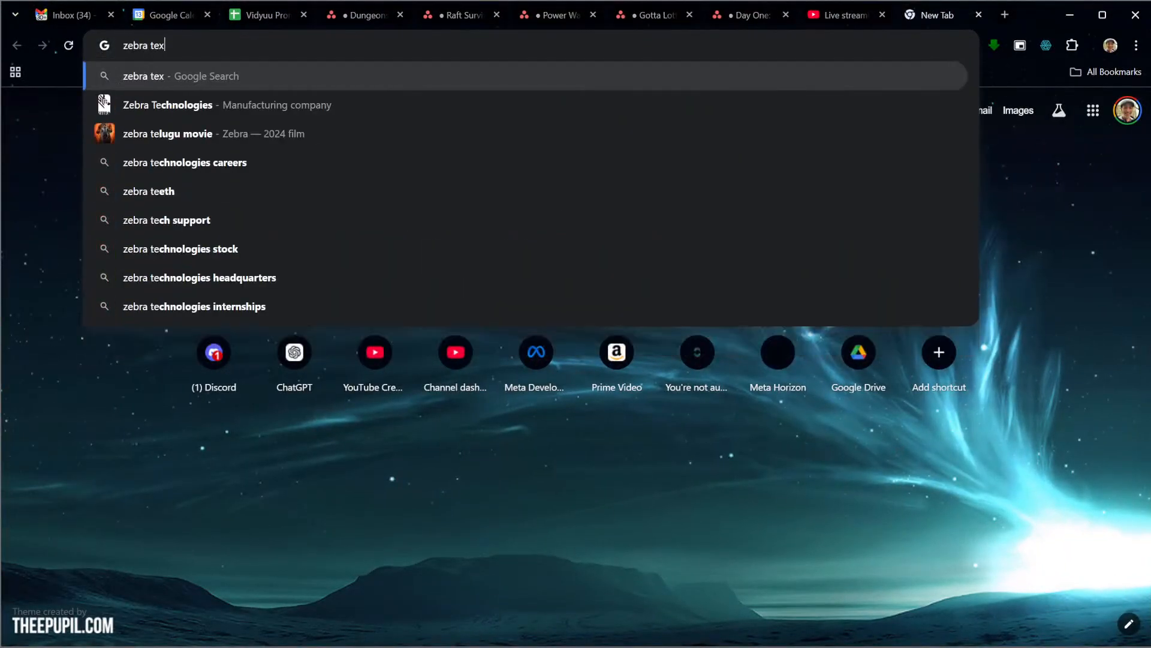
type("ture")
key("Return")
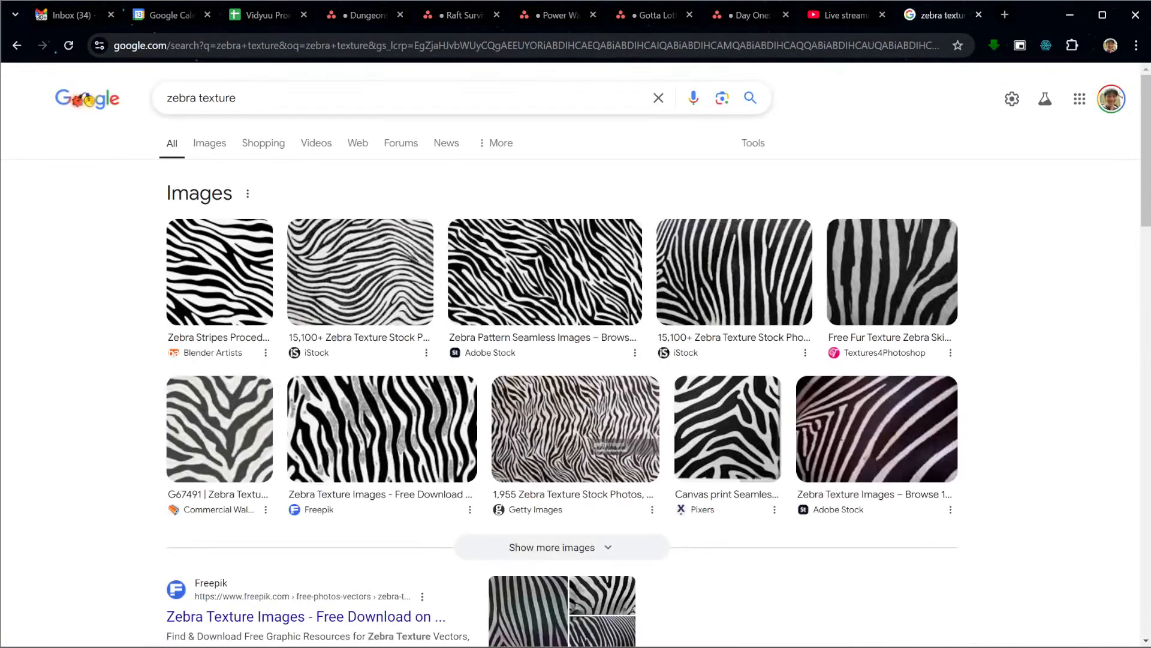
Open Freepik's Zebra Texture results and view the "Hand drawn zebra print pattern background" image
scroll(306, 258, "down", 6)
left_click(305, 257)
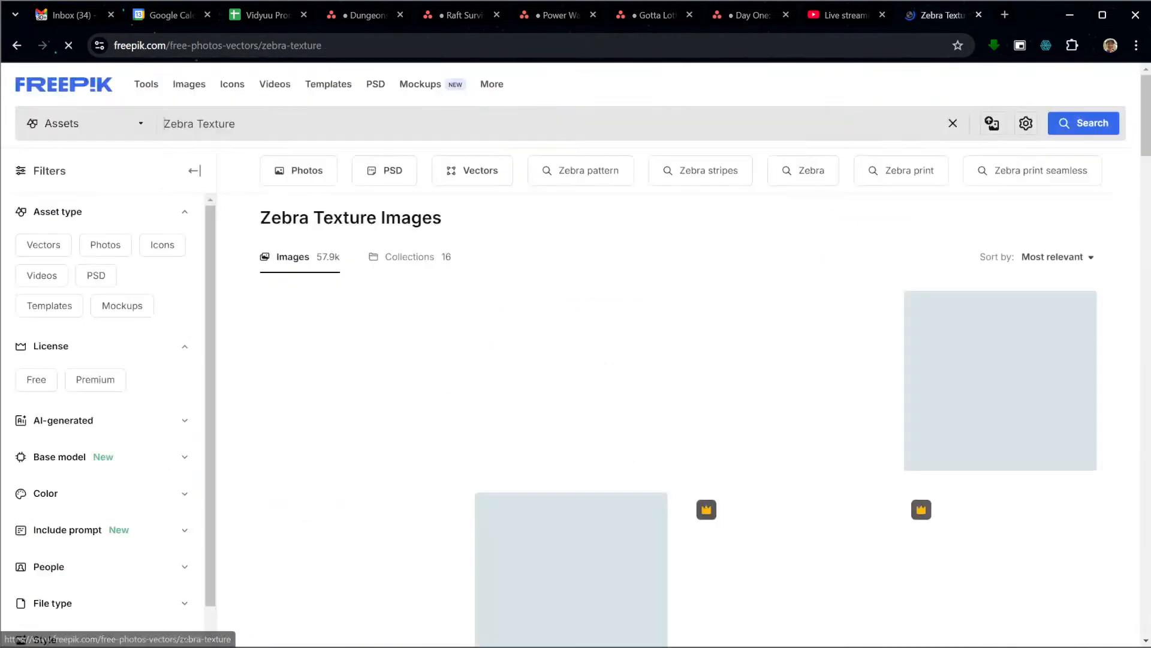
scroll(678, 396, "down", 10)
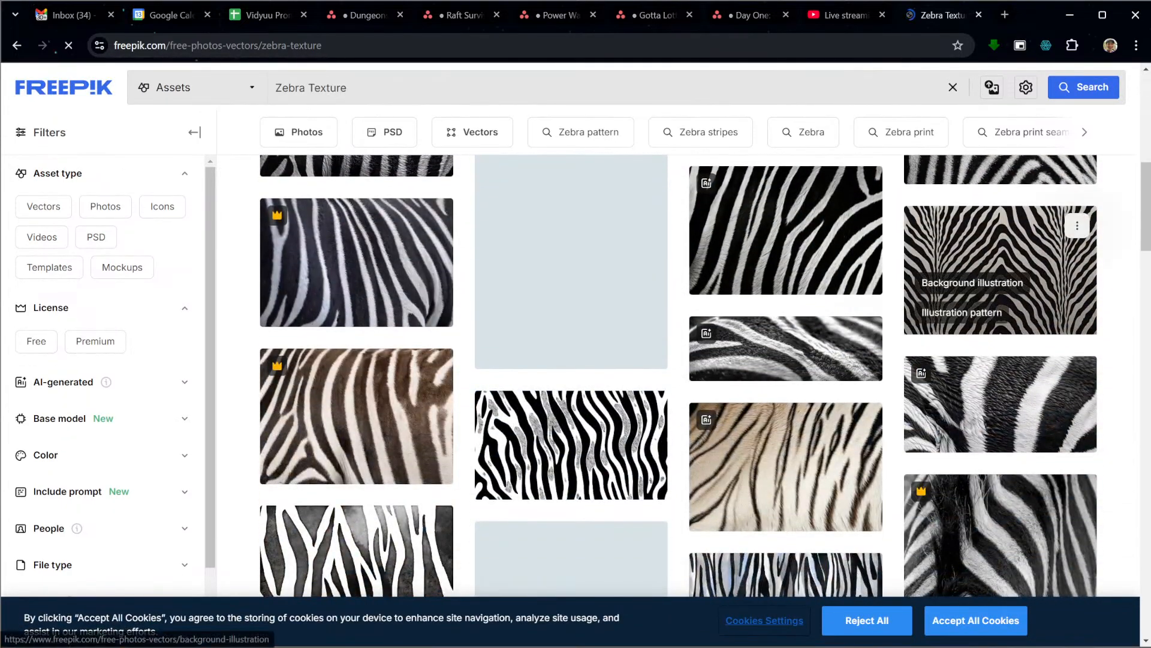
left_click(1000, 270)
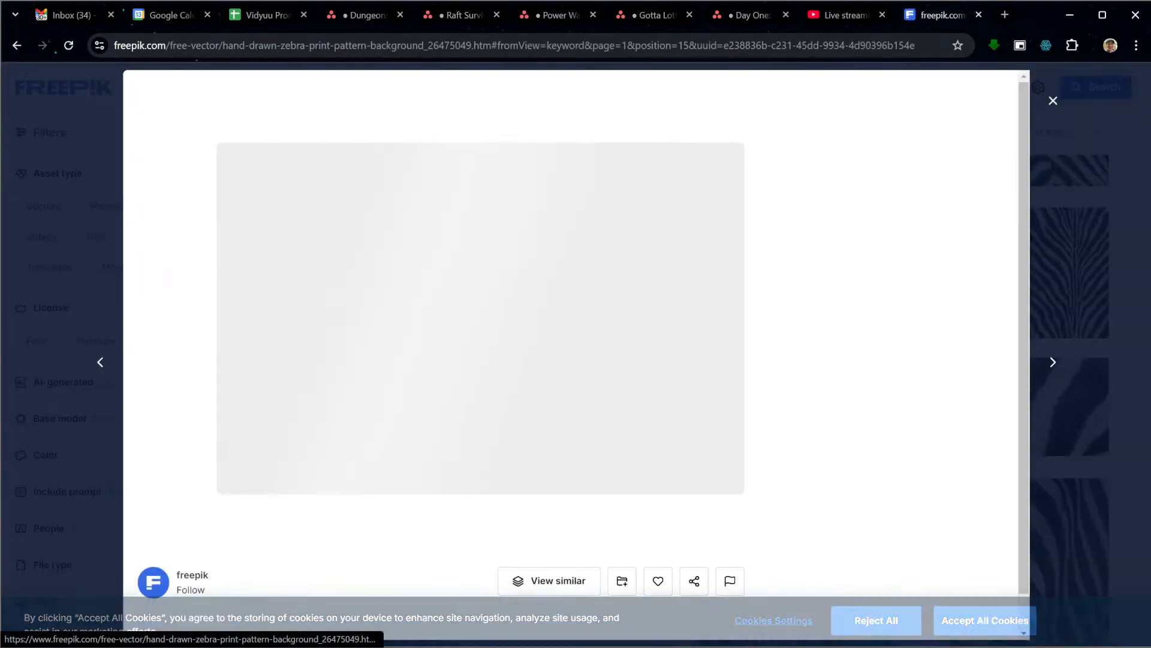
left_click(869, 313)
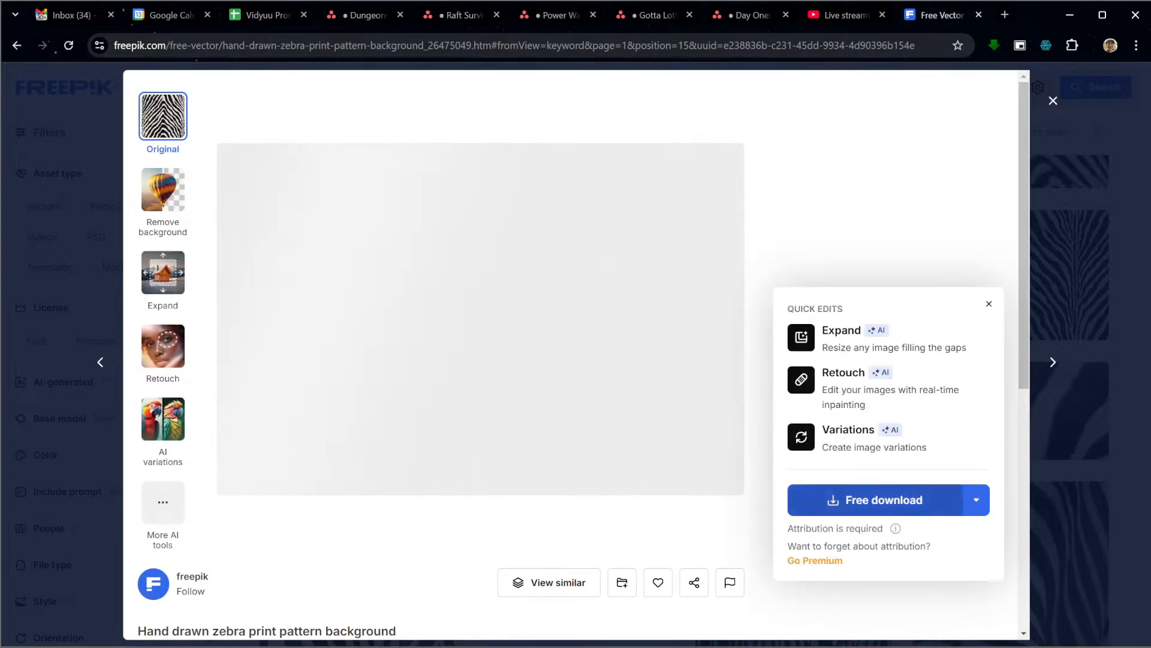
Download the zebra pattern for free as hand-drawn-zebra-print-pattern-background.zip into Downloads\12-13-24
left_click(876, 500)
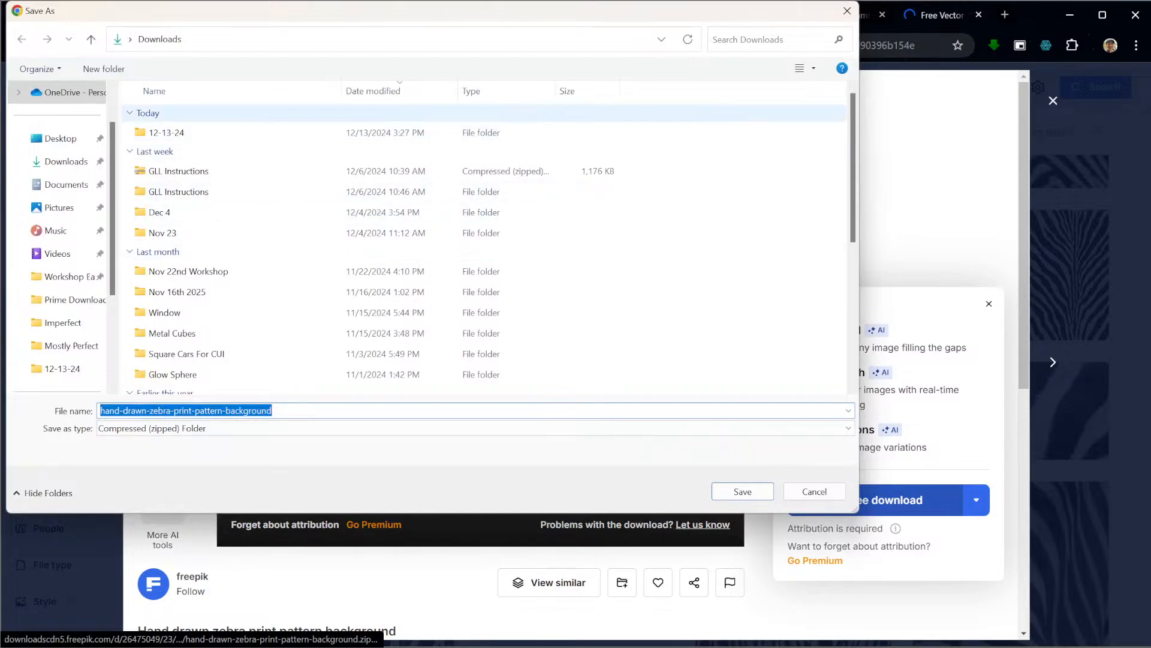
double_click(166, 131)
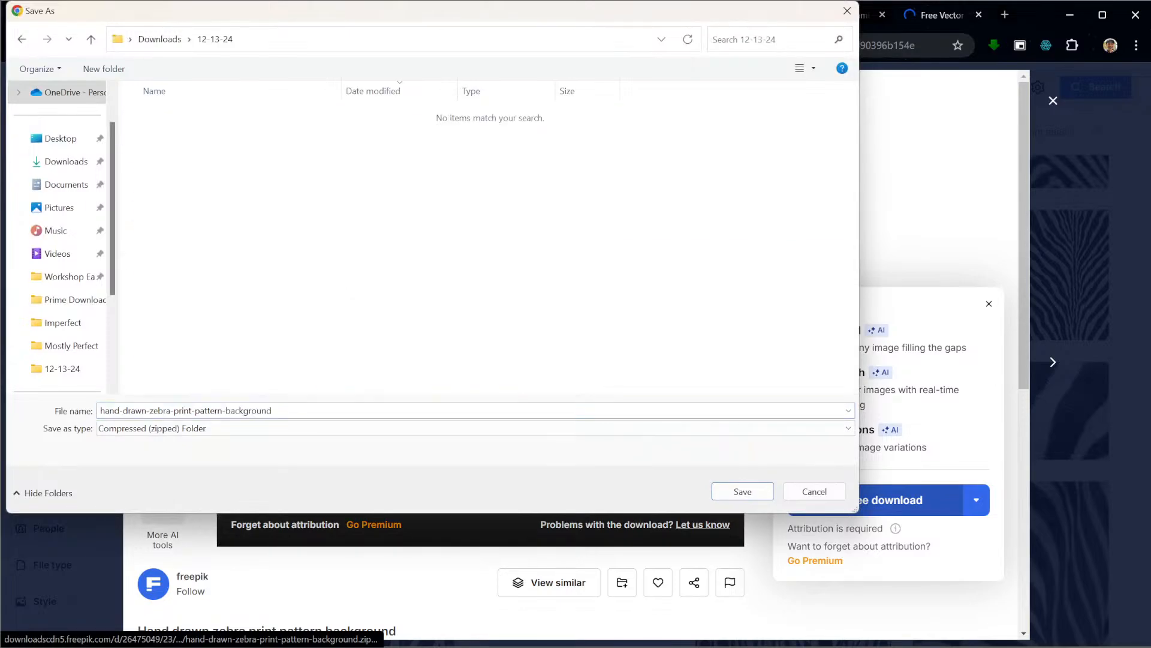
double_click(256, 410)
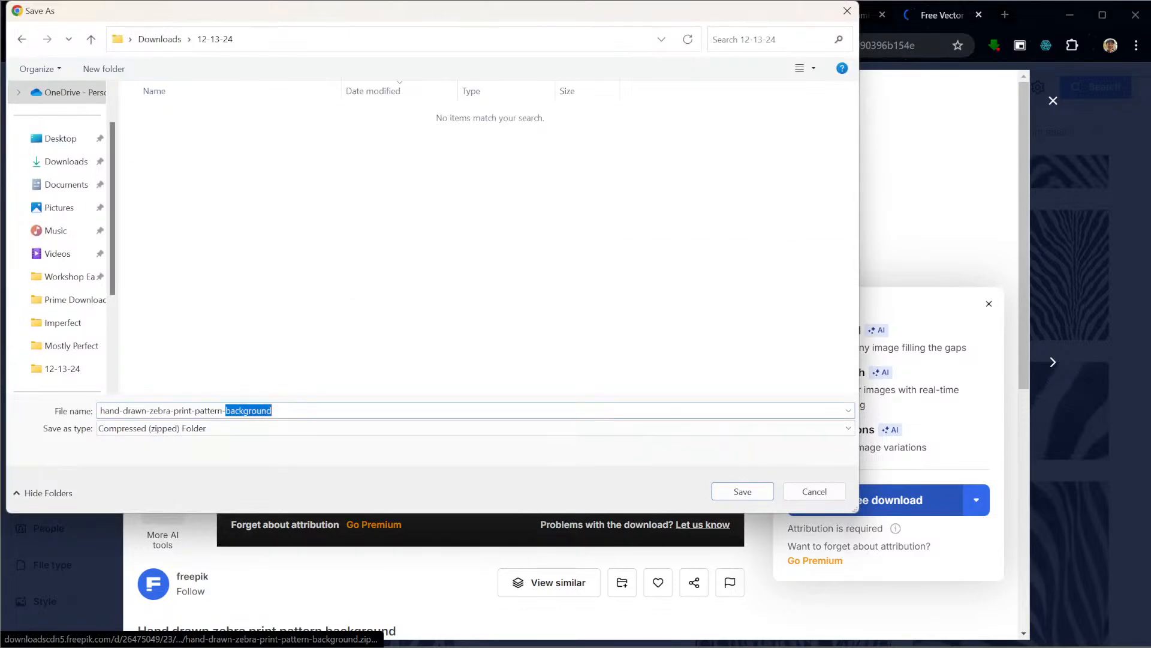
left_click(257, 411)
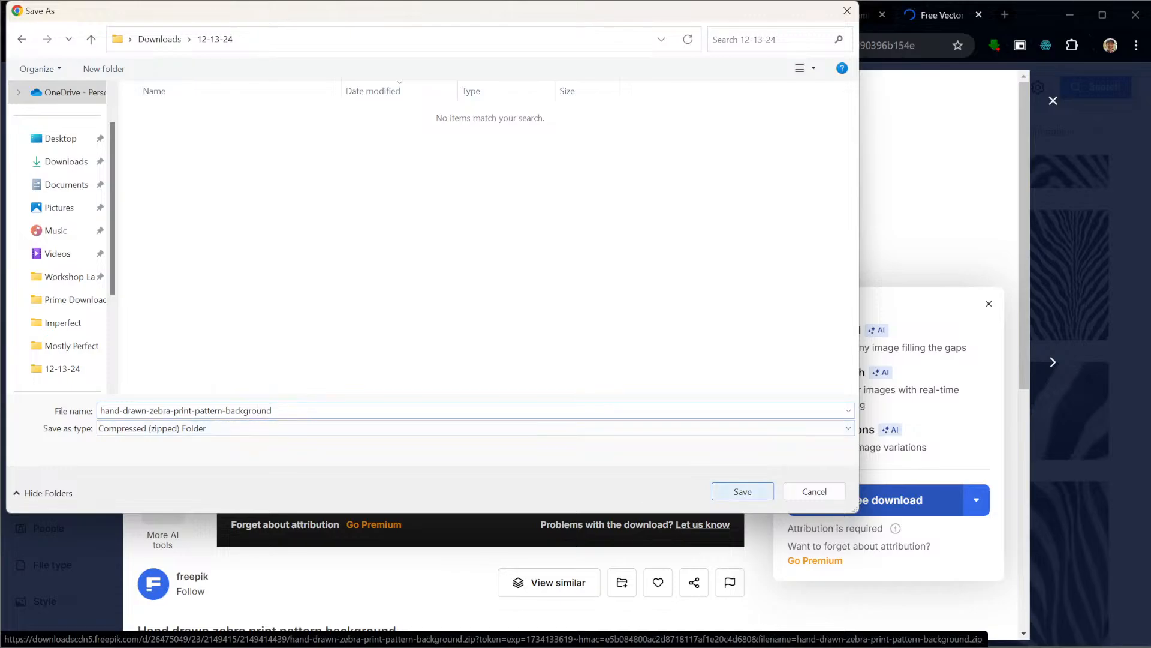
left_click(742, 491)
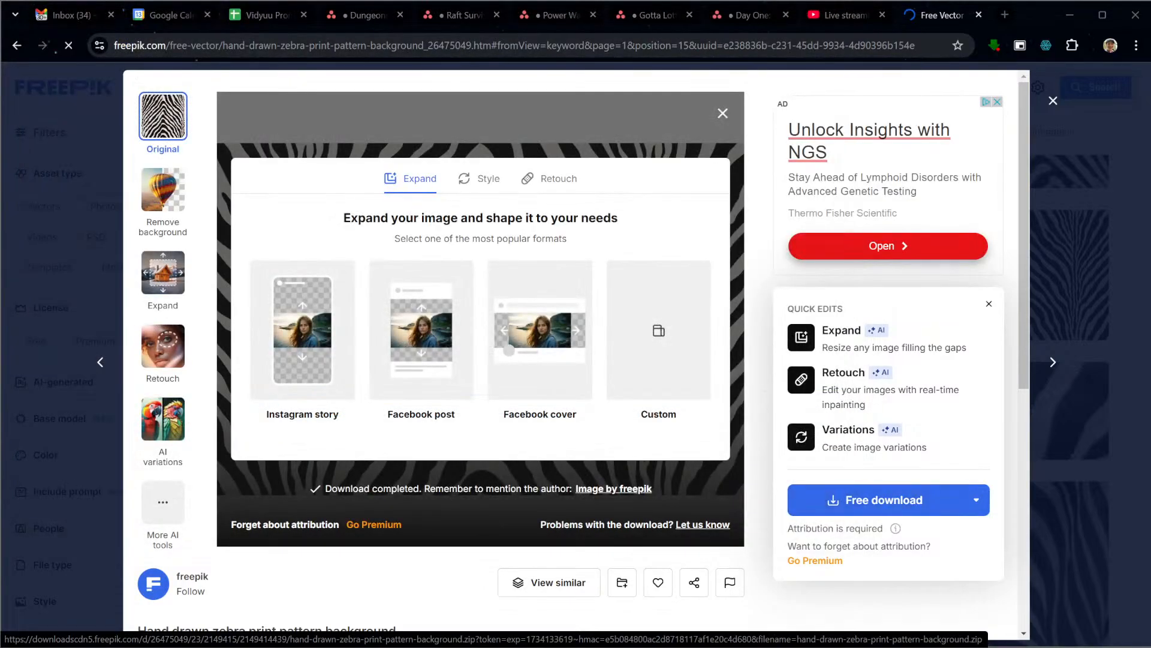
Close the browser, return to Horizon Worlds and start a texture import, browsing for PNG files in Downloads\12-13-24
key("ctrl+w")
key("ctrl+w")
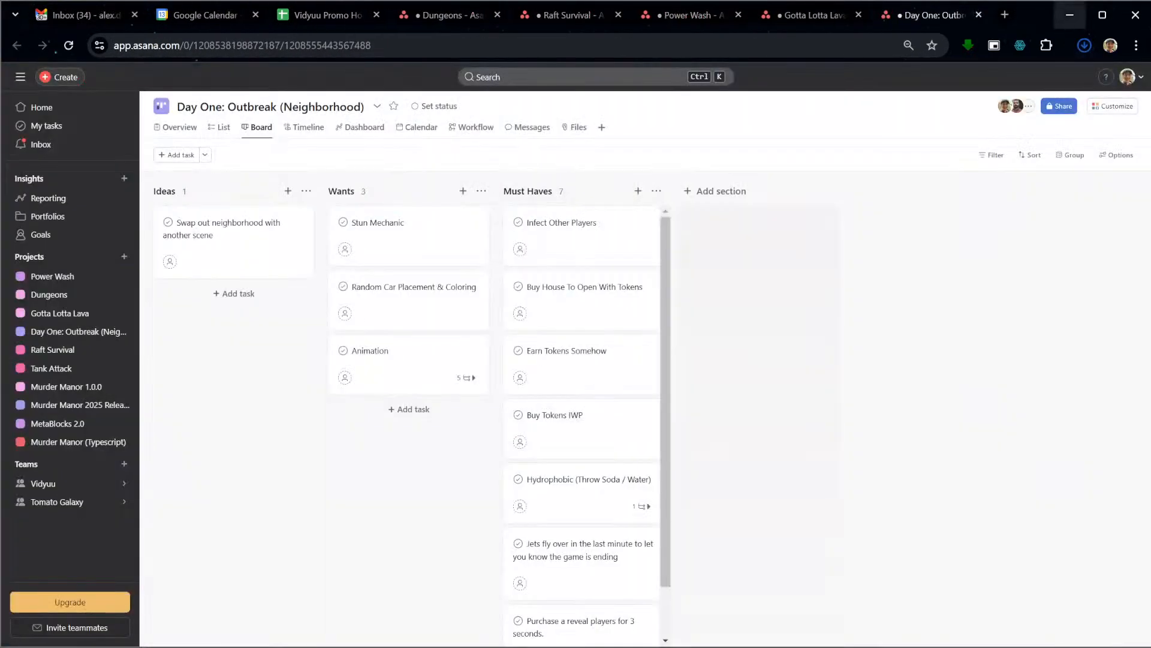
left_click(1135, 12)
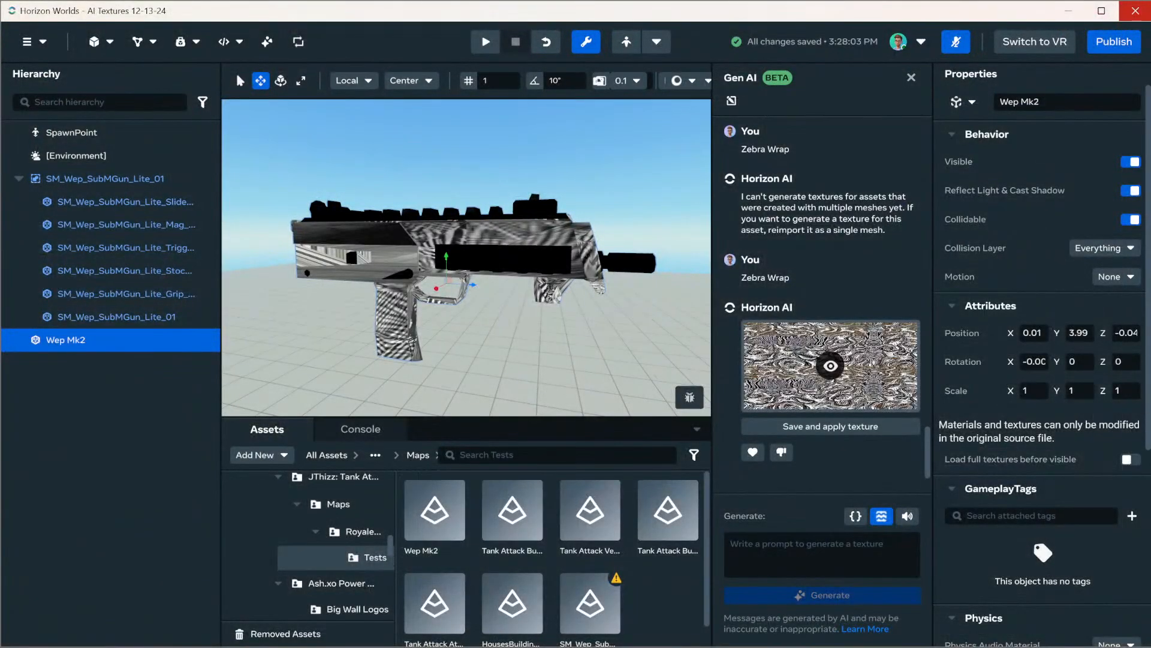
left_click(261, 455)
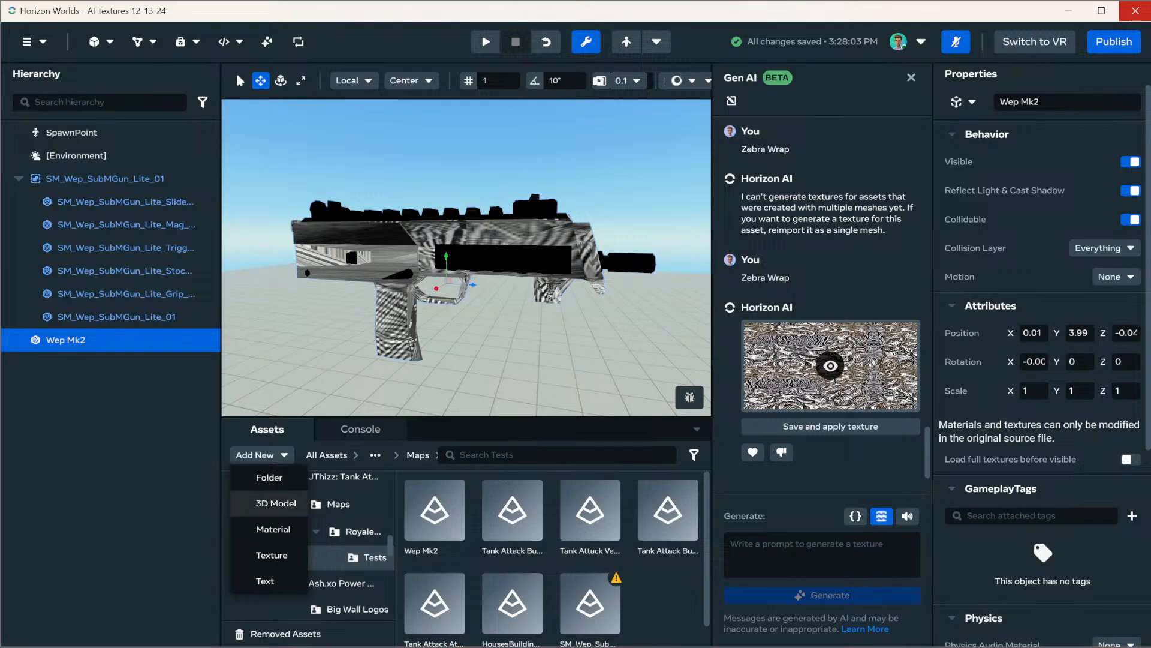
left_click(272, 554)
left_click(576, 349)
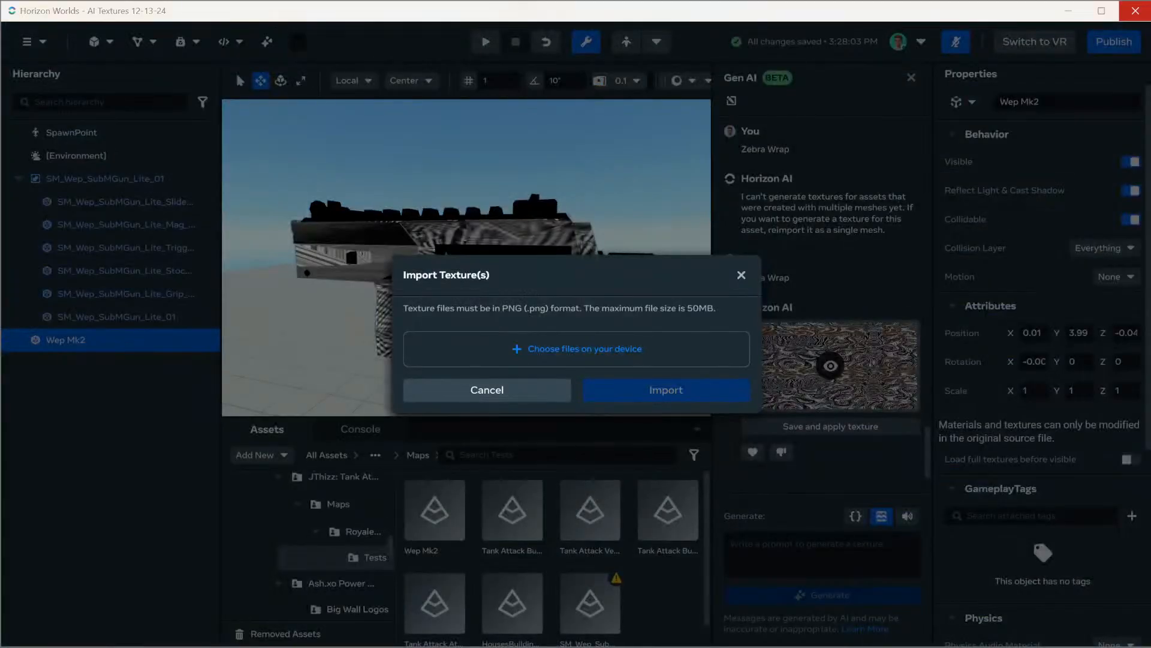
scroll(264, 212, "up", 5)
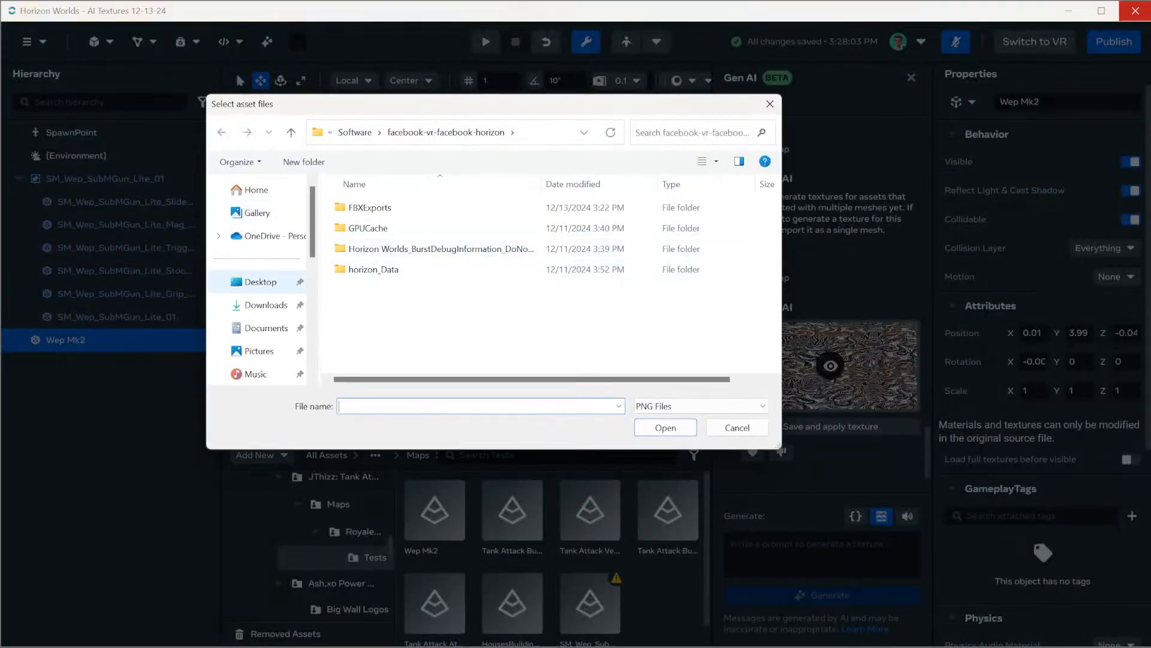
left_click(264, 305)
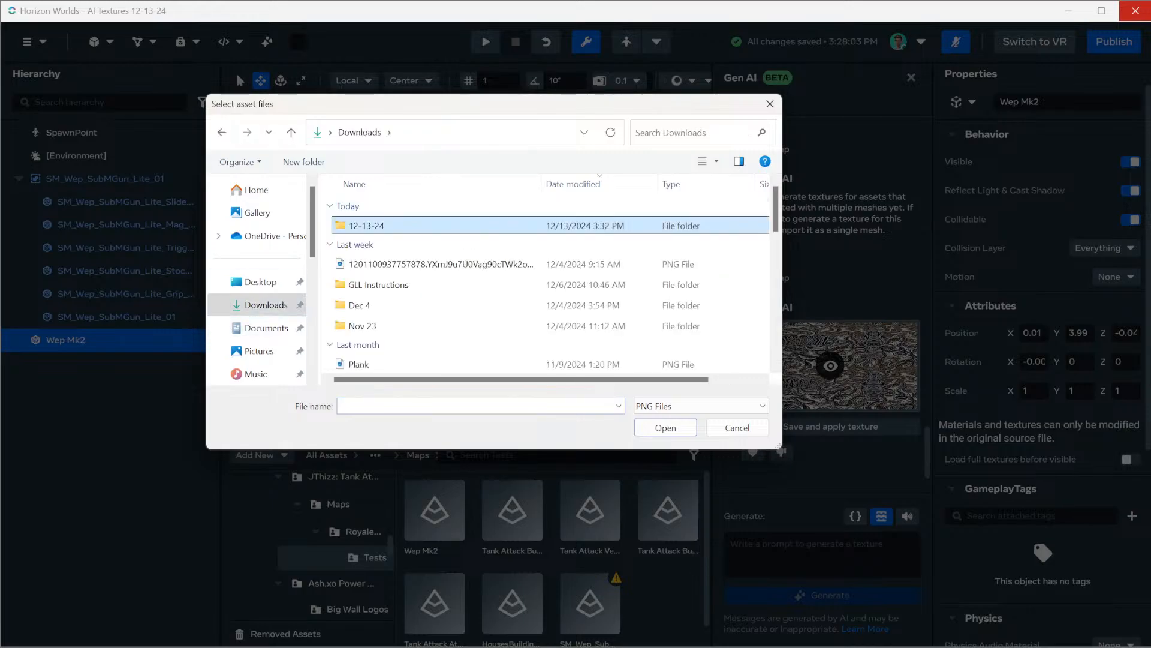
double_click(360, 224)
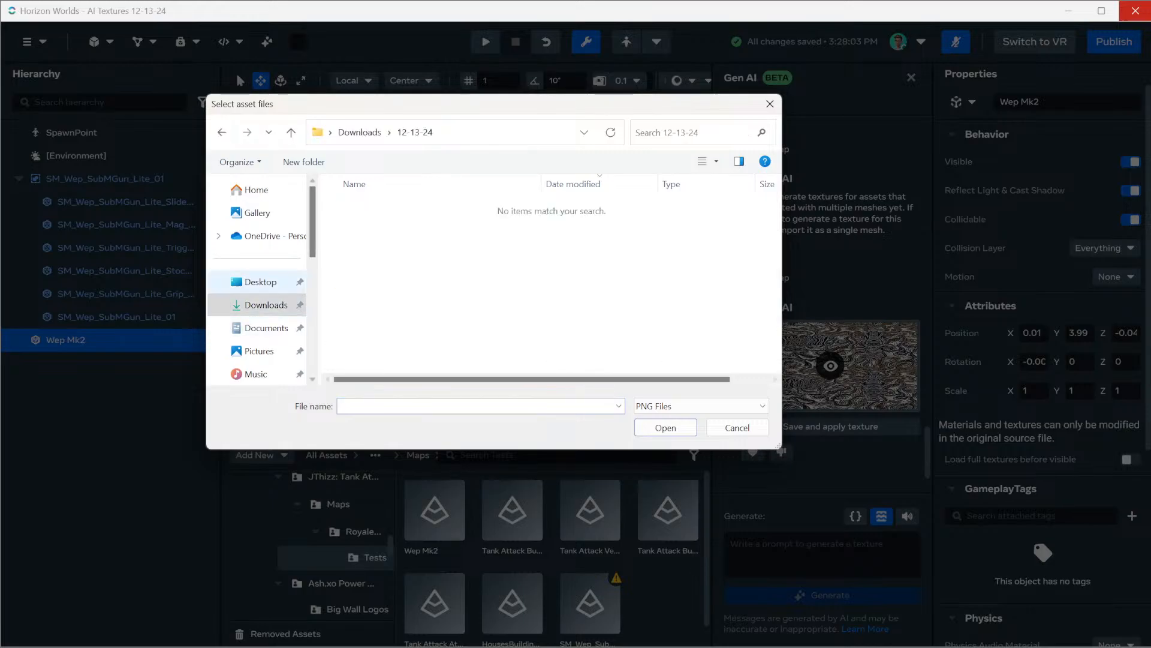
Open Downloads\12-13-24 in a separate File Explorer window and extract the hand-drawn-zebra-print-pattern-background archive to its default folder
right_click(273, 304)
left_click(340, 333)
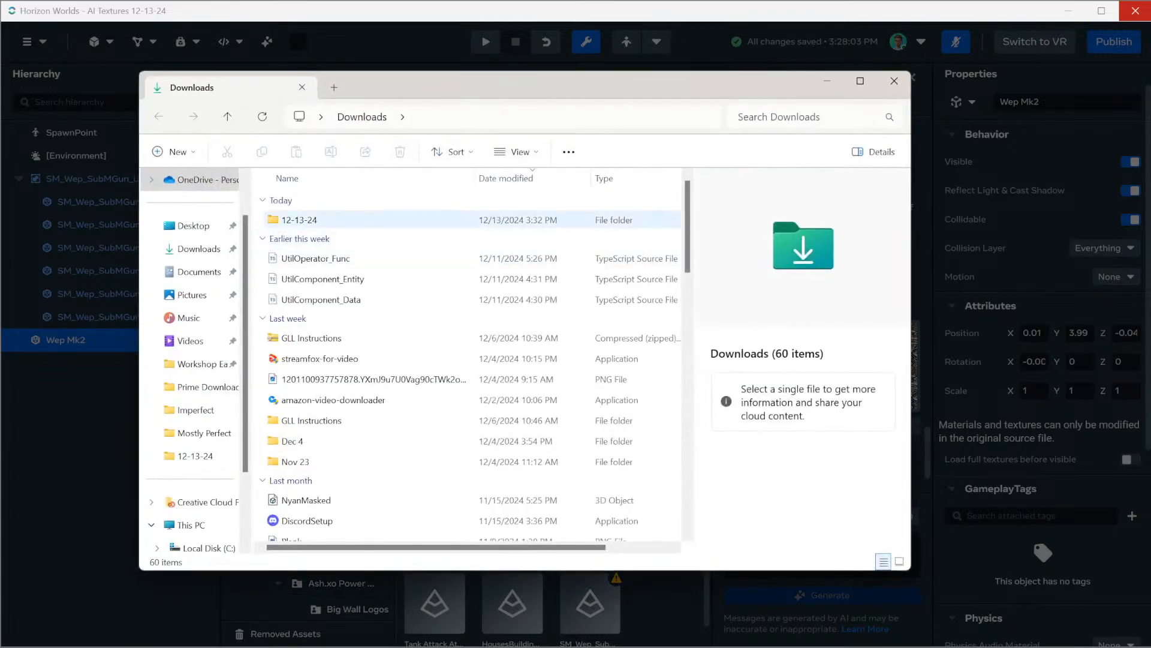
double_click(360, 220)
left_click(366, 220)
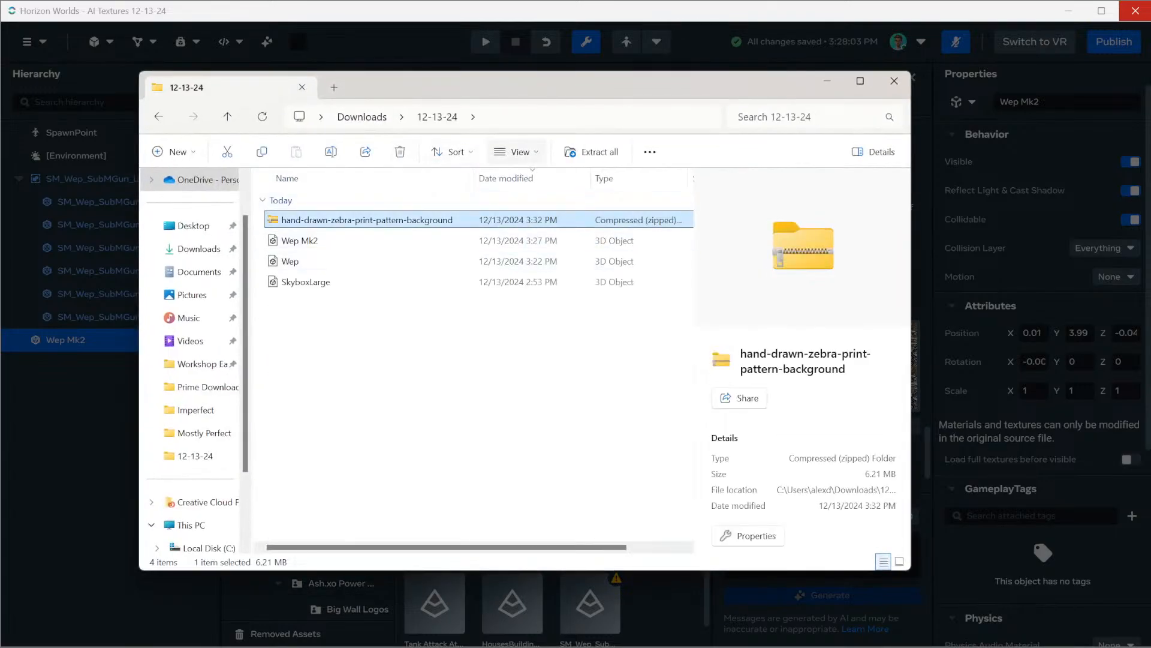
left_click(592, 151)
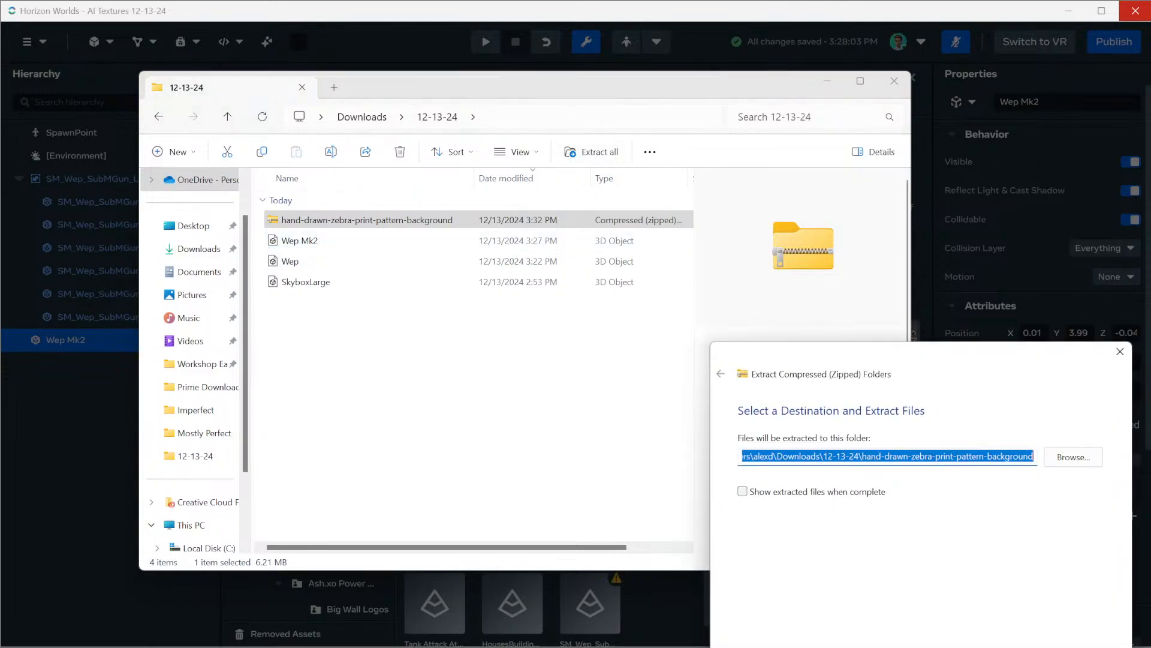
key("Return")
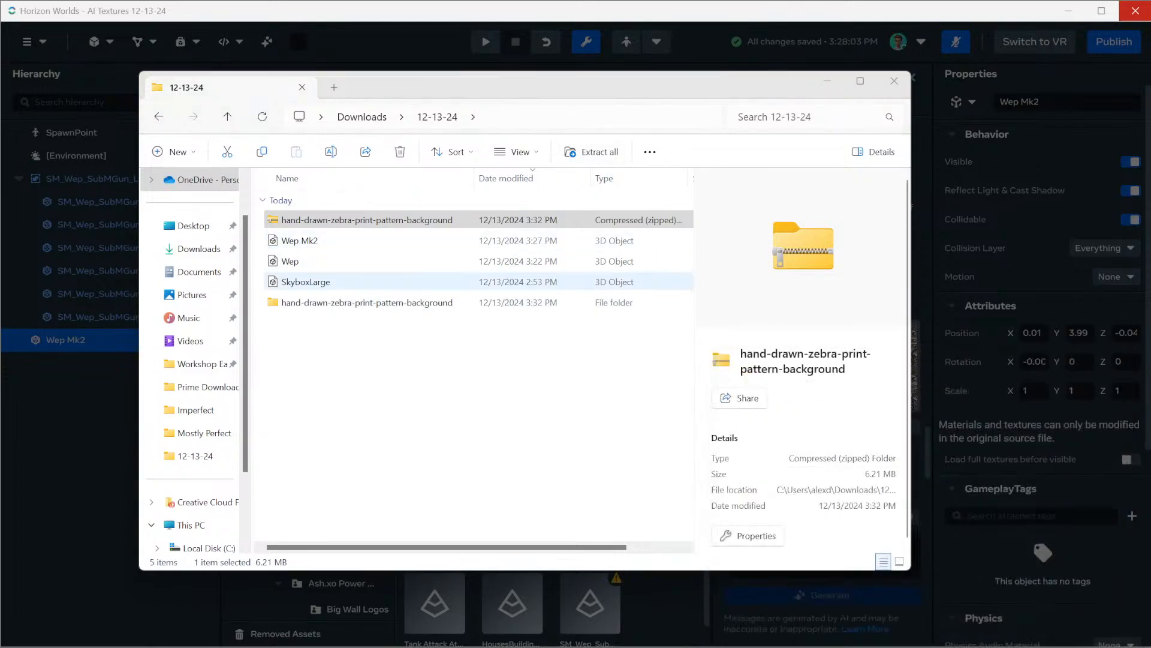
Open the extracted hand-drawn-zebra-print-pattern-background folder and view the 7241584 JPG image
left_click(360, 283)
double_click(360, 302)
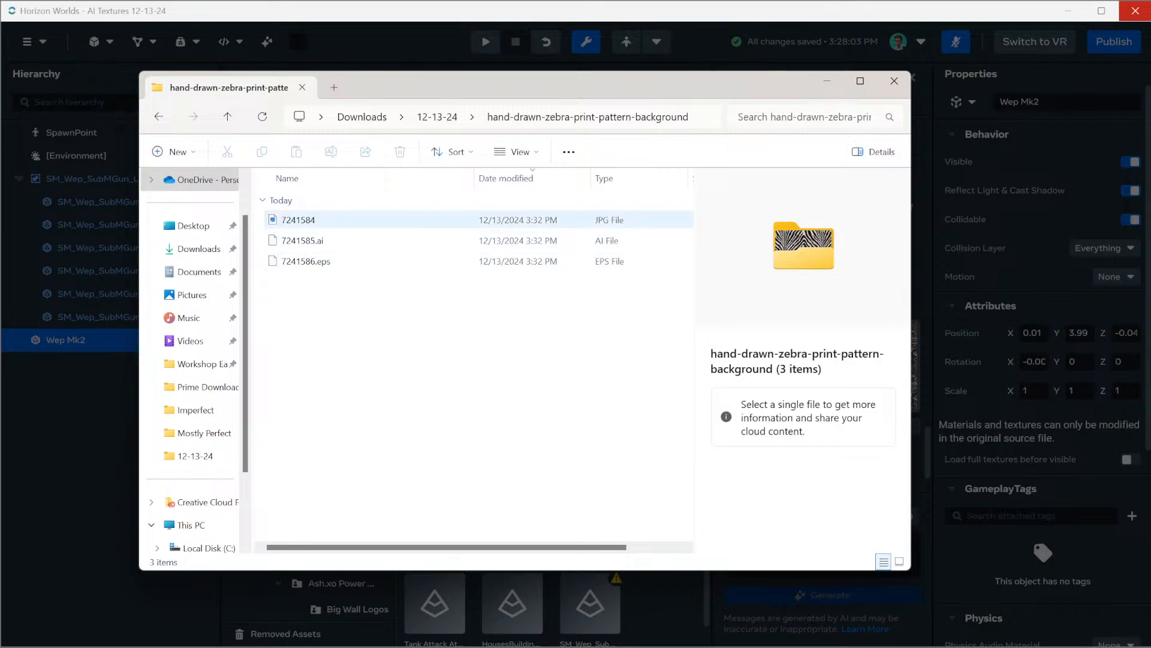
left_click(327, 220)
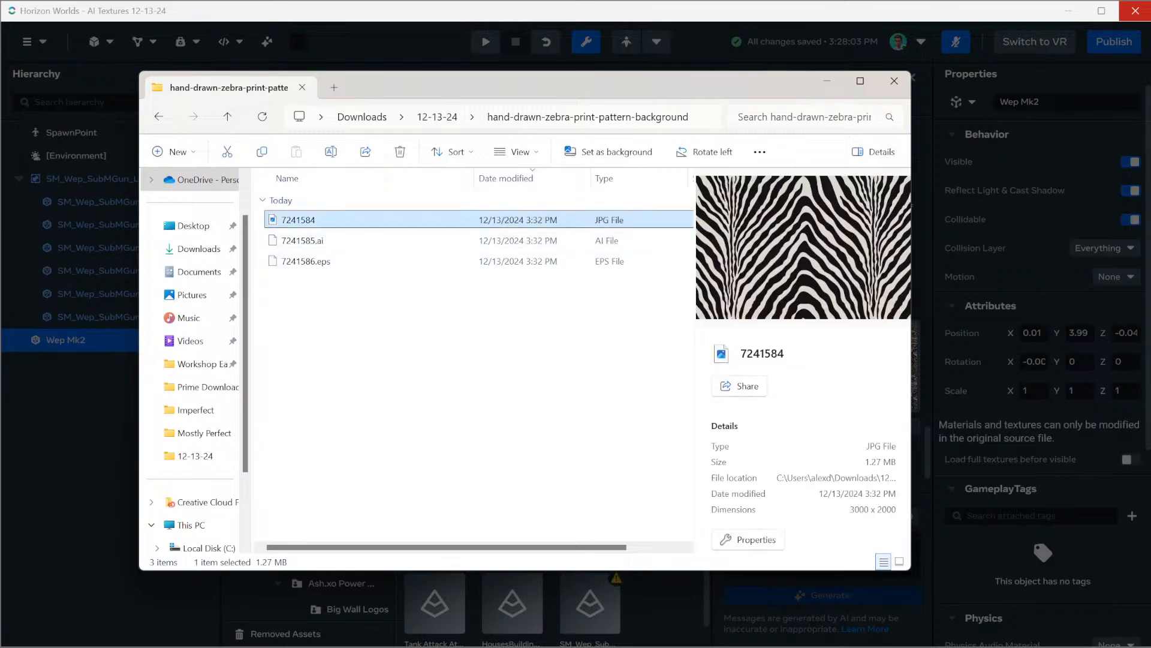
double_click(327, 220)
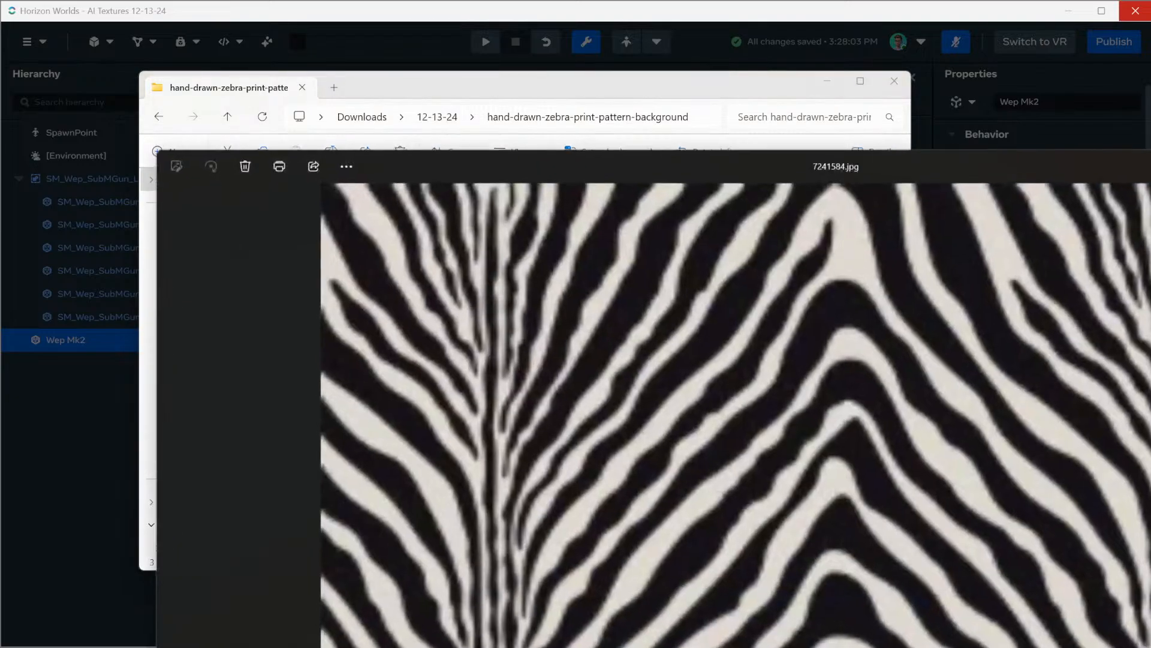
Save a copy of the image as a PNG named Zebra in Downloads\12-13-24 and close the image viewer
left_click(357, 164)
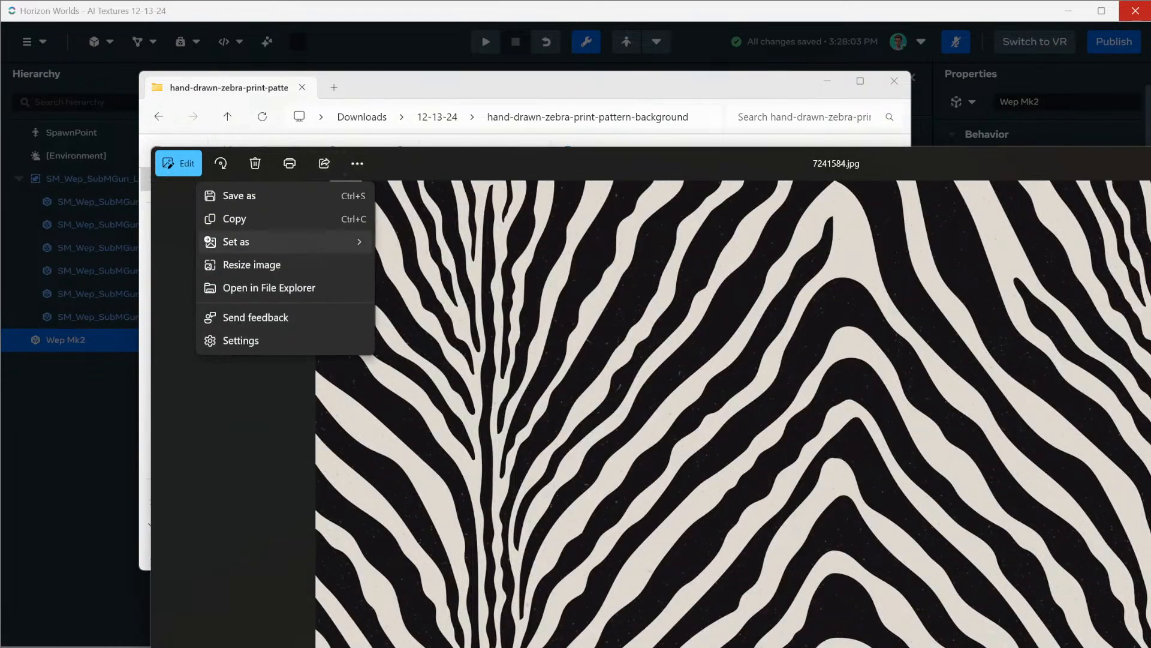
left_click(240, 195)
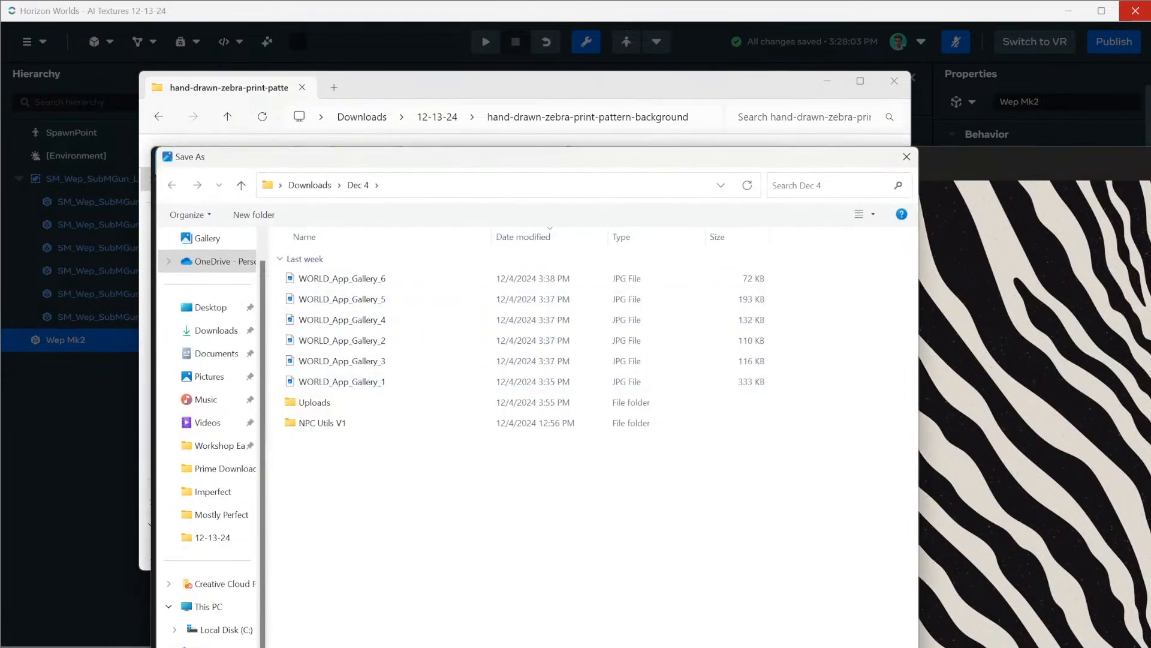
left_click(216, 330)
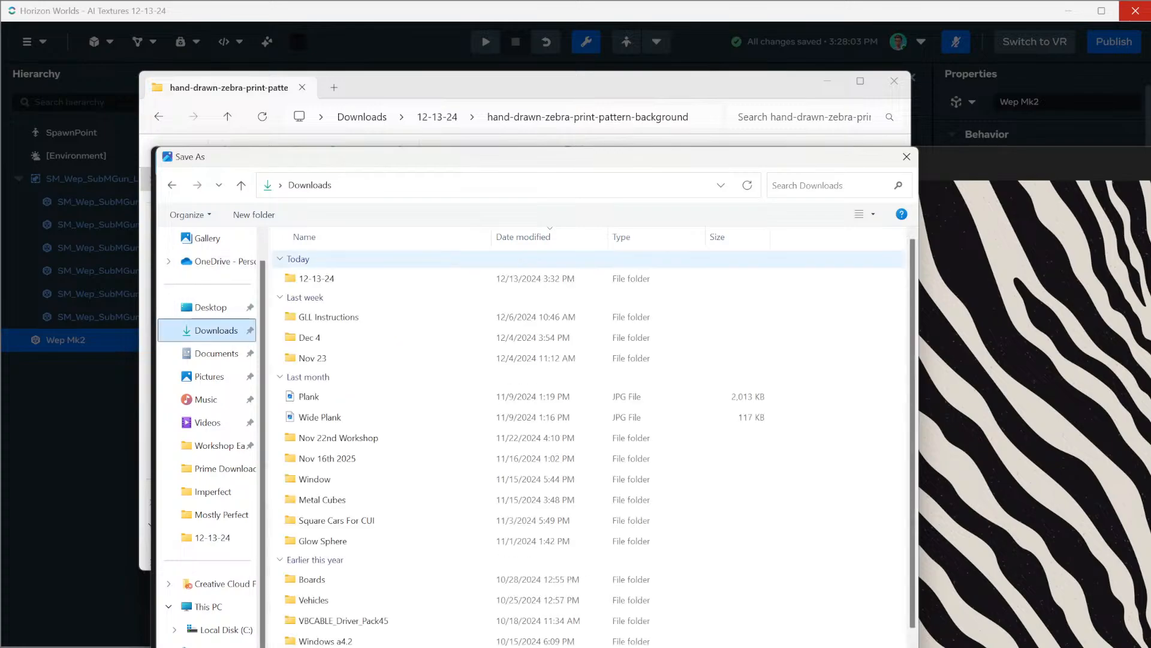
double_click(324, 278)
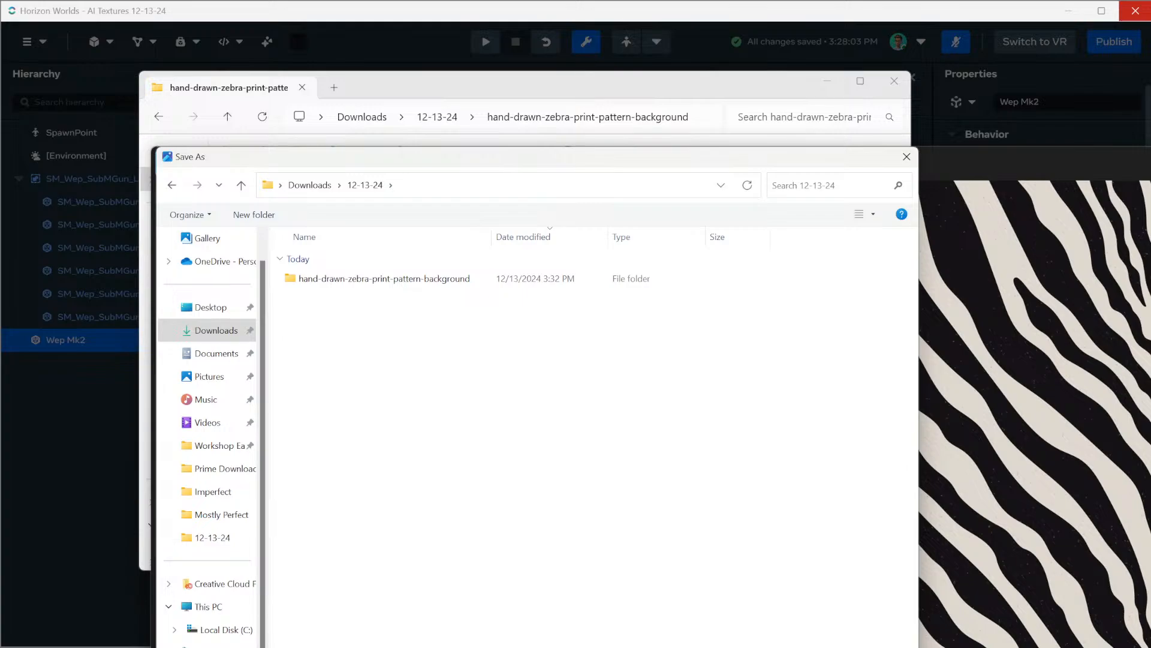
key("Return")
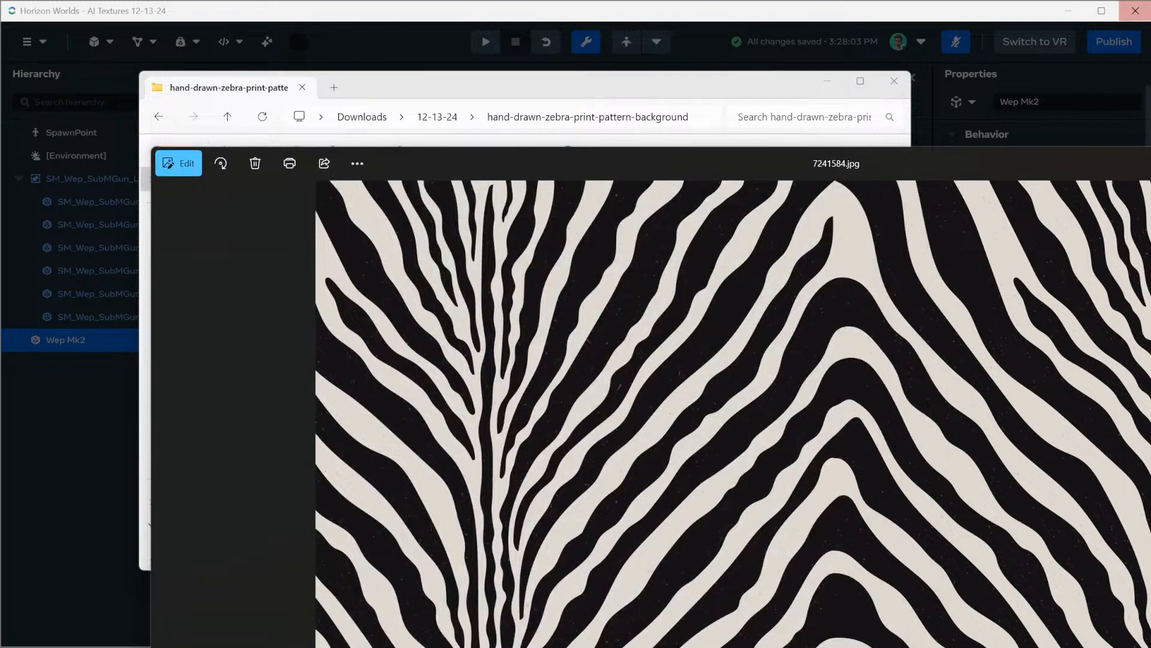
key("alt+F4")
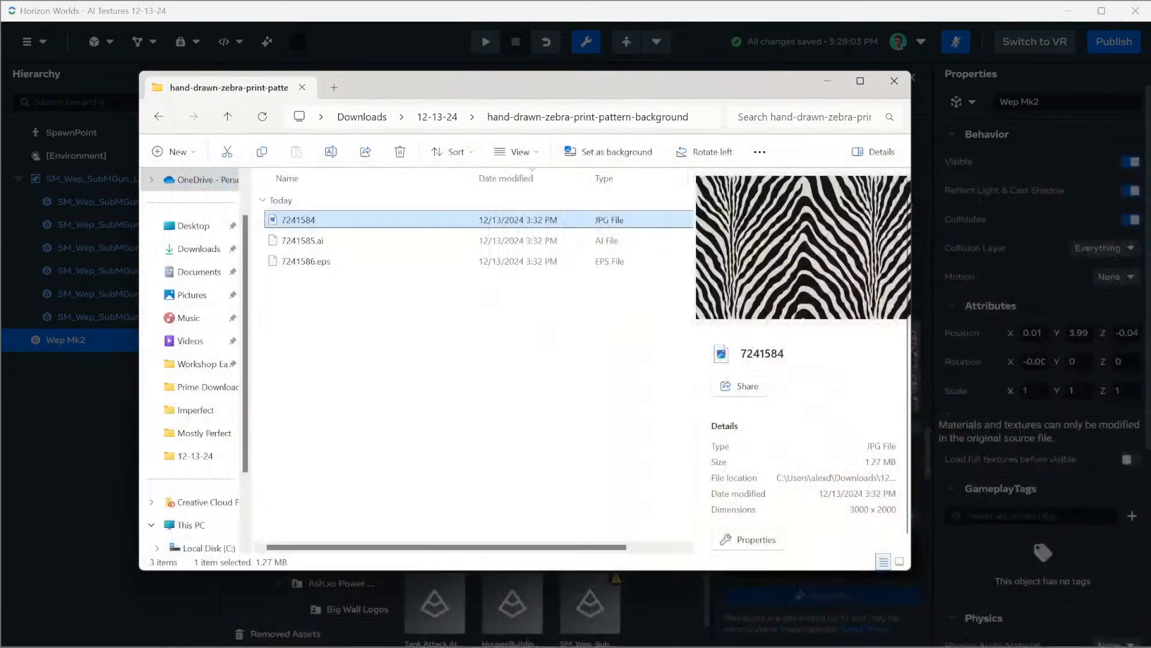
Close the File Explorer window and import Zebra.png from Downloads\12-13-24 as a texture in Horizon Worlds
left_click(894, 81)
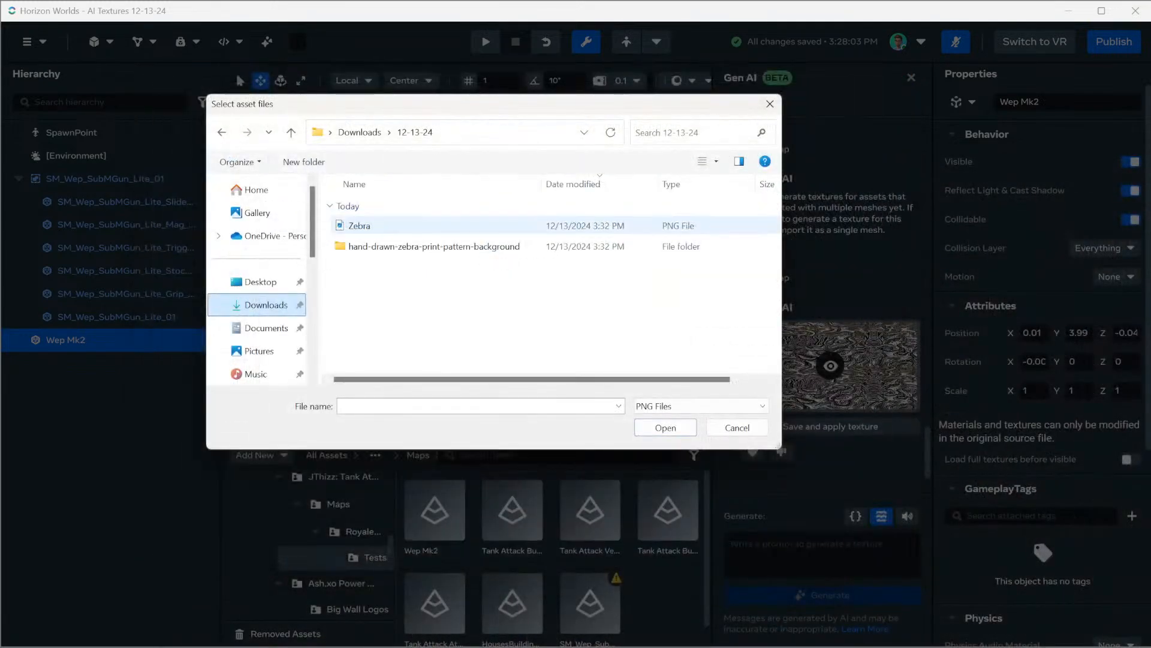
left_click(384, 226)
left_click(666, 427)
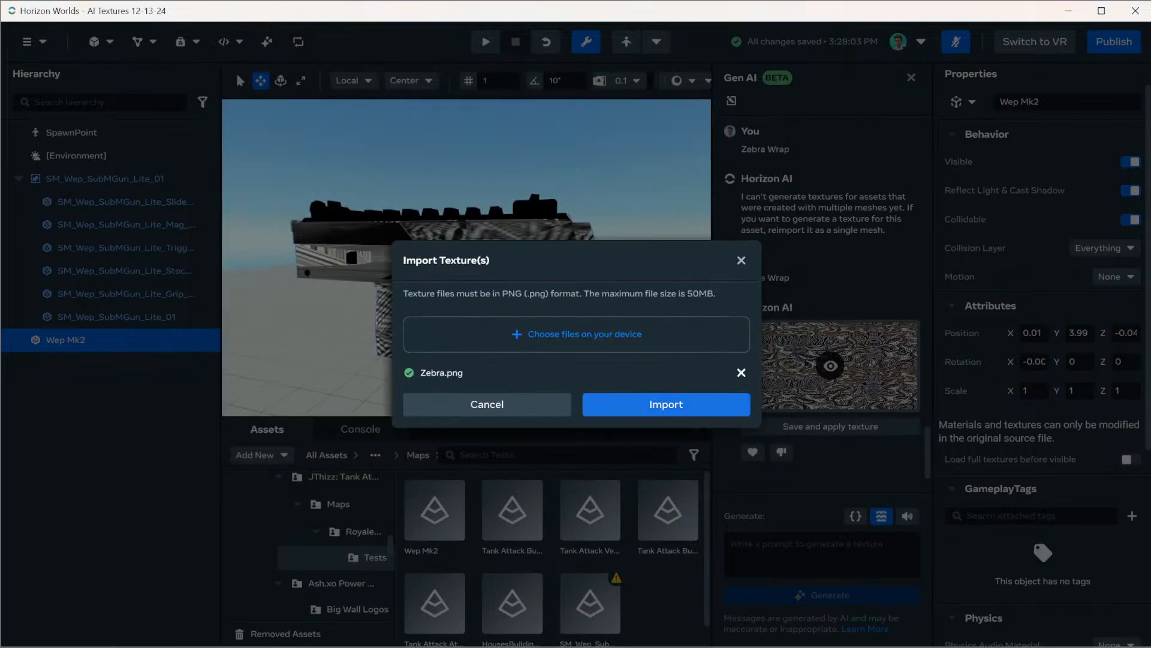
left_click(665, 405)
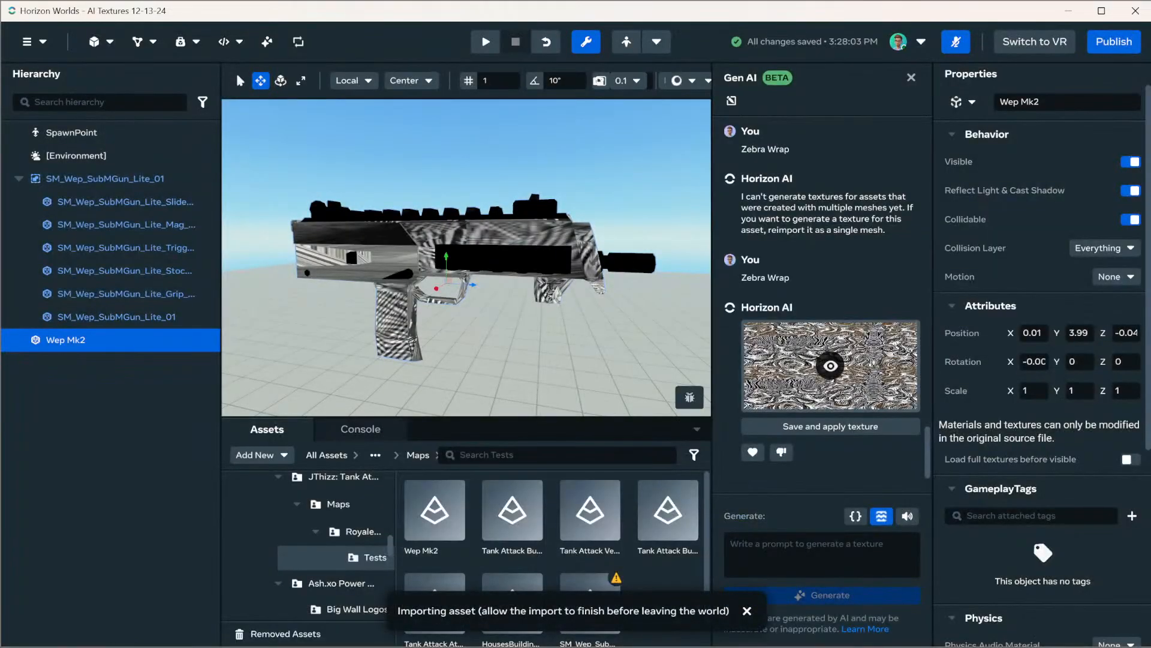
Create a new script named ZebraMeBaby_Entity in the world
left_click(229, 41)
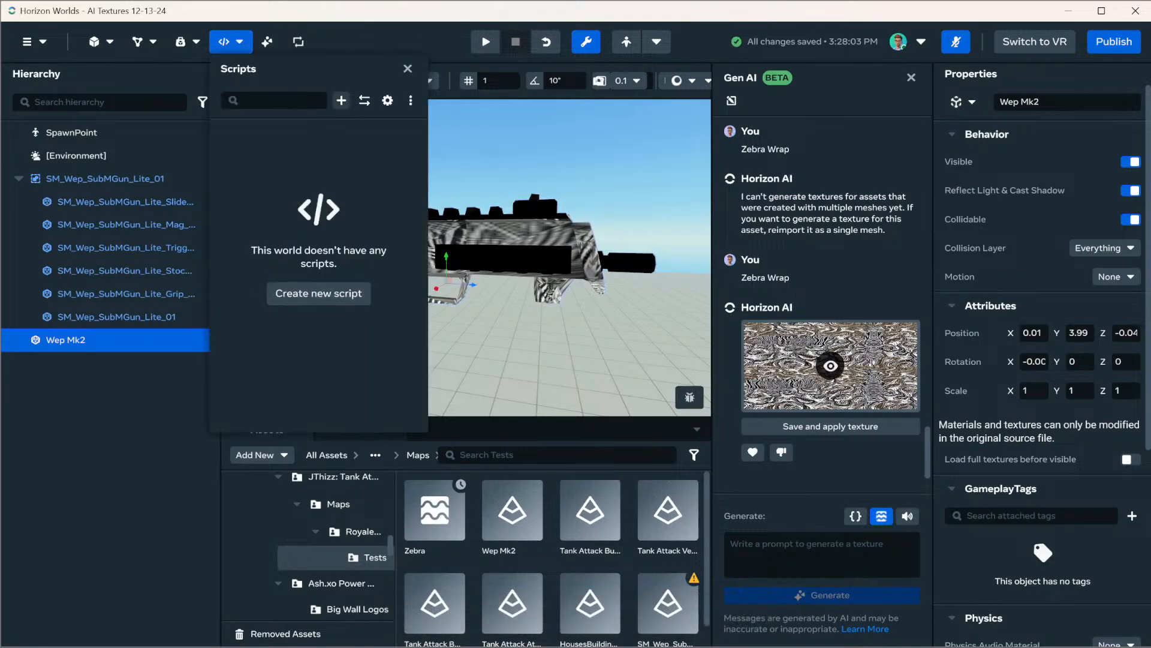
left_click(341, 100)
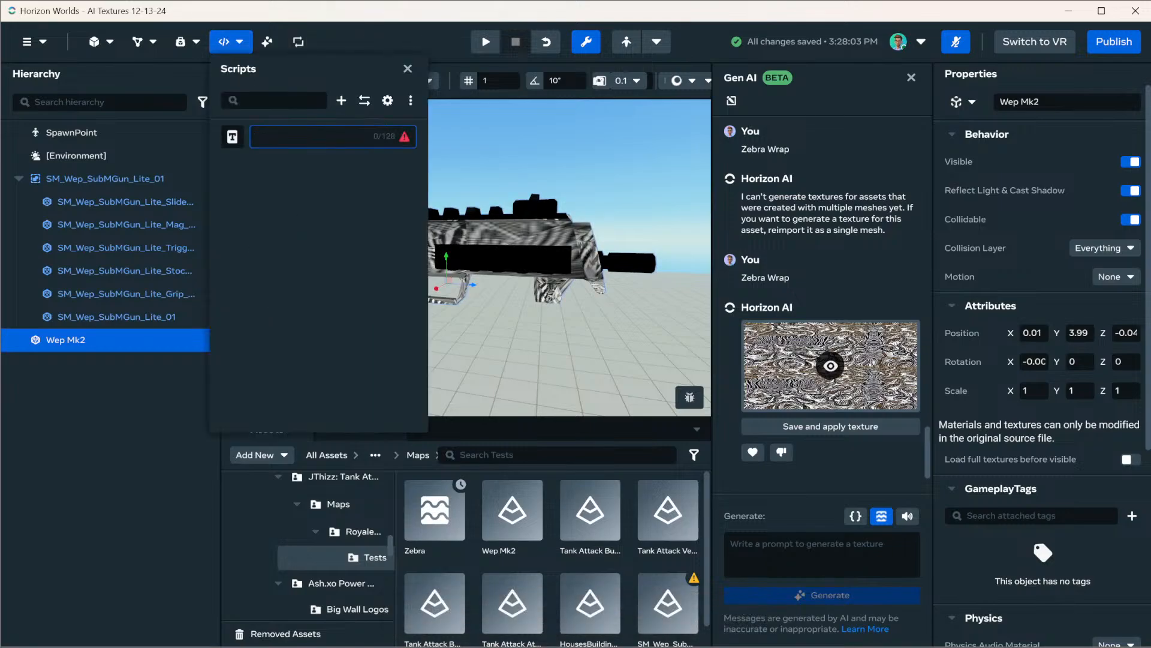
type("ZebraMeBaby_Entity")
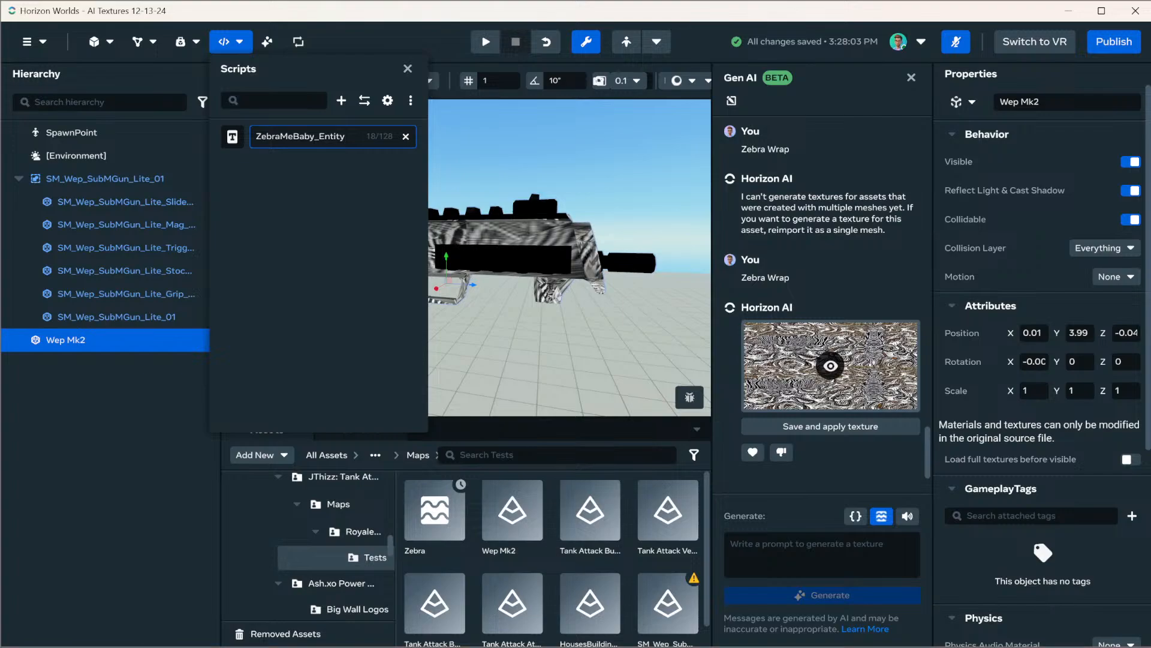
key("Return")
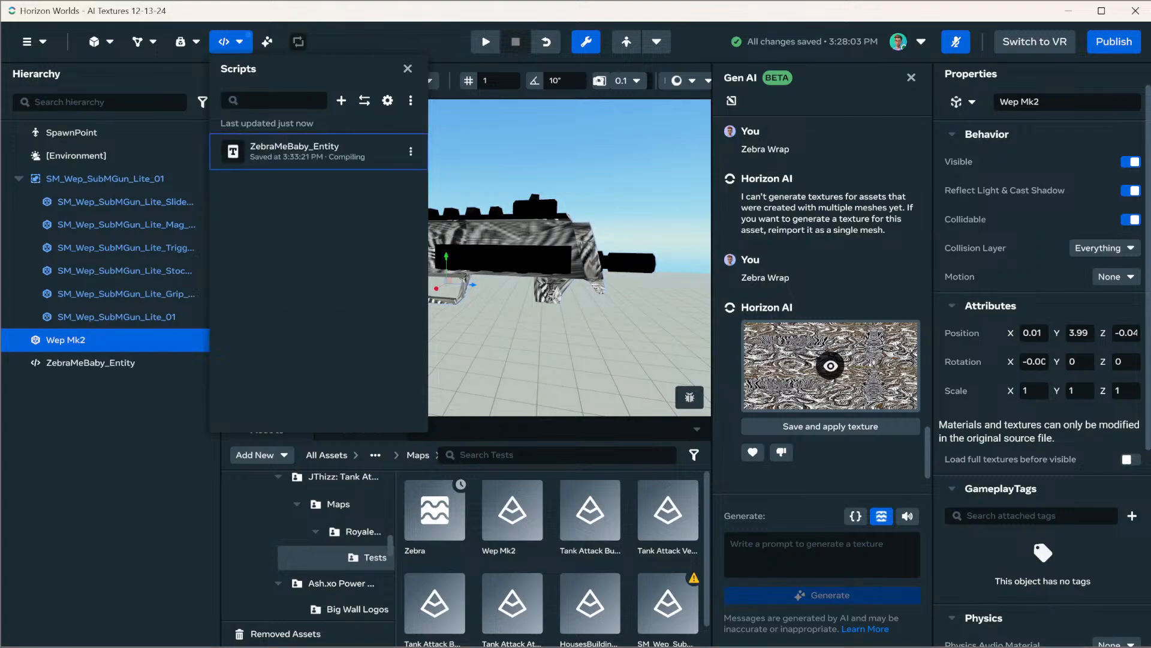
Rename the ZebraMeBaby_Entity script as TextureMeBaby_Entity
left_click(411, 151)
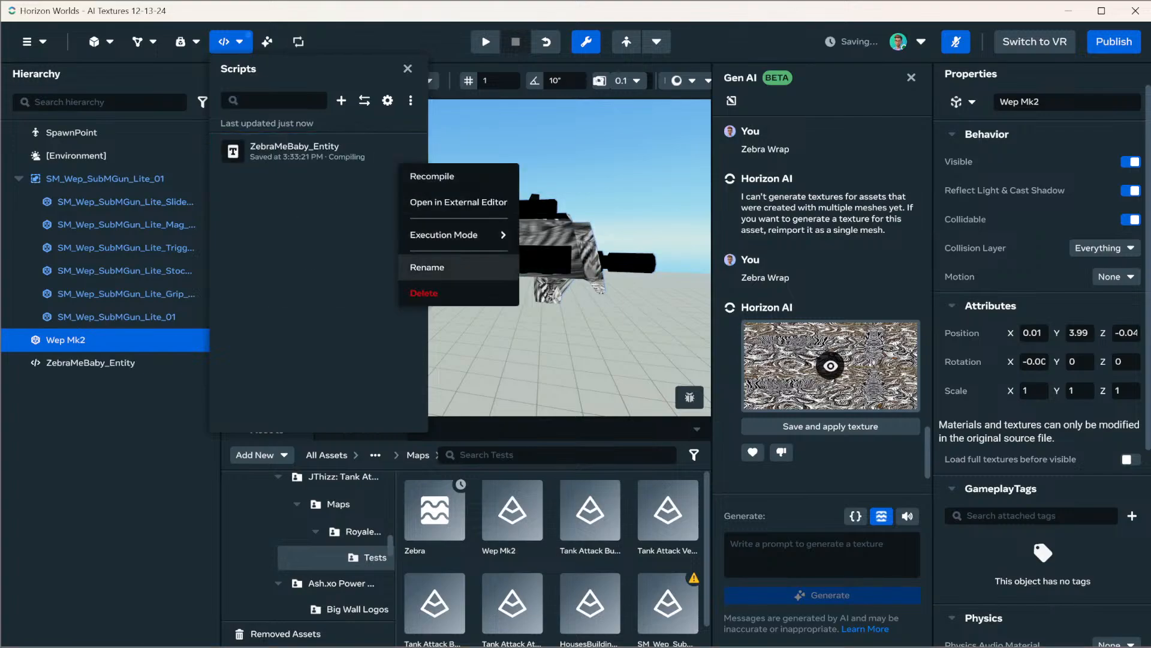
left_click(426, 264)
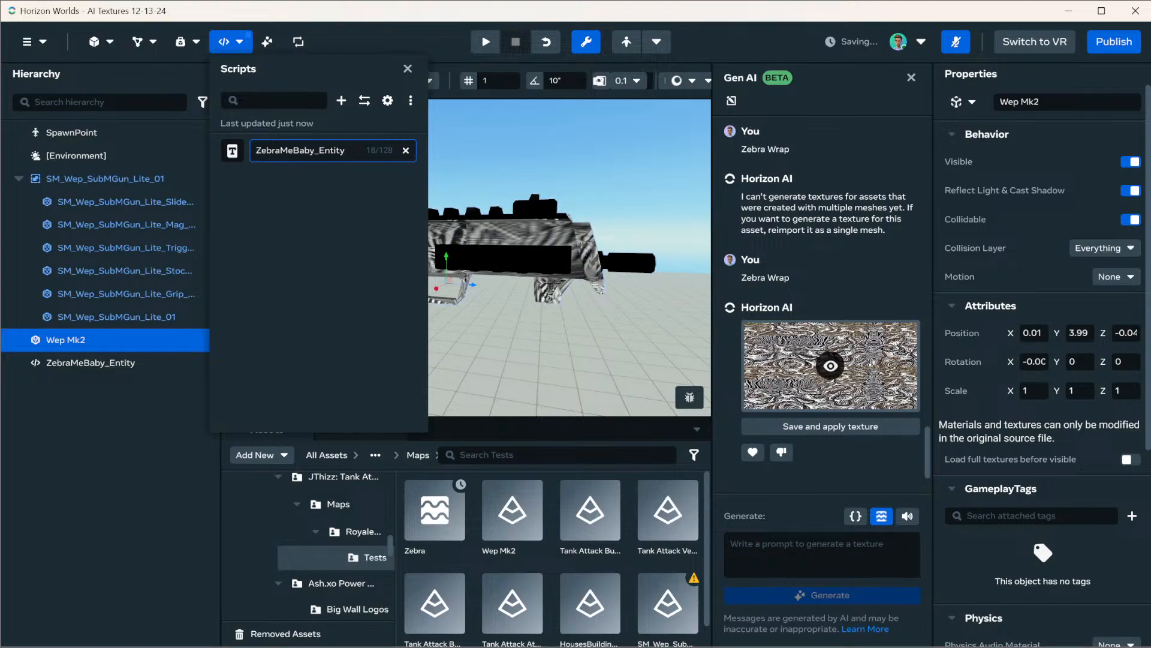
key("shift+Home")
type("Textu")
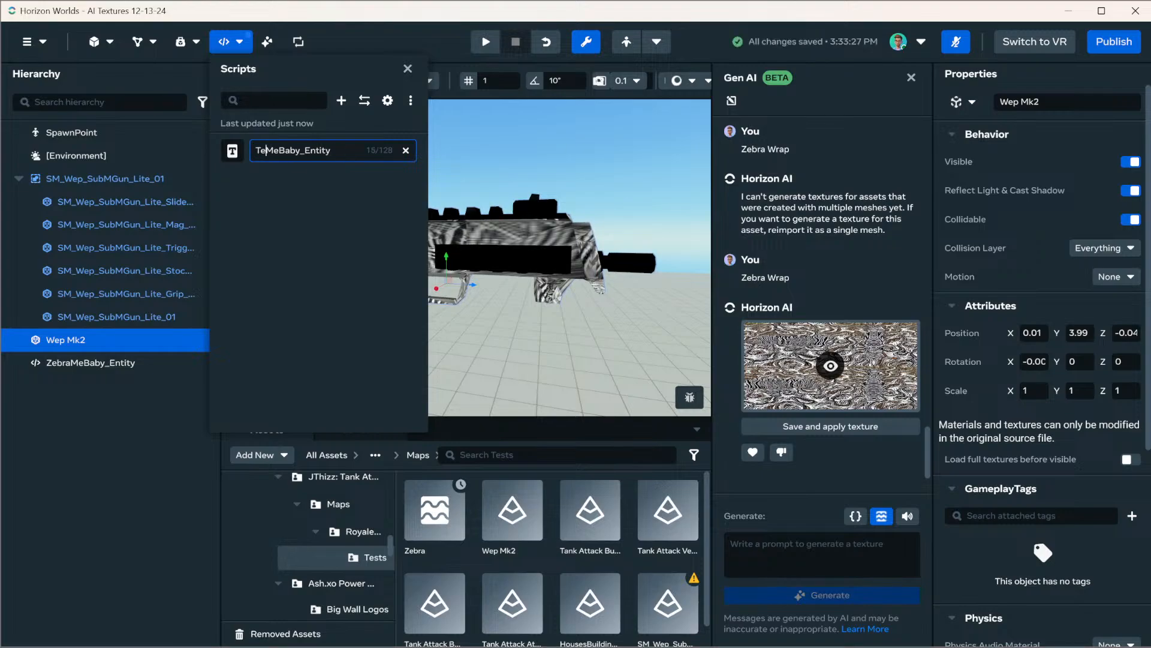
type("re")
key("Return")
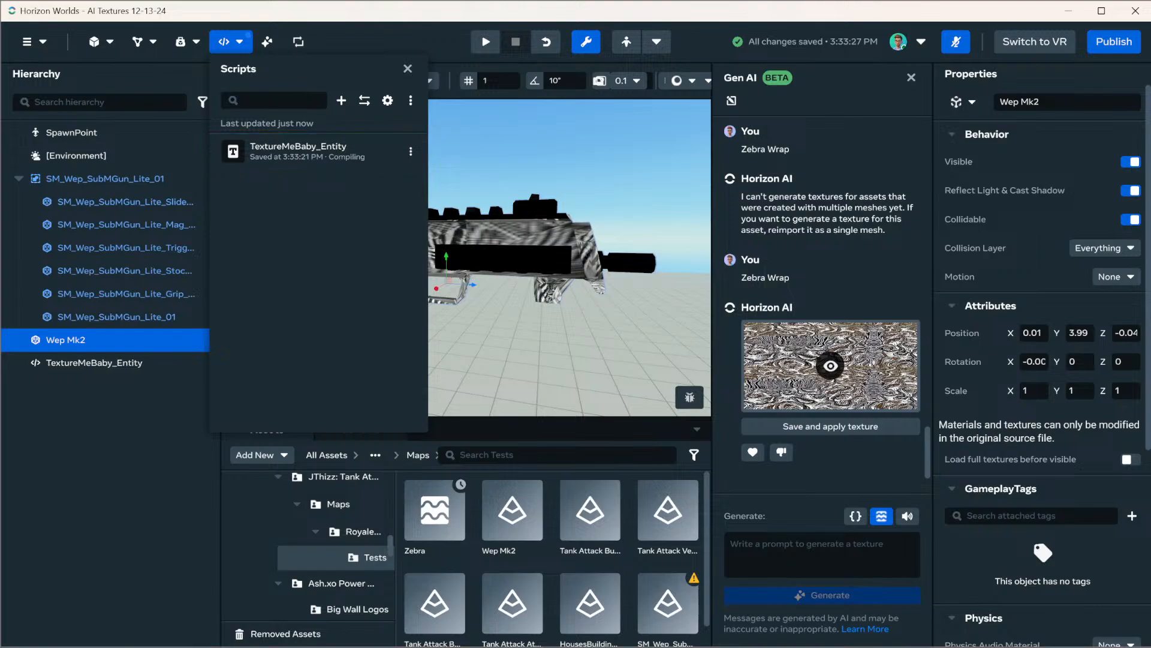
Open TextureMeBaby_Entity in the external editor, then remove the hz import line and both hz. prefixes before Component
left_click(411, 151)
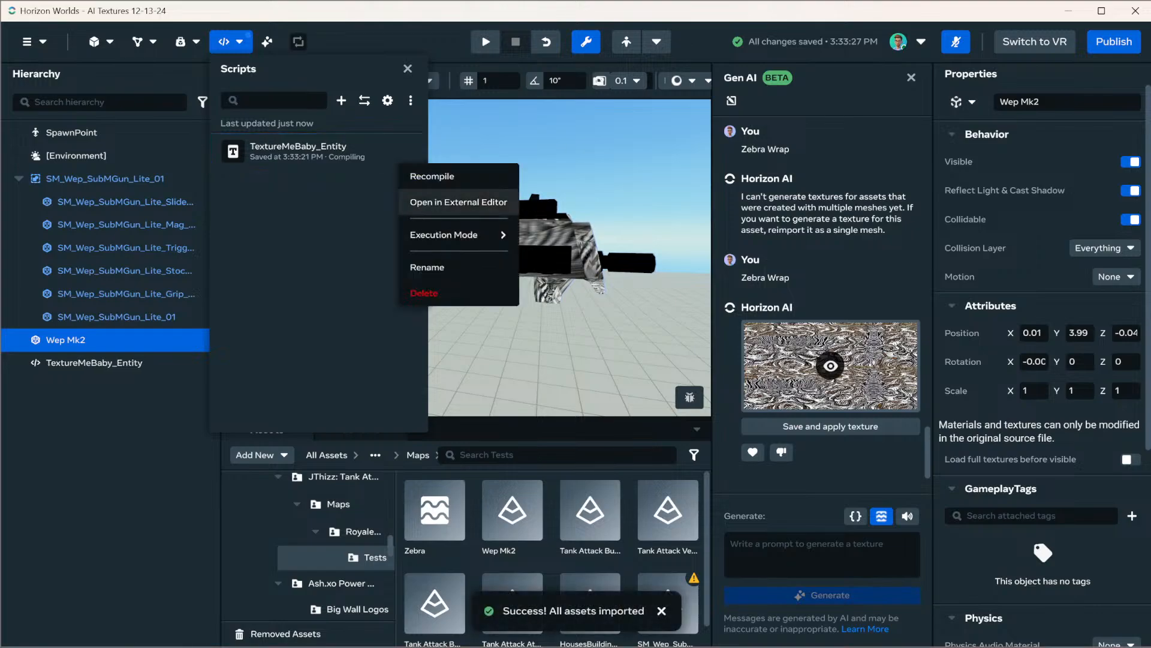
left_click(458, 202)
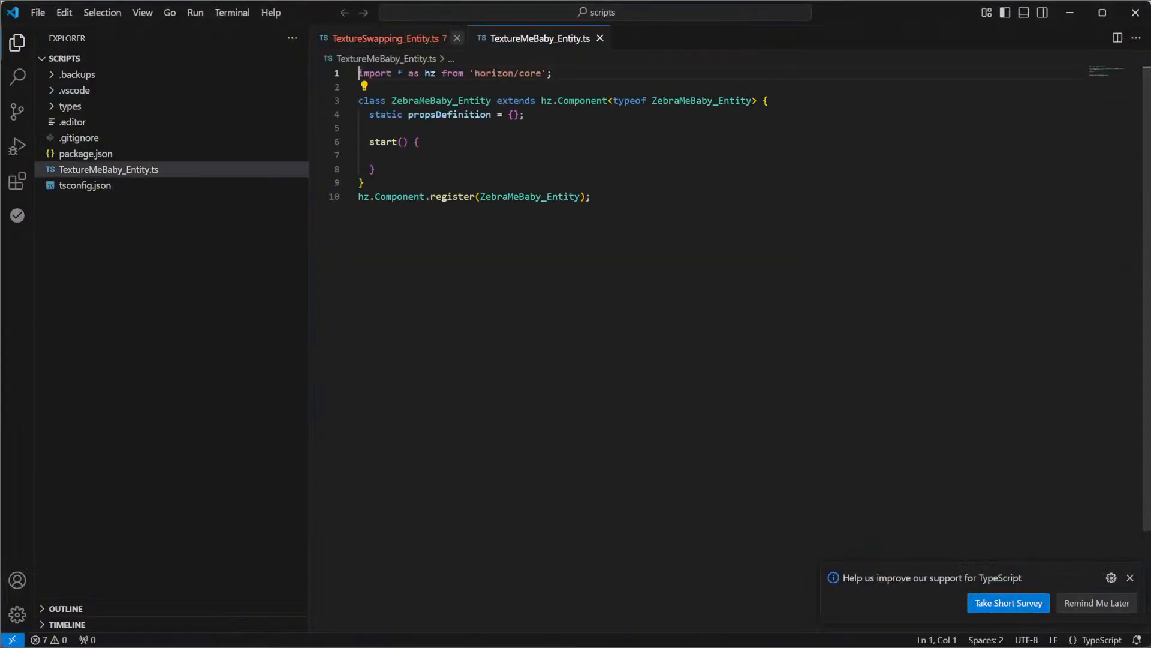
triple_click(463, 73)
key("BackSpace")
left_click(558, 87)
key("BackSpace")
key("BackSpace")
key("BackSpace")
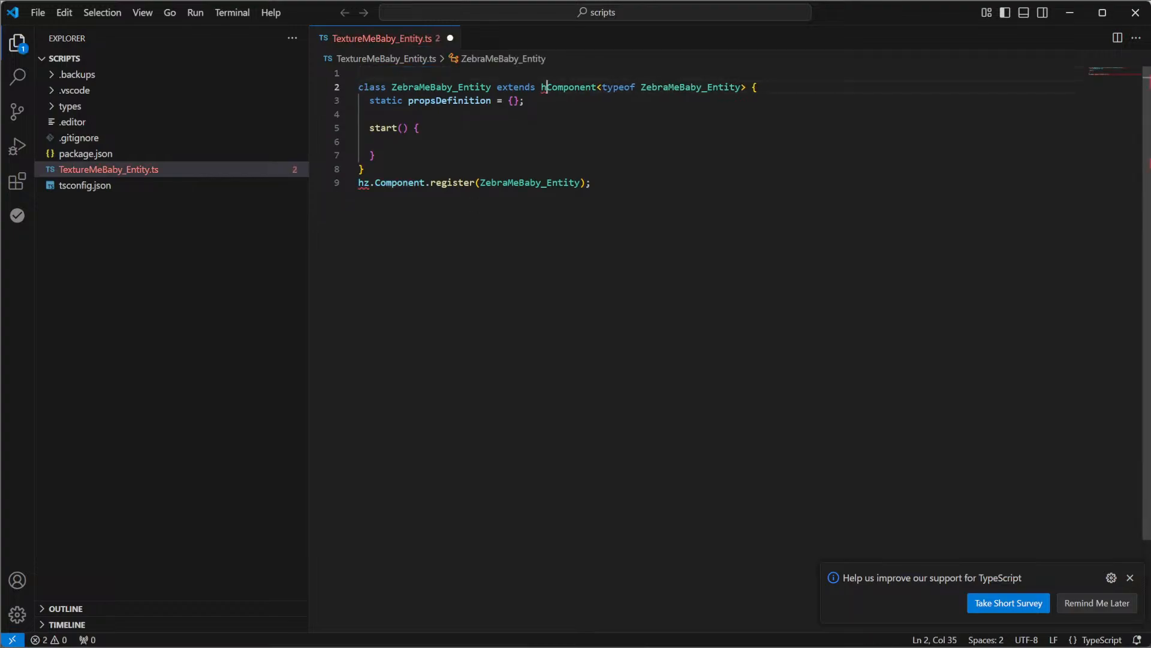
left_click(375, 183)
key("BackSpace")
key("BackSpace")
key("BackSpace")
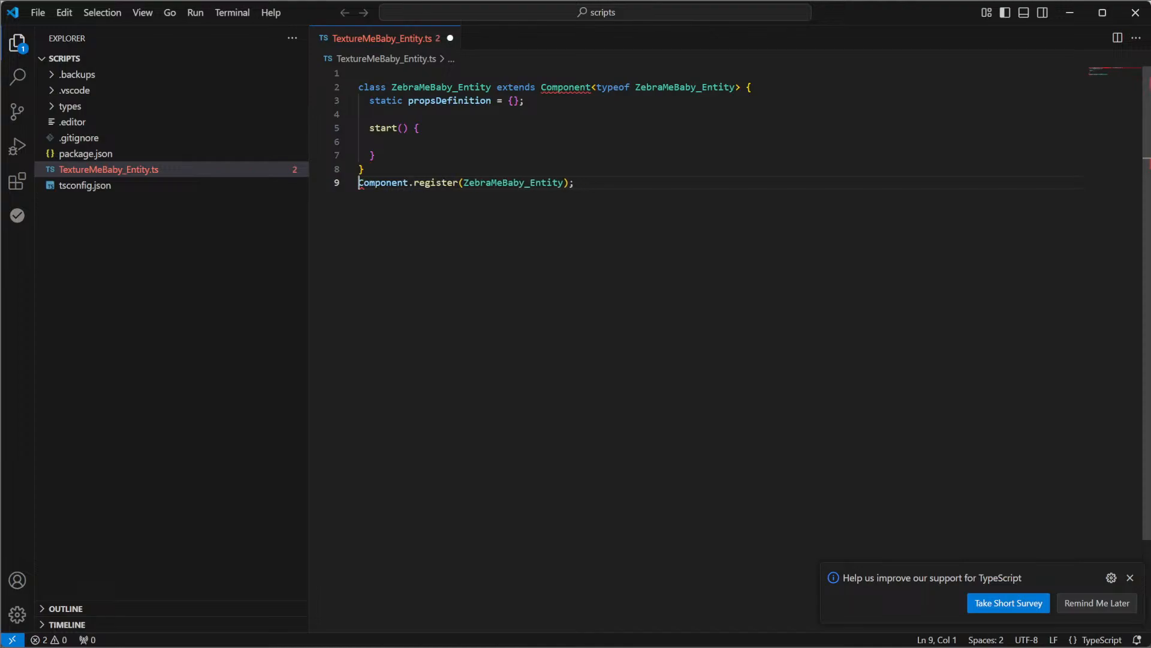
Auto-import Component from "horizon/core" through code completion on the register line
left_click(408, 183)
key("BackSpace")
type("t")
key("Return")
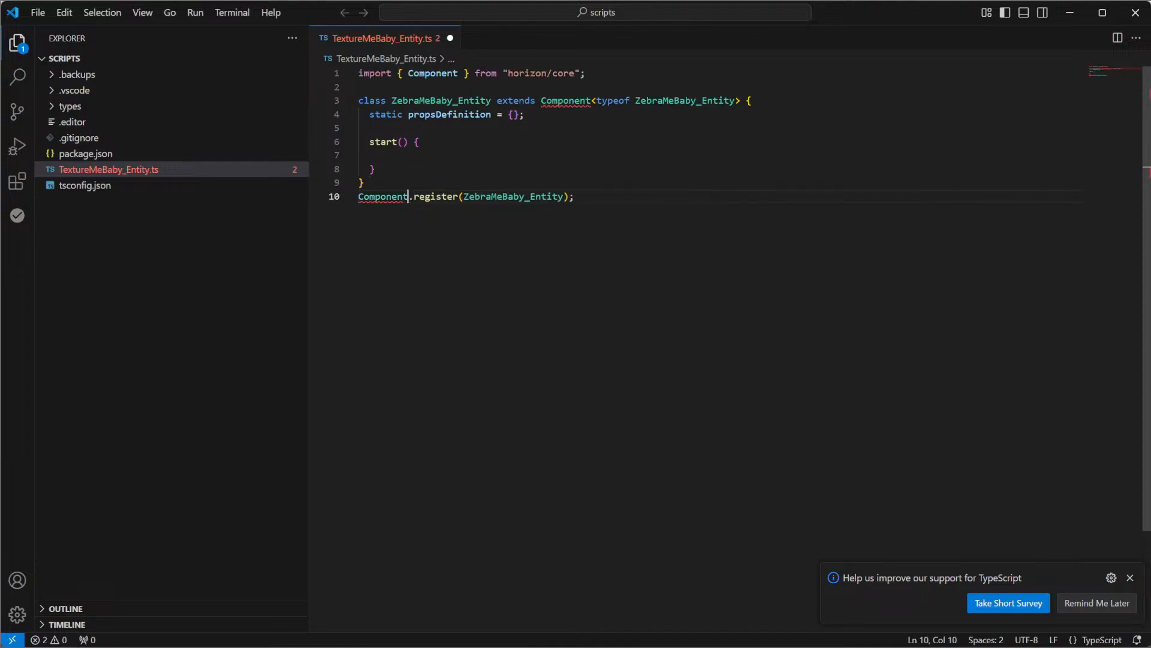
Expand propsDefinition onto separate lines and add a texture property containing a type field
left_click(514, 115)
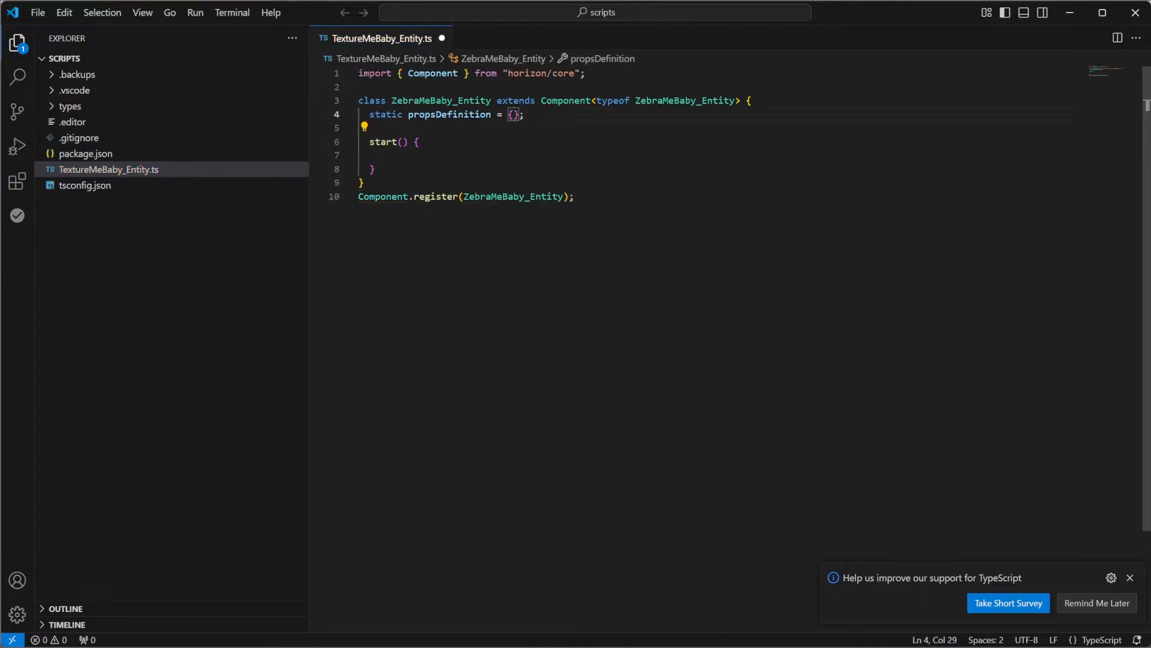
key("Return")
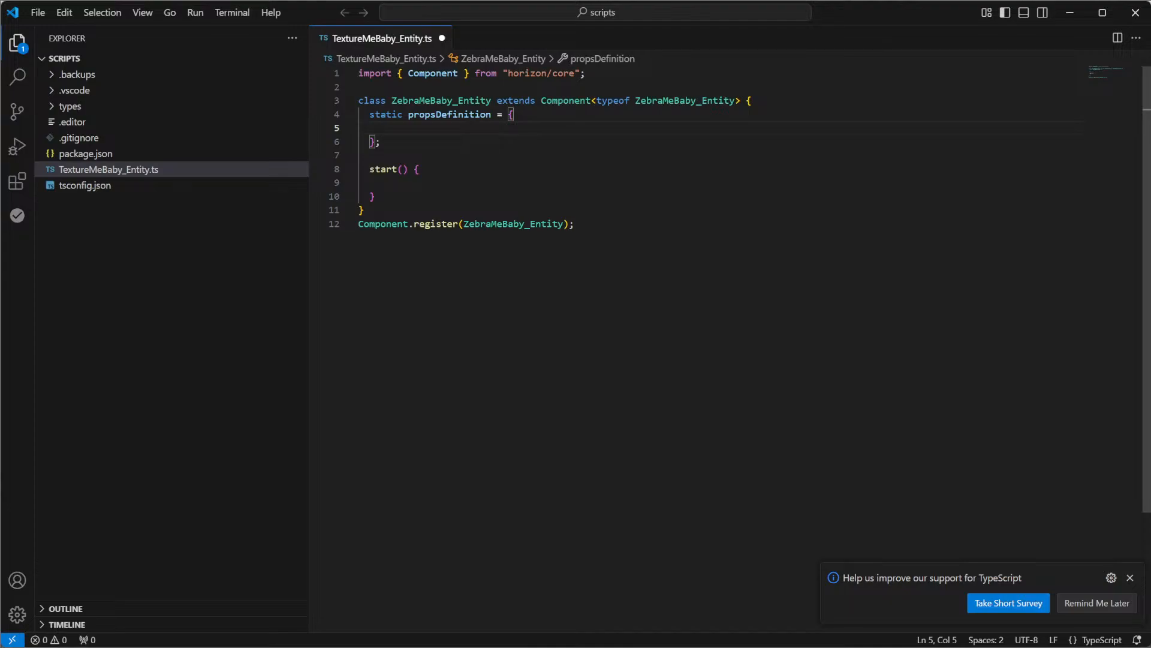
type("texture")
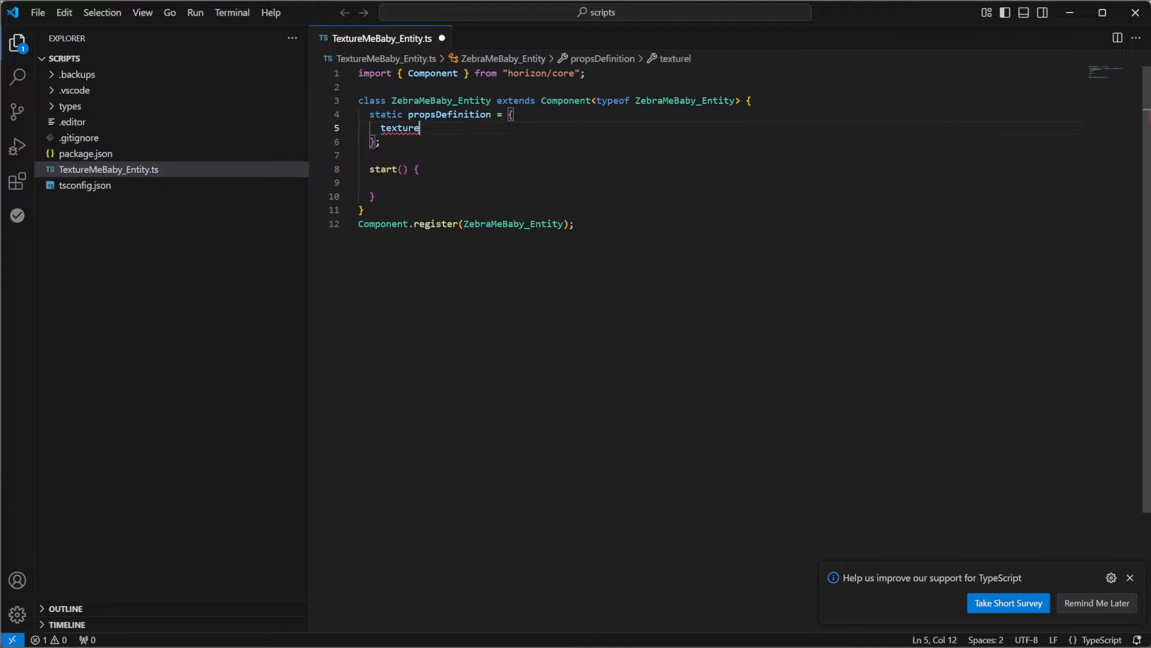
type("l { ty")
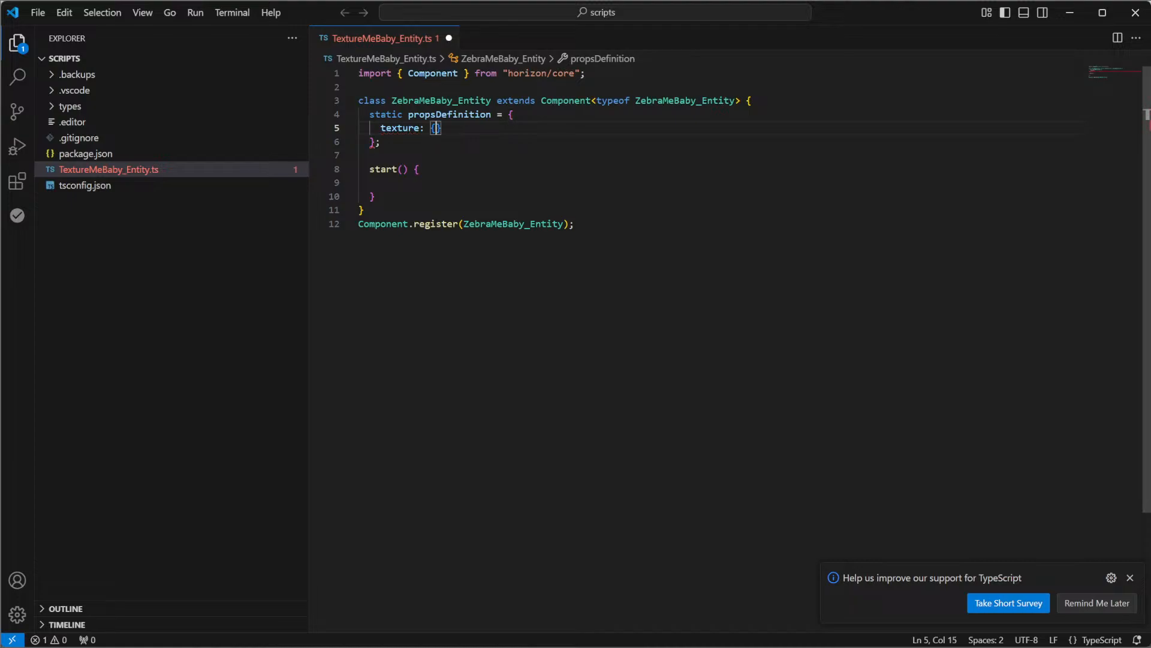
type("p")
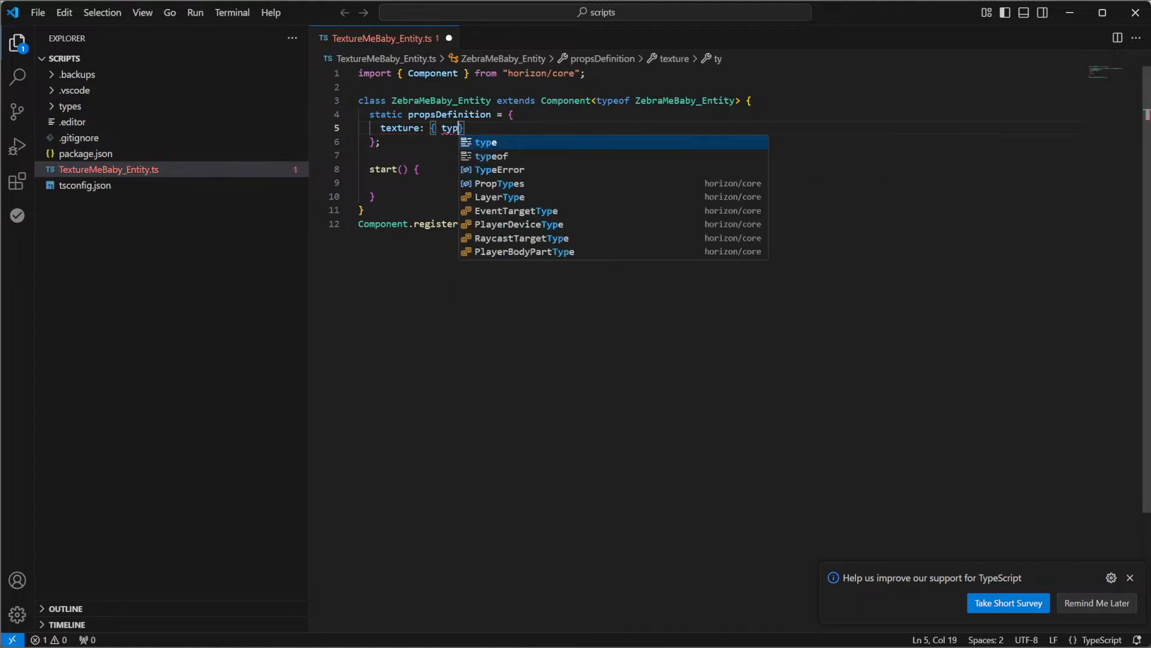
type("e:")
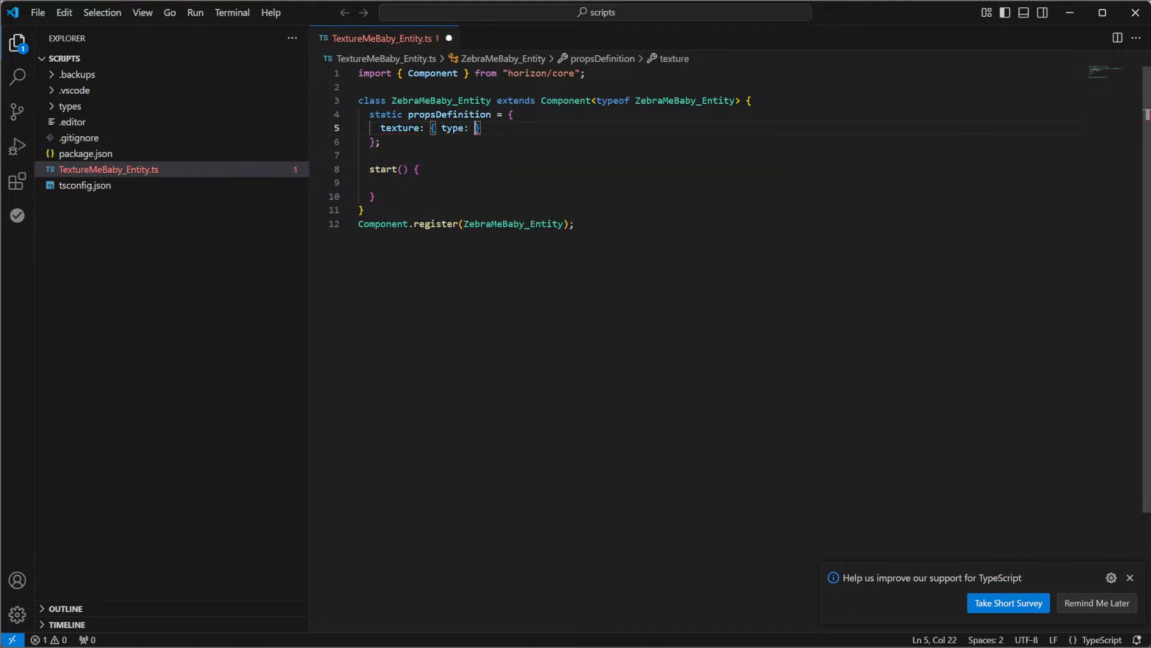
type(" this.prototype")
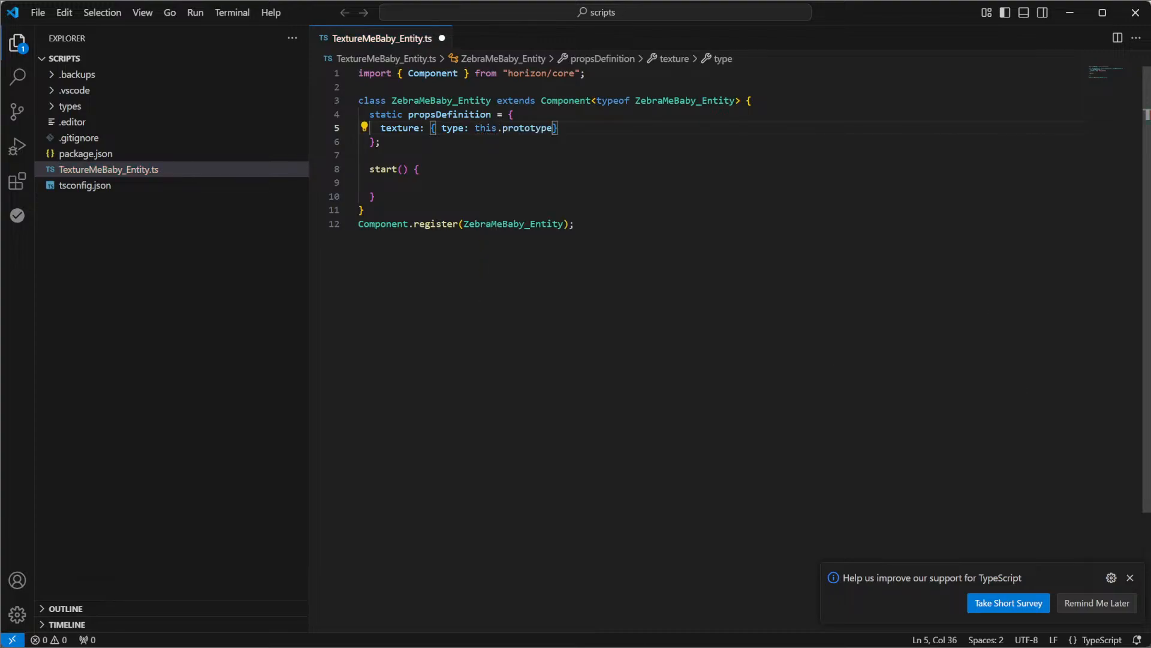
key("ctrl+BackSpace")
key("ctrl+BackSpace")
key("ctrl+BackSpace")
Set the texture property's type to PropTypes.Asset with a trailing comma, and place the cursor in the empty start() body
type("Pro")
key("Tab")
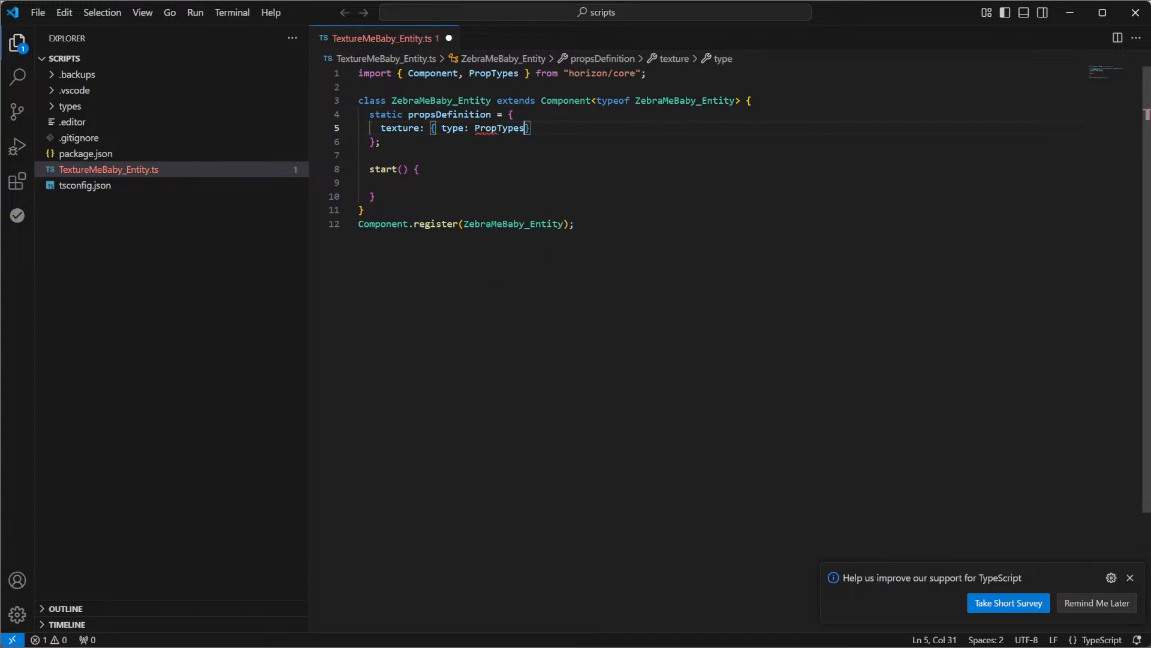
type(".")
key("Tab")
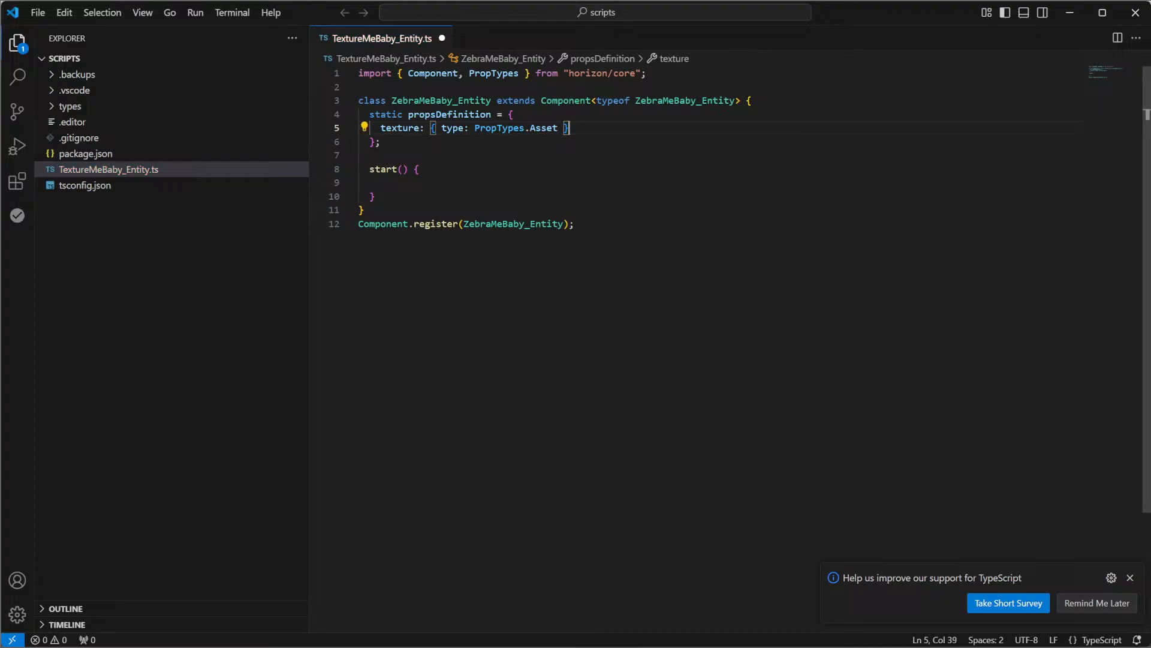
key("End")
type(",")
key("ctrl+s")
left_click(359, 183)
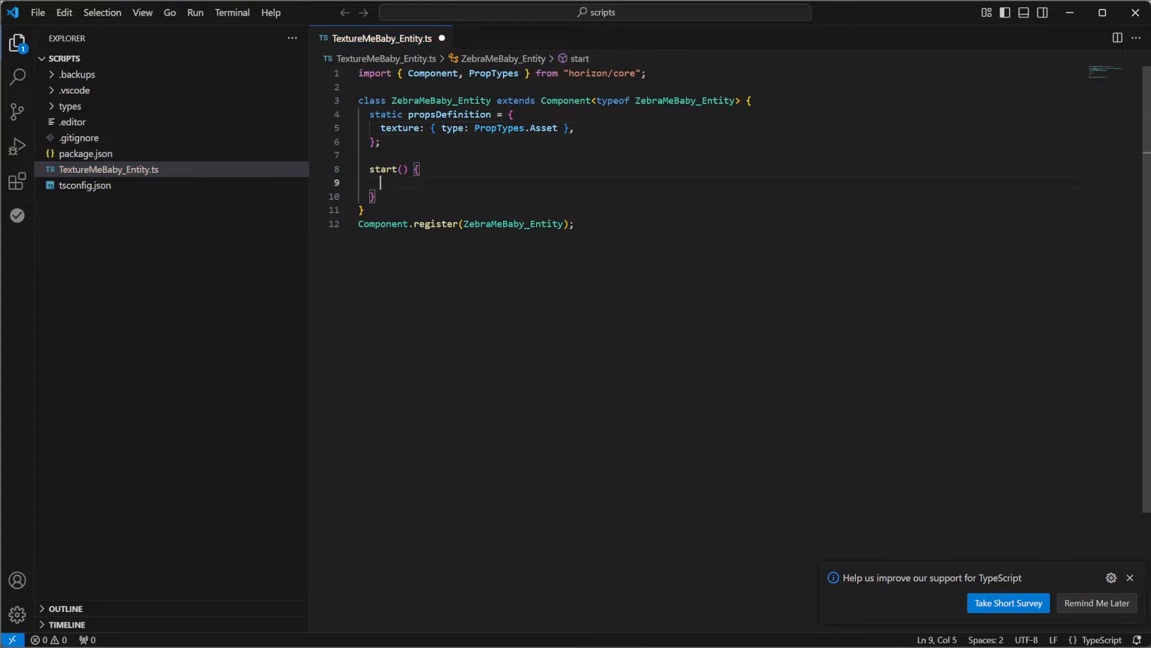
In the start() body, call this.entity.as(MeshEntity).setTexture with this.props.texture as the argument, auto-importing MeshEntity
type("this.entity.as")
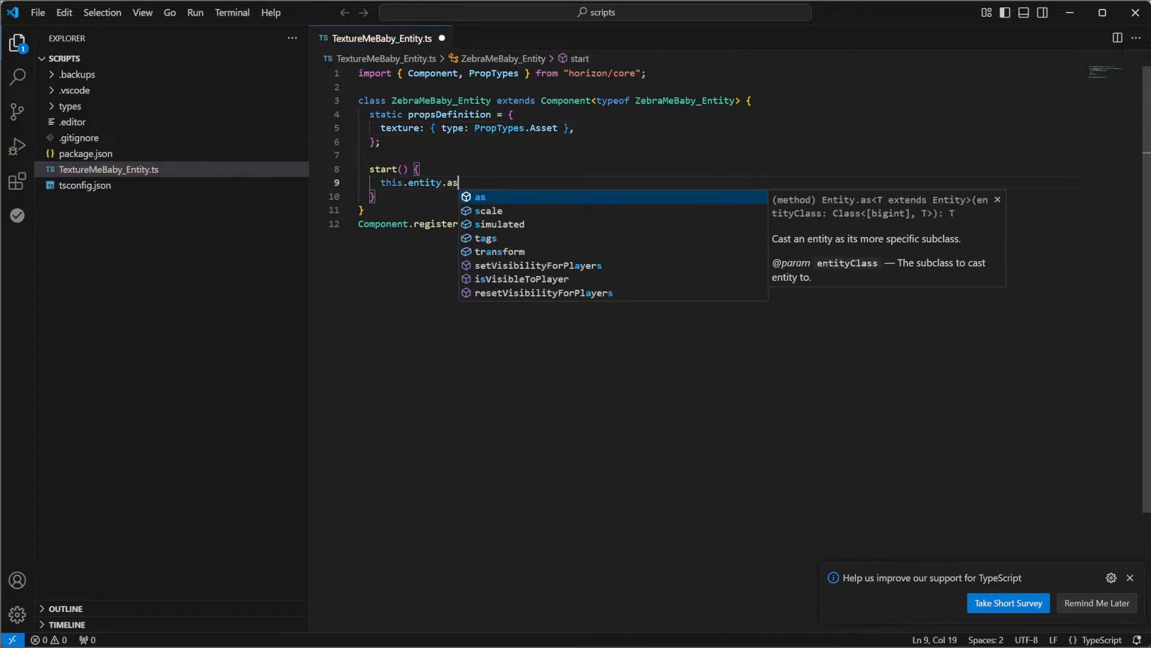
type("(MeshEntity")
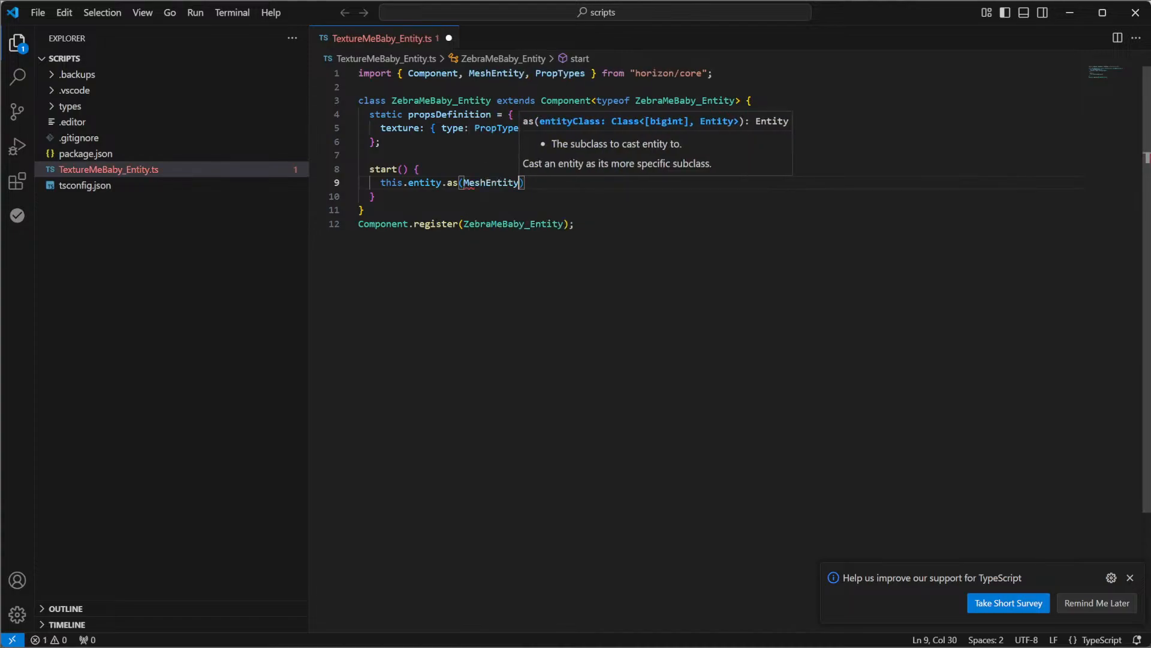
type(").se")
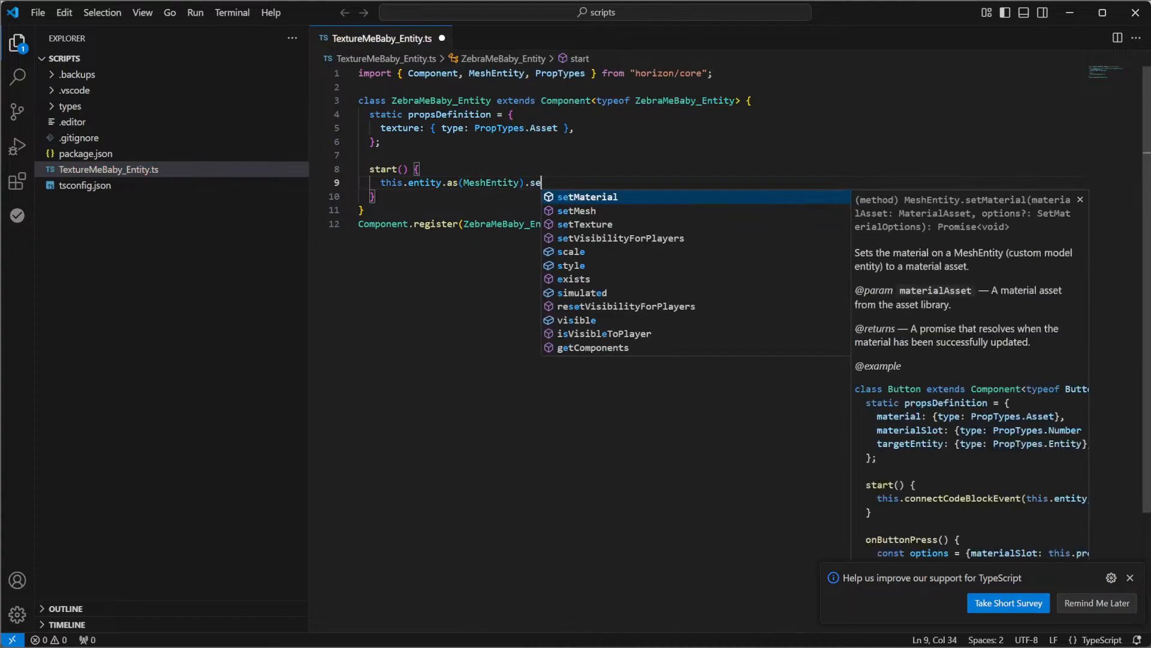
type("t")
key("Down")
key("Down")
key("Tab")
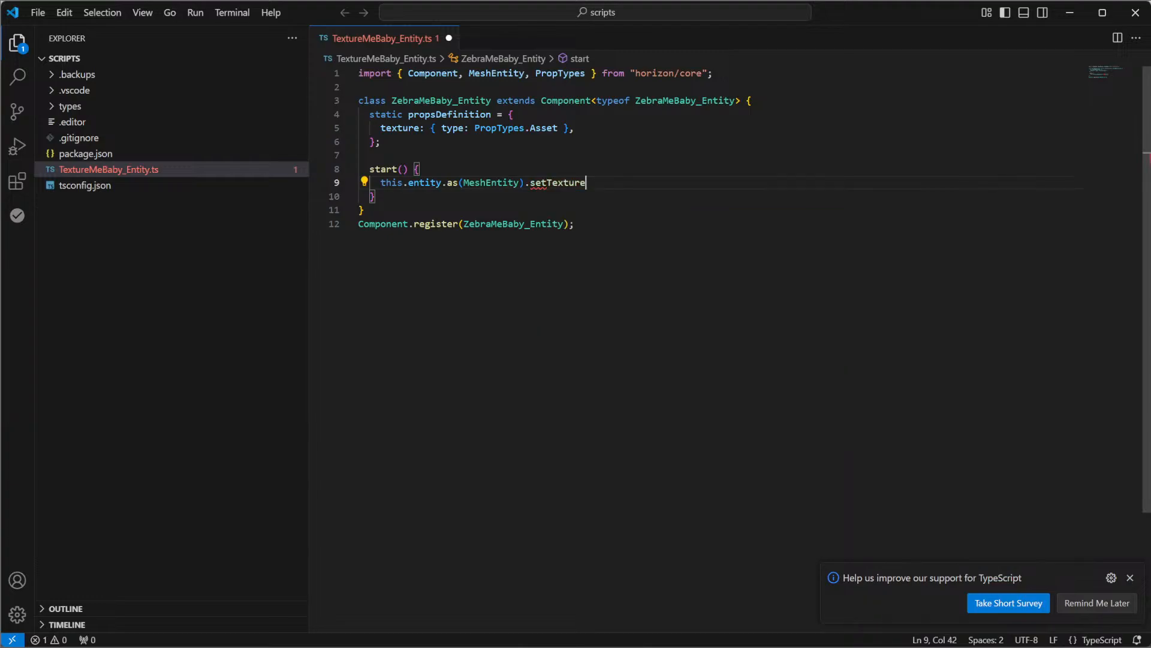
type("(this.props.texture")
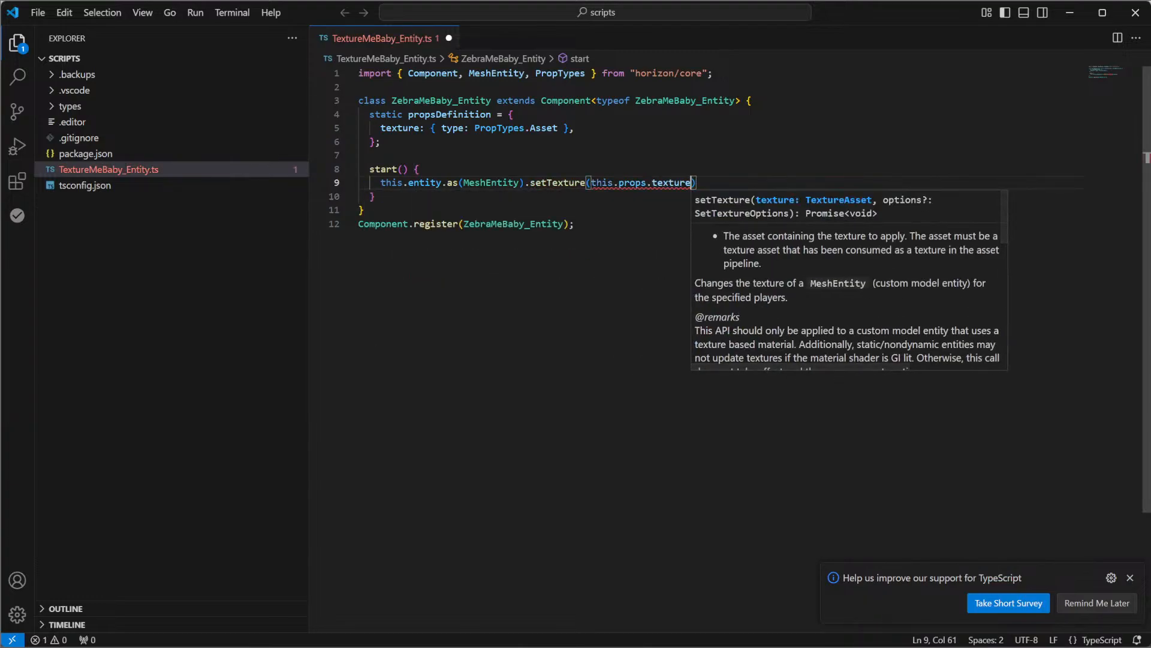
type("?.as")
type("(TextGizmo")
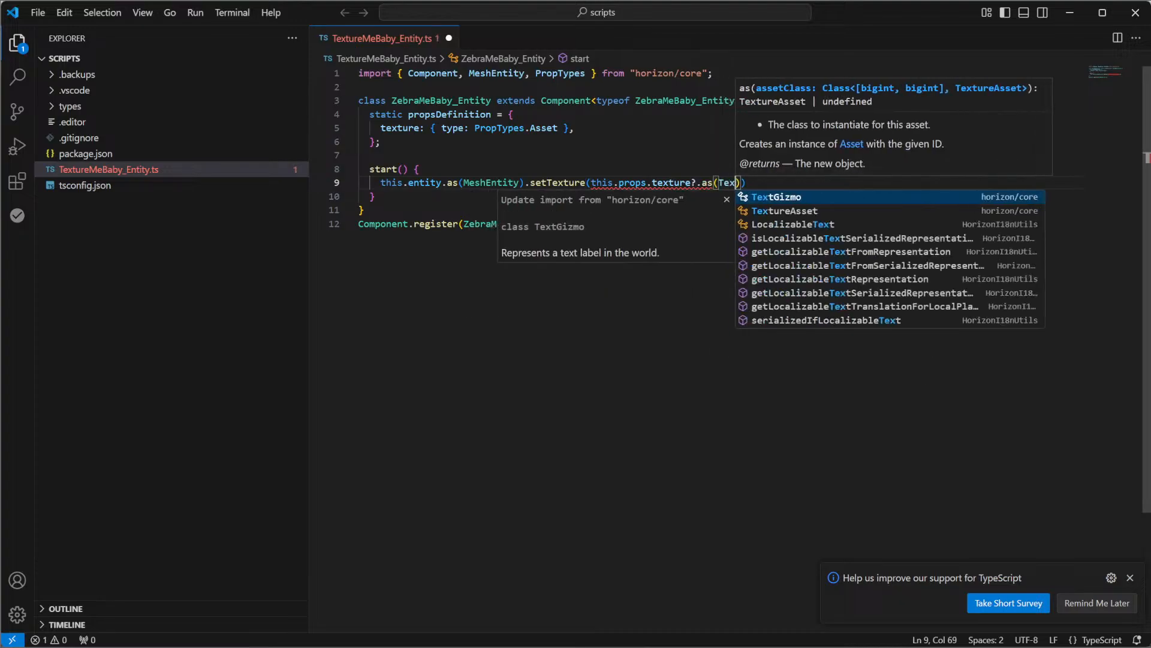
Cast the texture argument with ?.as(TextureAsset), auto-importing TextureAsset, and complete the setTexture statement
key("Tab")
key("ctrl+z")
key("ctrl+z")
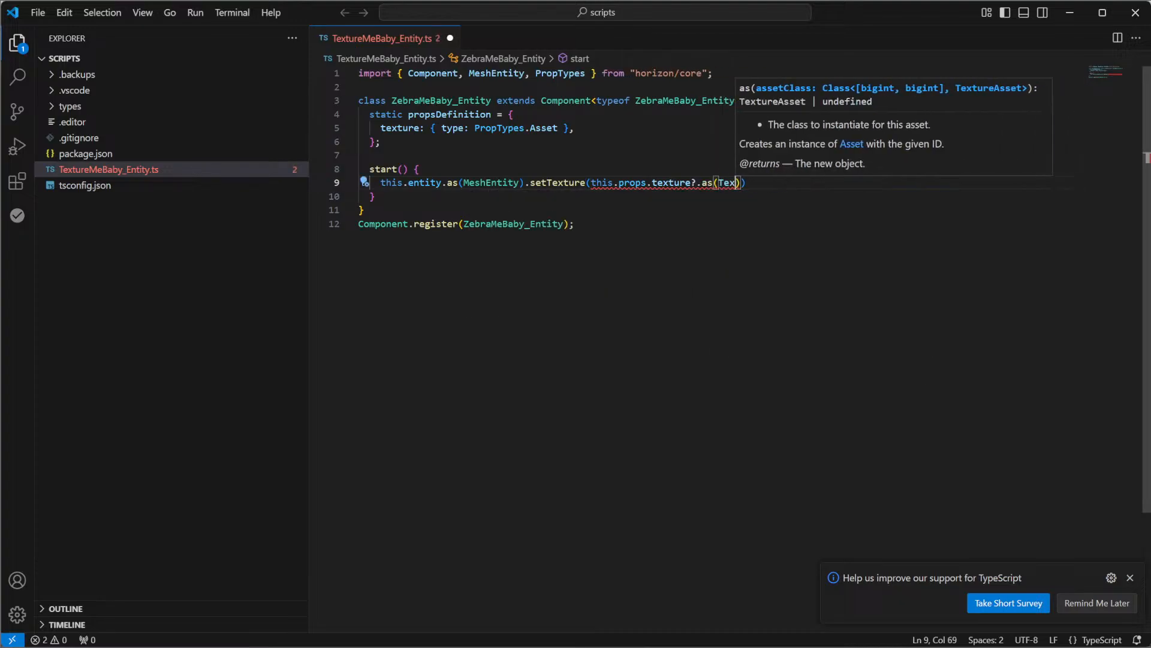
type("y")
key("BackSpace")
key("BackSpace")
type("t")
key("Tab")
key("End")
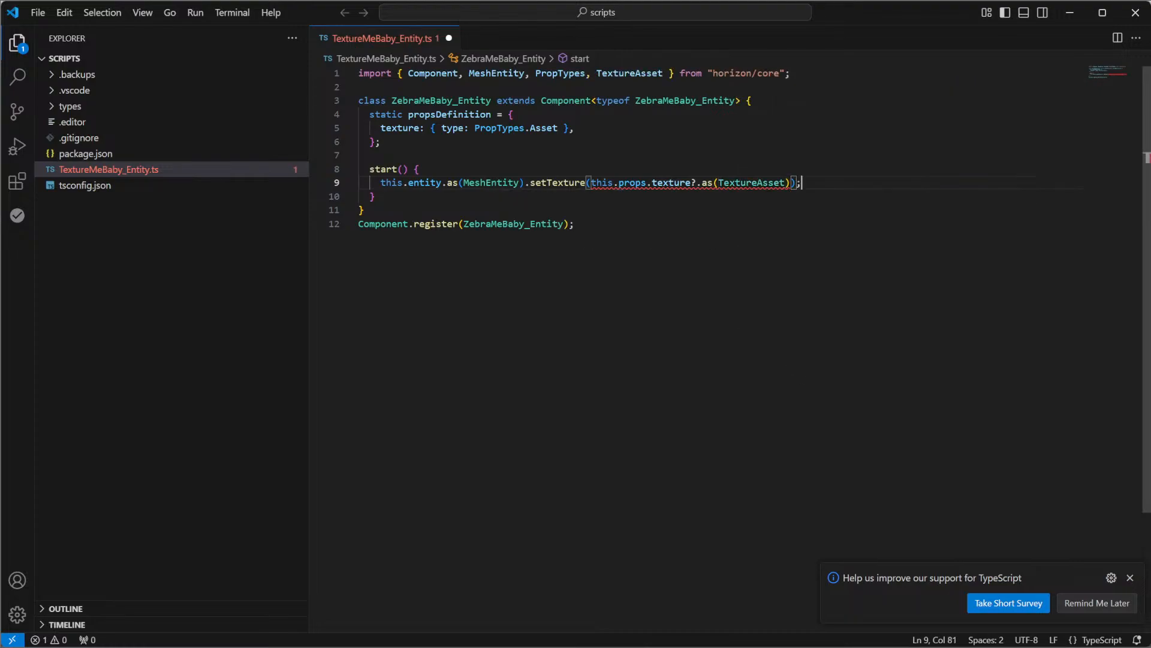
Wrap the setTexture call in an if (this.props.texture) block and remove the optional chaining from the texture cast
key("Return")
type("if")
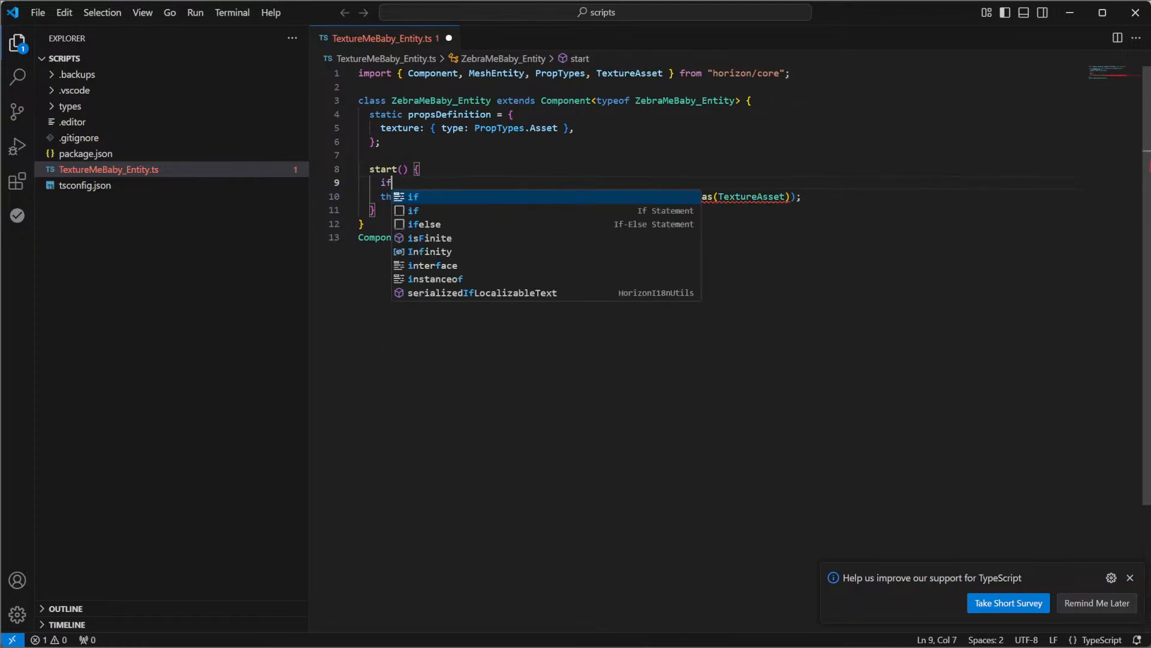
type(" (this.props.texture")
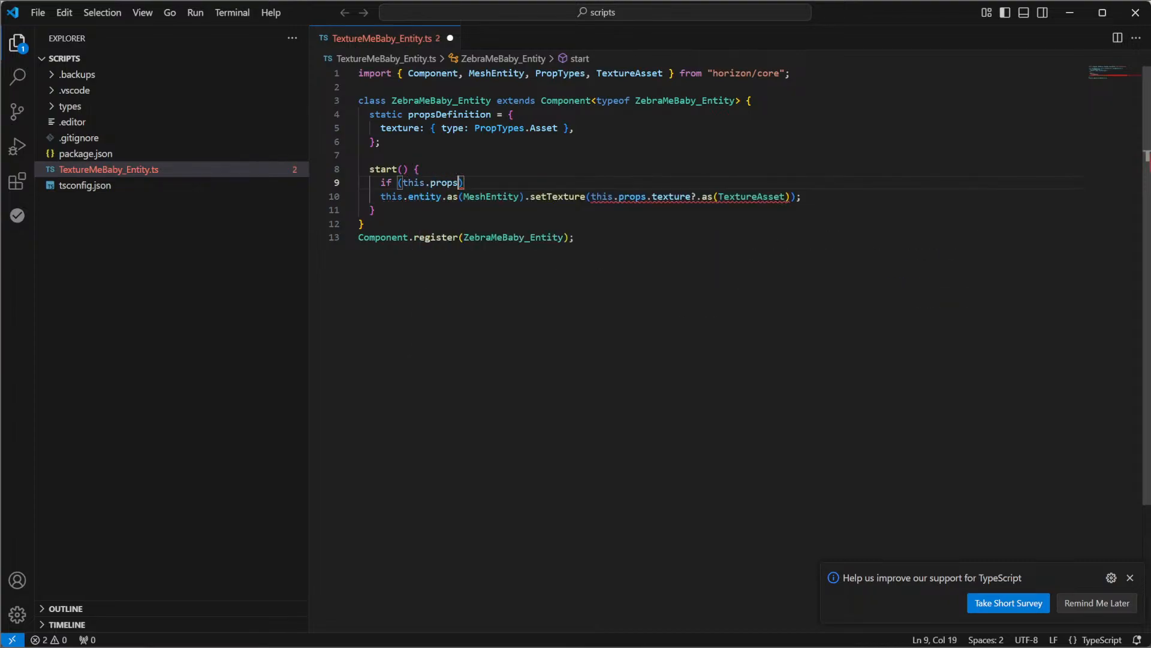
type(") ")
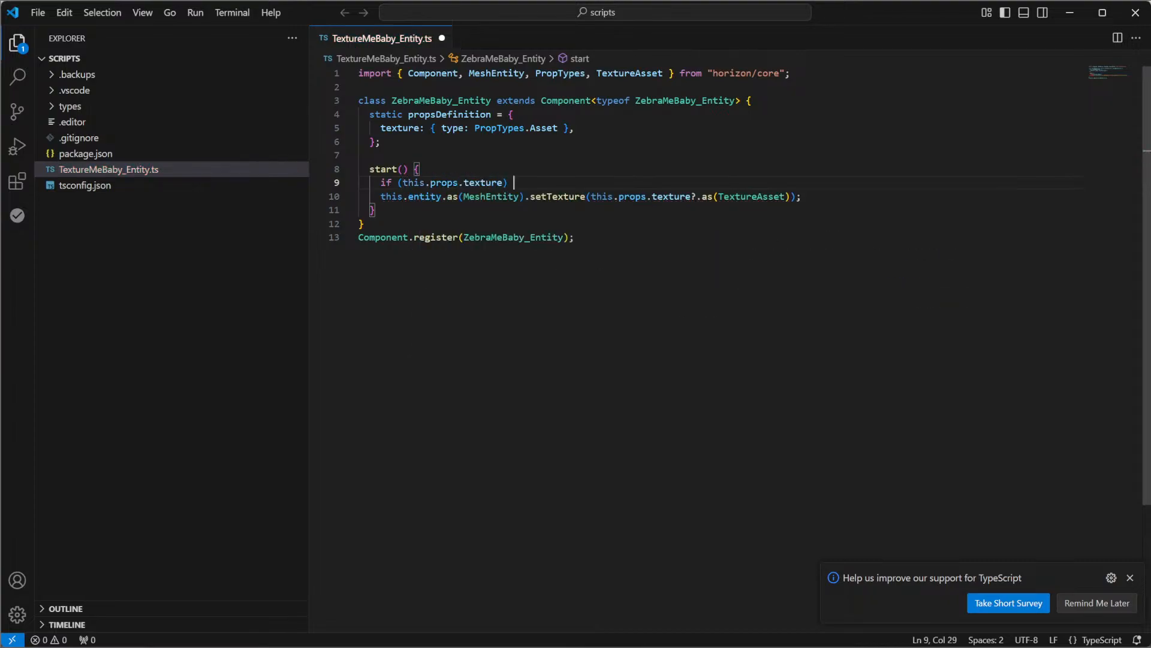
type("{")
key("Return")
key("Down")
key("Down")
key("alt+Up")
key("alt+Up")
key("Down")
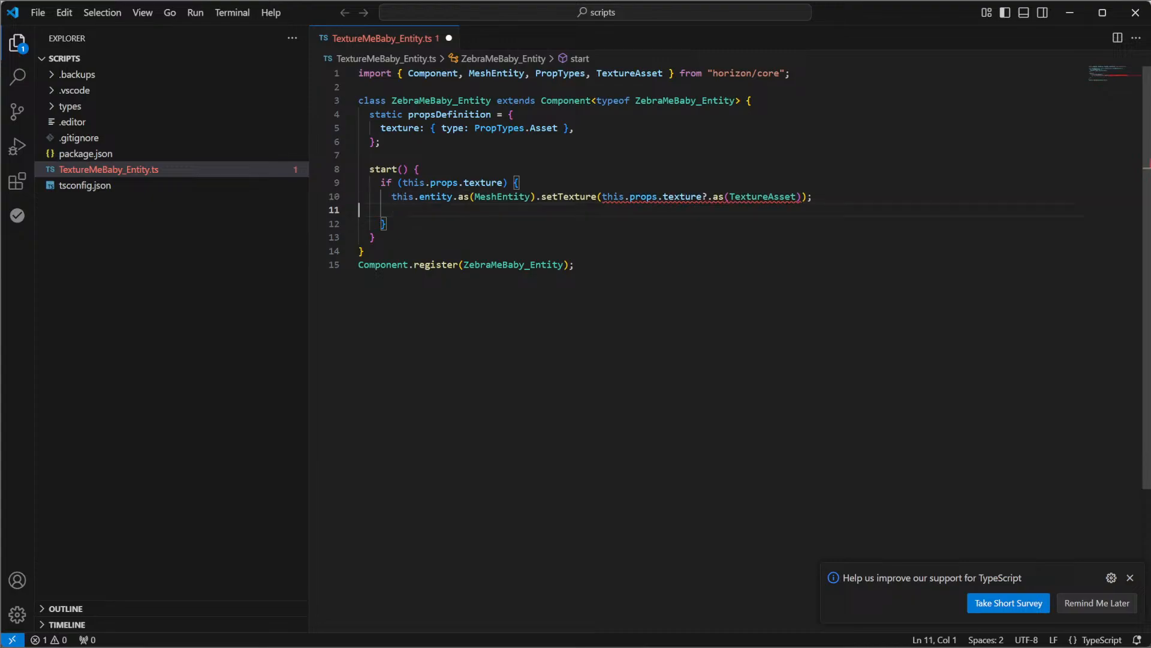
key("BackSpace")
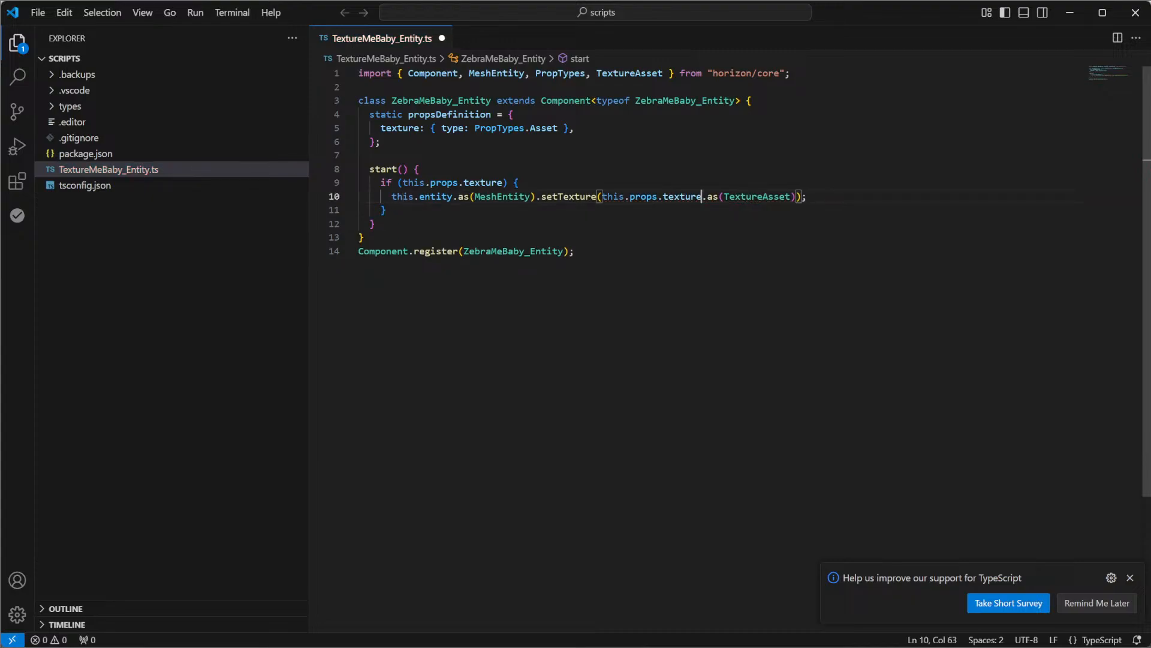
Save TextureMeBaby_Entity.ts and enlarge the code view with the file explorer hidden
key("ctrl+s")
key("ctrl+equal")
key("ctrl+equal")
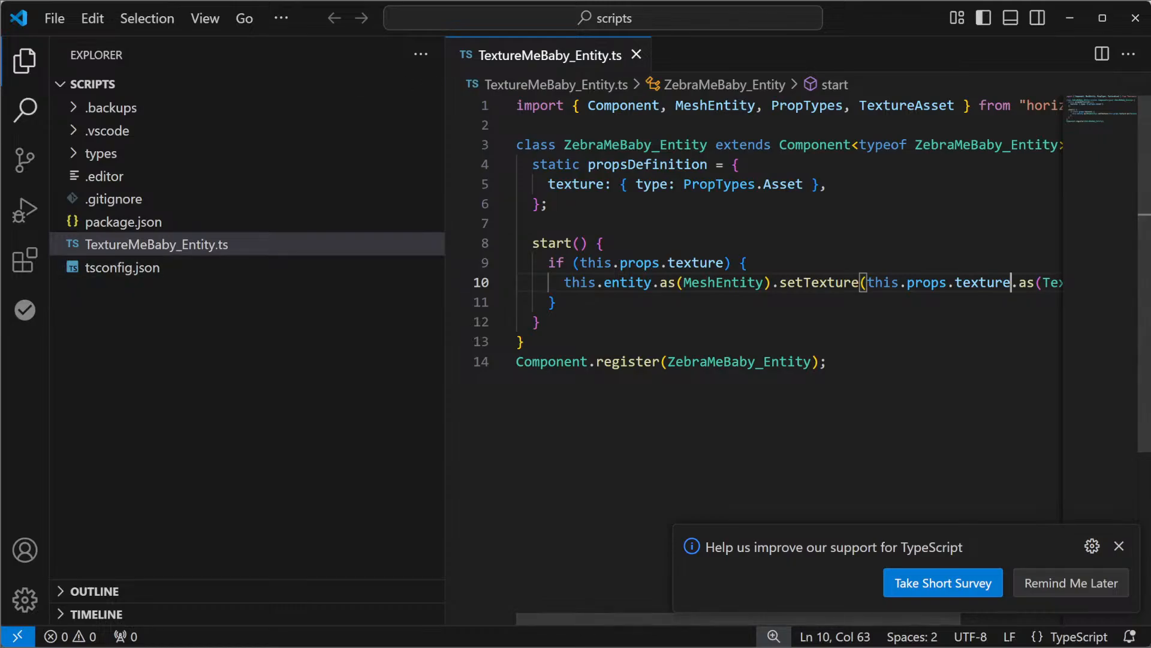
key("ctrl+b")
key("ctrl+equal")
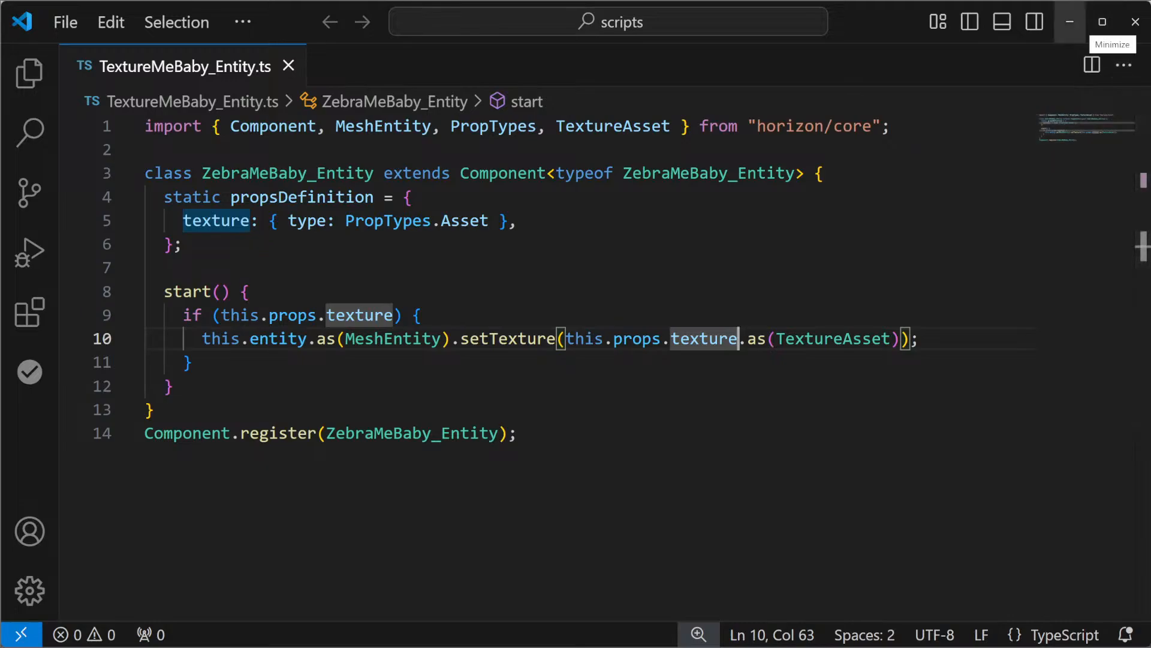
Back in Horizon Worlds, attach TextureMeBaby_Entity:ZebraMeBaby_Entity to Wep Mk2 and assign the Zebra asset to its texture property
left_click(1069, 21)
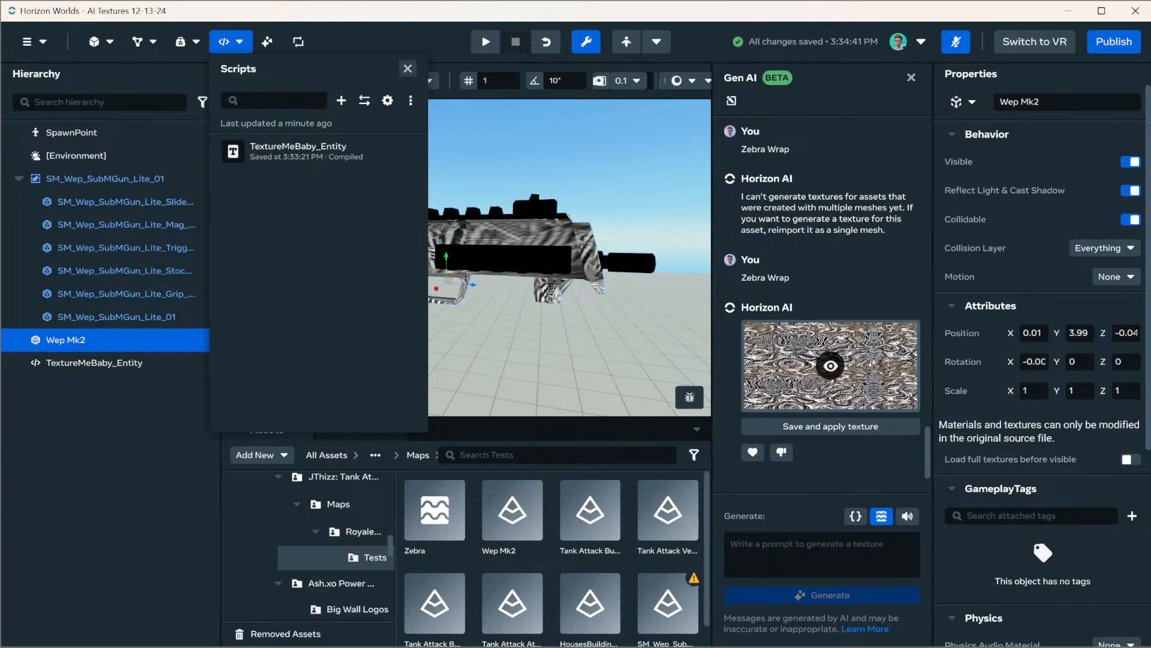
left_click(231, 42)
scroll(1042, 360, "down", 5)
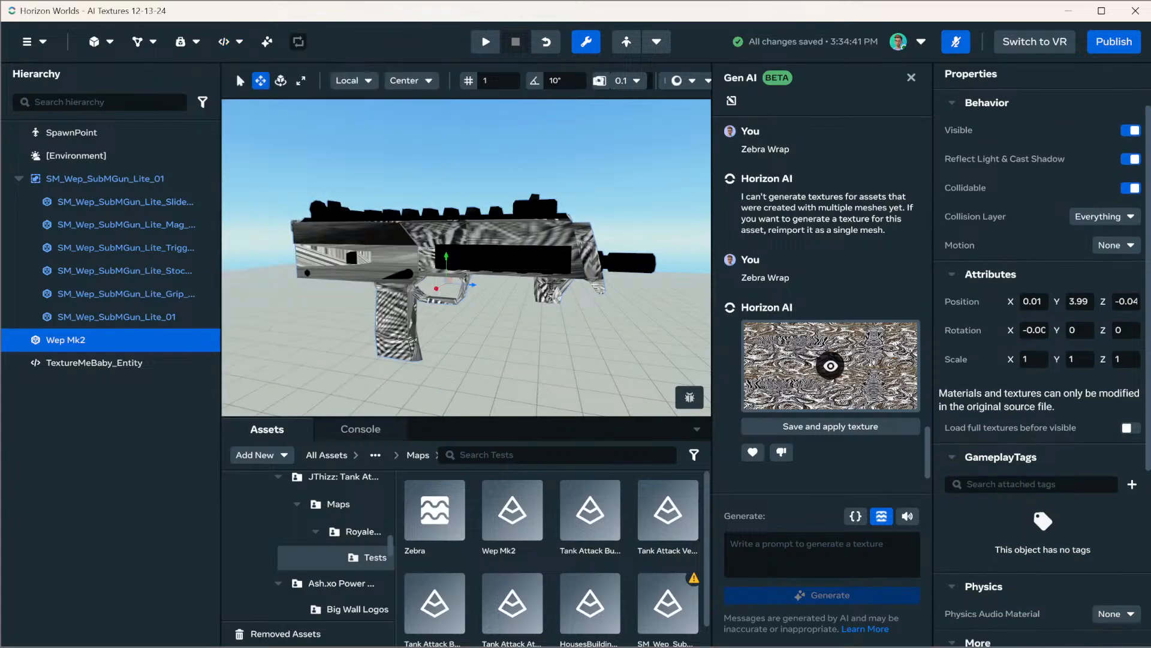
left_click(1116, 630)
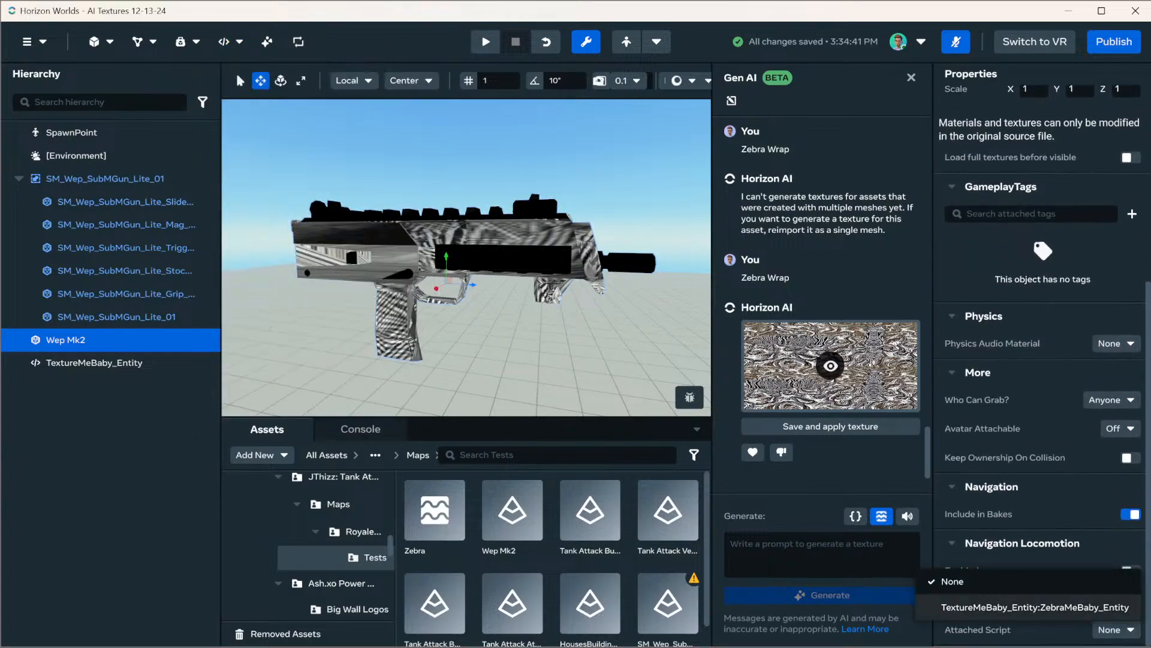
left_click(1032, 607)
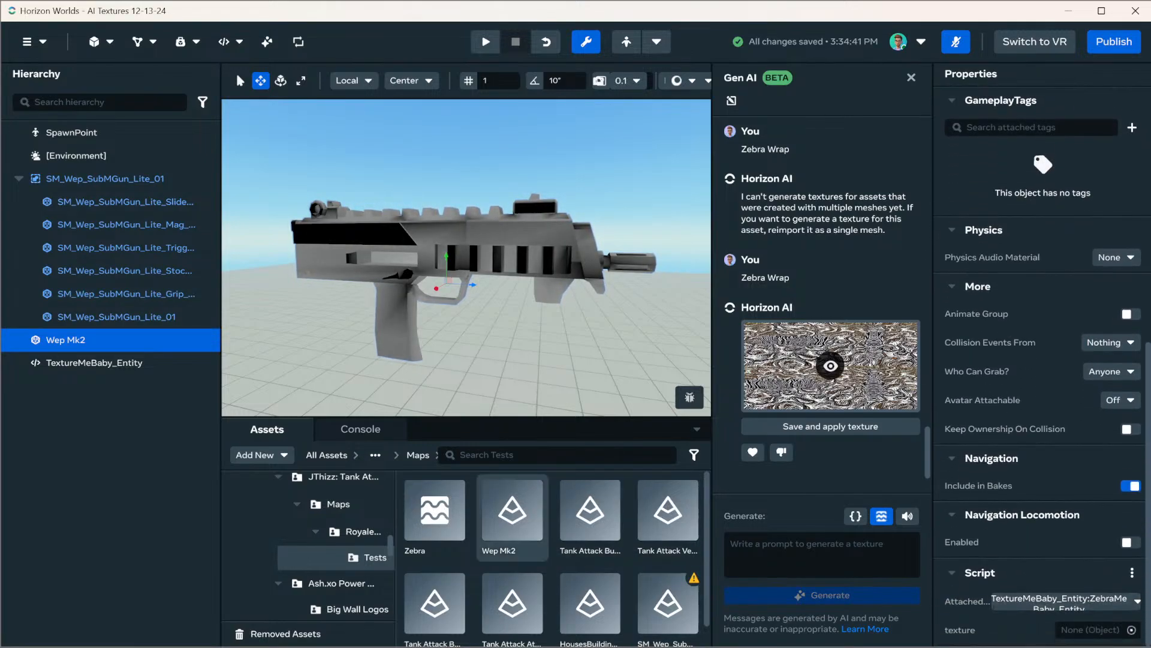
left_click_drag(435, 510, 1092, 630)
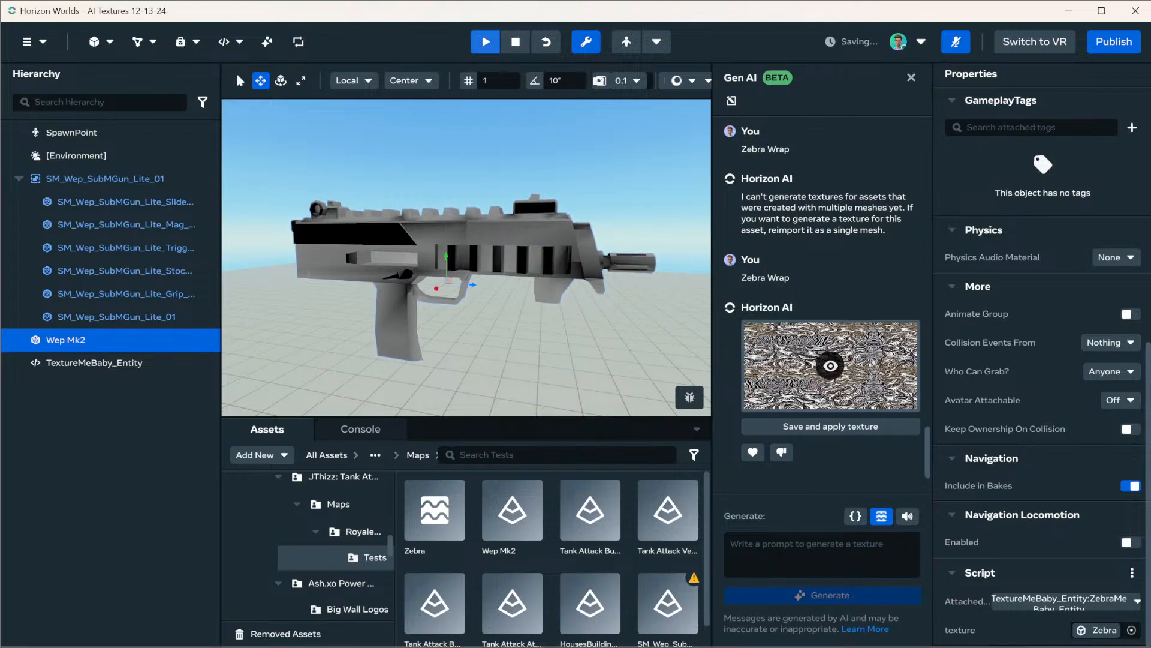
Check the Wep Mk2 gun in the running simulation and review its attached script and texture property
left_click_drag(528, 258, 120, 180, "alt")
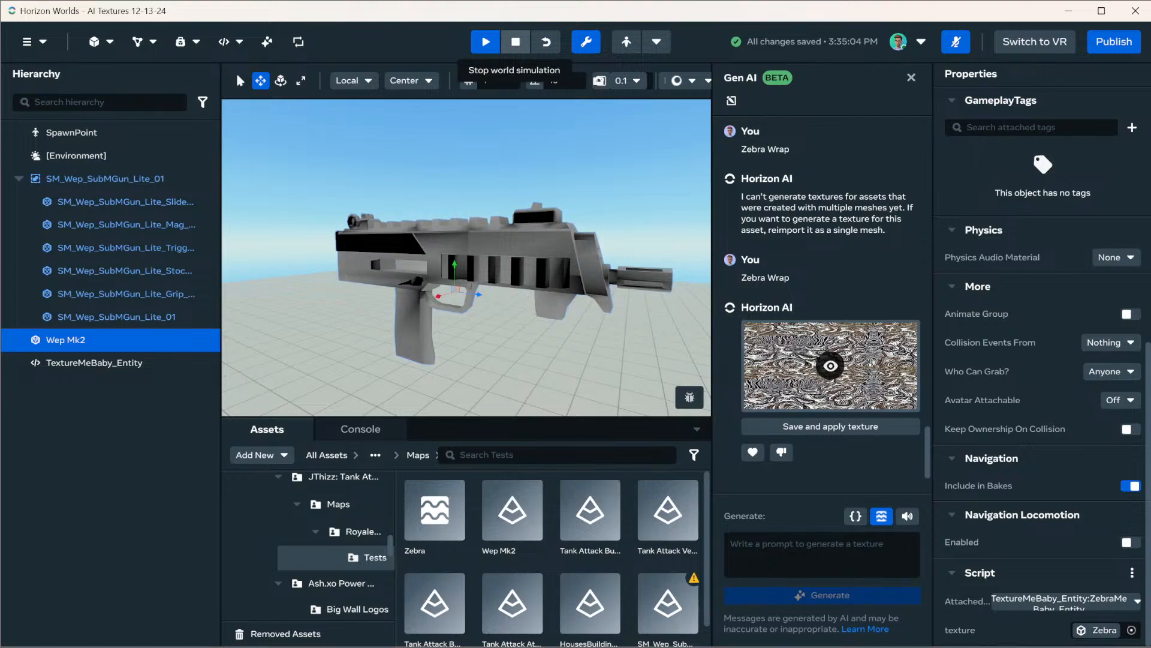
left_click(576, 155)
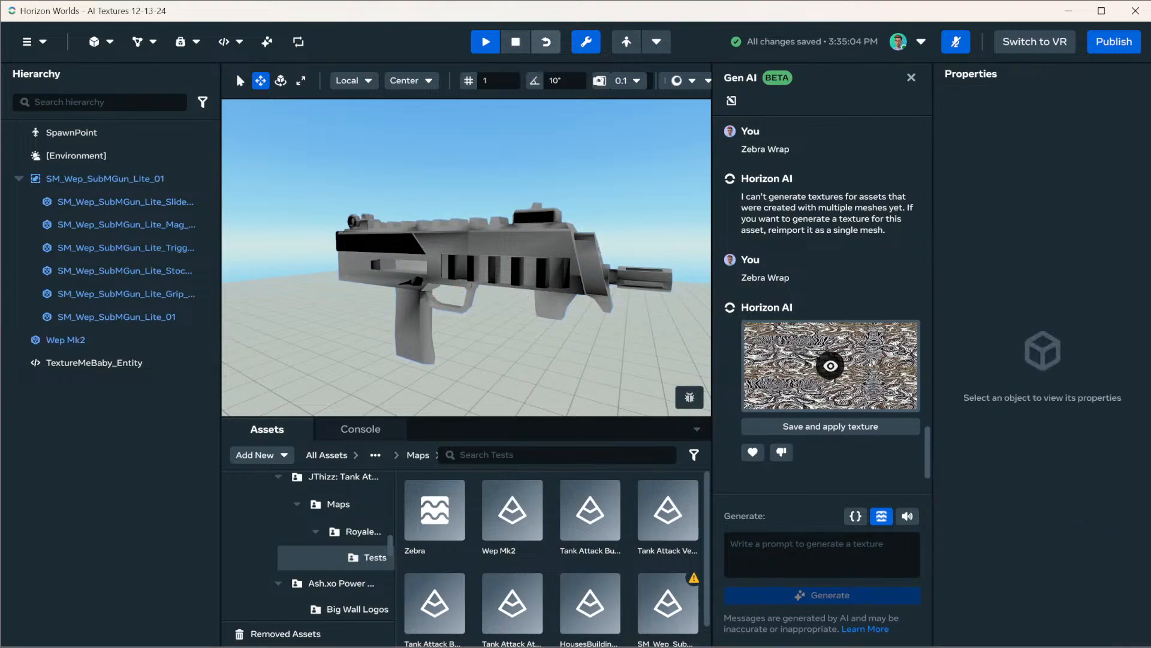
left_click(66, 340)
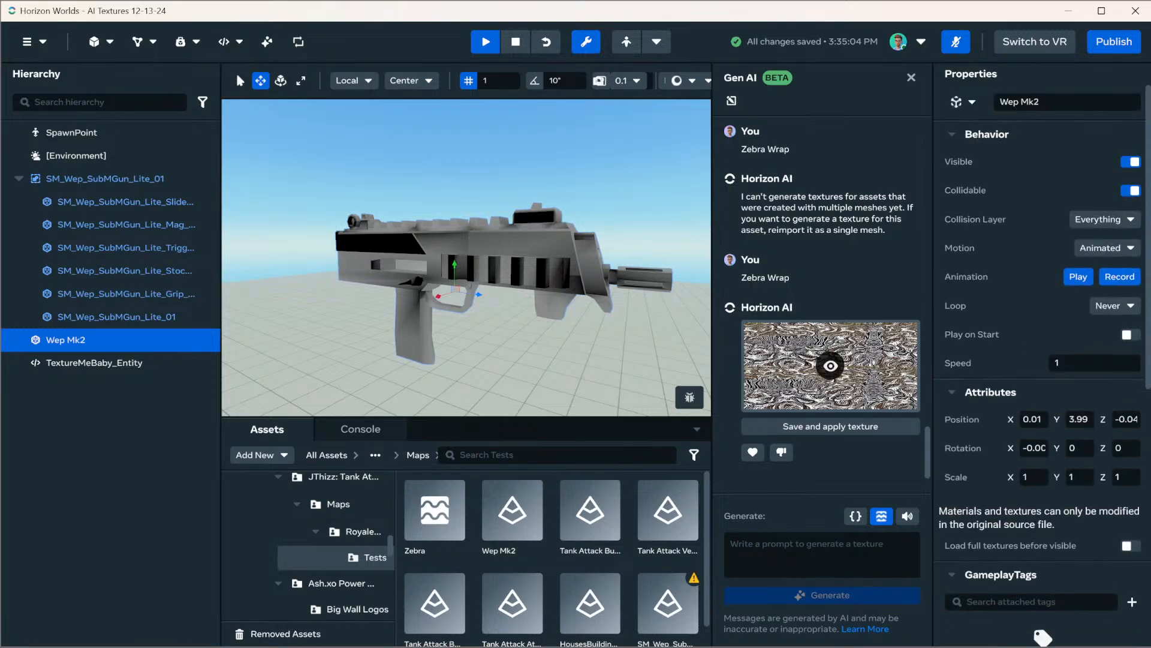
scroll(1042, 360, "down", 8)
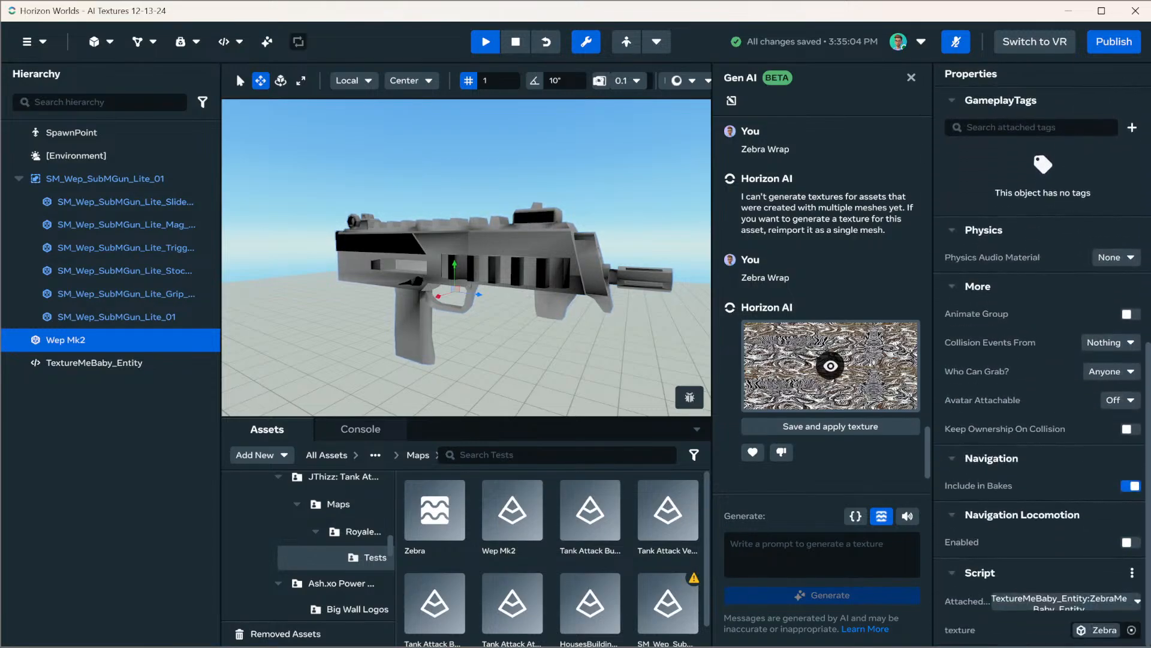
scroll(466, 258, "down", 5)
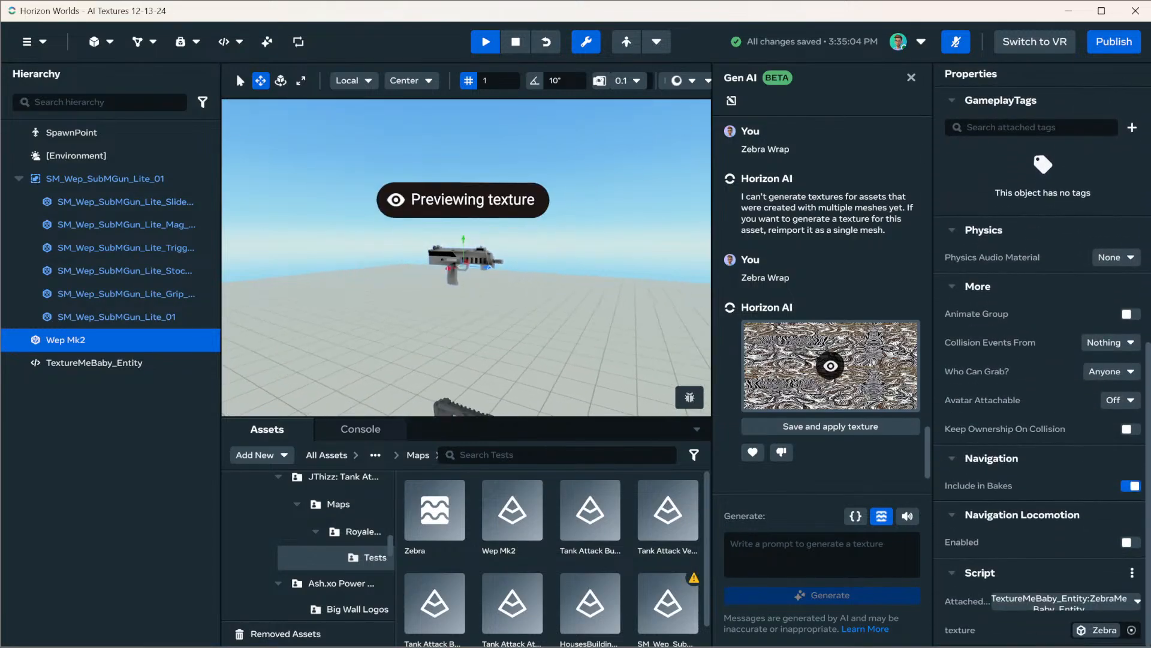
Stop previewing the generated texture on Wep Mk2 and close the Gen AI panel
left_click(831, 366)
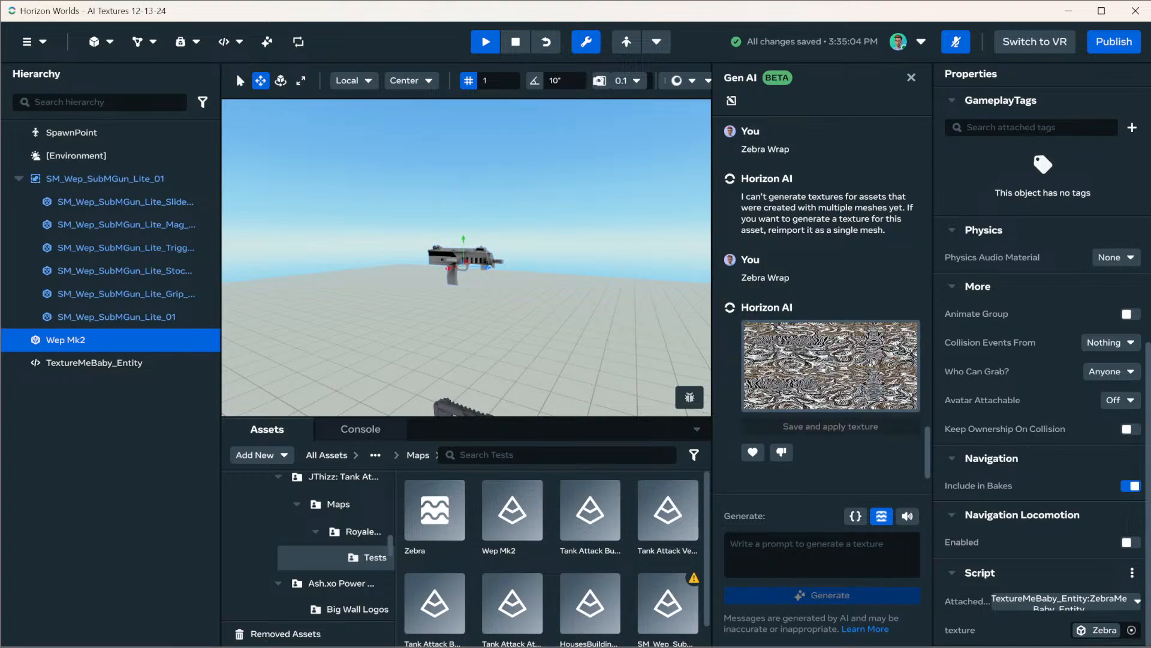
scroll(466, 257, "up", 3)
key("w")
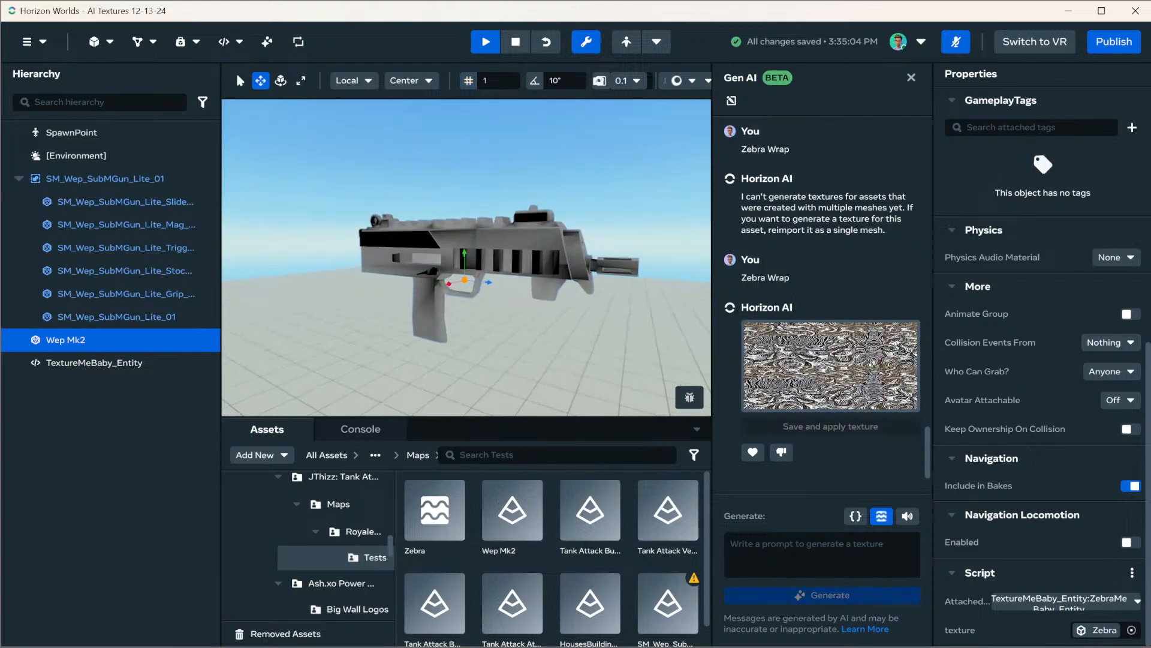
right_click(497, 293)
left_click(911, 77)
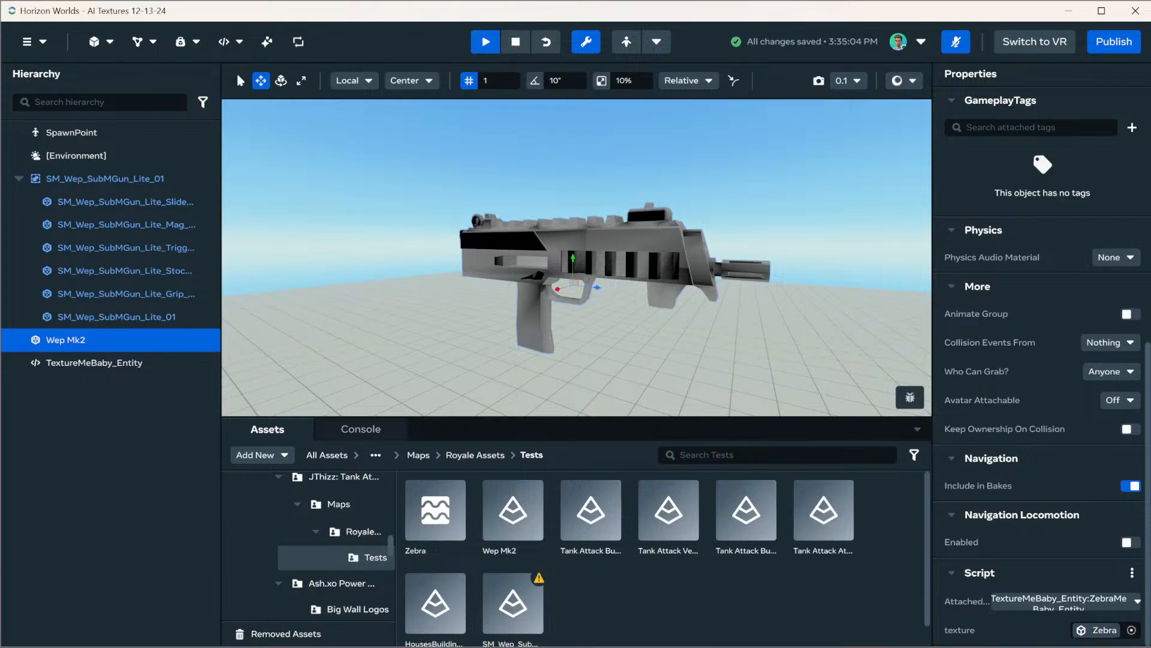
Attach TextureMeBaby_Entity:ZebraMeBaby_Entity to the SM_Wep_SubMGun_Lite_01 child mesh and assign the Zebra asset to its texture property
scroll(577, 258, "down", 5)
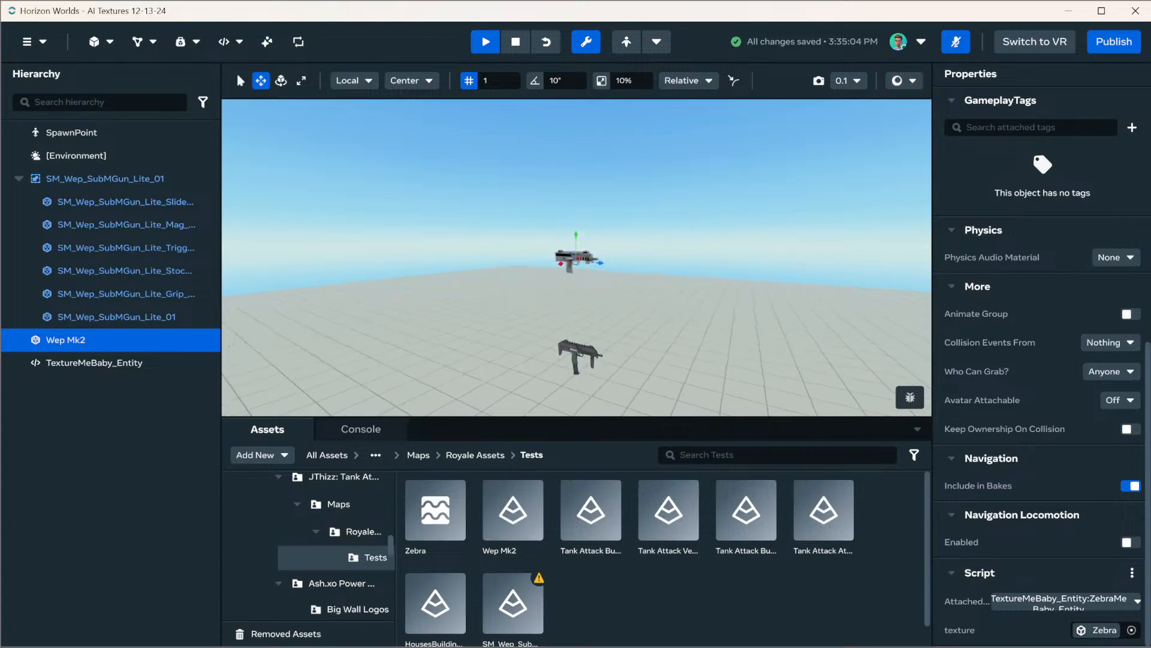
scroll(577, 258, "up", 1)
left_click(105, 178)
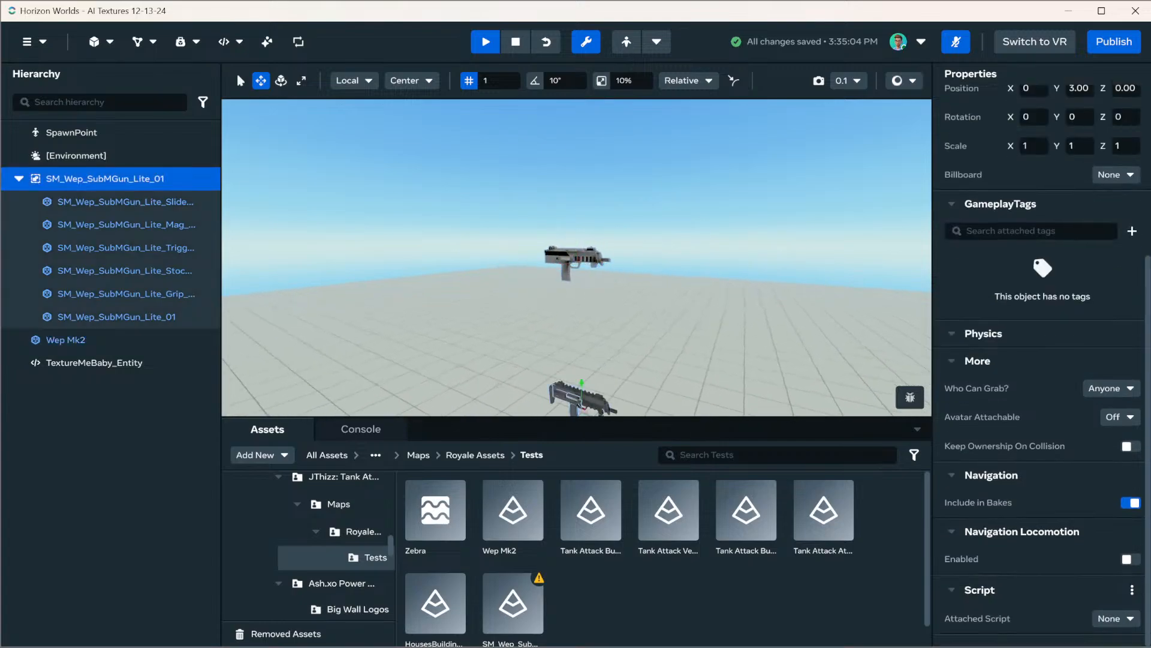
left_click(117, 317)
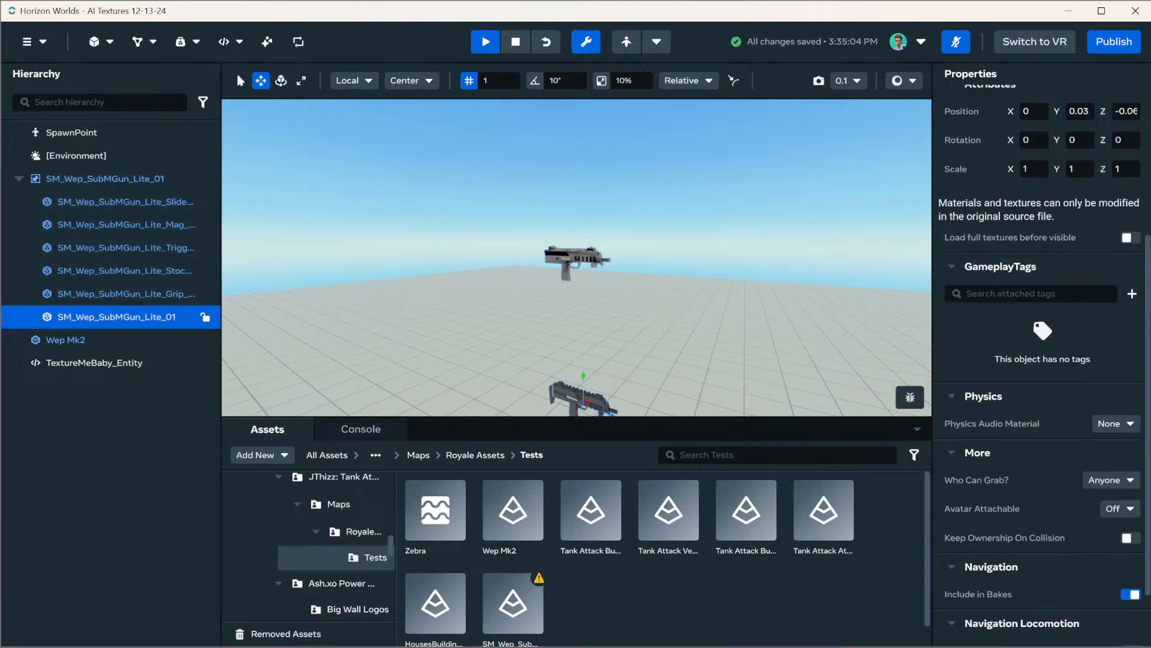
scroll(1043, 369, "down", 1)
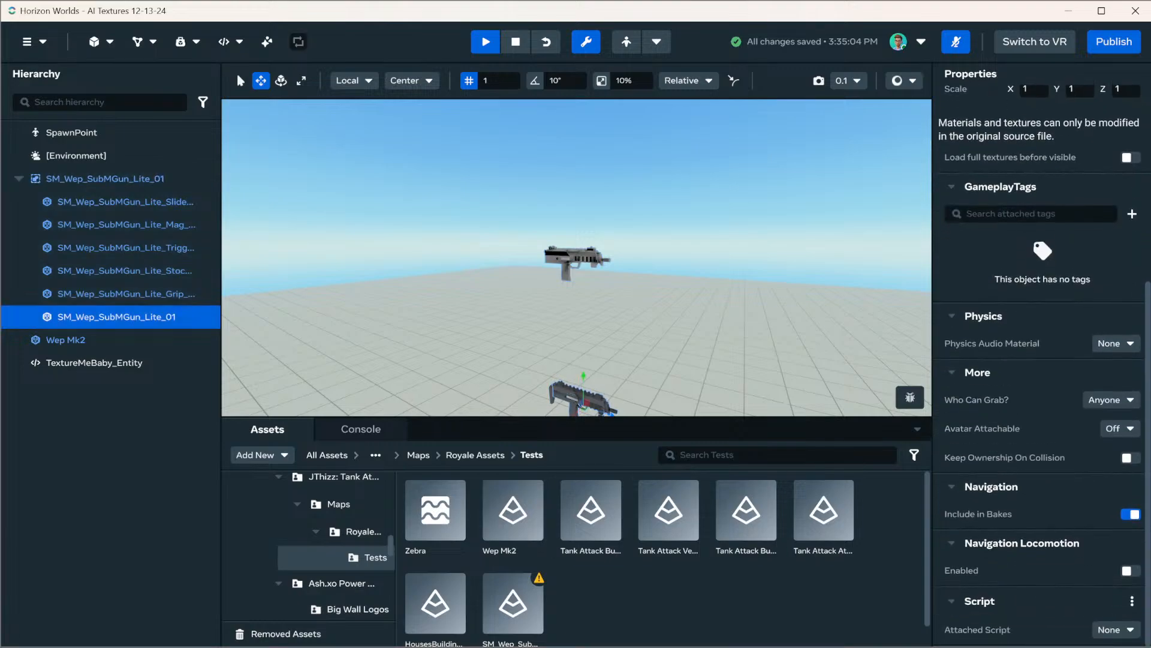
left_click(1116, 630)
left_click(1037, 608)
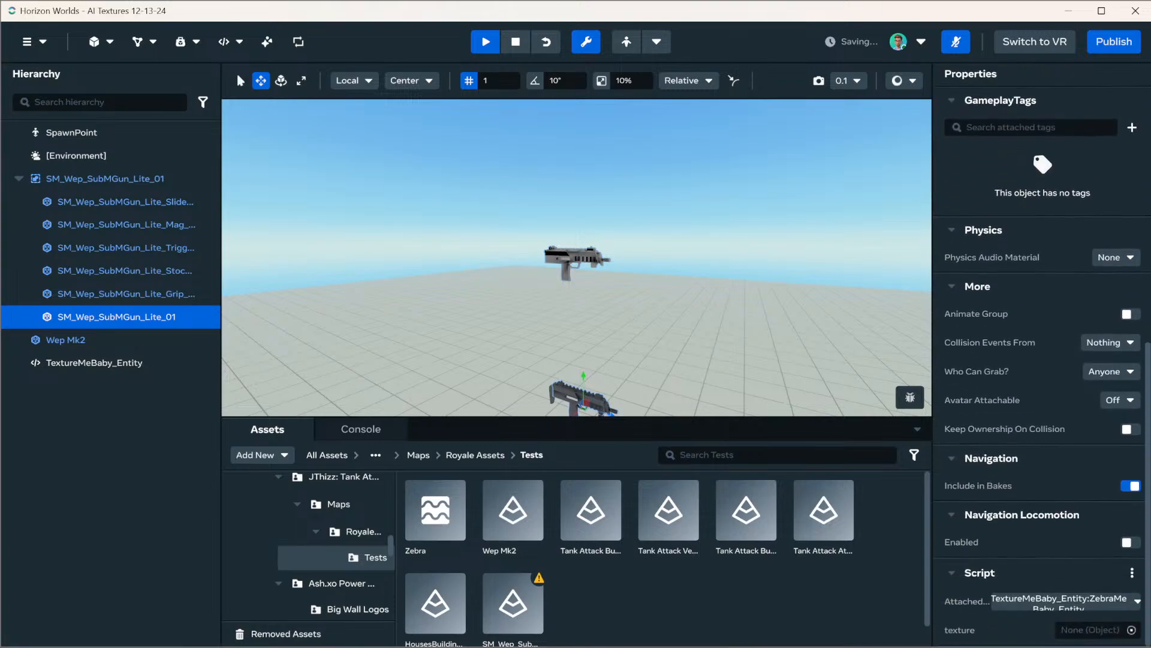
left_click_drag(436, 510, 1094, 629)
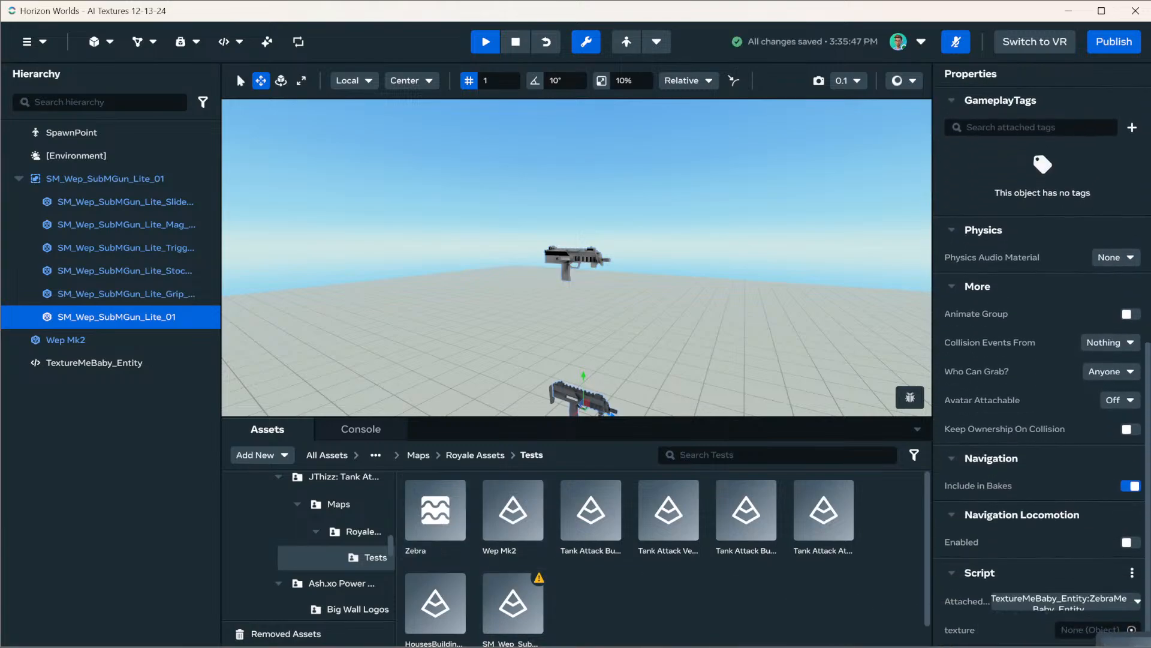
Frame the SM_Wep_SubMGun_Lite_01 mesh, examine its texture from both sides, and stop the world simulation
key("f")
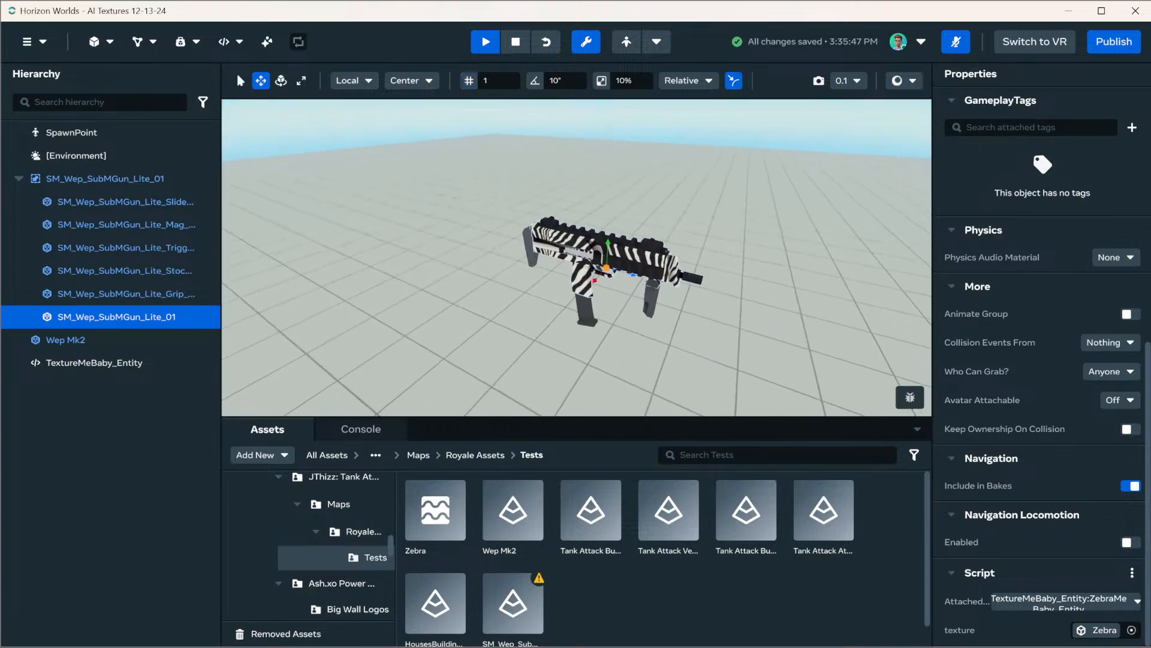
right_click_drag(577, 258, 570, 342)
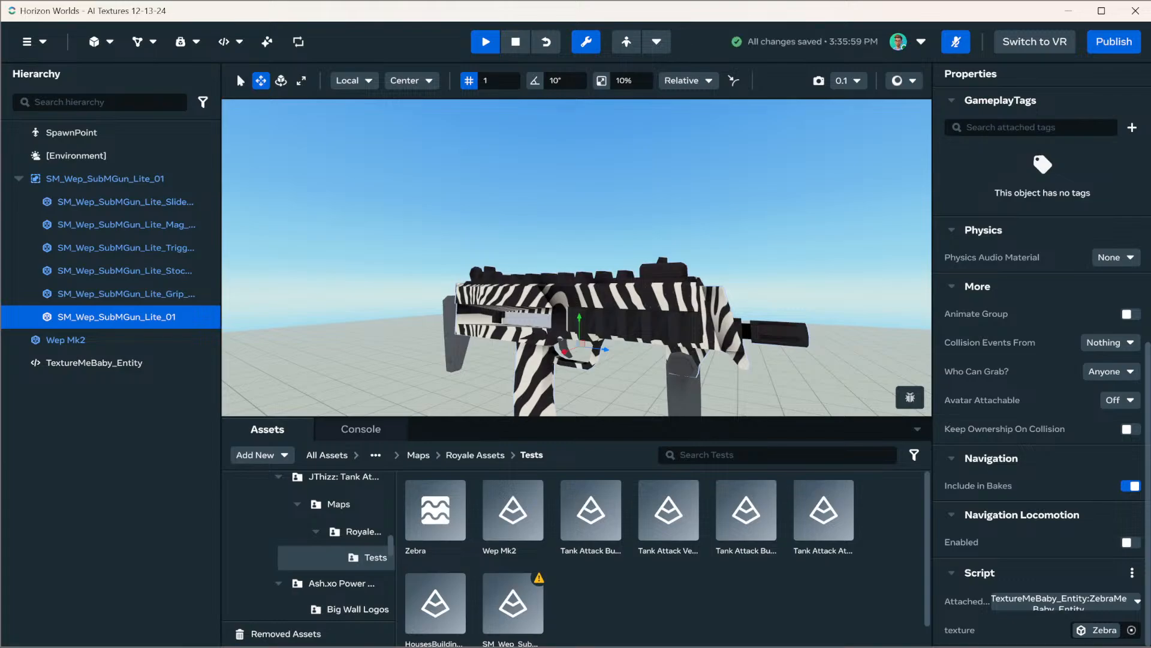
left_click_drag(659, 270, 341, 273, "alt")
scroll(690, 264, "up", 3)
scroll(690, 264, "up", 1)
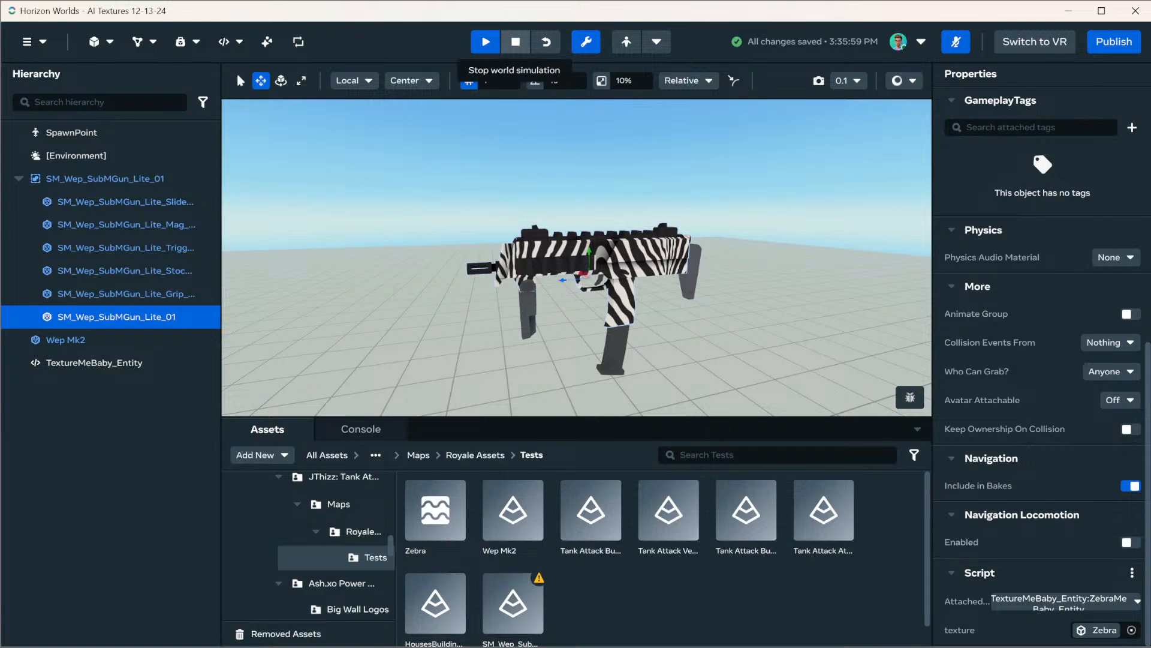
left_click(515, 42)
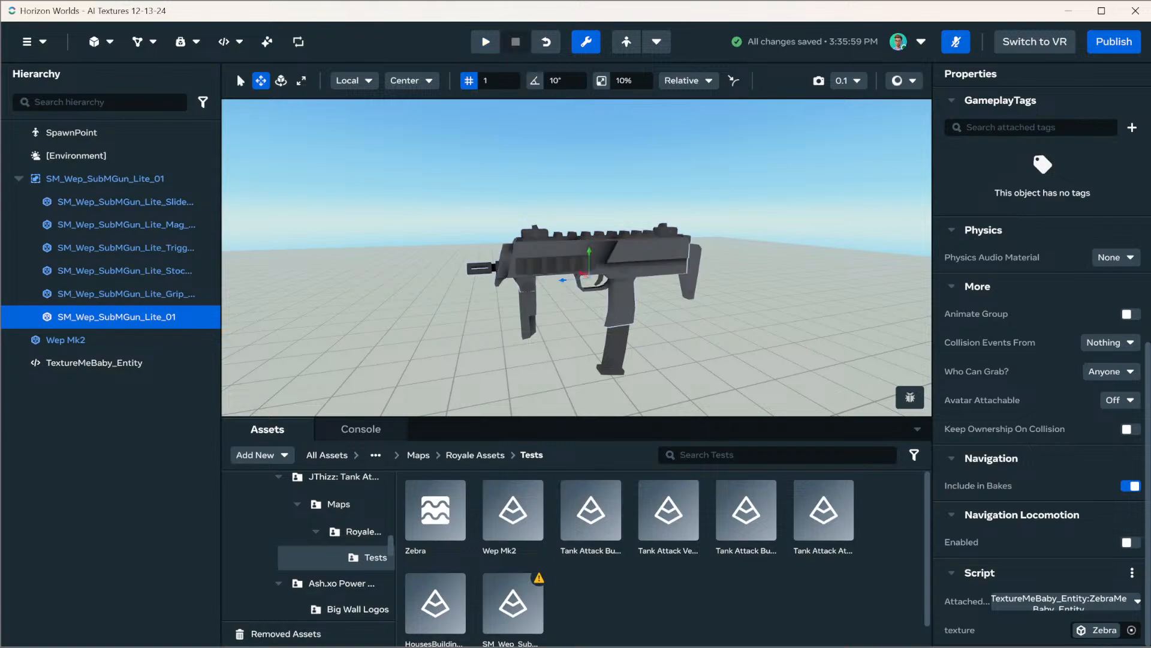